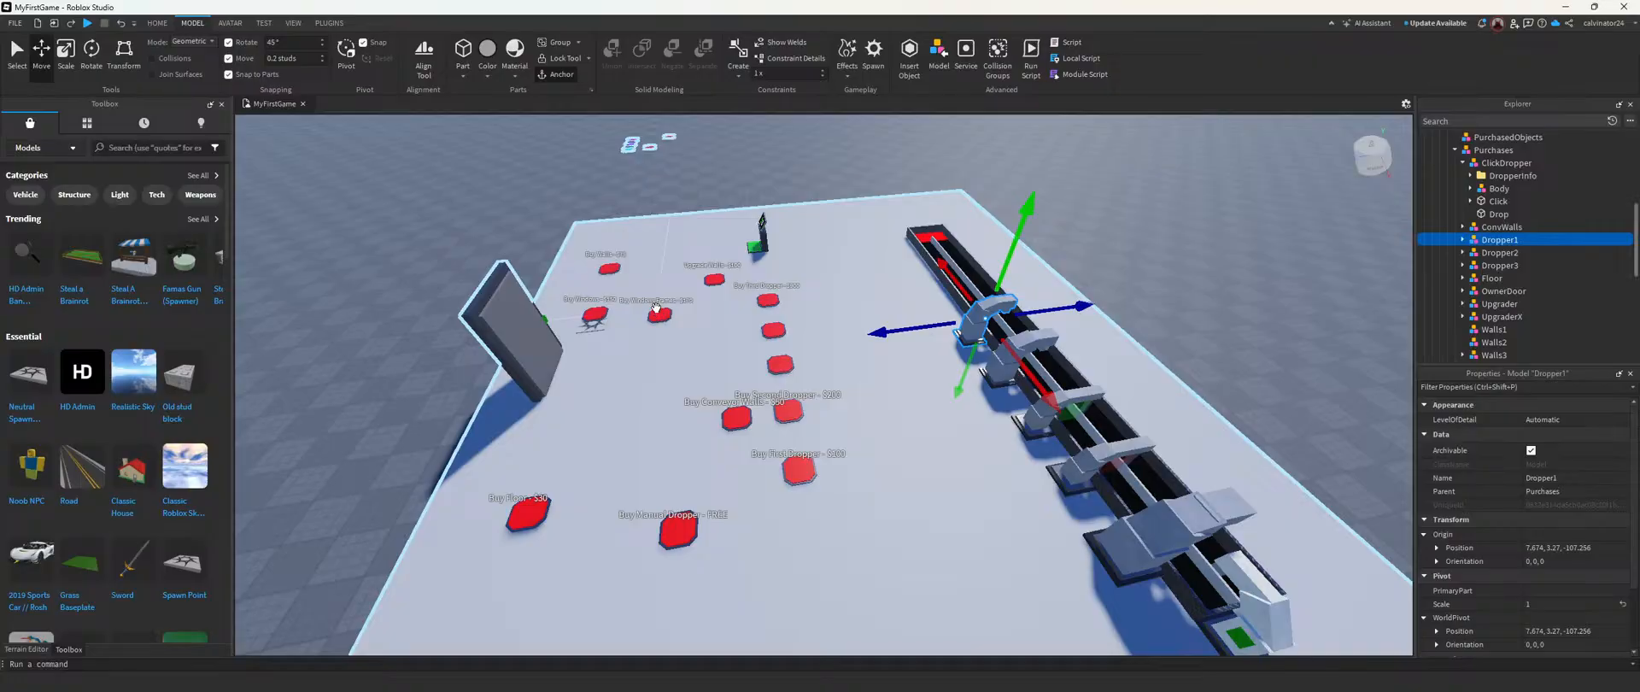
key(w)
right_drag(808, 391, 811, 379)
right_drag(942, 347, 935, 345)
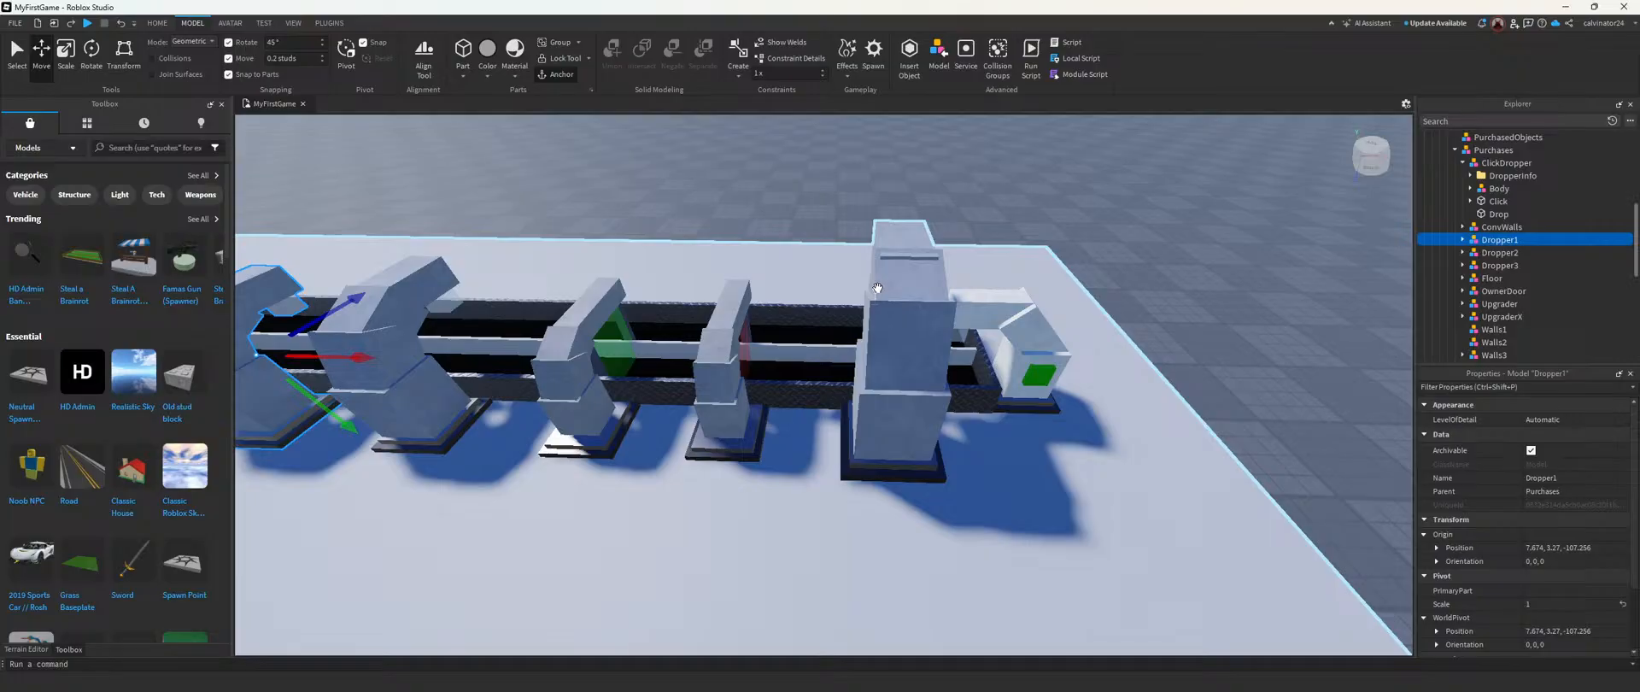
right_drag(875, 278, 873, 275)
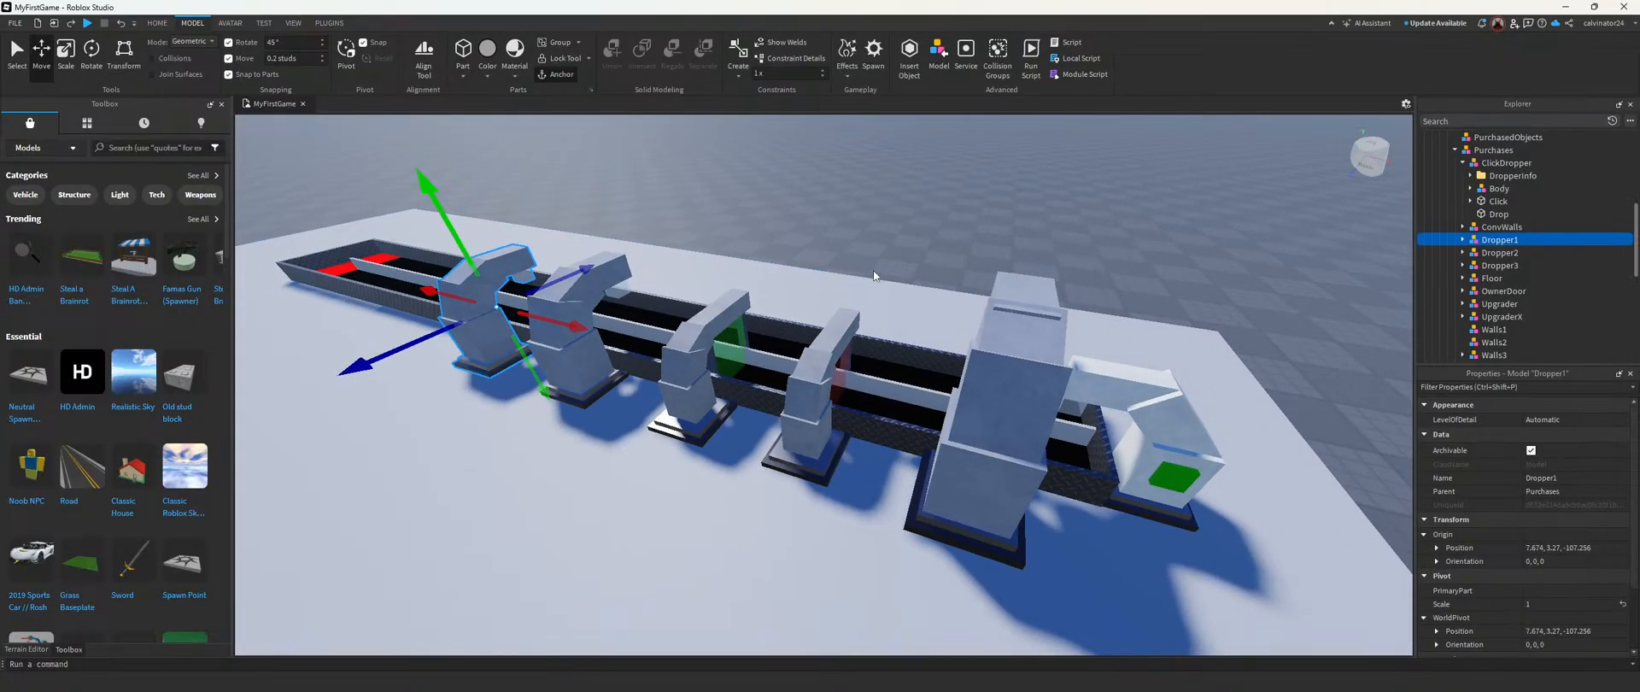
scroll(1273, 310, up, 5)
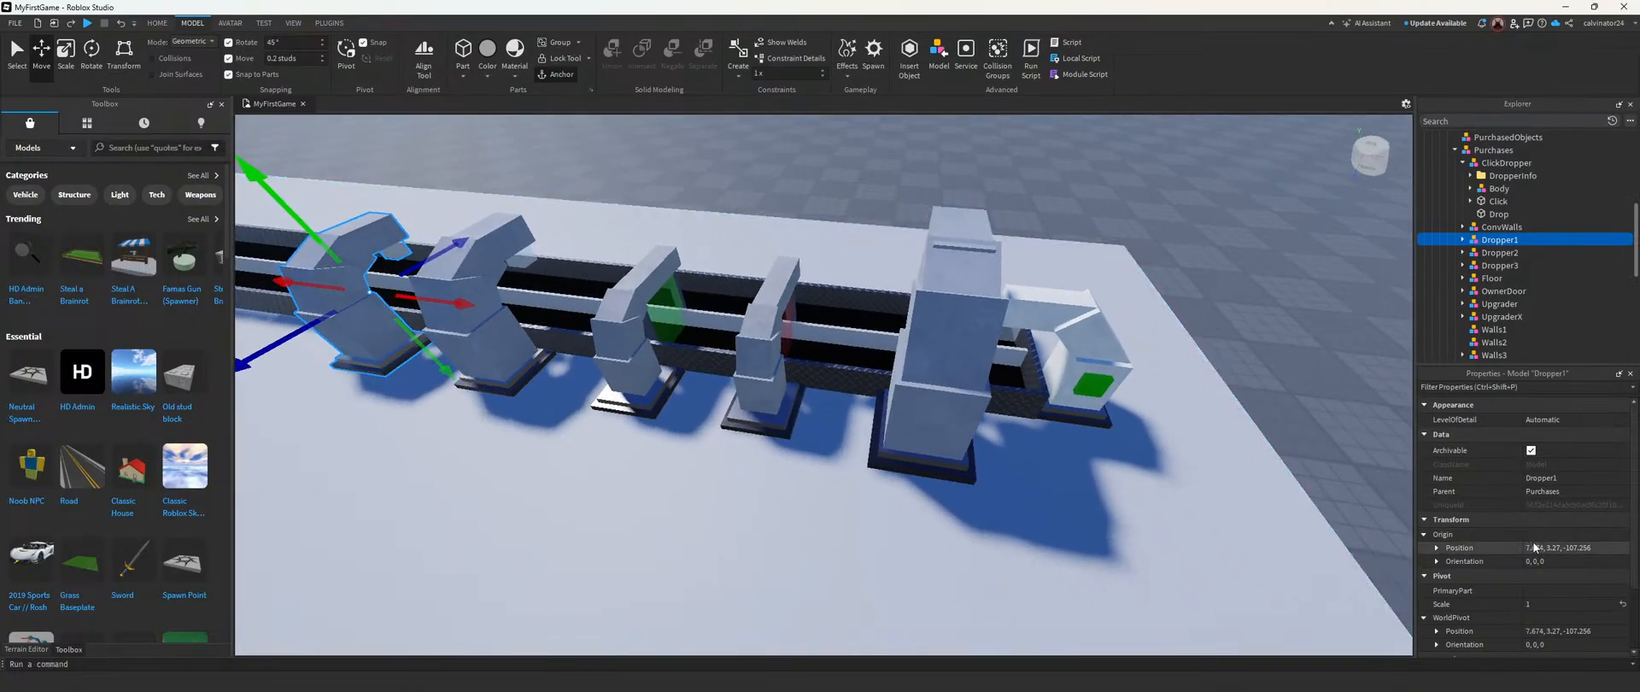
scroll(1020, 345, down, 3)
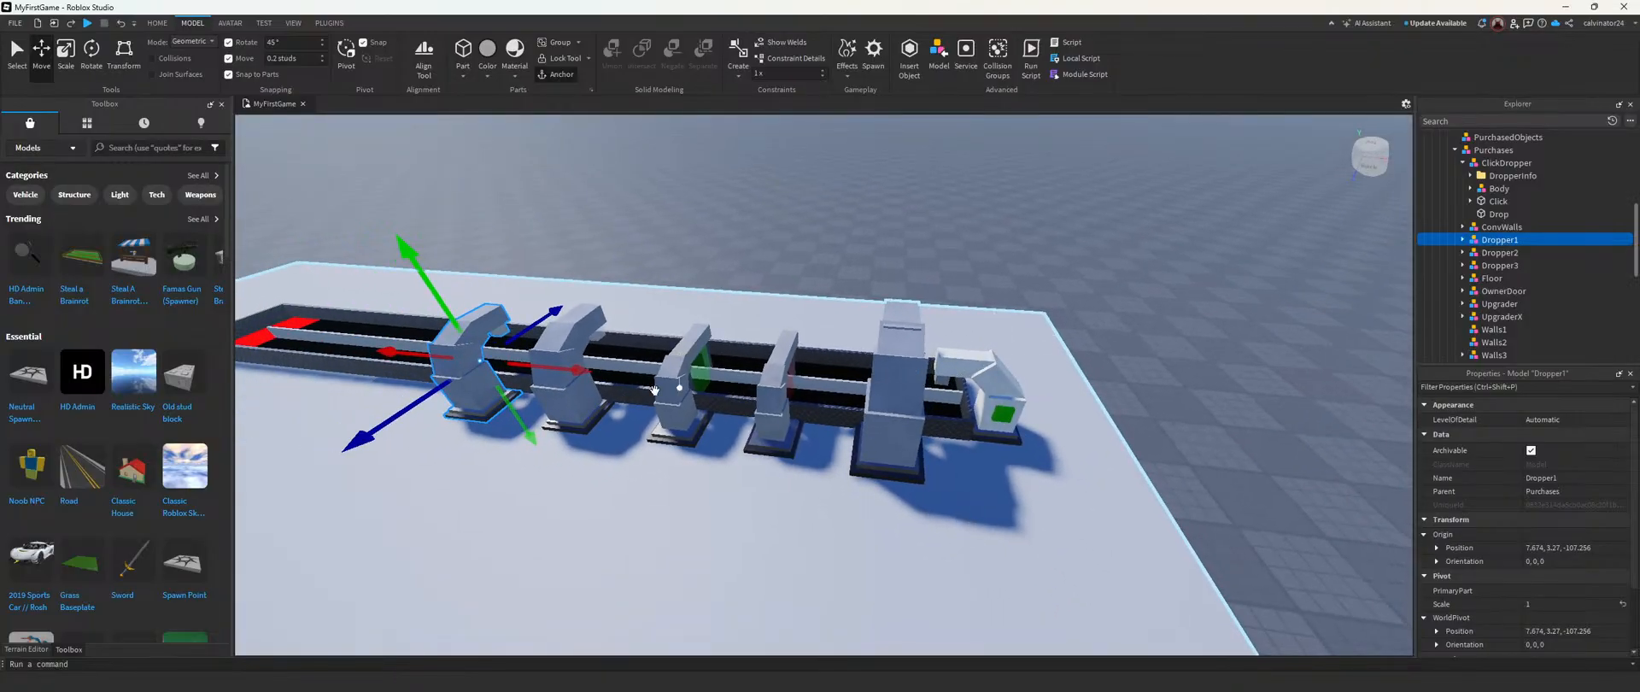
Step: Open Notepad from the system search and move its window over the viewport, away from the model hierarchy
mouse_move(773, 689)
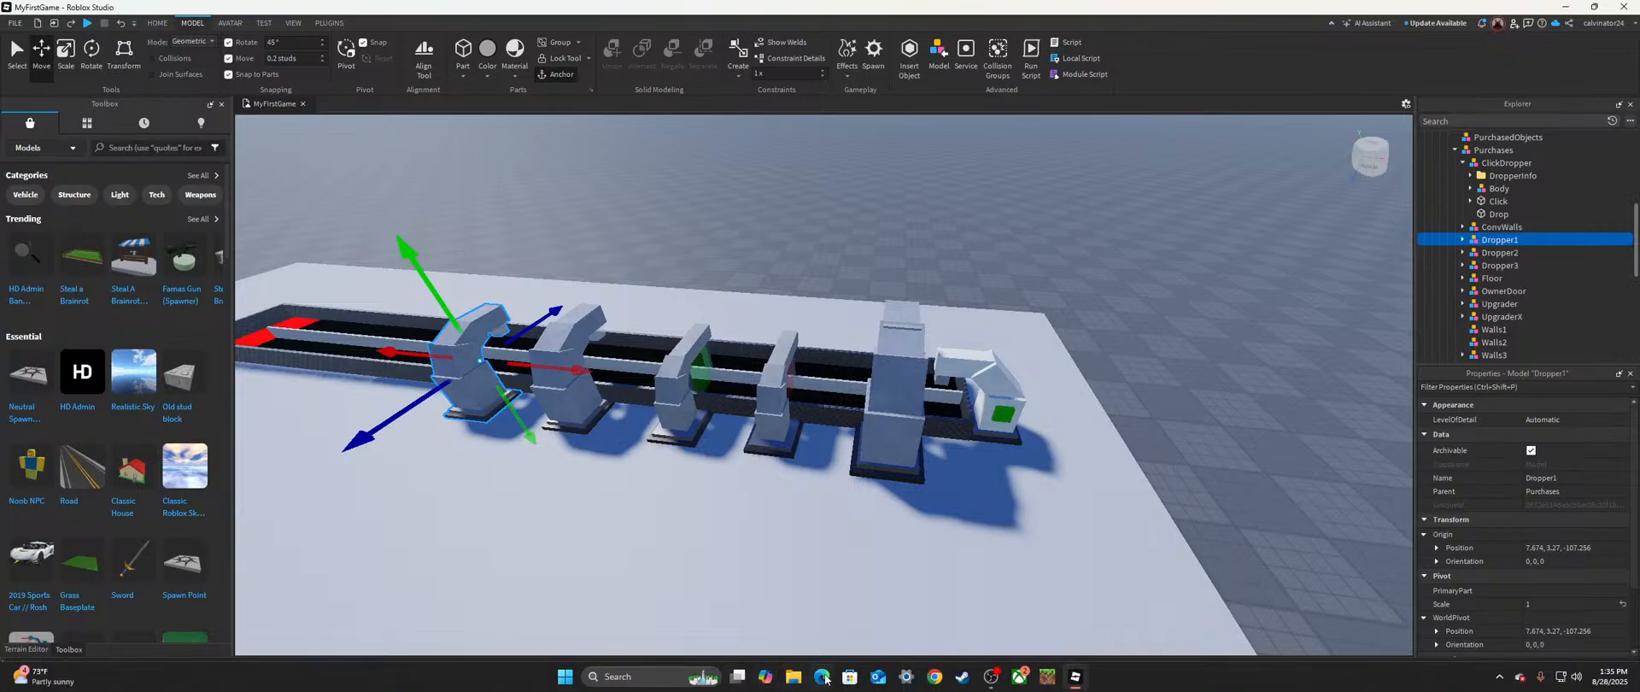
click(632, 675)
text(notepad)
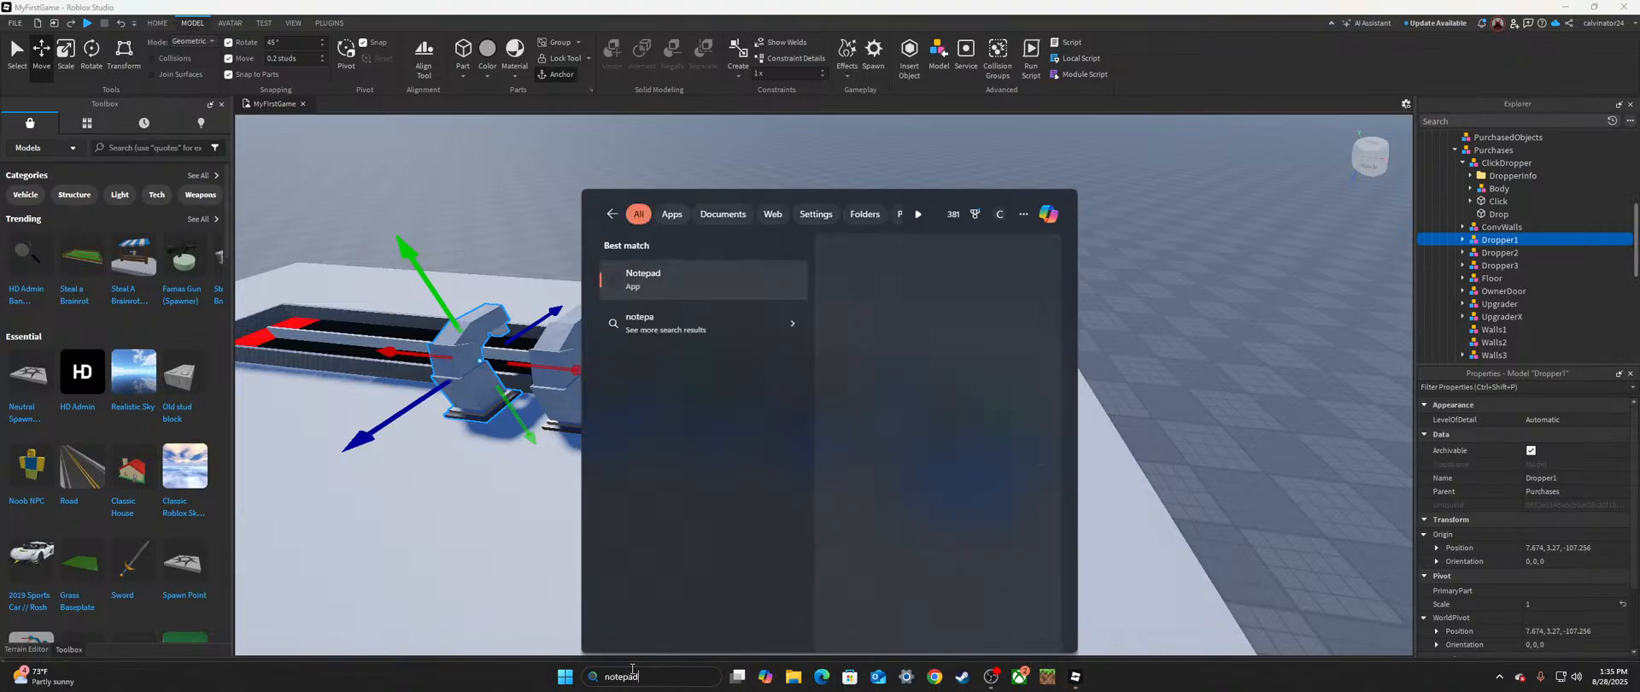
key(Return)
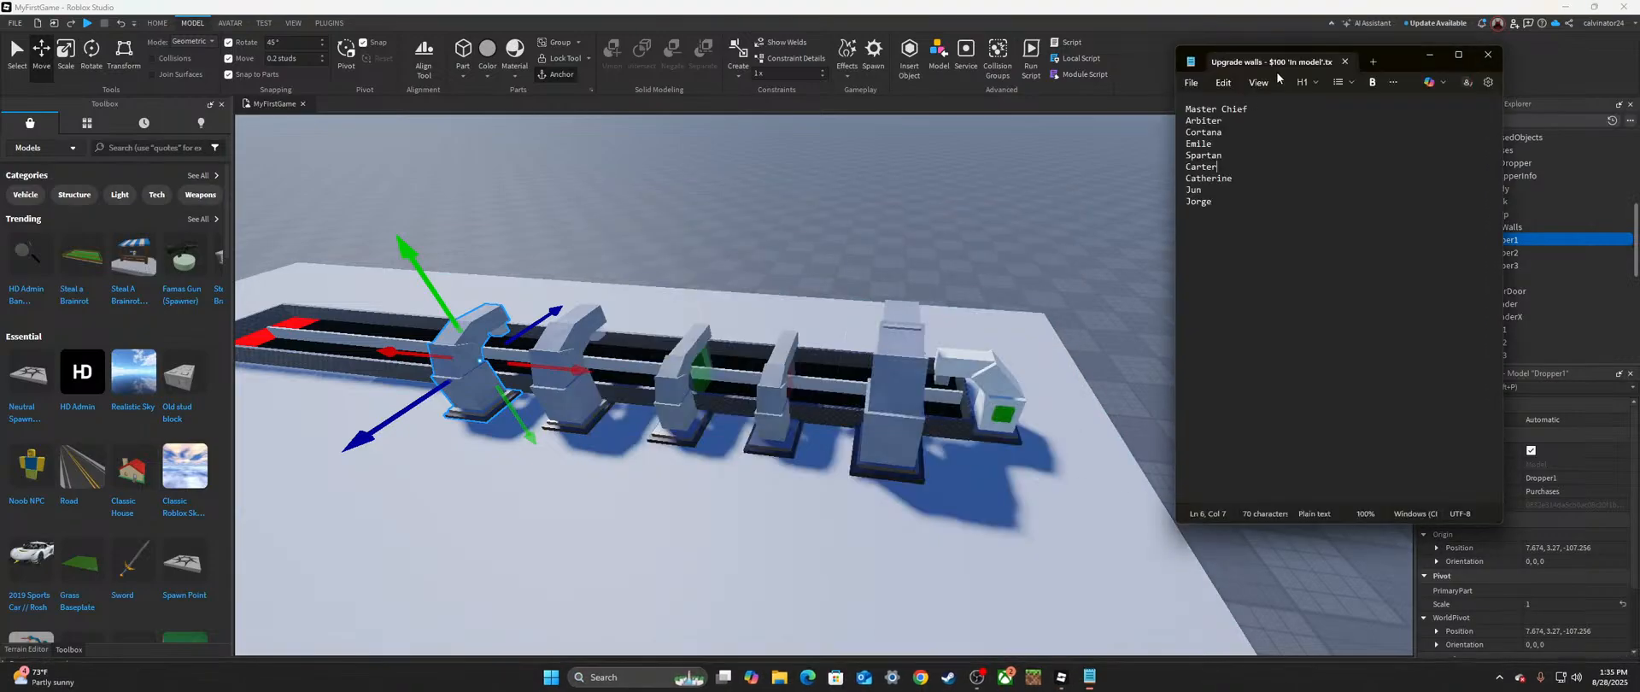
drag(1384, 66, 621, 92)
Step: Add the heading "Dropper 1 location" below the existing name list in the notes, separated by blank lines
click(498, 237)
key(Return)
key(Return)
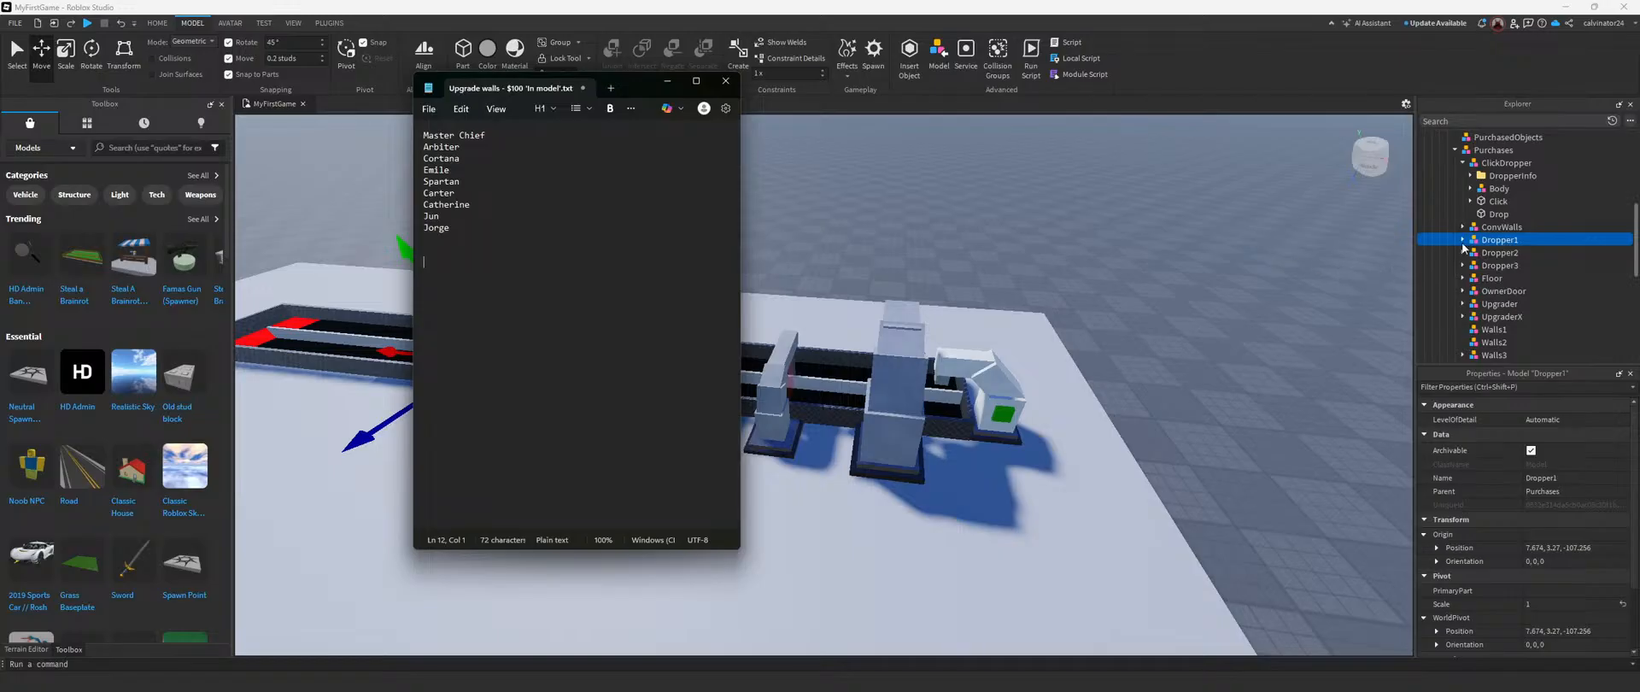
text(Dropper 1 location)
key(Return)
click(1500, 242)
click(1462, 240)
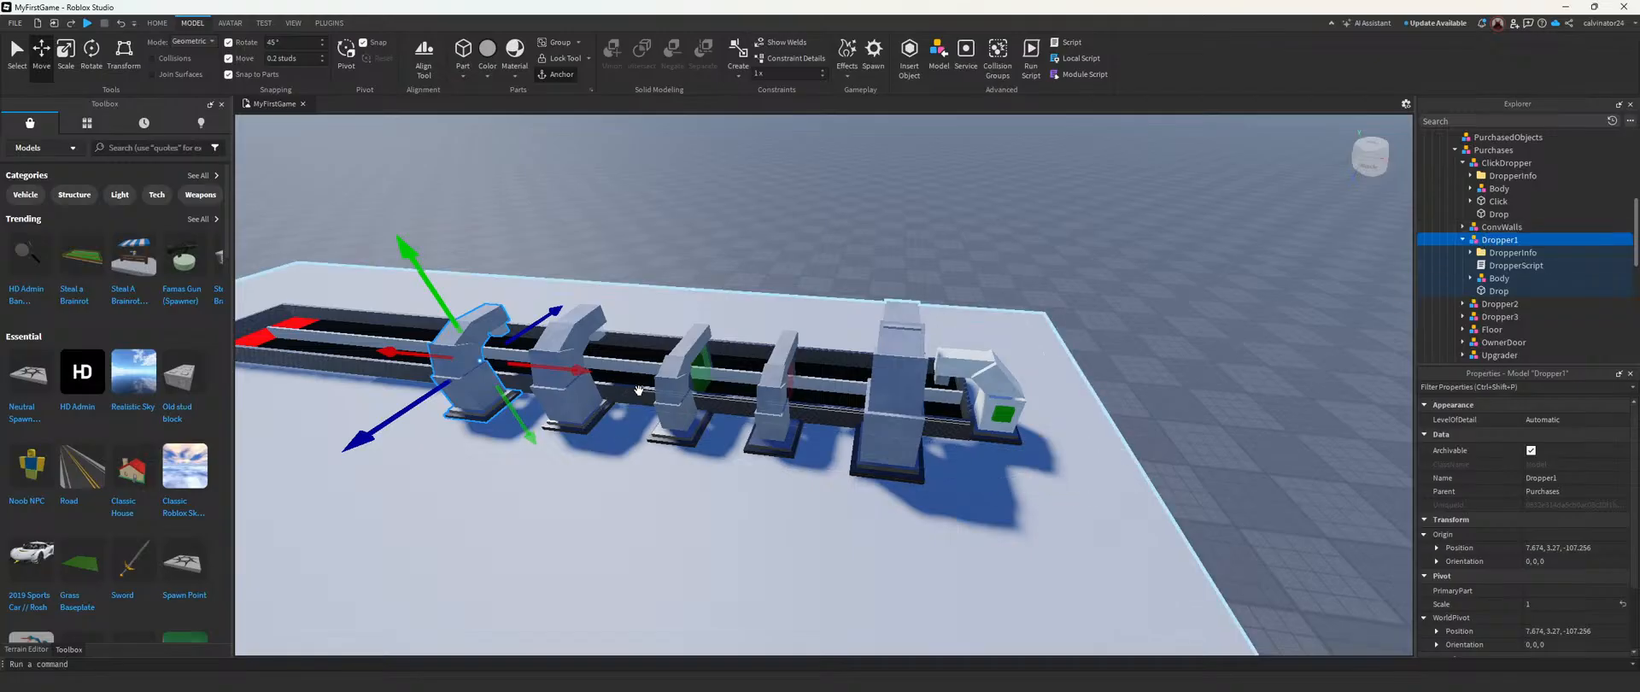
right_drag(722, 340, 1388, 333)
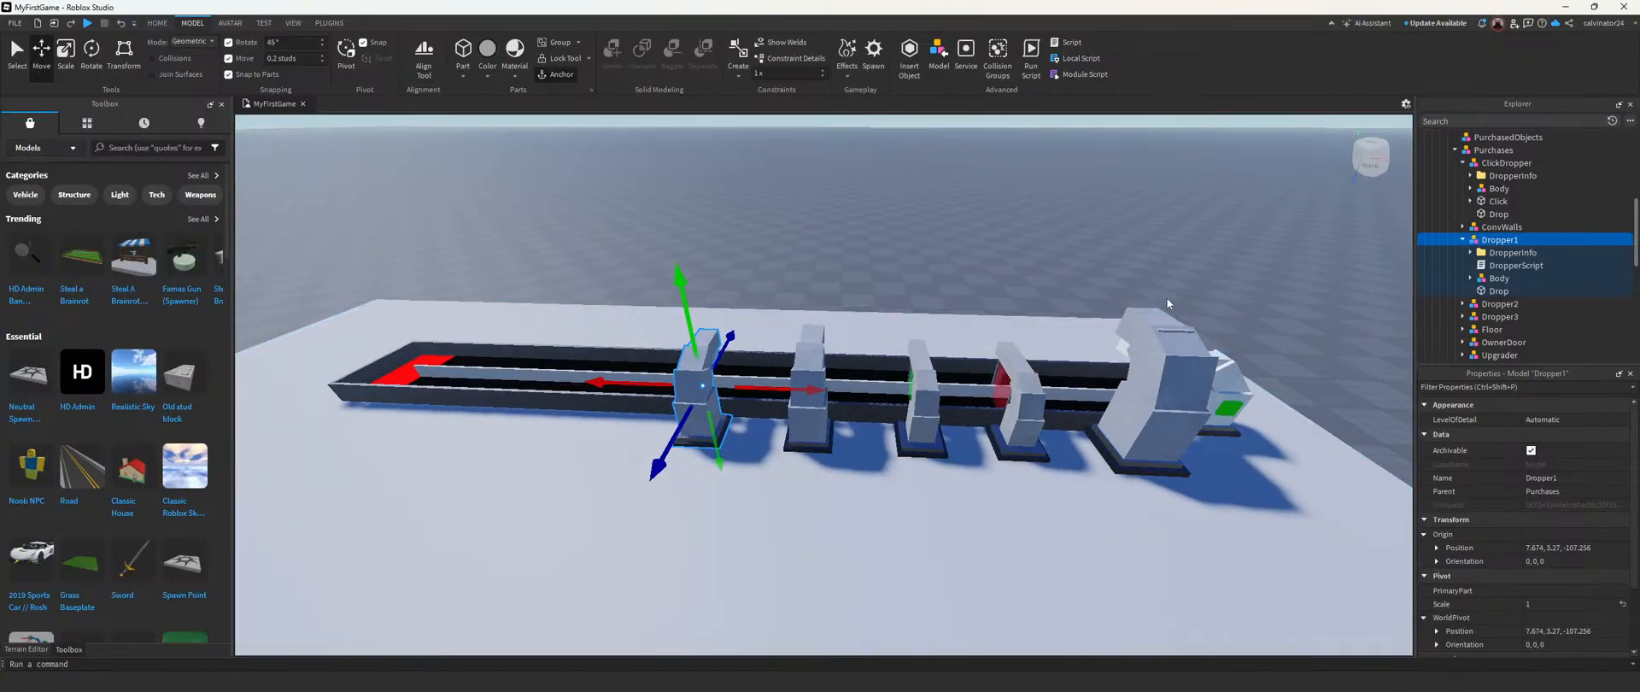
right_drag(1167, 298, 1034, 368)
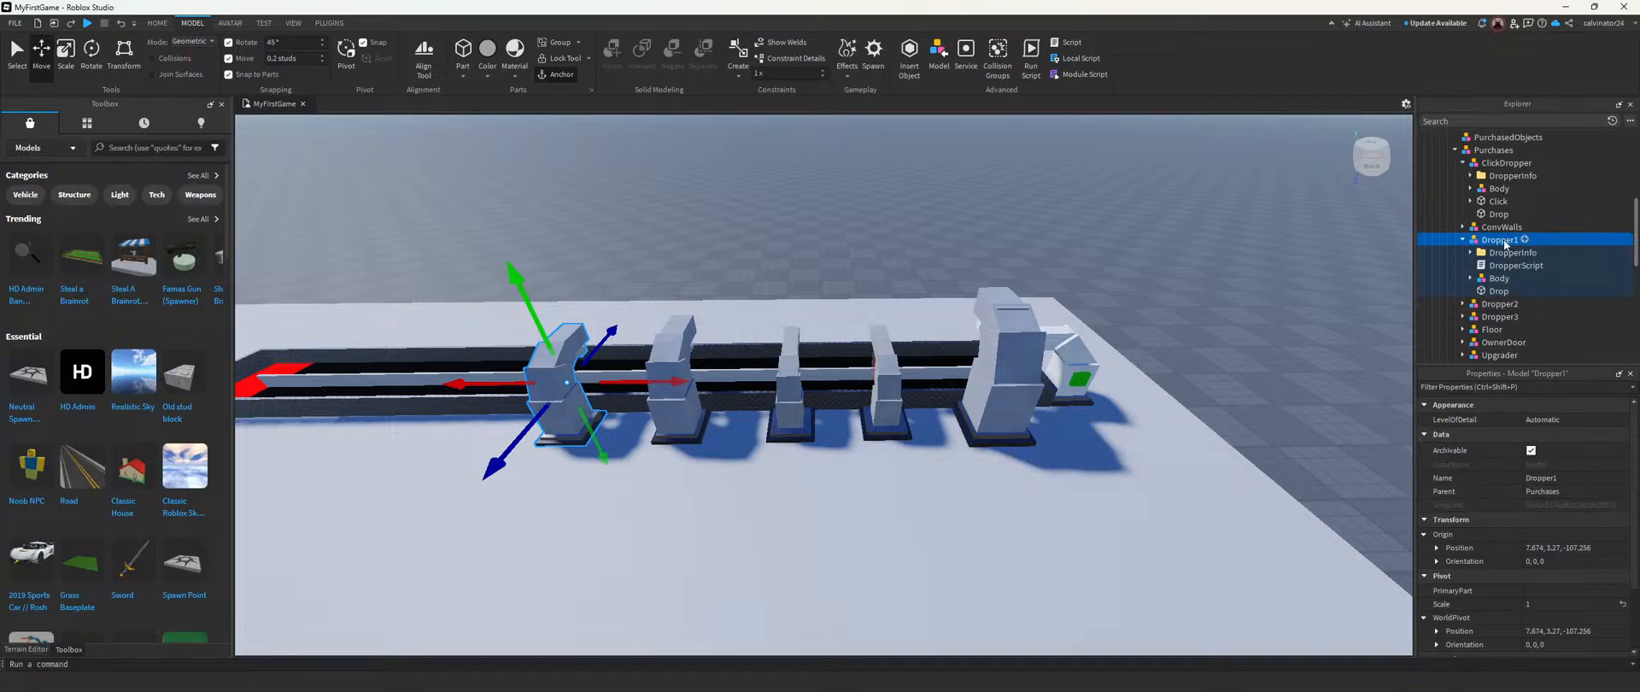
click(1583, 547)
key(ctrl+c)
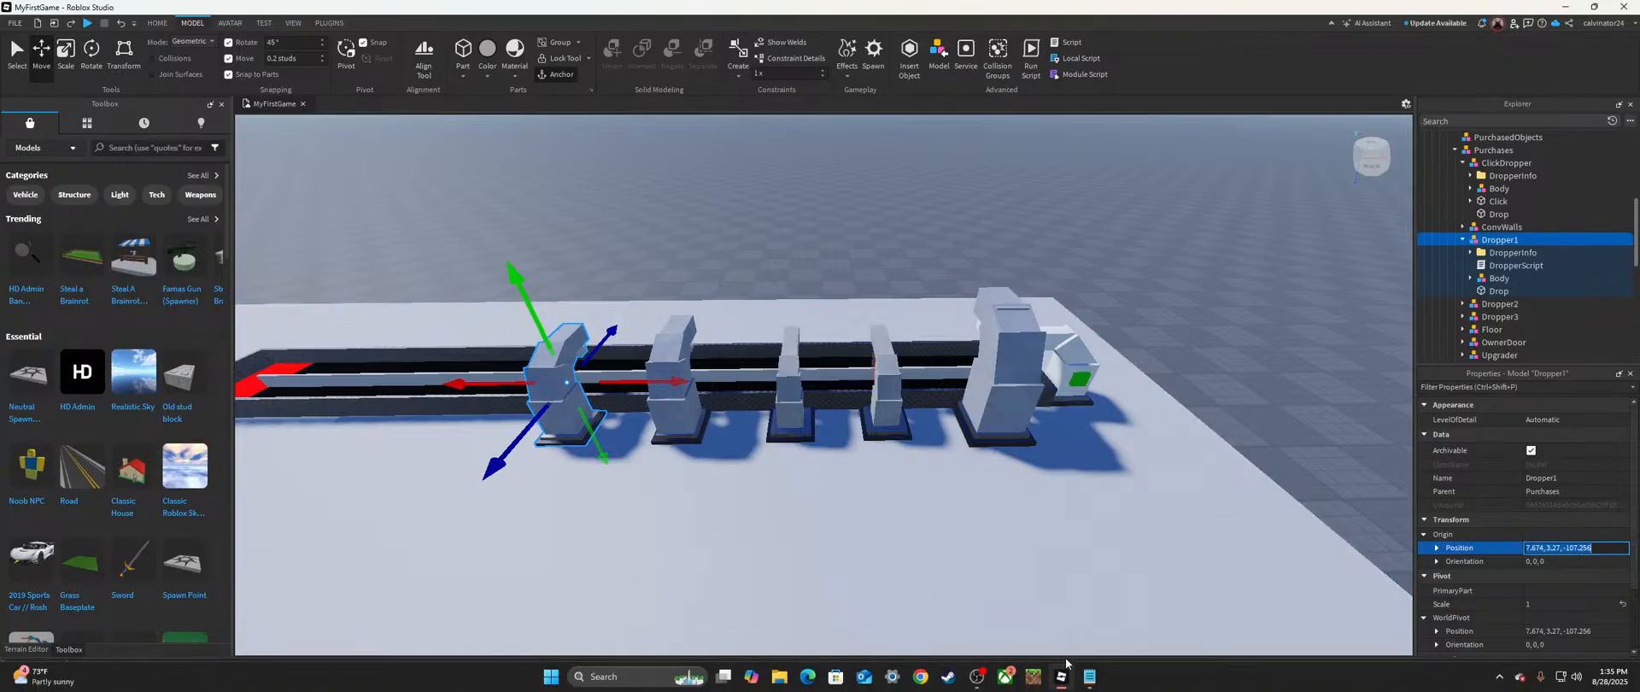
click(1088, 676)
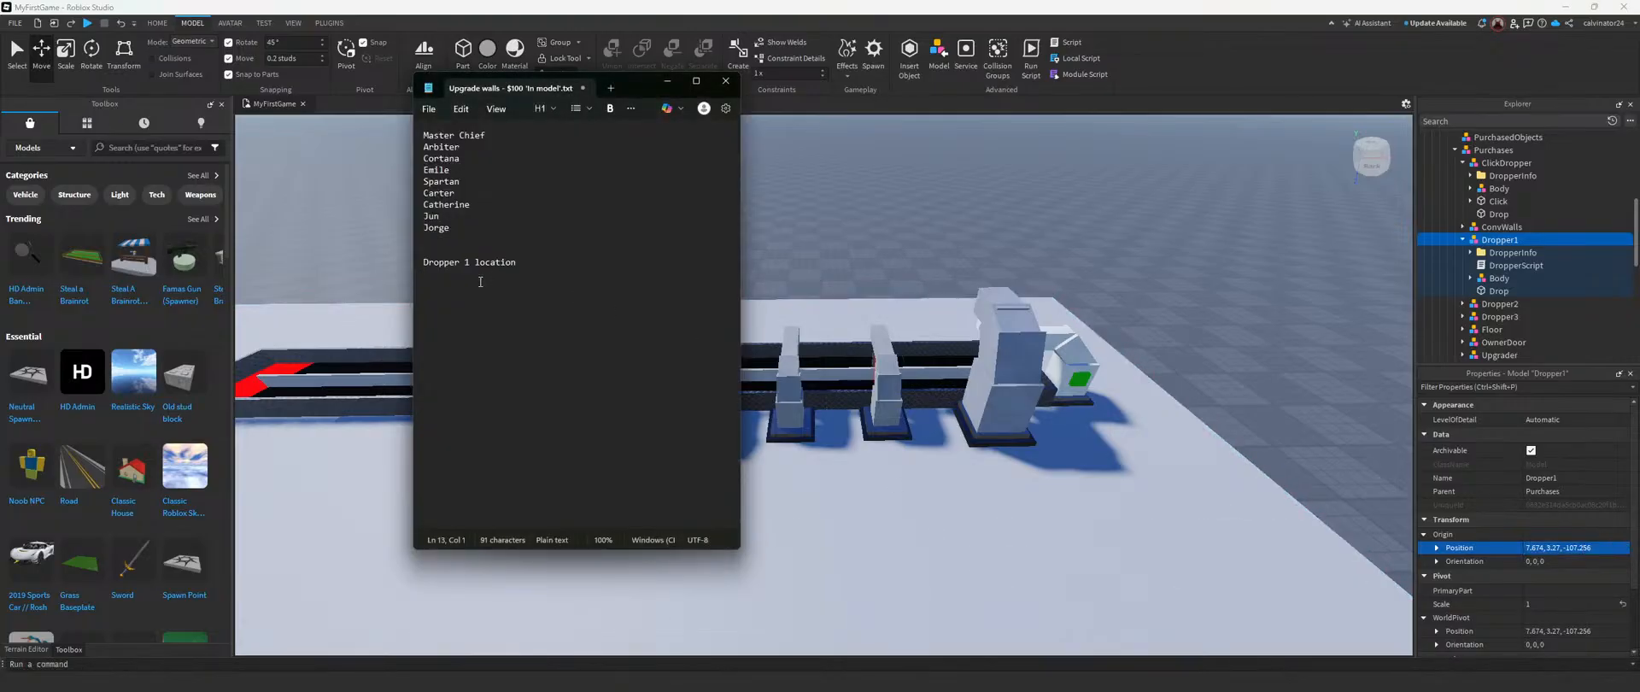
text(how to change the sketchfab model in roblox to make it not in a t pose)
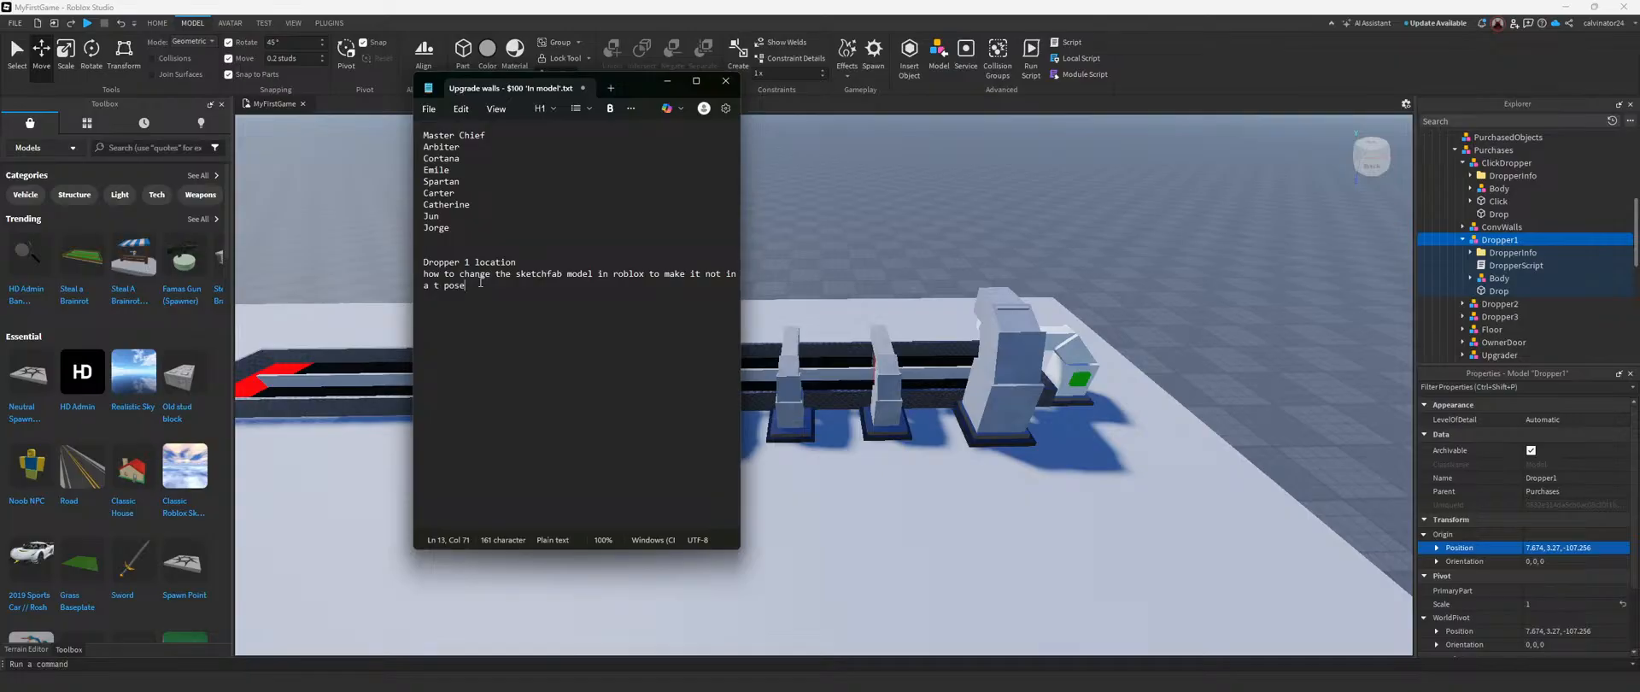
drag(481, 283, 421, 276)
key(BackSpace)
Step: Copy Dropper1's origin position, 7.674, 3.27, -107.256, into the Notepad notes under its heading, and keep the model collapsed in the hierarchy
click(1561, 548)
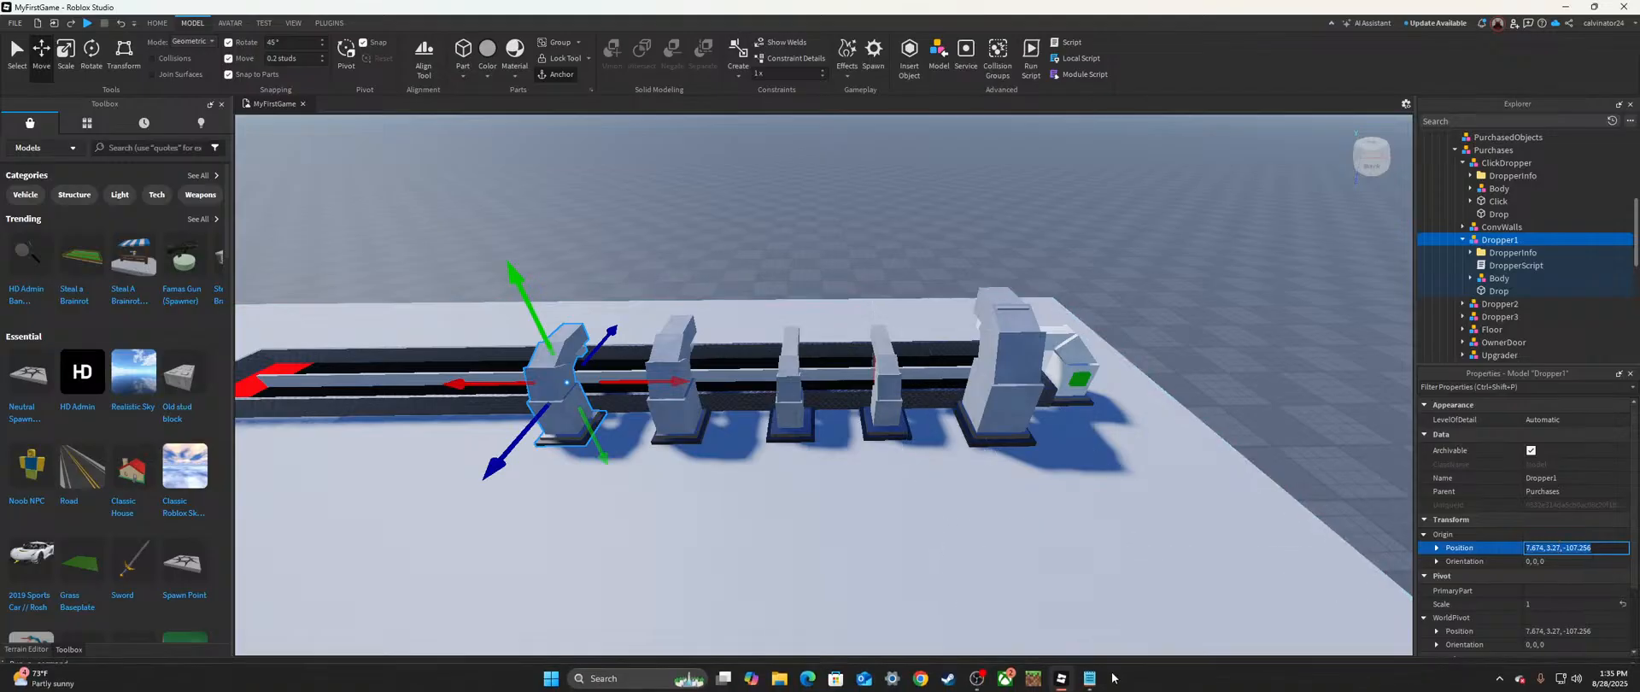
click(1089, 677)
key(ctrl+v)
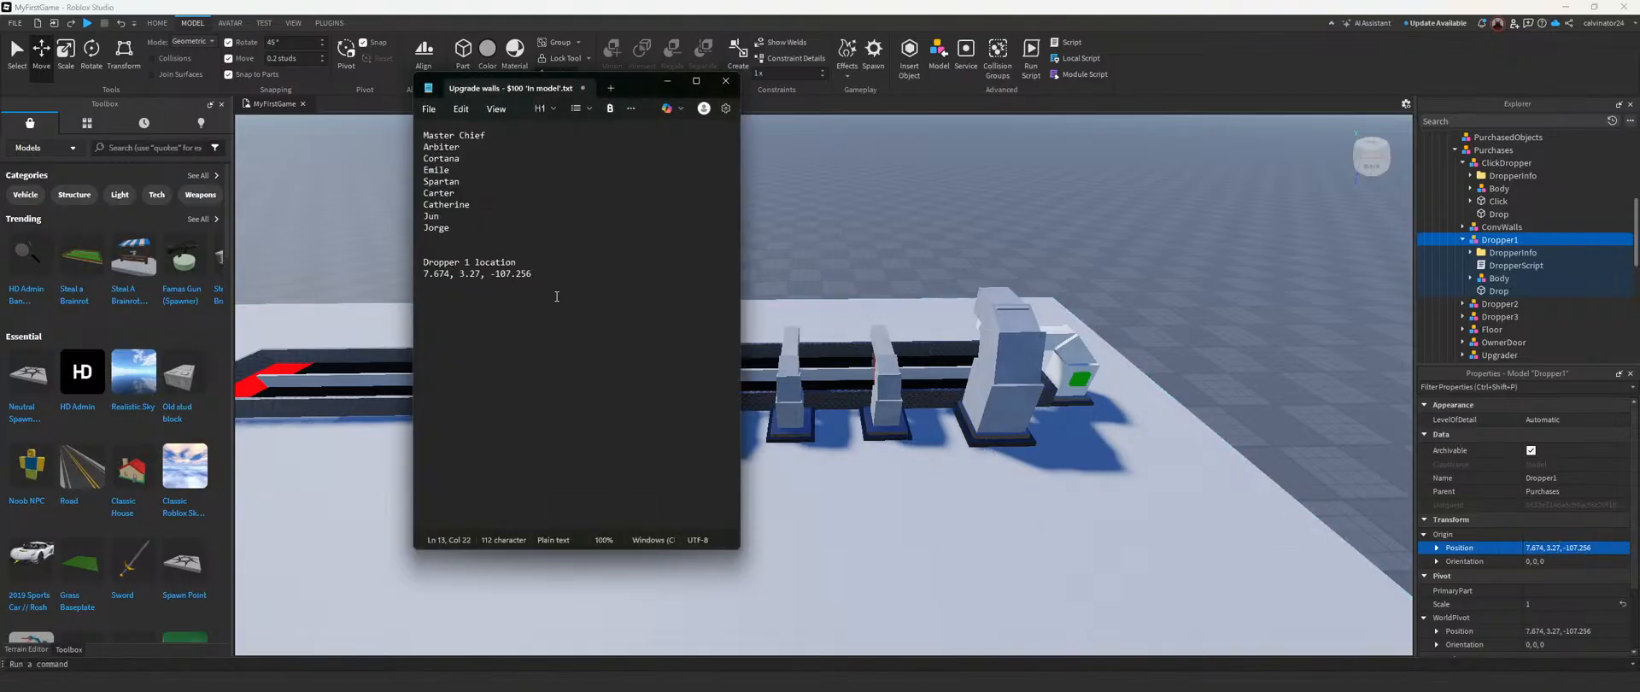
key(Return)
click(1463, 240)
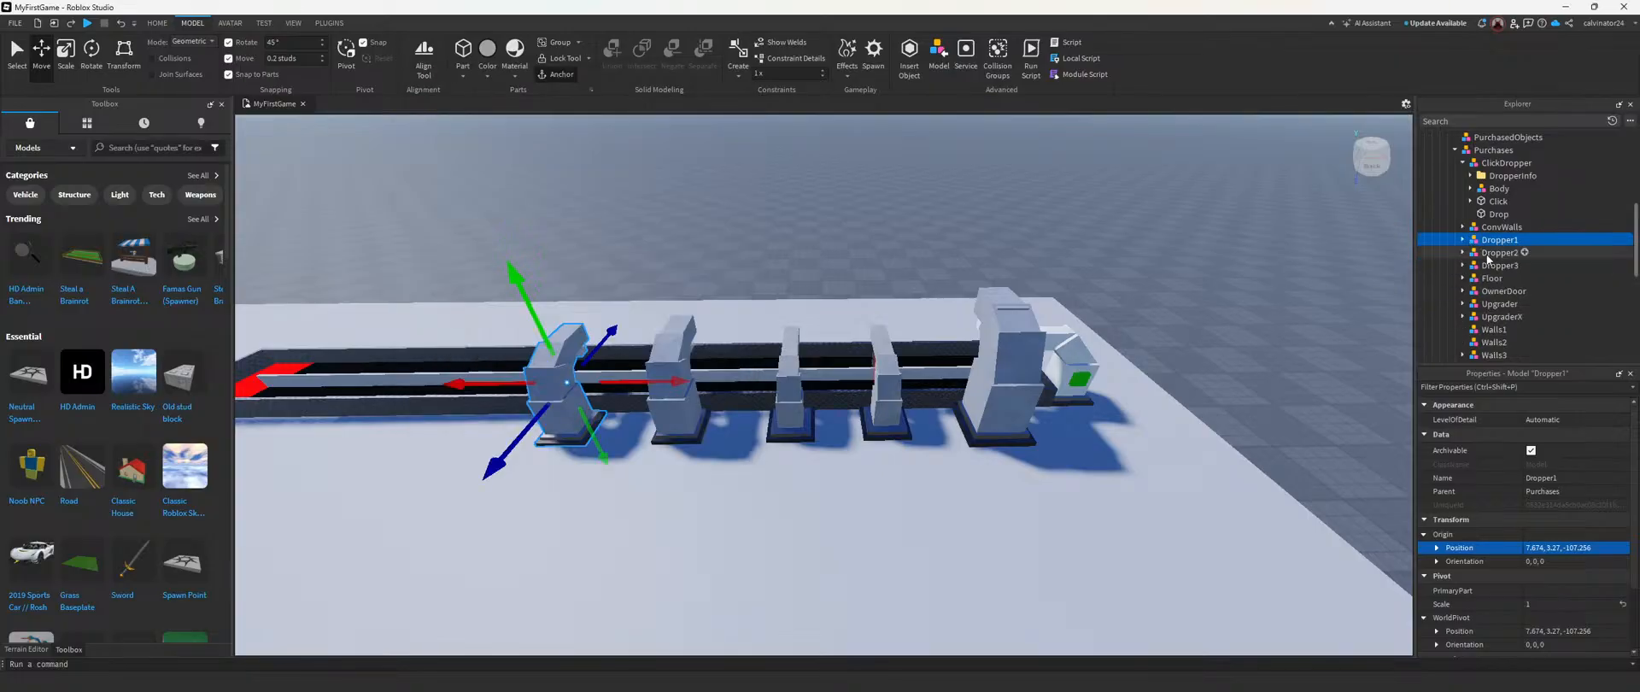
Step: Copy Dropper3's origin position, 34.454, 4.574, -107.683, into the Notepad notes under a new heading "Dropper 3 location"
click(1491, 265)
click(1560, 547)
key(ctrl+c)
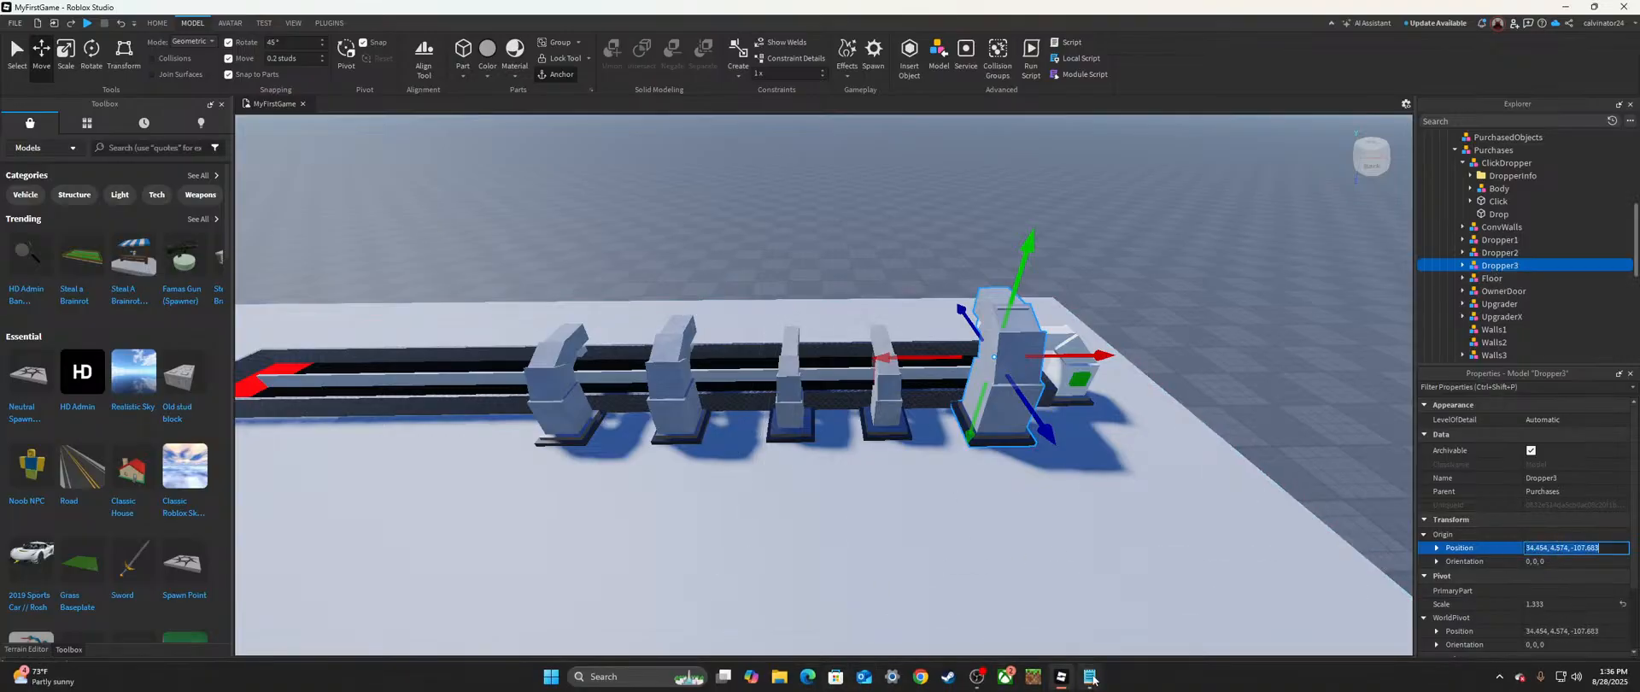
click(1089, 676)
text(Dropper)
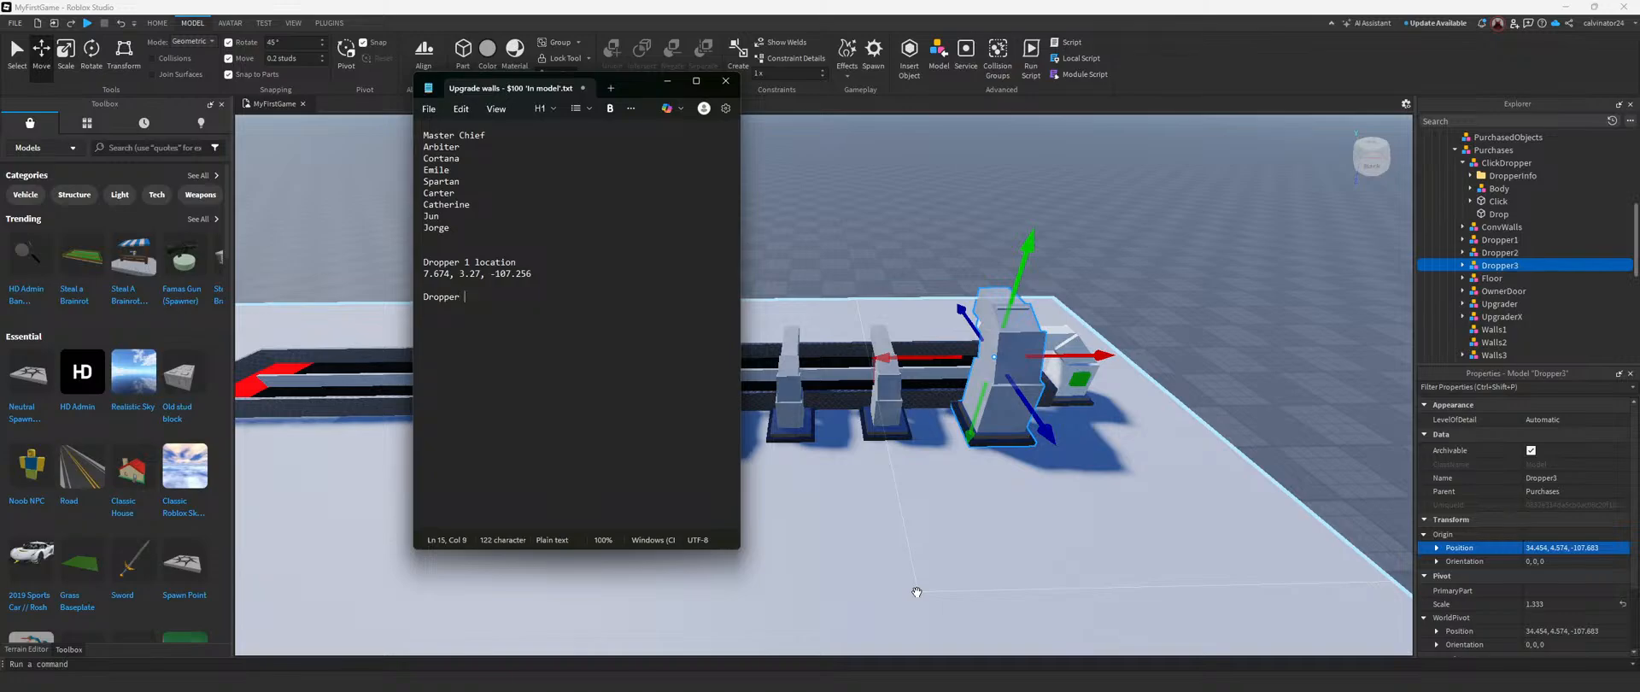
text( 3 location)
key(Return)
key(ctrl+v)
Step: Insert the heading "Dropper 2 location" between the Dropper 1 and Dropper 3 entries, with an empty line beneath it
triple_click(447, 294)
click(425, 295)
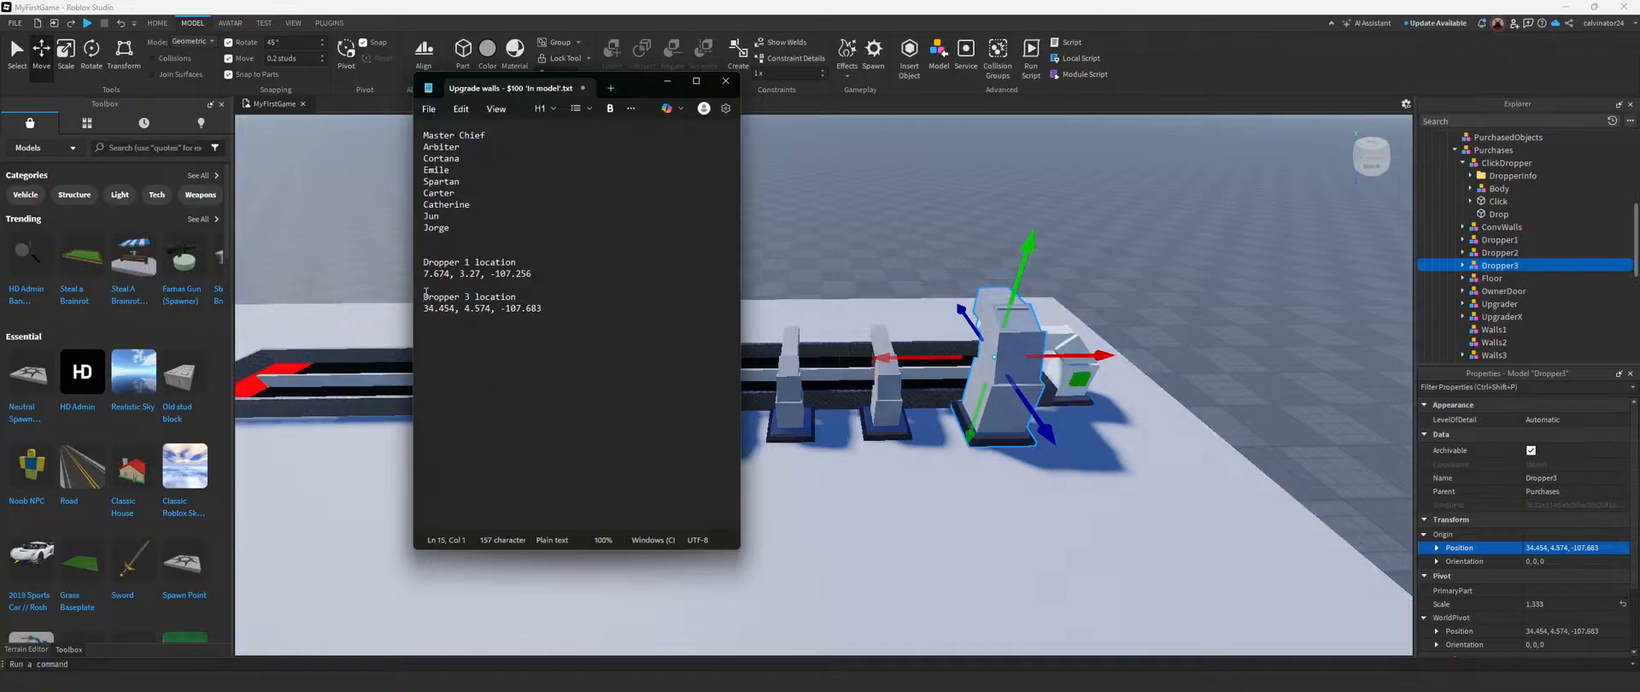
key(Return)
key(Return)
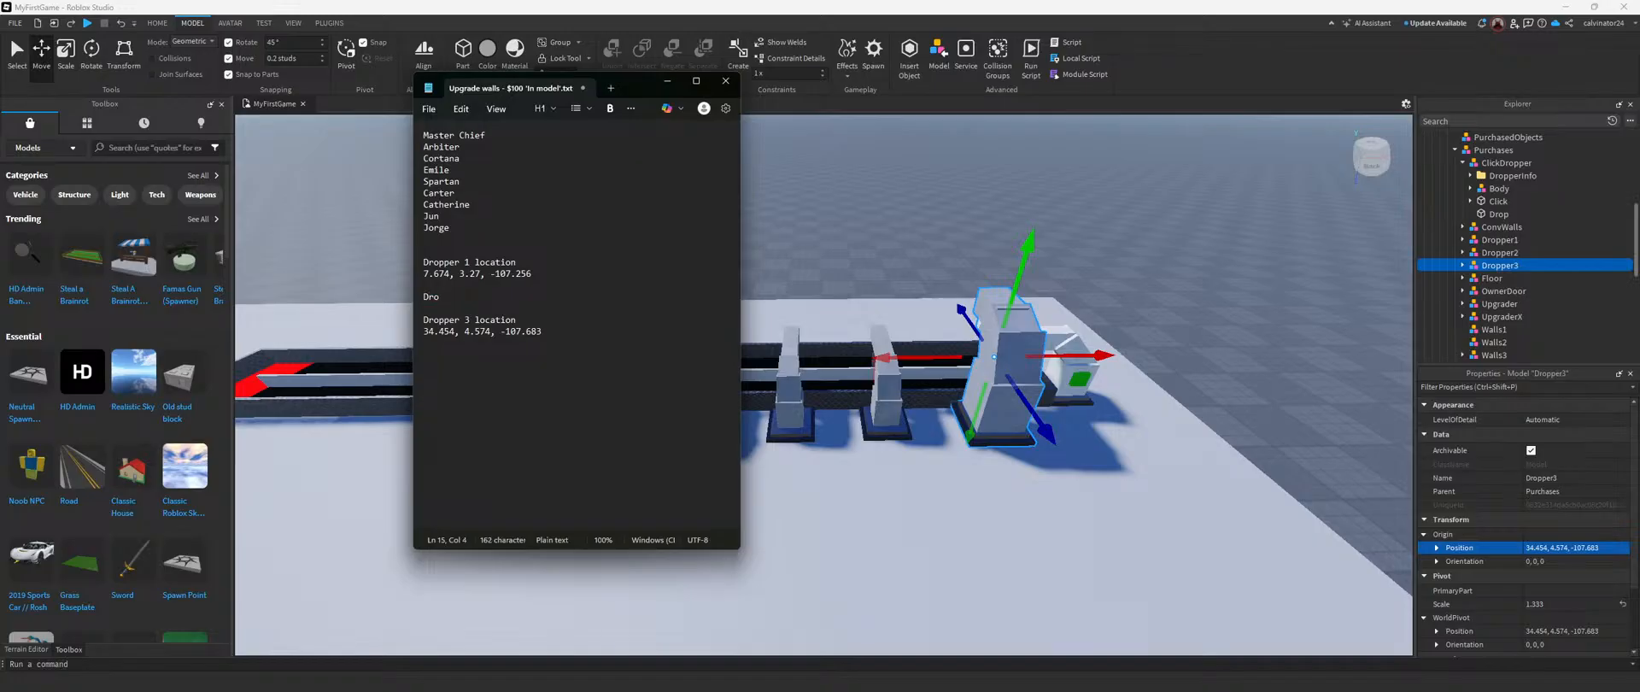
text(location)
key(Return)
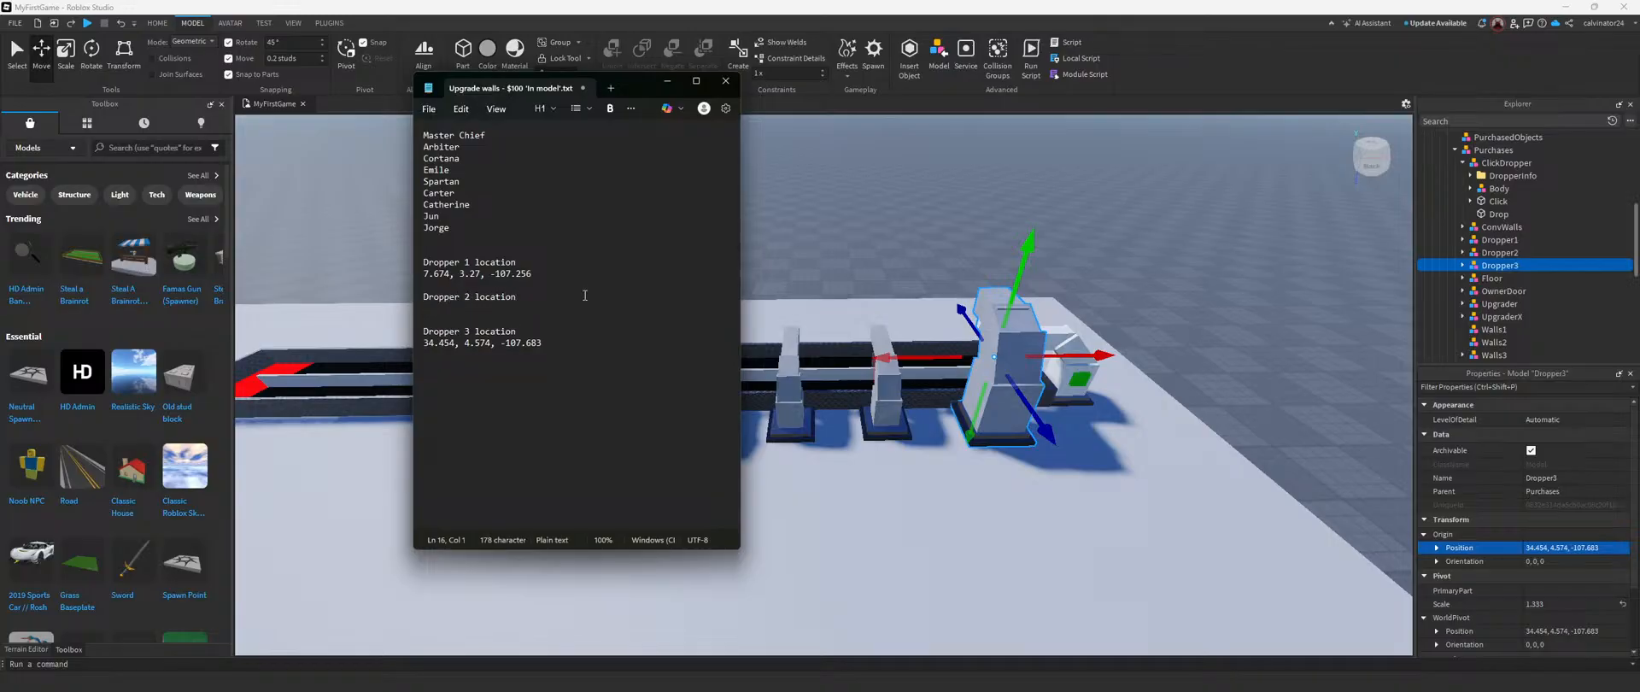
Step: Copy Dropper2's origin position, 14.674, 3.455, -107.445, under its heading in Notepad and move the notes window clear of the viewport
click(1510, 253)
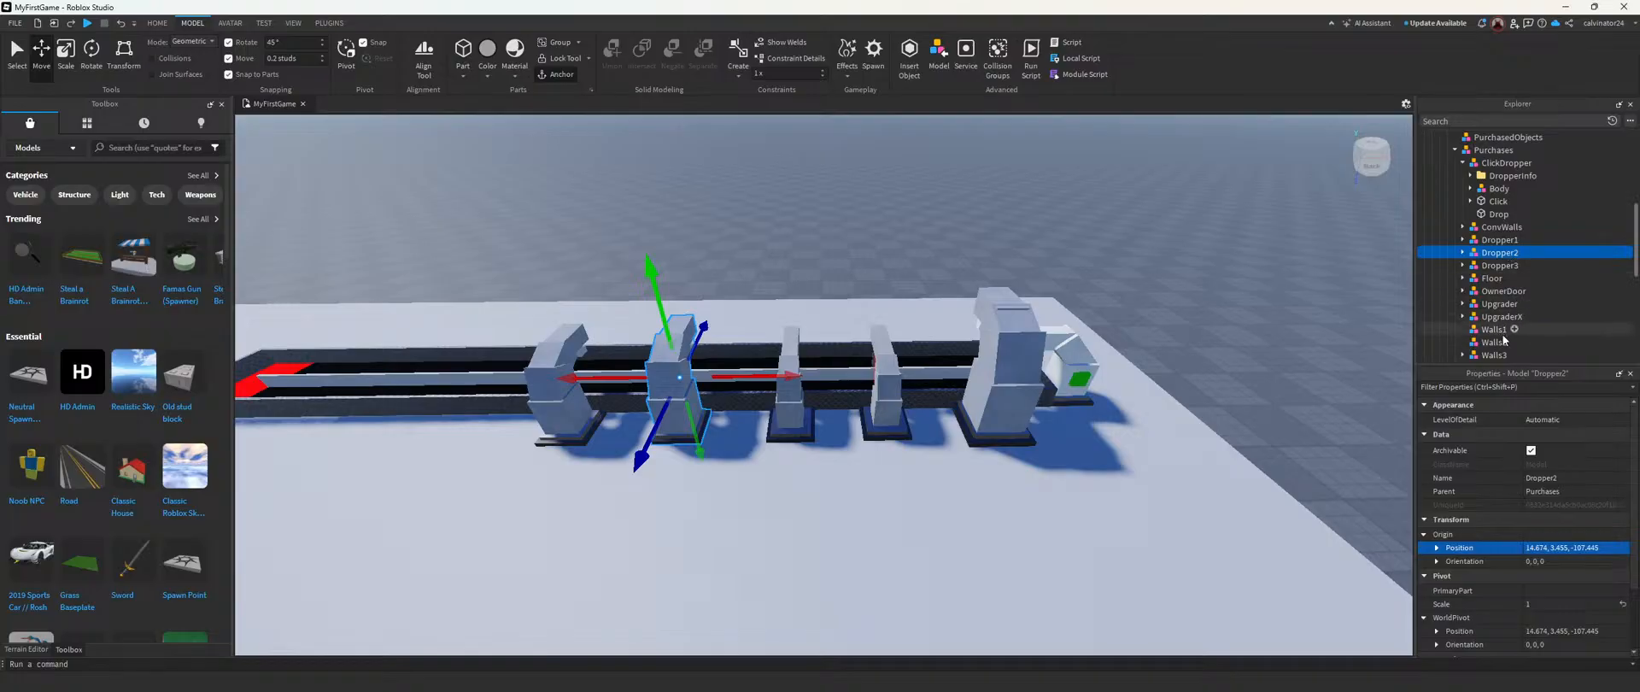
click(1536, 544)
key(ctrl+c)
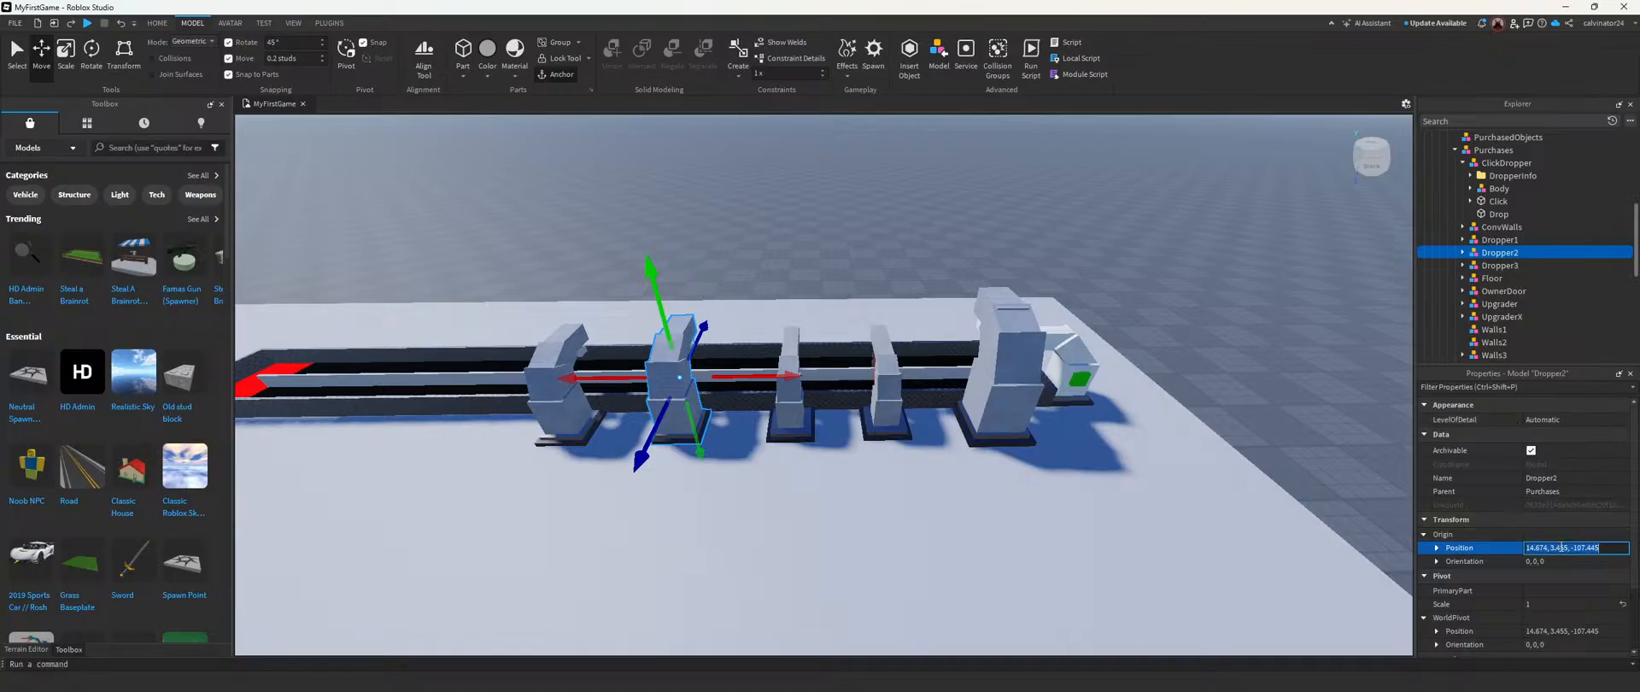
click(1089, 675)
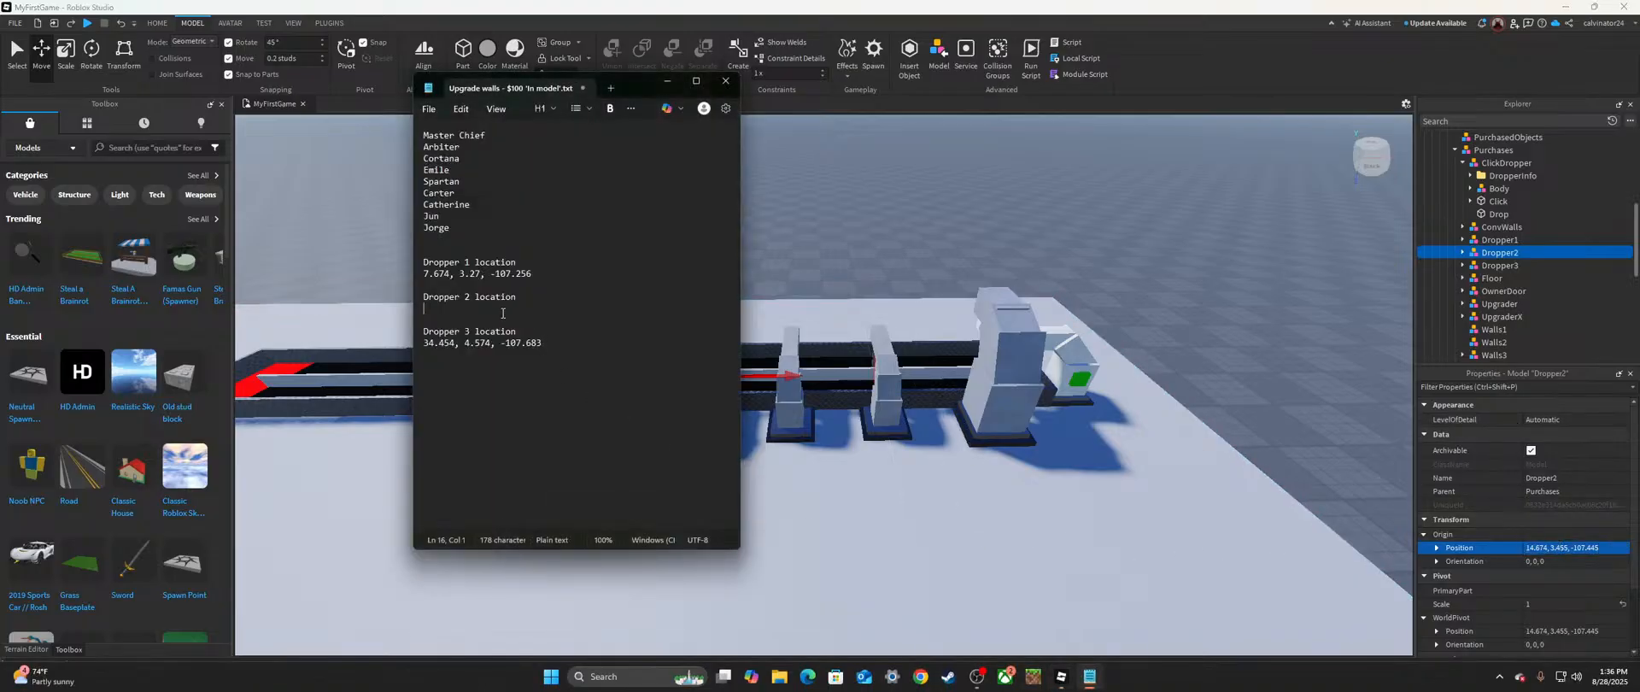
key(ctrl+v)
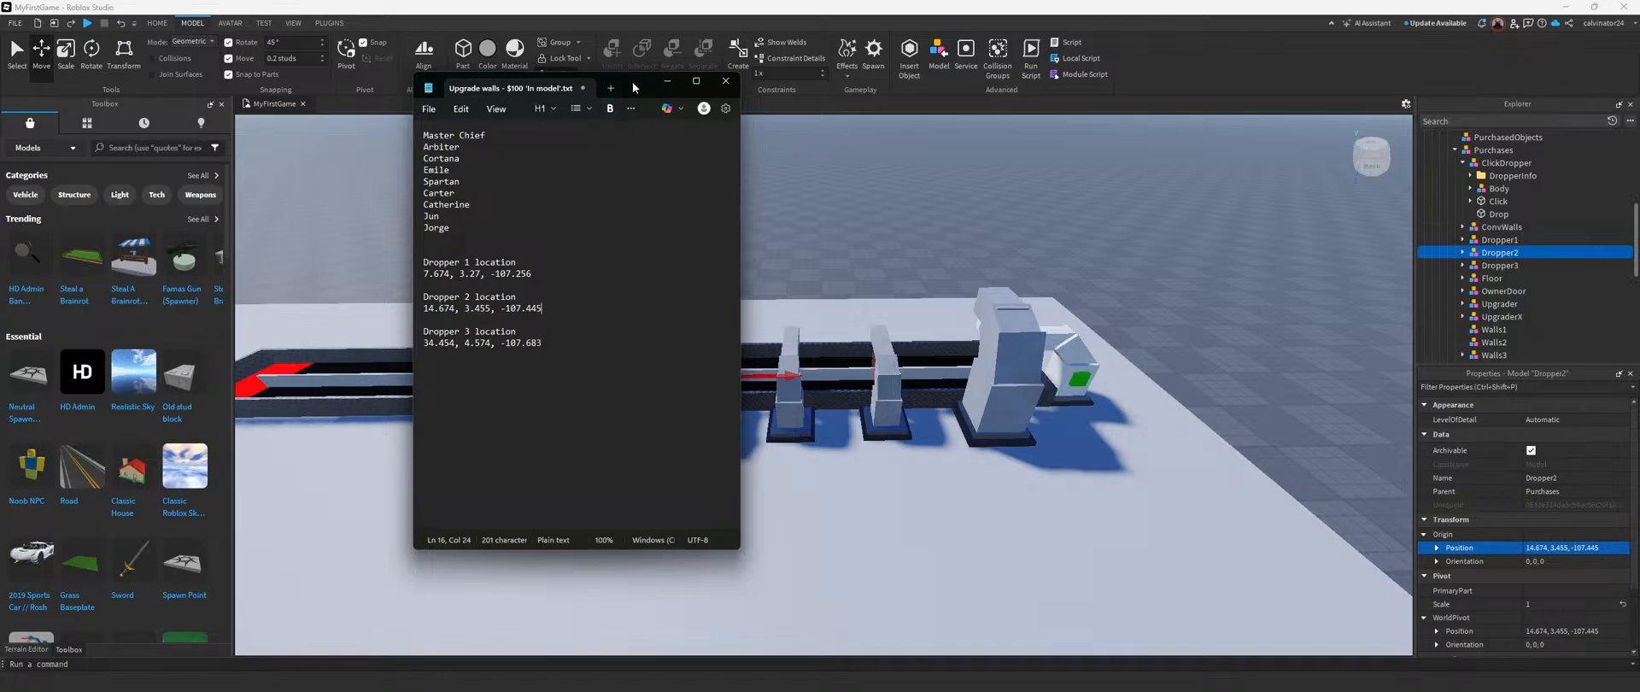
drag(625, 89, 0, 205)
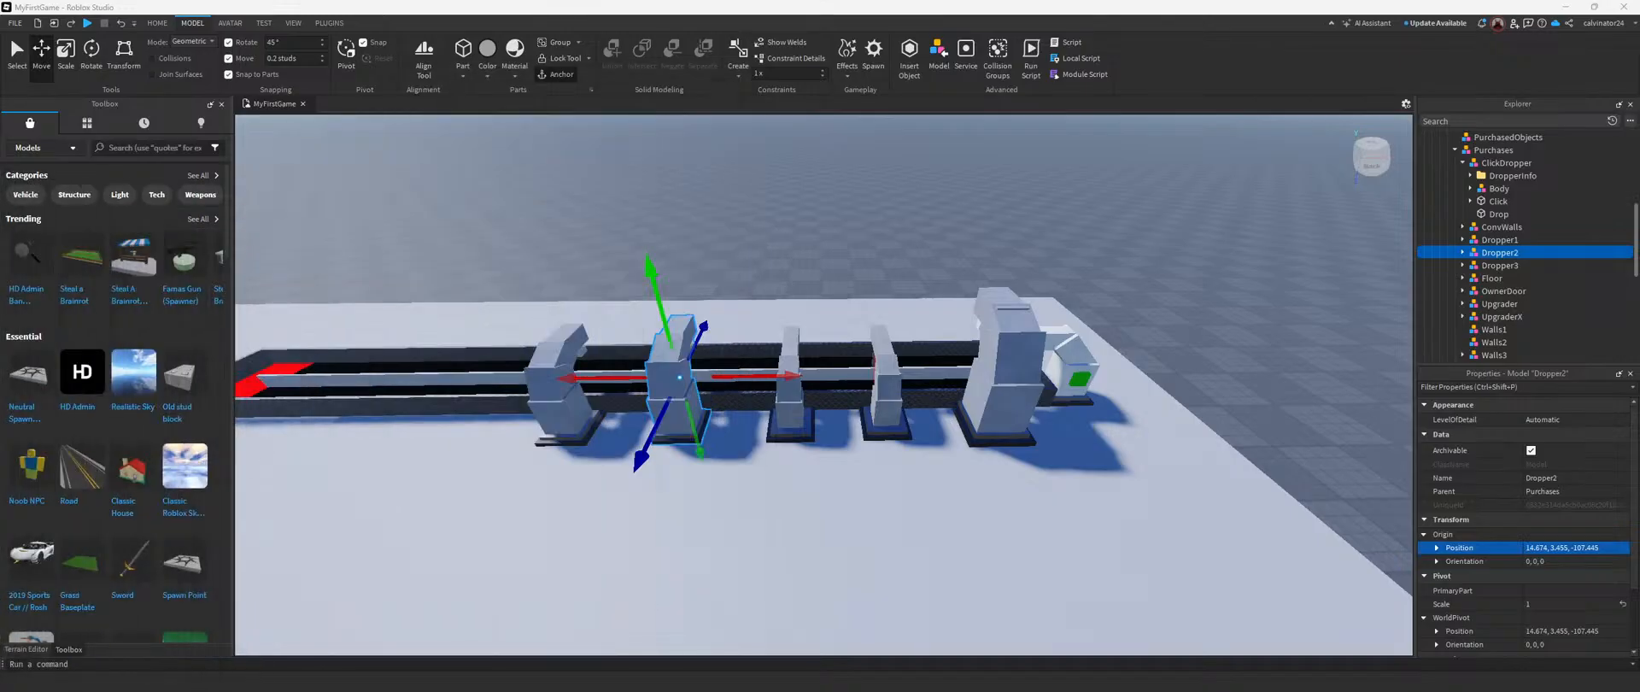
drag(0, 209, 0, 213)
Step: Set the origin position of Dropper3 to Dropper1's recorded location, 7.674, 3.27, -107.256
click(664, 514)
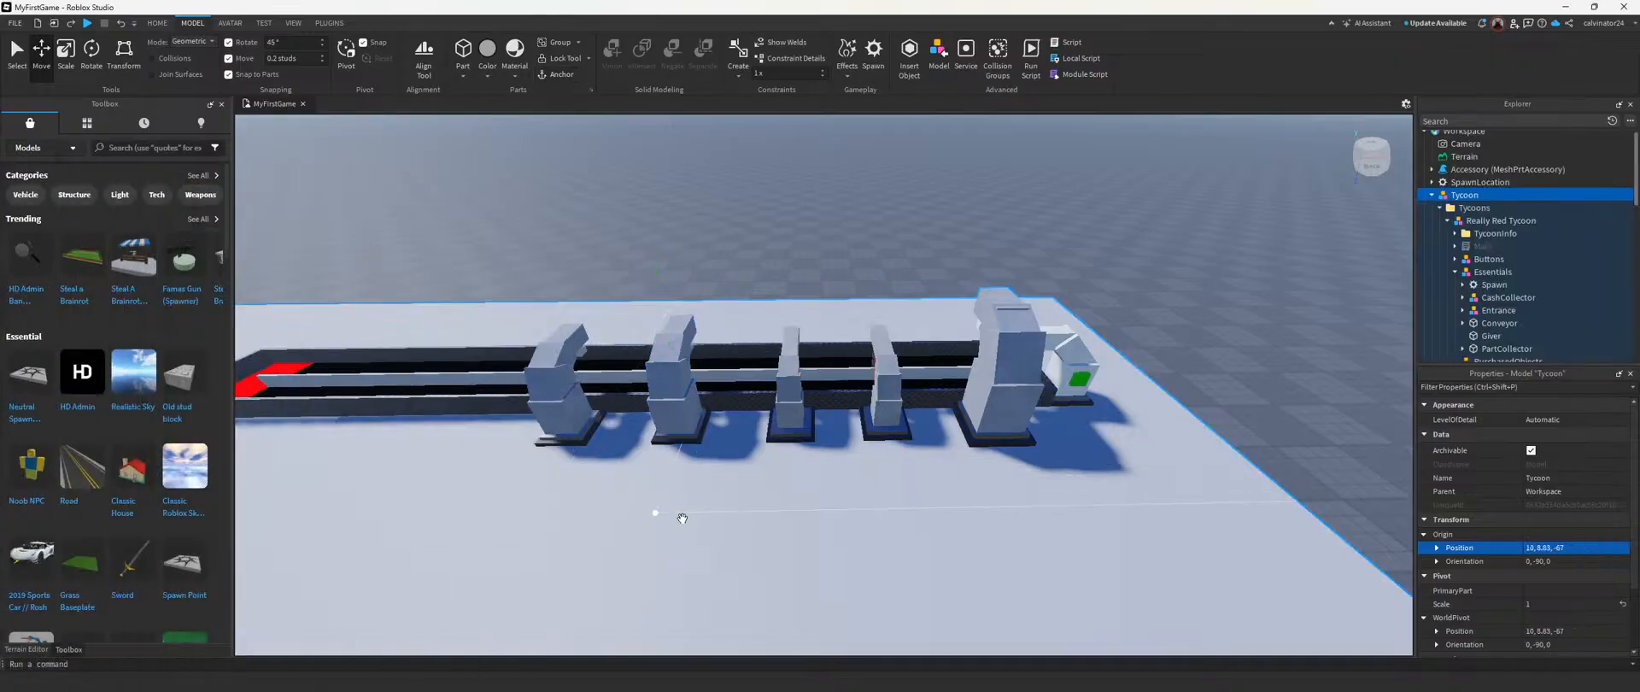
click(827, 258)
right_drag(827, 258, 813, 241)
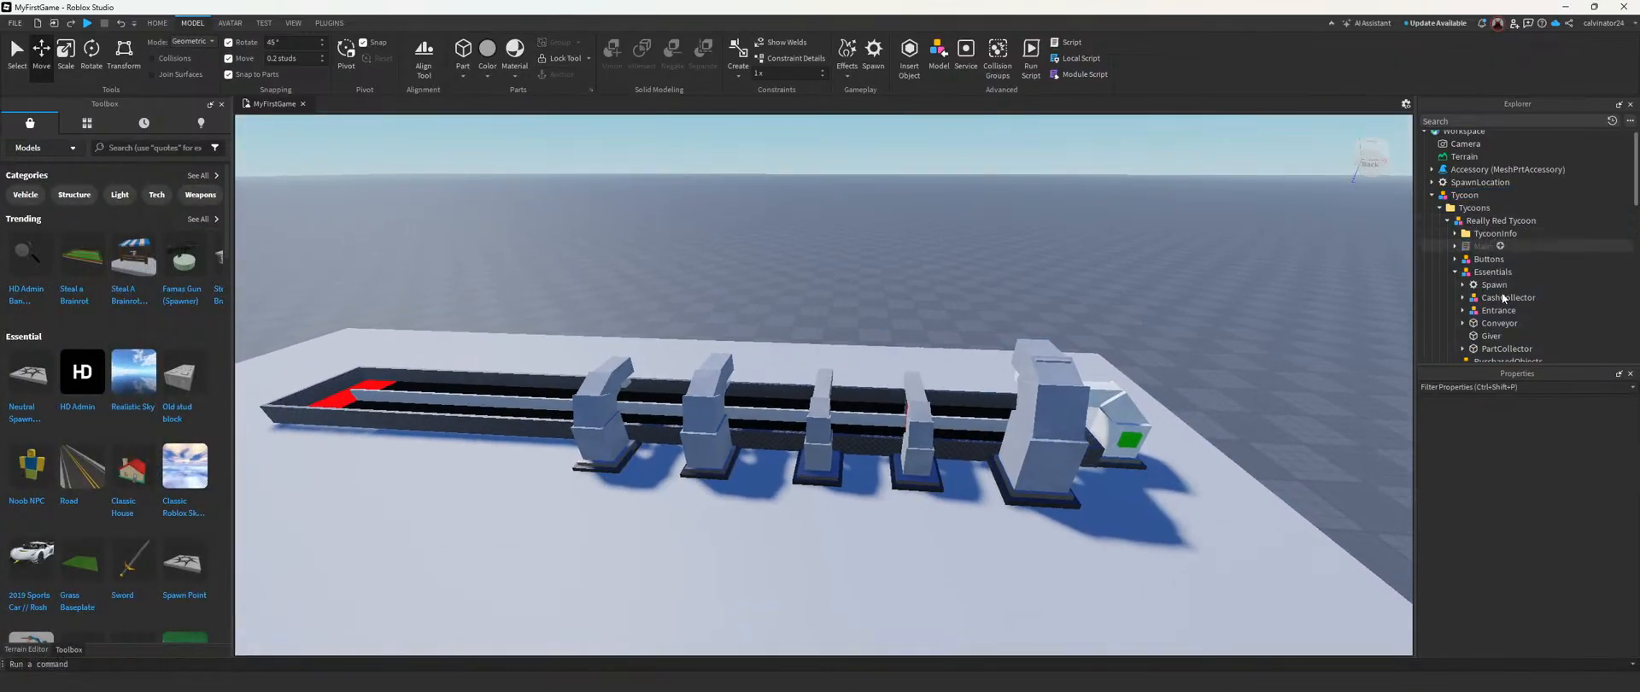
scroll(1502, 320, down, 2)
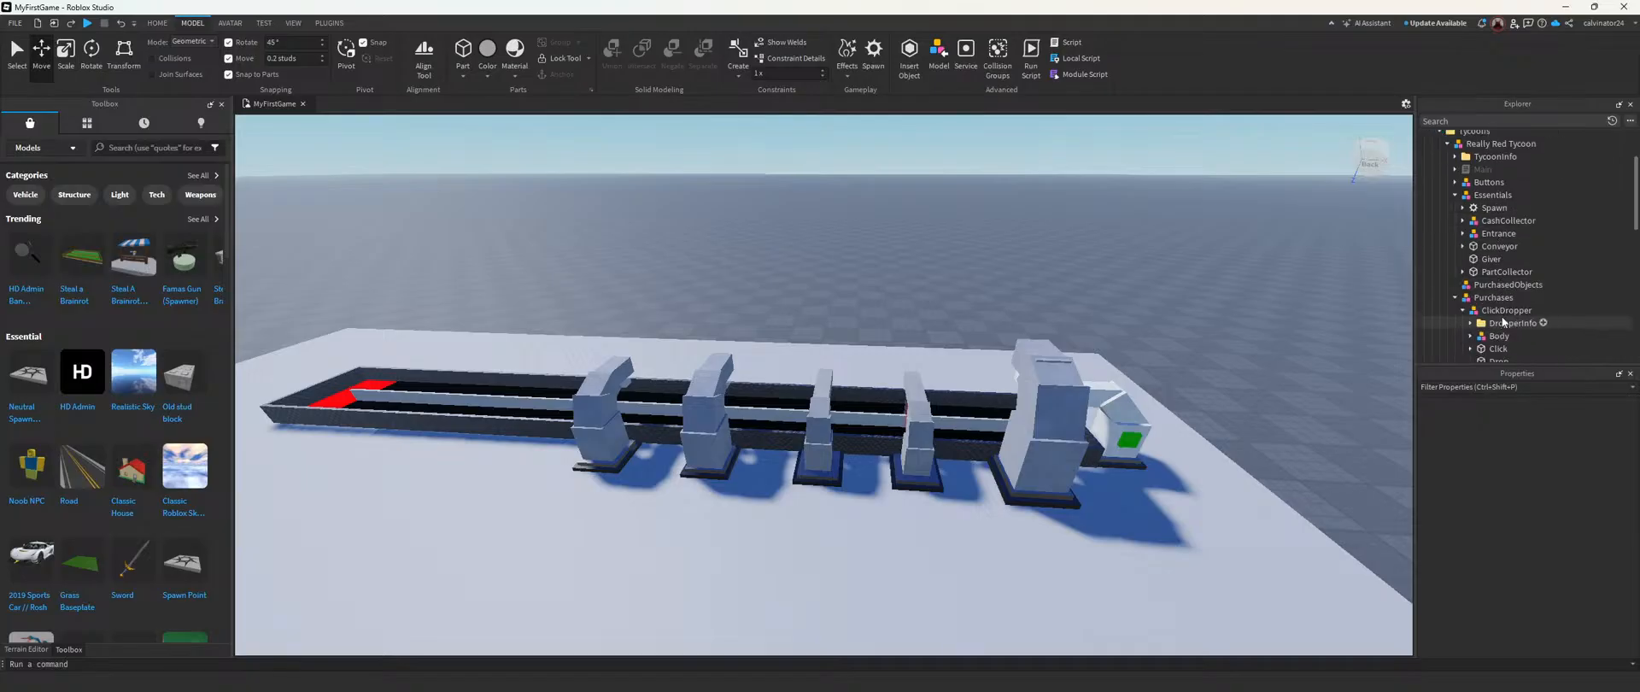
scroll(1469, 282, down, 4)
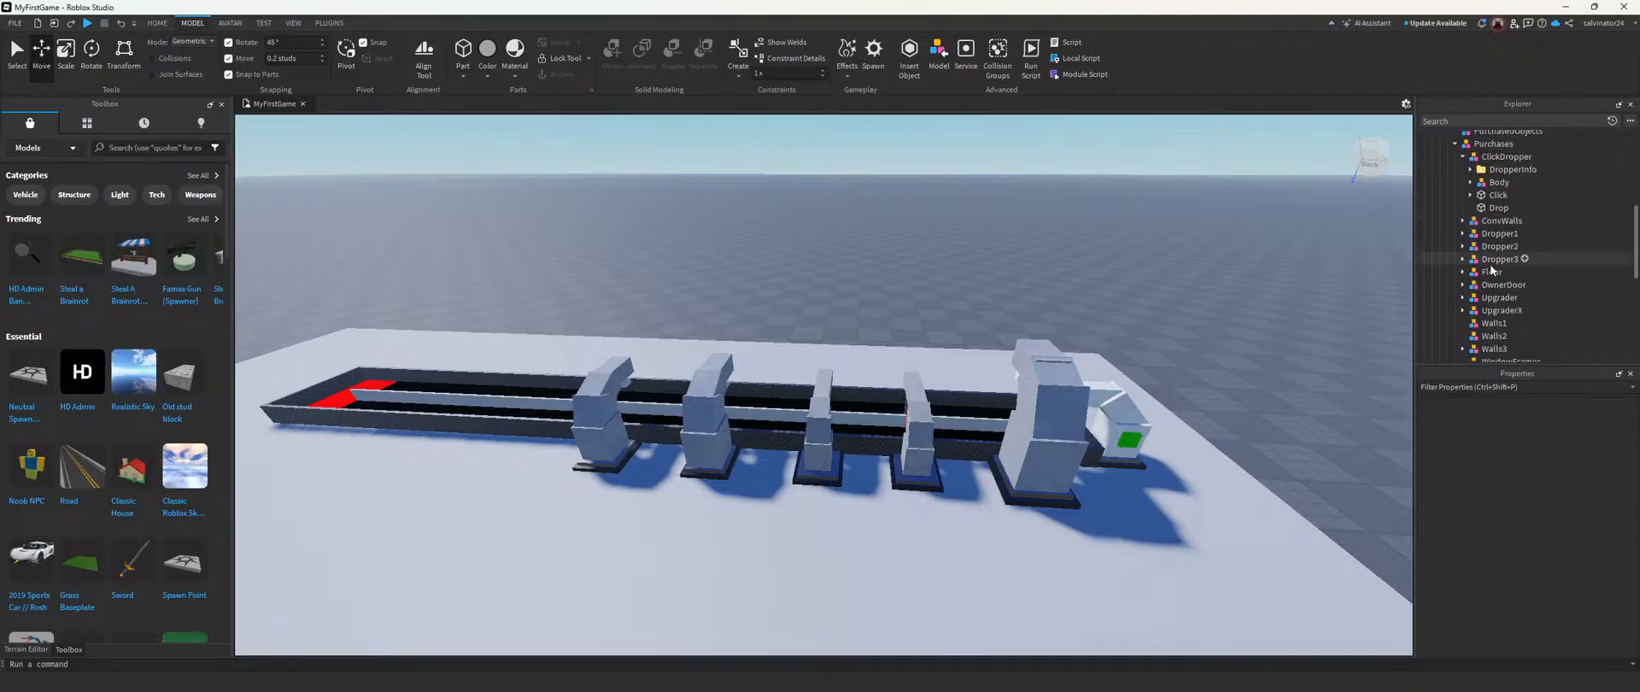
click(1497, 259)
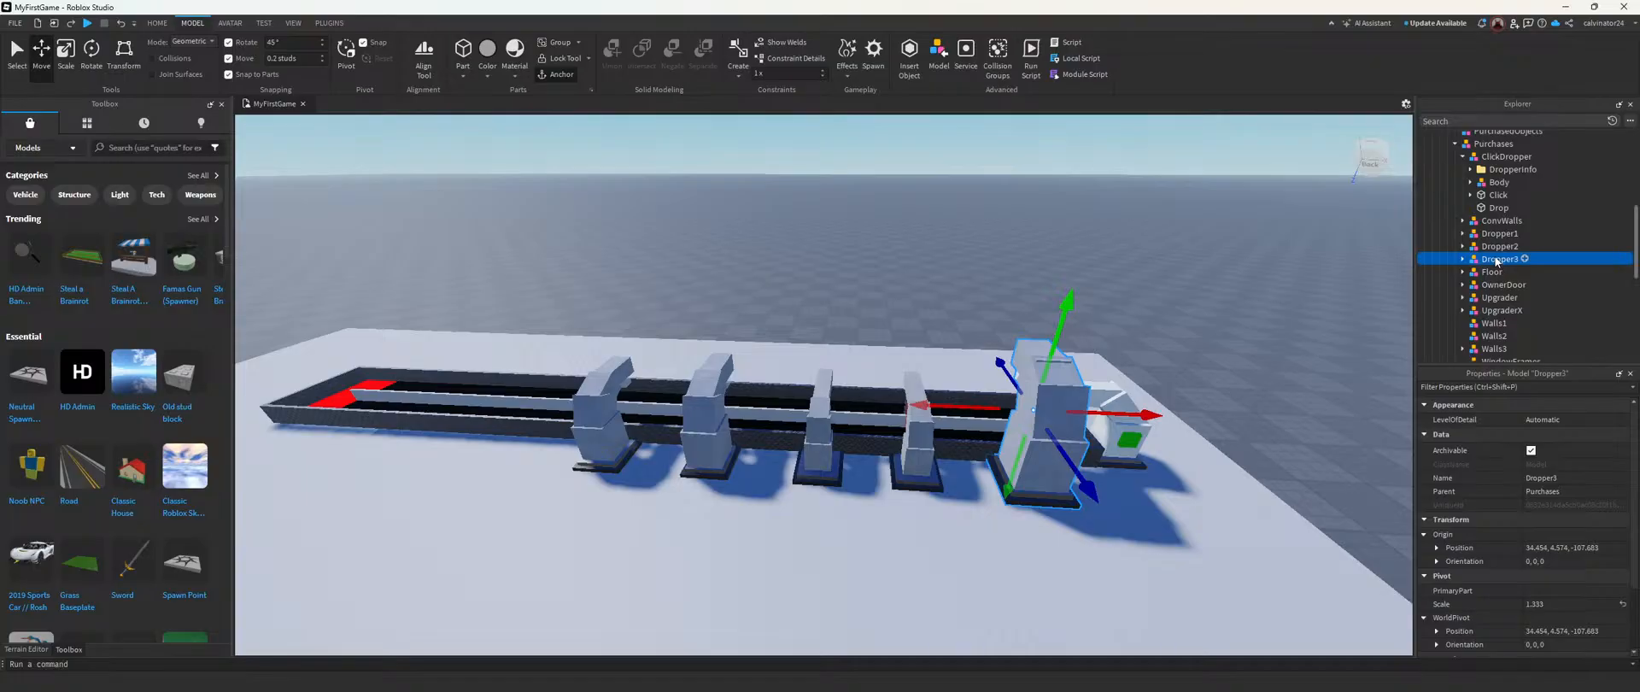
click(1500, 233)
click(1508, 259)
click(1565, 548)
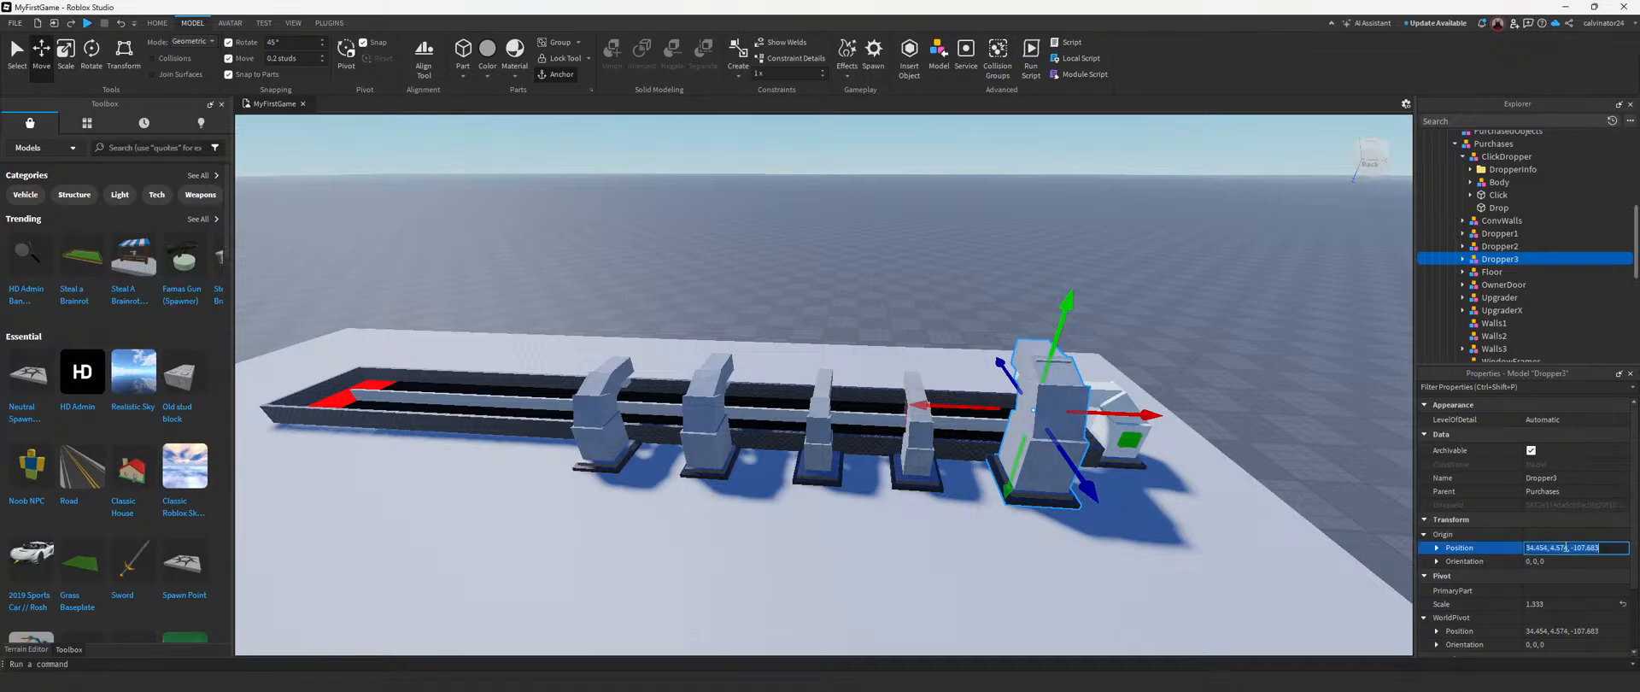
text(7.674, 3.27, -107.256)
key(Return)
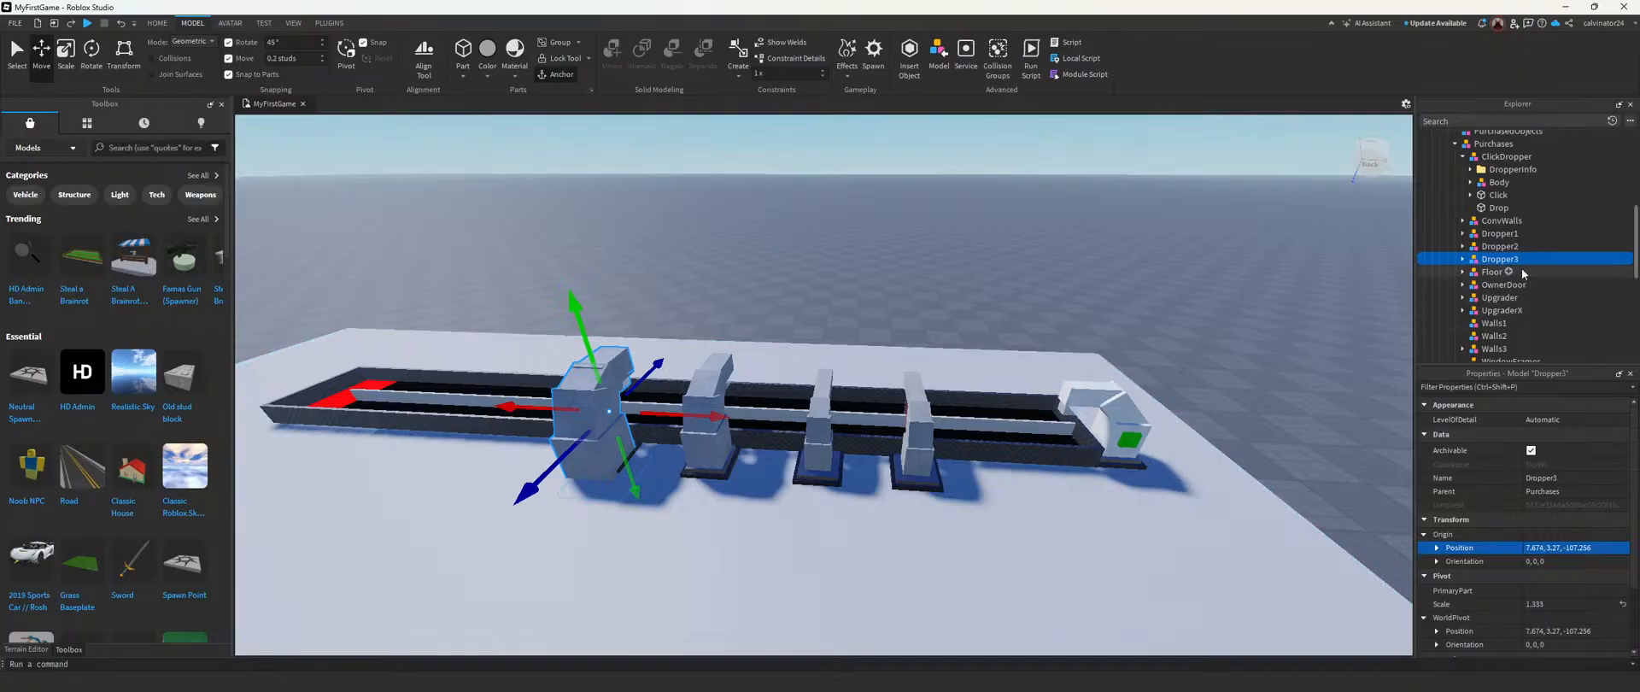
Step: Set the origin position of Dropper1 to Dropper3's recorded location, 34.454, 4.574, -107.683
click(1499, 233)
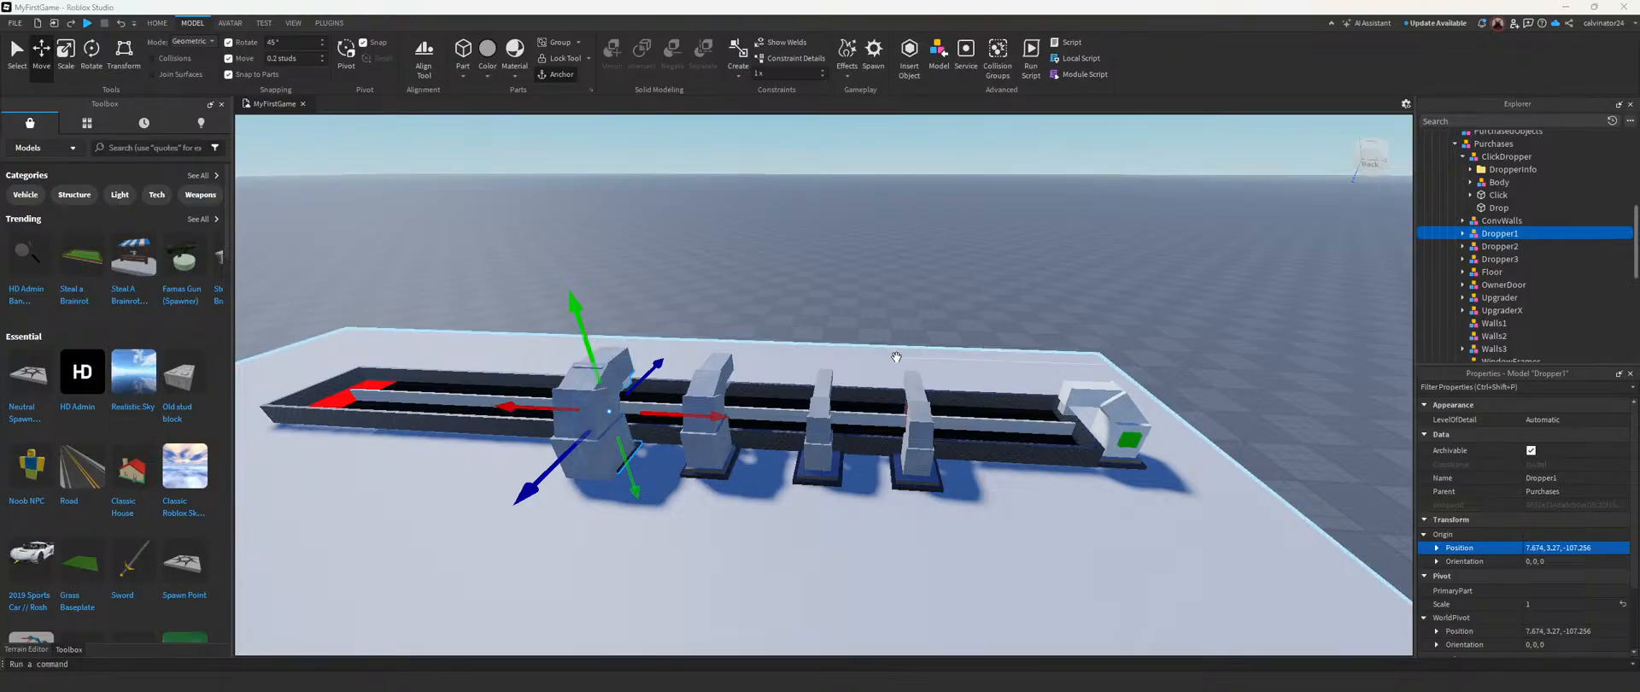
click(1565, 548)
key(BackSpace)
text(34.454, 4.574, -107.683)
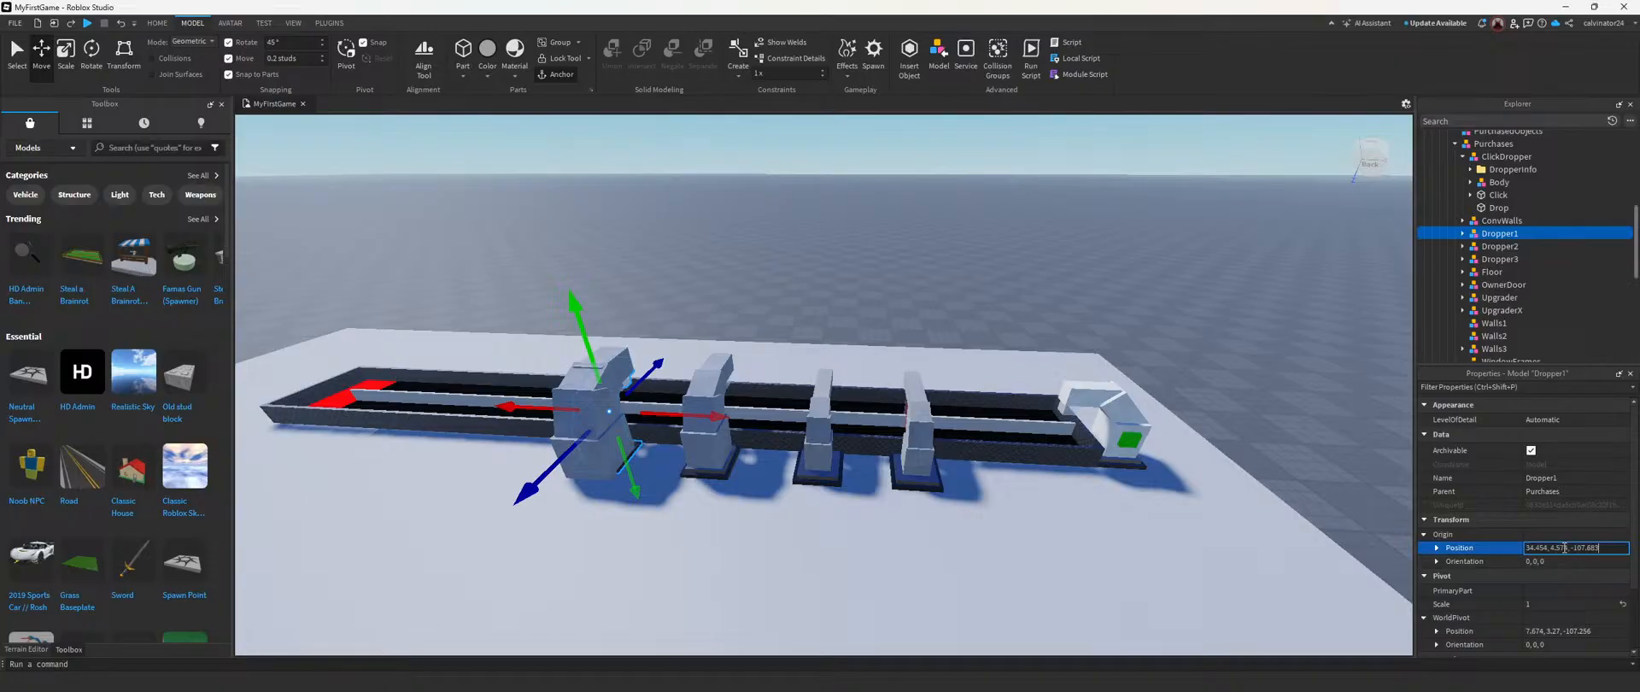
key(Return)
Step: Move Dropper1 0.4 studs away from the conveyor and lower it to a height of 3.27 so its base rests on the floor
key(w)
right_drag(1030, 434, 1030, 435)
key(w)
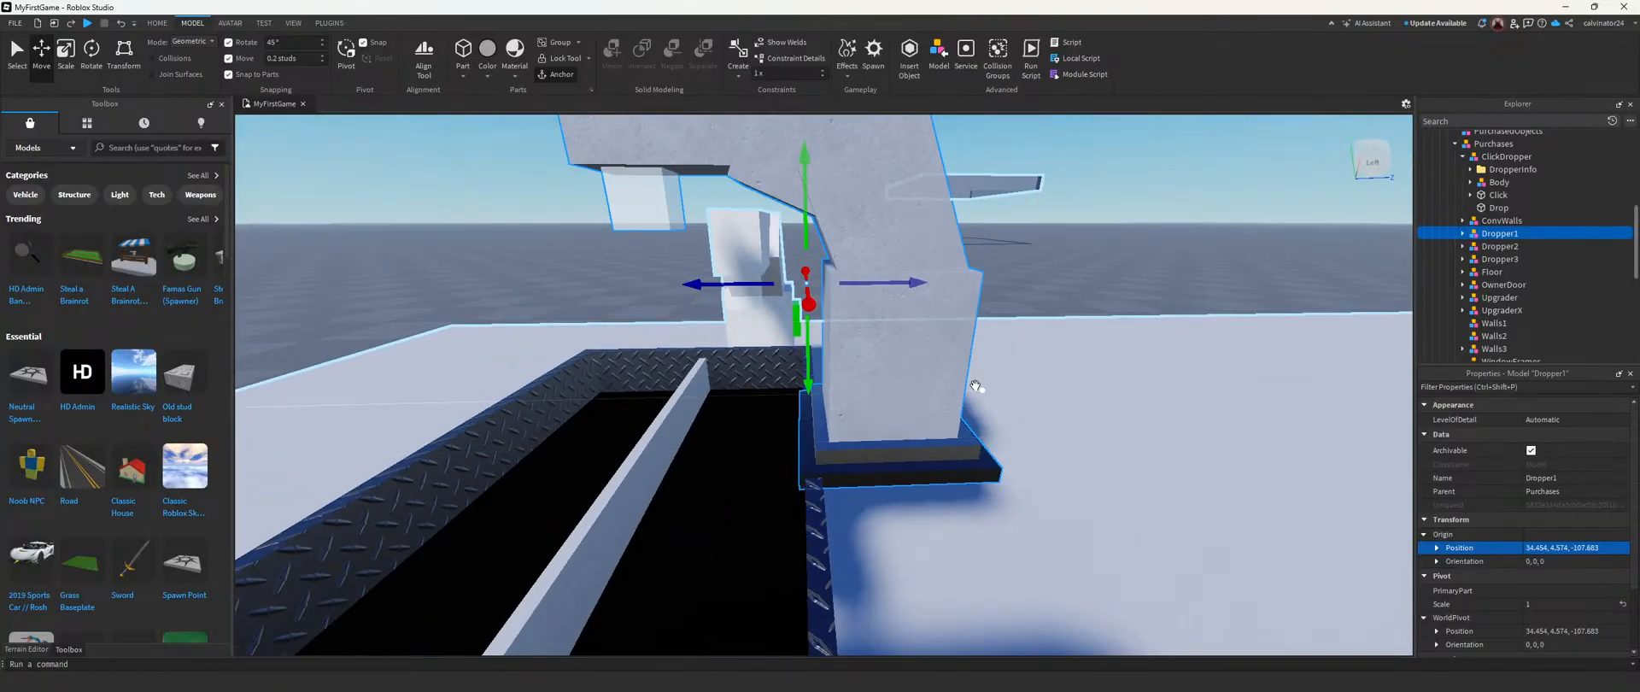
drag(923, 282, 944, 289)
right_drag(942, 293, 943, 292)
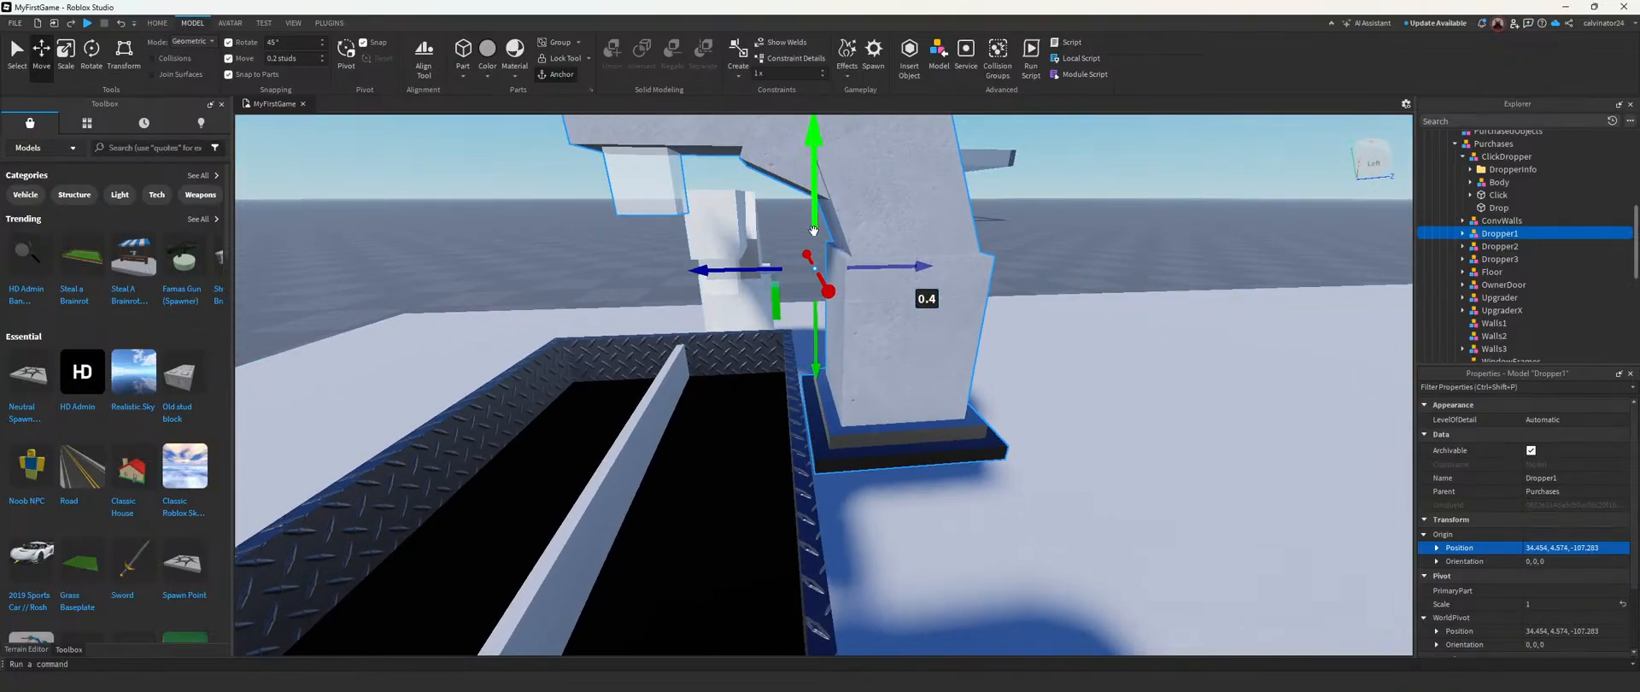
drag(814, 220, 818, 266)
right_drag(818, 266, 827, 297)
drag(904, 266, 907, 270)
right_drag(907, 270, 907, 270)
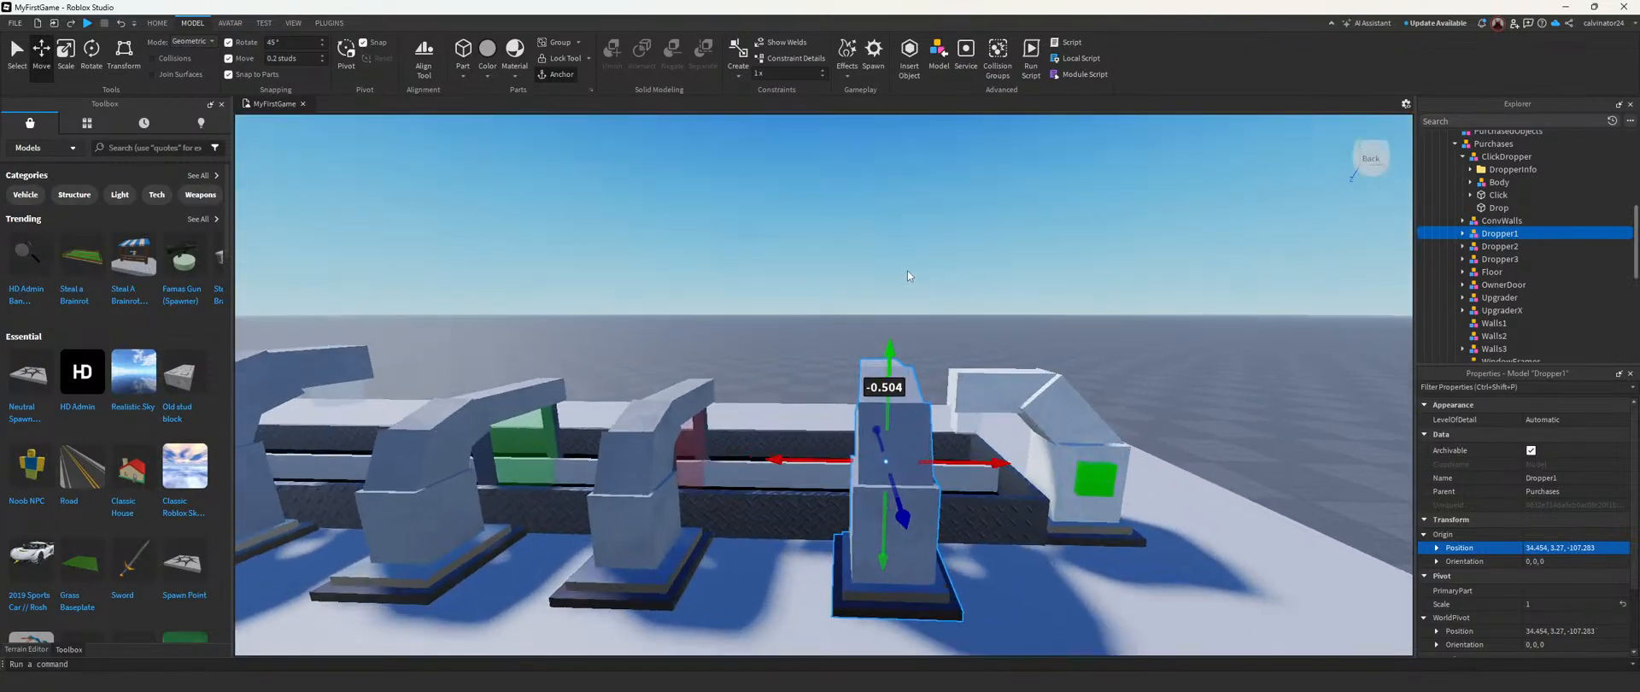
click(839, 244)
Step: Raise Dropper3 until its base sits on top of the floor beside the conveyor
key(w)
right_drag(839, 236, 839, 236)
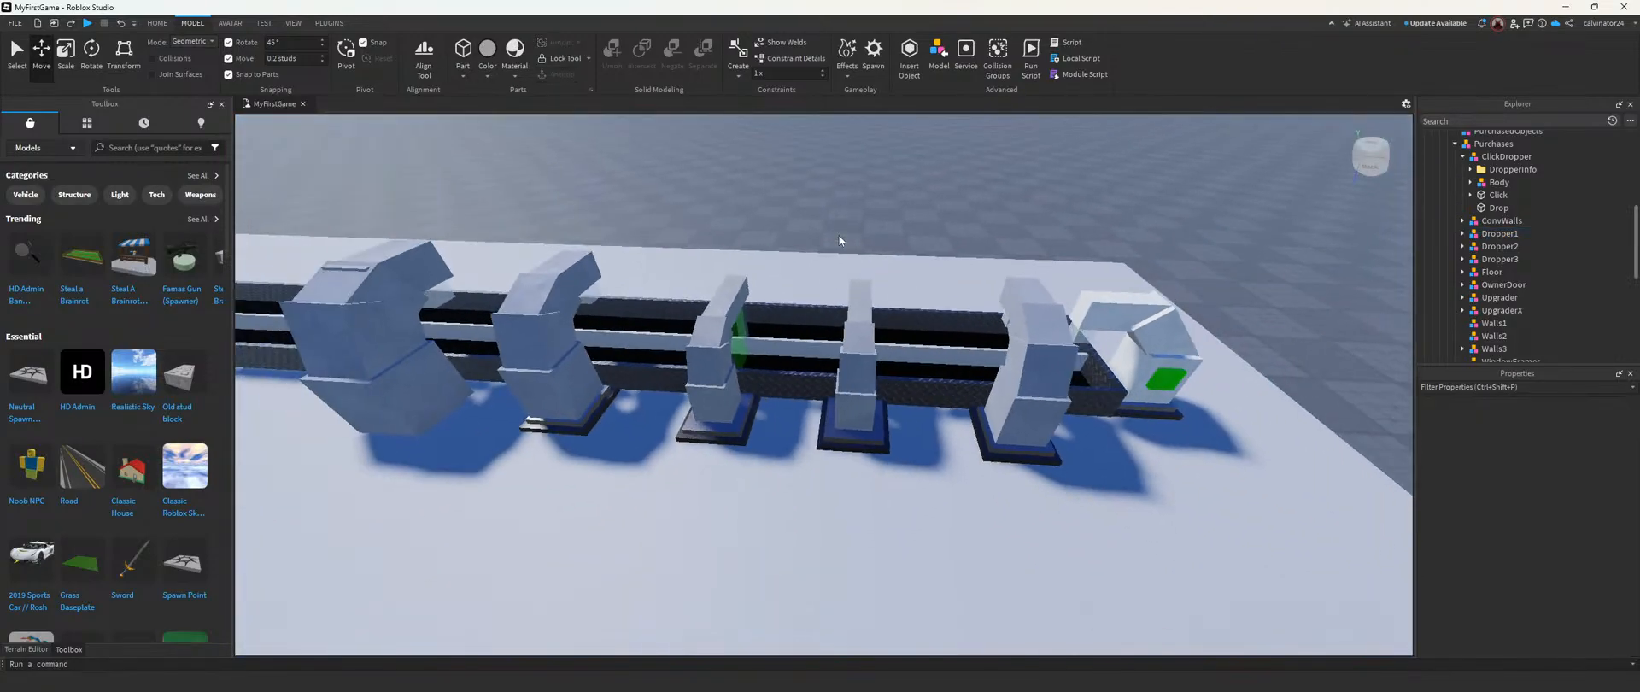
scroll(851, 221, down, 5)
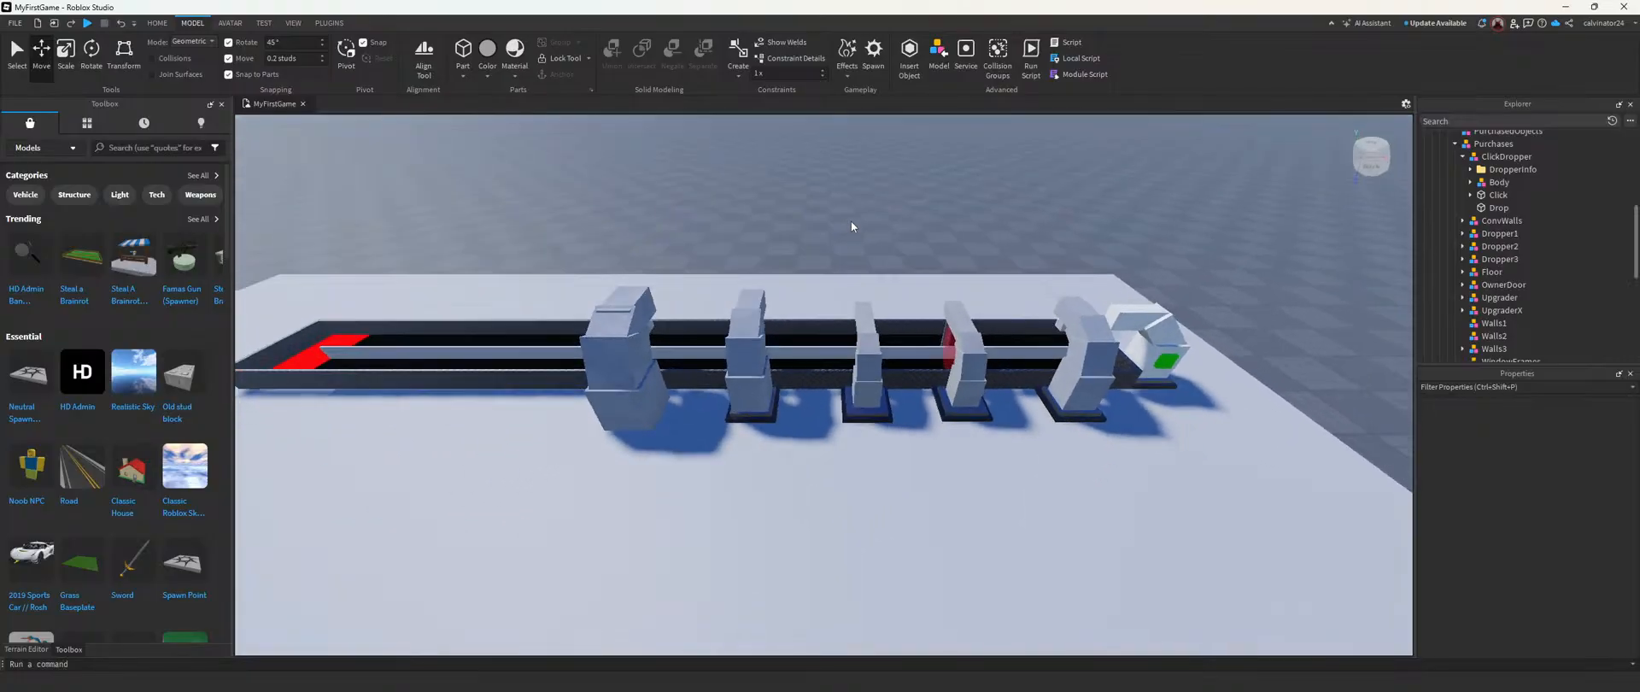
click(1500, 233)
click(1500, 259)
key(f)
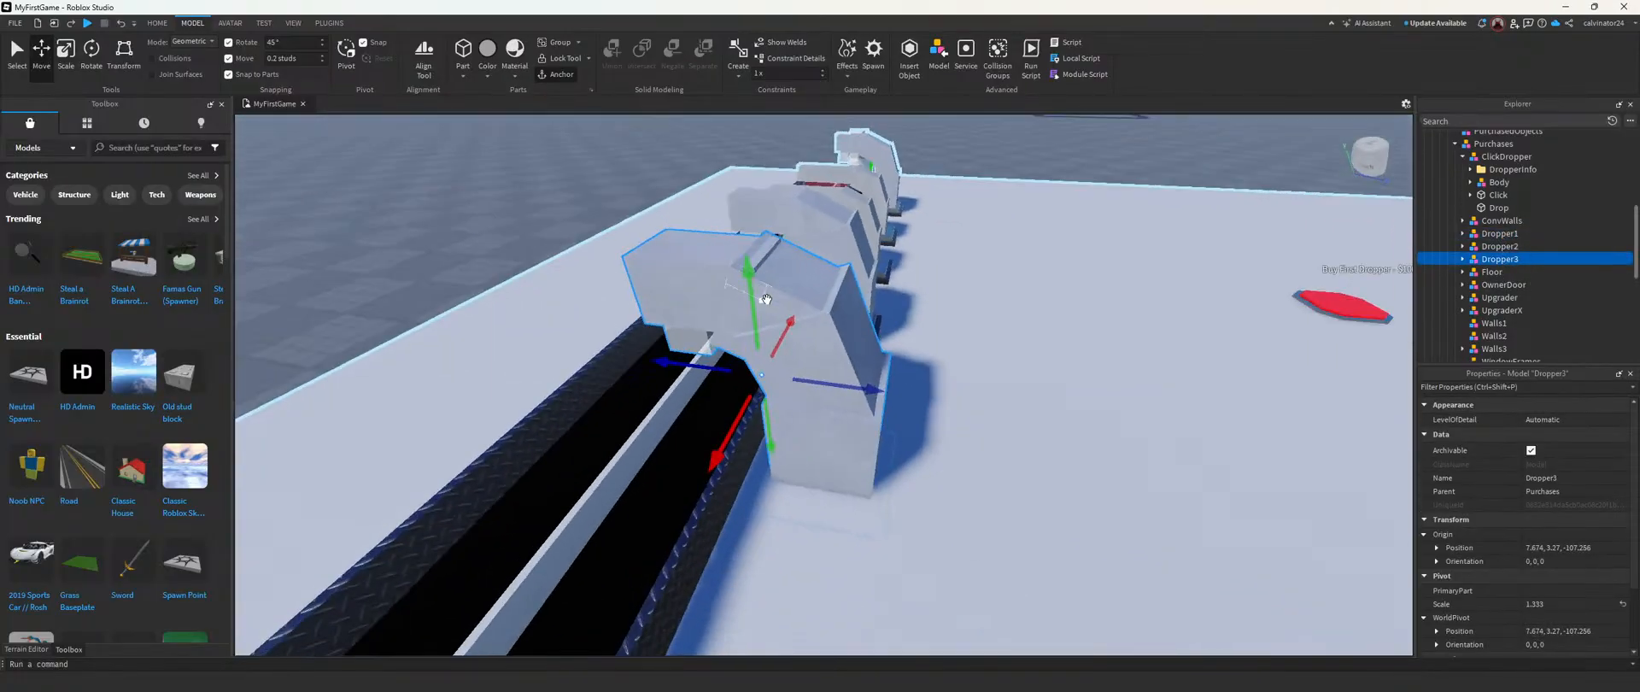
drag(756, 299, 751, 272)
right_drag(752, 272, 751, 272)
key(s)
click(706, 231)
right_drag(706, 231, 707, 231)
right_drag(870, 348, 862, 348)
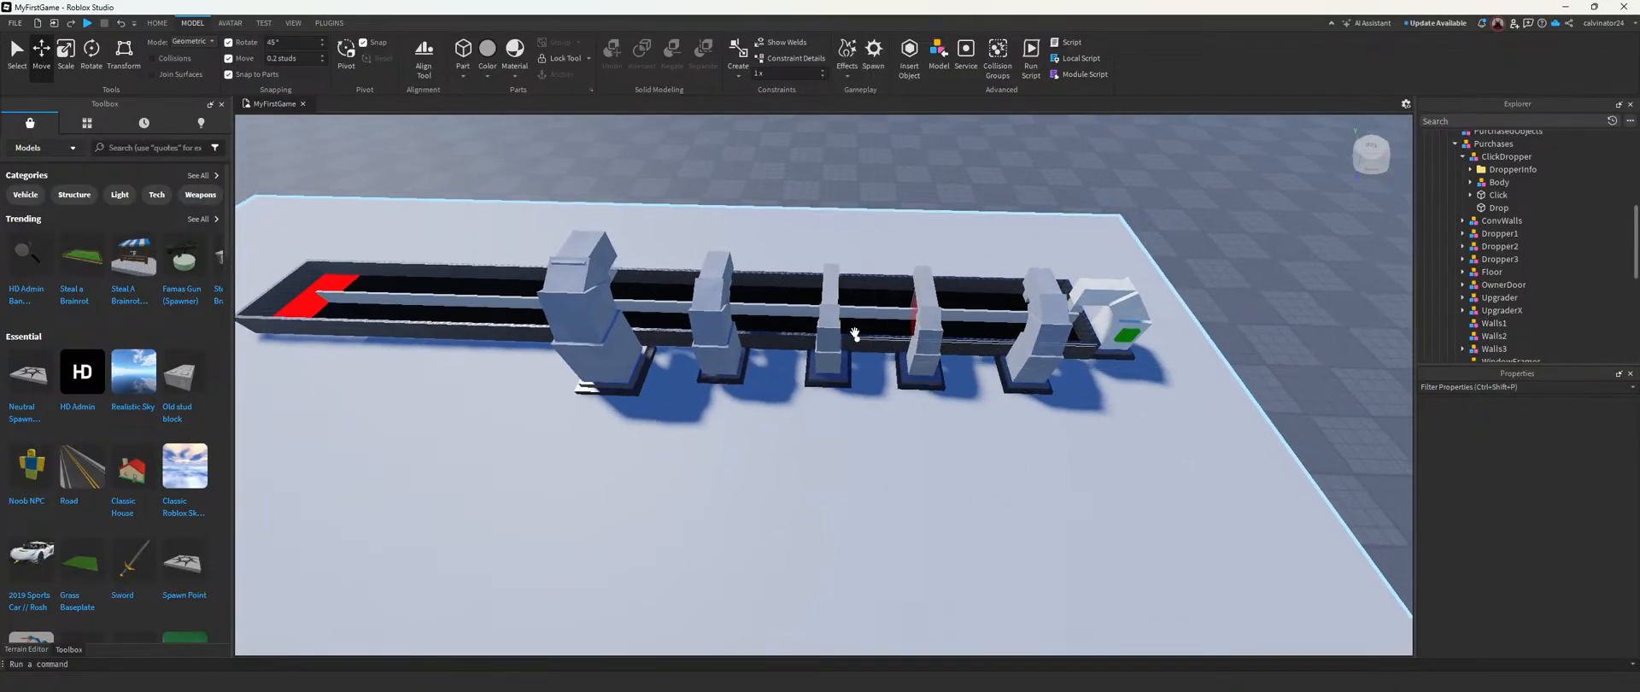
Step: Copy UpgraderX's origin position, 27.674, 2.767, -107.933, into the Notepad notes under a new heading "UpgraderX Location"
drag(2, 164, 514, 149)
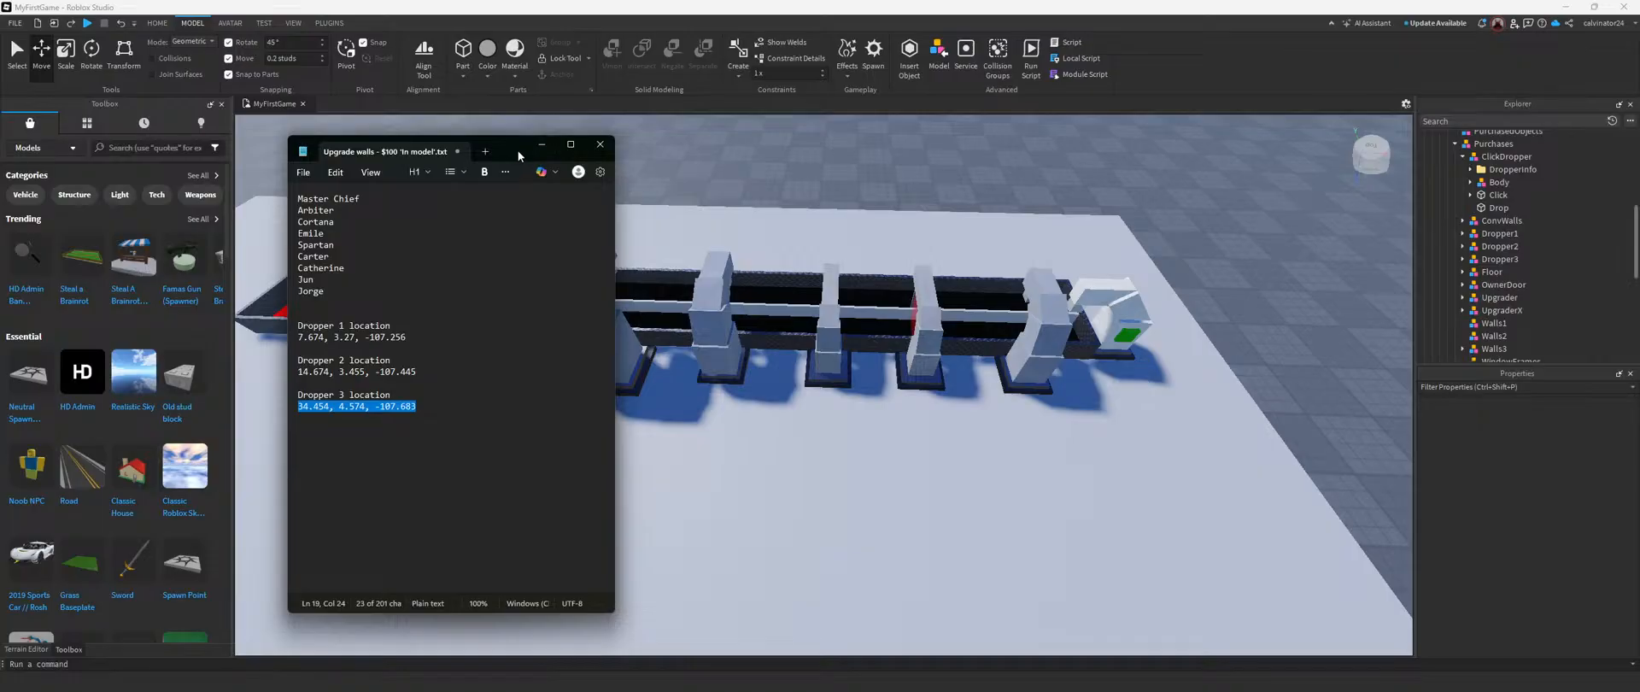
click(1501, 297)
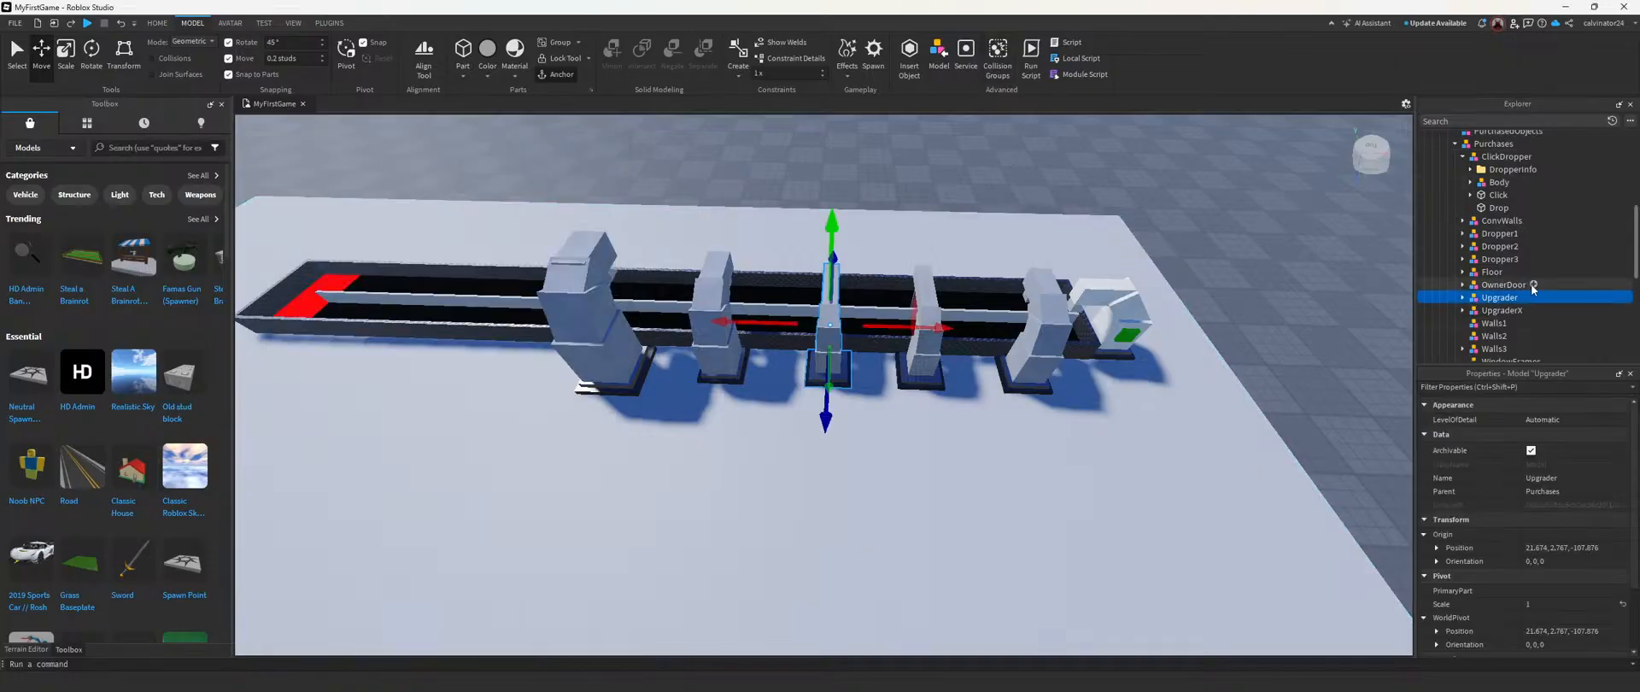
click(1500, 311)
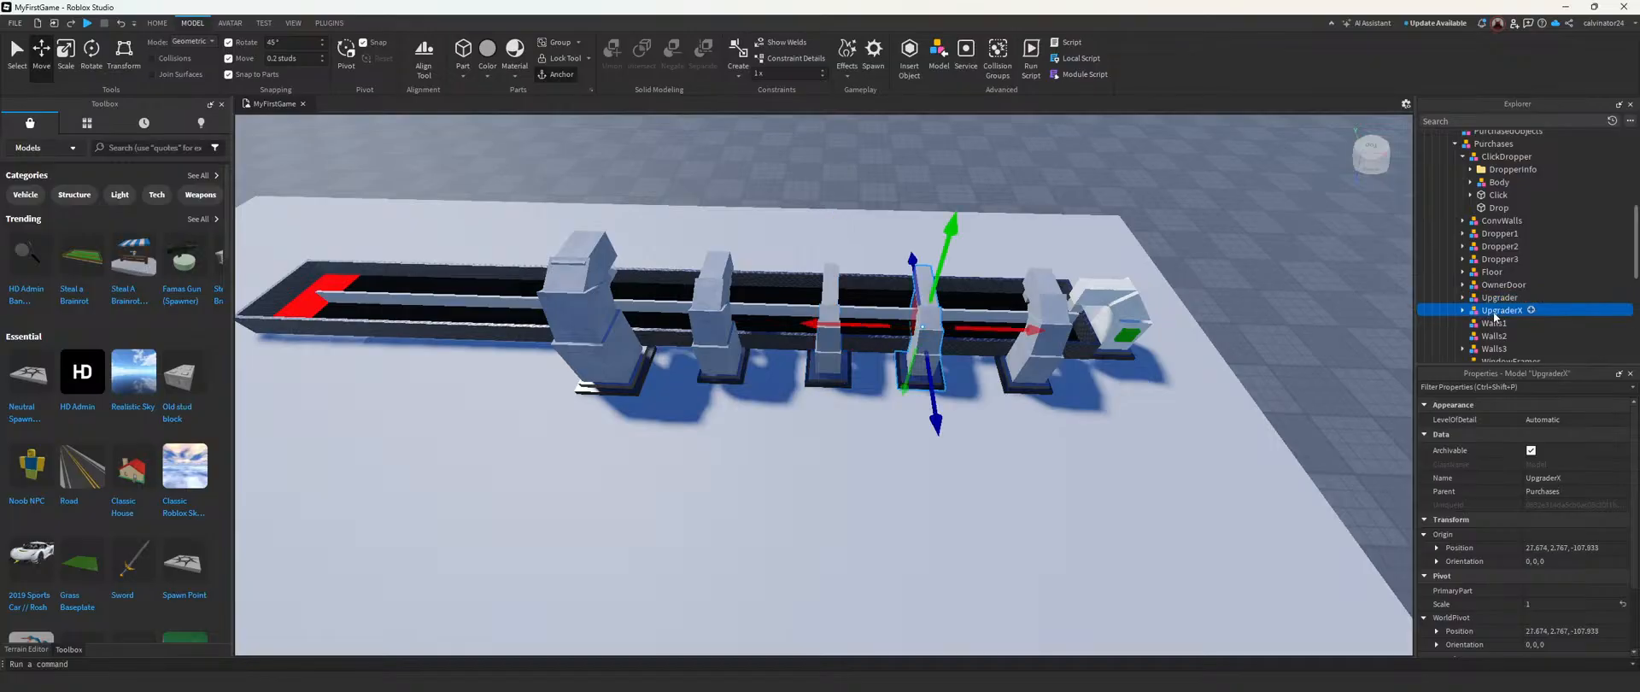
click(1575, 547)
key(ctrl+c)
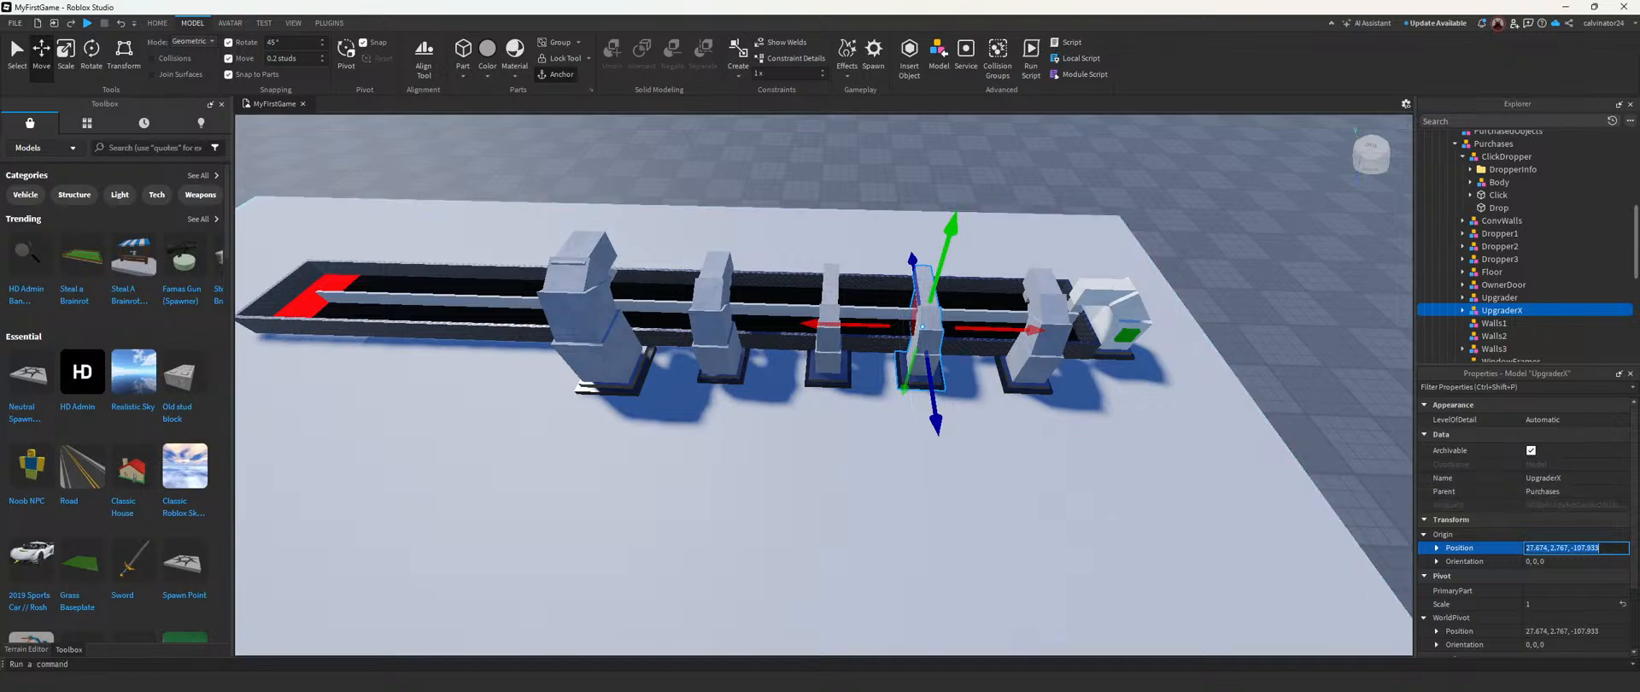
click(1089, 685)
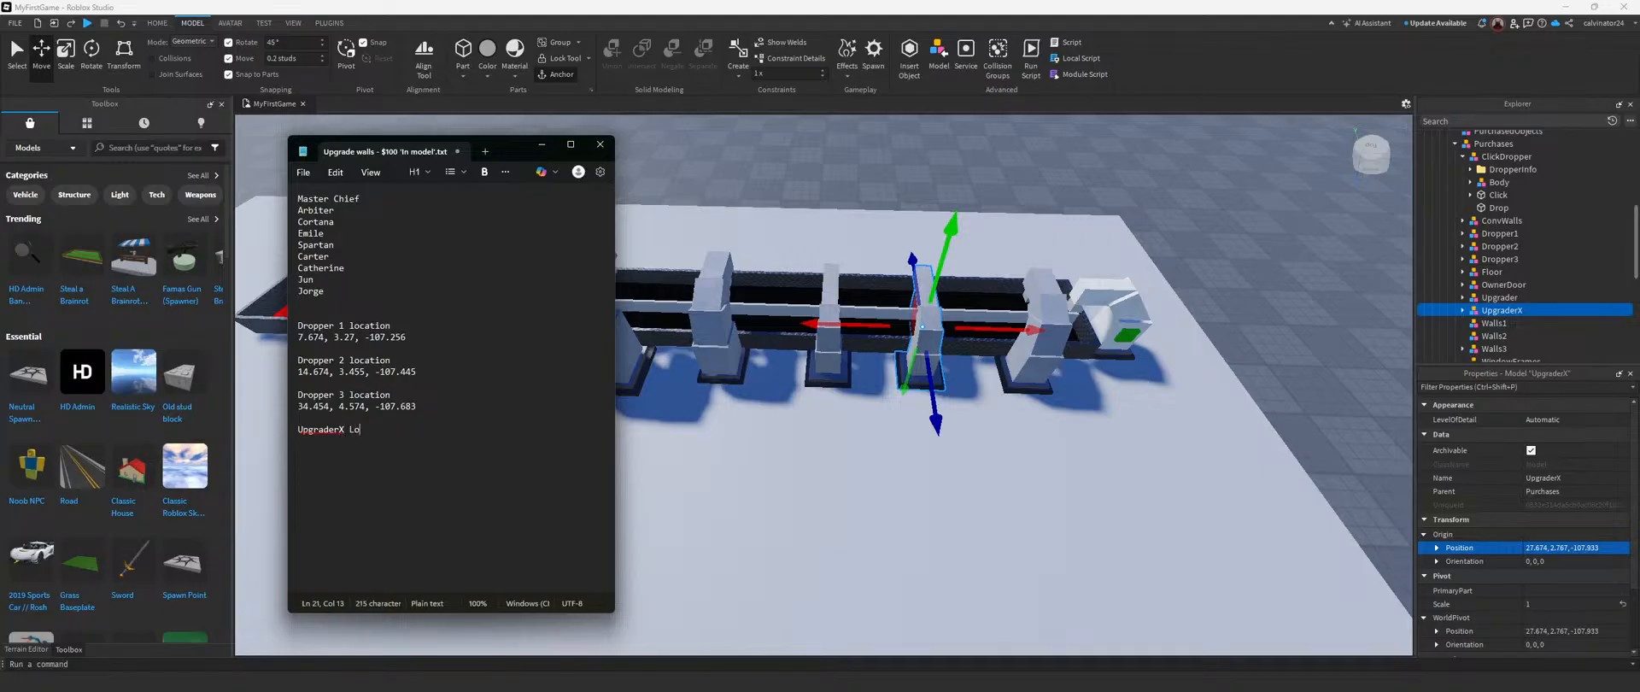
key(ctrl+v)
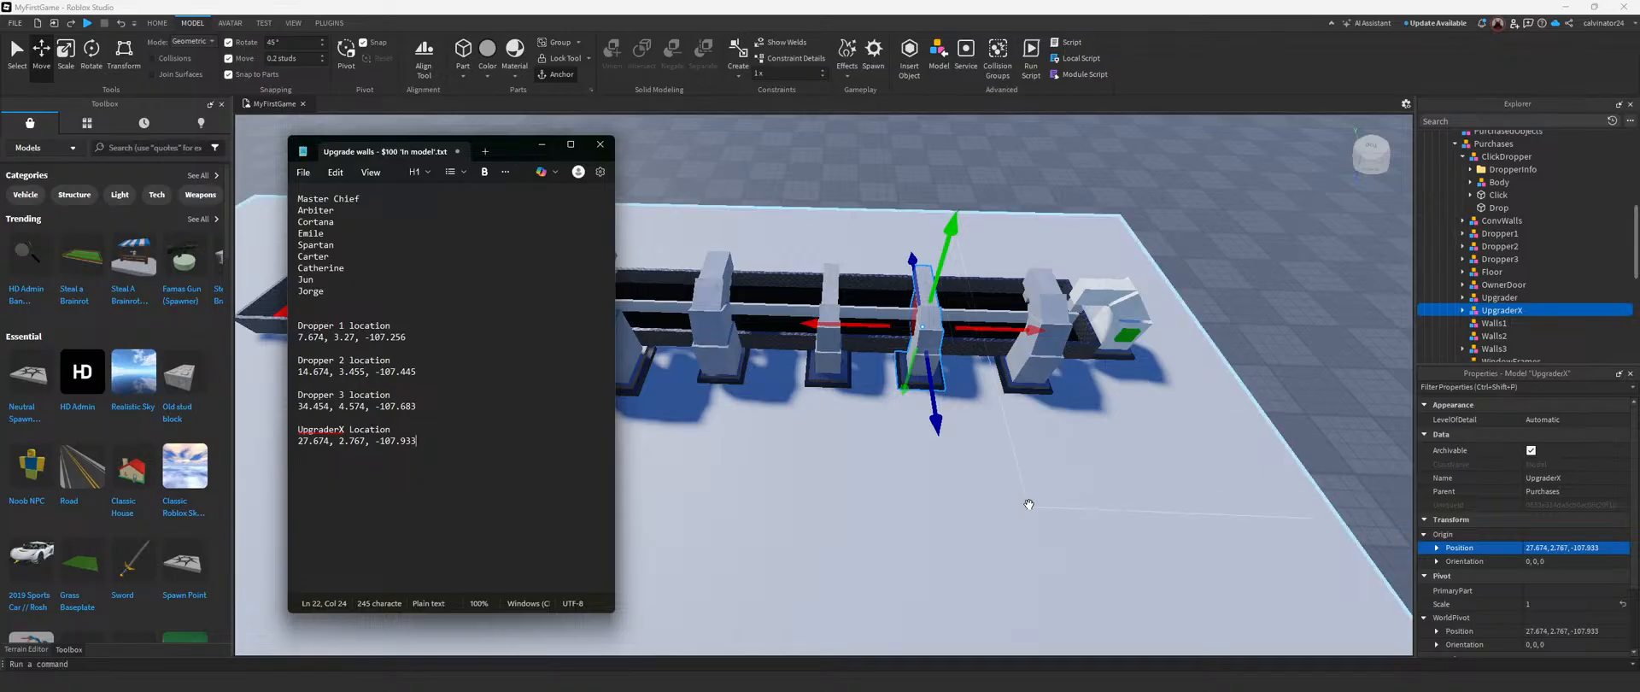
Step: Copy Upgrader's origin position into the Notepad notes under a new "Upgrader Location" heading, and put the notes window away
click(1029, 504)
scroll(1478, 243, down, 4)
click(1501, 323)
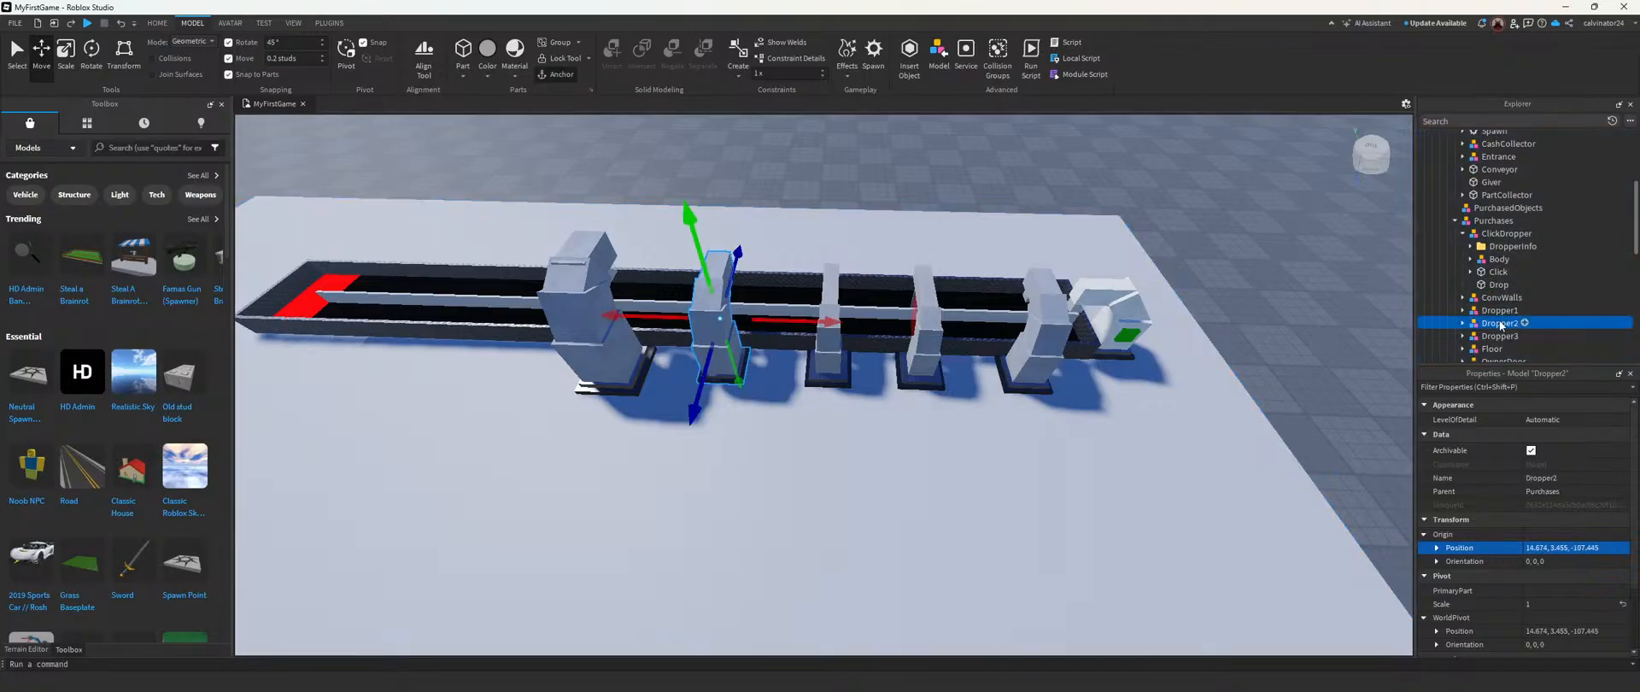
click(1531, 548)
scroll(1503, 291, down, 2)
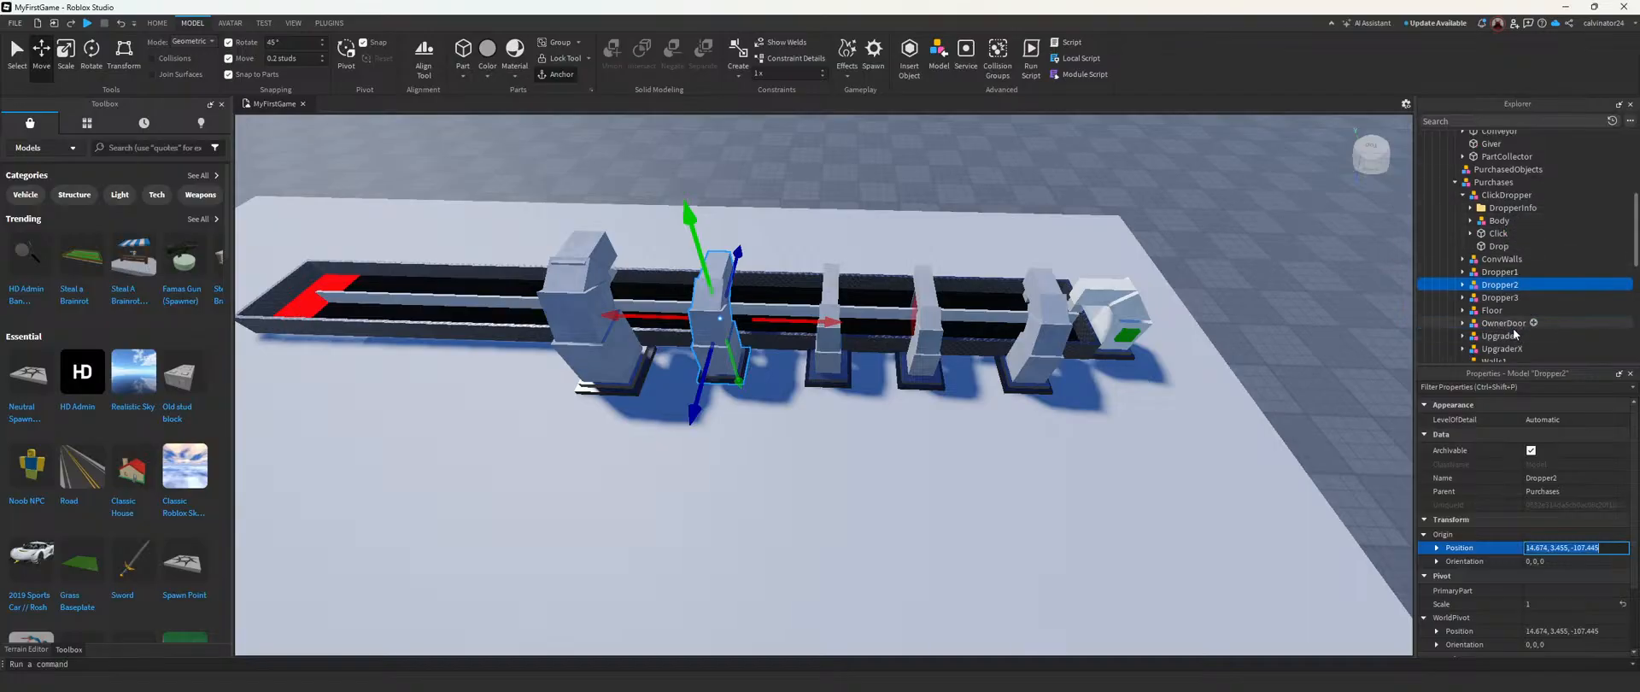
click(1500, 297)
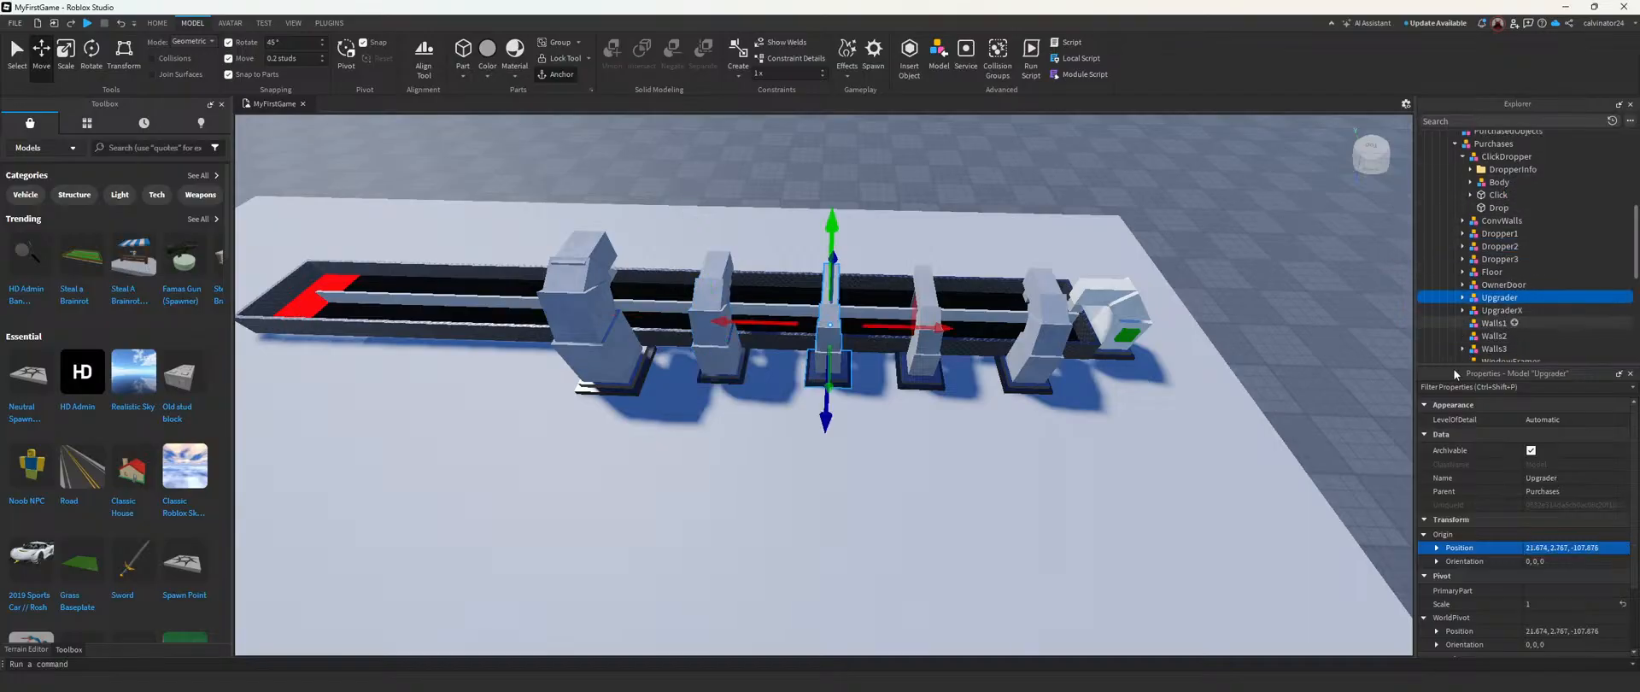
click(1553, 550)
key(ctrl+c)
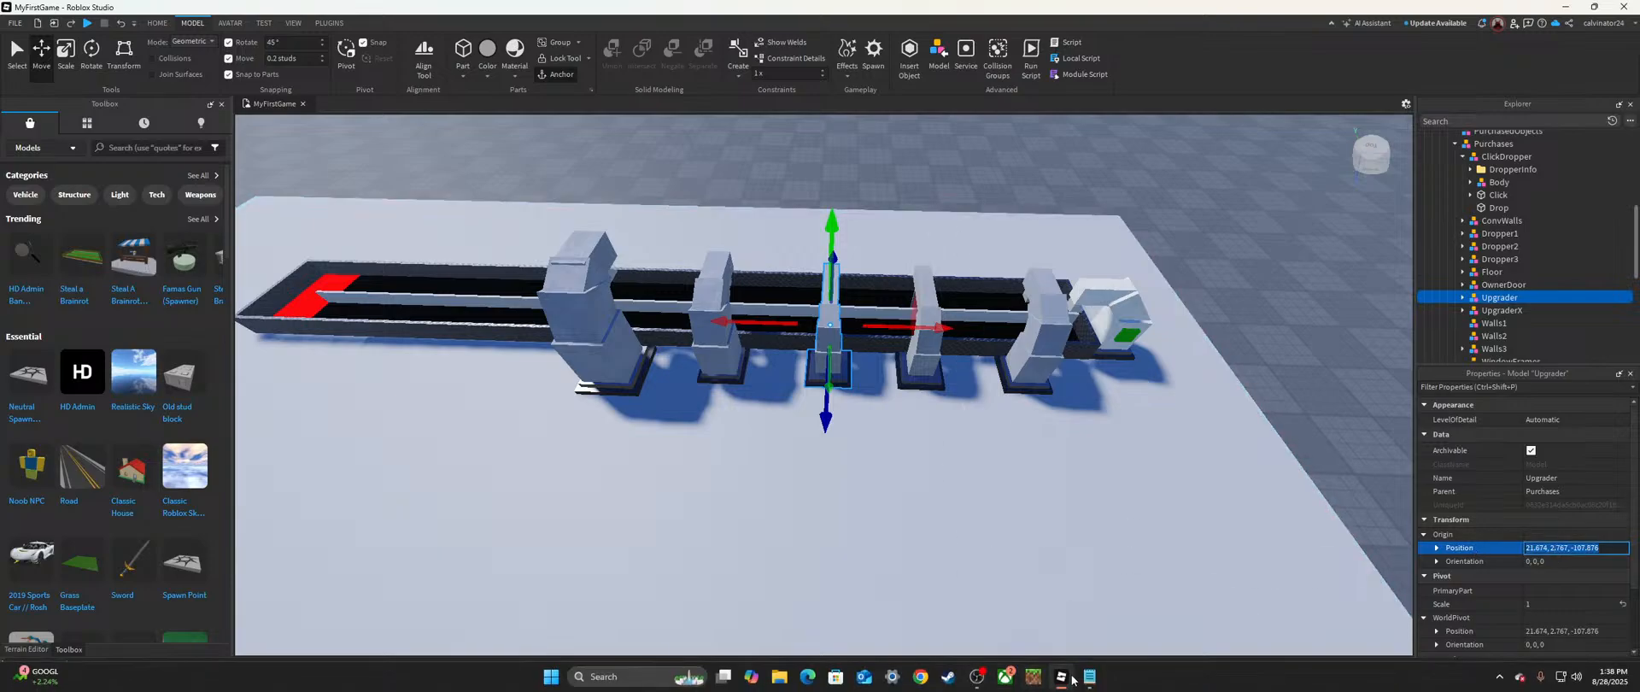
click(1090, 686)
key(Return)
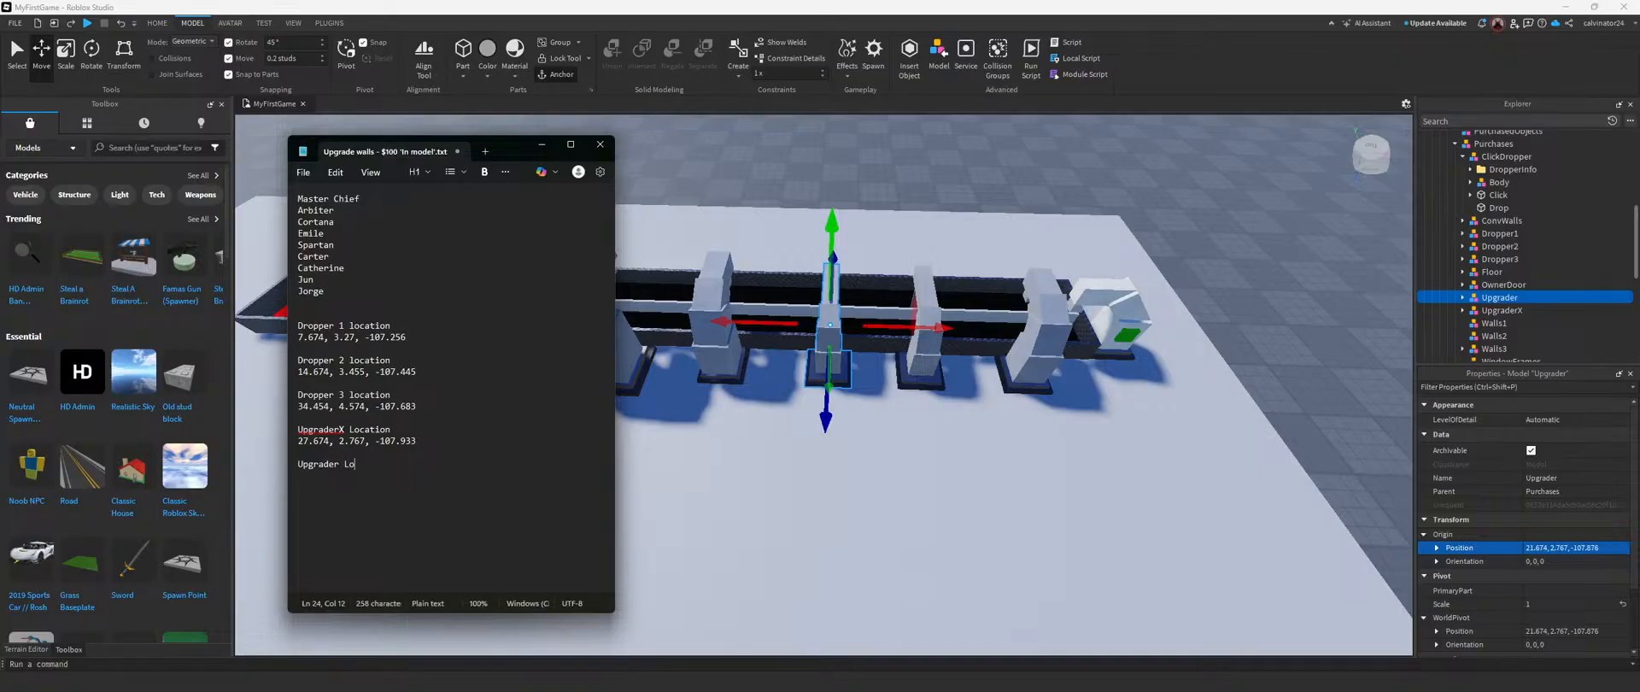
key(ctrl+v)
click(542, 144)
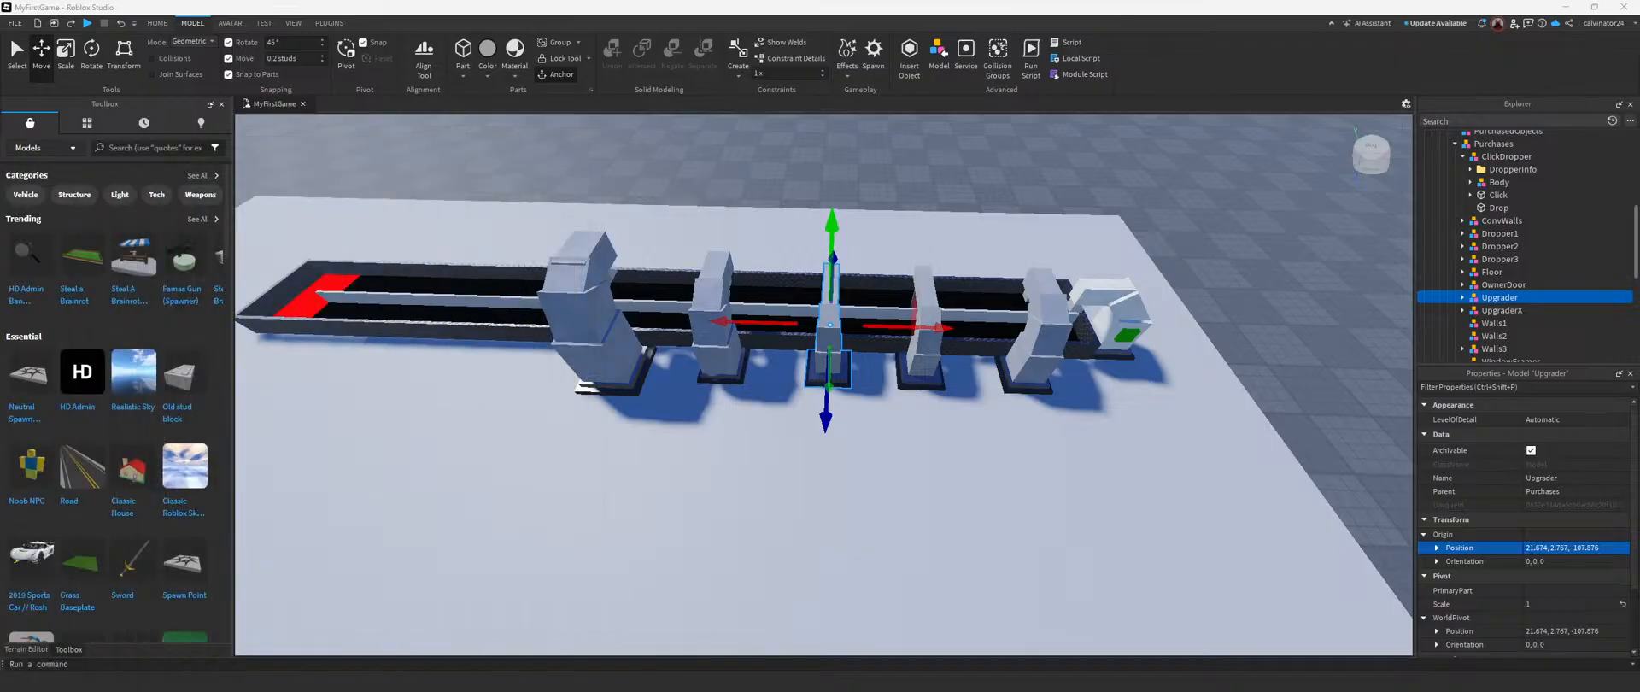
Step: Set the origin position of Dropper2 to UpgraderX's recorded location, 27.674, 2.767, -107.933
click(886, 163)
click(1502, 247)
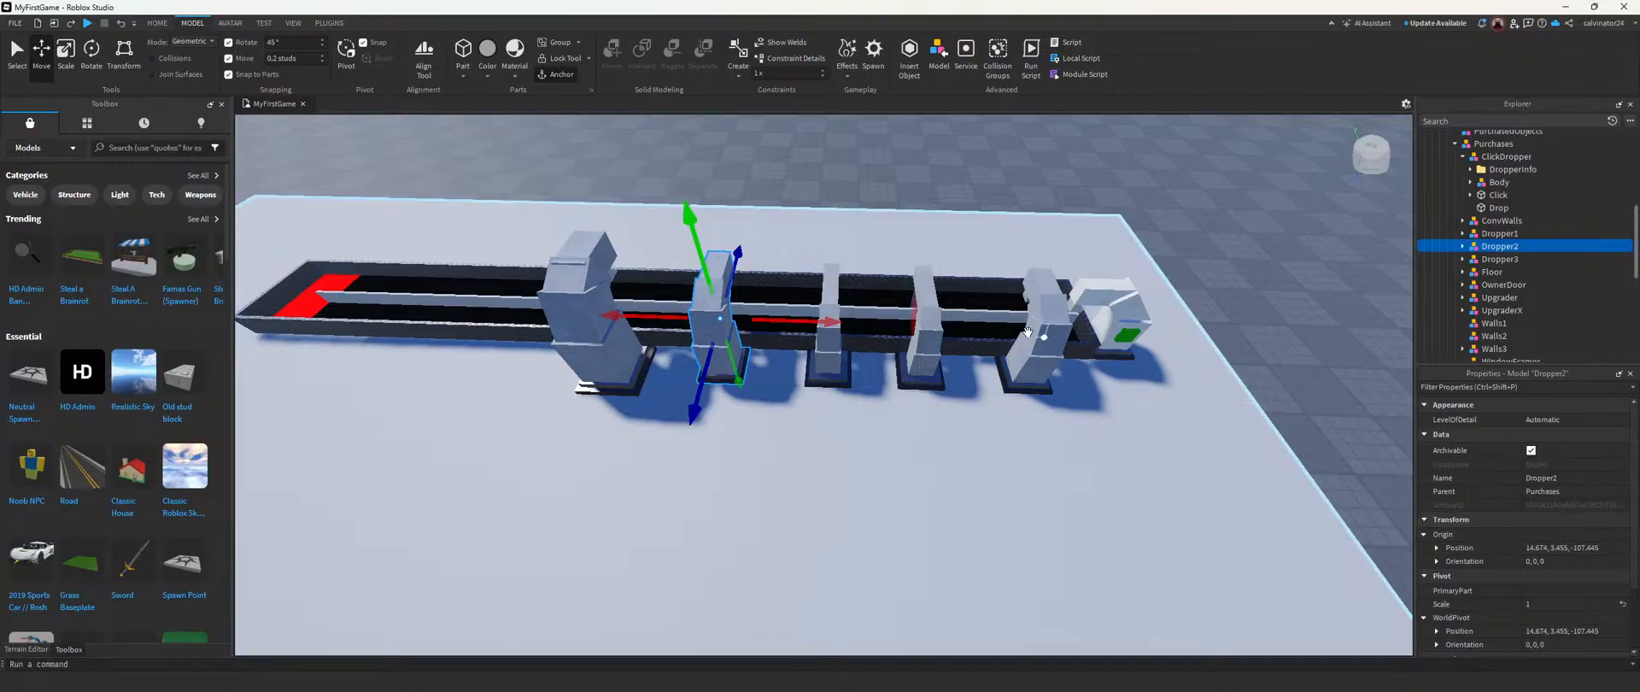
click(1499, 298)
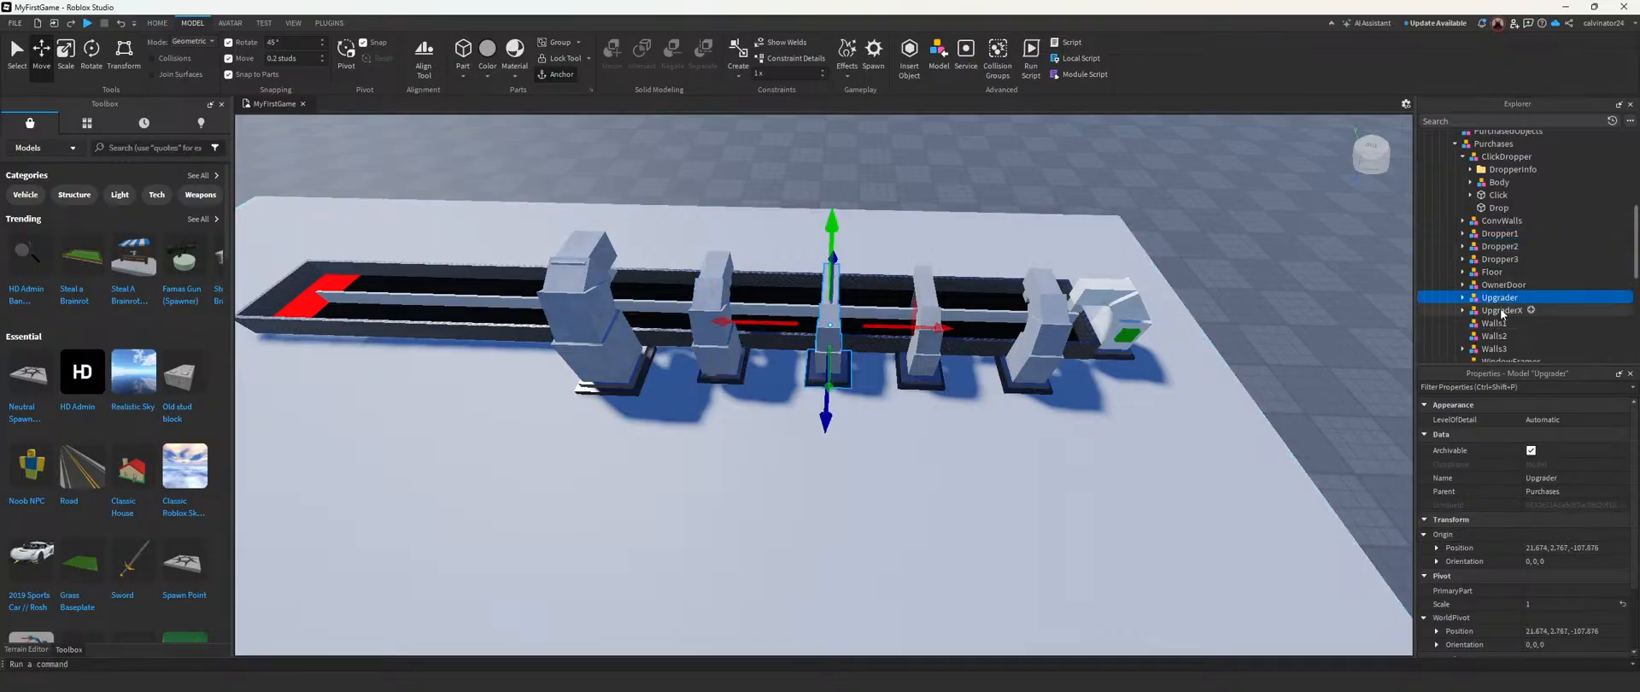
click(1502, 311)
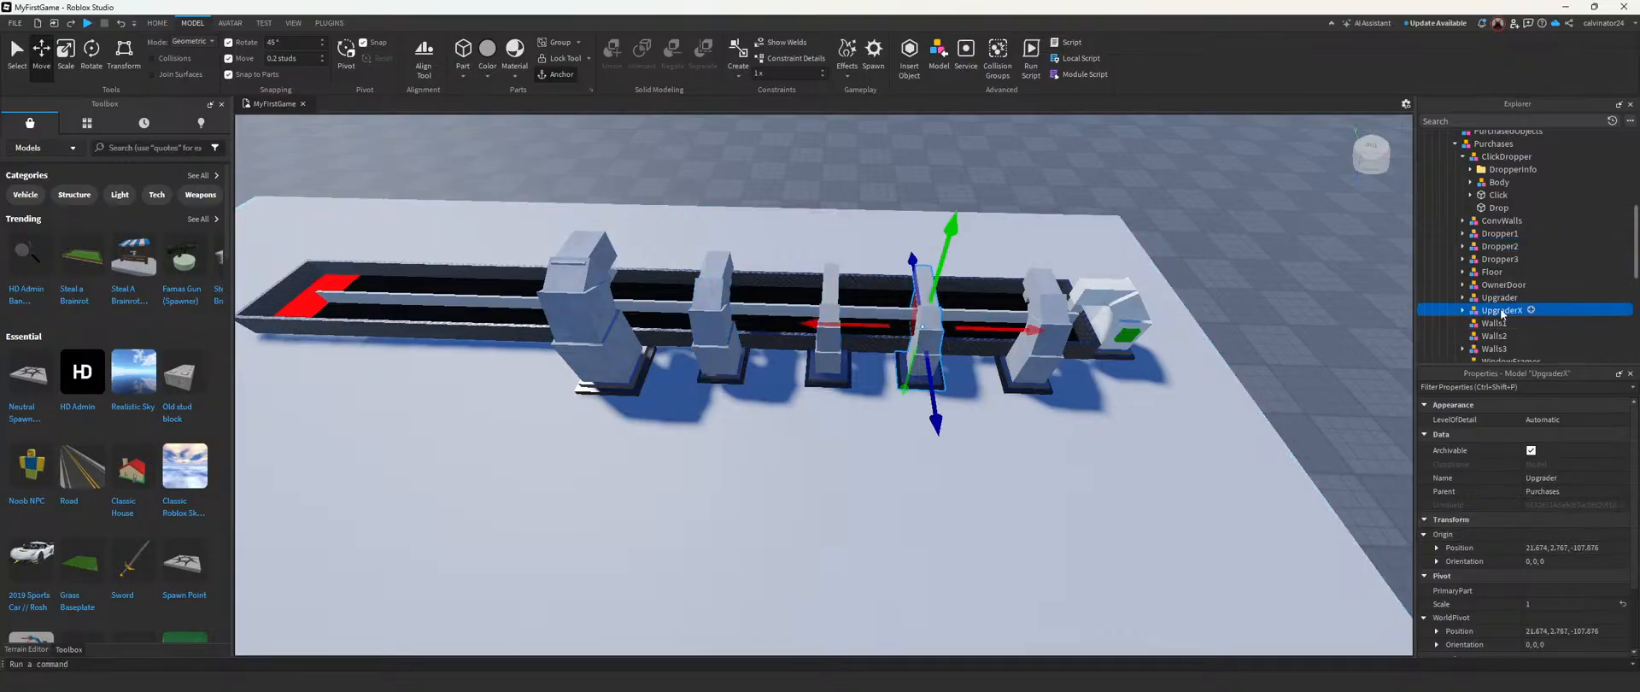
click(1503, 246)
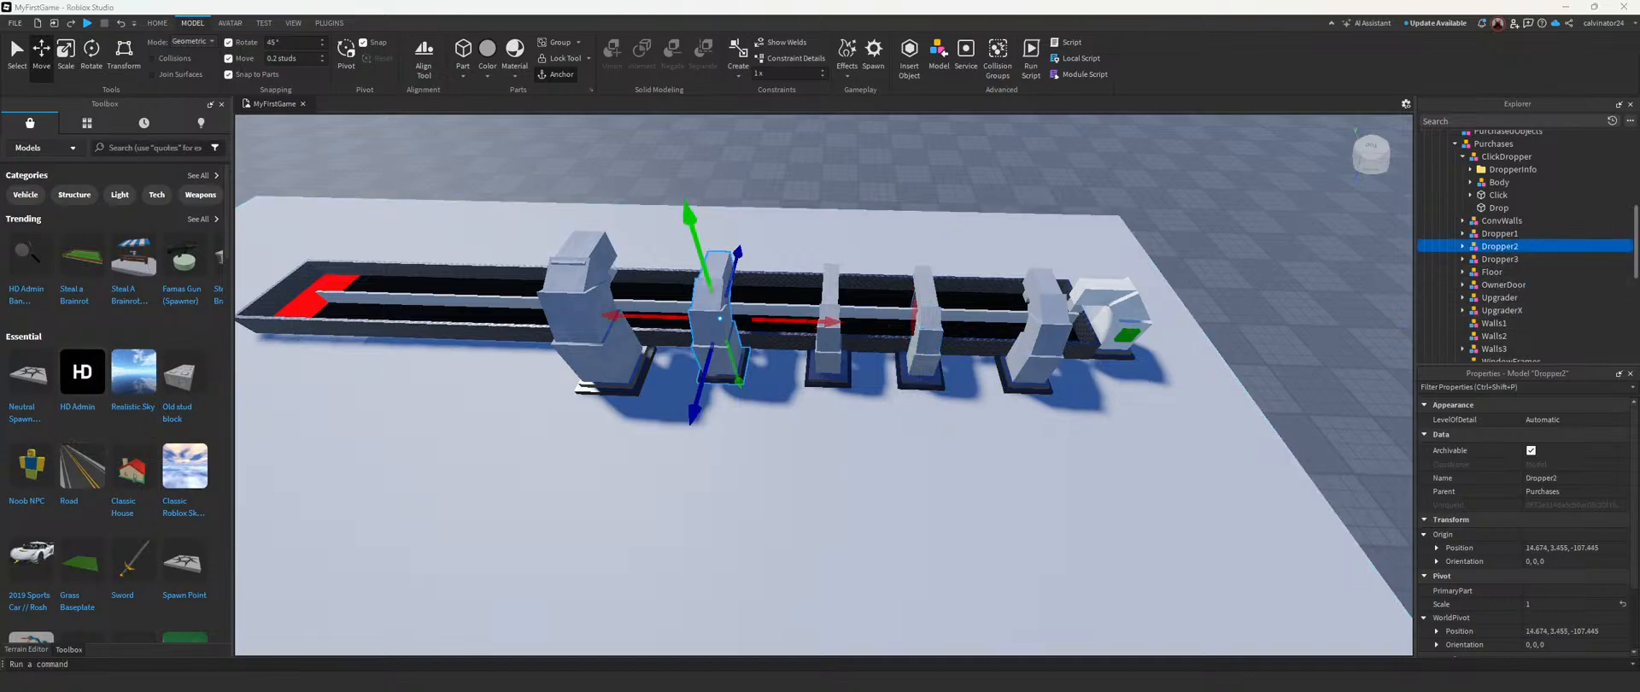
click(1463, 246)
click(1548, 547)
text(27.674, 2.767, -107.933)
key(Return)
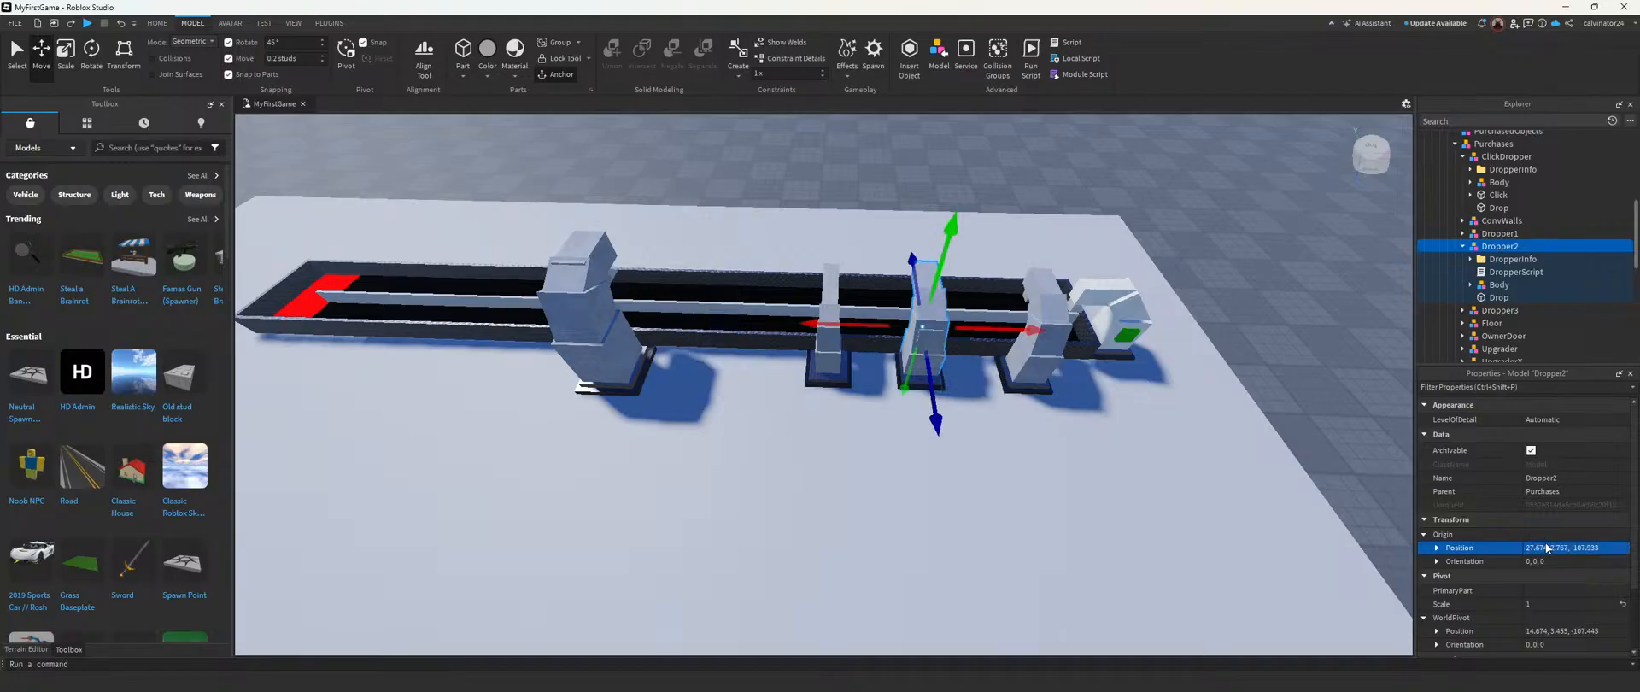
click(1465, 248)
Step: Set the origin position of UpgraderX to Dropper2's recorded location, 14.674, 3.455, -107.445
click(1495, 311)
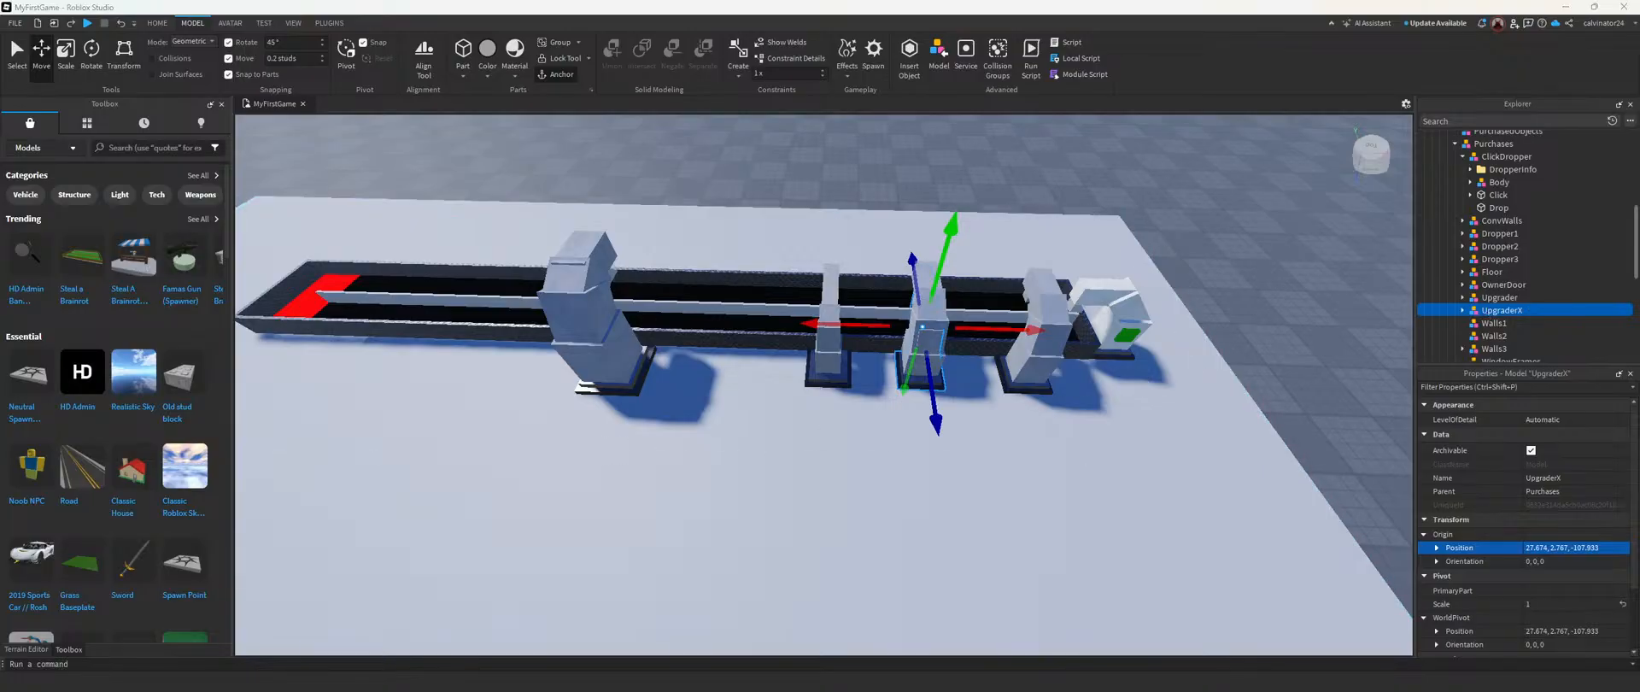
click(1559, 548)
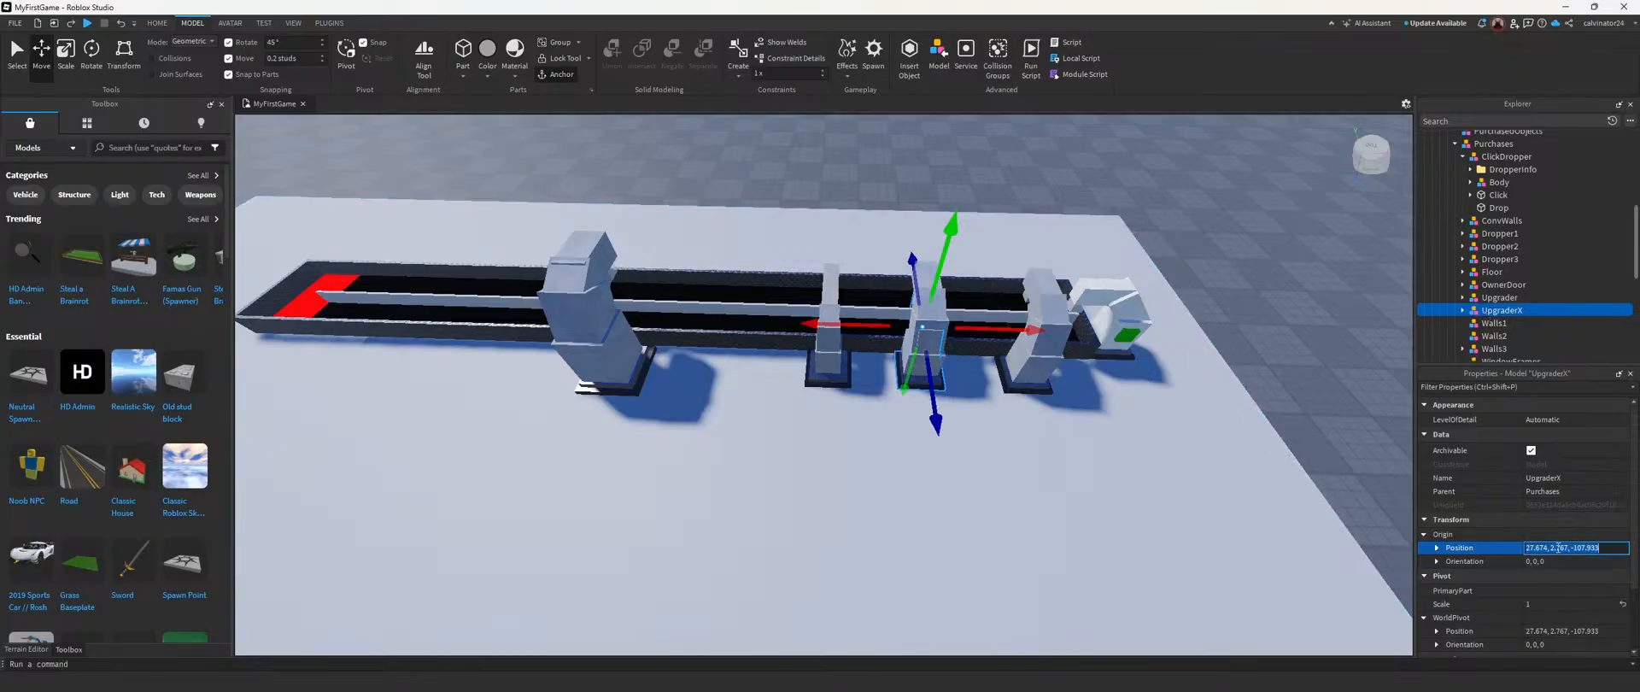
key(BackSpace)
text(14.674, 3.455, -107.445)
key(Return)
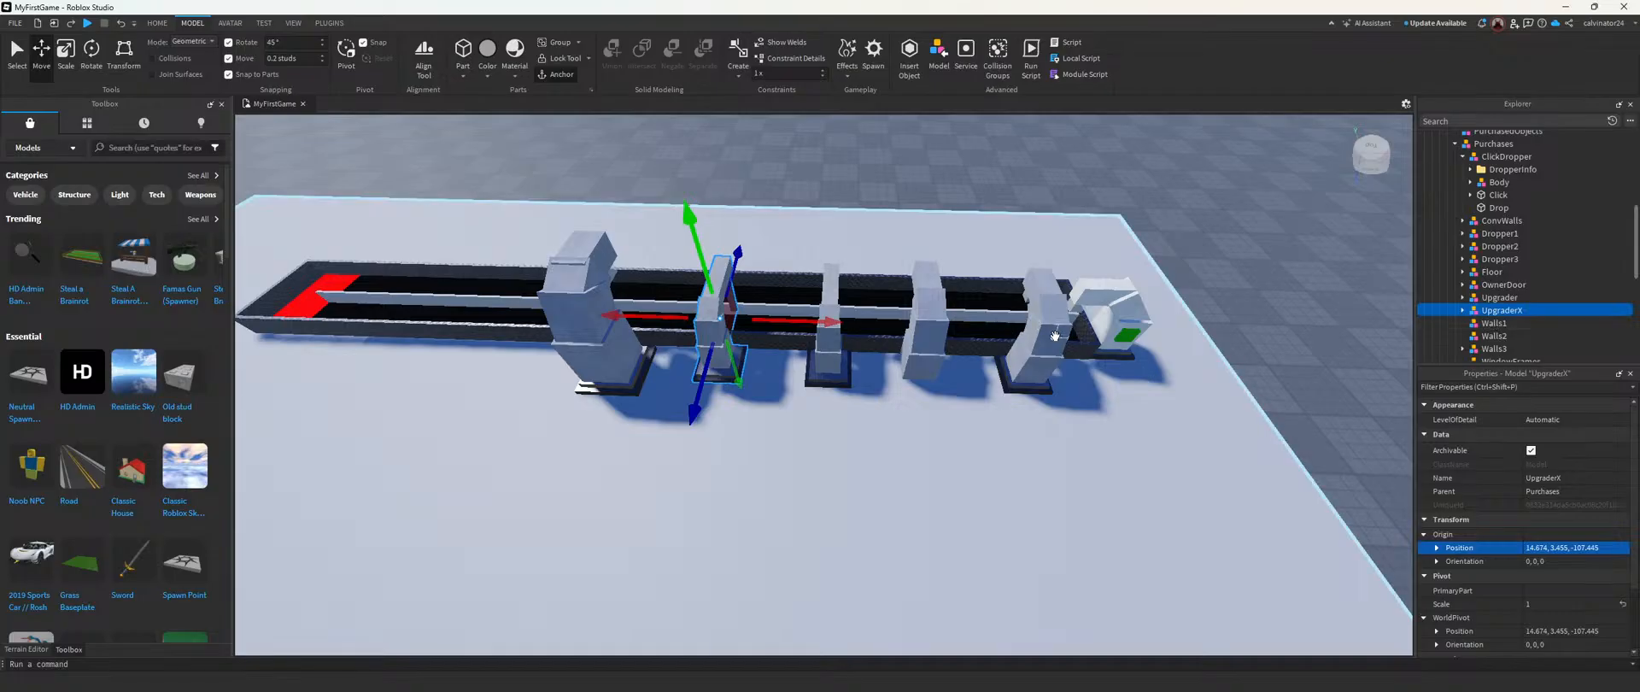
scroll(997, 280, up, 8)
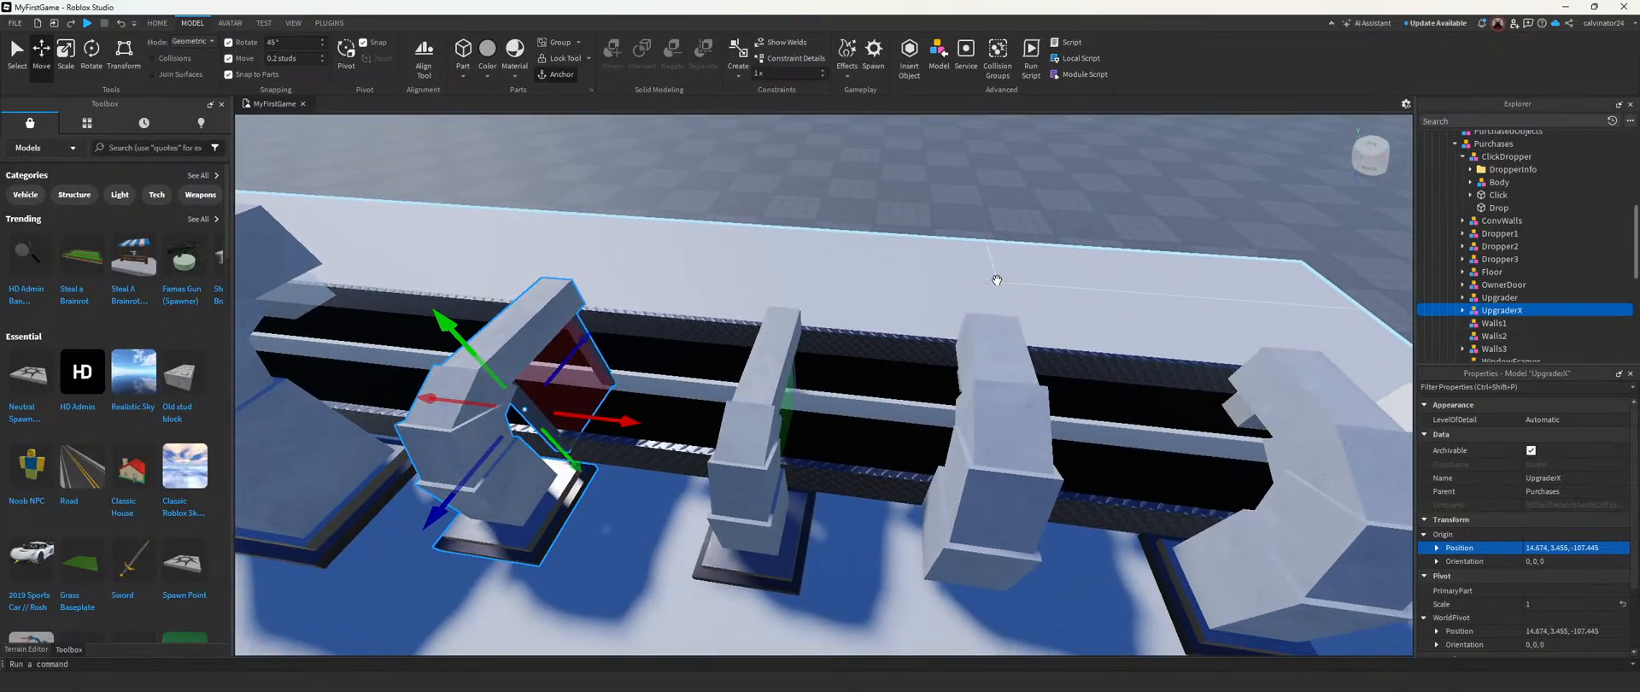
scroll(997, 280, down, 8)
click(897, 191)
scroll(895, 198, down, 2)
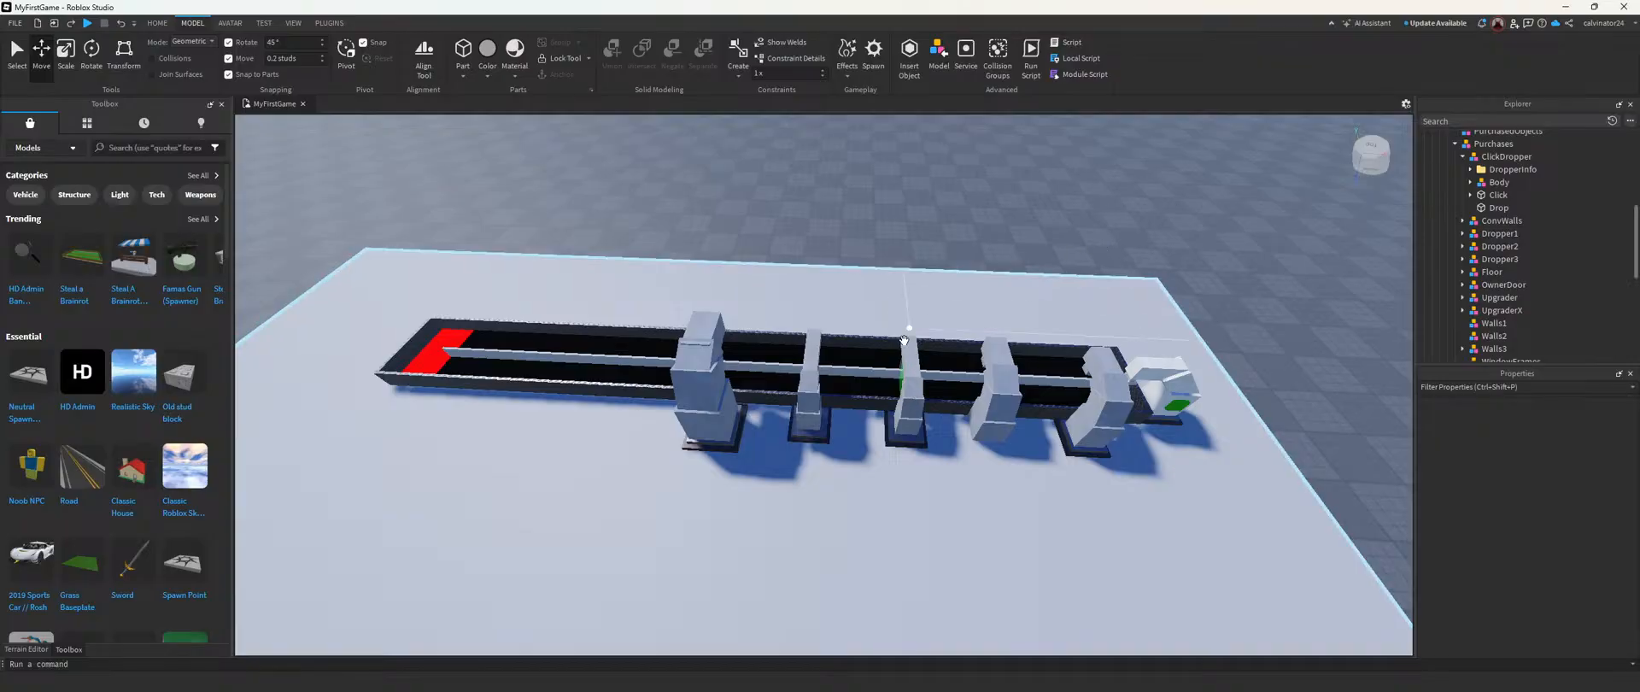
Step: Move Upgrader and UpgraderX together about 22 studs along the conveyor, past Dropper3 toward the red end
click(1500, 297)
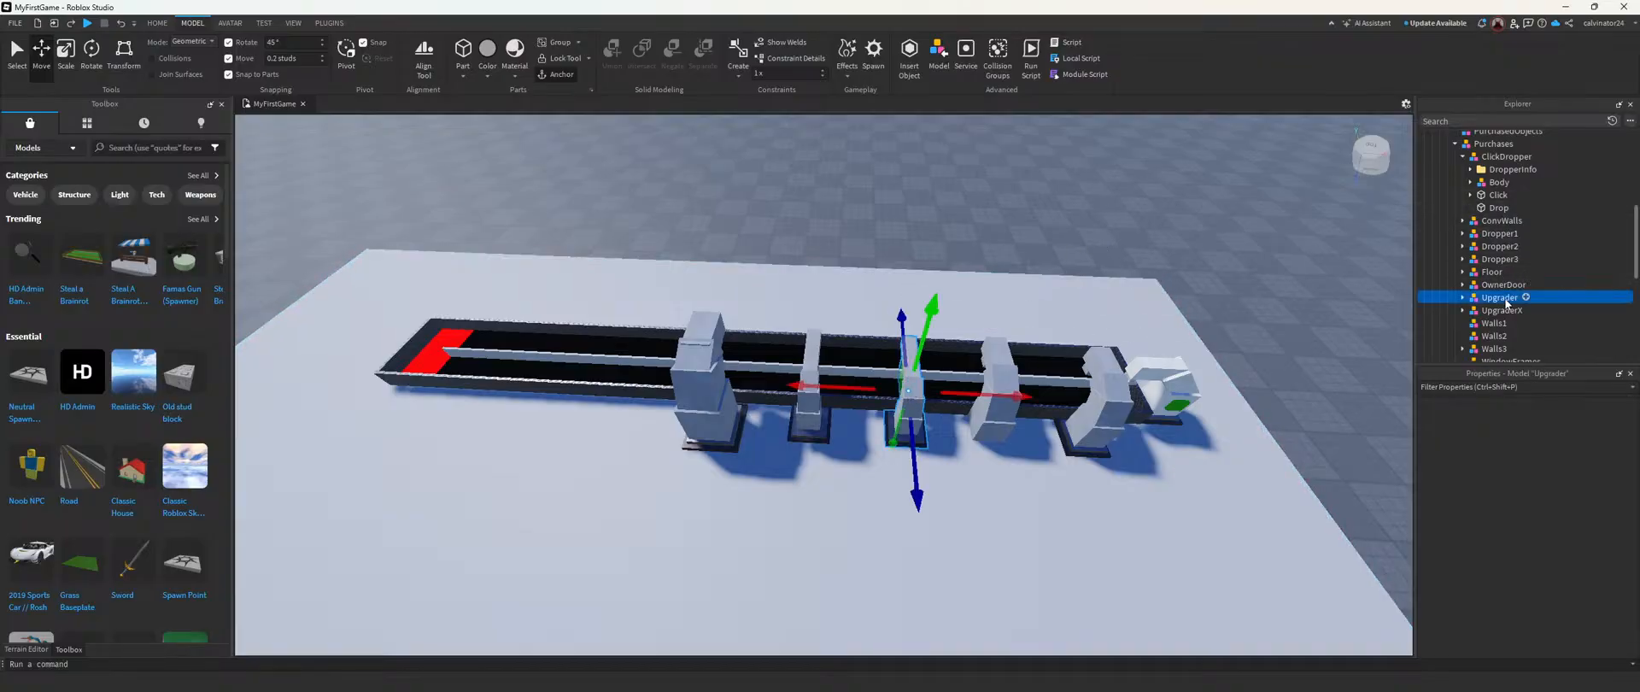
ctrl+click(1501, 311)
right_drag(1036, 369, 1011, 360)
drag(1034, 337, 854, 360)
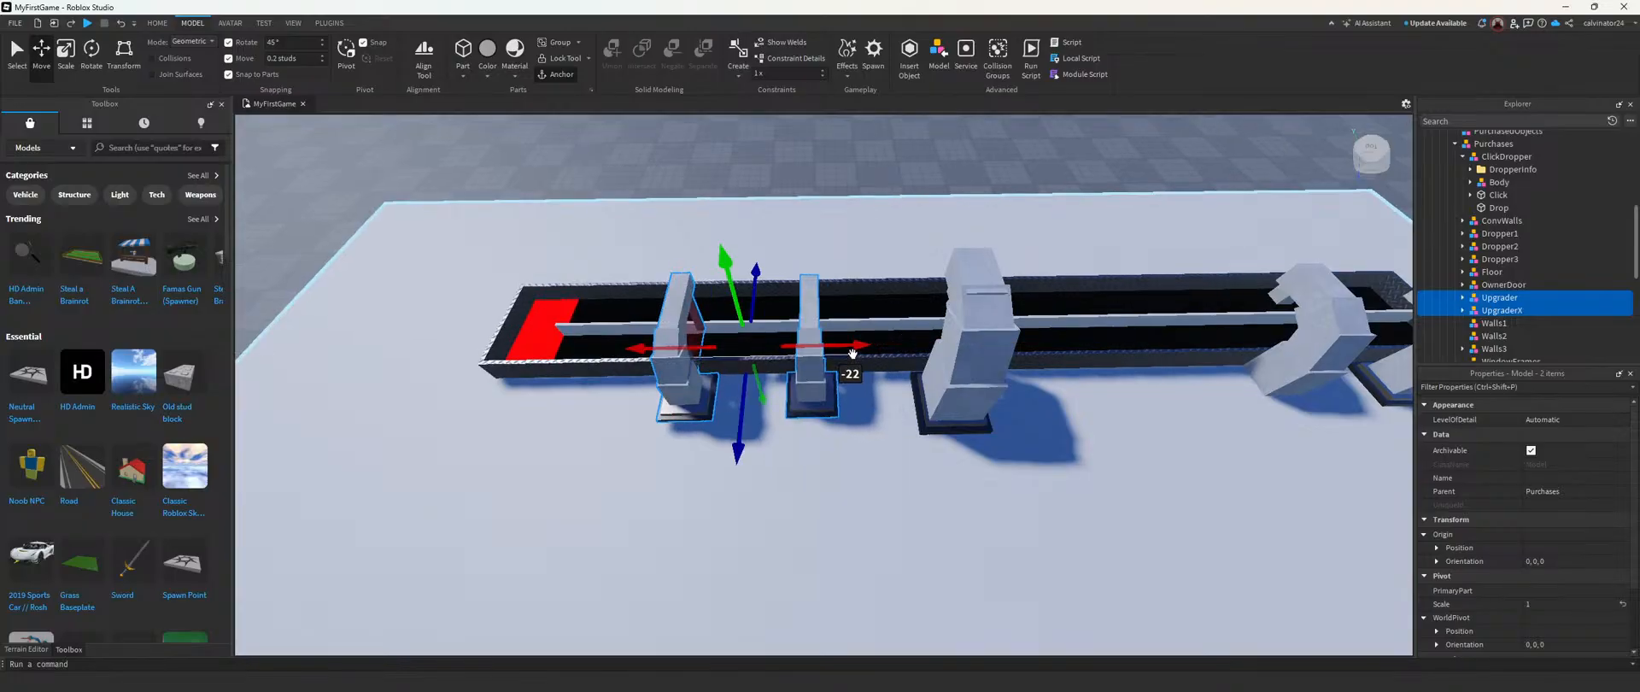
scroll(853, 360, down, 5)
scroll(854, 359, down, 2)
right_drag(853, 359, 852, 356)
scroll(852, 354, up, 2)
drag(852, 355, 859, 353)
click(873, 267)
Step: Raise Dropper2 until its base sits on top of the floor, and undo the stray edit made after it
scroll(873, 268, down, 2)
scroll(871, 268, up, 4)
mouse_move(871, 268)
right_down()
mouse_move(844, 281)
mouse_move(846, 266)
mouse_move(857, 277)
right_up()
scroll(844, 281, up, 3)
scroll(844, 281, down, 5)
scroll(857, 276, up, 3)
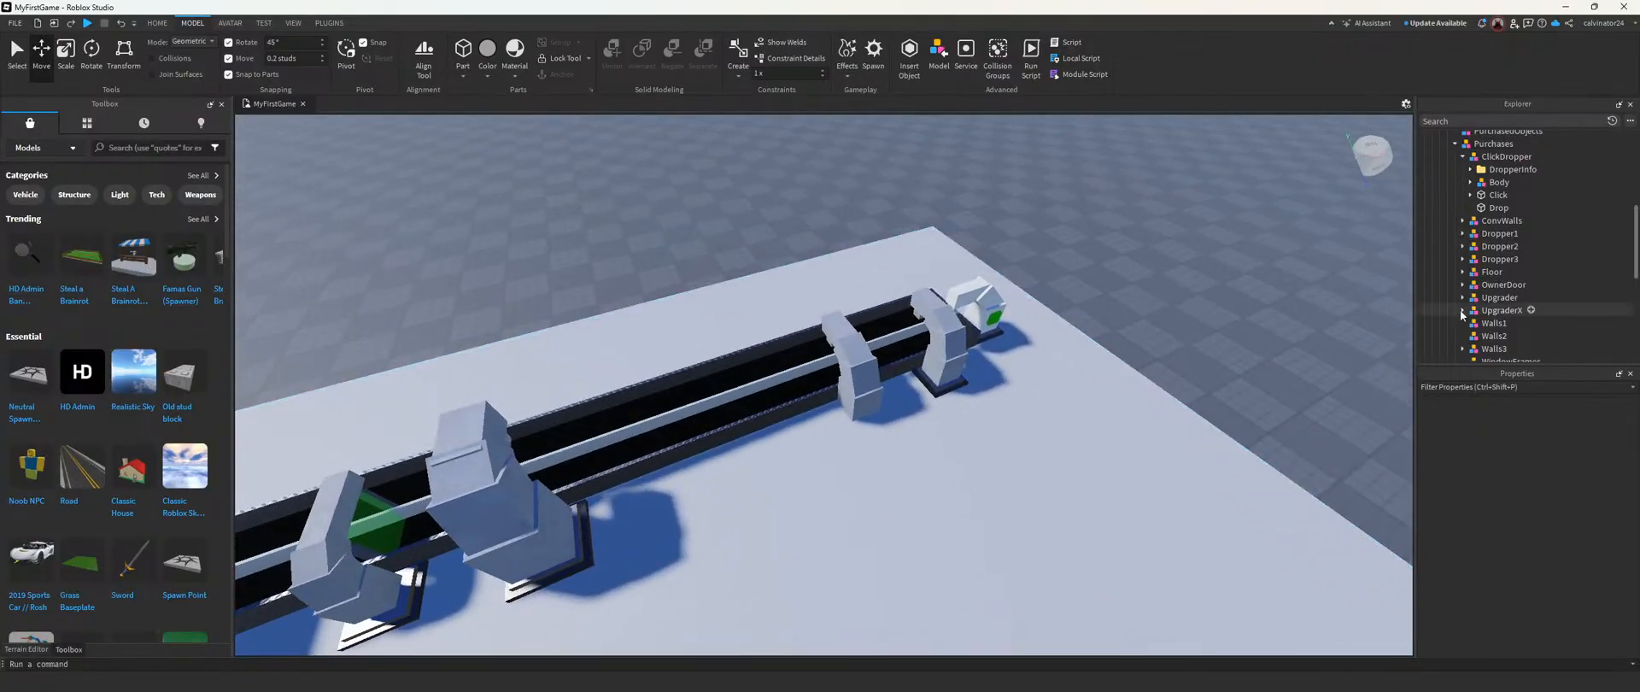
click(1521, 249)
scroll(1102, 335, up, 4)
right_drag(1076, 340, 1047, 329)
drag(774, 238, 780, 223)
click(779, 219)
key(ctrl+z)
right_drag(816, 261, 826, 272)
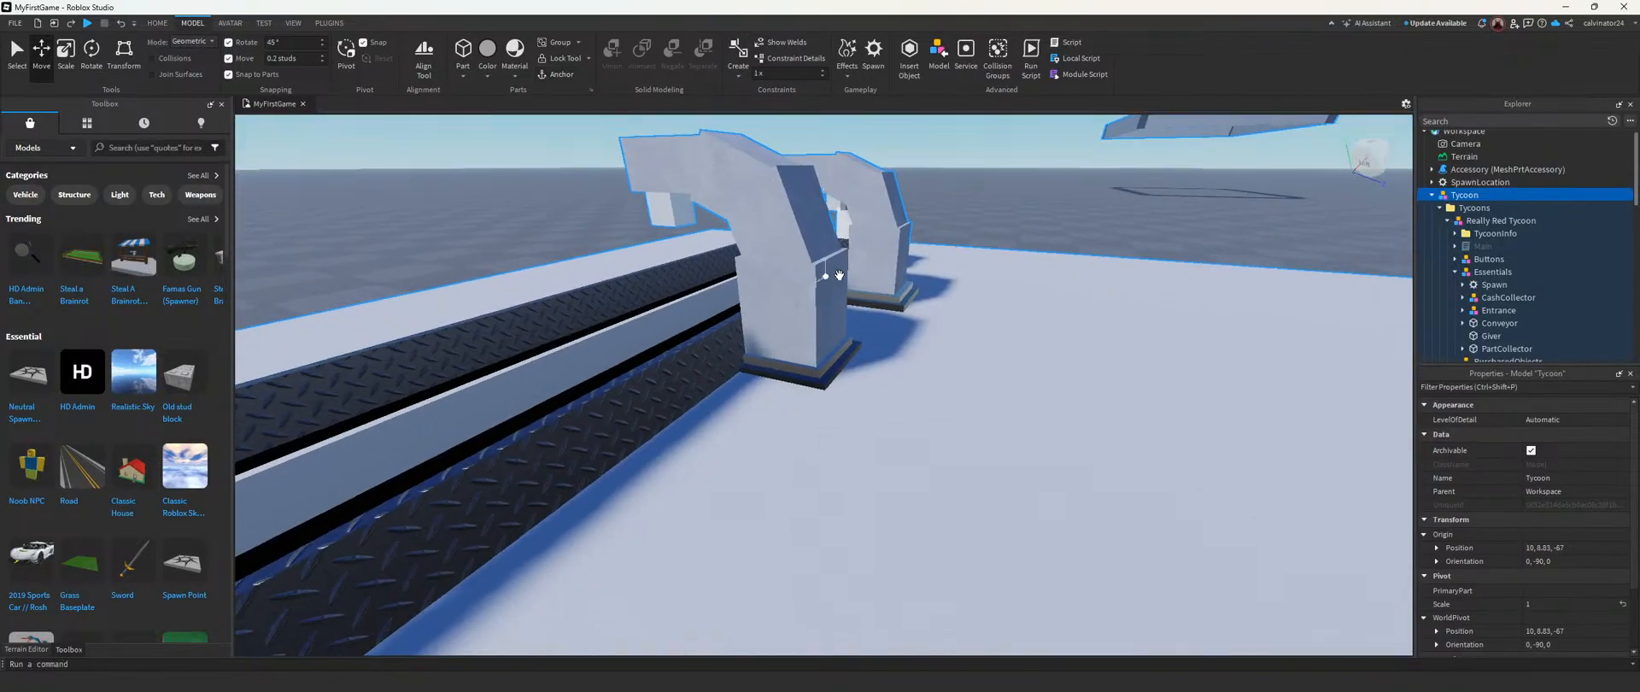
Step: Move Dropper2 0.6 studs away from the conveyor and fine-tune its height so its base rests on the floor
scroll(1507, 316, down, 5)
click(1500, 284)
key(f)
drag(794, 286, 830, 289)
right_drag(830, 290, 823, 294)
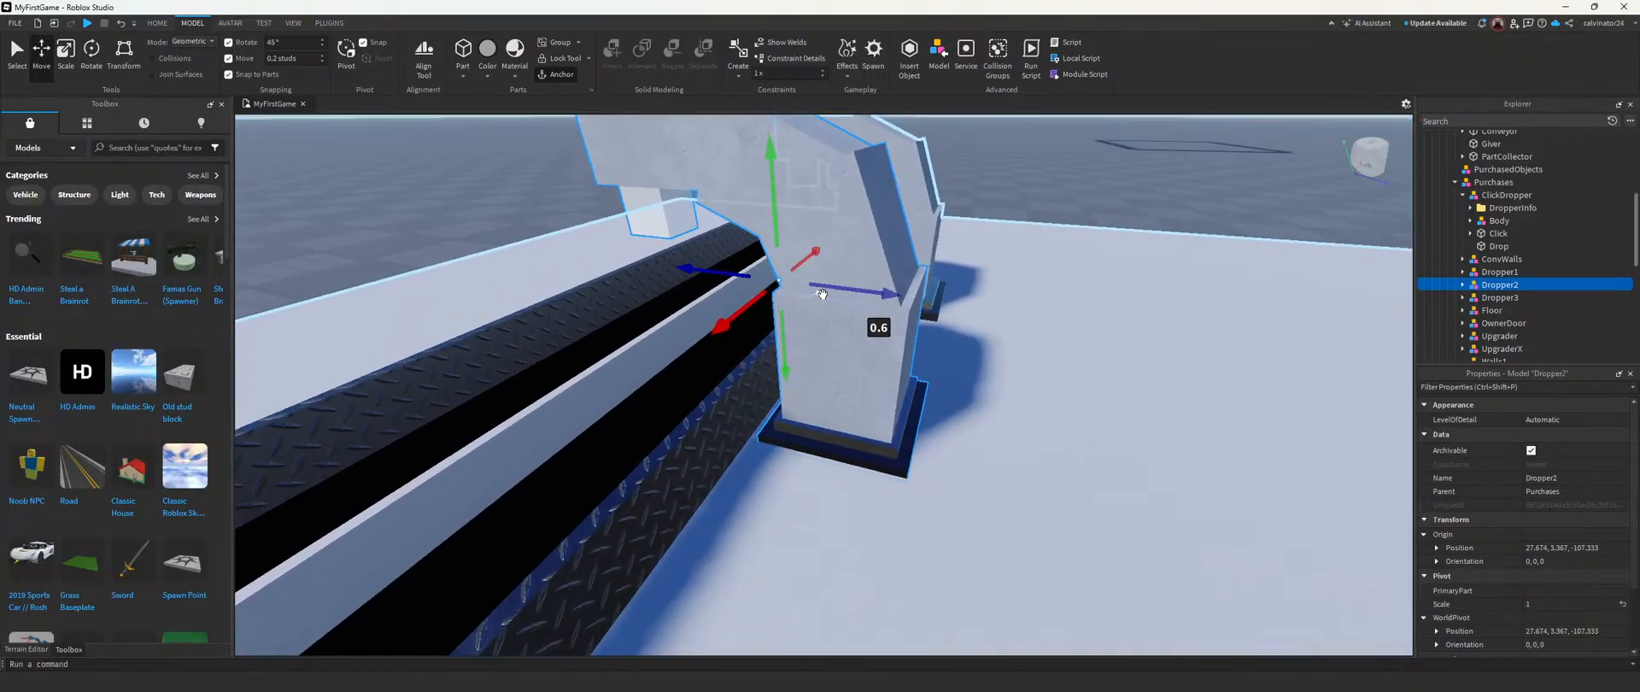
drag(779, 243, 781, 235)
right_drag(783, 242, 769, 250)
key(s)
key(s)
click(763, 240)
key(d)
key(s)
right_drag(920, 307, 851, 342)
key(d)
key(w)
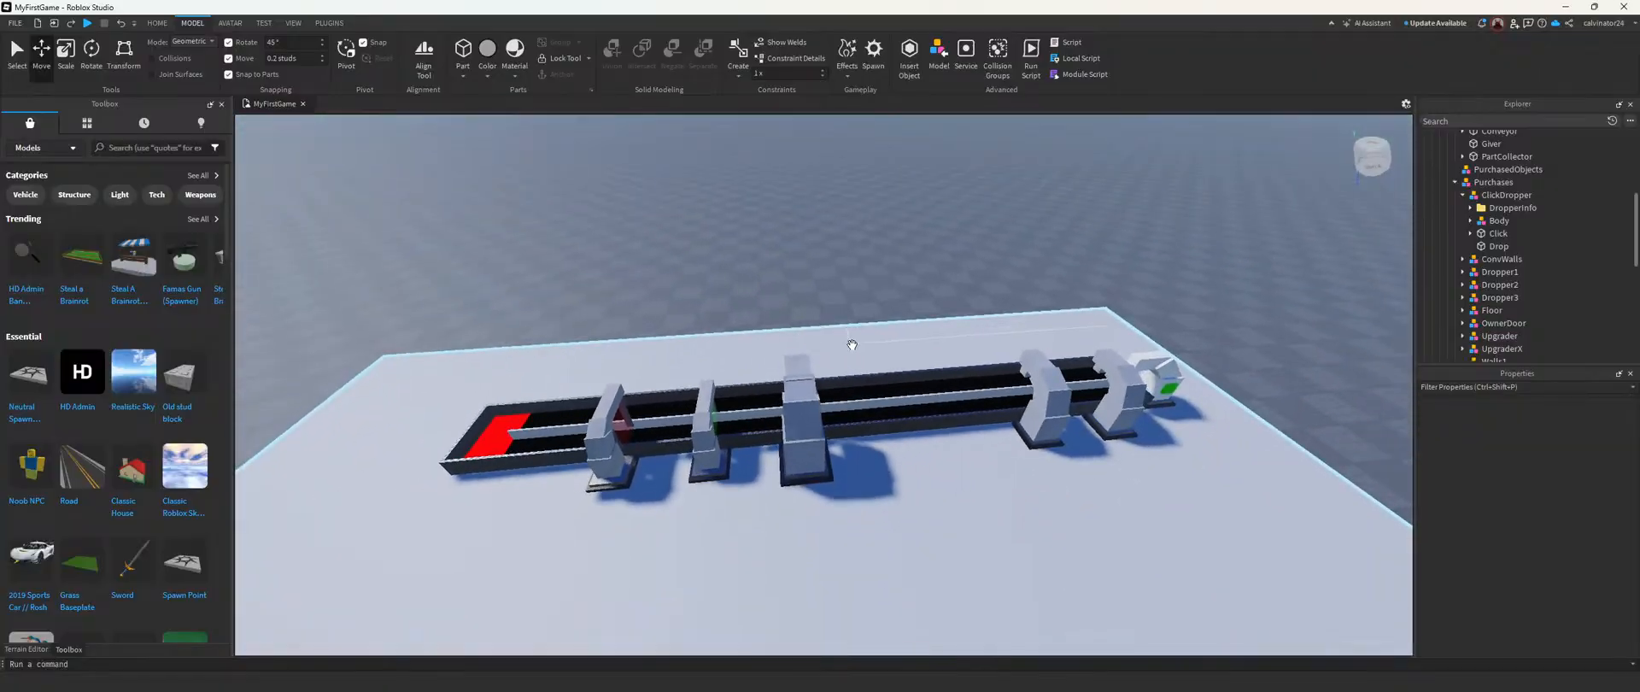
Step: Move Dropper3 12 studs along the conveyor toward Dropper2, away from the upgraders
click(1499, 298)
key(f)
scroll(1081, 424, up, 1)
right_drag(852, 358, 853, 367)
key(d)
mouse_move(849, 310)
mouse_down()
mouse_move(886, 316)
mouse_move(866, 316)
mouse_up()
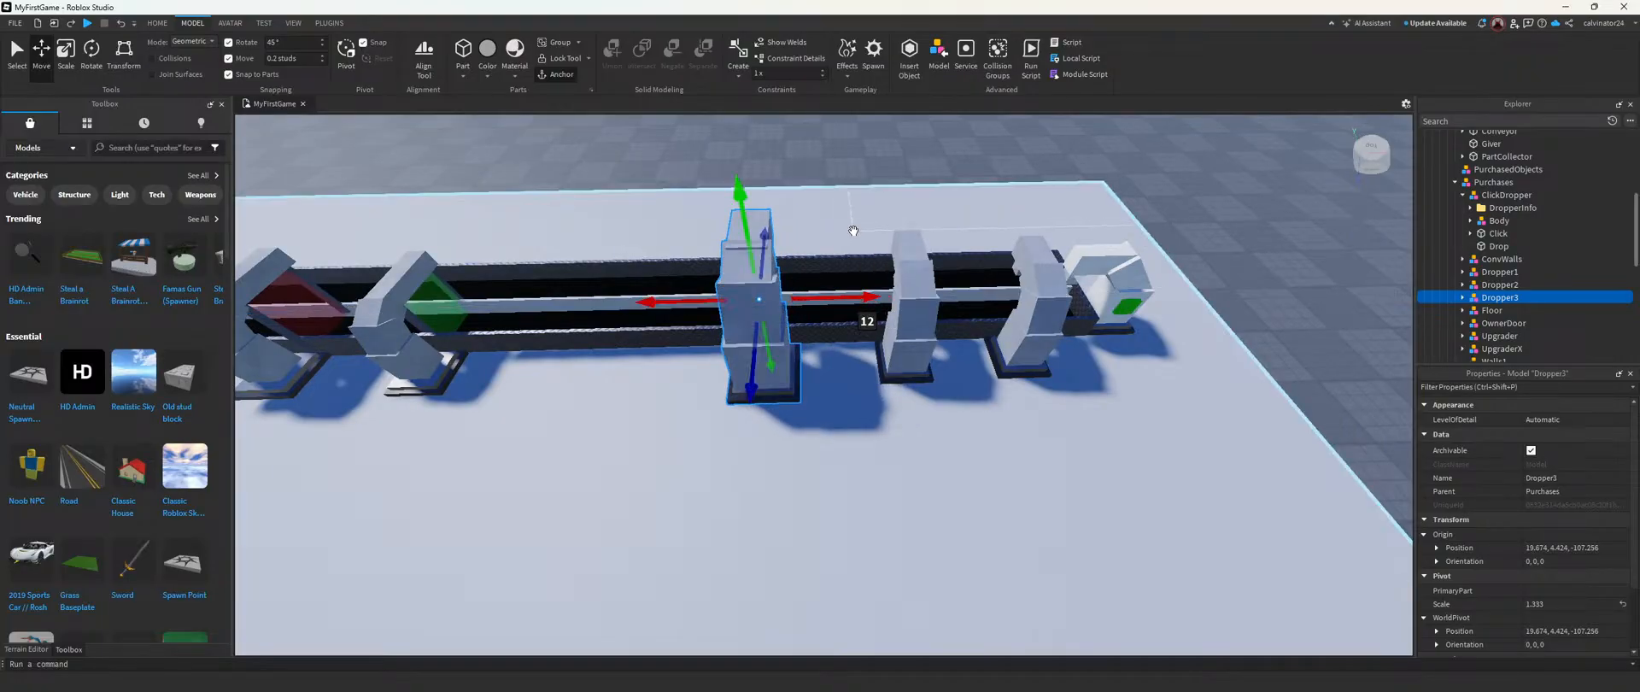
scroll(867, 259, down, 5)
click(910, 274)
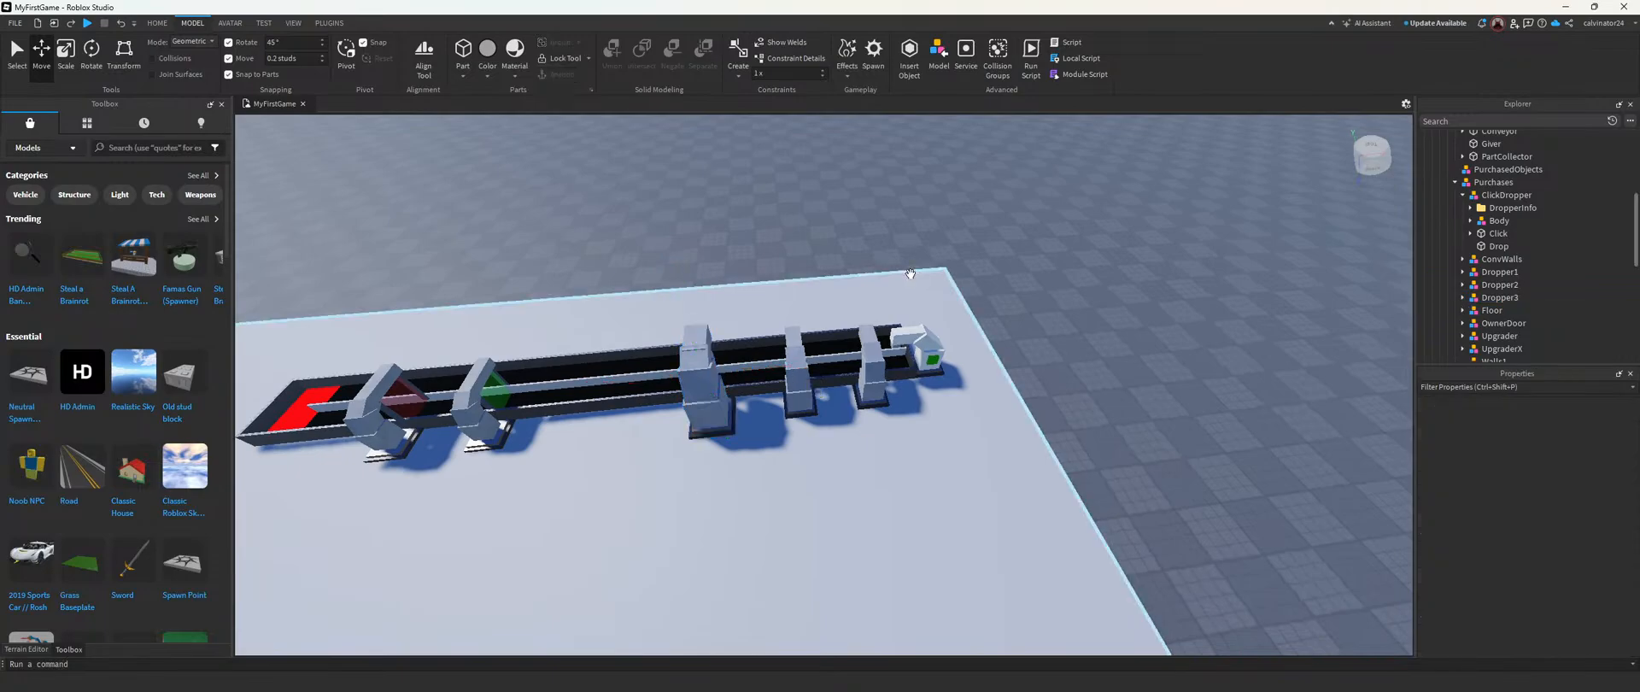
right_drag(807, 269, 807, 269)
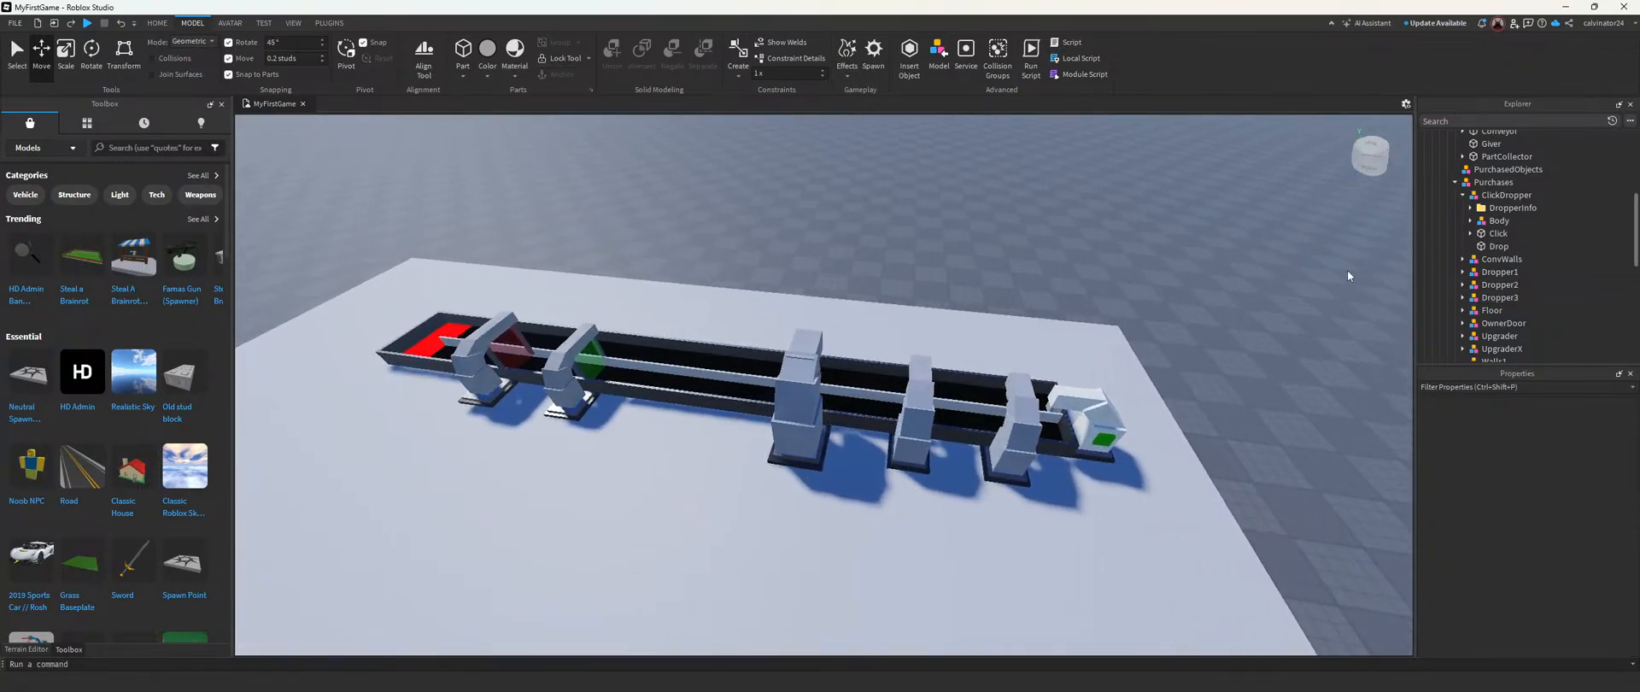
Step: Nudge Dropper3 slightly closer to Dropper2 so the three numbered droppers are evenly spaced
click(1502, 300)
right_drag(1014, 586, 1014, 586)
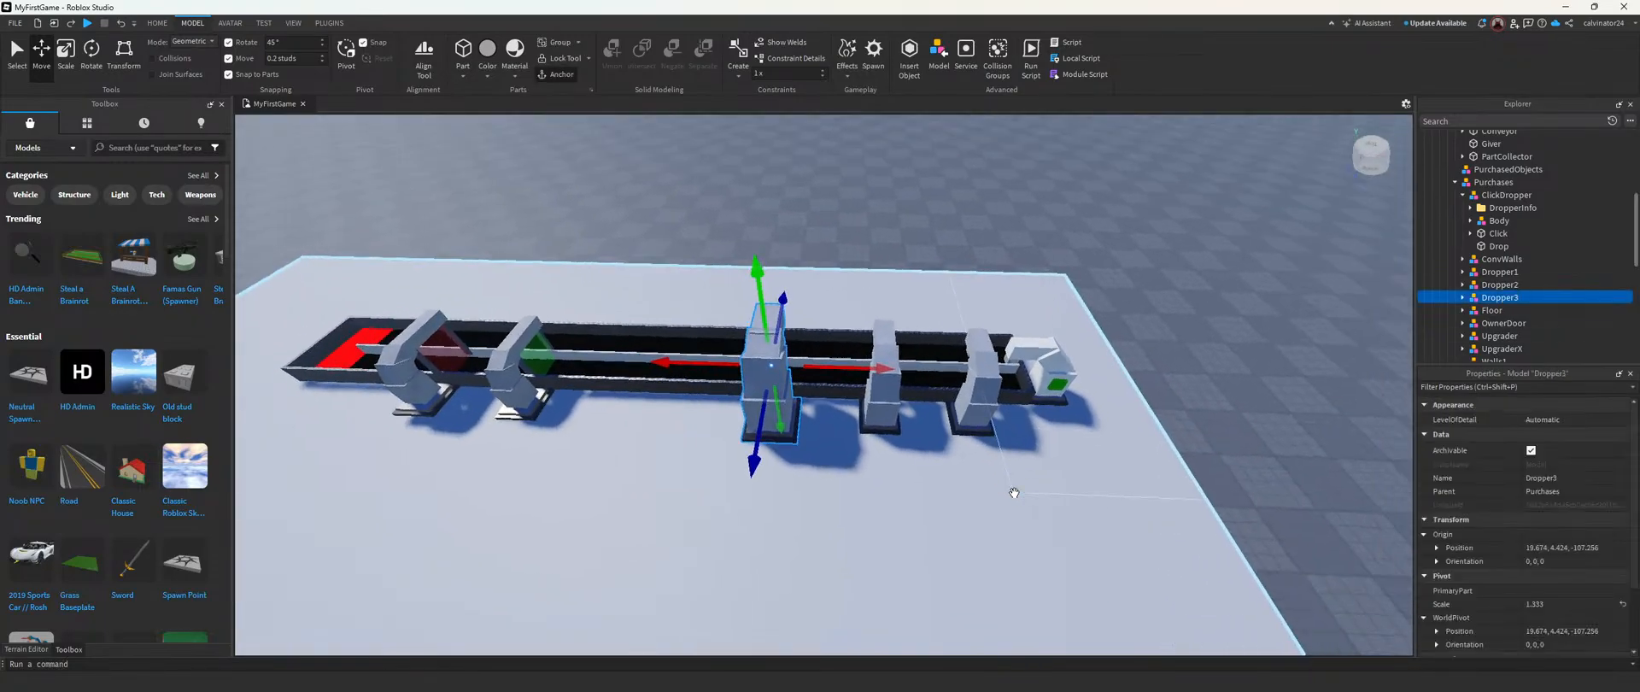
scroll(1015, 586, up, 3)
drag(843, 332, 868, 334)
click(882, 219)
scroll(881, 219, down, 4)
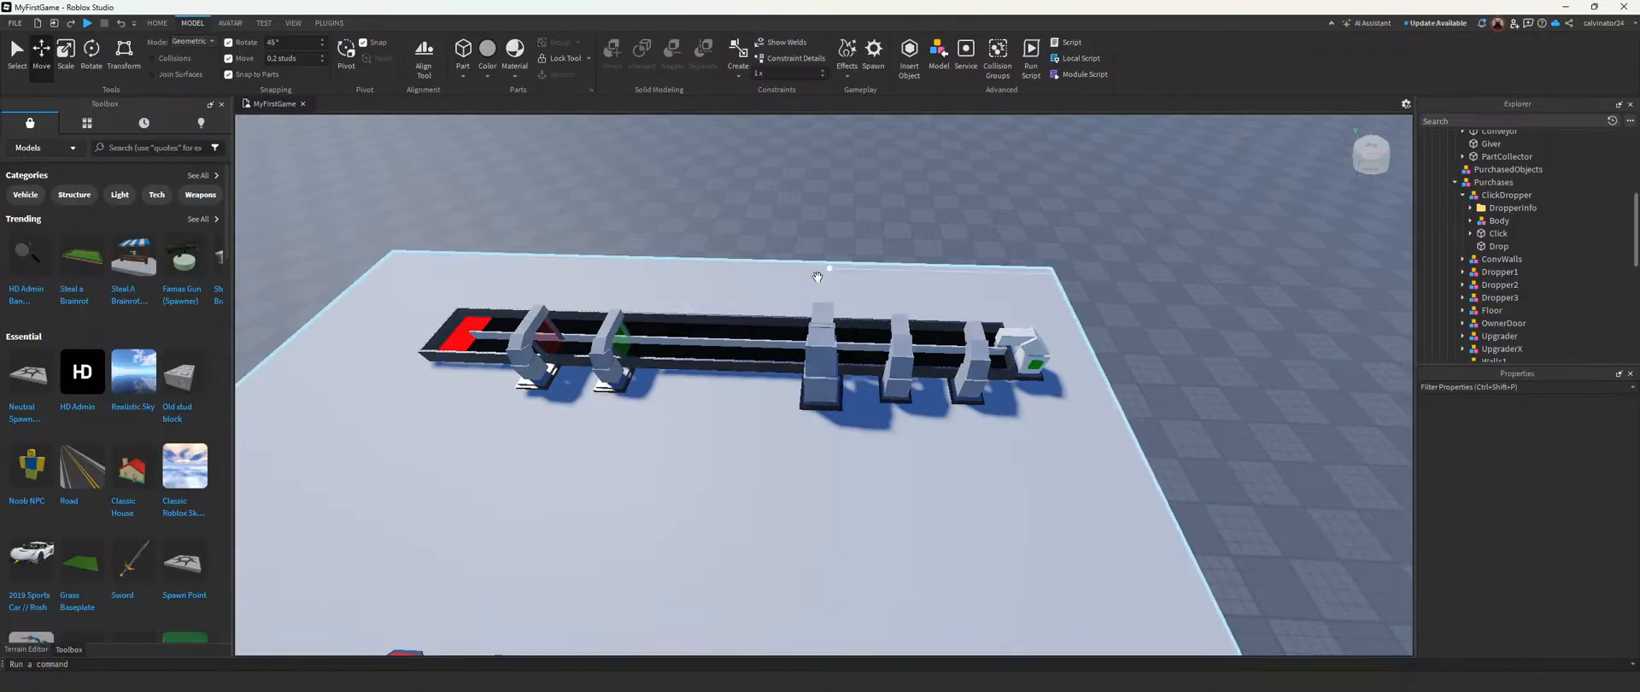
Step: Examine the conveyor layout from both sides and look through the tycoon's Essentials and Purchases for the conveyor's parts
right_drag(833, 299, 831, 303)
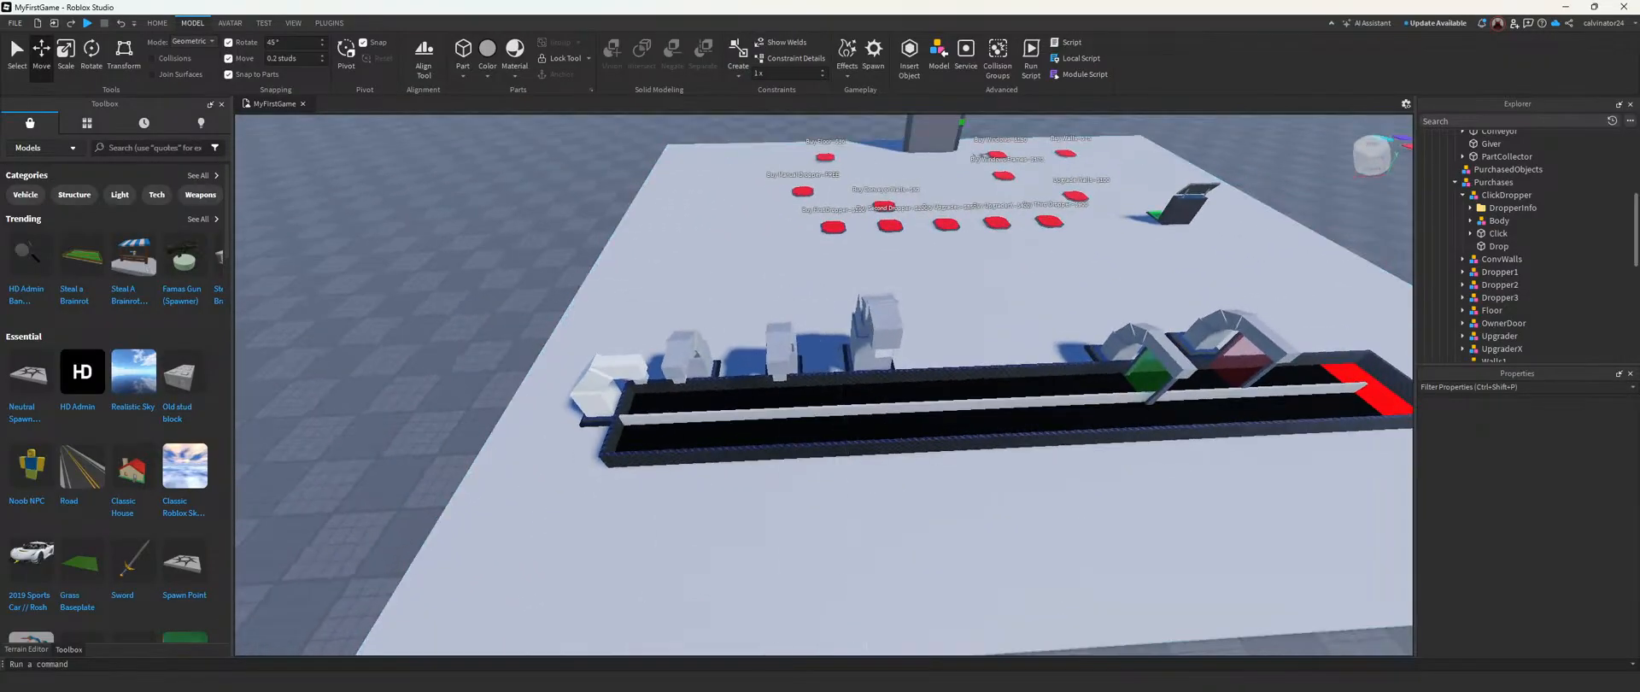
right_drag(739, 389, 739, 389)
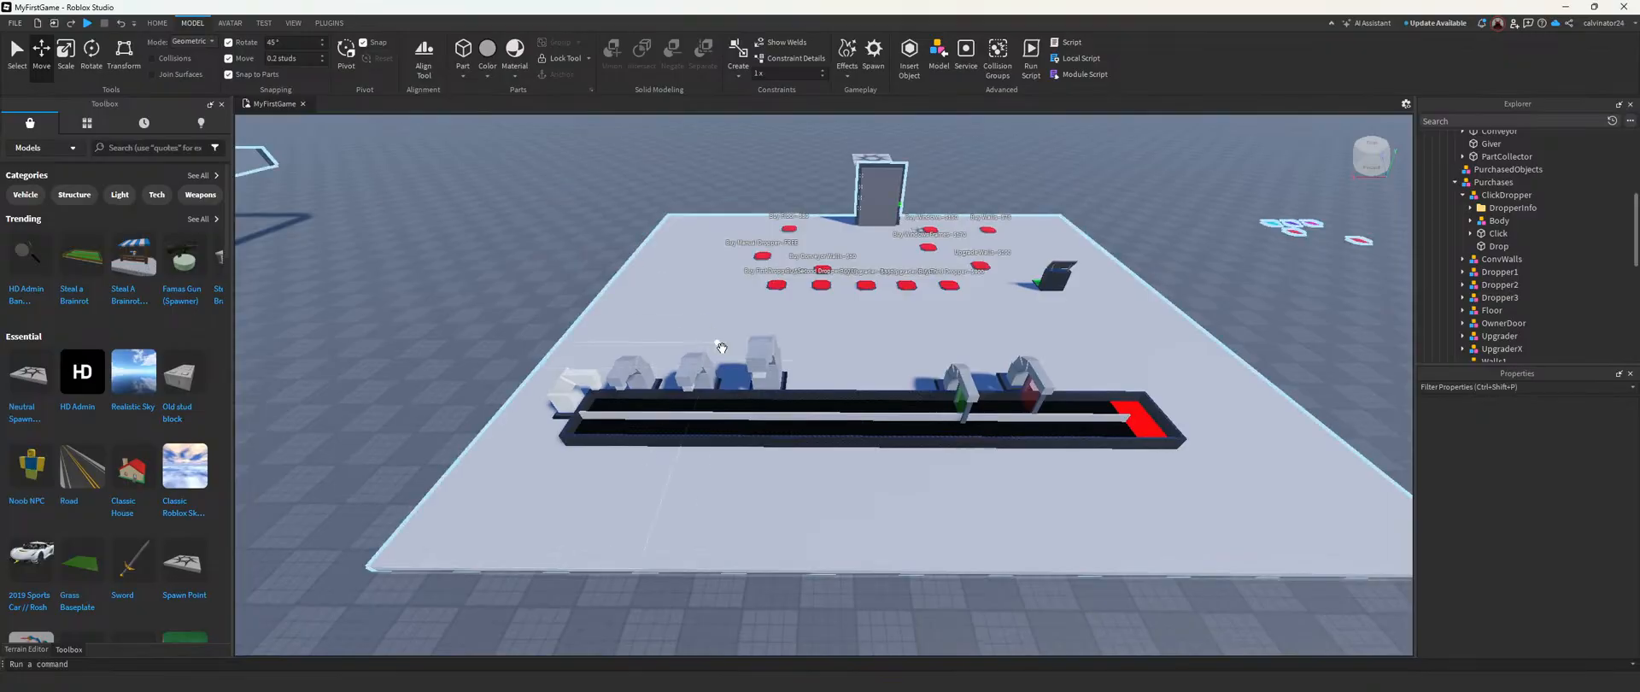
right_drag(913, 450, 919, 454)
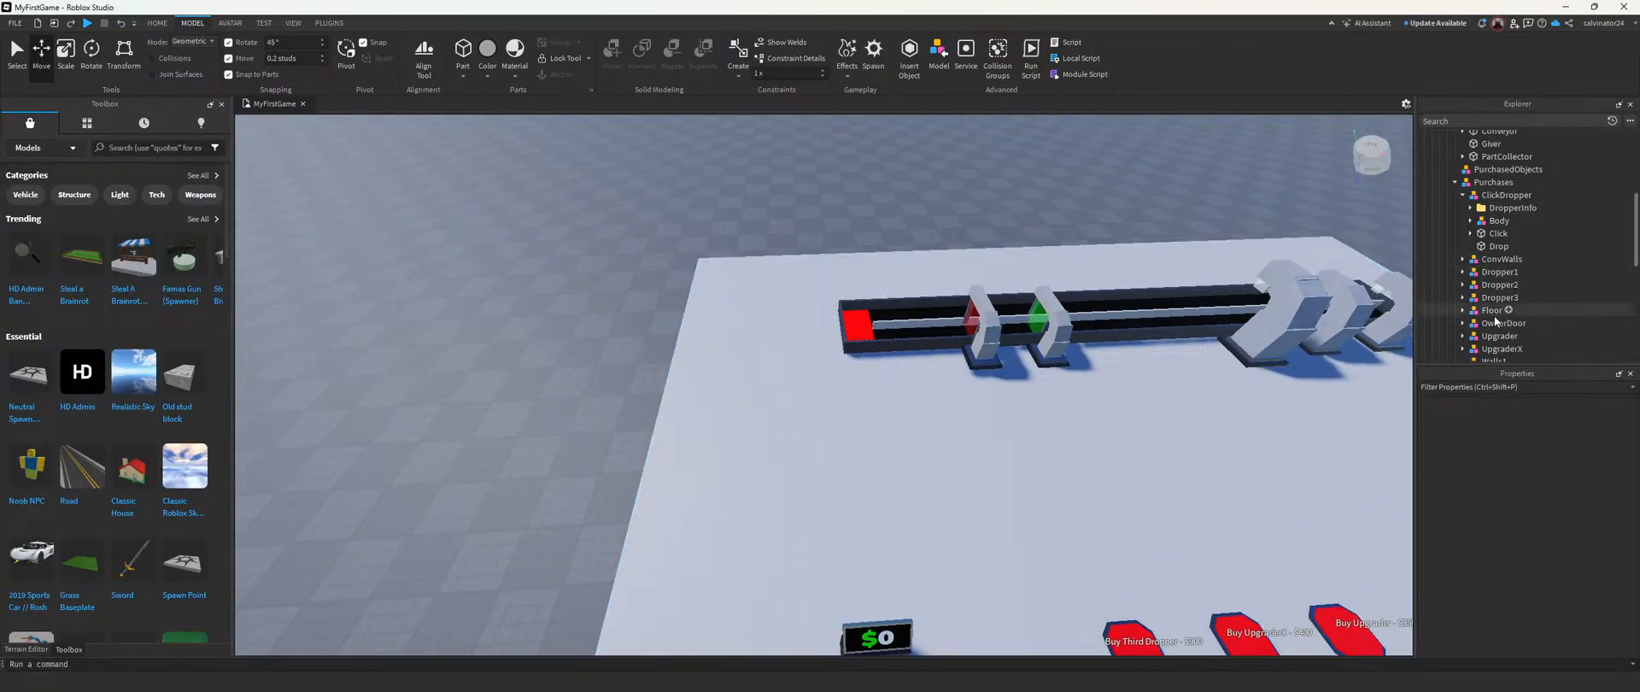
scroll(1495, 323, down, 1)
scroll(1496, 316, down, 2)
scroll(1497, 302, up, 3)
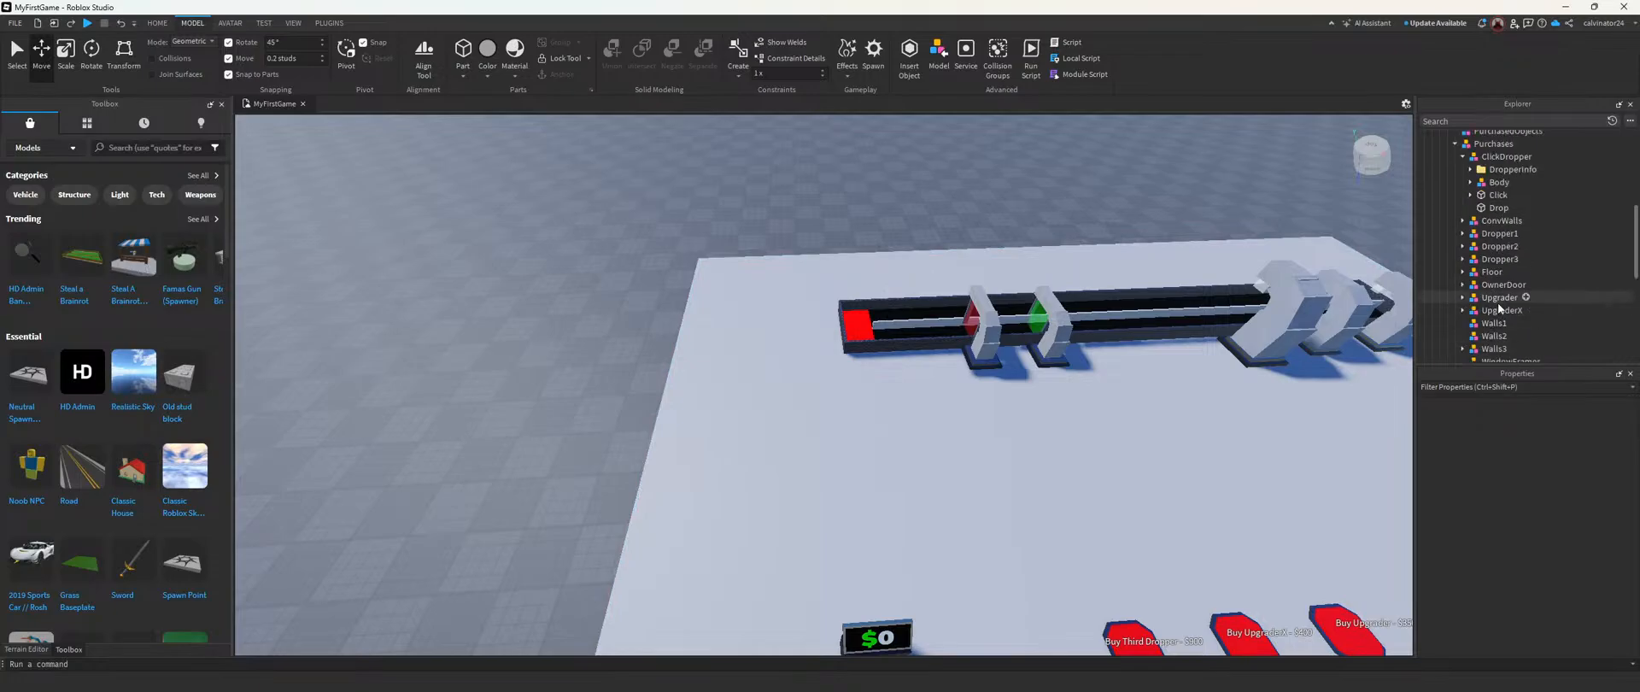
click(1455, 181)
scroll(1461, 197, up, 3)
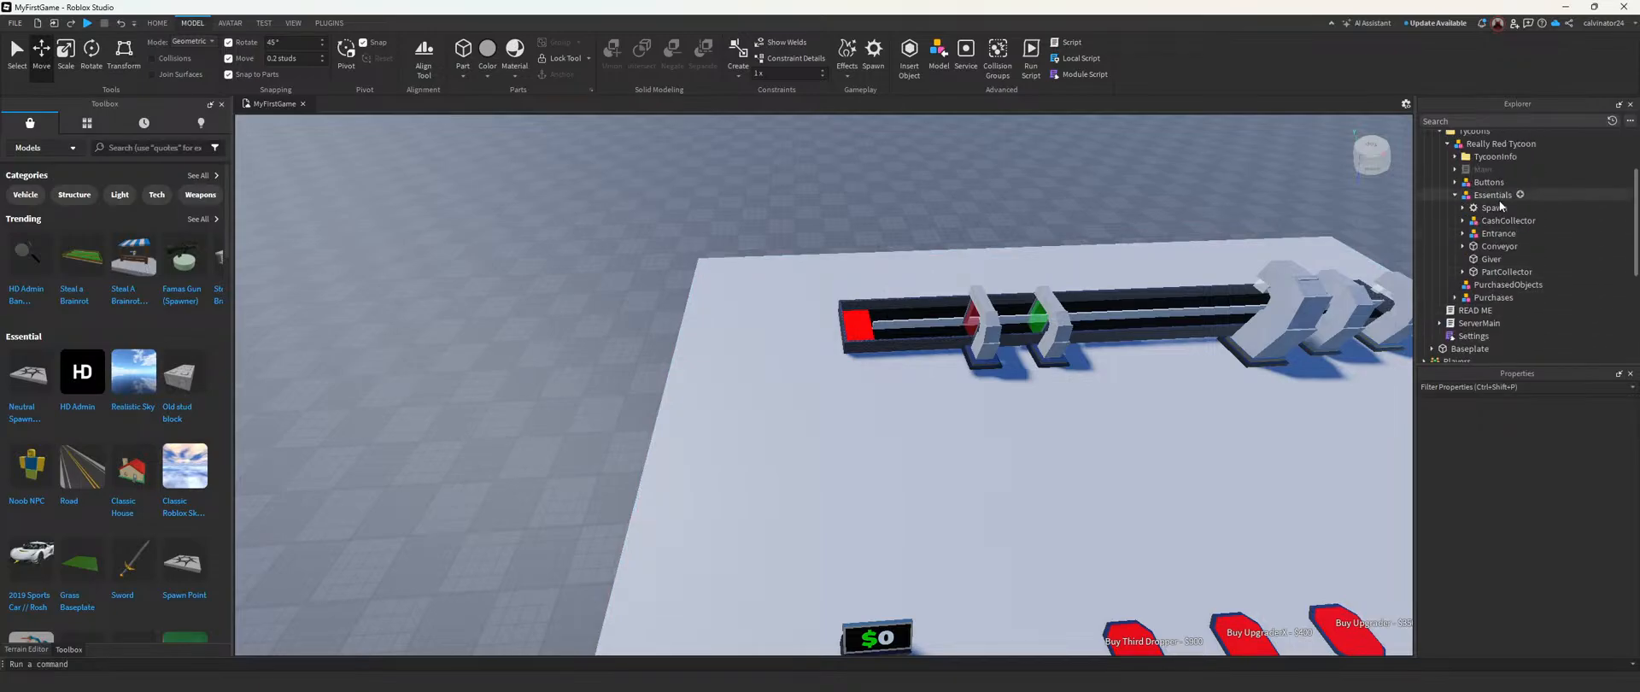
click(1468, 246)
click(1464, 246)
click(1463, 246)
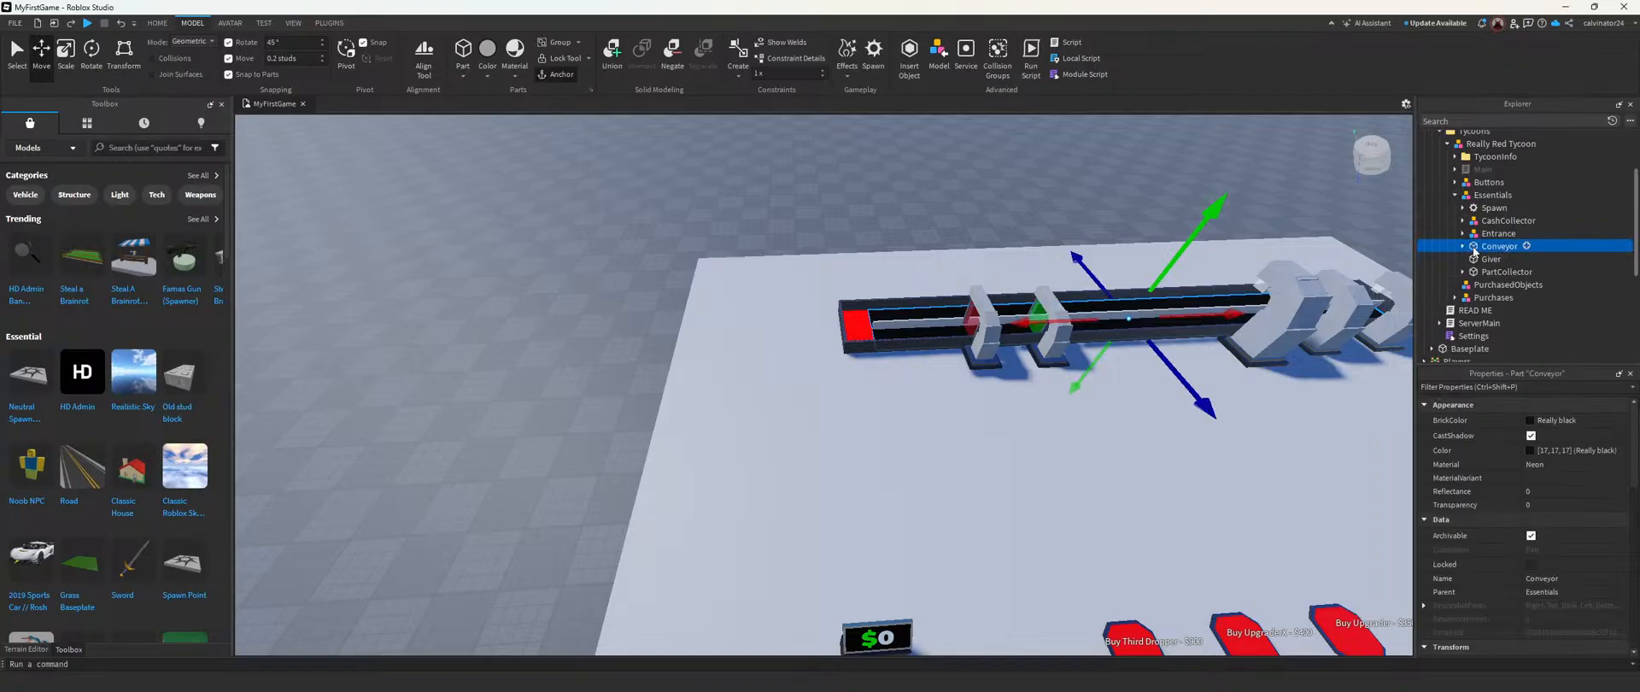
scroll(1478, 253, down, 2)
scroll(1479, 254, up, 2)
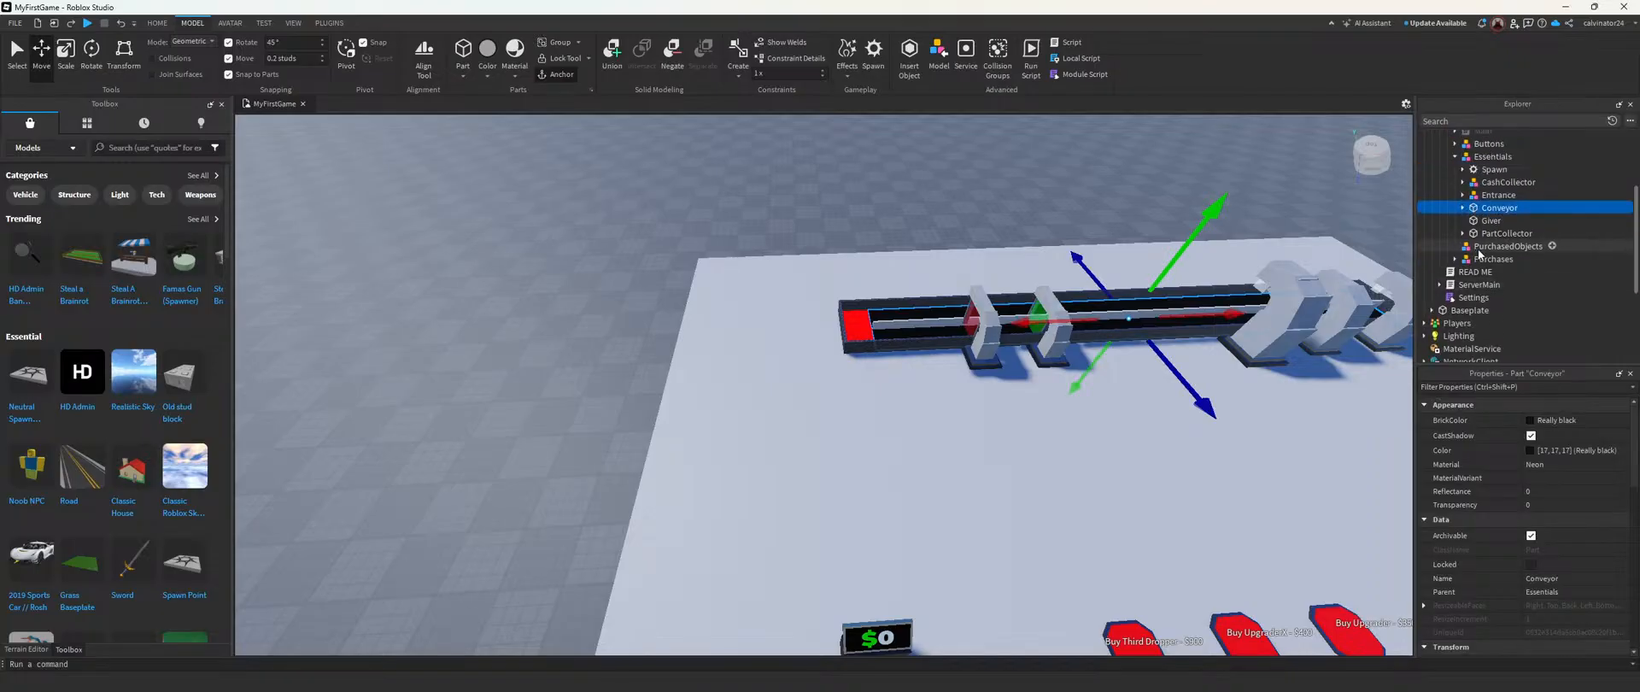
scroll(1501, 225, down, 3)
click(1455, 182)
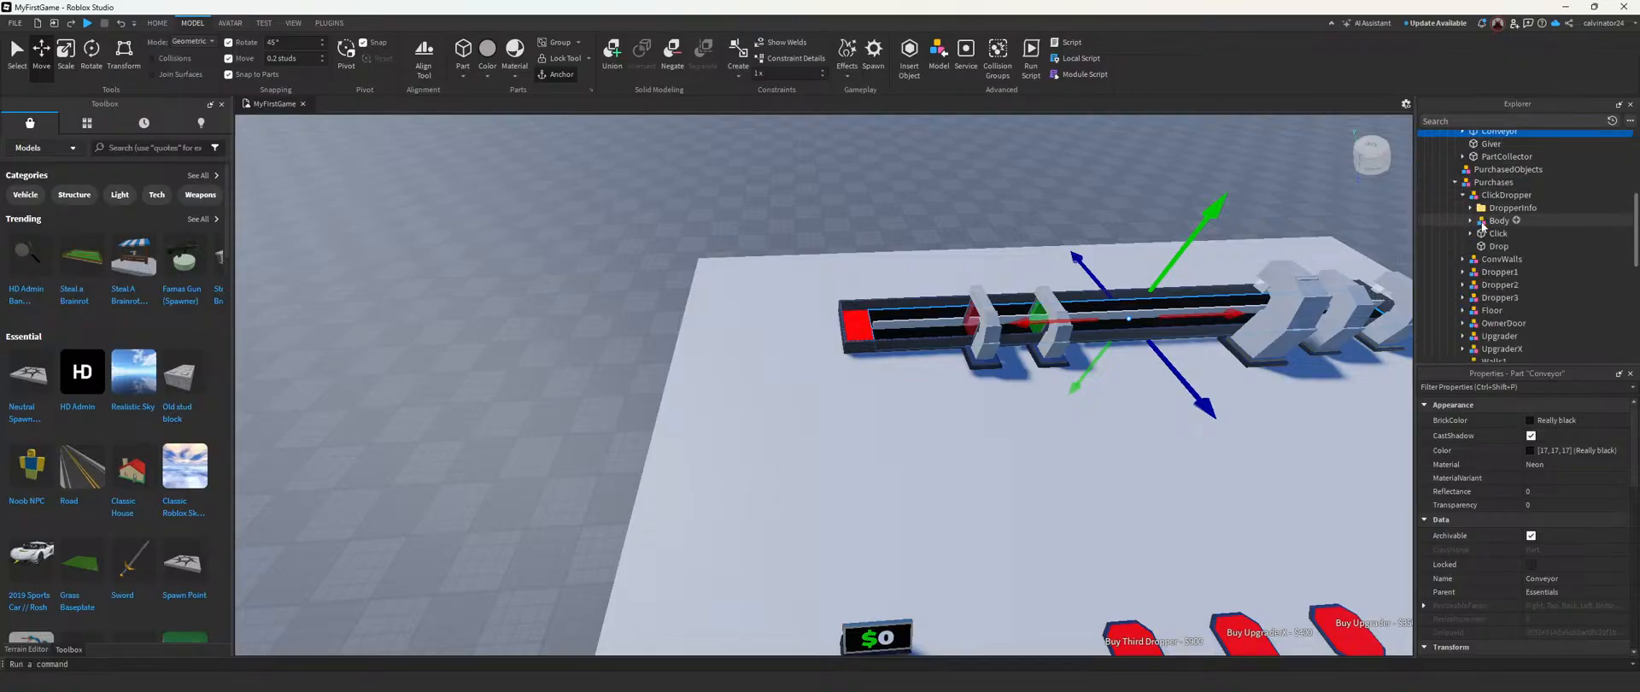
Step: Move the ConvWalls end wall outward along the conveyor, beyond the red collector, leaving room to lengthen the line
click(1501, 259)
click(1462, 259)
key(f)
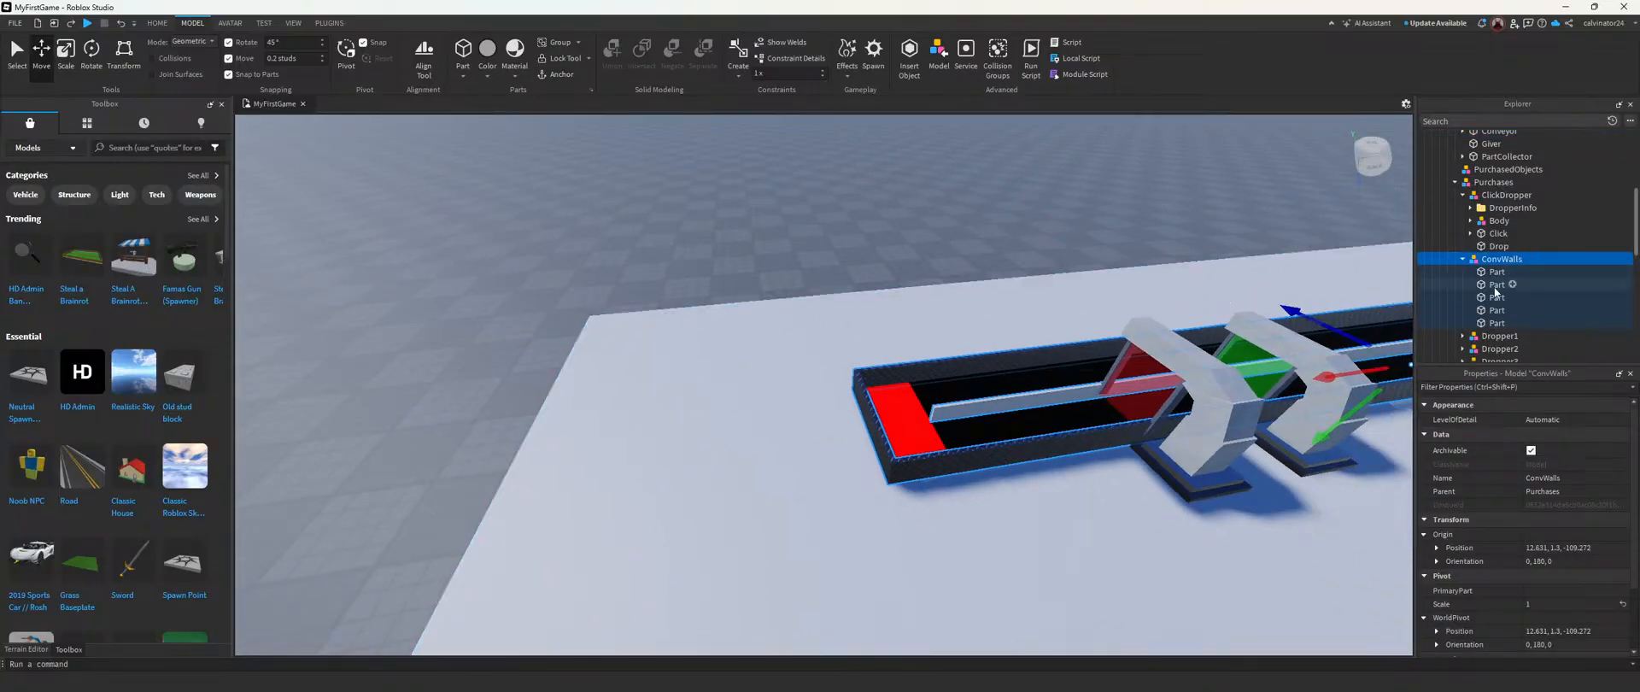
key(Down)
click(1497, 323)
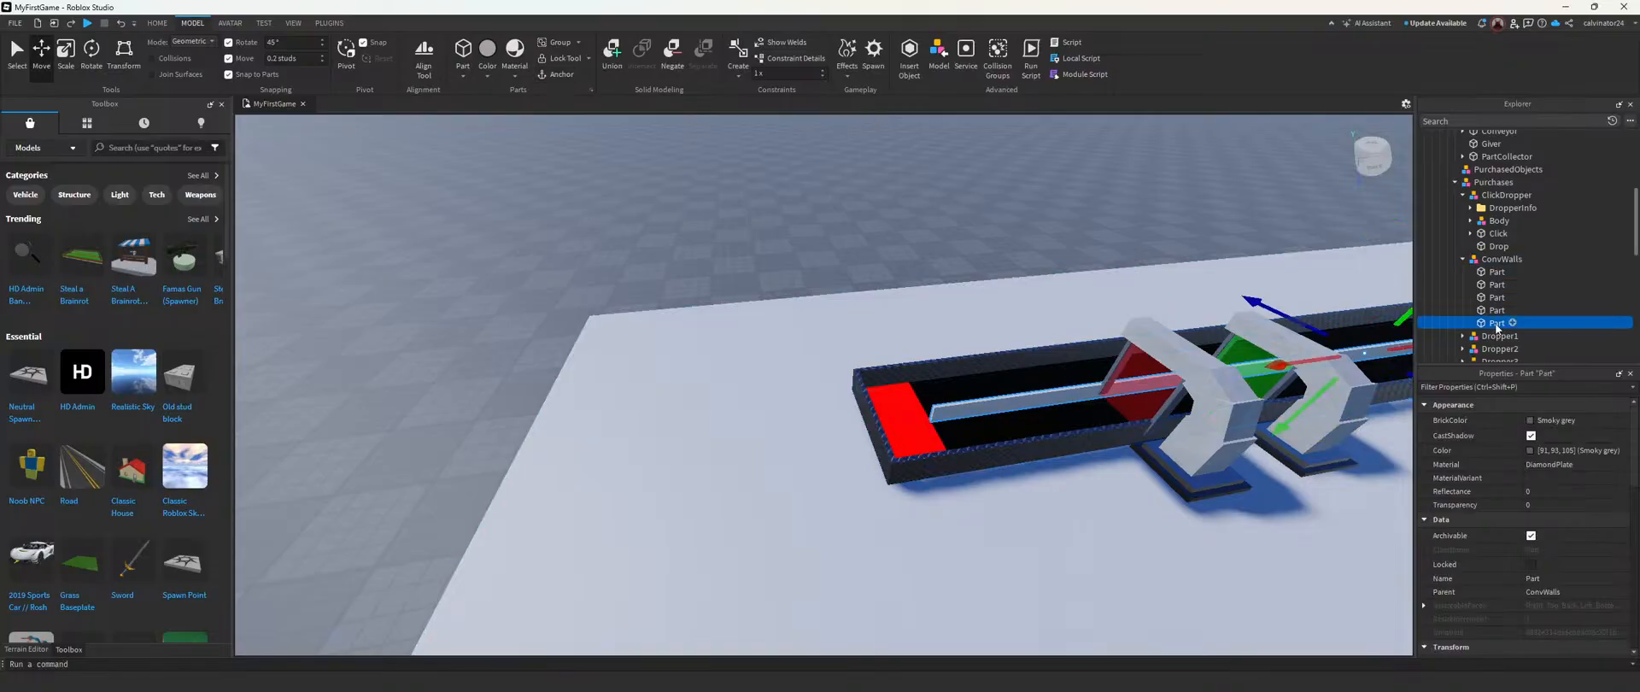
click(1495, 310)
click(1493, 297)
click(1490, 285)
right_drag(927, 410, 916, 419)
drag(957, 402, 819, 413)
right_drag(819, 413, 827, 401)
key(w)
drag(875, 406, 859, 408)
right_drag(860, 408, 867, 319)
click(864, 321)
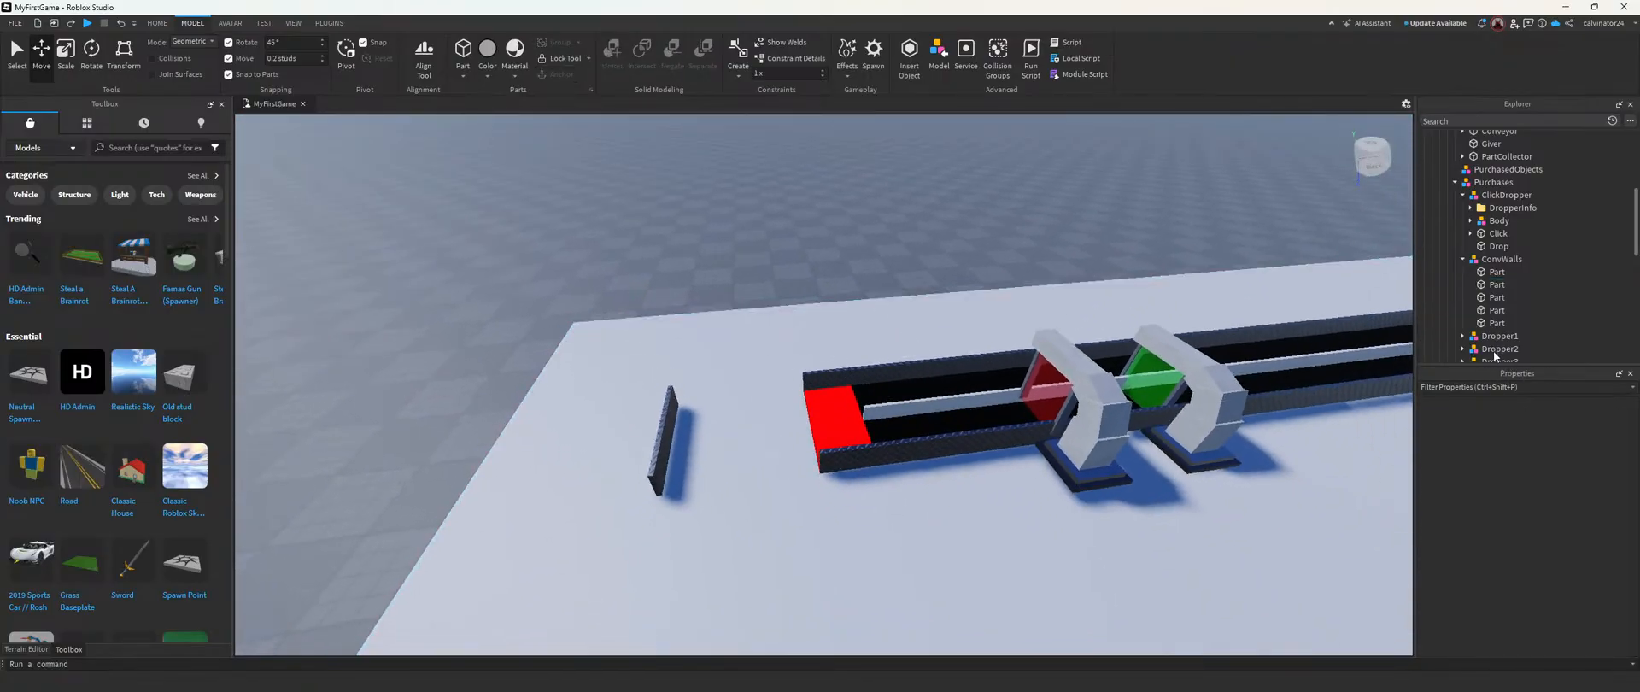
Step: Lengthen the ConvWalls side wall nearest the upgrader bases until it meets the moved end wall
click(1495, 272)
key(ctrl+3)
key(f)
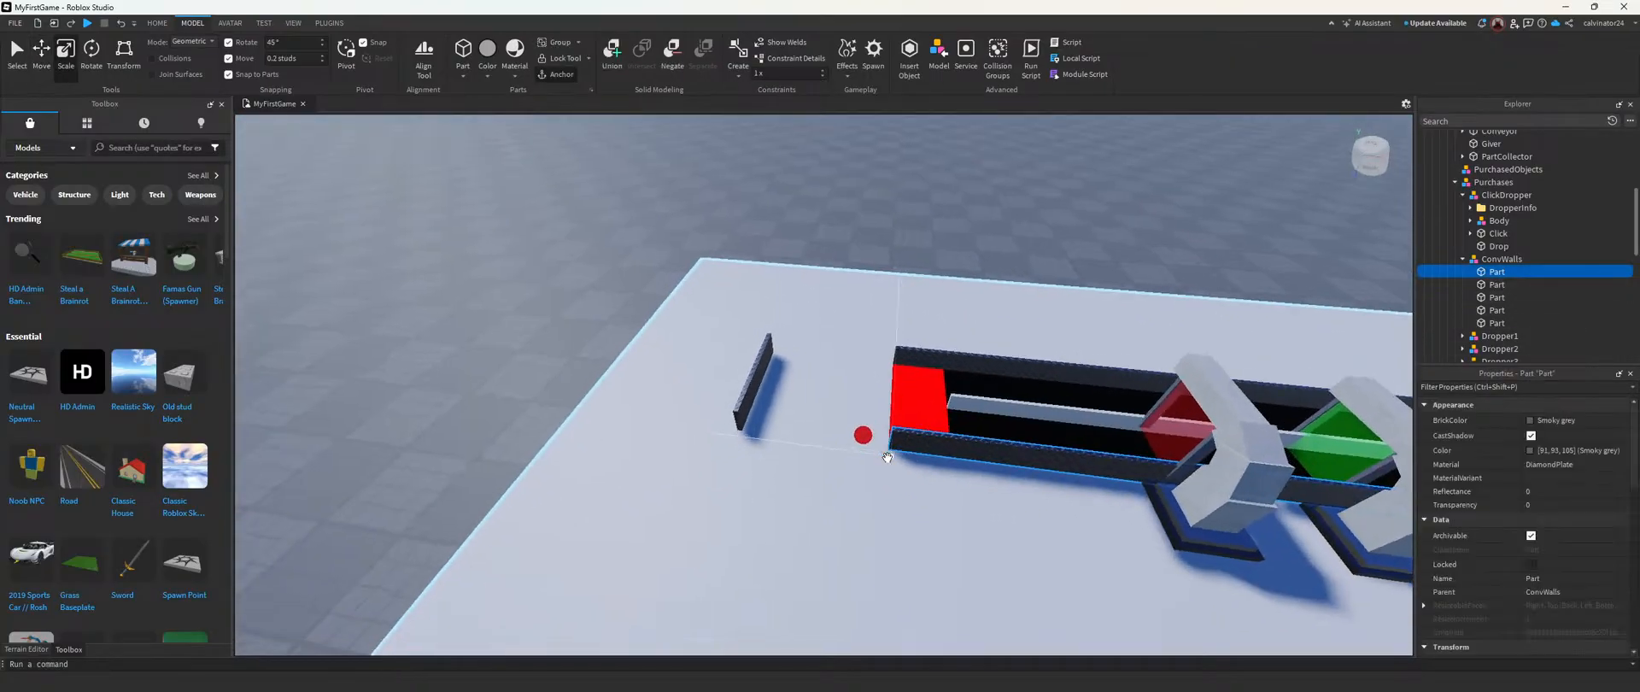
drag(1116, 446, 736, 447)
scroll(736, 447, down, 4)
right_drag(739, 446, 743, 415)
Step: Lengthen the central divider and the opposite side wall of ConvWalls until both meet the moved end wall
click(1494, 297)
click(1495, 286)
click(1498, 311)
click(1489, 323)
drag(929, 416, 726, 414)
click(1493, 297)
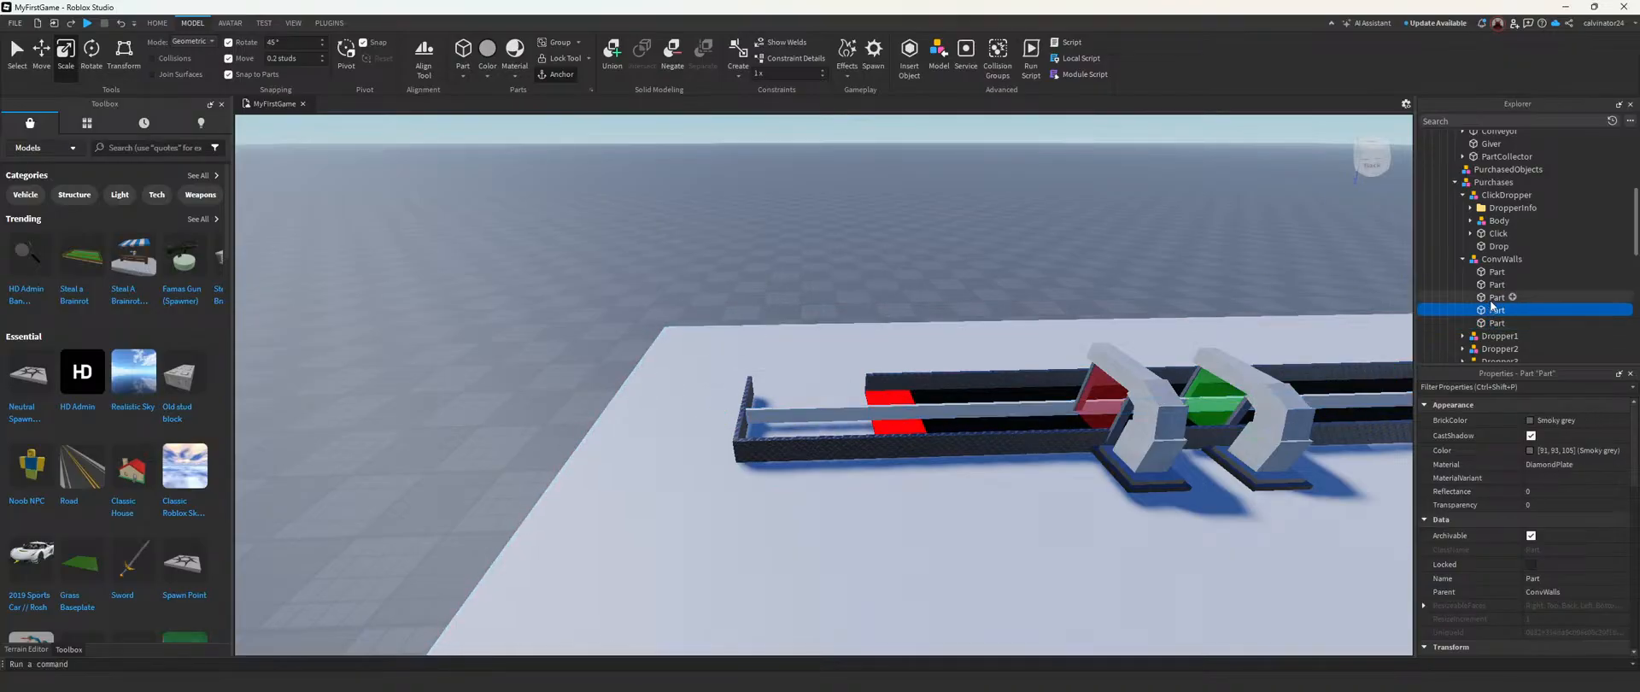
drag(838, 383, 725, 388)
click(805, 248)
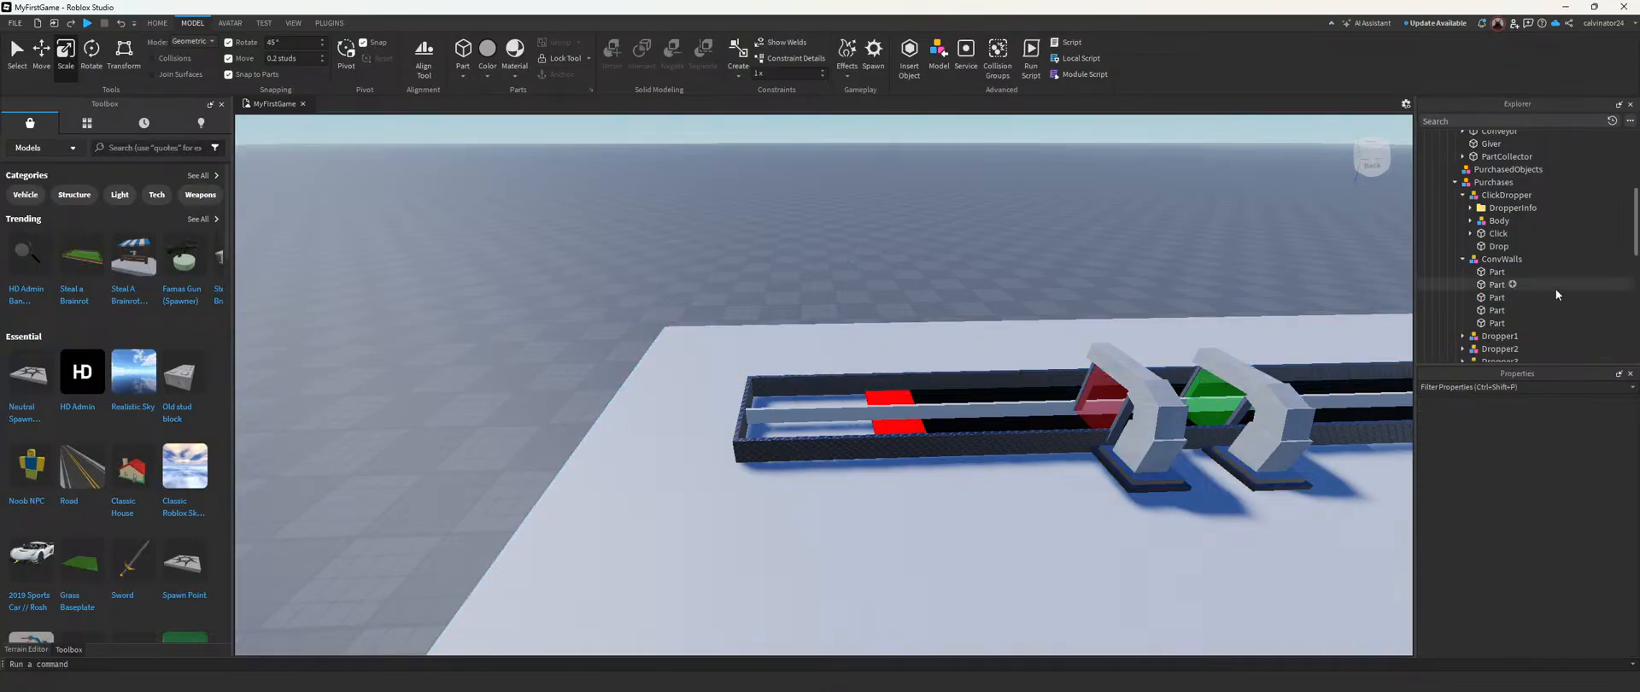
Step: Move the red PartCollector about 7.6 studs along the conveyor to the new end wall
scroll(1511, 203, up, 1)
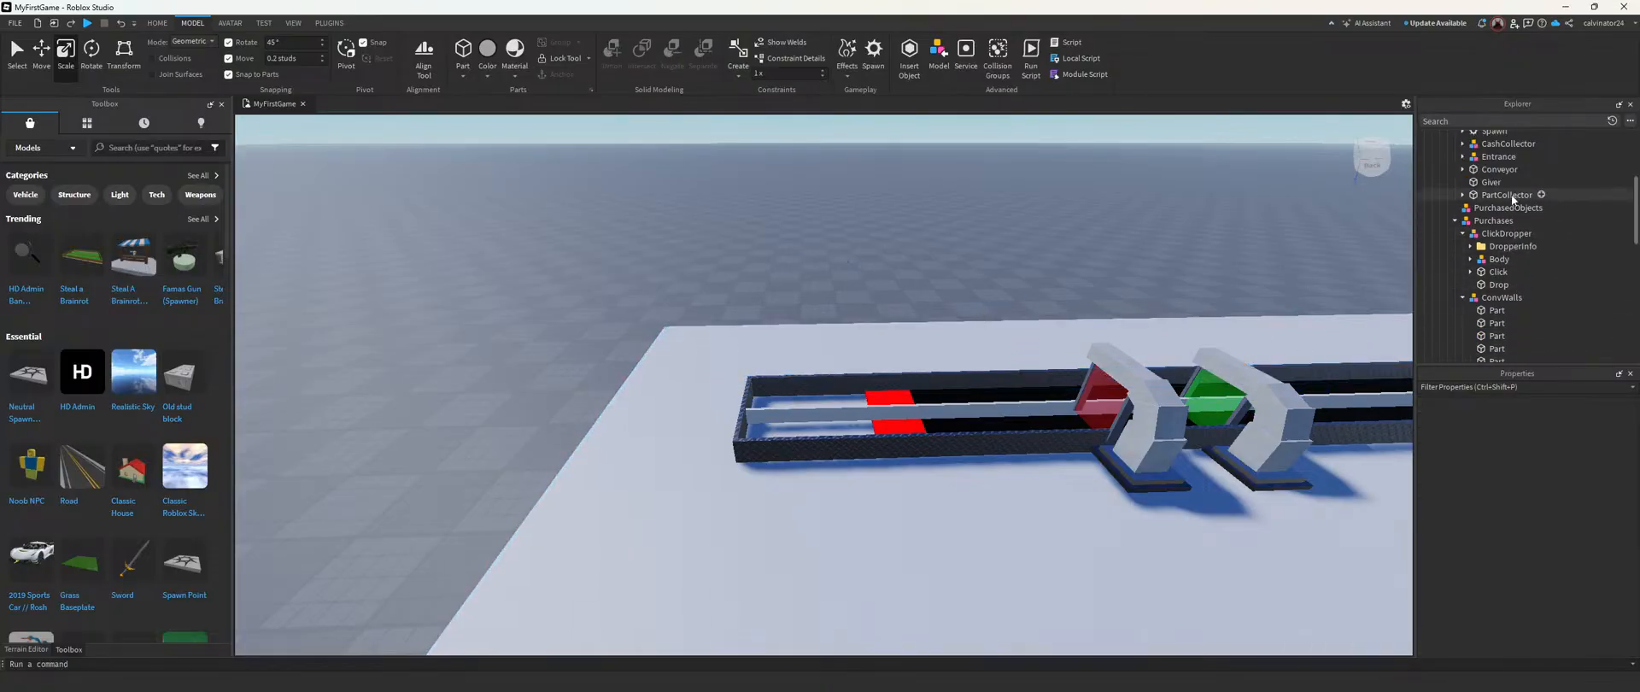
click(1509, 195)
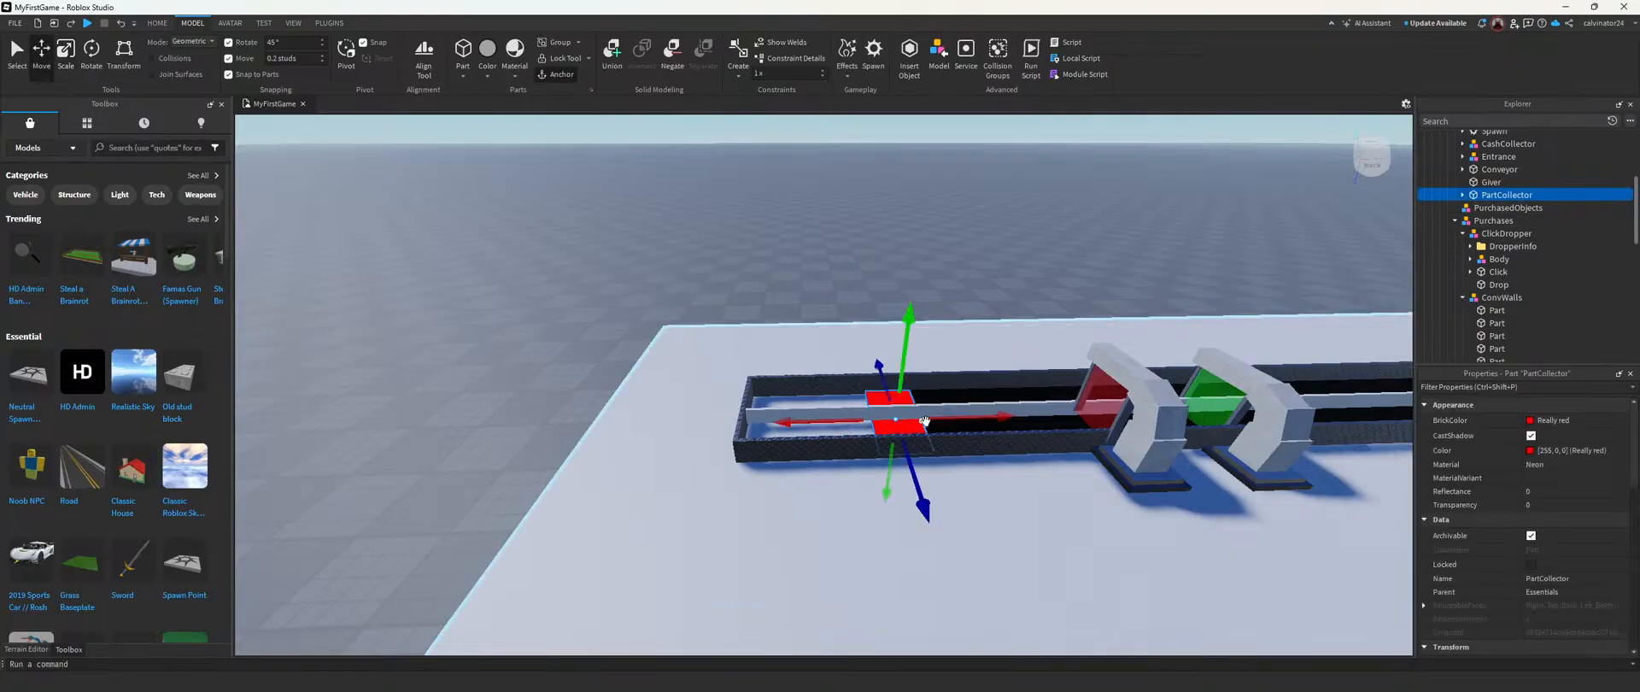
drag(919, 420, 927, 420)
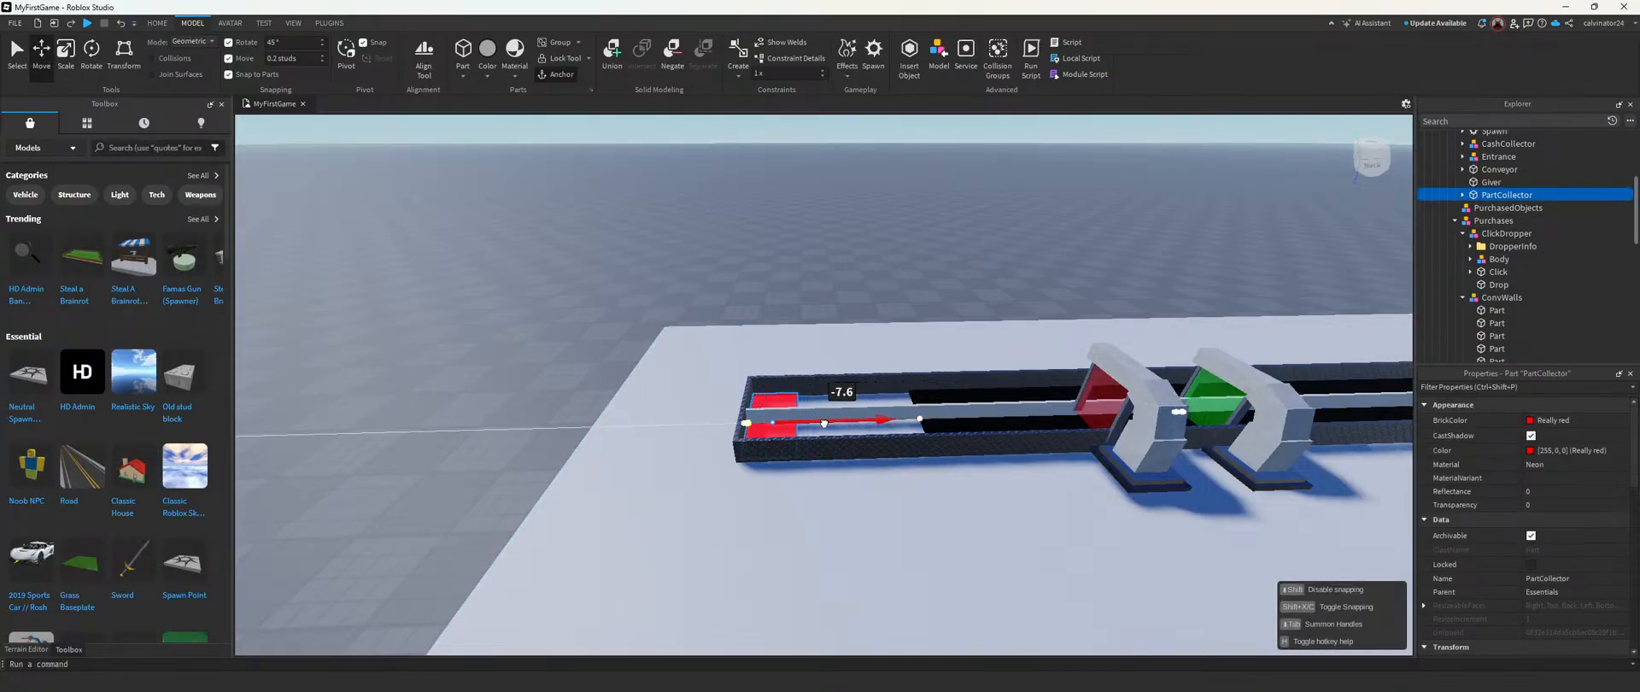
drag(824, 423, 824, 423)
click(957, 315)
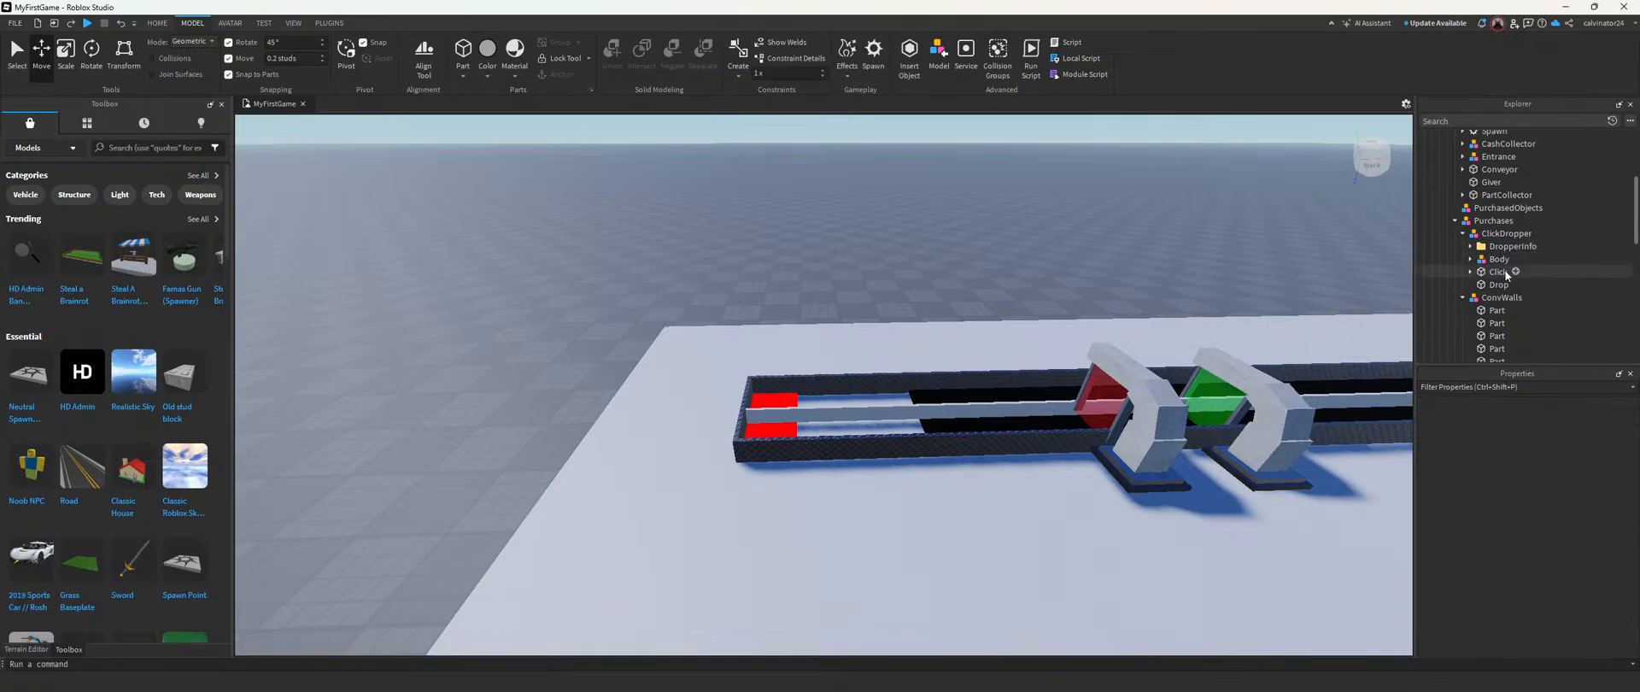
Step: Lengthen the black Conveyor part until it reaches the moved PartCollector
click(1499, 169)
key(ctrl+3)
drag(880, 427, 794, 425)
click(828, 241)
Step: Examine the extended conveyor and the whole tycoon layout from several angles, and collapse the Purchases model
key(s)
key(d)
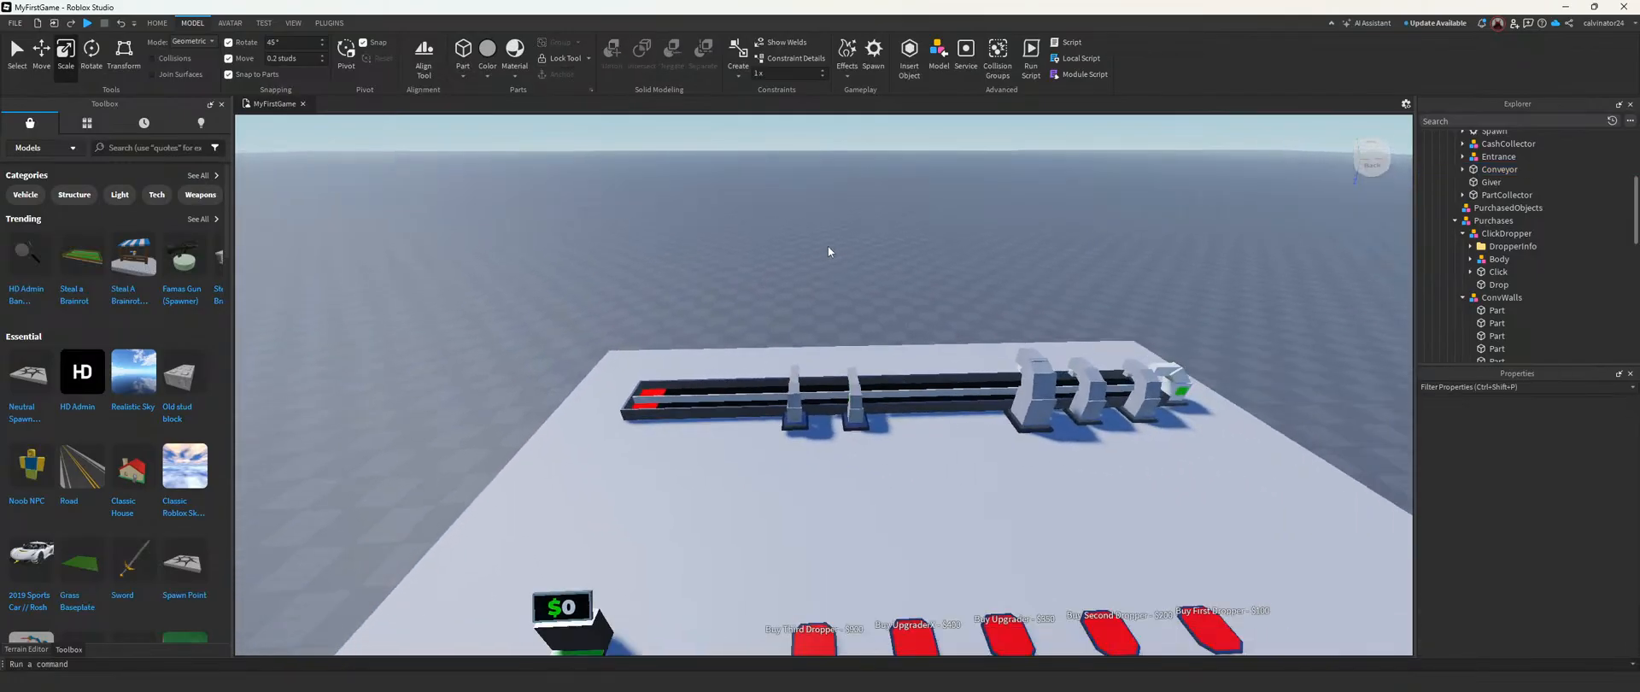
key(d)
key(w)
right_drag(782, 288, 782, 287)
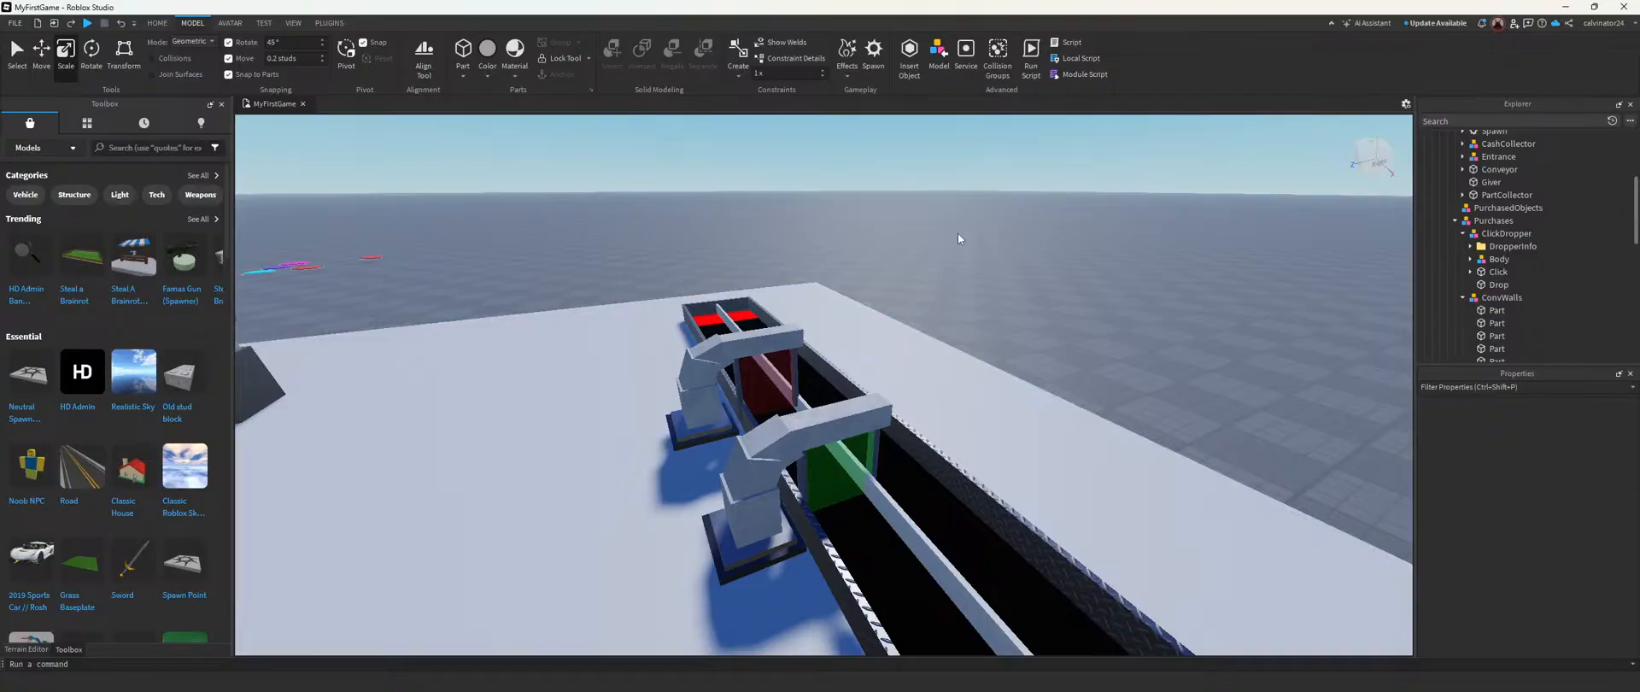
key(s)
right_drag(926, 234, 926, 233)
key(d)
key(w)
right_drag(1038, 278, 1044, 315)
click(1455, 221)
key(d)
scroll(1090, 289, down, 2)
scroll(1044, 315, up, 3)
scroll(1044, 315, up, 1)
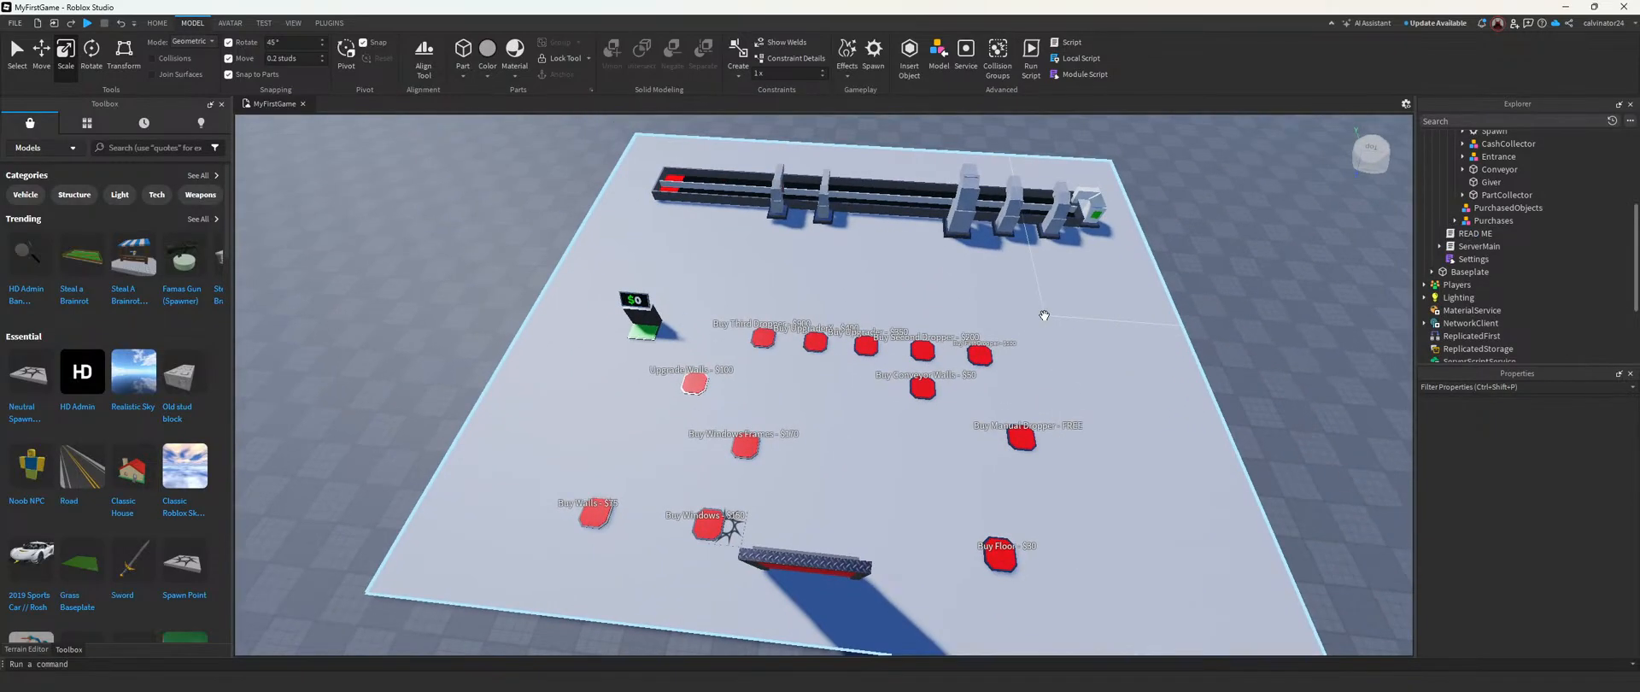
Step: Start a playtest and claim the Really Red Tycoon by walking the character through its entrance
click(159, 24)
click(560, 53)
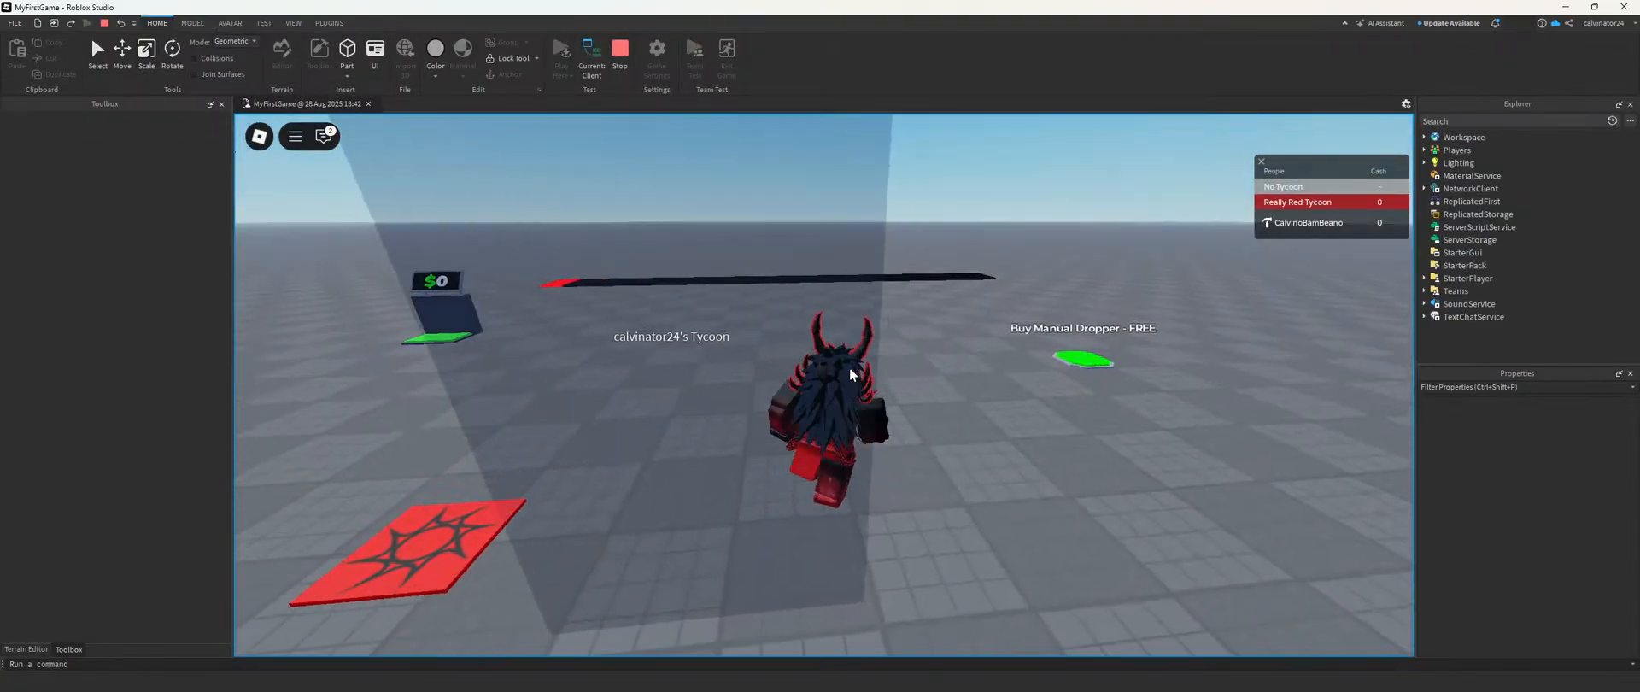
key(w)
mouse_move(849, 368)
right_down()
mouse_move(617, 367)
mouse_move(854, 366)
right_up()
Step: Buy the free manual dropper and trigger it to release a block onto the conveyor
key(w)
right_drag(950, 330, 937, 329)
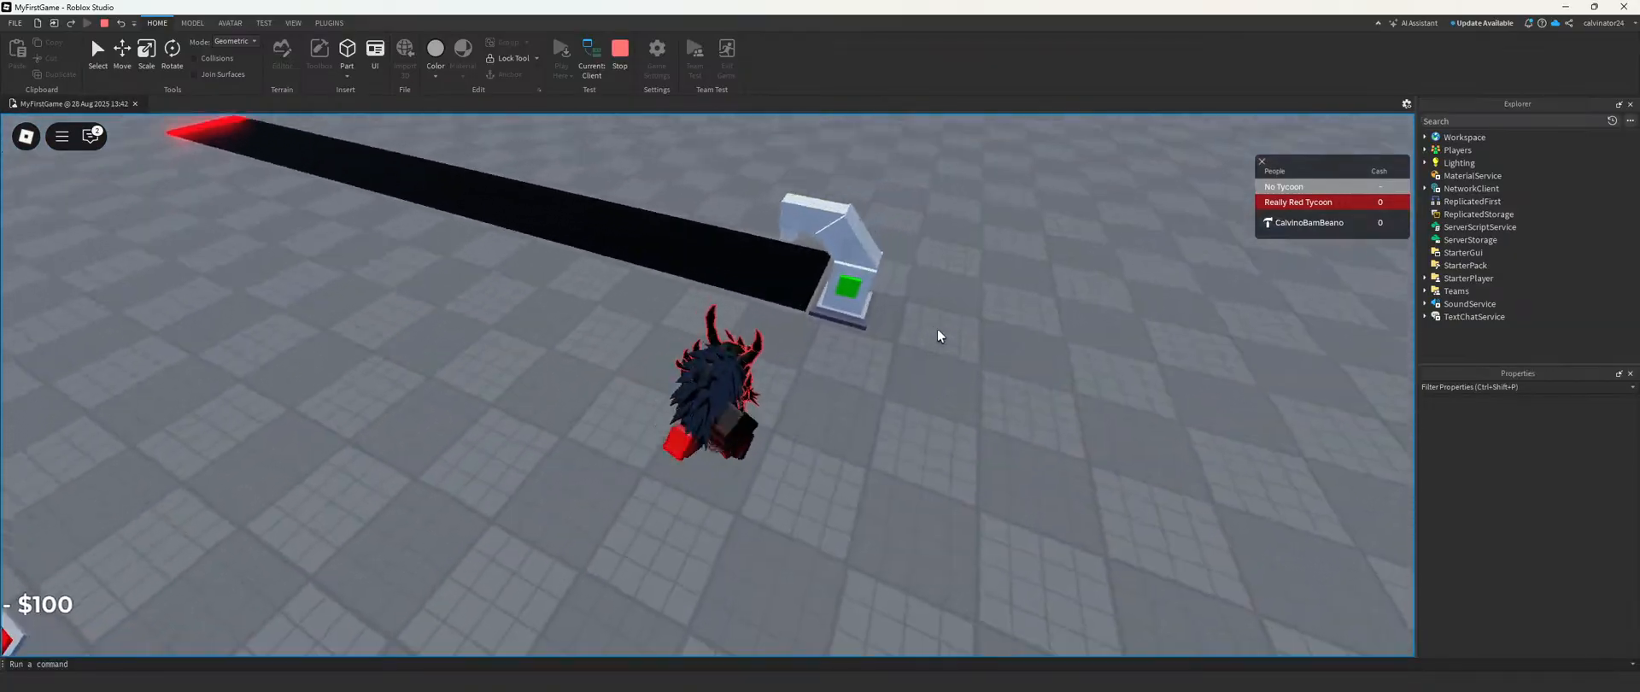
click(885, 368)
right_drag(872, 362, 863, 356)
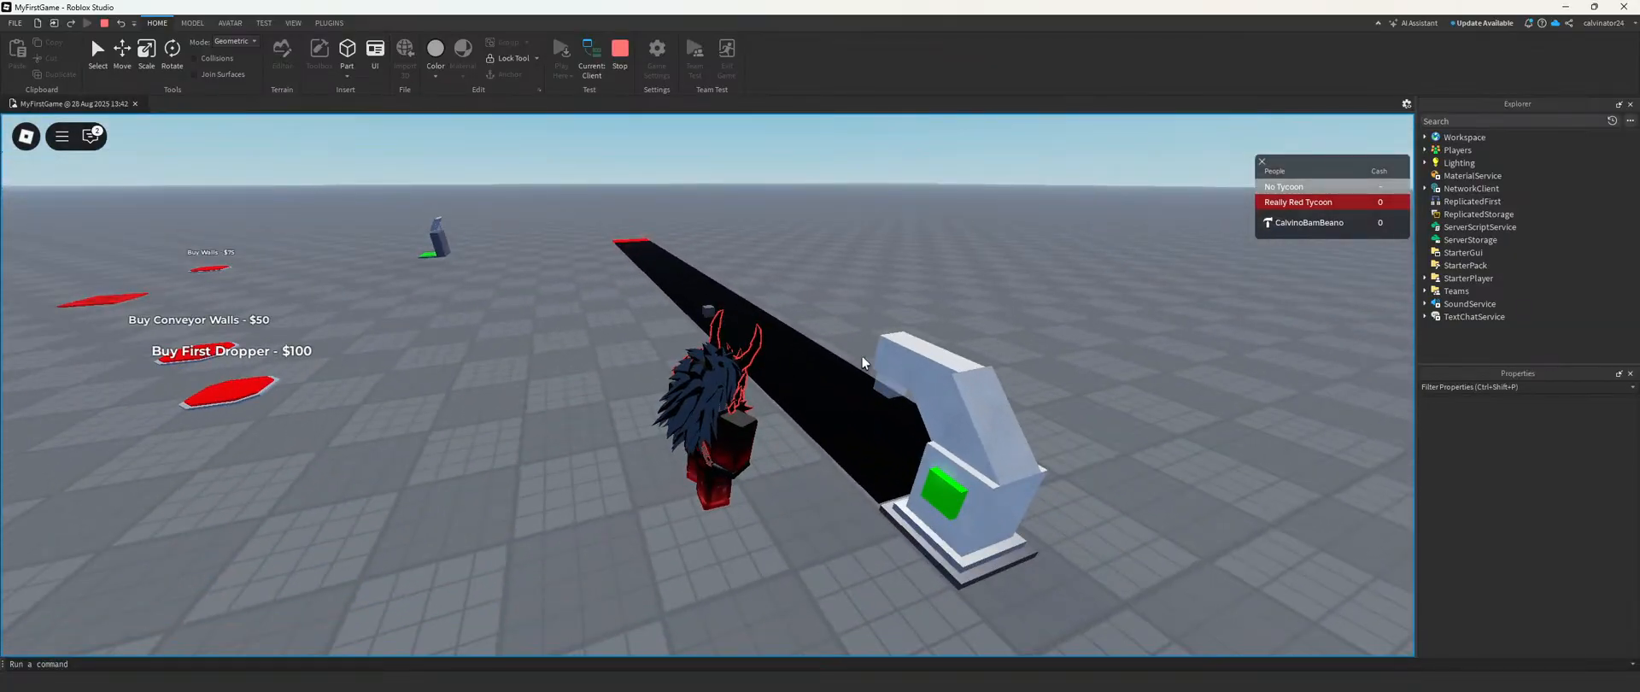
key(w)
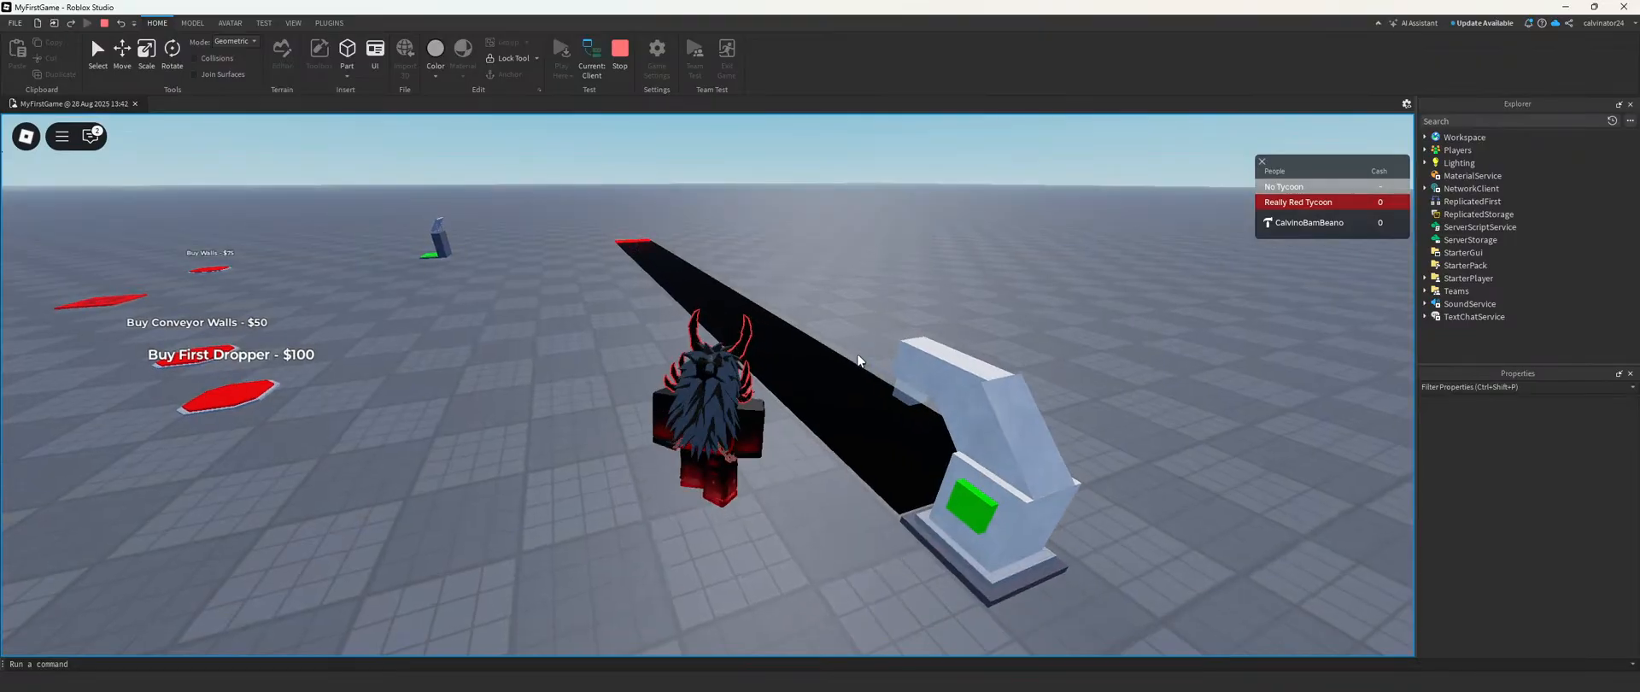
Step: Walk the character back to the purchase pads and buy the tycoon's floor and walls
key(a)
right_drag(641, 384, 681, 328)
key(d)
key(w)
key(w)
key(w)
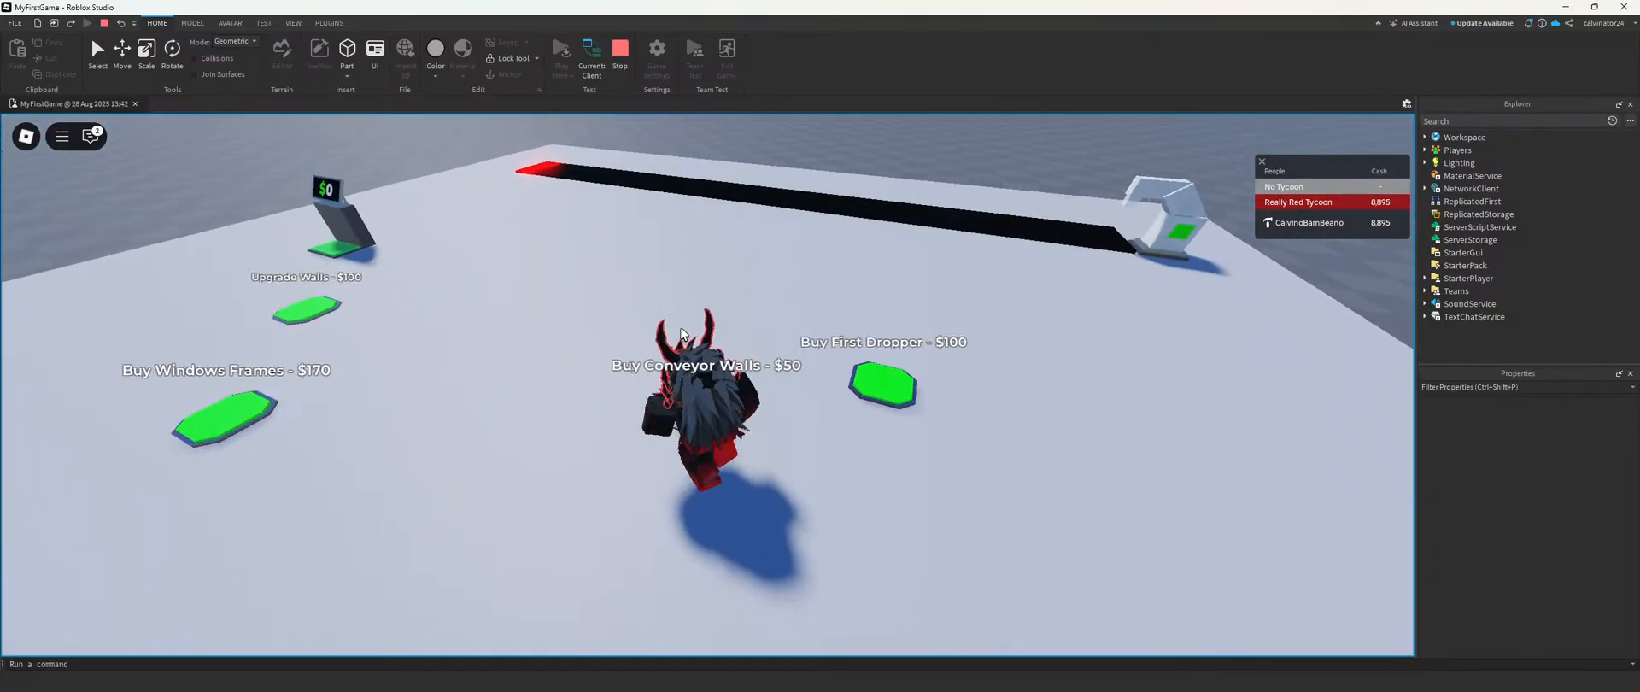
Step: Walk the character across the pads to buy the conveyor walls, the first dropper and the second dropper
key(d)
key(w)
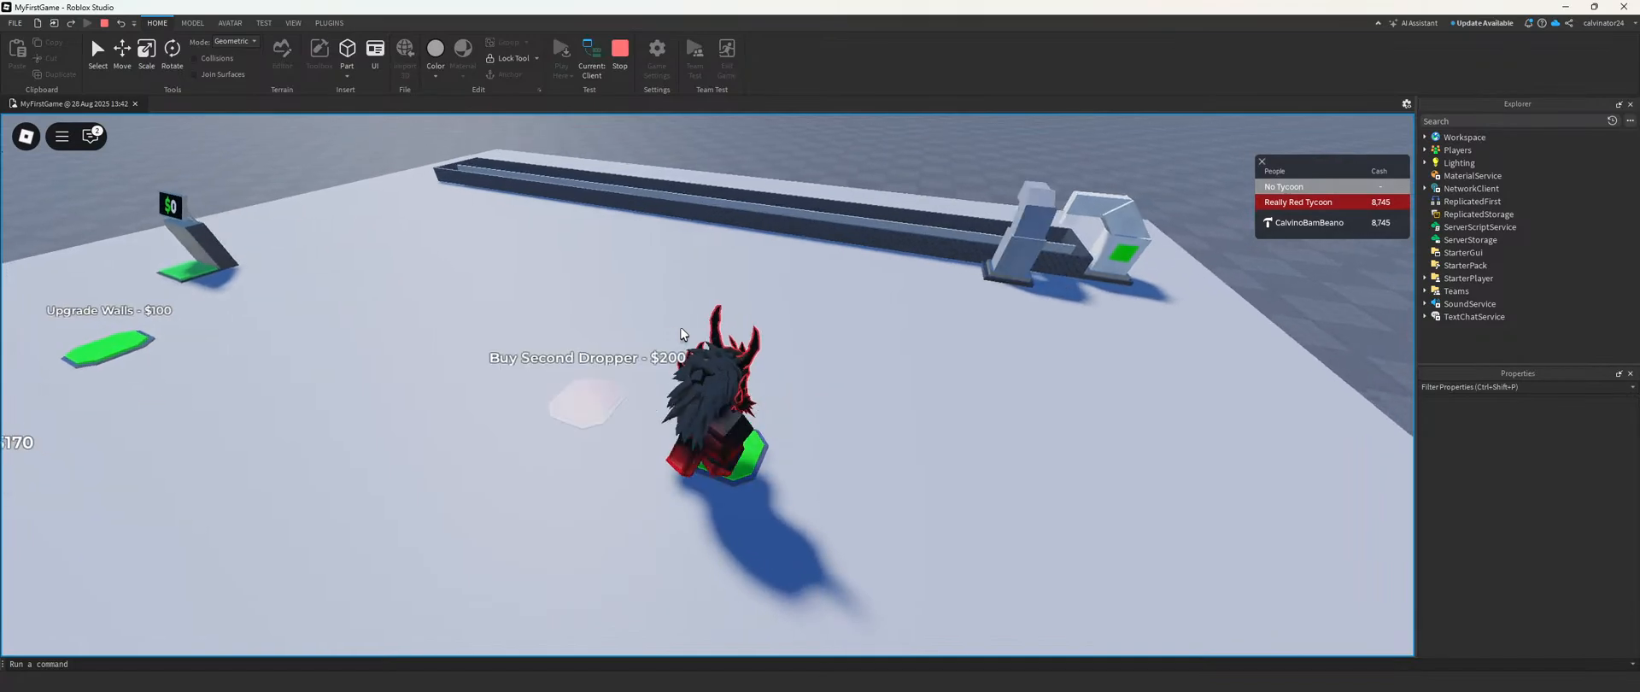
key(a)
key(w)
Step: Buy both upgraders and the $900 third dropper by walking over their pads
key(w)
right_drag(681, 328, 681, 328)
key(a)
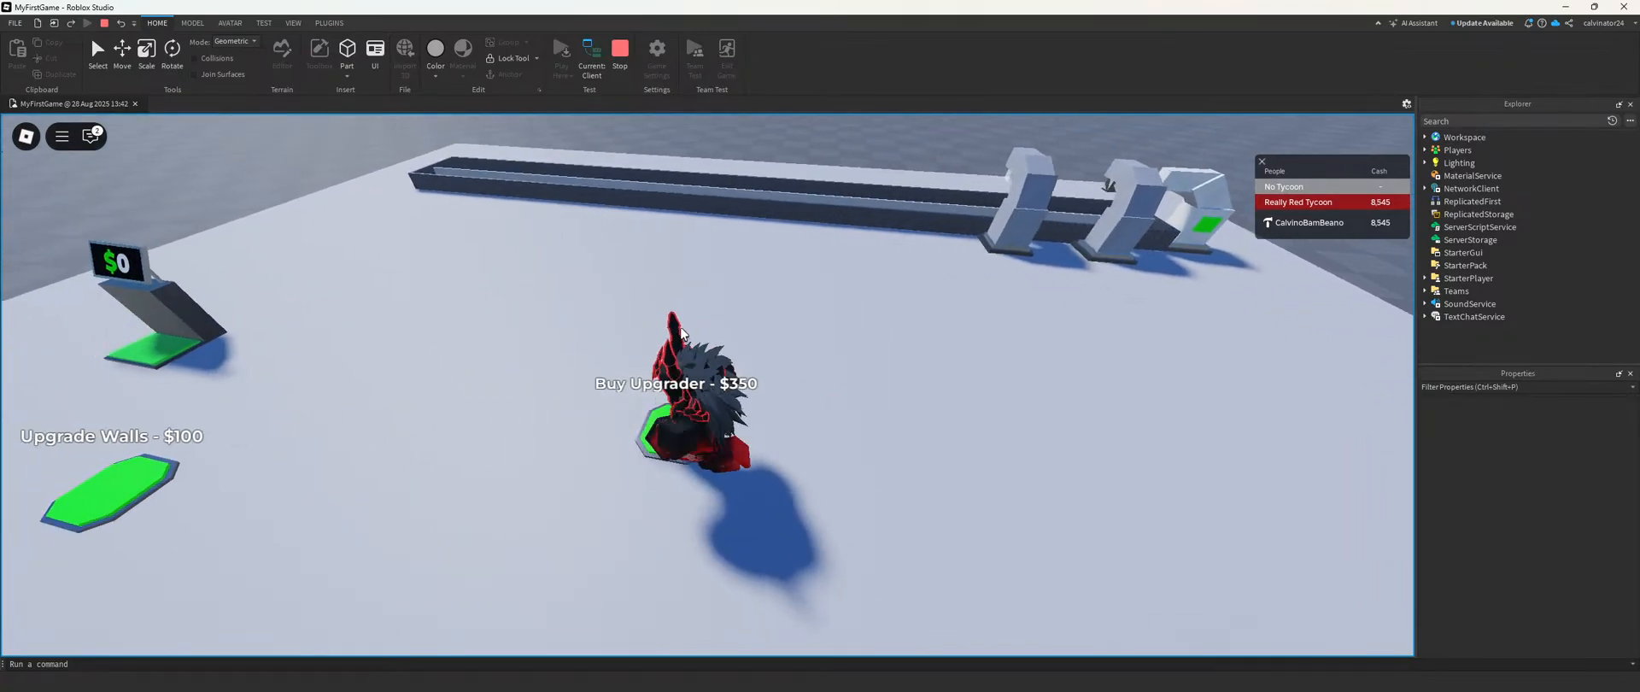
key(a)
key(w)
key(a)
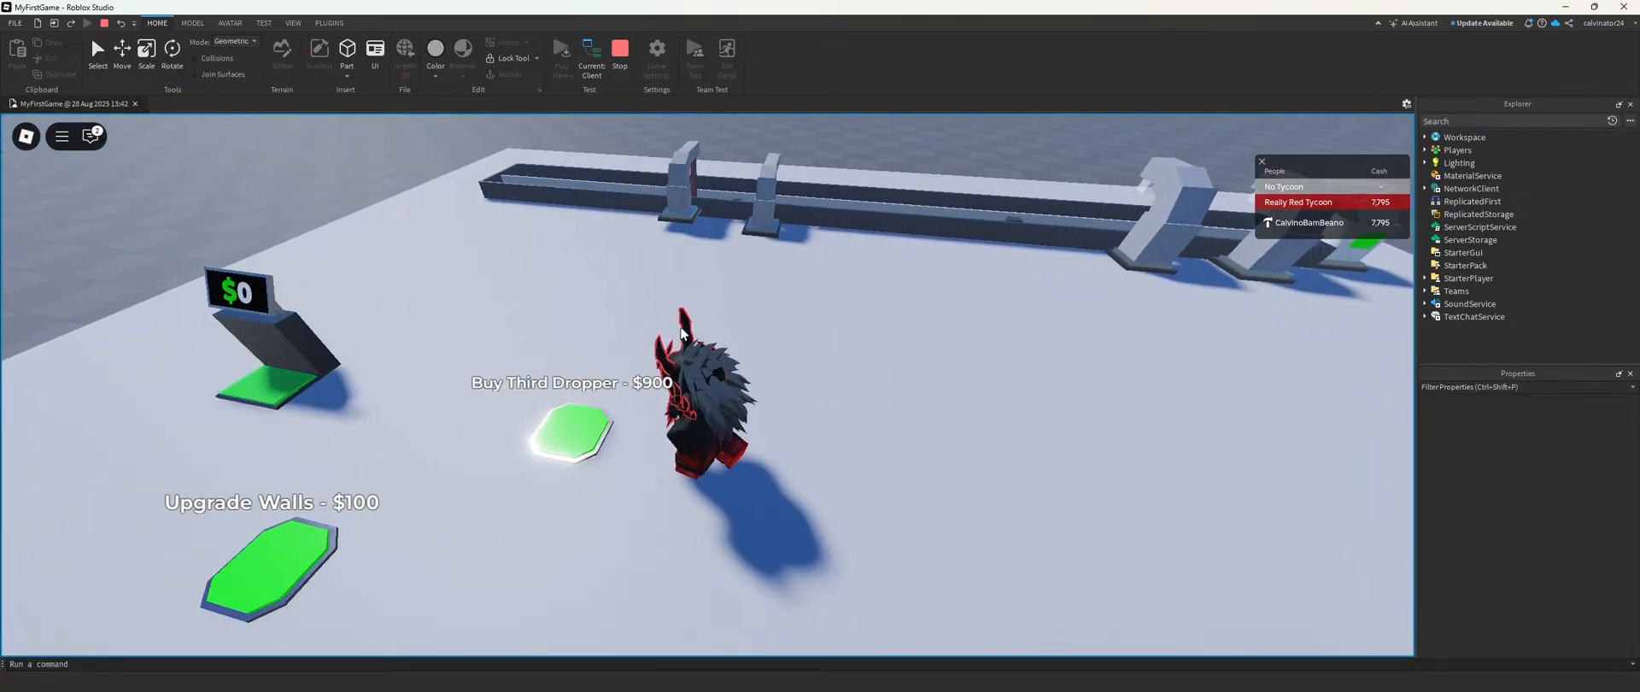
key(w)
key(d)
right_drag(681, 328, 682, 326)
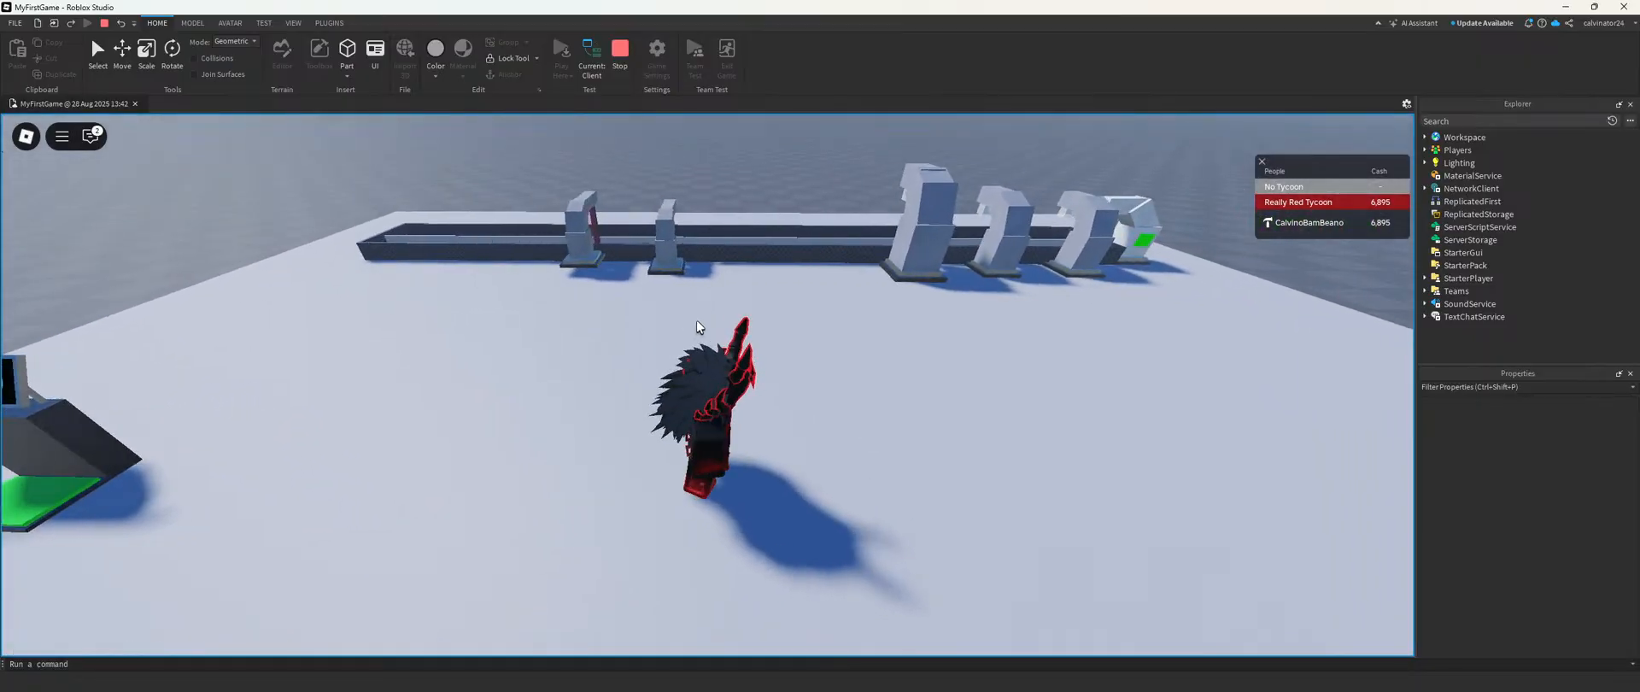
Step: Walk the character up to the conveyor to examine the purchased droppers and upgraders, and stop the playtest
key(w)
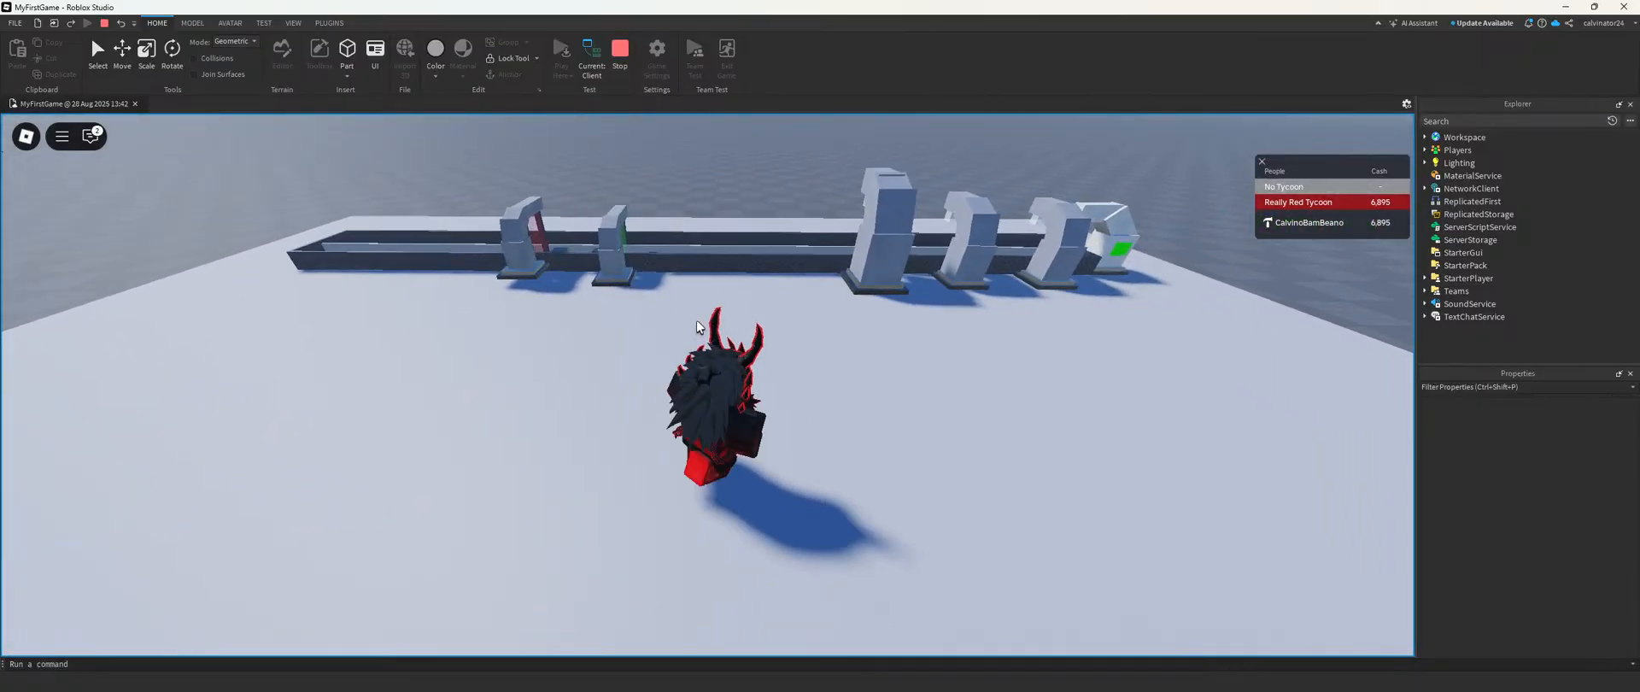
key(w)
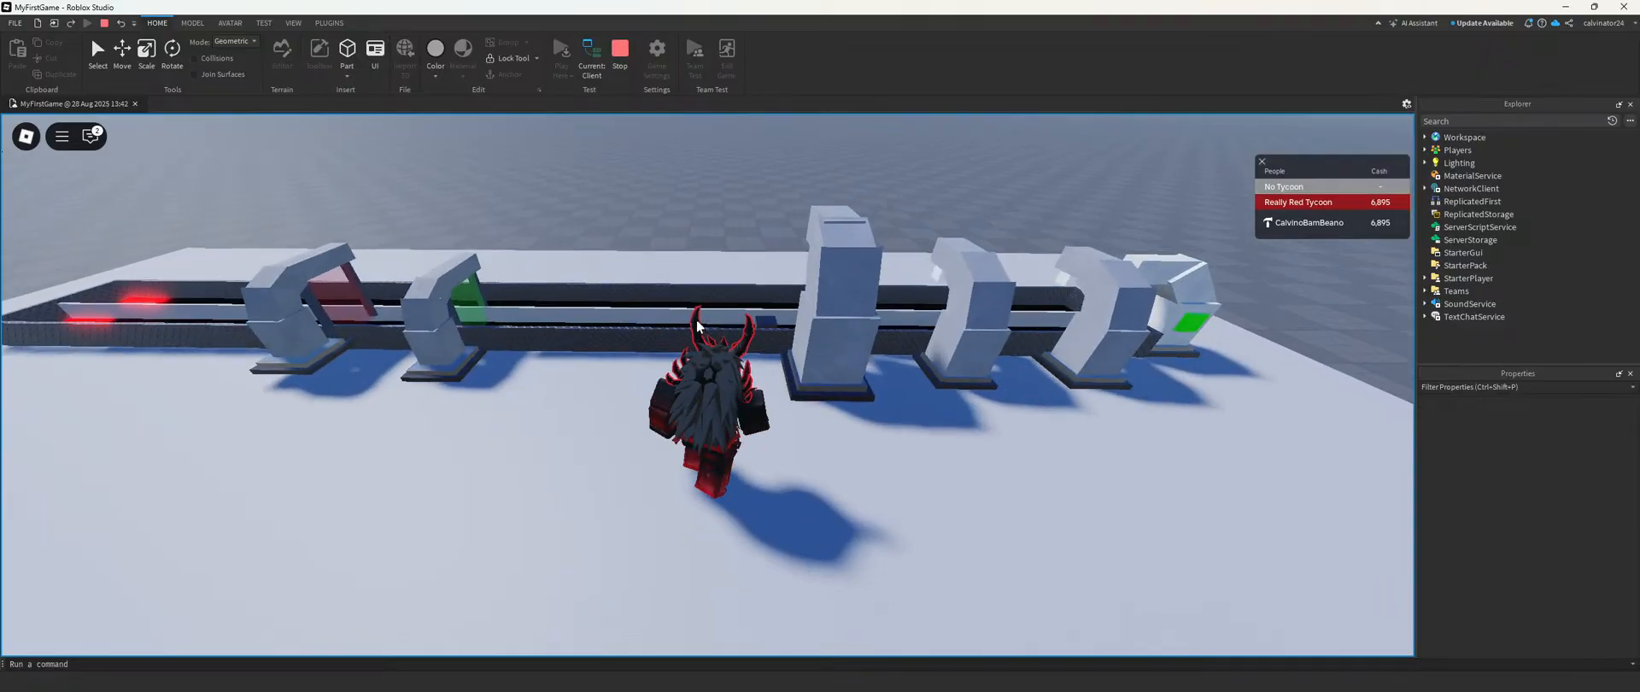
key(a)
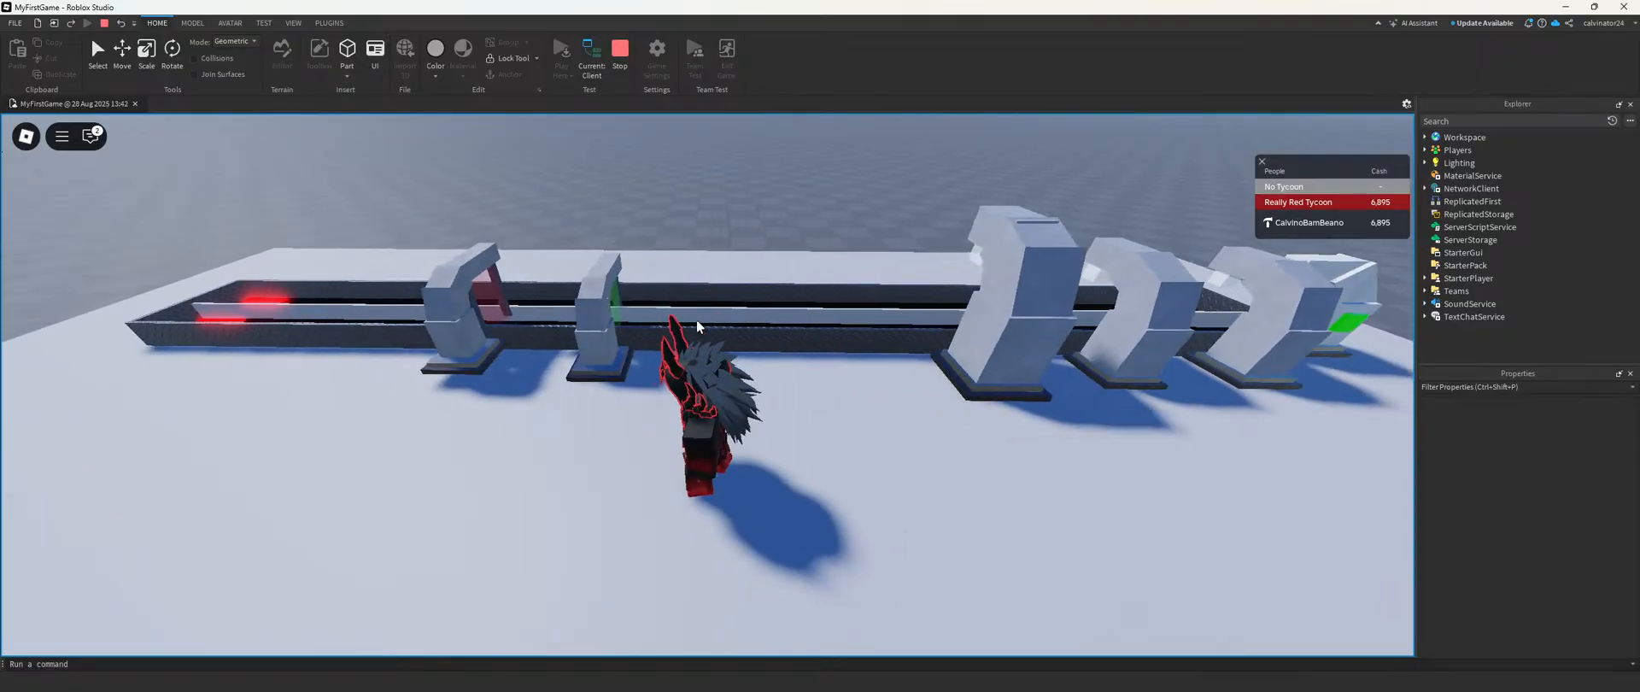
key(w)
right_drag(697, 327, 720, 321)
key(w)
key(a)
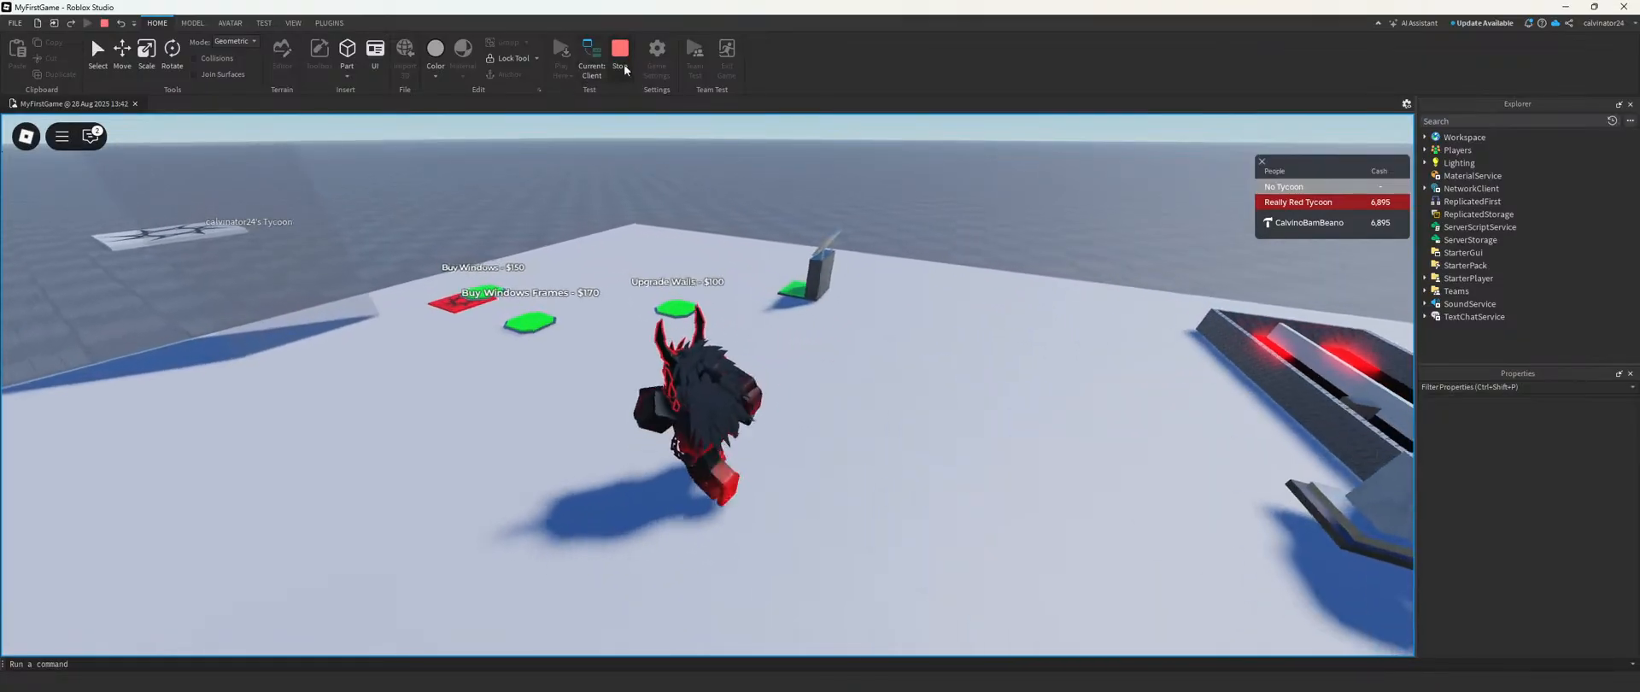
click(620, 52)
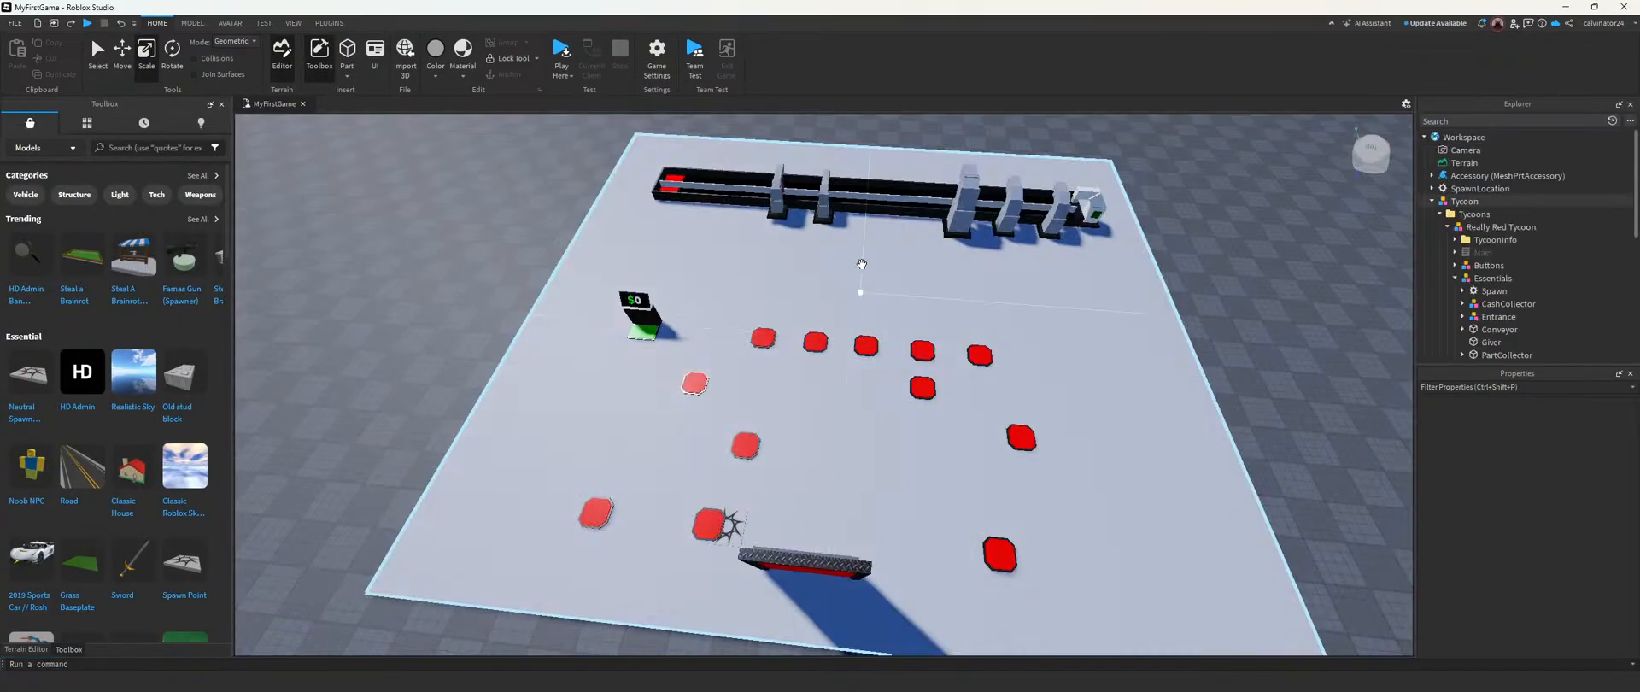
Step: Examine the droppers at the conveyor's start, the full conveyor from above and the layout of the purchase buttons
right_drag(812, 344, 810, 342)
key(w)
key(w)
key(a)
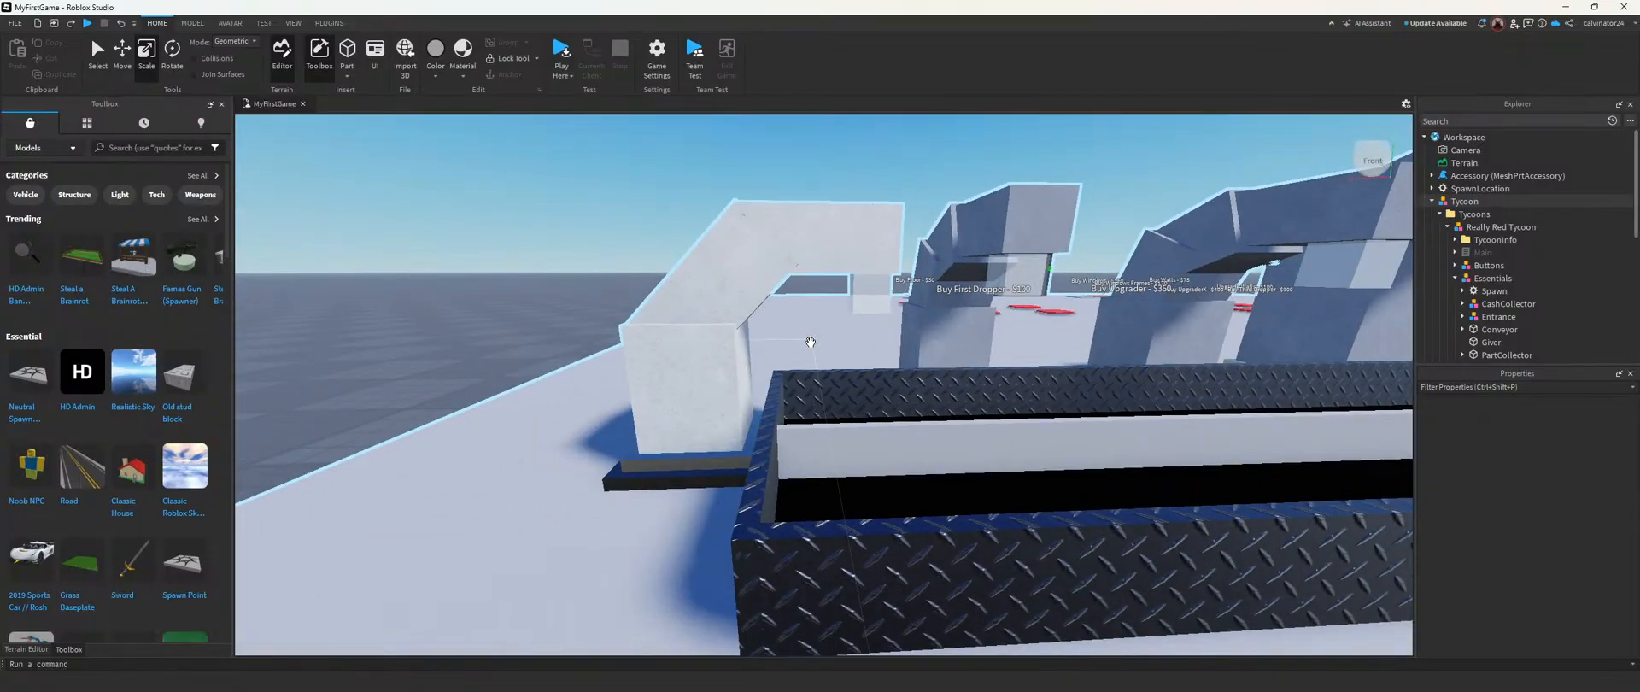
key(s)
key(w)
right_drag(788, 270, 787, 268)
key(s)
key(s)
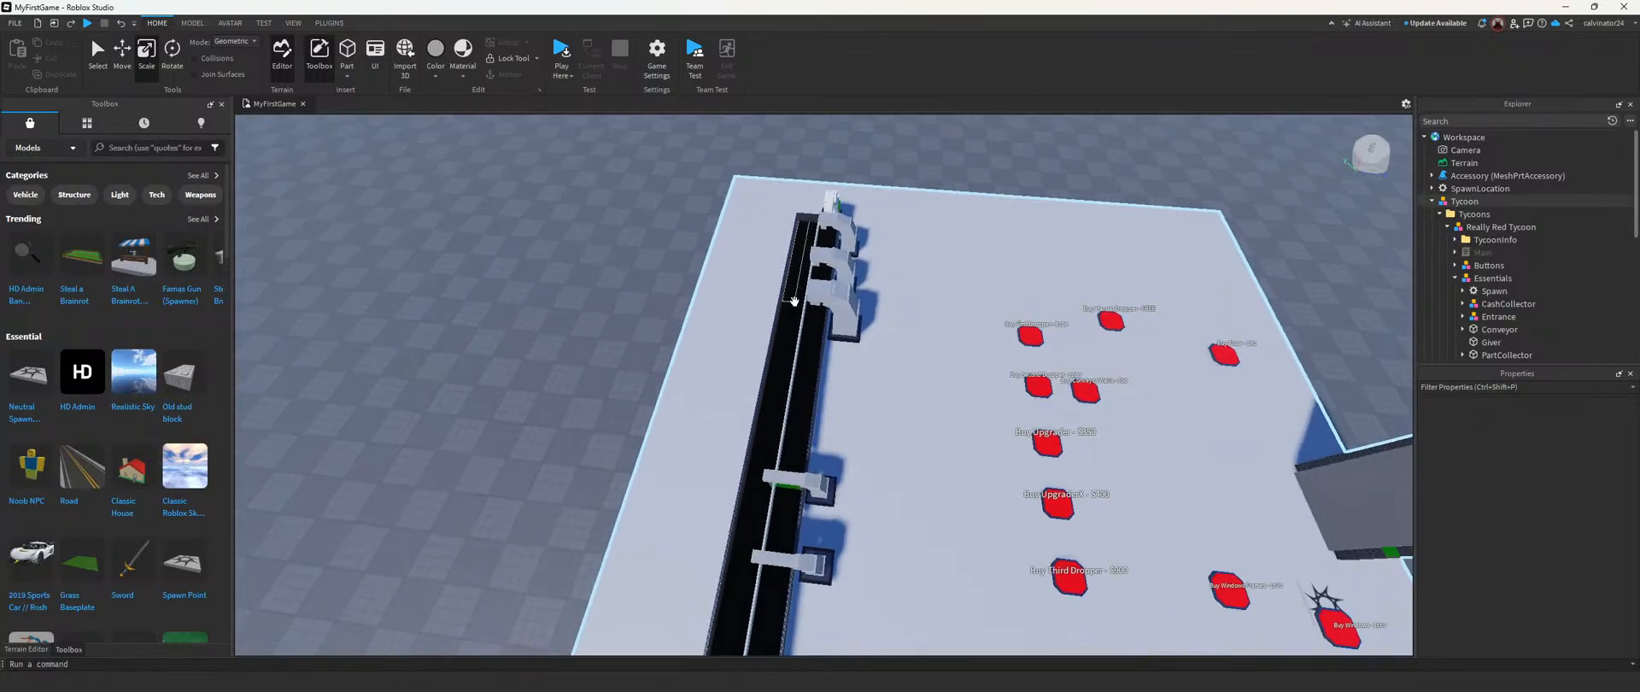
key(d)
key(d)
right_drag(1044, 316, 1044, 314)
key(w)
Step: Set the Dependency value of the Buy Third Dropper - $900 button to Dropper2
click(1457, 279)
click(1455, 266)
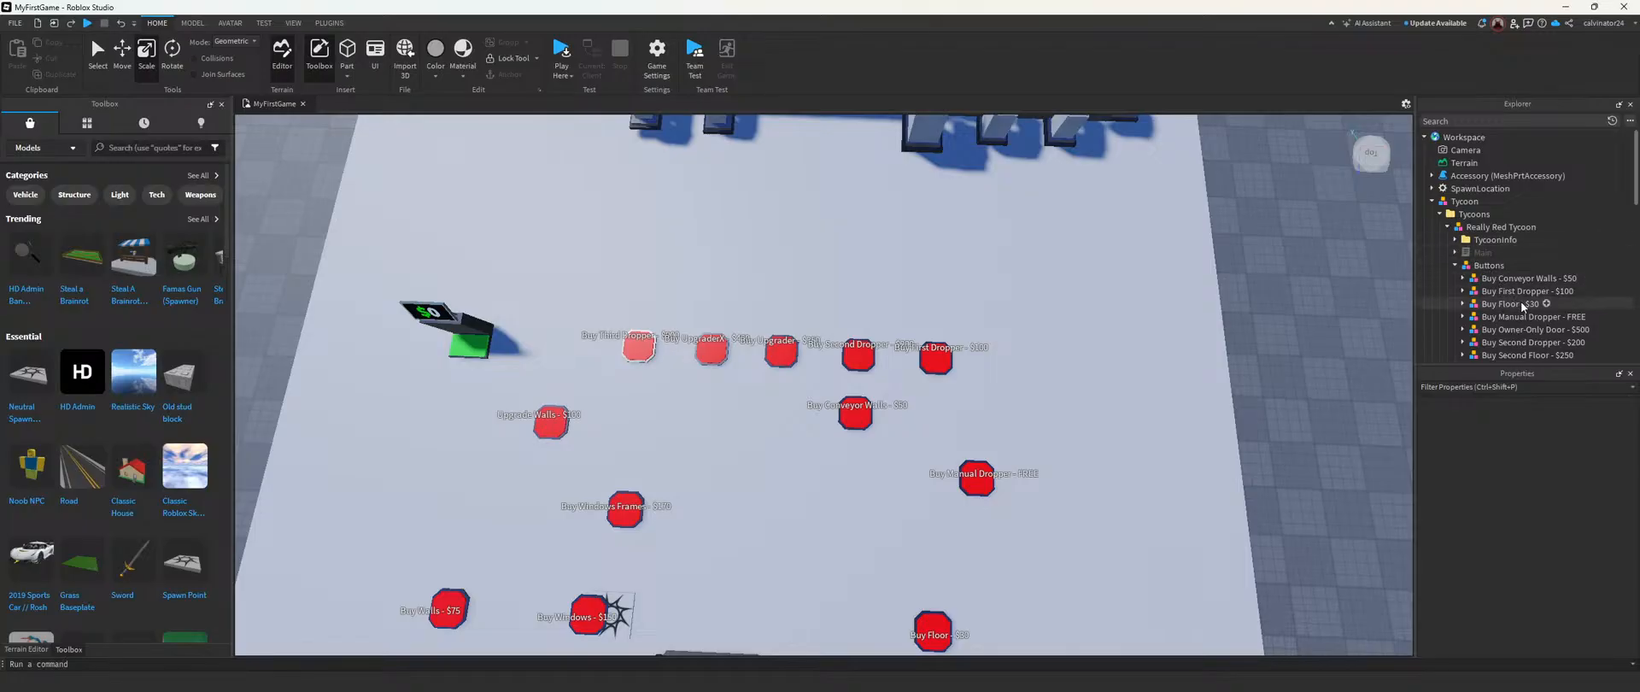
scroll(1523, 307, down, 1)
click(1523, 330)
scroll(1512, 324, down, 1)
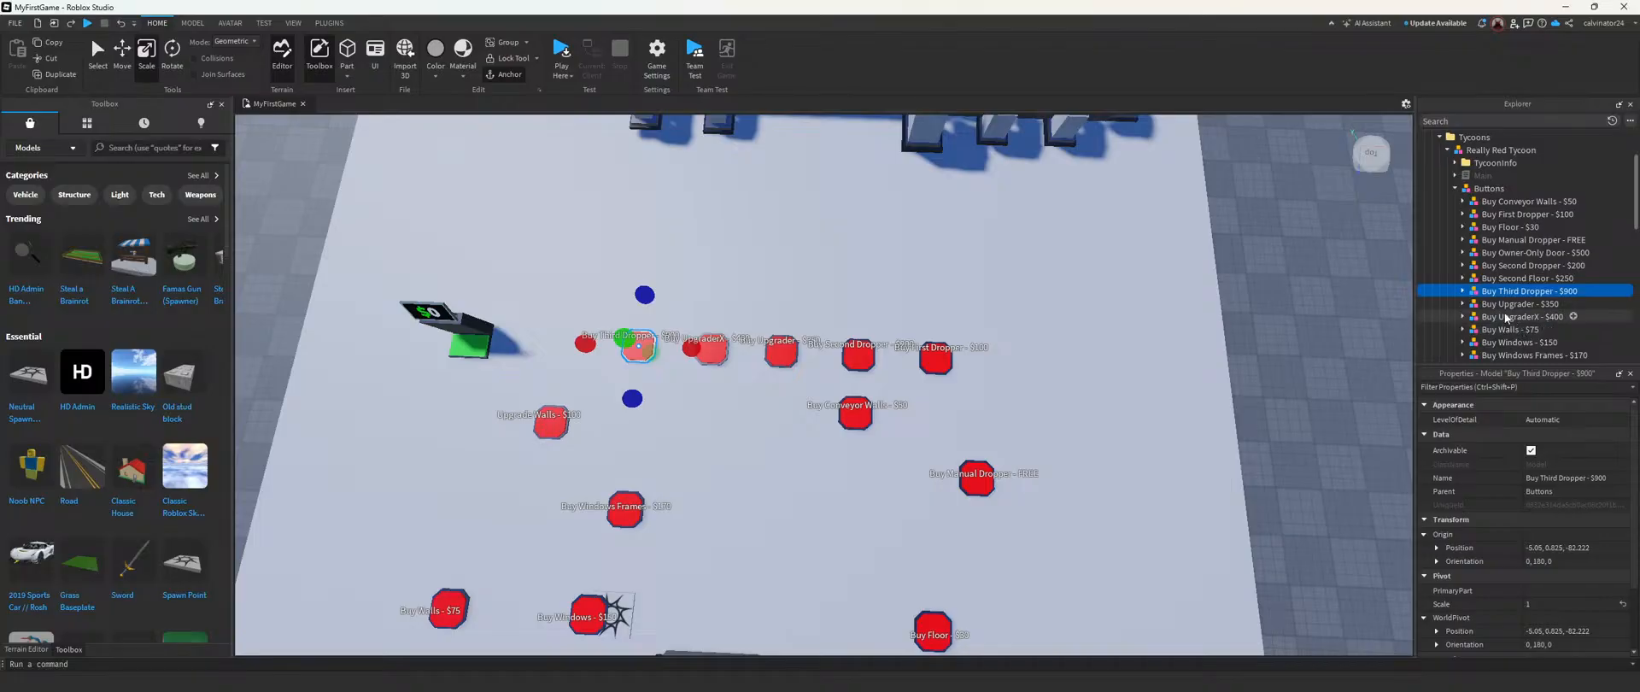
click(1513, 317)
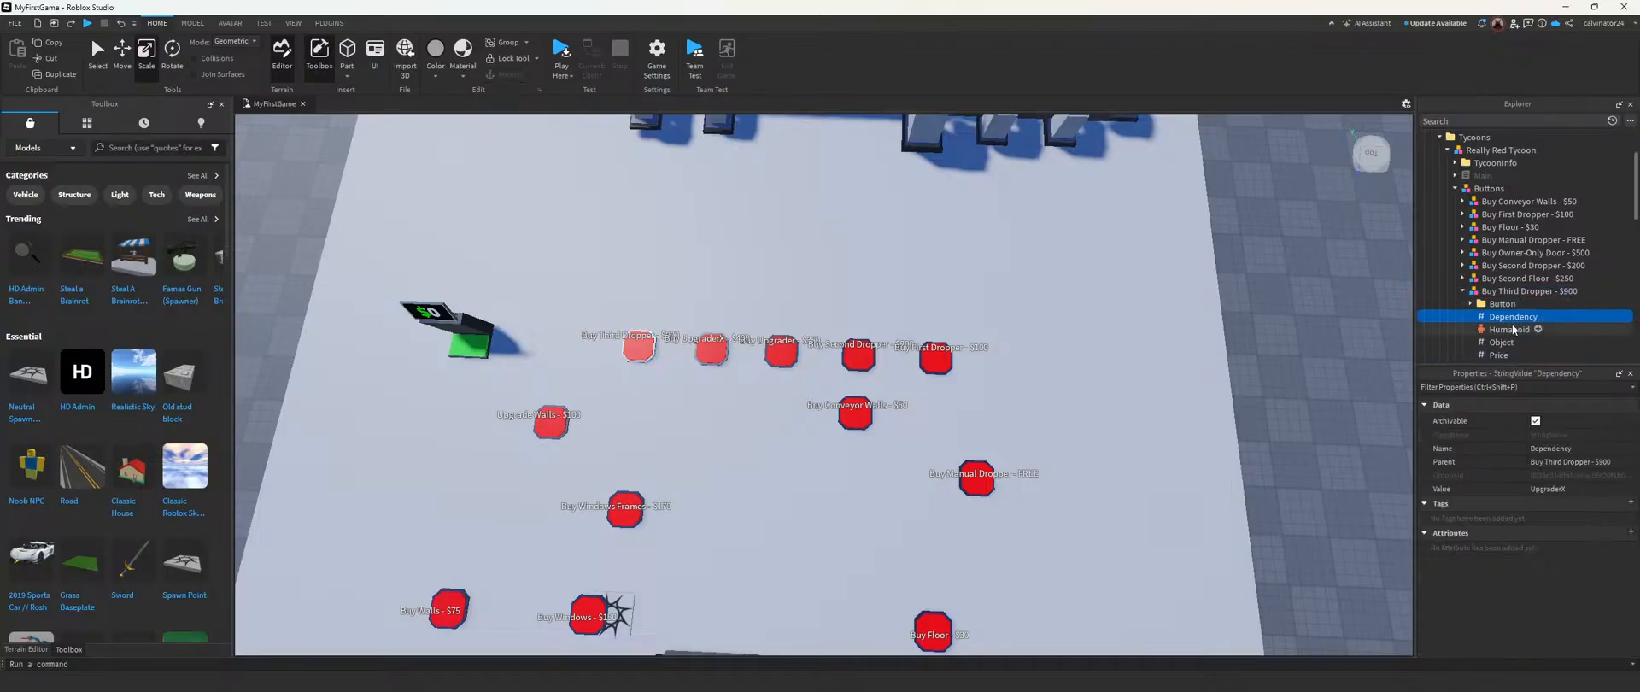
right_drag(1180, 329, 1172, 328)
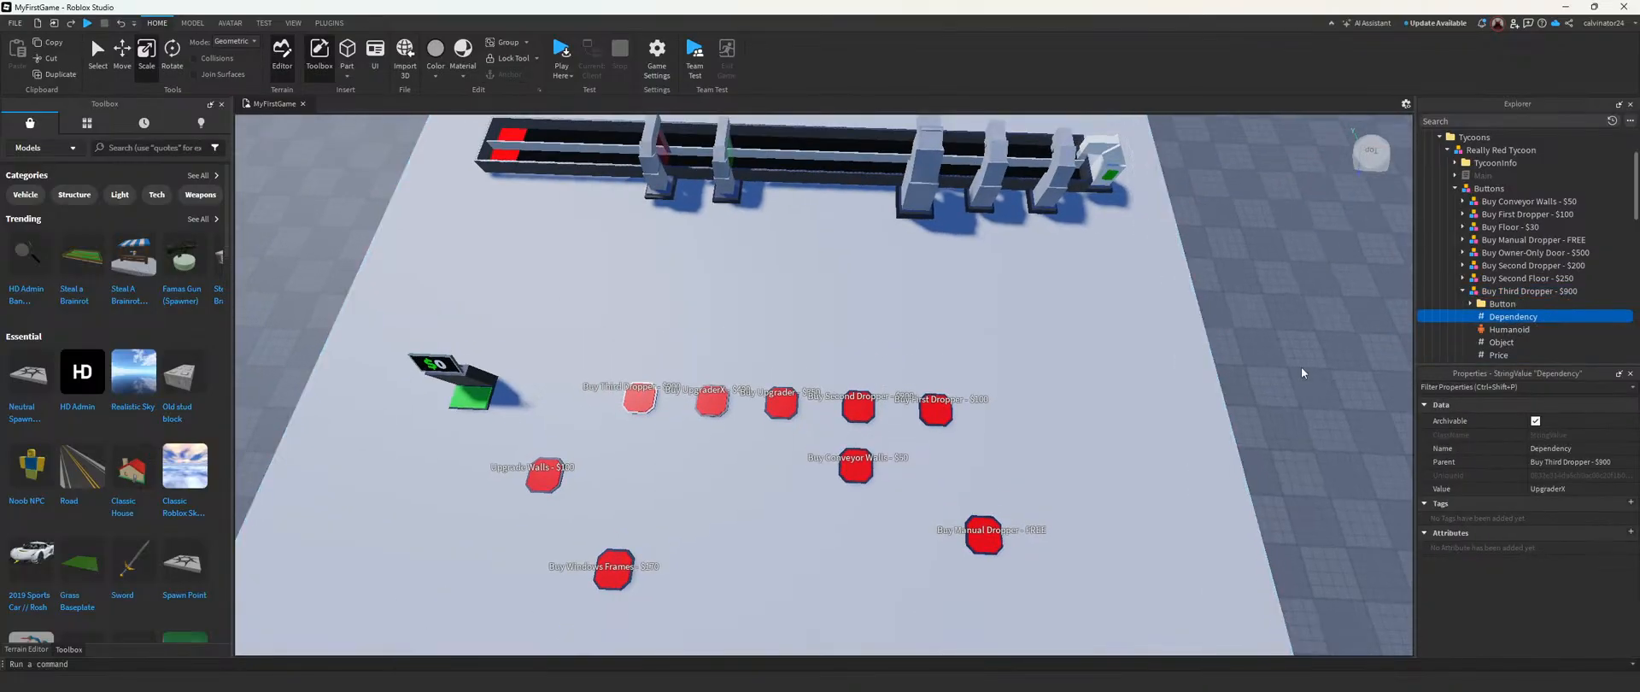
click(1580, 484)
key(BackSpace)
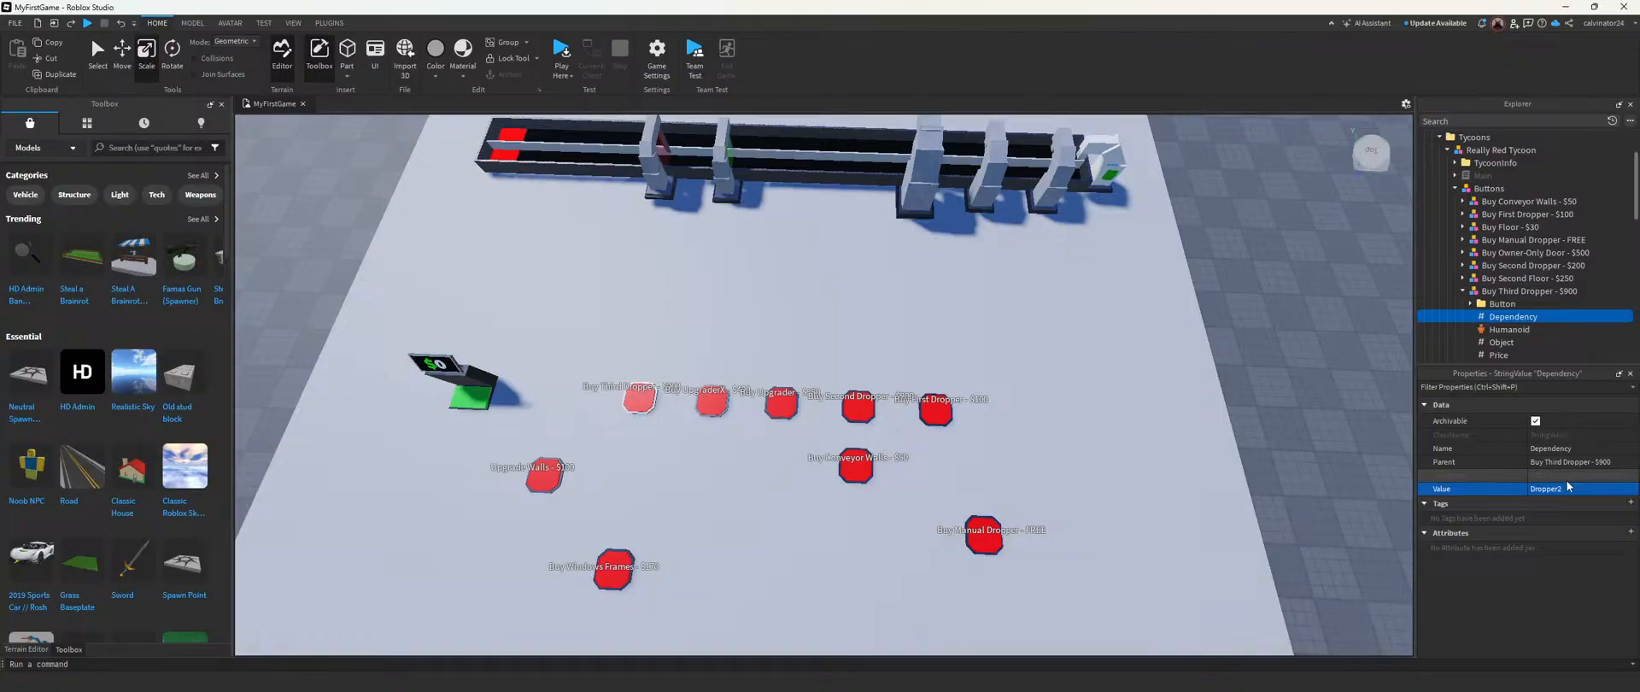
Step: Select the Dropper2 model in Purchases to check its name against the dependency
scroll(1525, 292, down, 5)
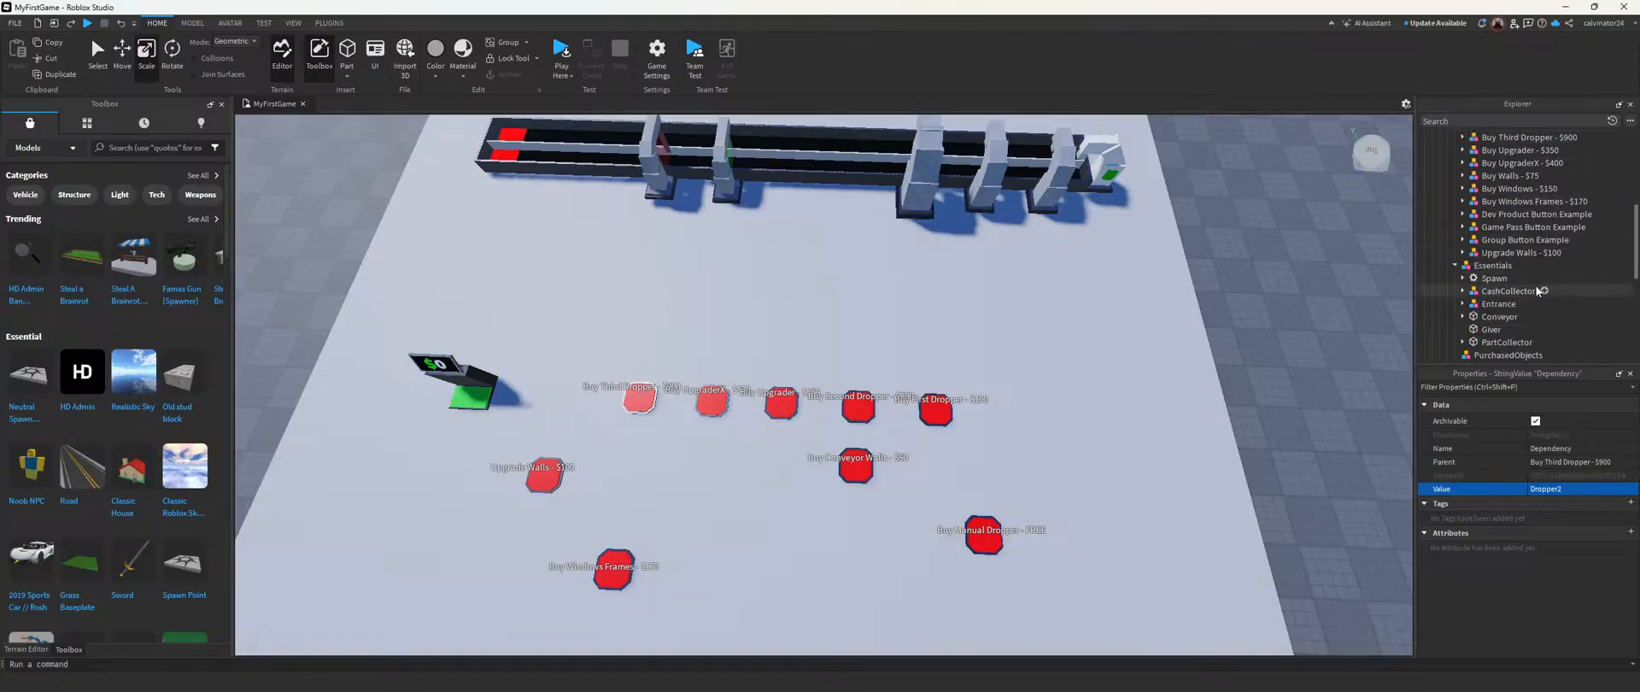
scroll(1497, 291, down, 3)
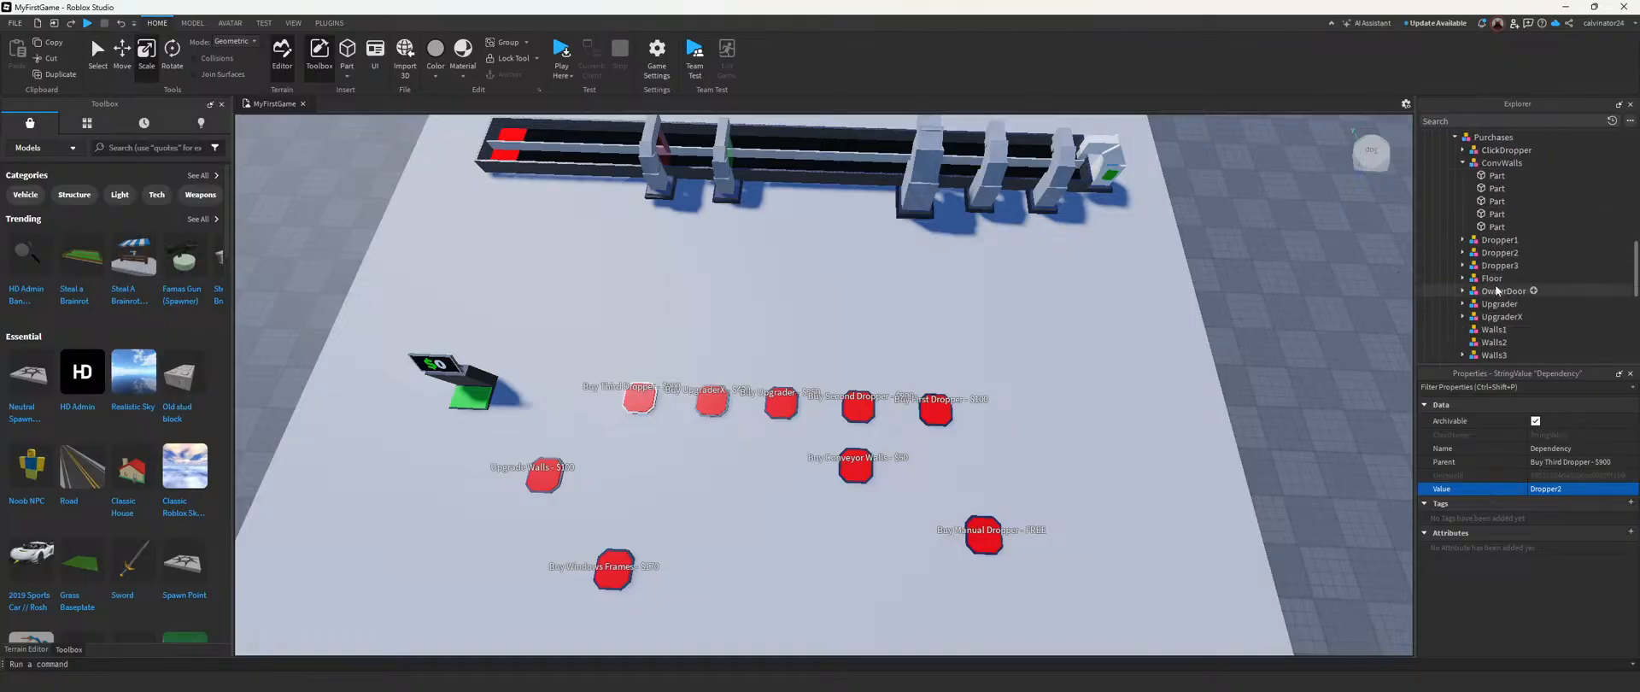
click(1498, 252)
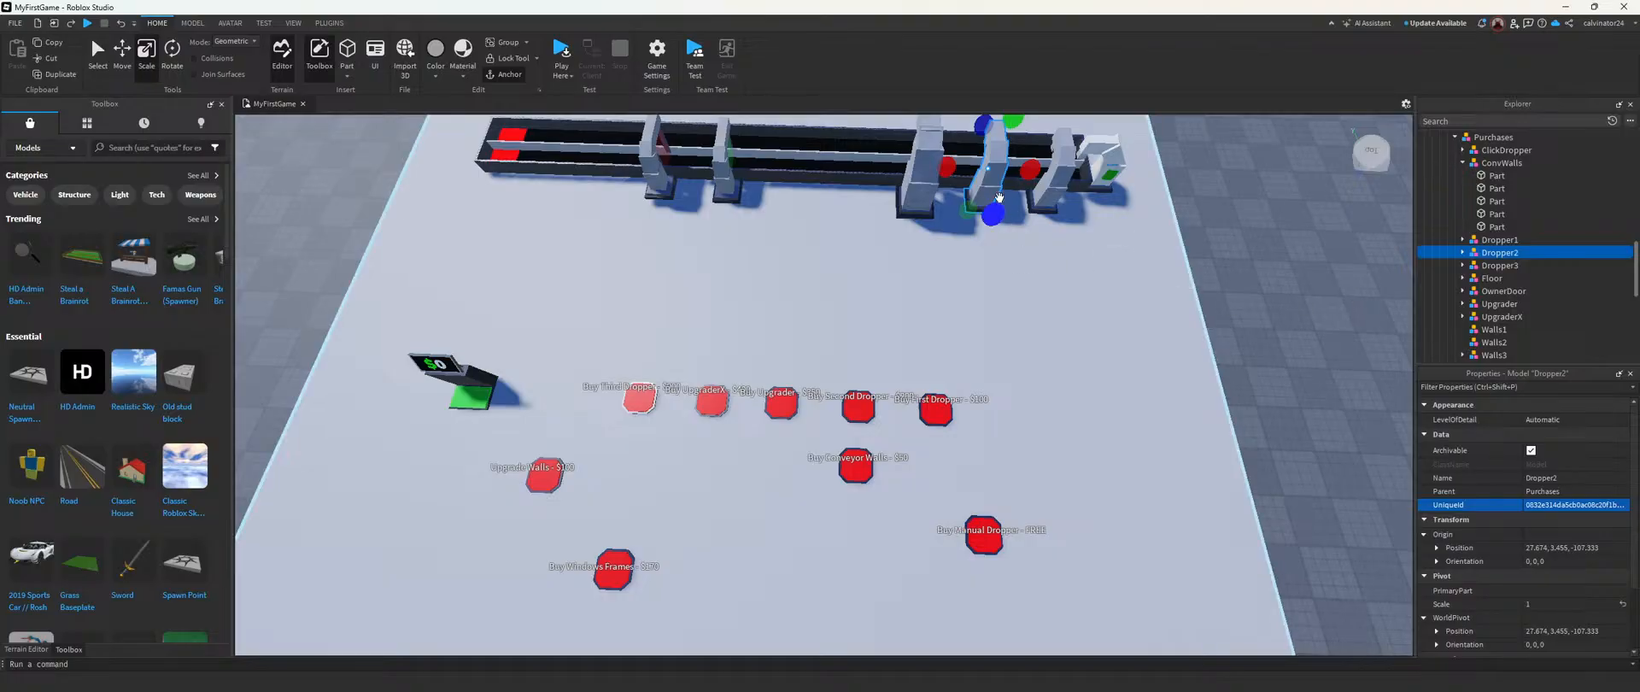
Step: Start a playtest, claim the Really Red Tycoon and buy the free manual dropper
click(564, 57)
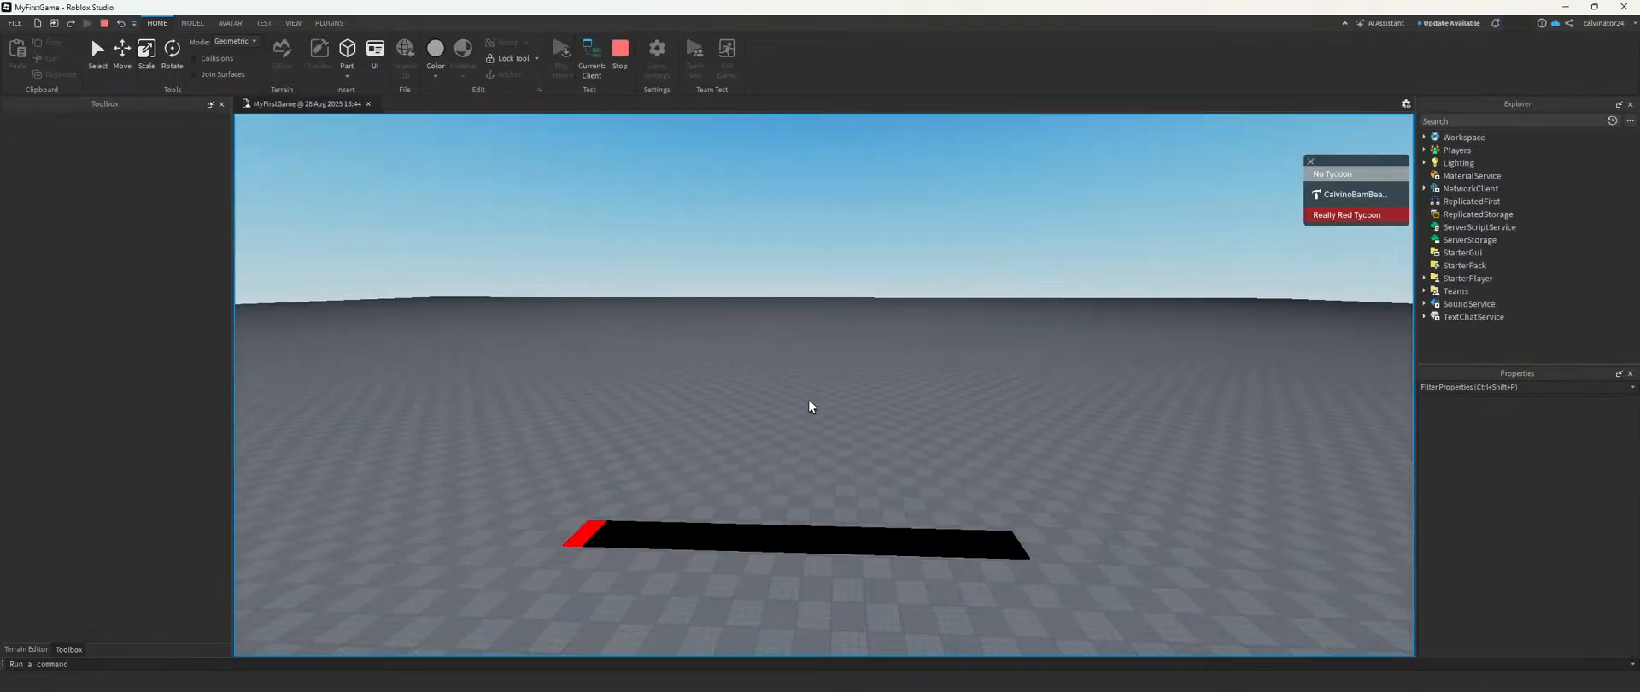
key(w)
right_drag(810, 398, 576, 399)
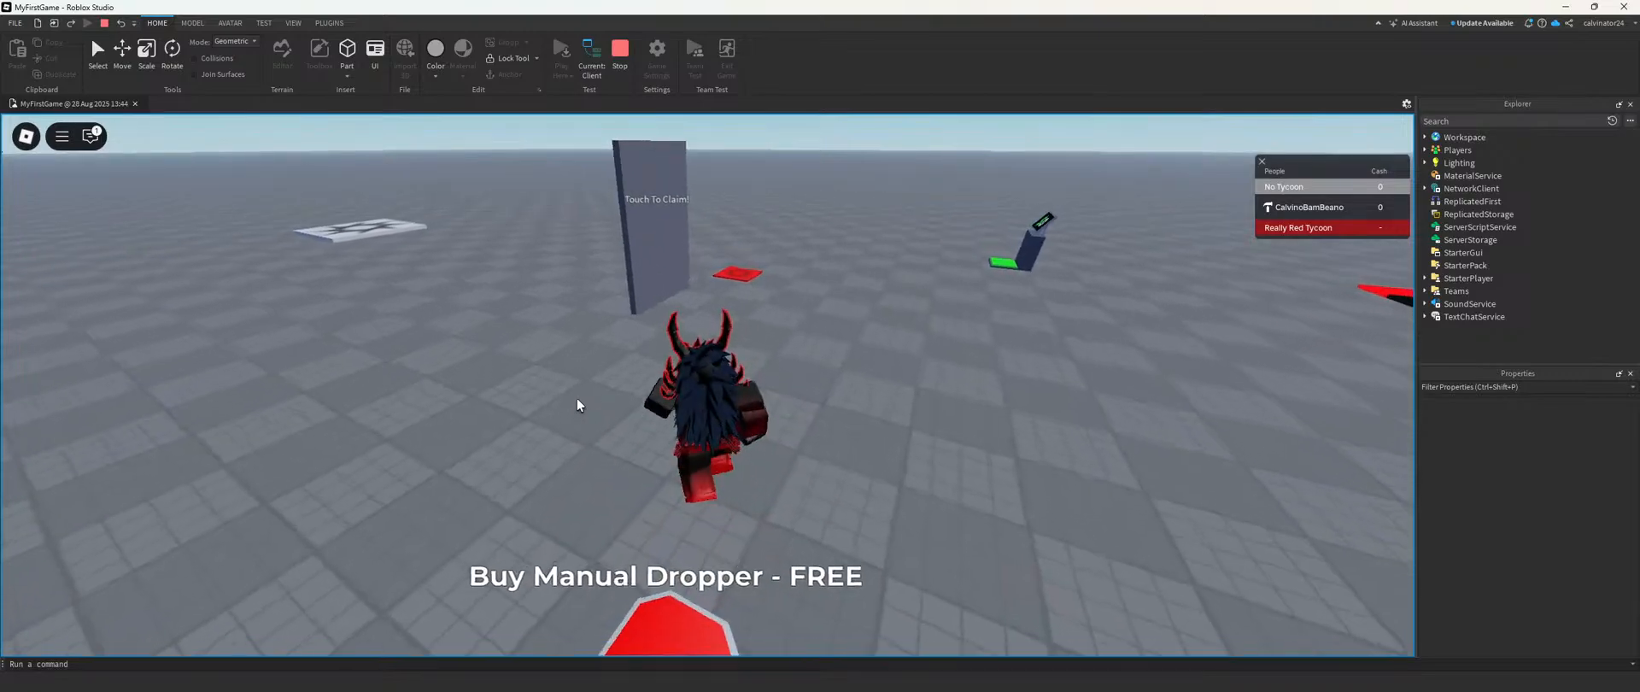
key(w)
right_drag(707, 357, 707, 358)
key(w)
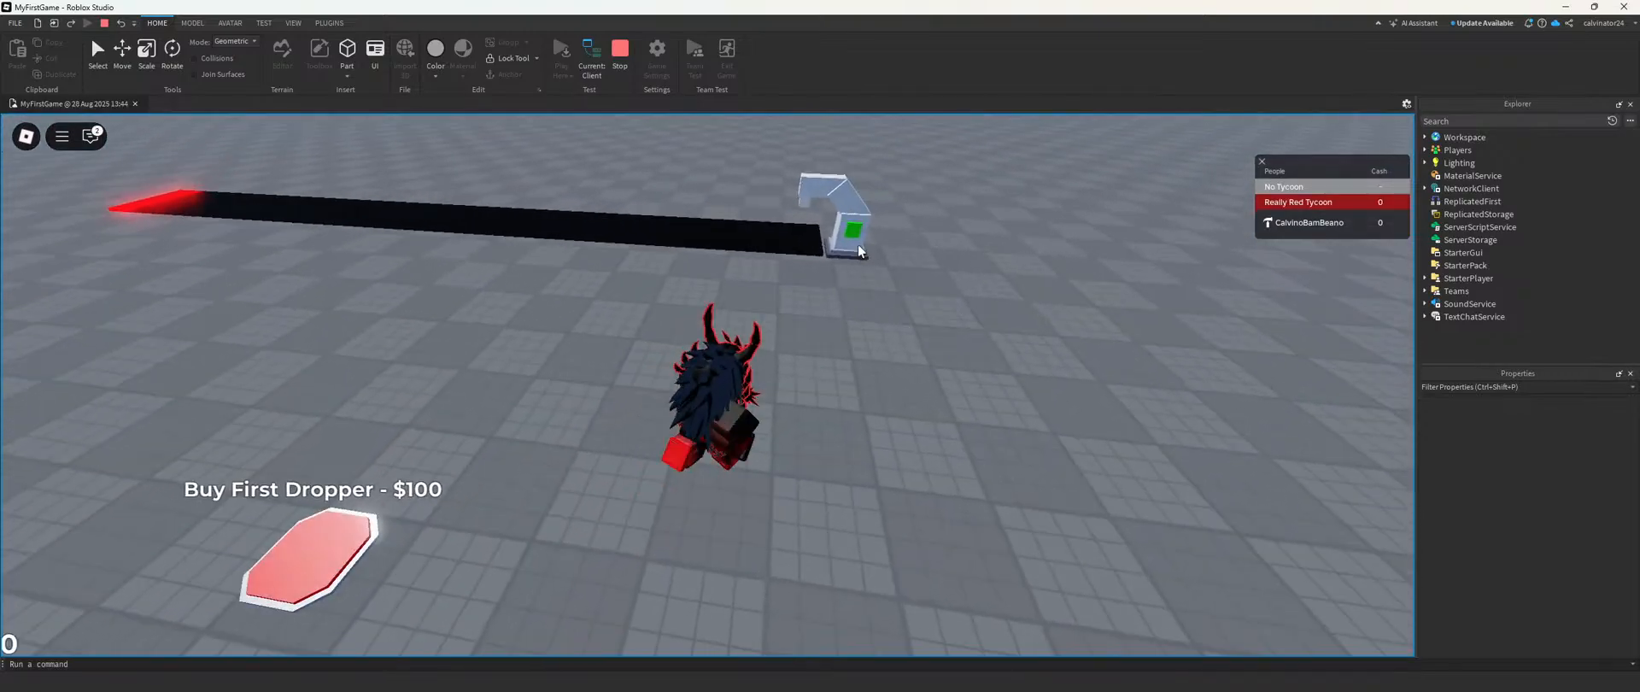
Step: Walk to the manual dropper, examine its green button and the unwalled conveyor up close, and stop the playtest
key(w)
right_drag(800, 310, 784, 309)
key(w)
key(w)
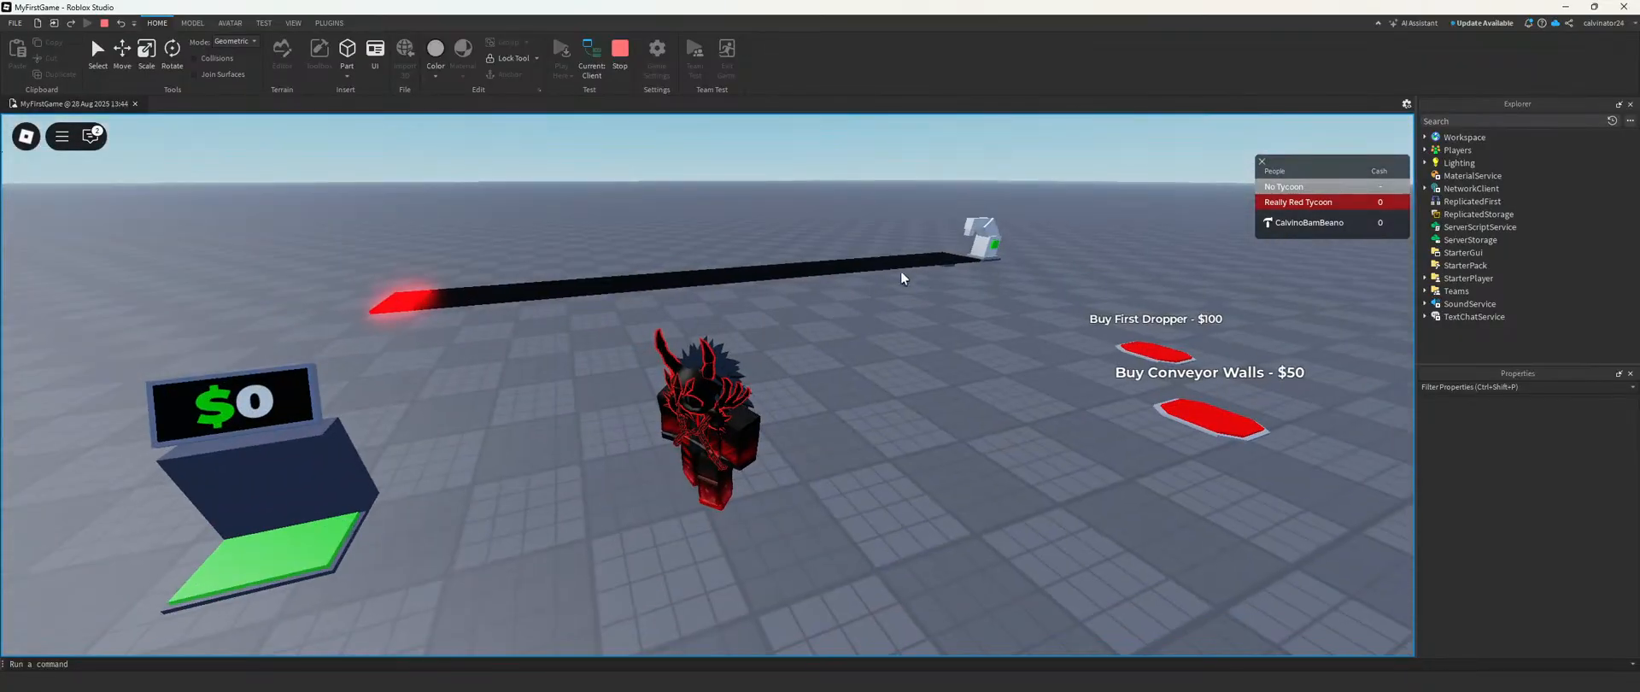
key(w)
key(w)
right_drag(962, 261, 964, 263)
scroll(963, 263, up, 4)
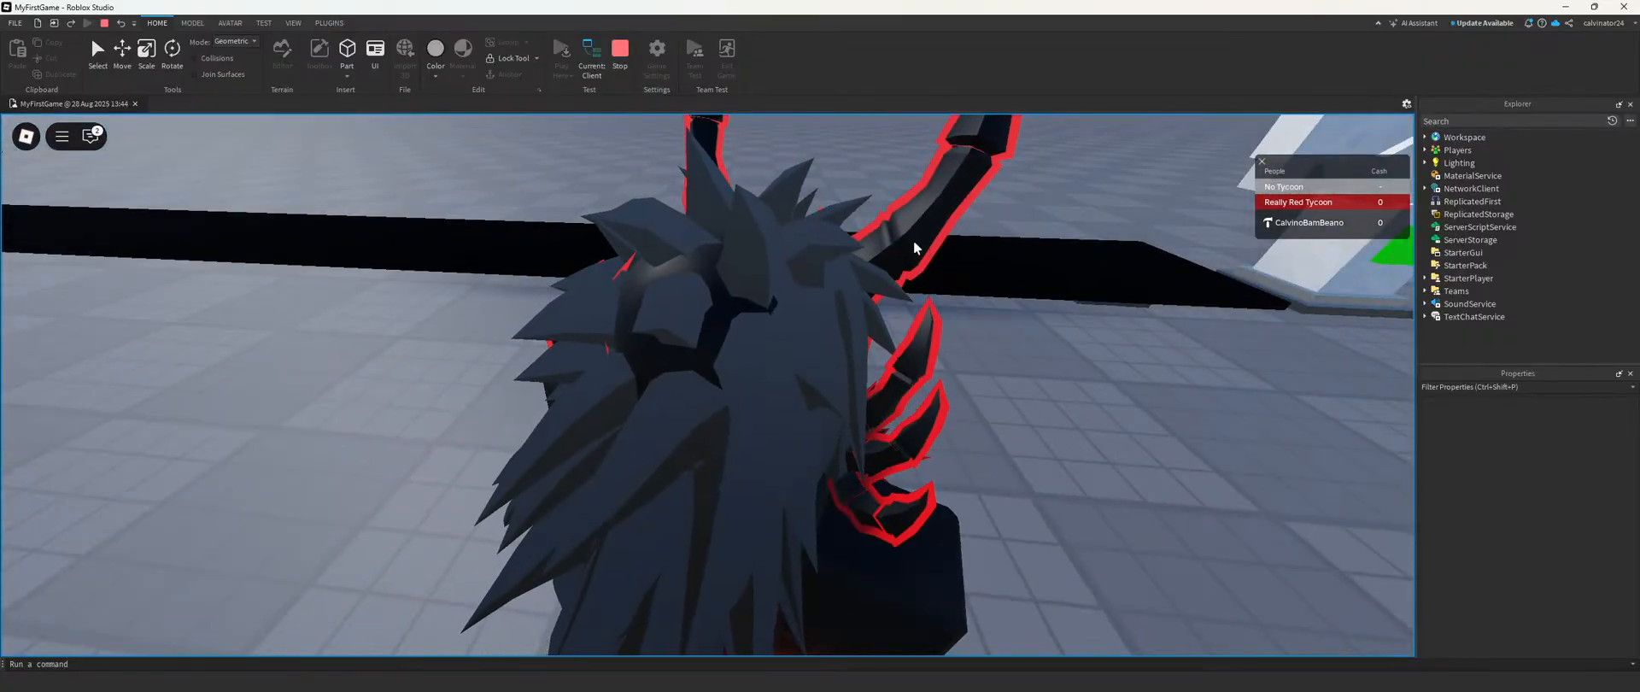
right_drag(941, 239, 965, 431)
scroll(941, 239, down, 5)
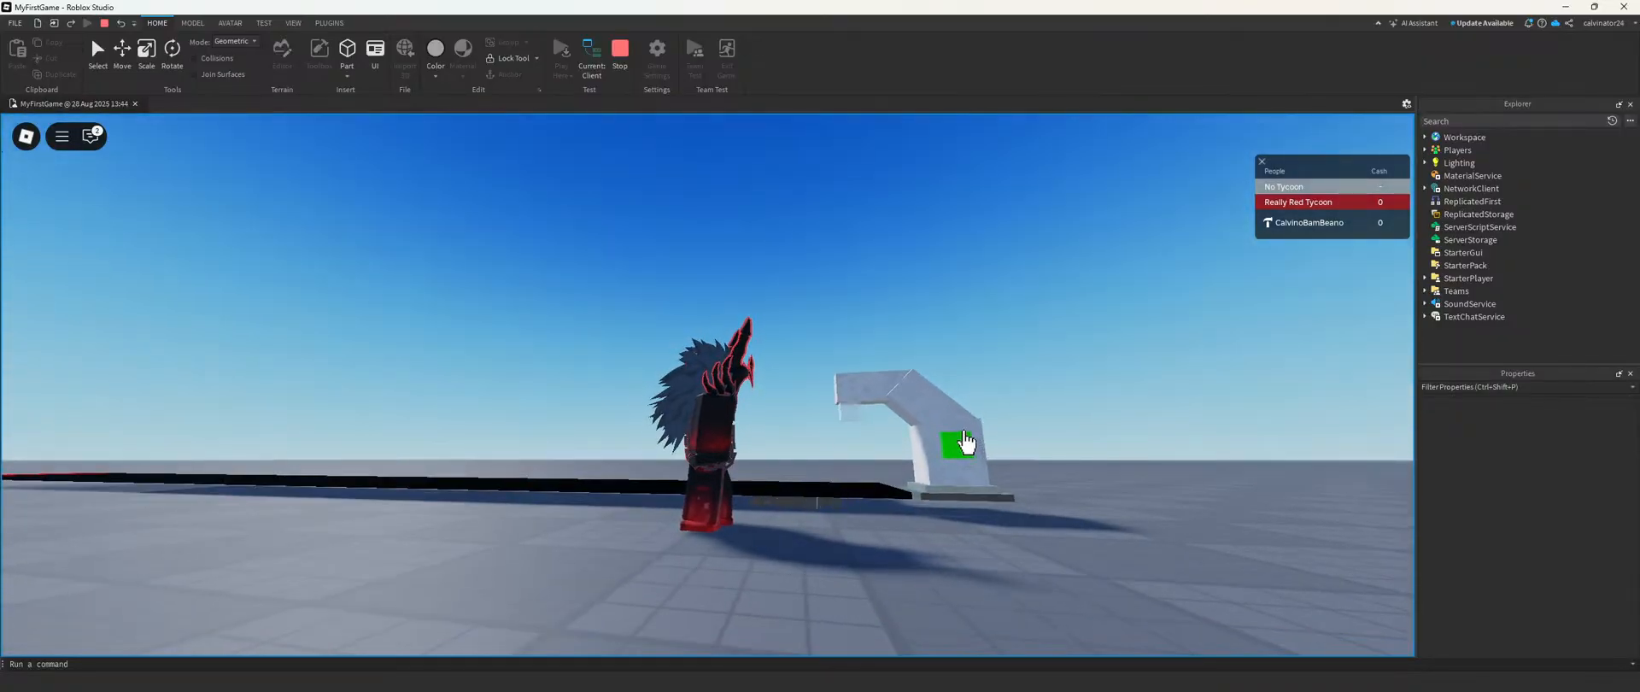
click(629, 64)
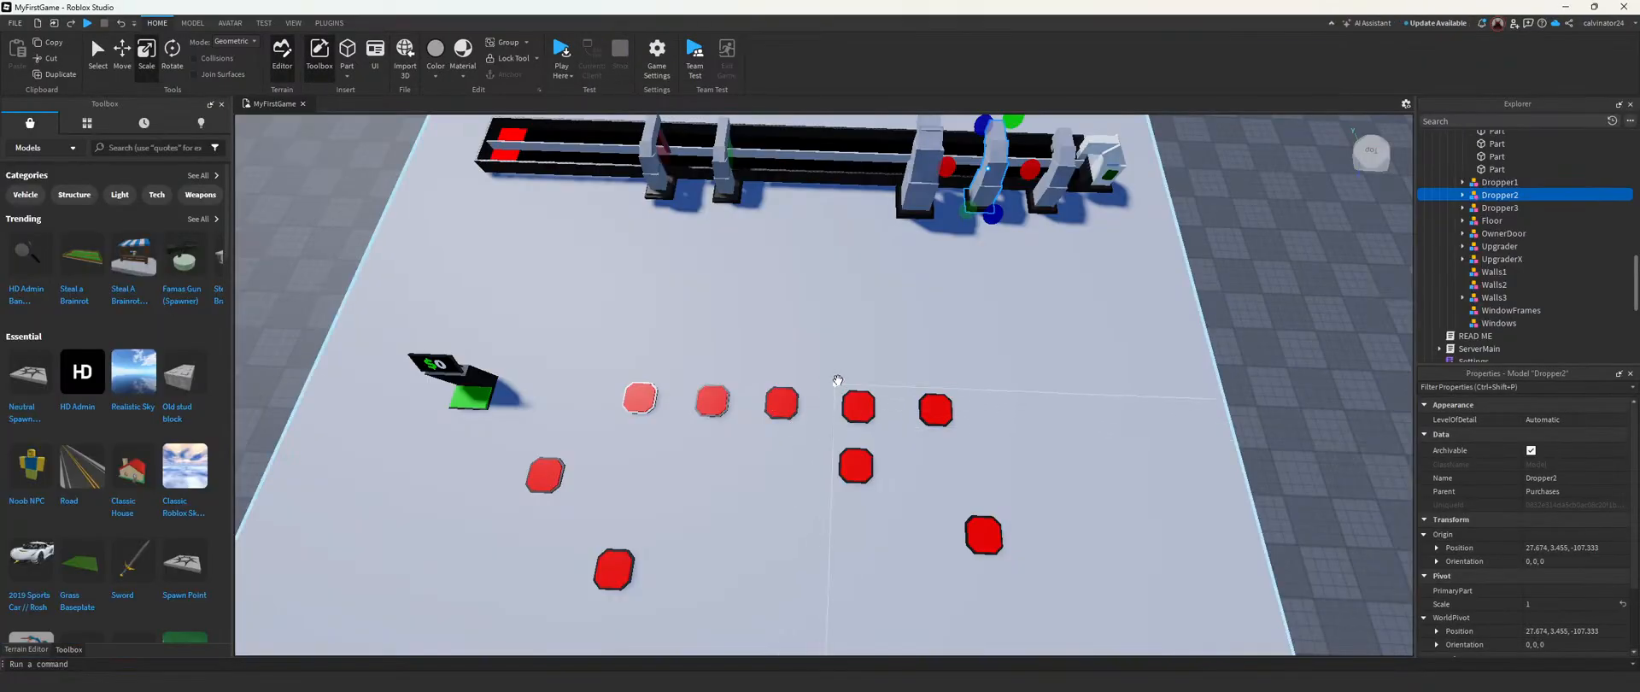
Step: Examine the manual dropper's position at the conveyor's end and select the ConvWalls model
key(w)
right_drag(838, 380, 838, 381)
key(w)
key(s)
click(920, 454)
key(w)
right_drag(920, 454, 920, 455)
key(w)
key(s)
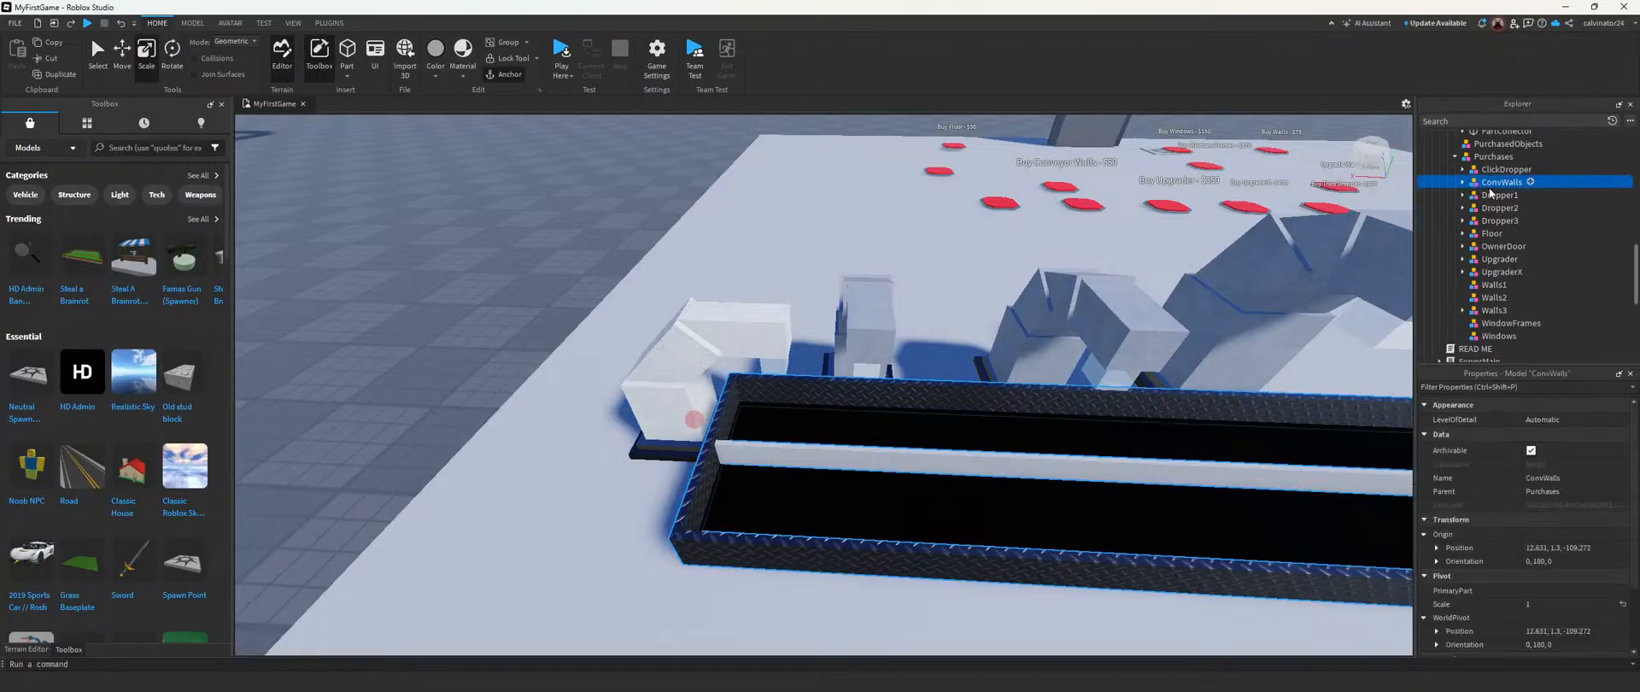
Step: Delete the Buy Conveyor Walls - $50 button from the tycoon's Buttons
scroll(1495, 213, up, 3)
click(1506, 248)
scroll(1505, 248, up, 3)
scroll(1504, 254, up, 3)
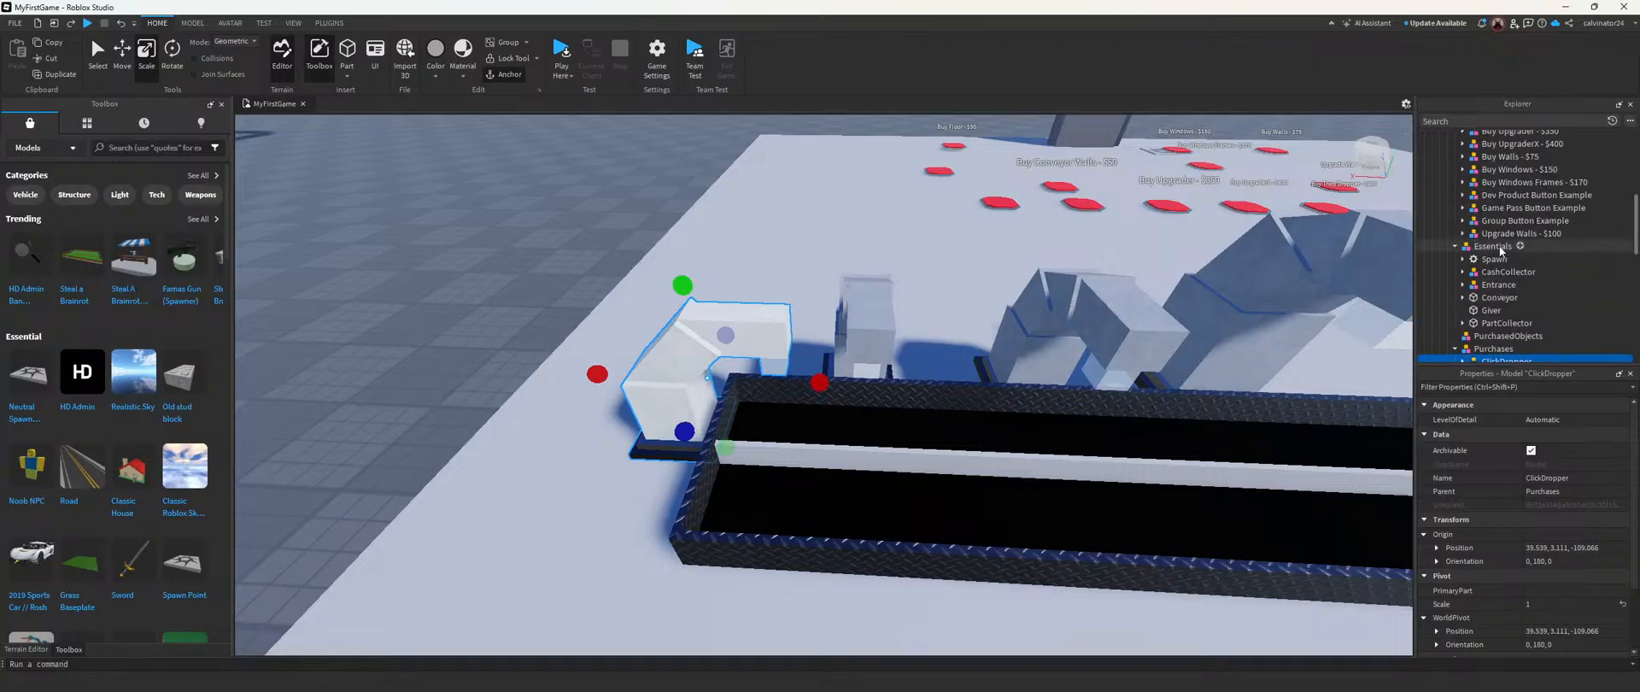
scroll(1504, 242, up, 3)
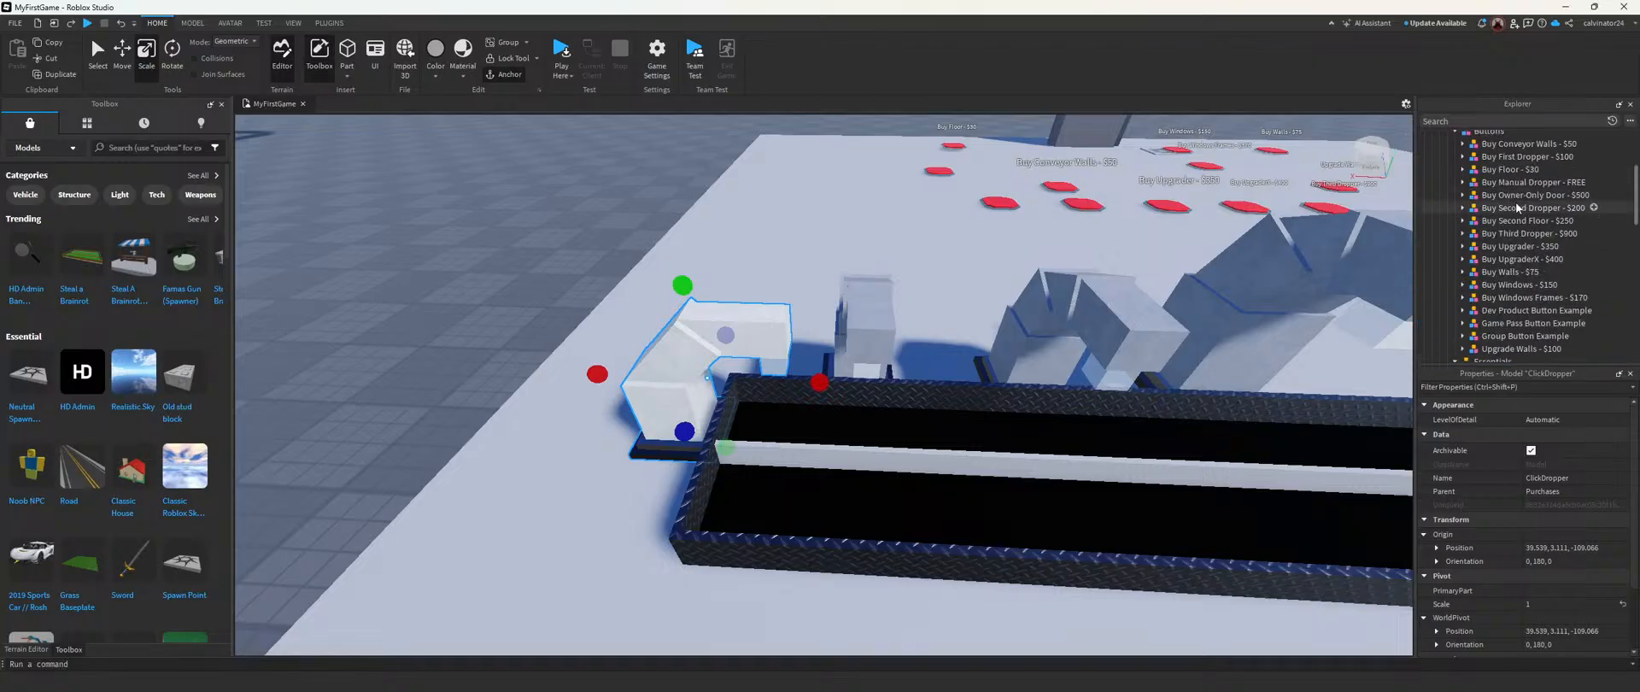
click(1529, 143)
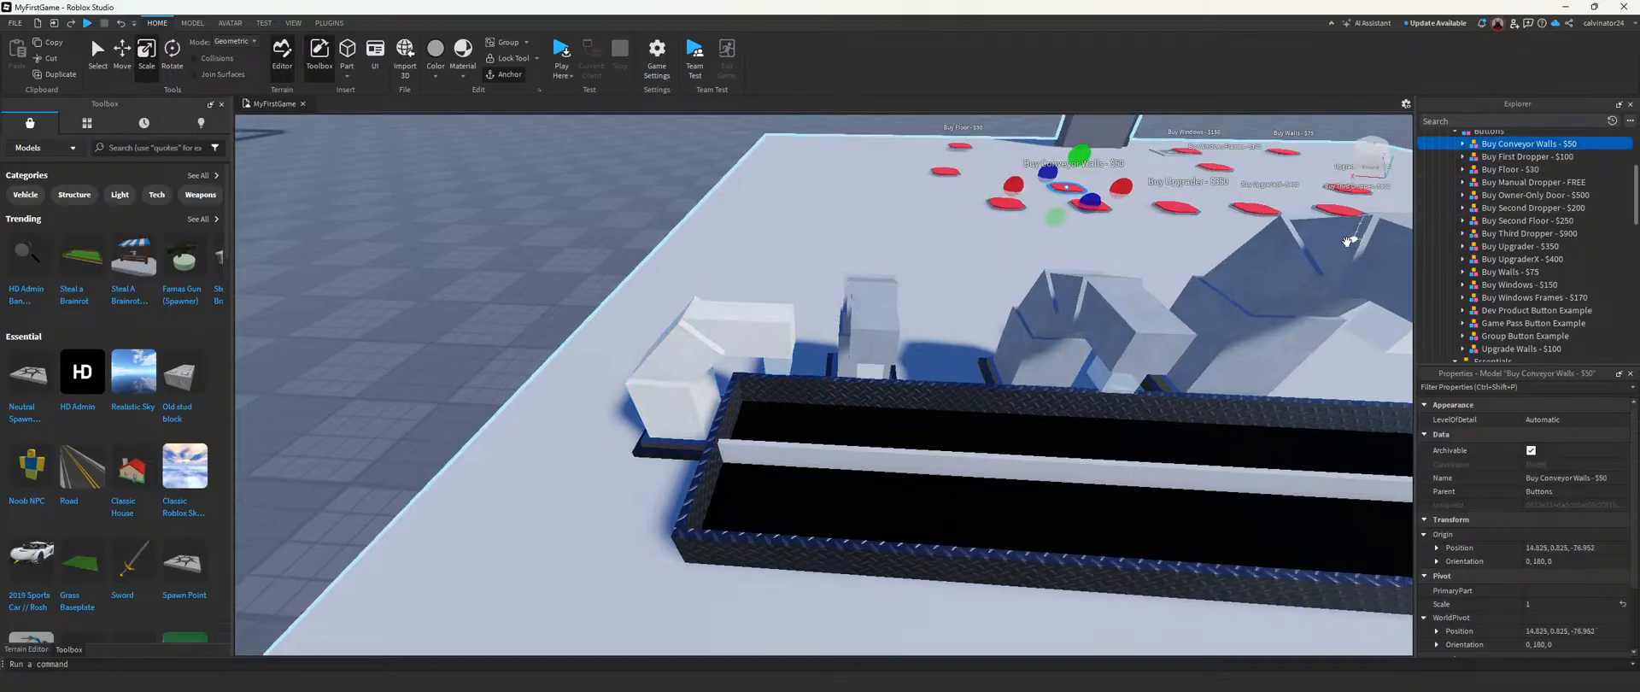
key(Delete)
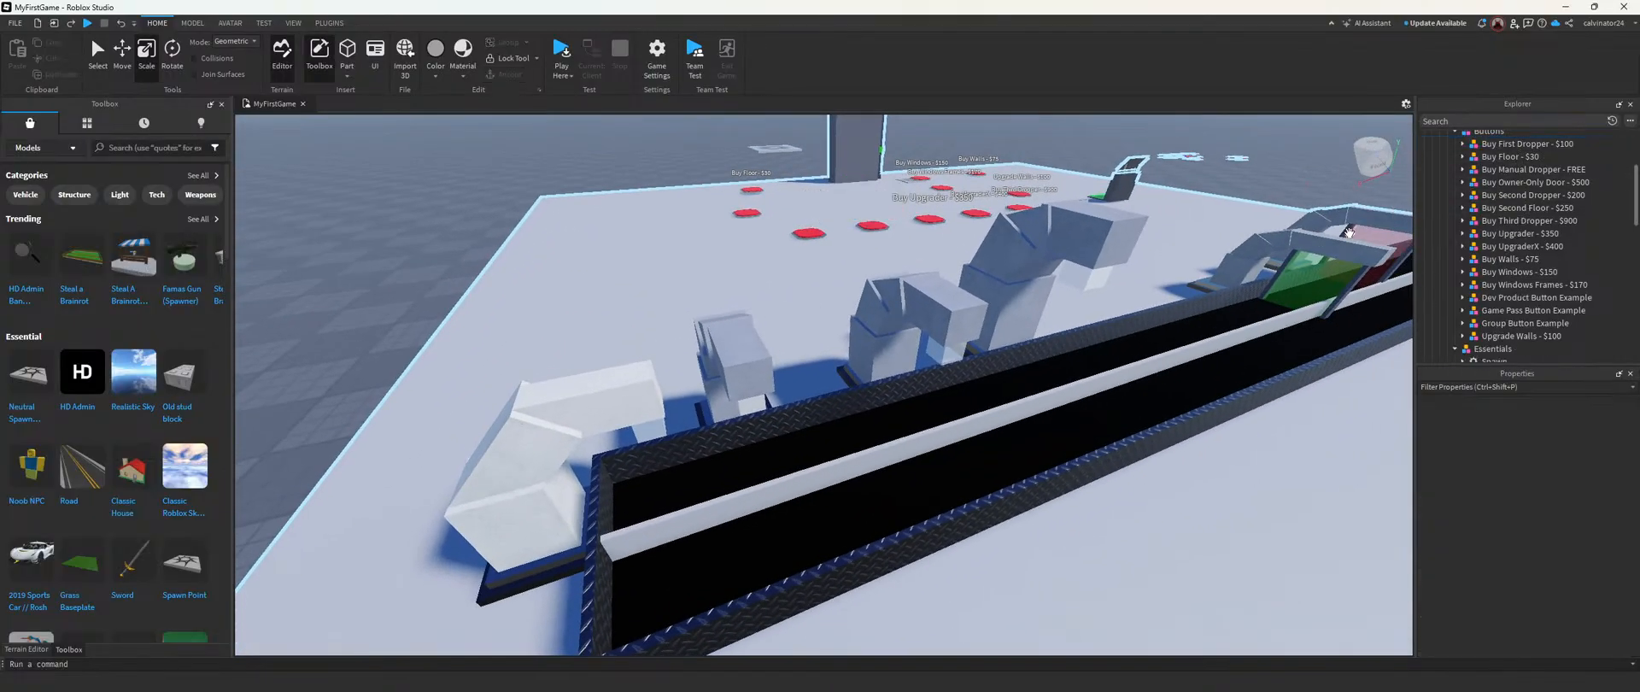
Step: Playtest the tycoon without the conveyor walls button by walking the character around, and return to the editor
right_drag(769, 285, 826, 292)
key(w)
key(s)
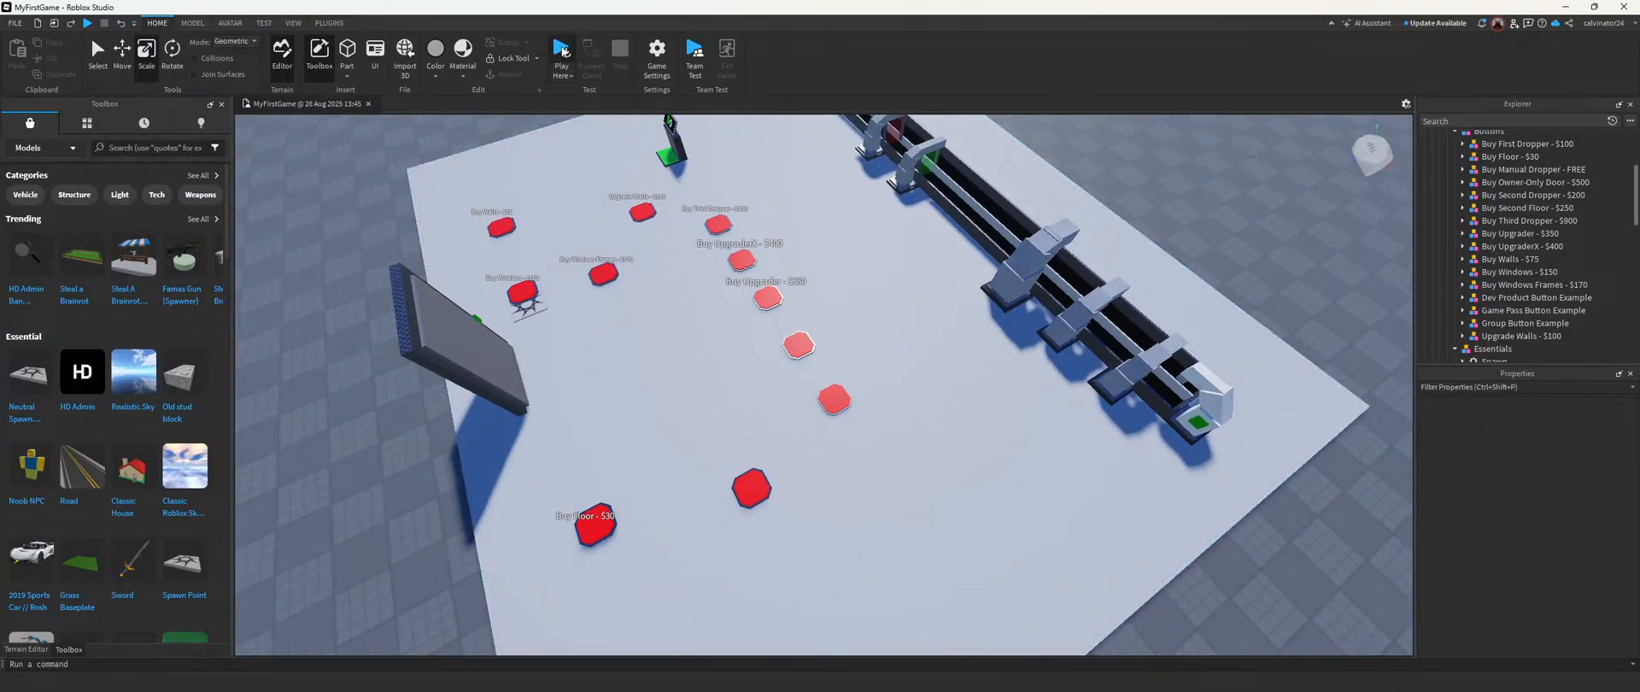
click(562, 49)
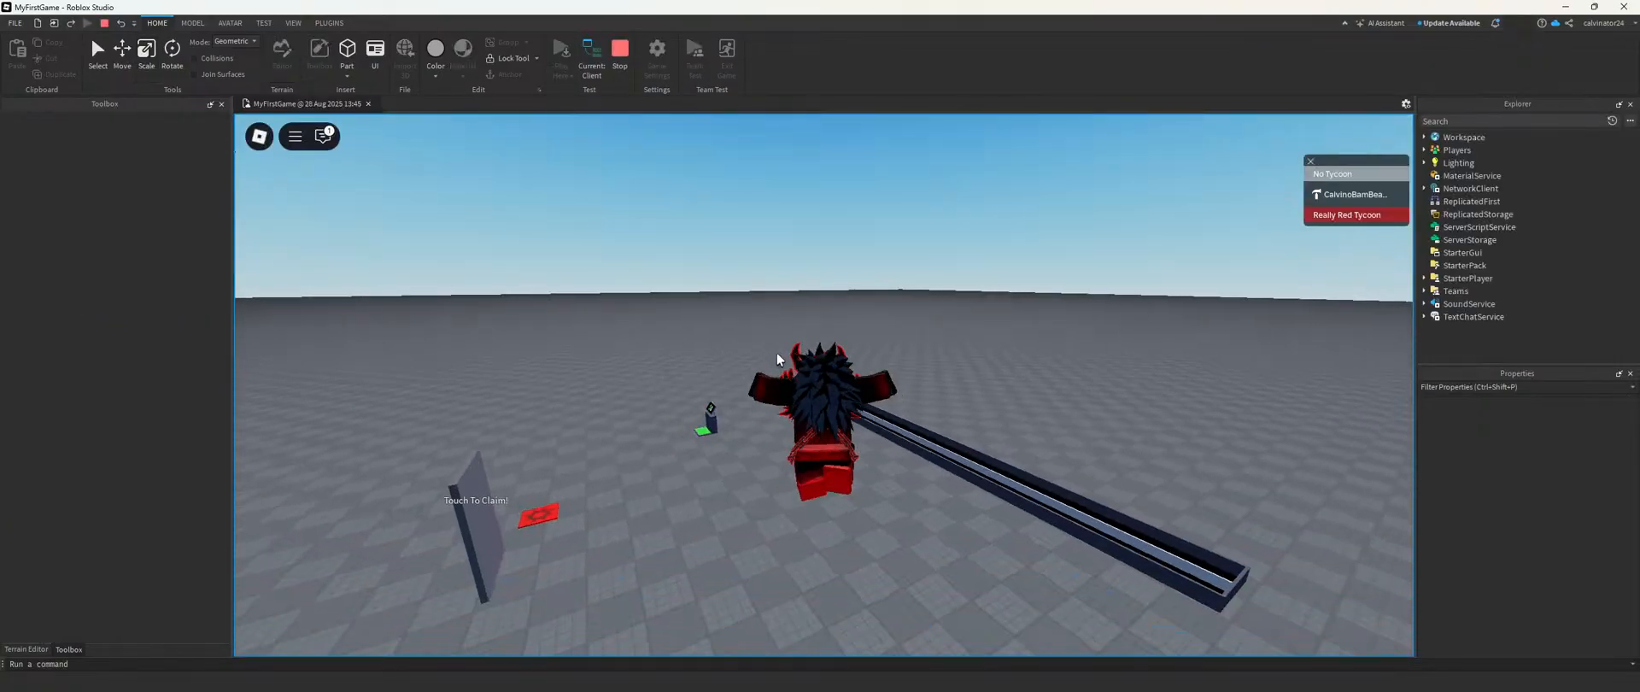
right_drag(777, 354, 776, 302)
key(a)
key(w)
key(w)
key(w)
right_drag(712, 387, 721, 382)
key(w)
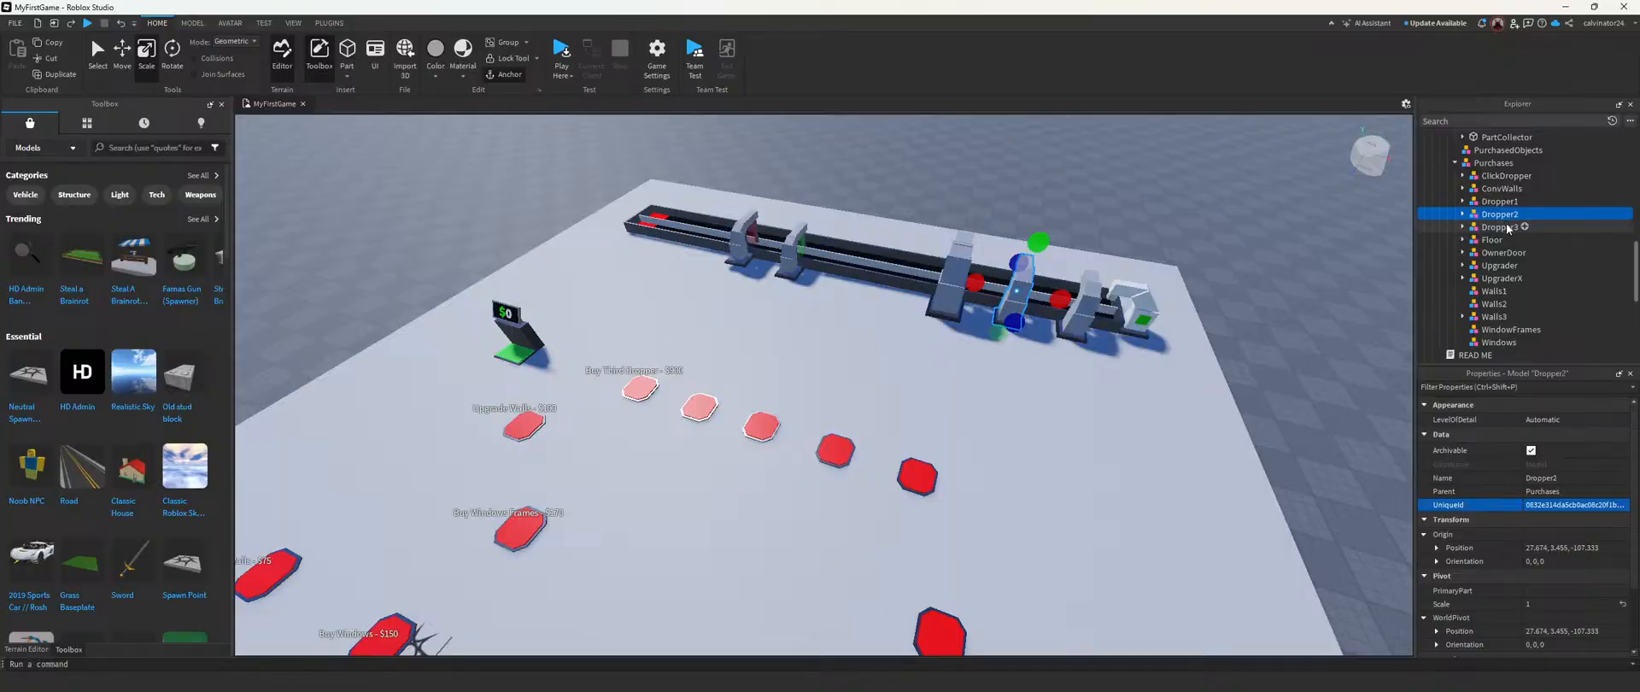
click(1504, 228)
click(1141, 198)
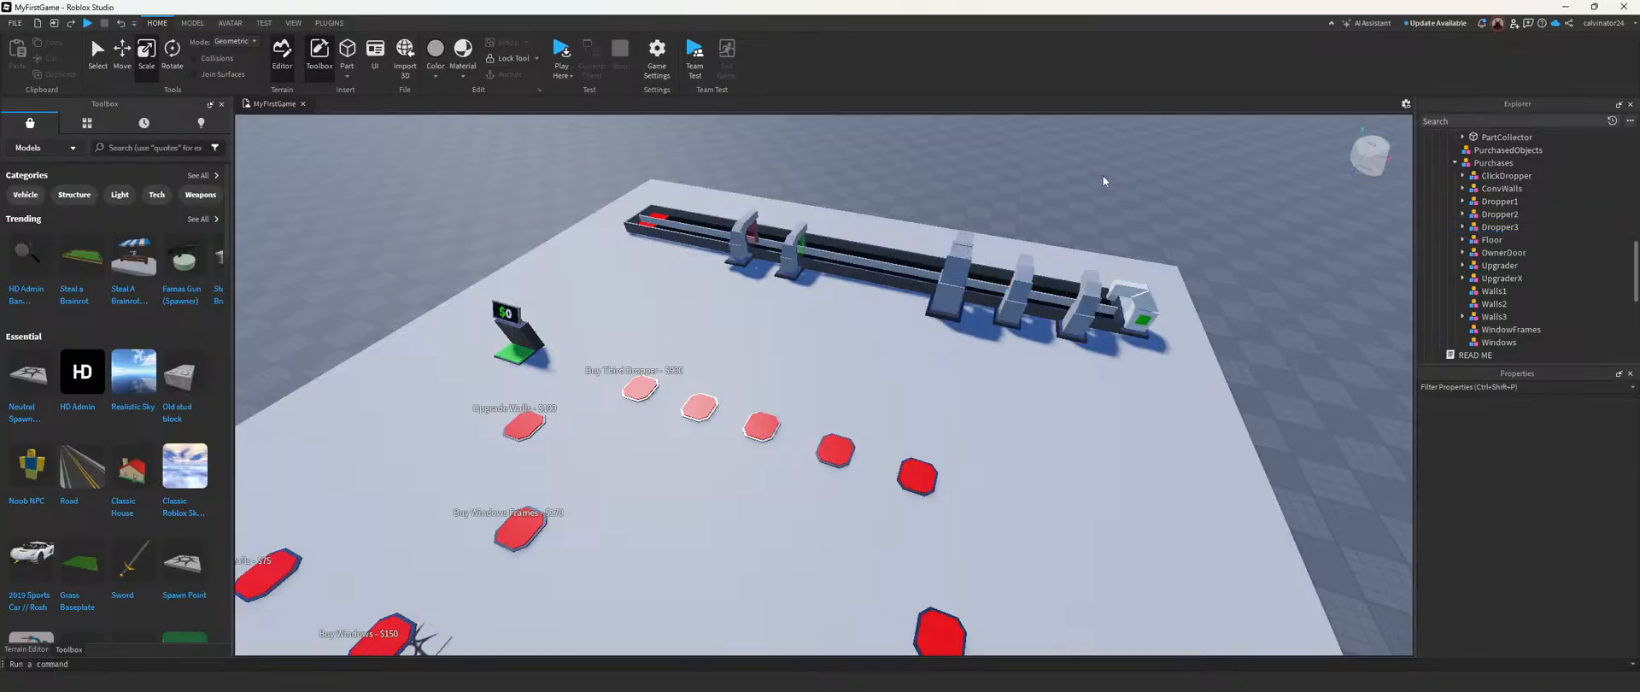
Step: Start a new playtest, claim the Really Red Tycoon and buy the free manual dropper
click(560, 53)
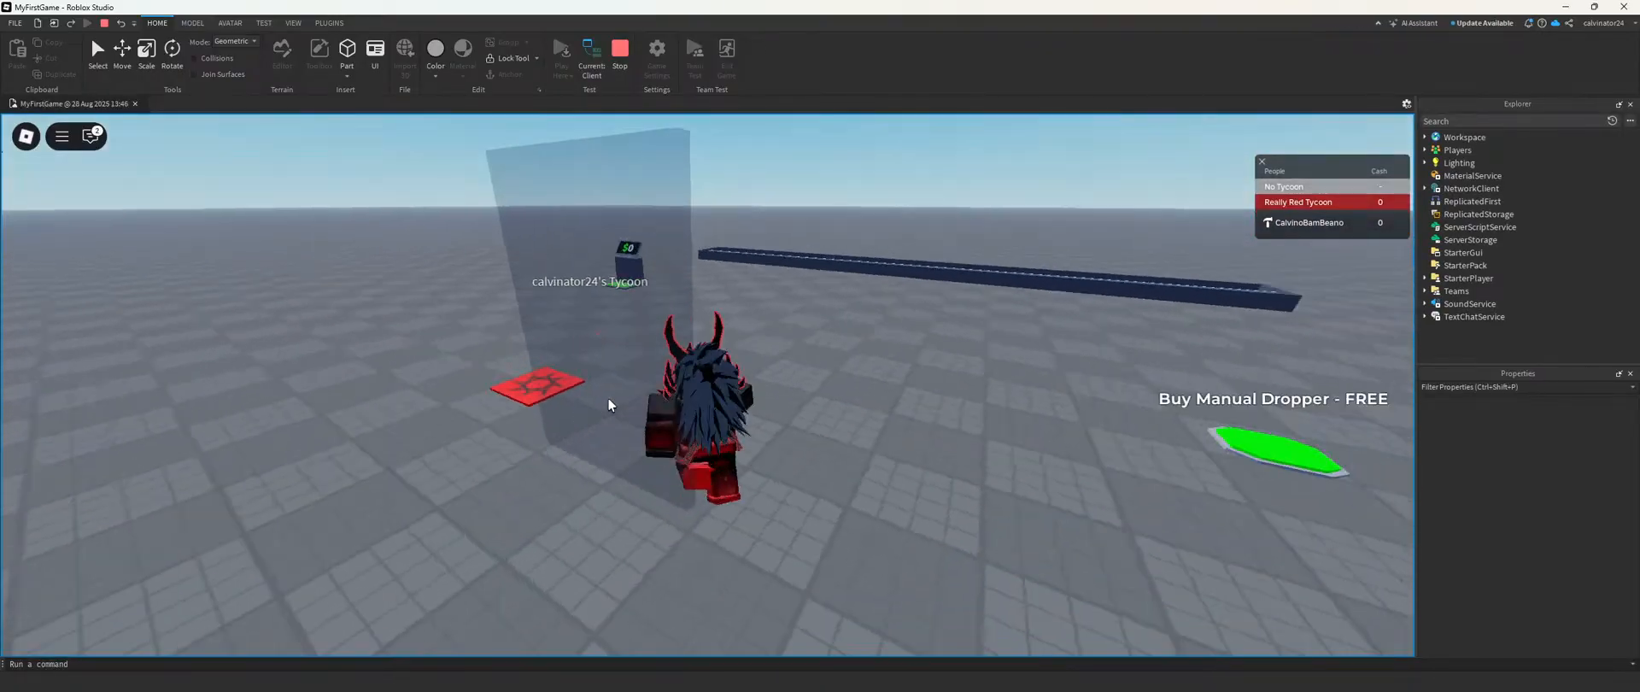
key(w)
right_drag(608, 398, 842, 398)
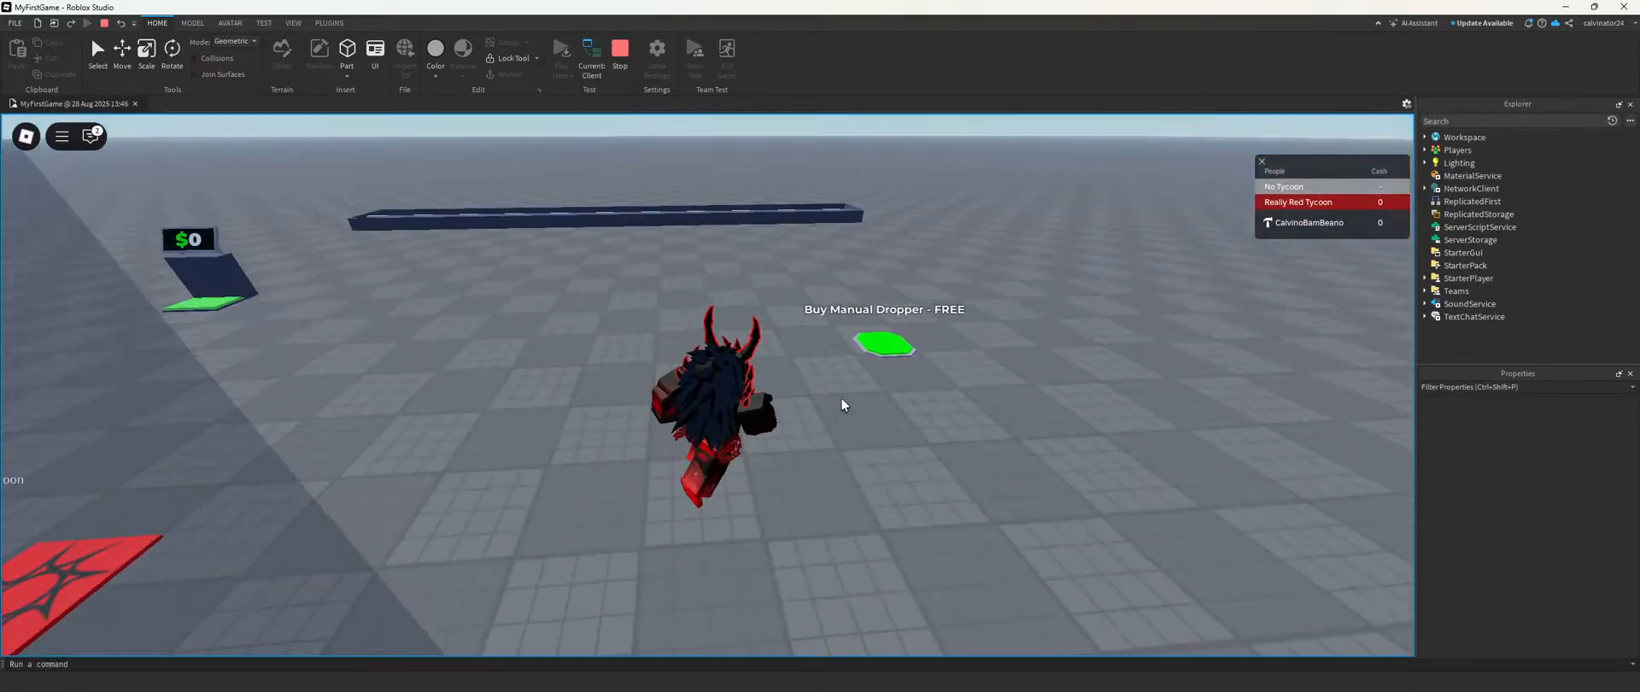
key(w)
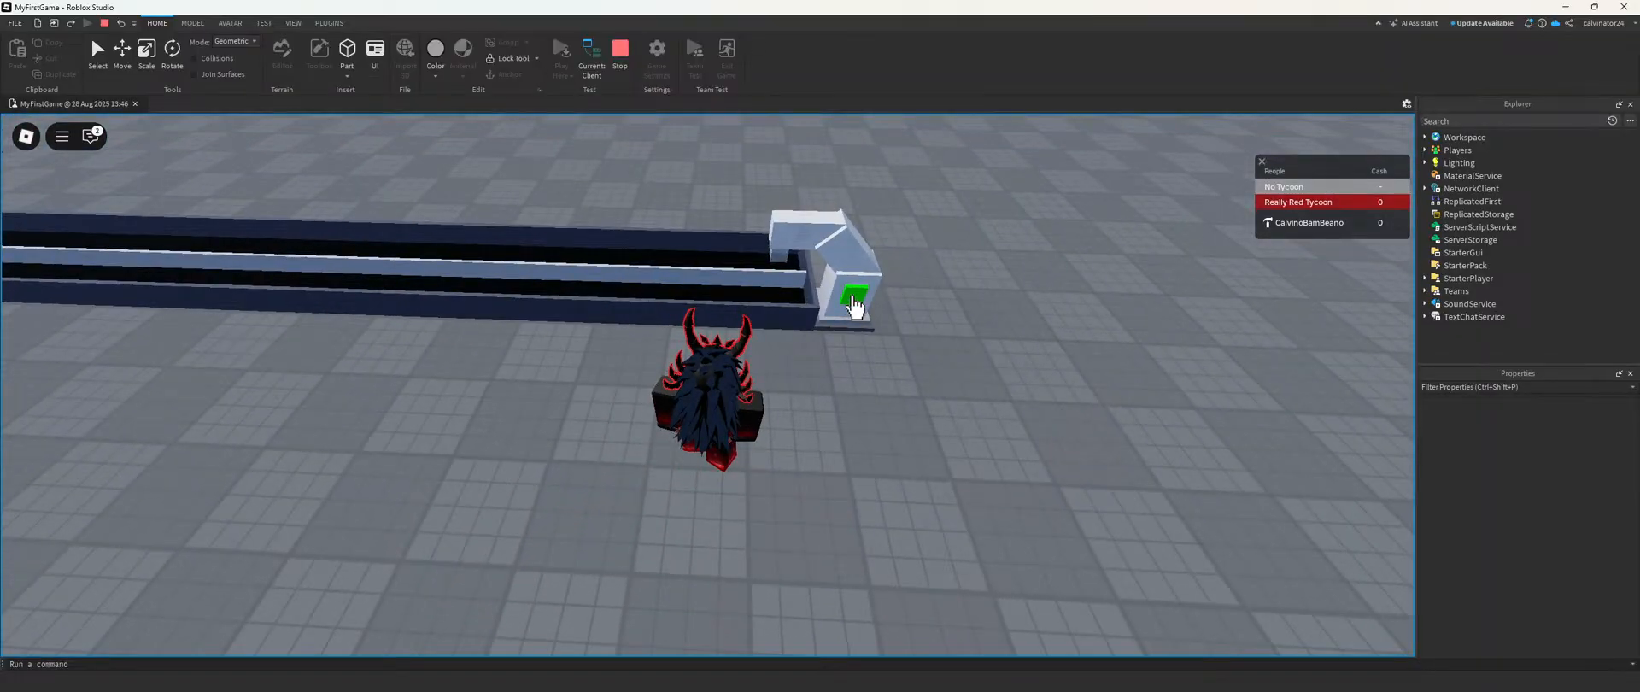
Step: Inspect the manual dropper beside the conveyor's end in the playtest and return to the editor
right_drag(836, 310, 836, 310)
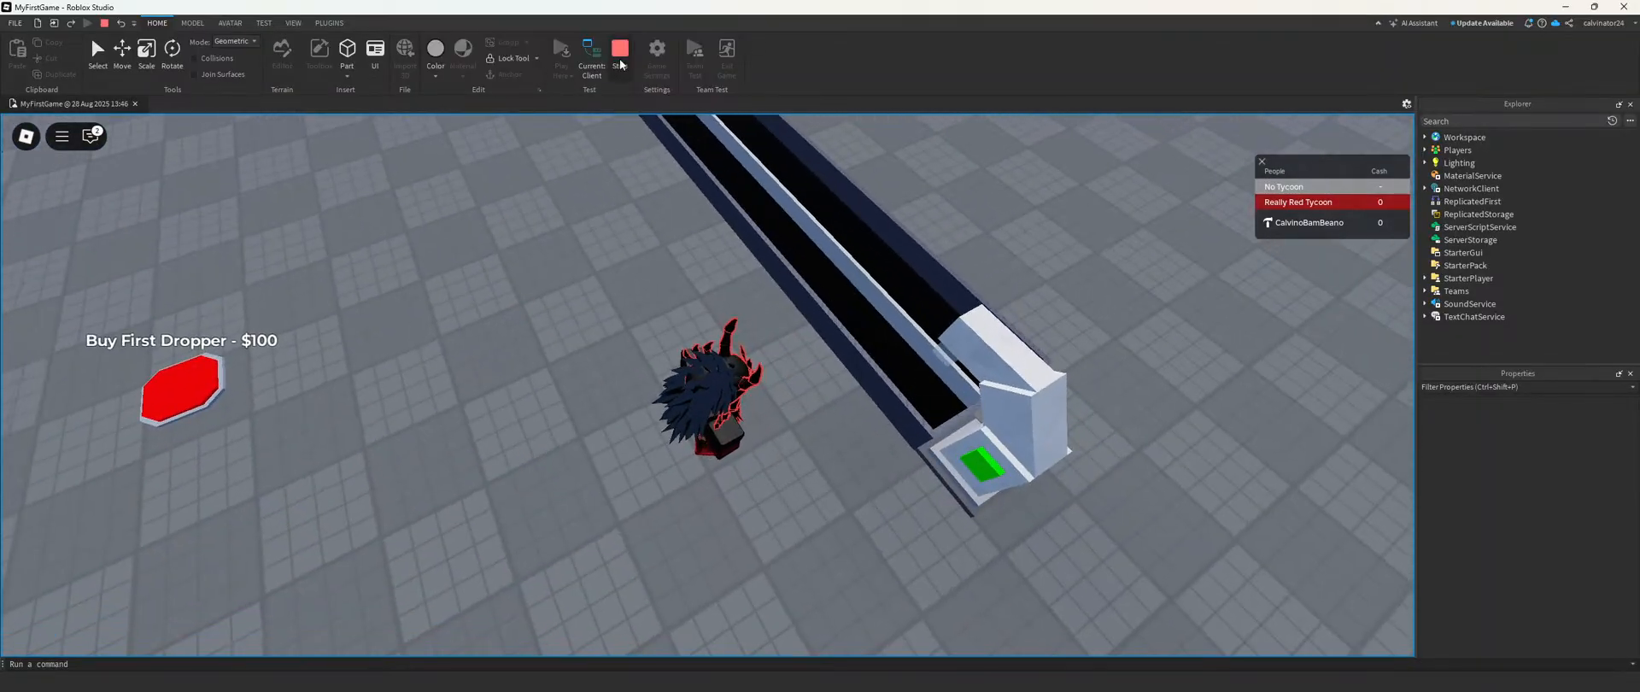
click(621, 53)
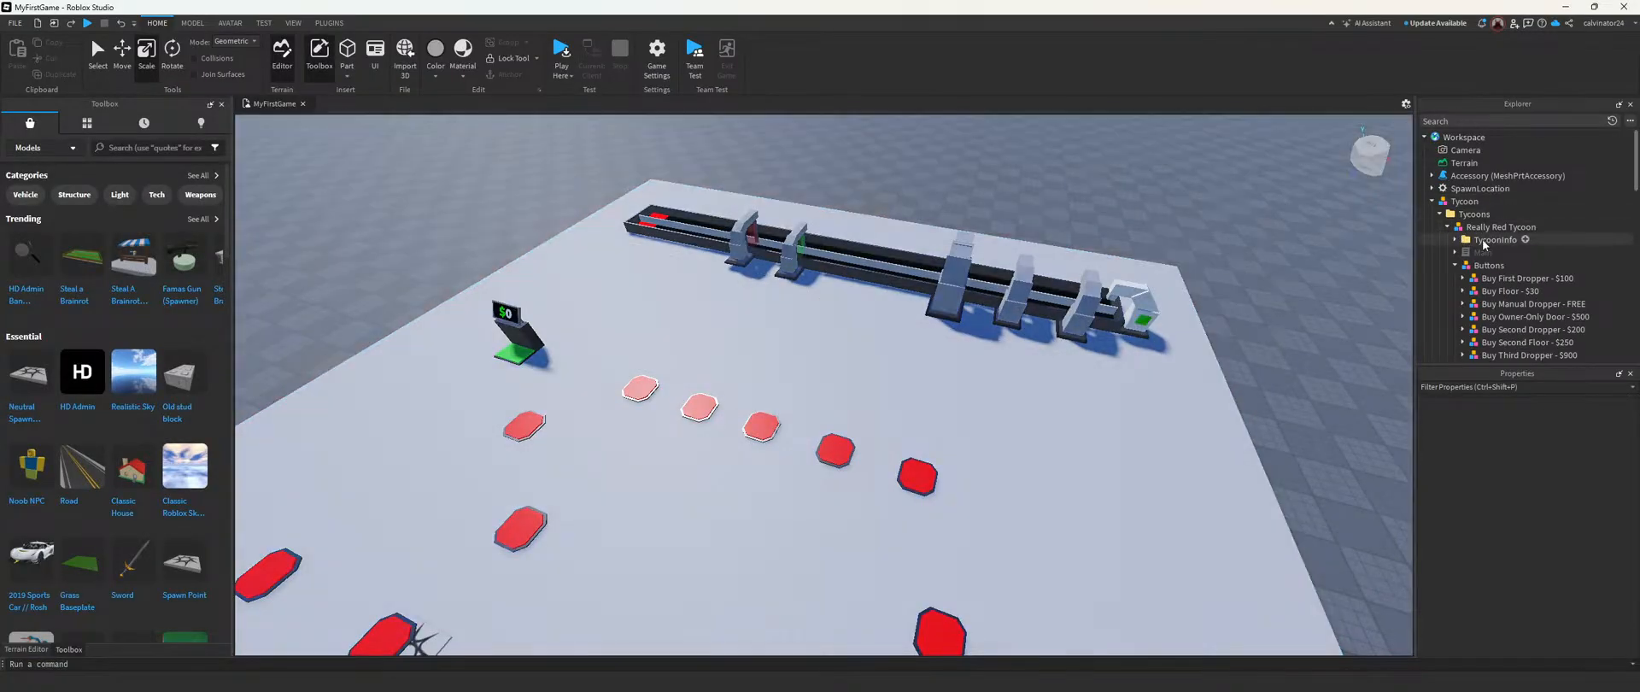
Step: Examine the Buy Manual Dropper - FREE button's ButtonBase and Price objects and look through the Essentials and Purchases groups
scroll(1488, 242, down, 5)
scroll(1489, 246, up, 3)
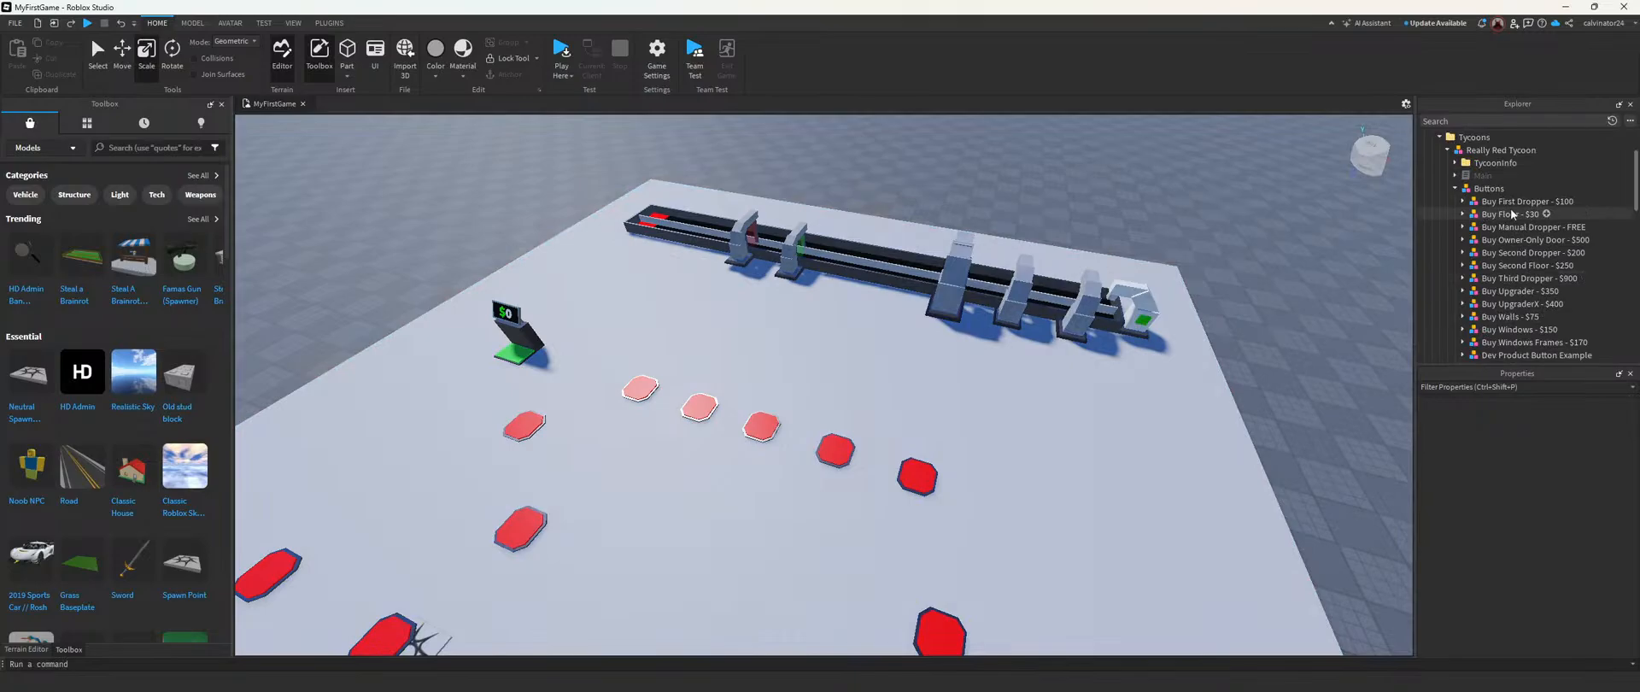
click(1532, 227)
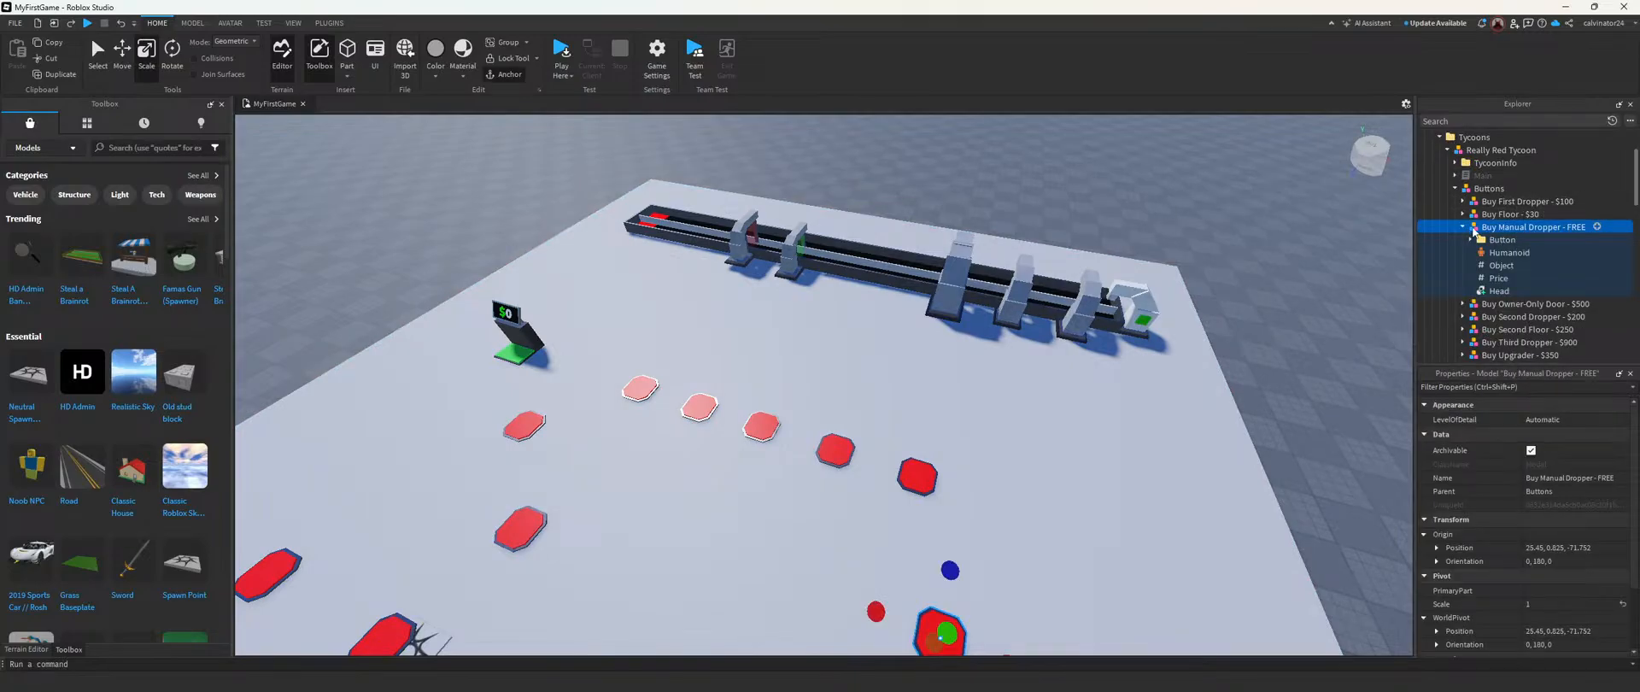
click(1491, 240)
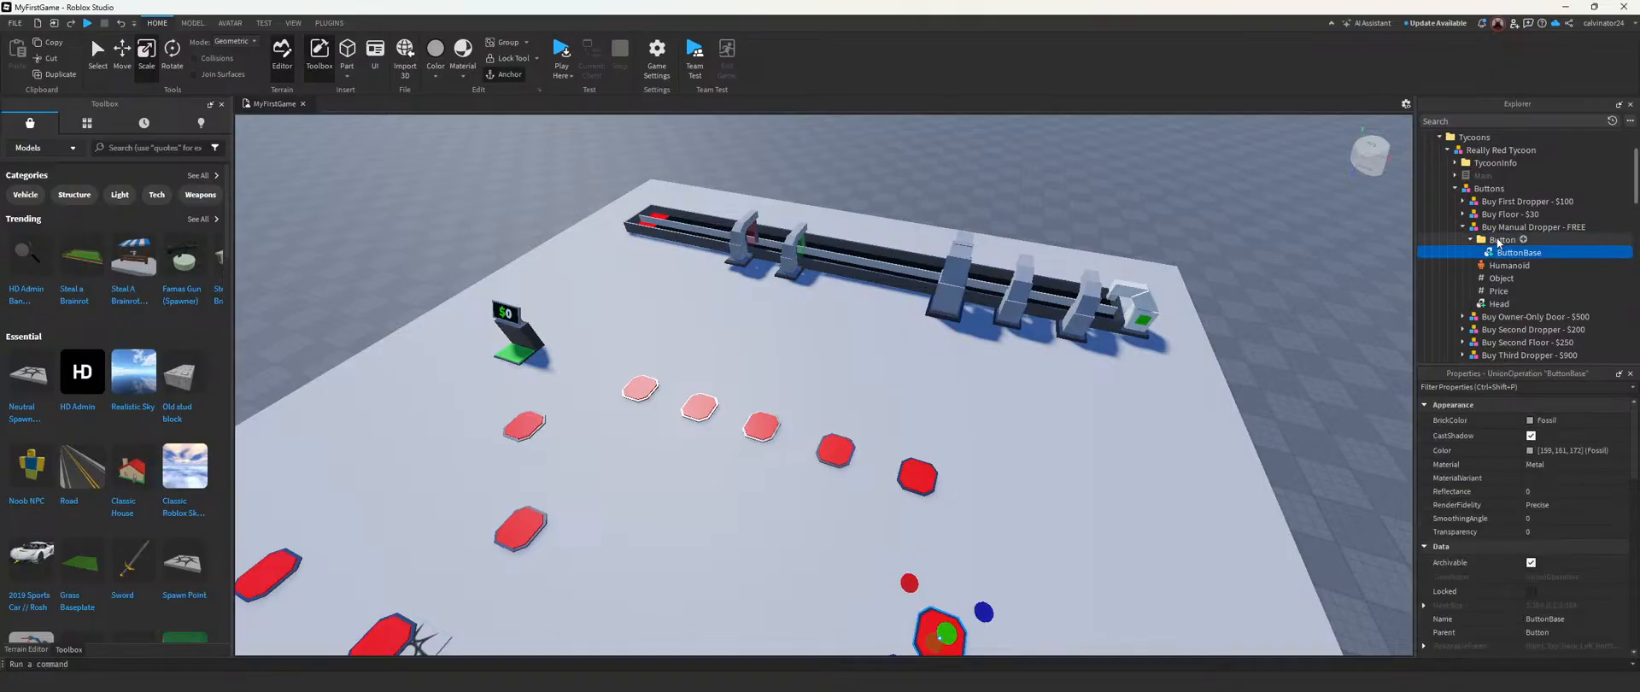
scroll(1546, 552, down, 5)
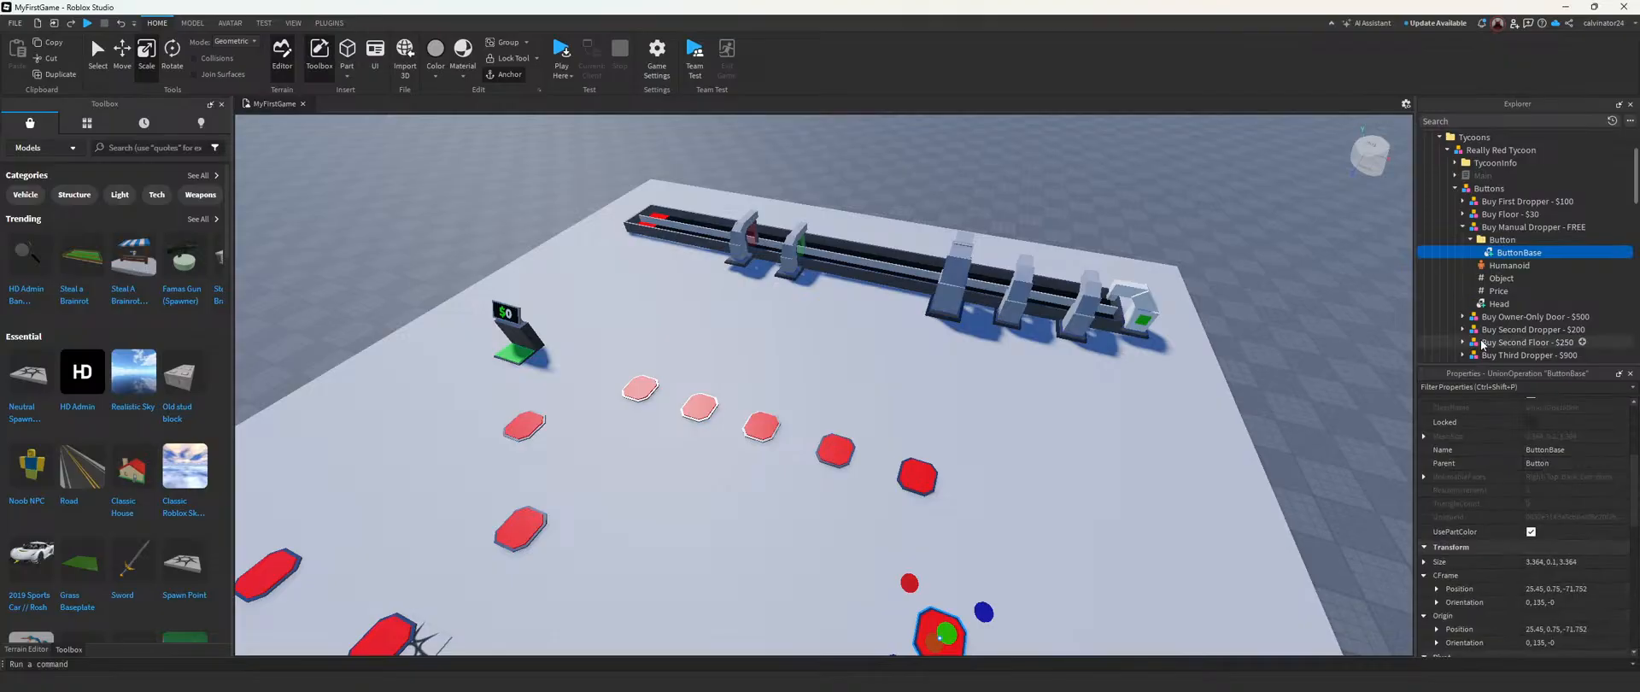
click(1500, 278)
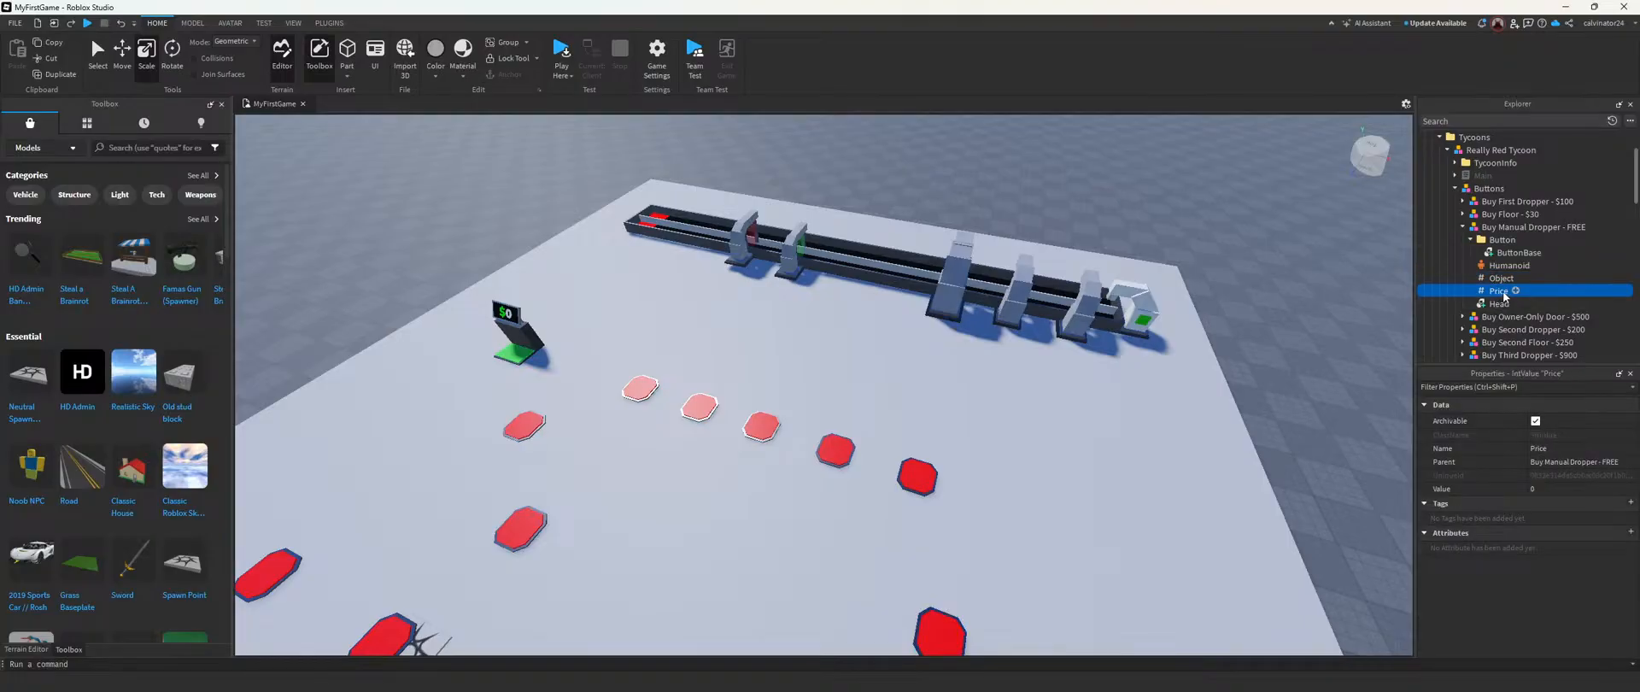
click(1463, 228)
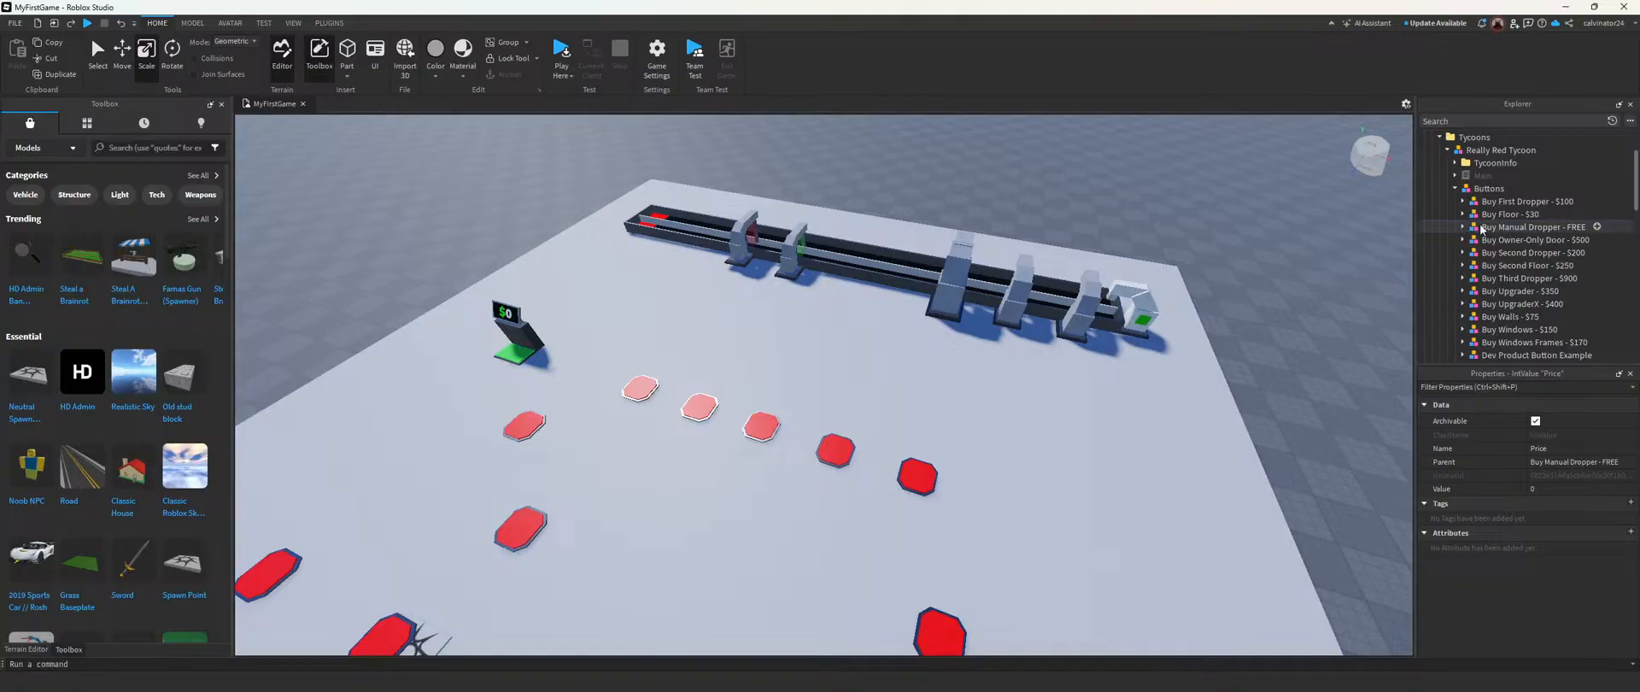
scroll(1495, 239, down, 5)
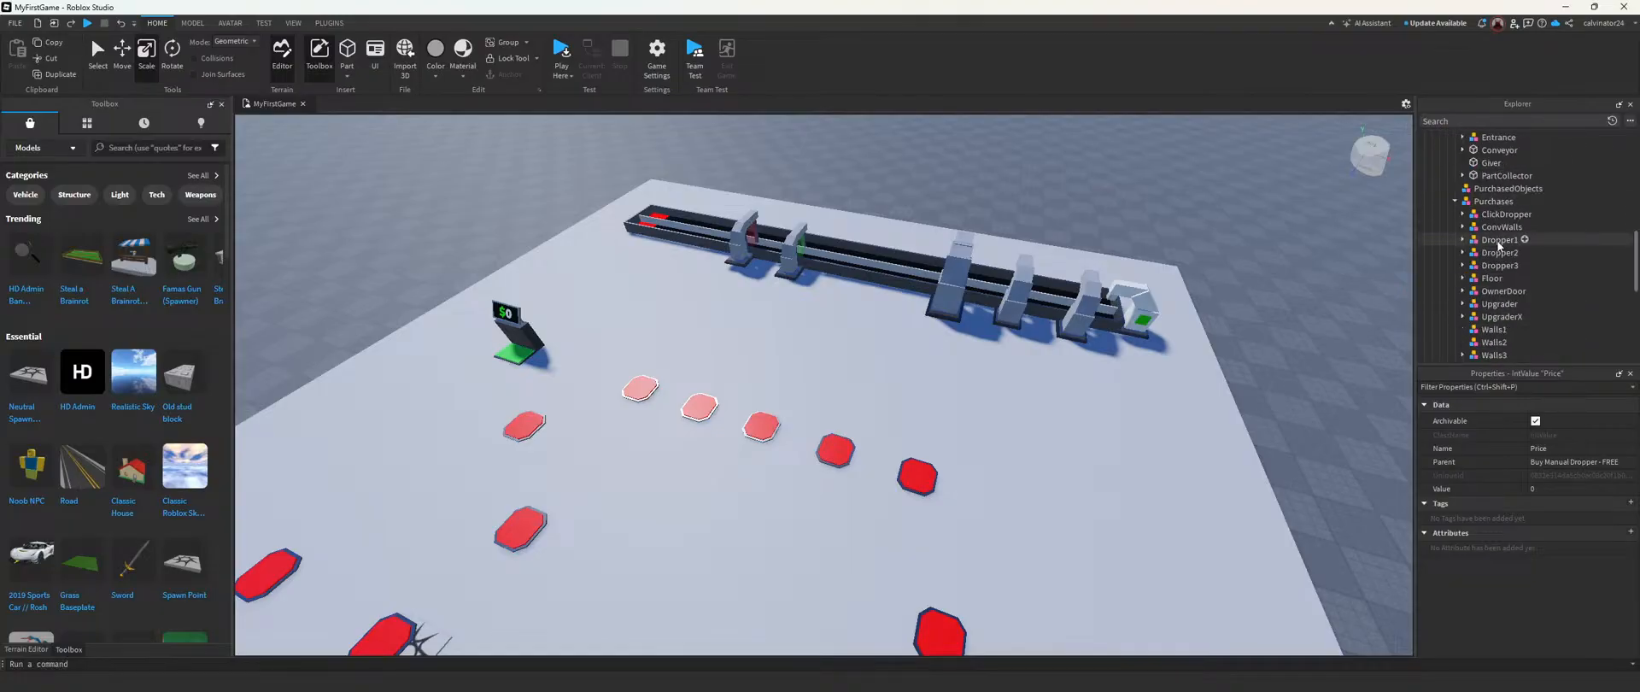
scroll(1500, 247, up, 2)
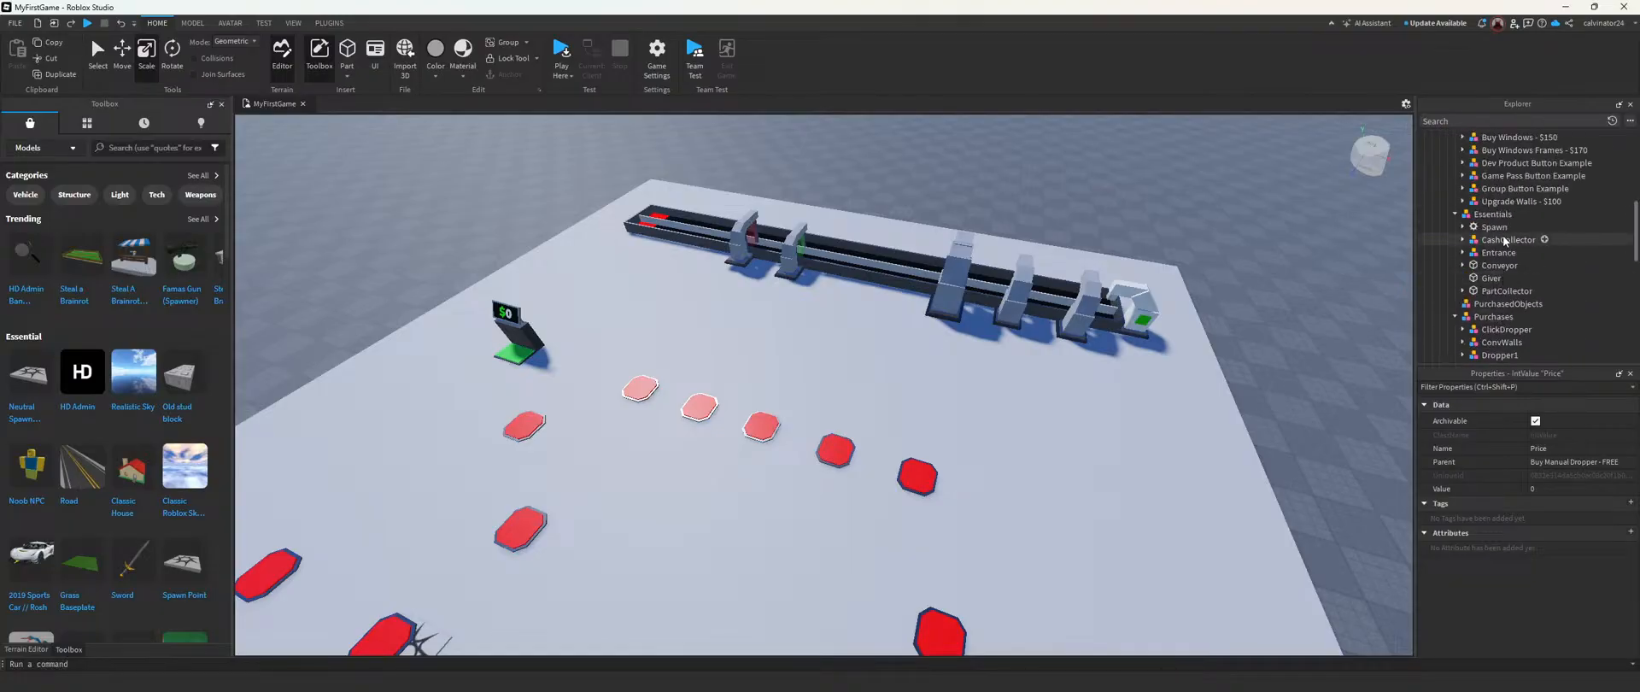
scroll(1508, 241, down, 1)
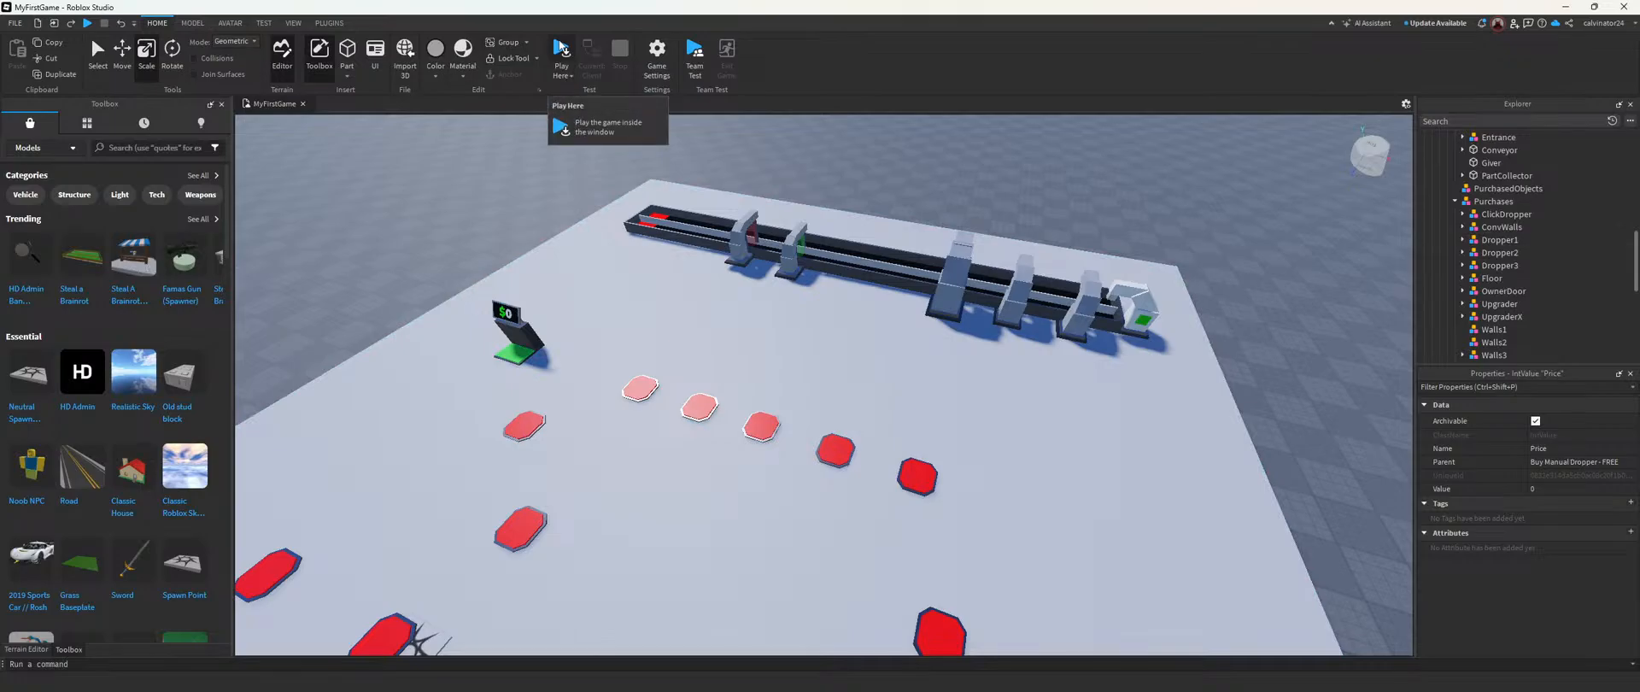
Step: Select the Conveyor part in Essentials and inspect the full length of the conveyor up close
key(w)
right_drag(858, 275, 859, 275)
key(w)
scroll(1495, 239, up, 2)
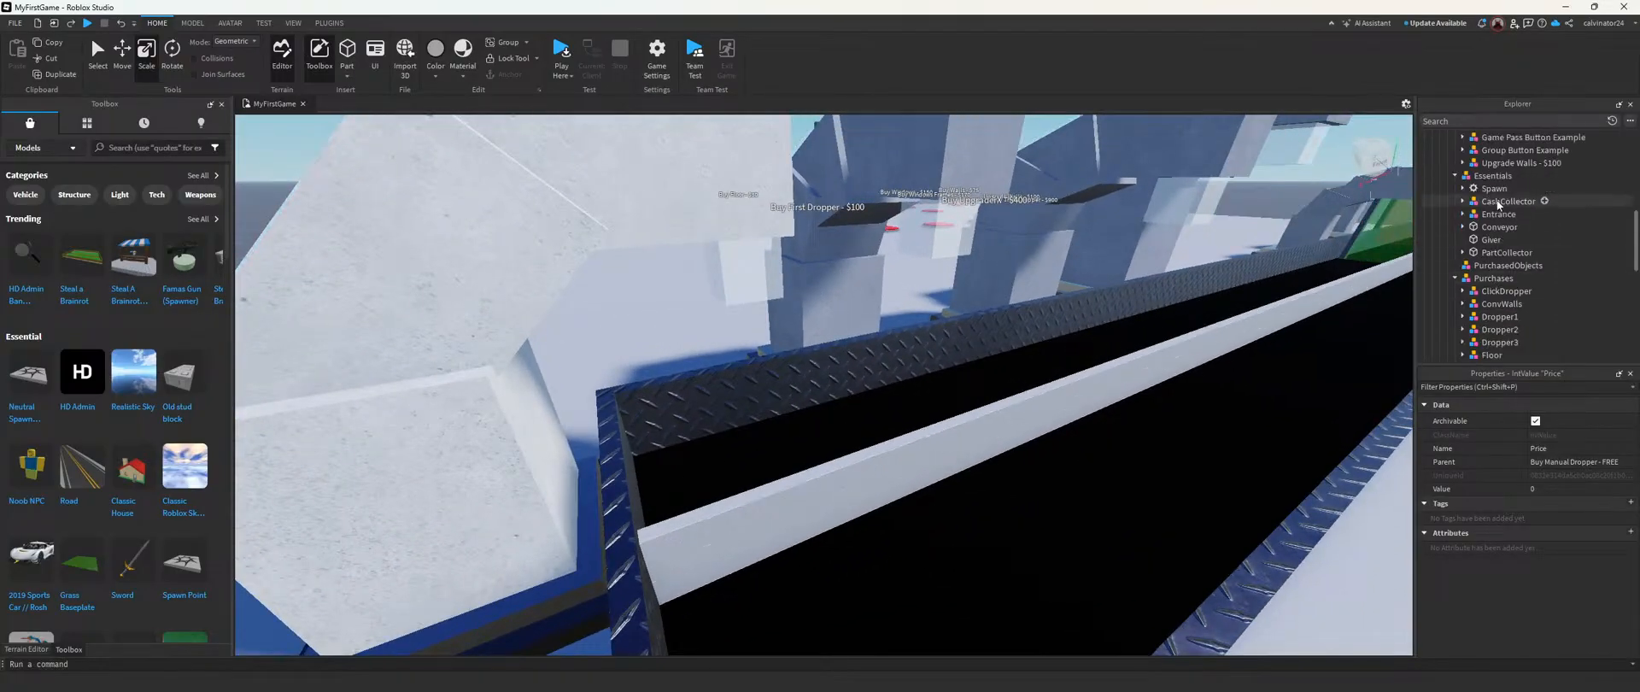
click(1501, 227)
key(f)
drag(1122, 244, 1128, 245)
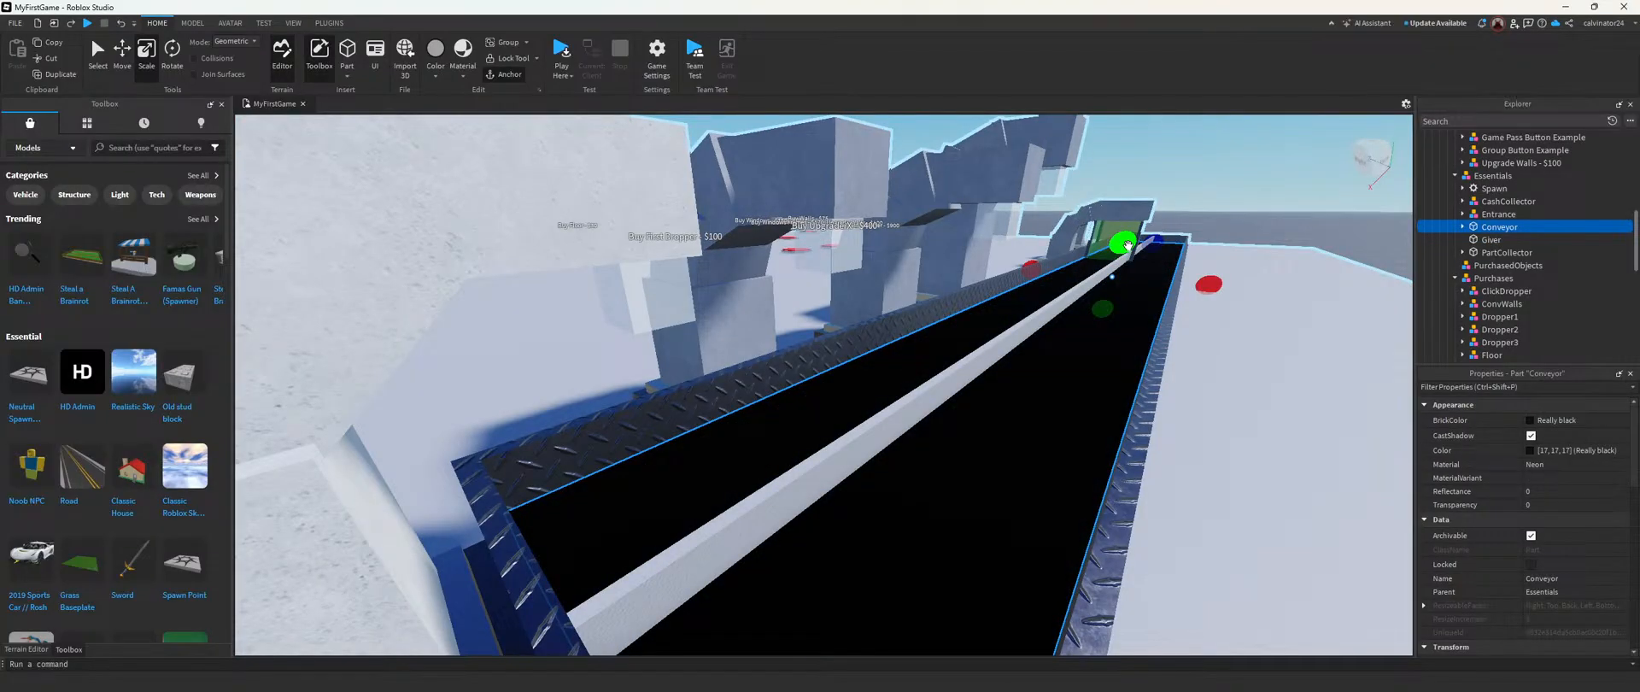
scroll(1082, 281, down, 6)
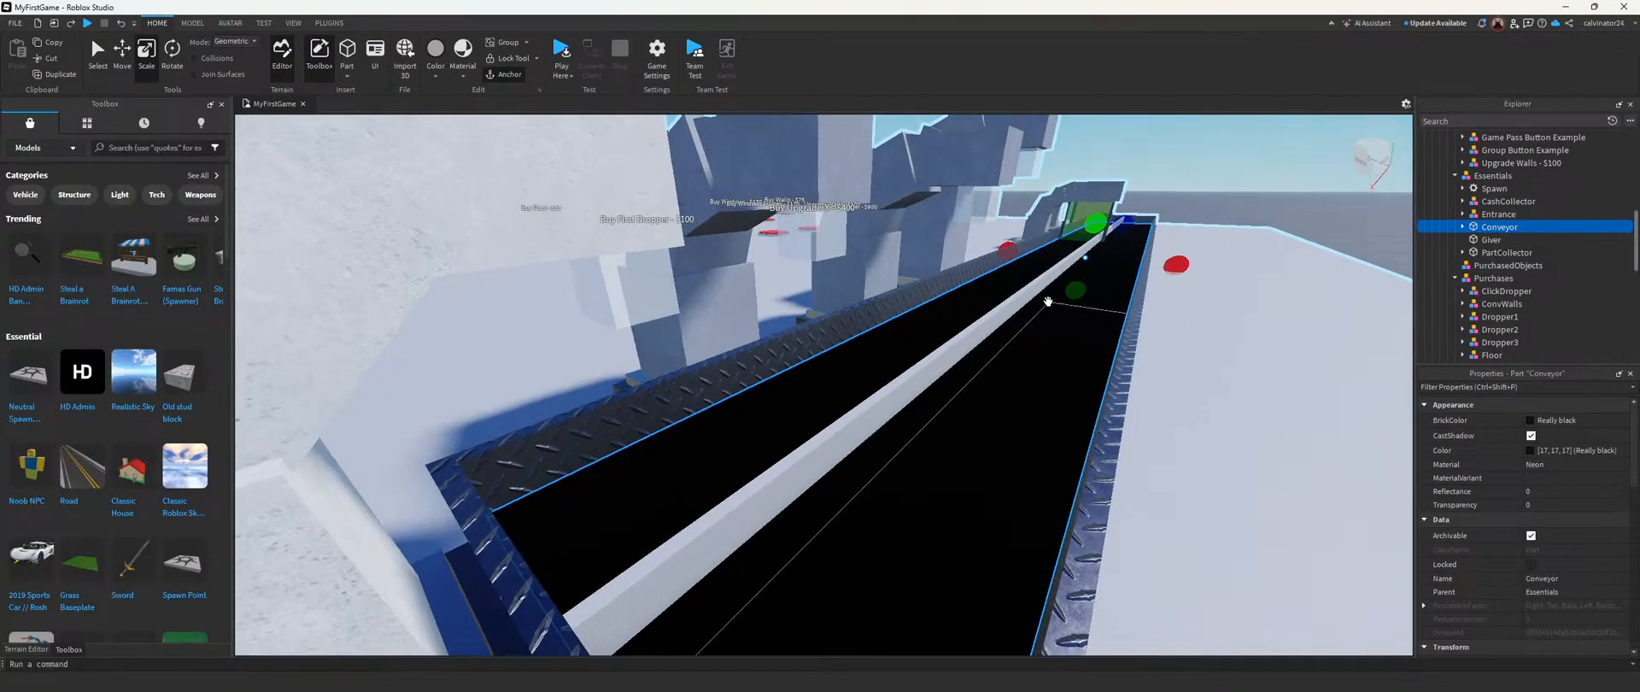
key(w)
right_drag(714, 294, 714, 293)
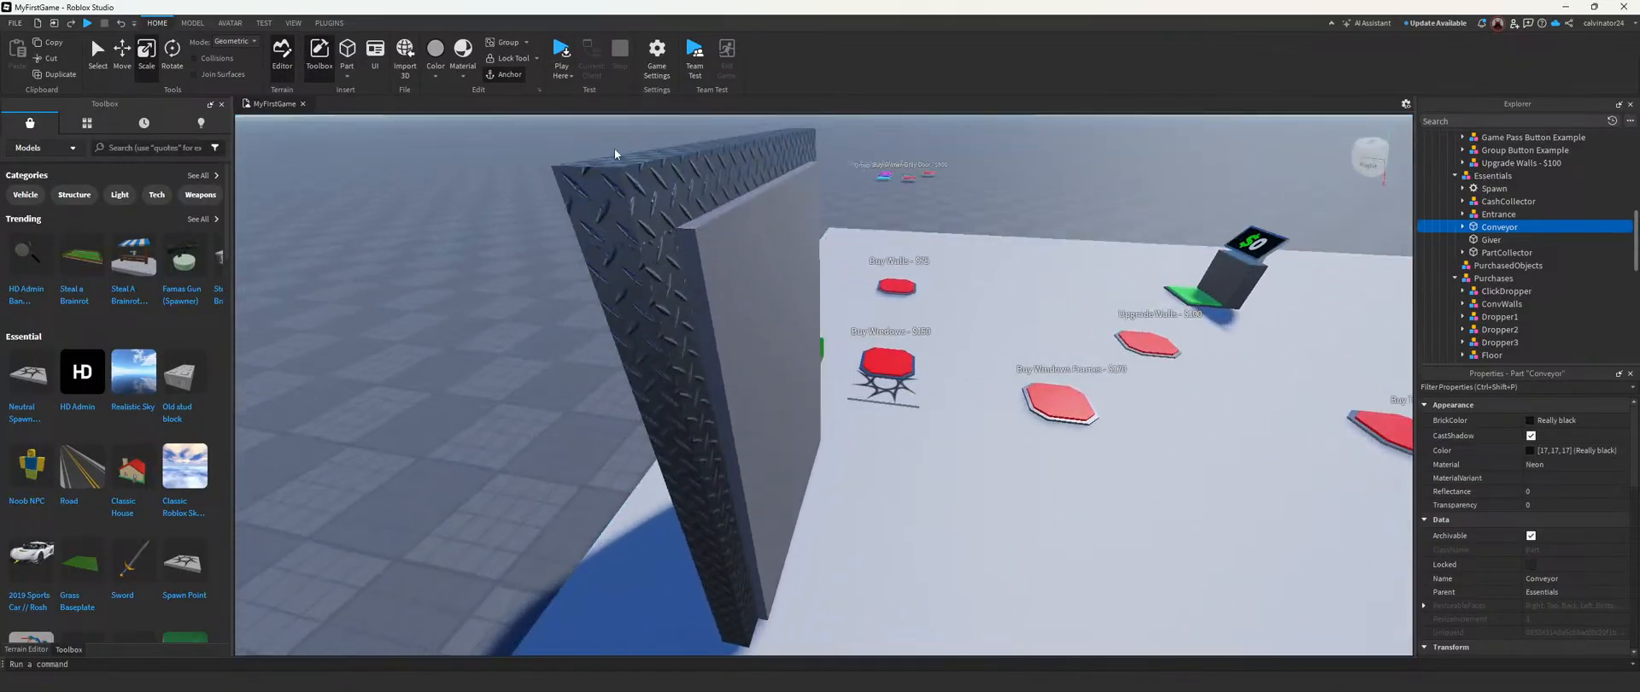
Step: Start a new playtest, claim the Really Red Tycoon and buy the free manual dropper
click(561, 53)
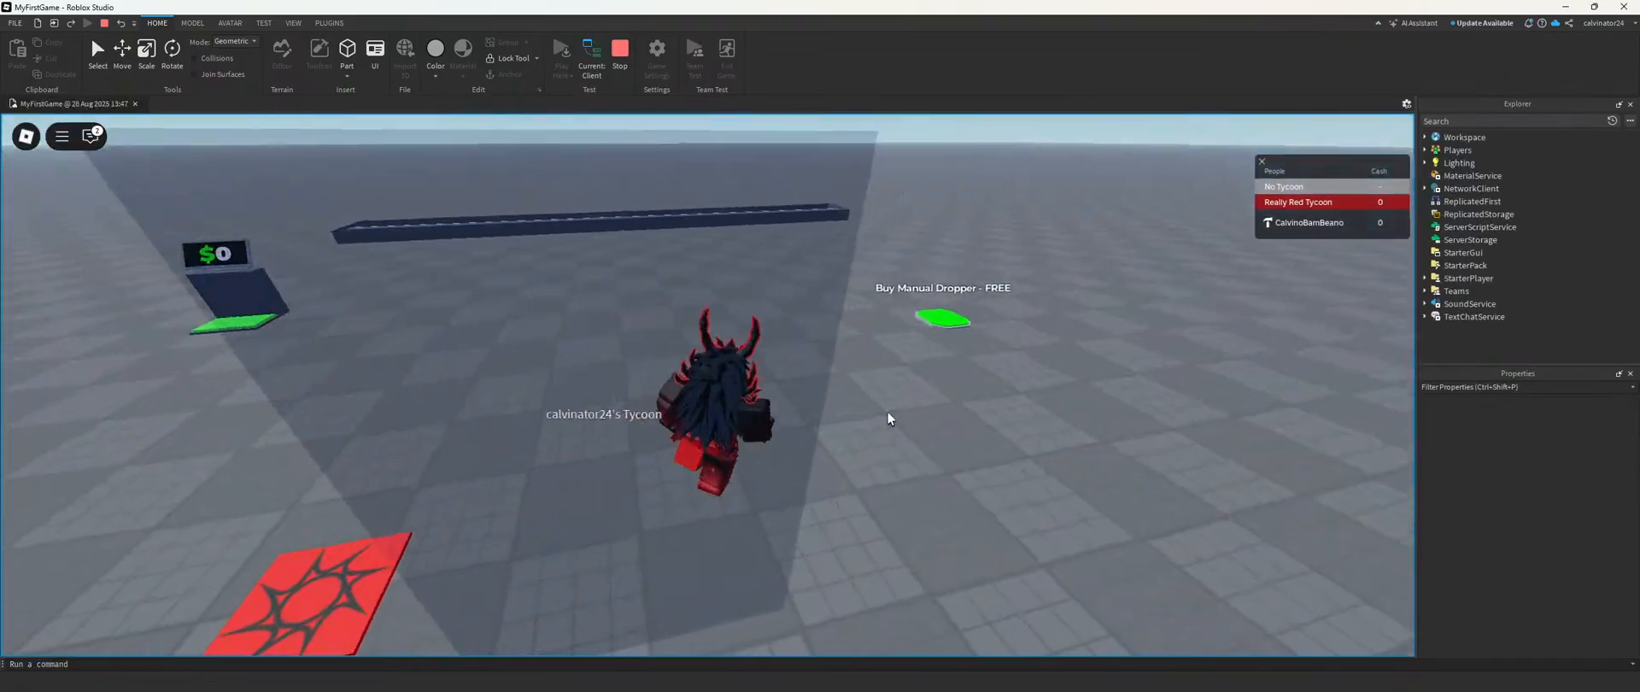
key(w)
right_drag(889, 412, 887, 412)
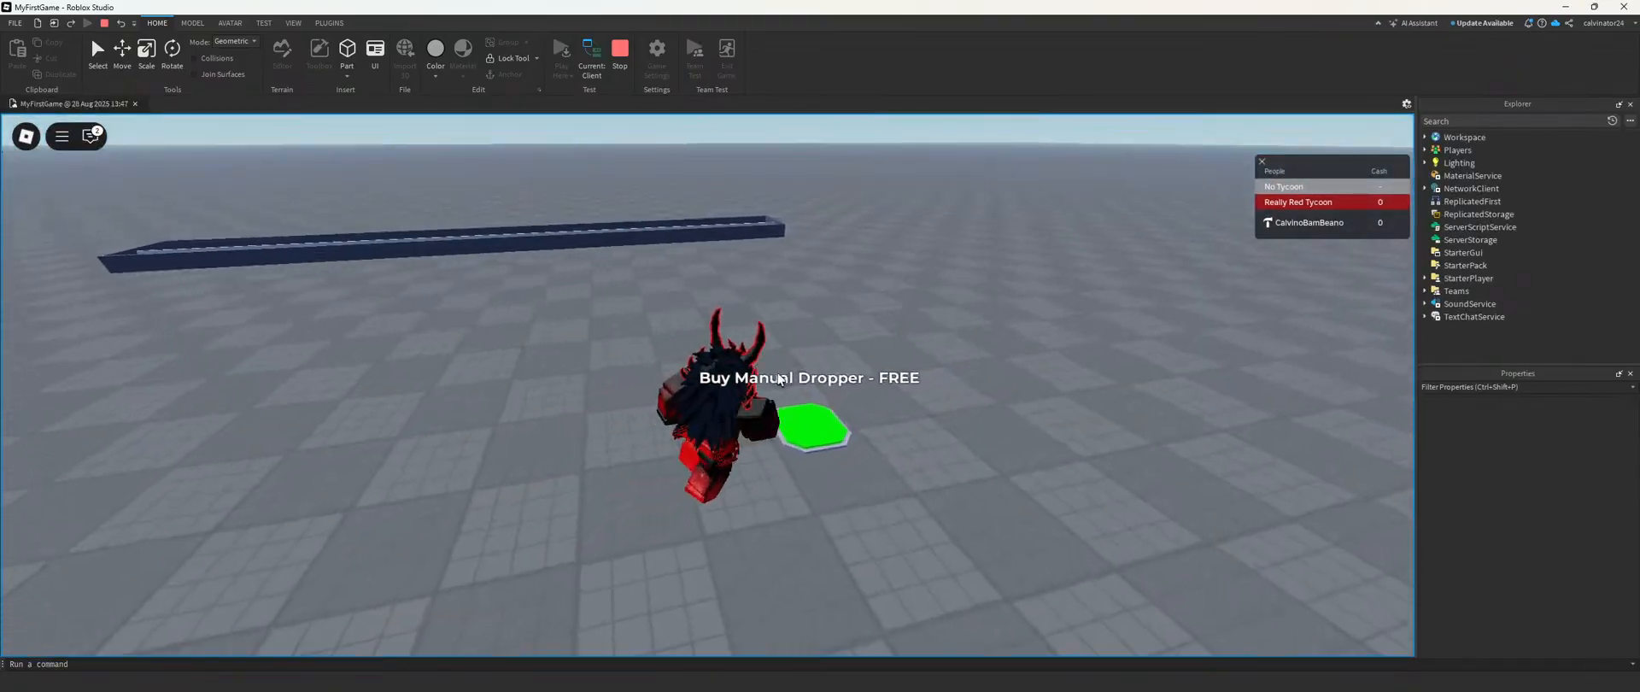
right_drag(778, 372, 778, 372)
key(w)
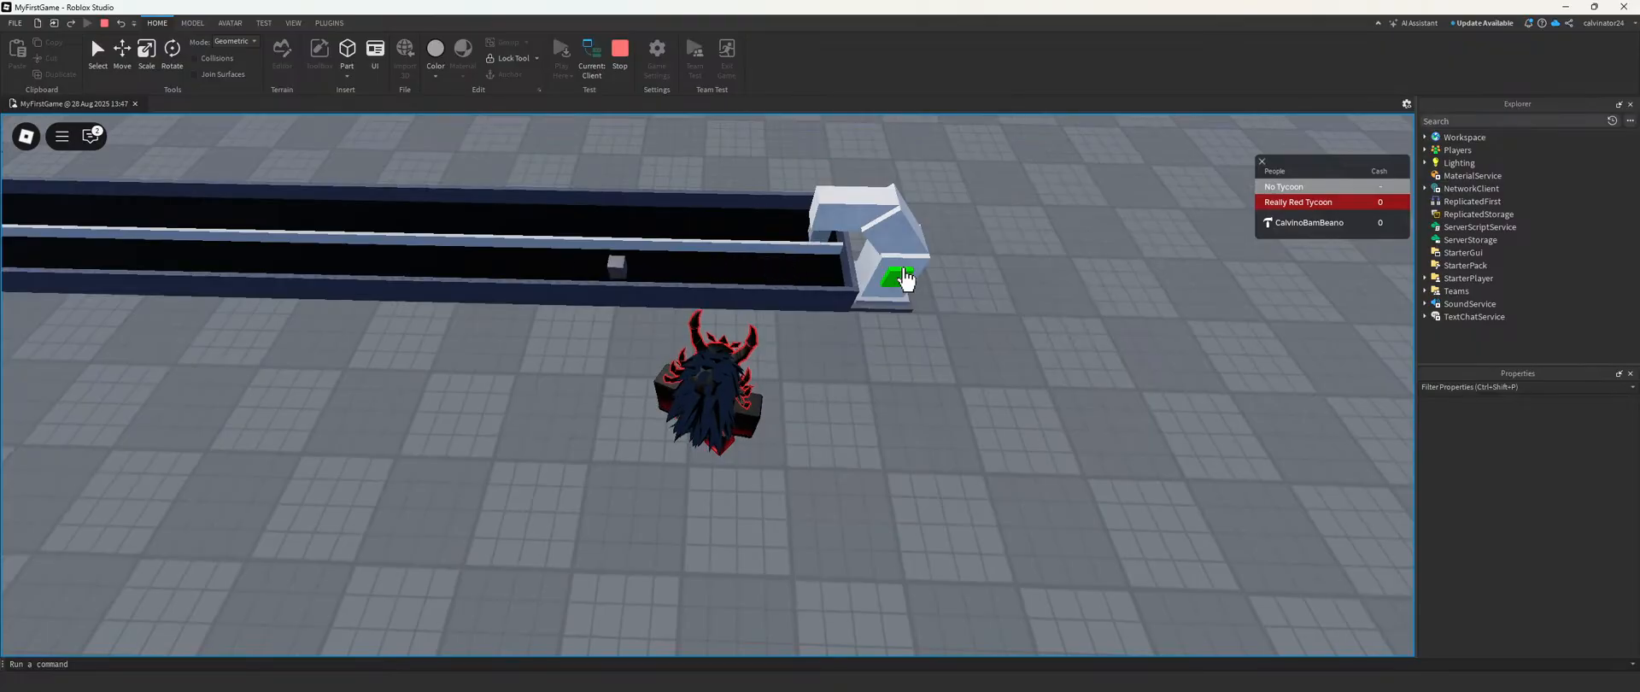
key(w)
right_drag(853, 277, 853, 277)
key(w)
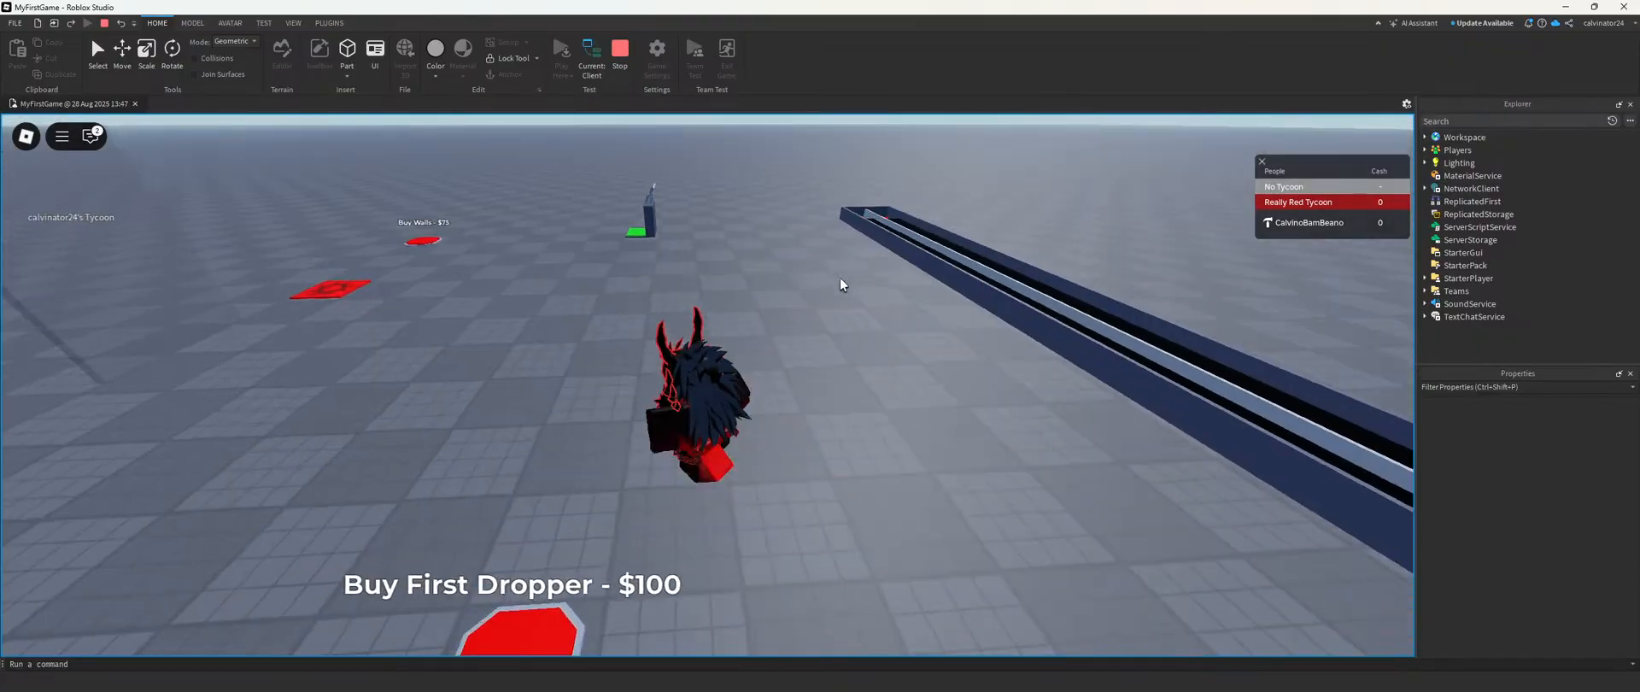
Step: Walk the character across the purchase buttons to buy the three droppers and both upgraders along the conveyor
right_drag(719, 304, 703, 331)
key(w)
key(w)
key(a)
key(a)
key(d)
key(a)
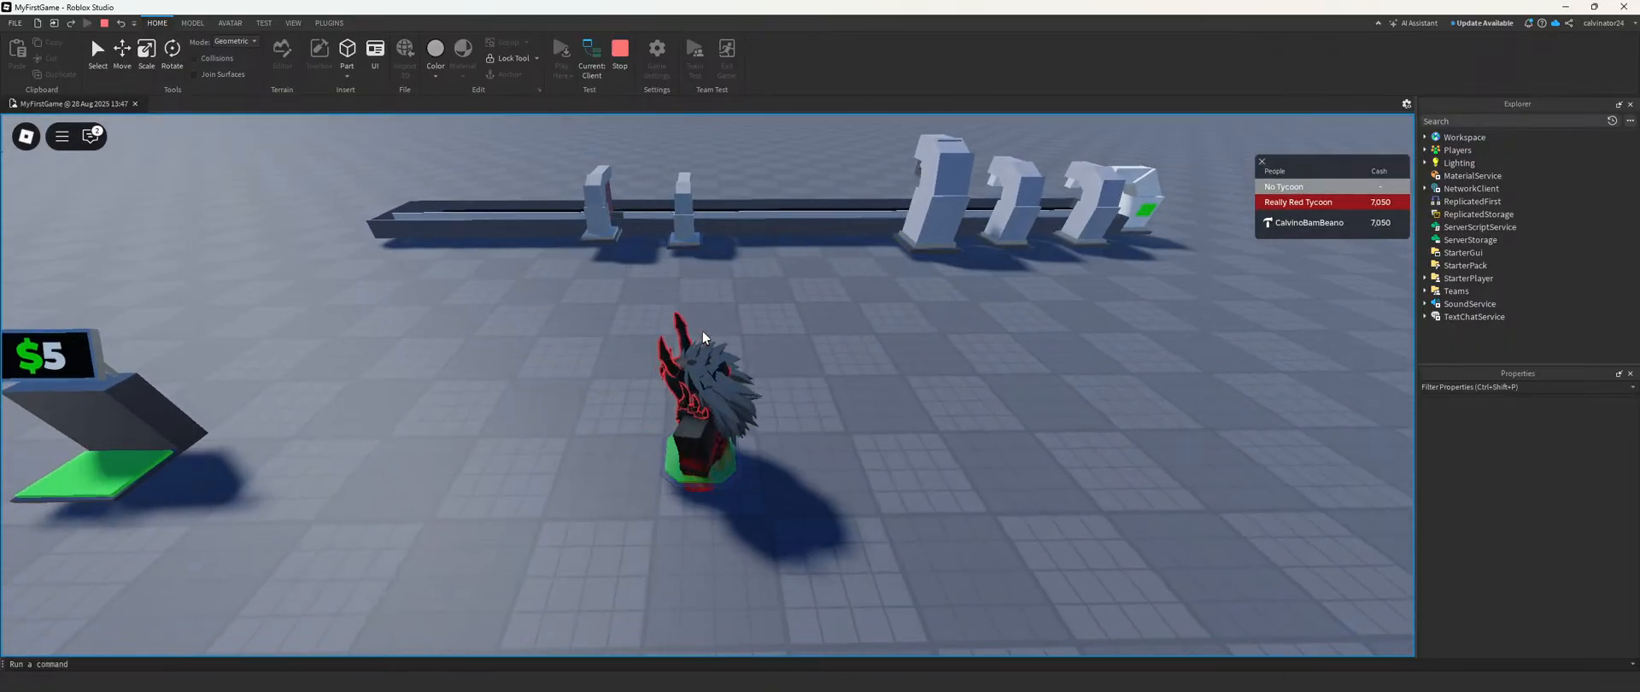
Step: Buy the $30 floor for the tycoon and end the playtest
right_drag(756, 218, 756, 218)
key(d)
right_drag(762, 379, 762, 380)
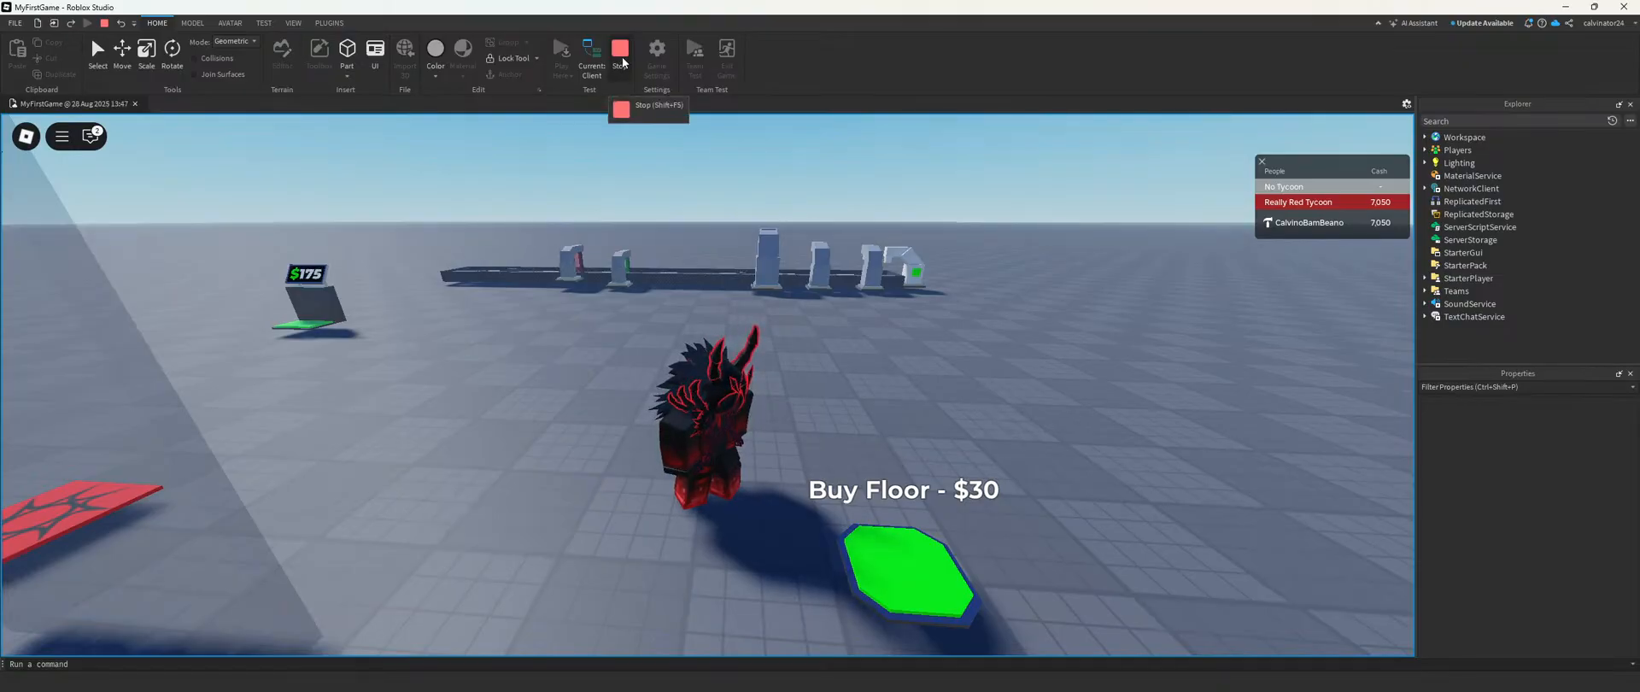
key(s)
key(d)
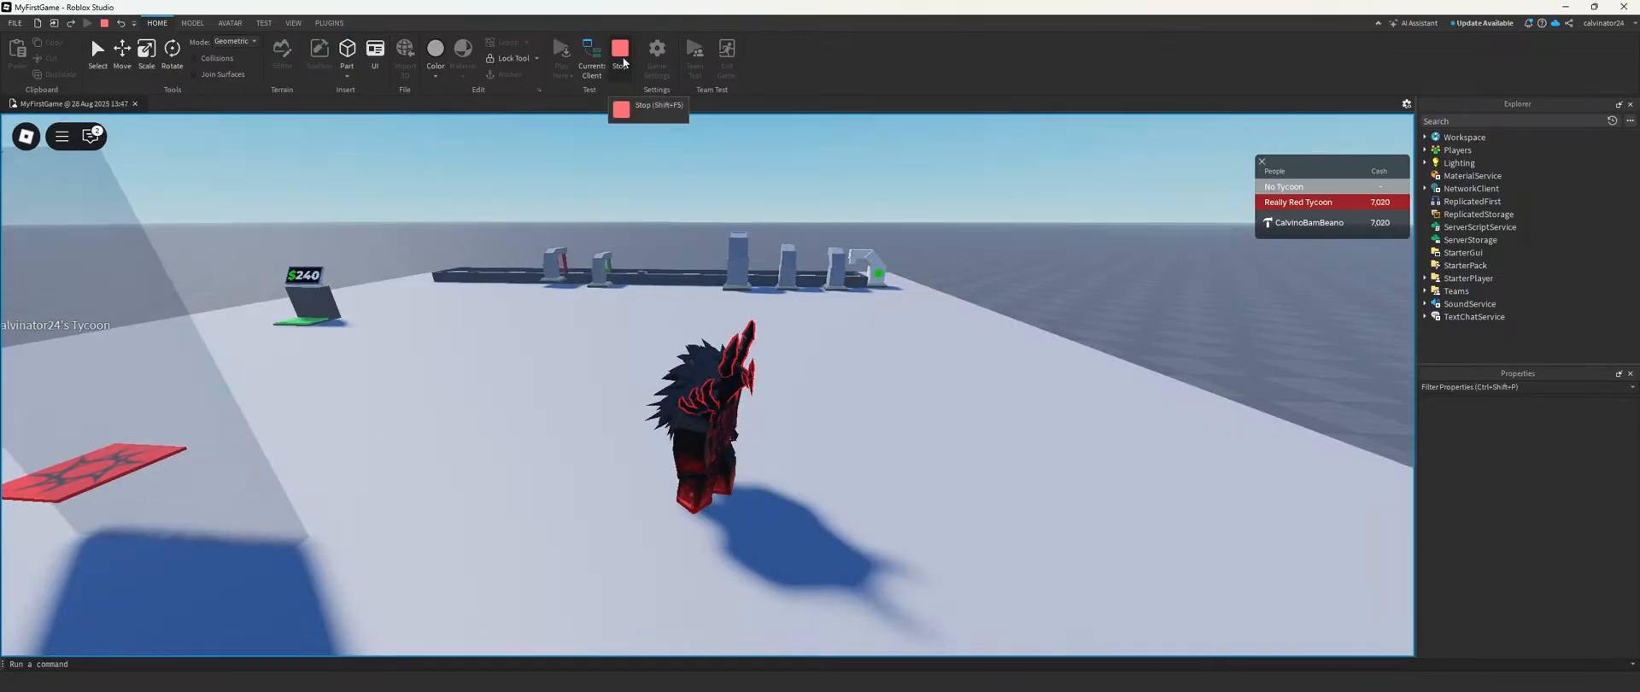
click(624, 63)
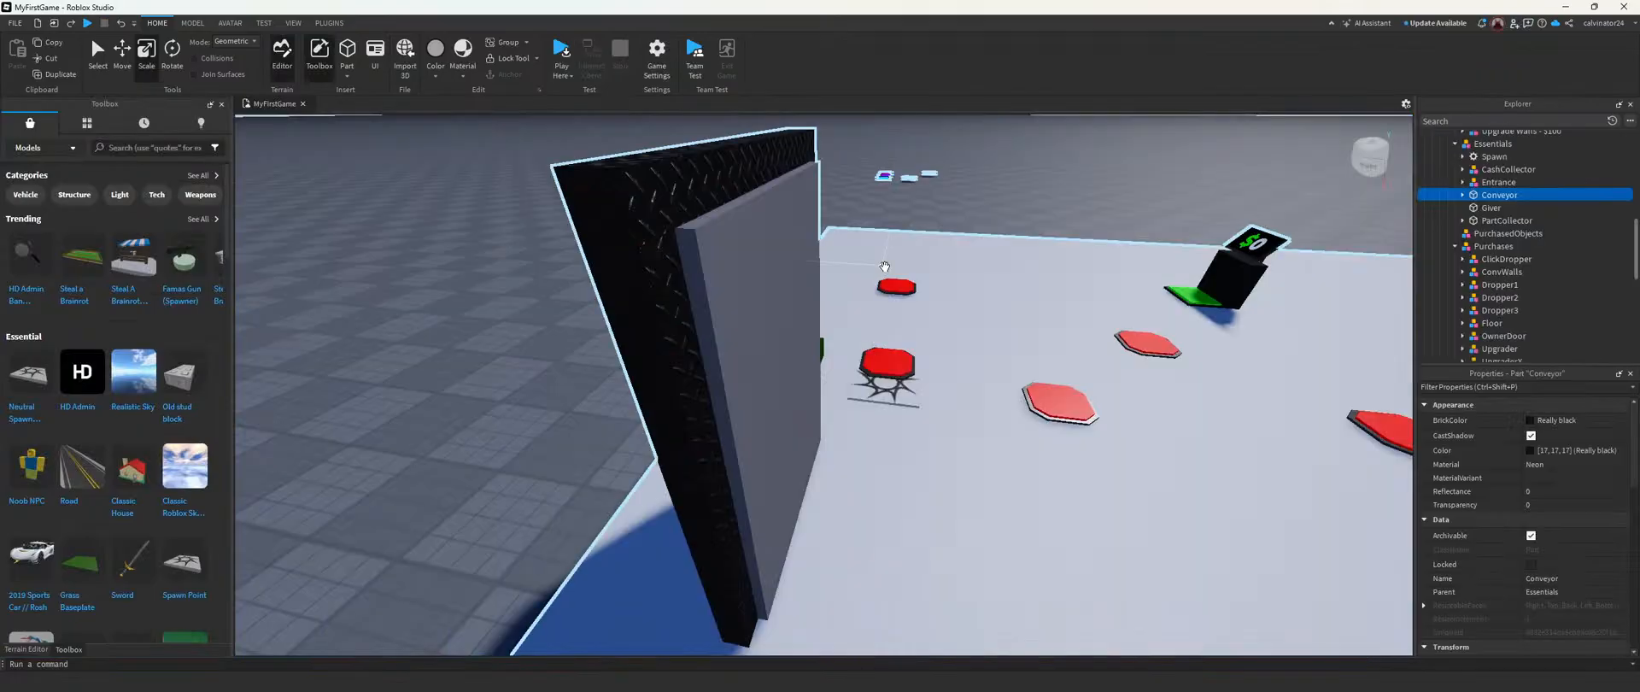
Step: Inspect the droppers' outlets above the conveyor up close from the conveyor's far side
scroll(966, 350, down, 10)
right_drag(966, 350, 1069, 376)
click(1069, 376)
key(w)
key(w)
key(s)
key(d)
right_drag(926, 373, 926, 373)
key(w)
right_drag(875, 289, 875, 289)
key(w)
key(a)
key(w)
right_drag(956, 255, 956, 255)
key(s)
key(w)
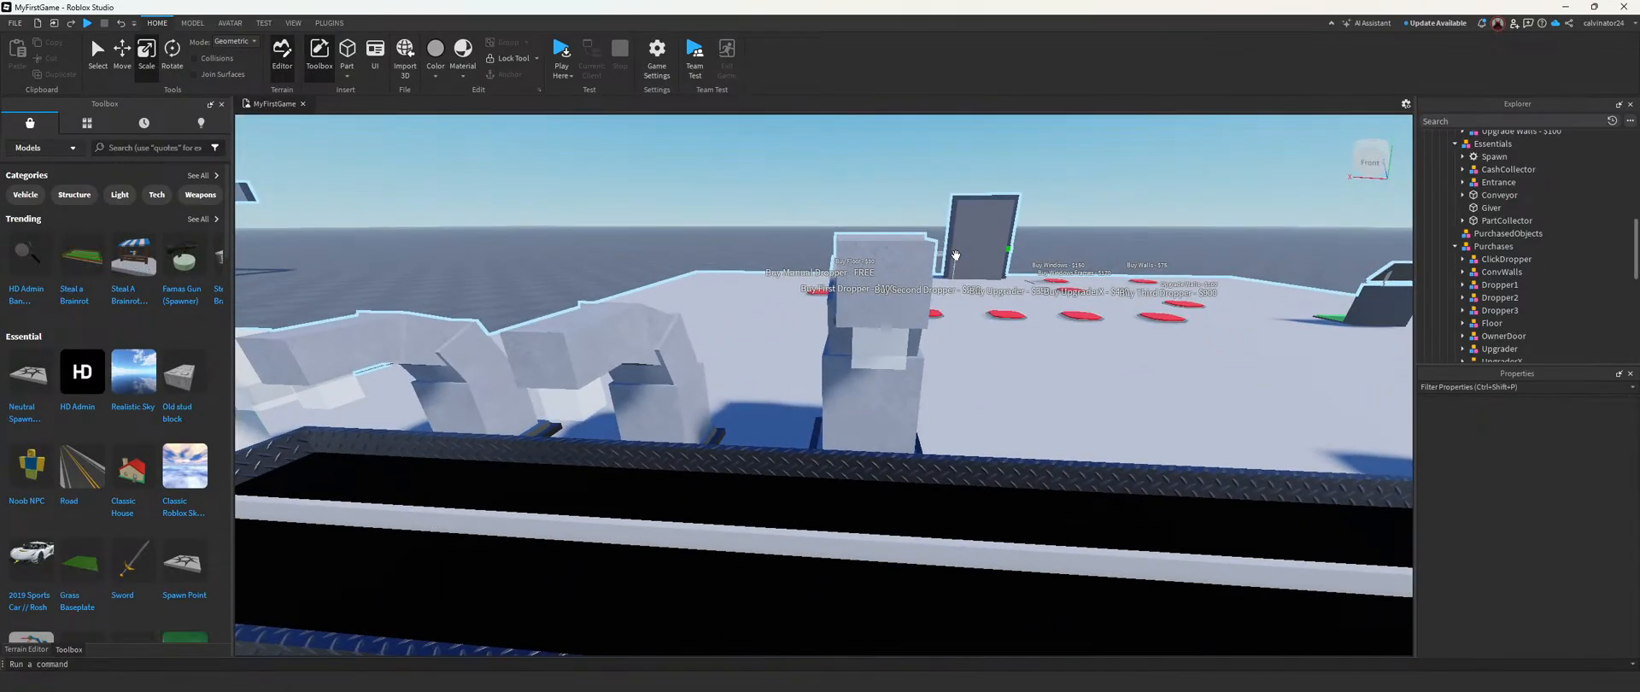
Step: Enlarge Dropper3's Drop part to about 3 studs wide and deep, extending it out over the conveyor
click(1497, 310)
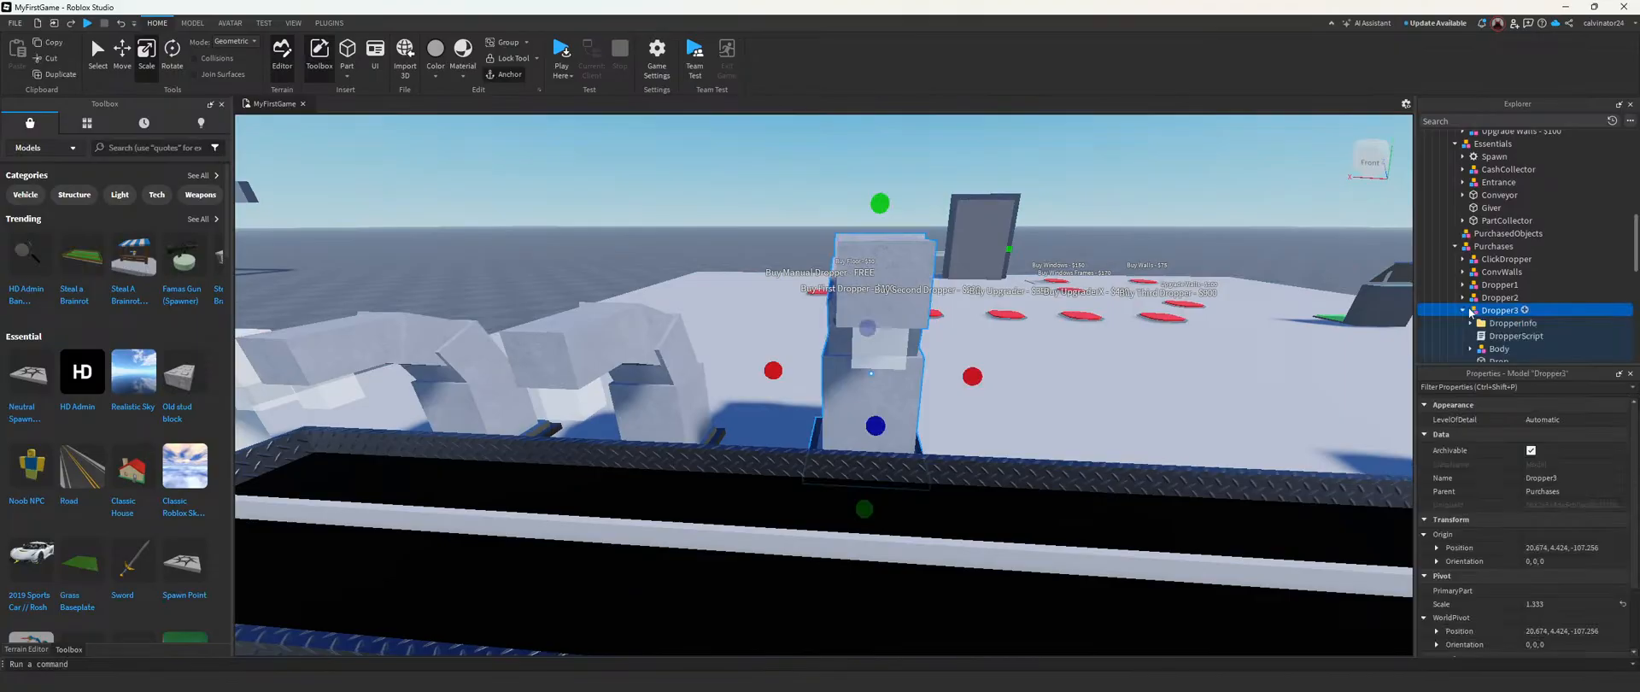
scroll(1492, 316, down, 1)
click(1497, 323)
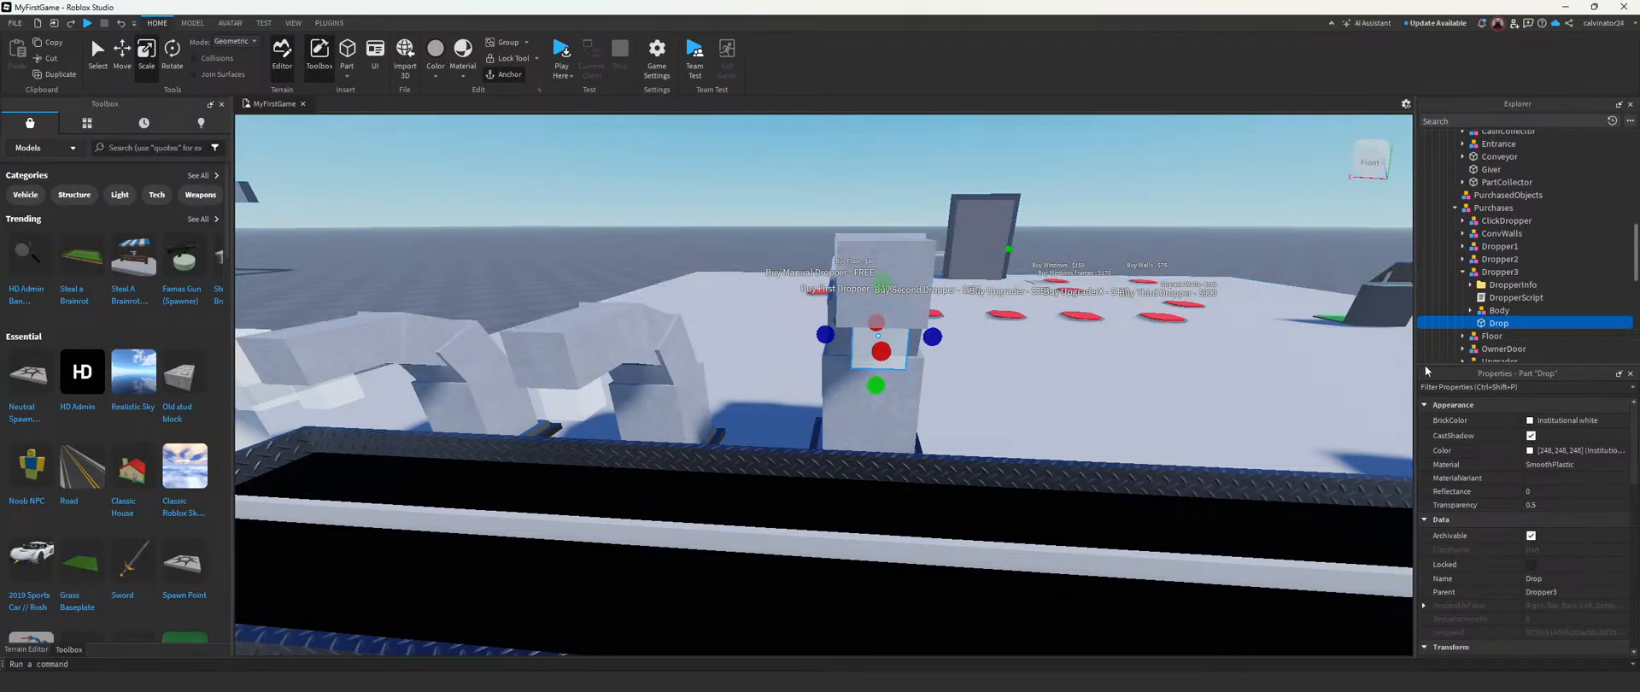
scroll(1571, 583, down, 3)
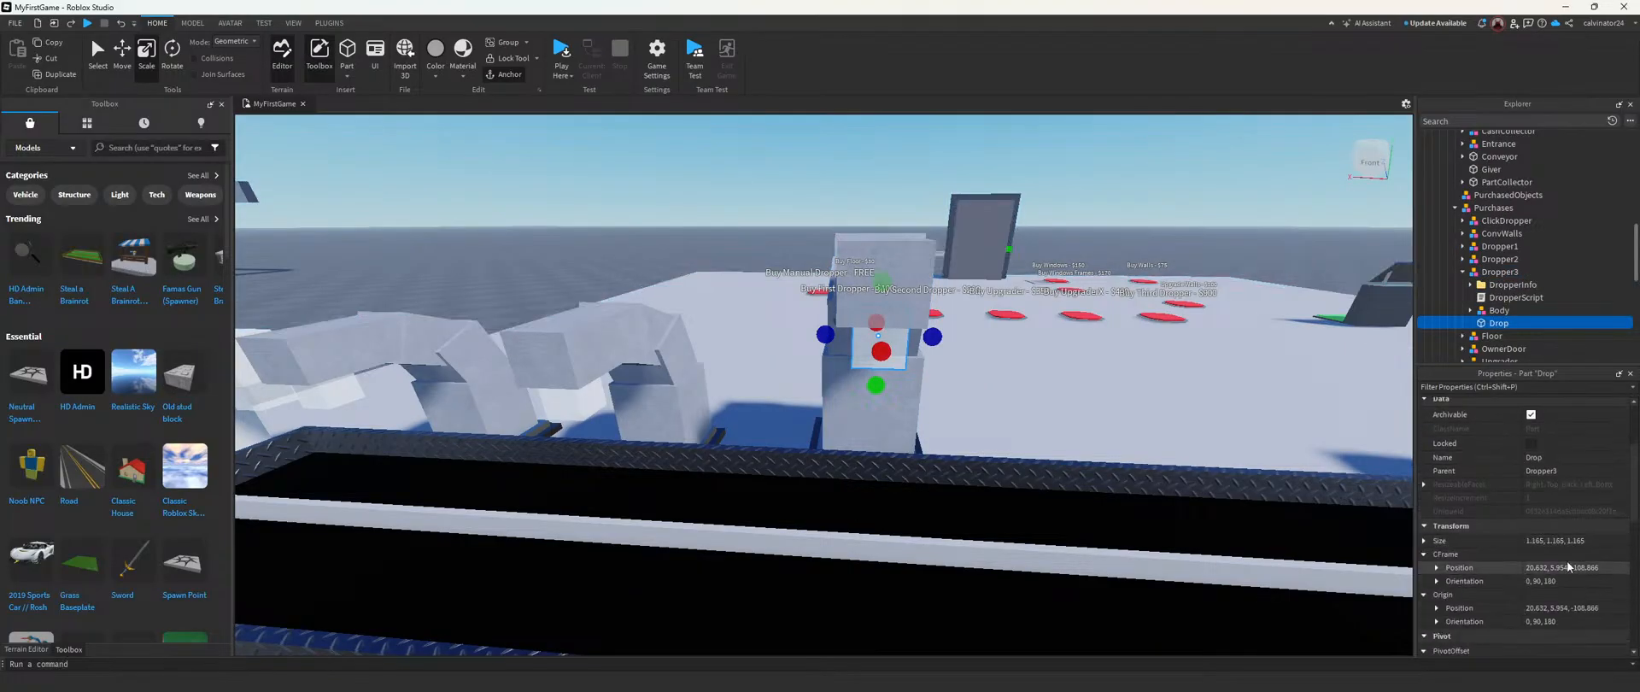
click(1561, 542)
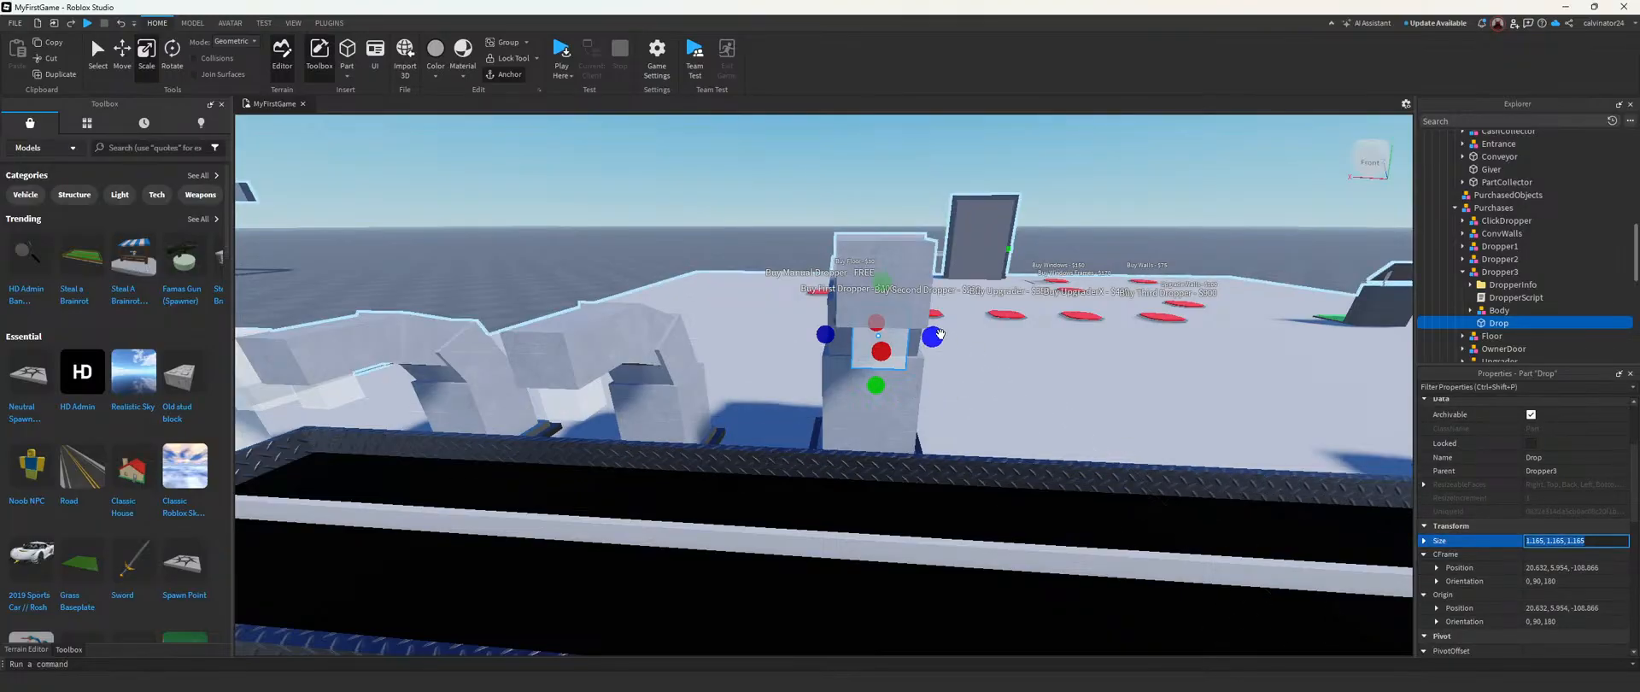
drag(939, 334, 977, 337)
drag(827, 334, 781, 335)
drag(875, 351, 873, 393)
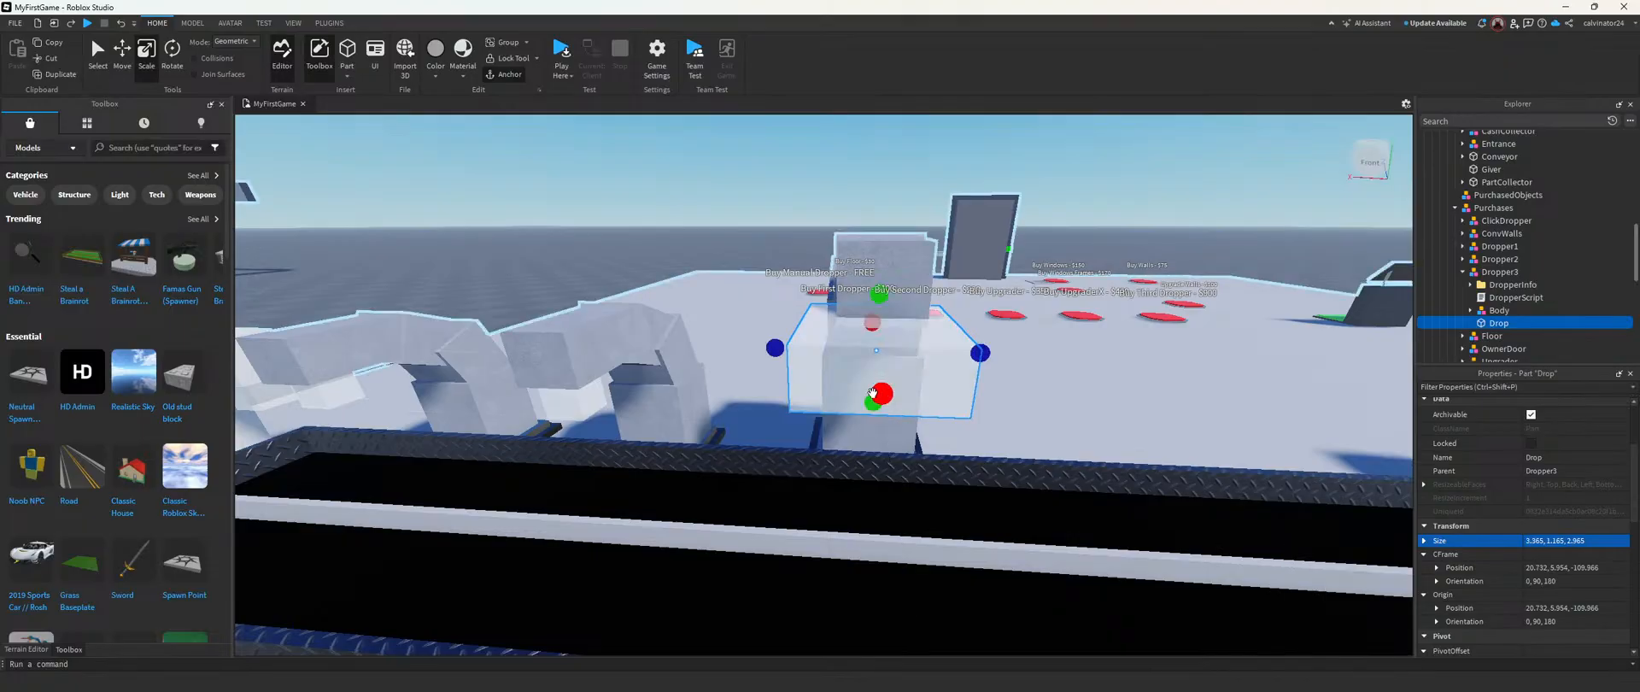
Step: Playtest the tycoon again, claiming the Really Red Tycoon and buying its free manual dropper
click(557, 52)
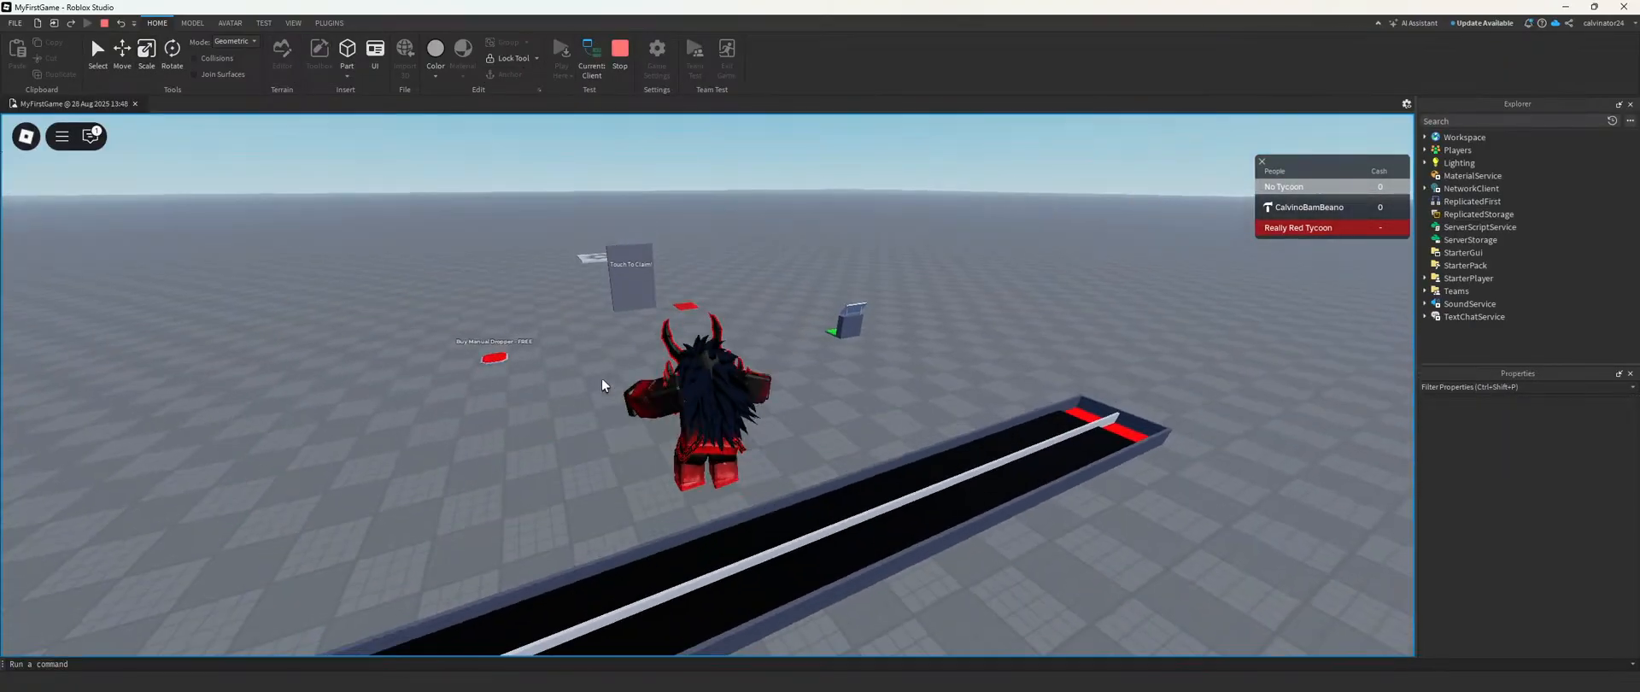
key(w)
right_drag(818, 356, 819, 357)
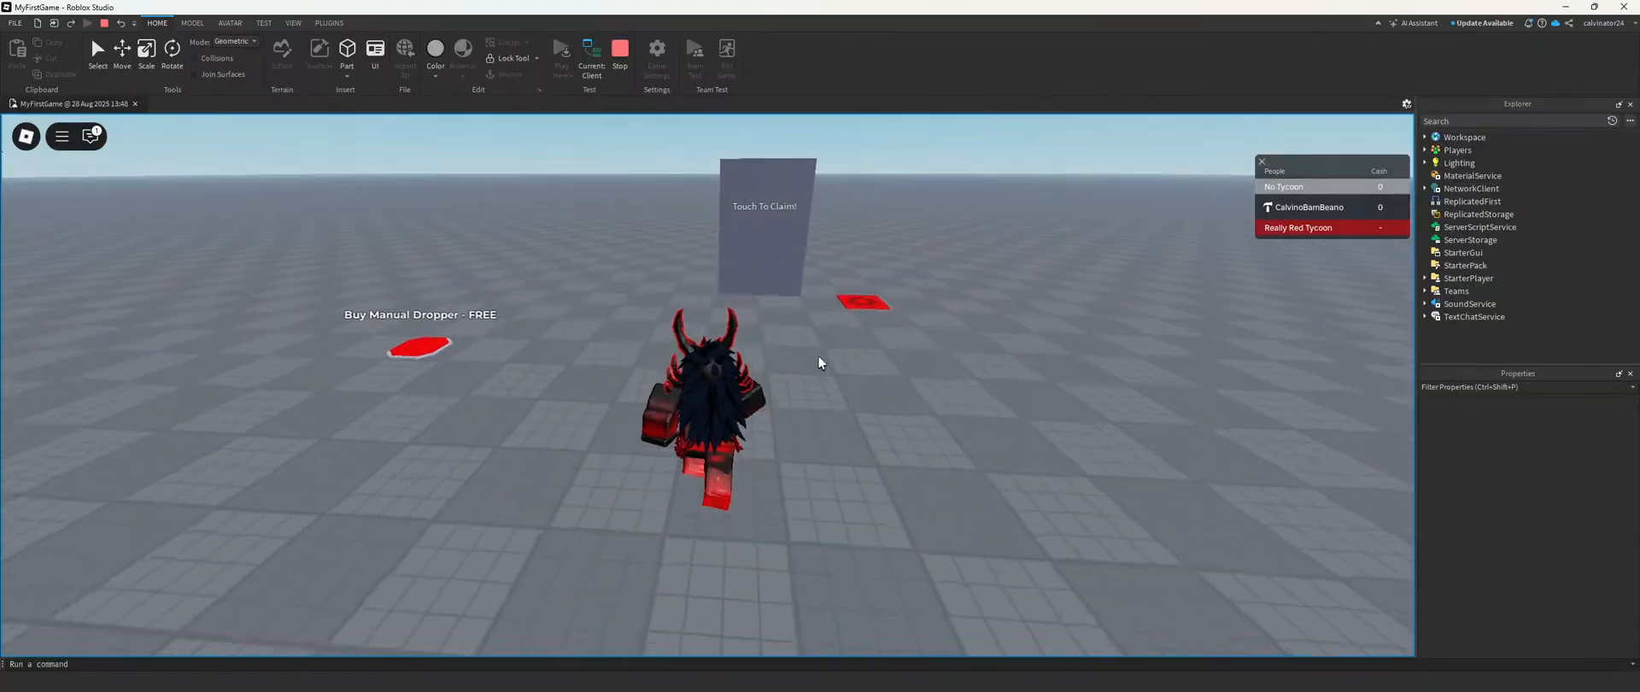
key(w)
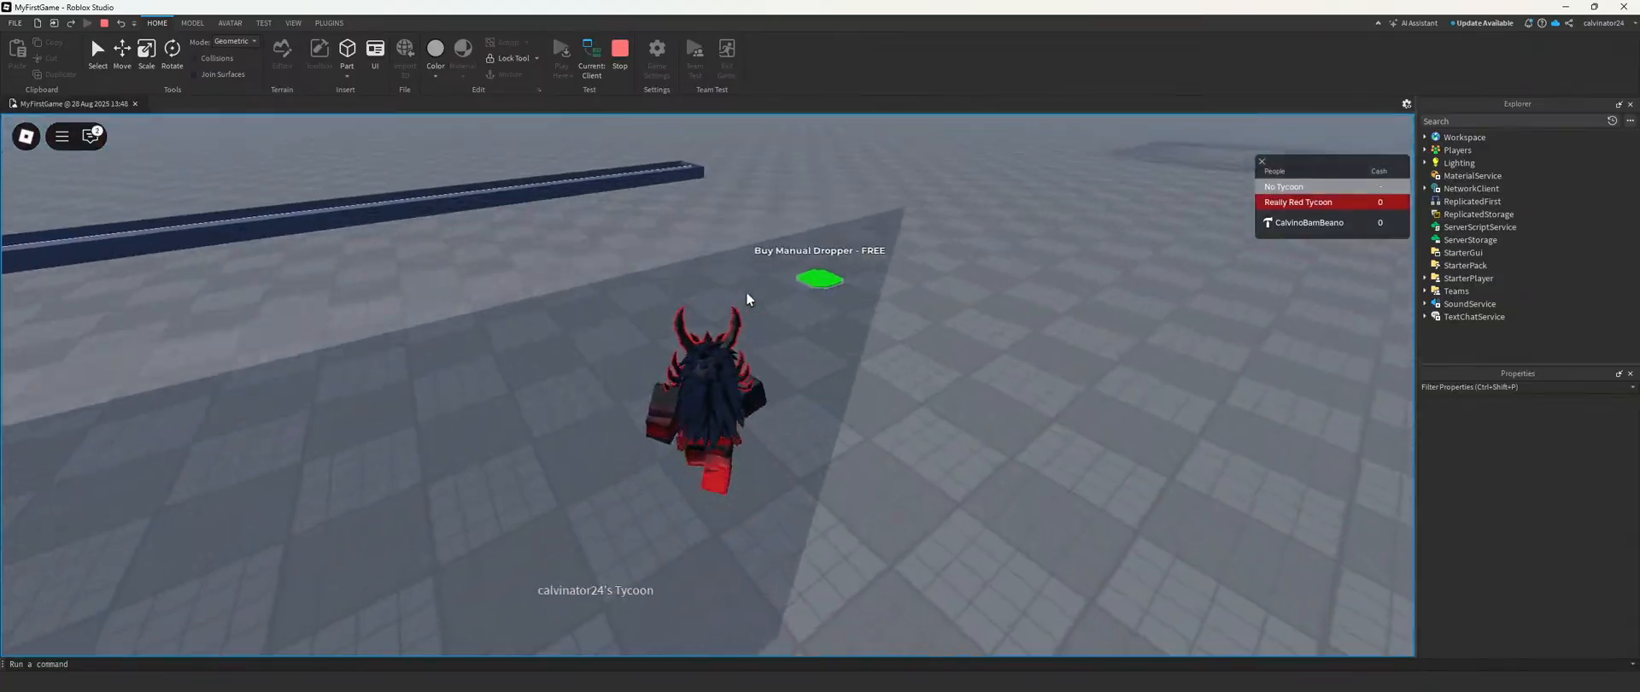
key(w)
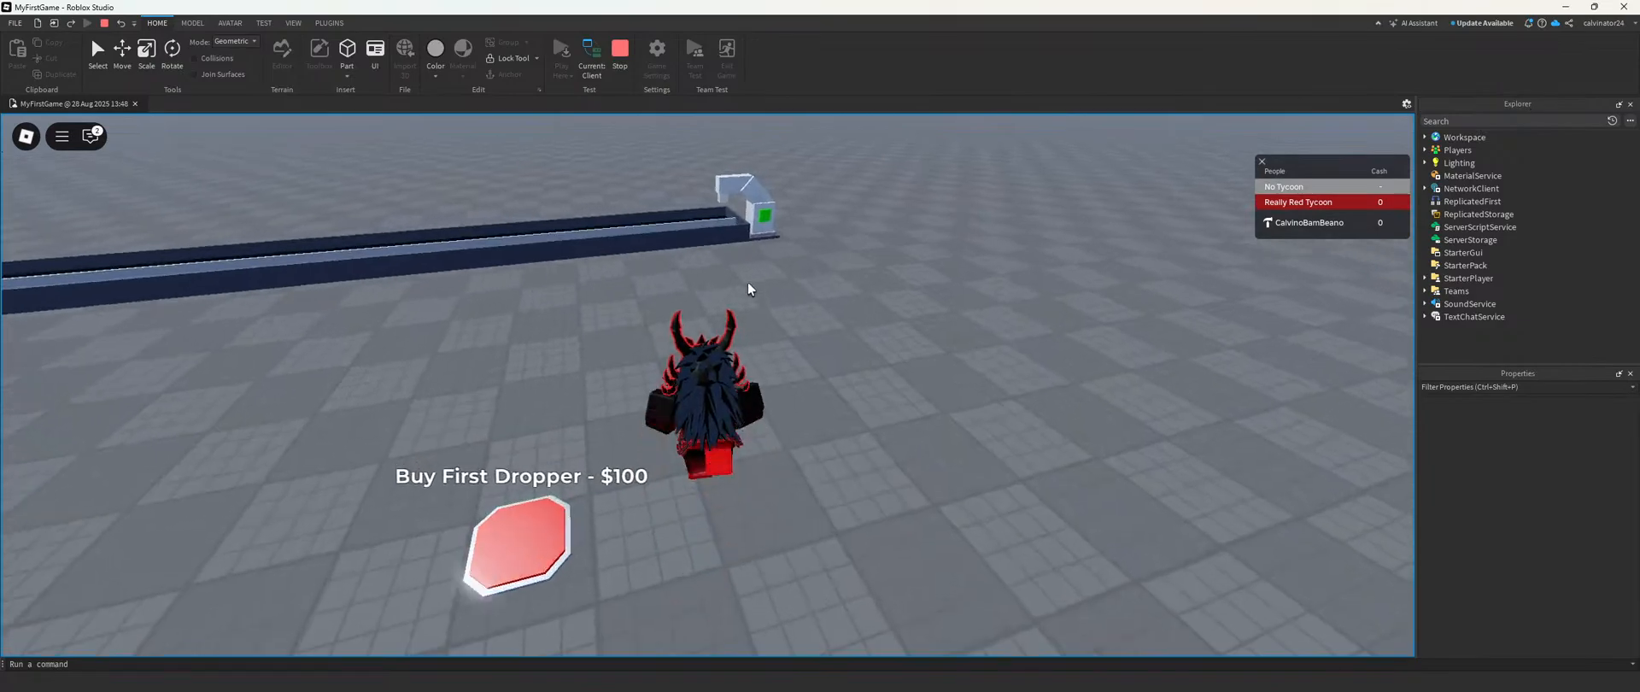
Step: Walk to the tycoon's cash collector and collect the money earned so far
key(w)
right_drag(751, 280, 751, 280)
click(854, 338)
right_drag(782, 342, 781, 342)
key(w)
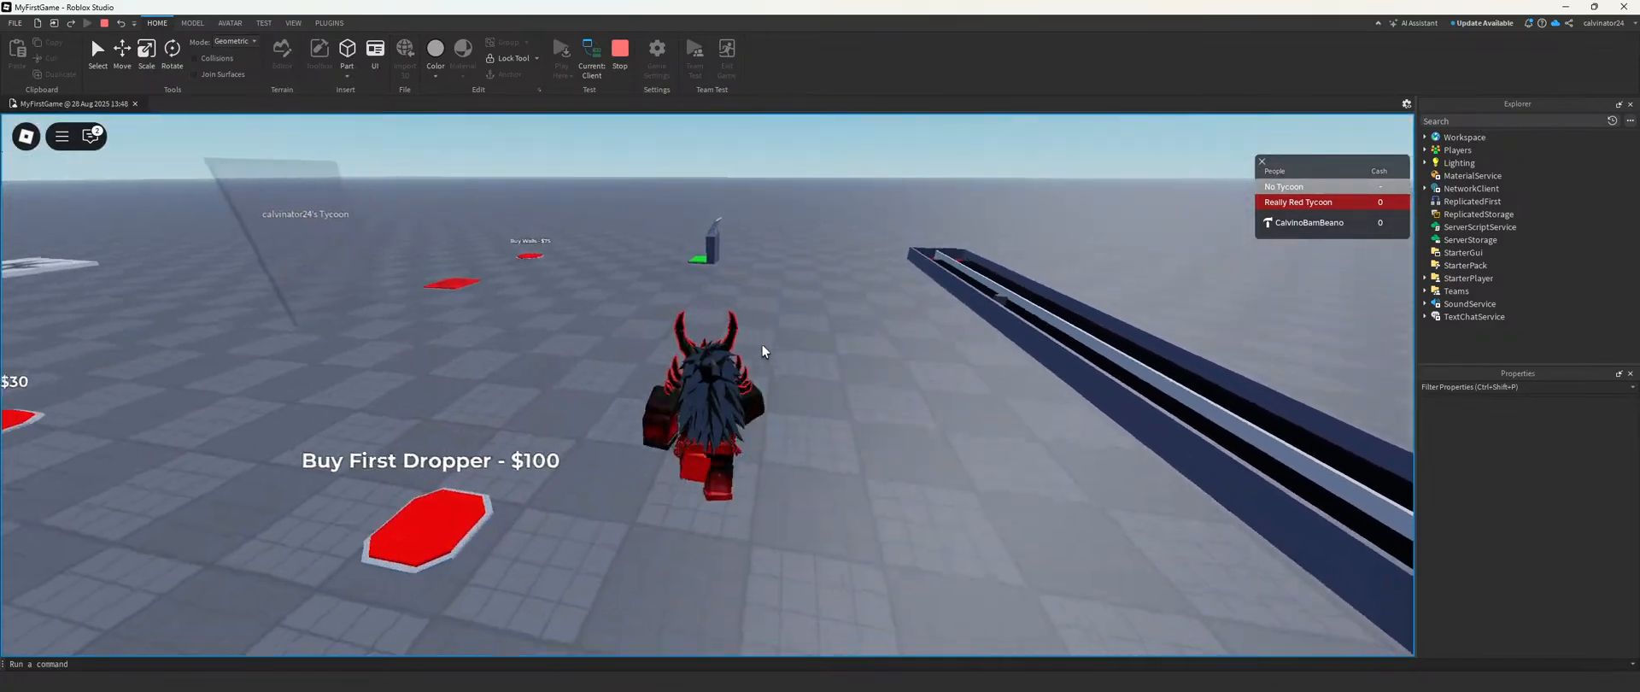
key(w)
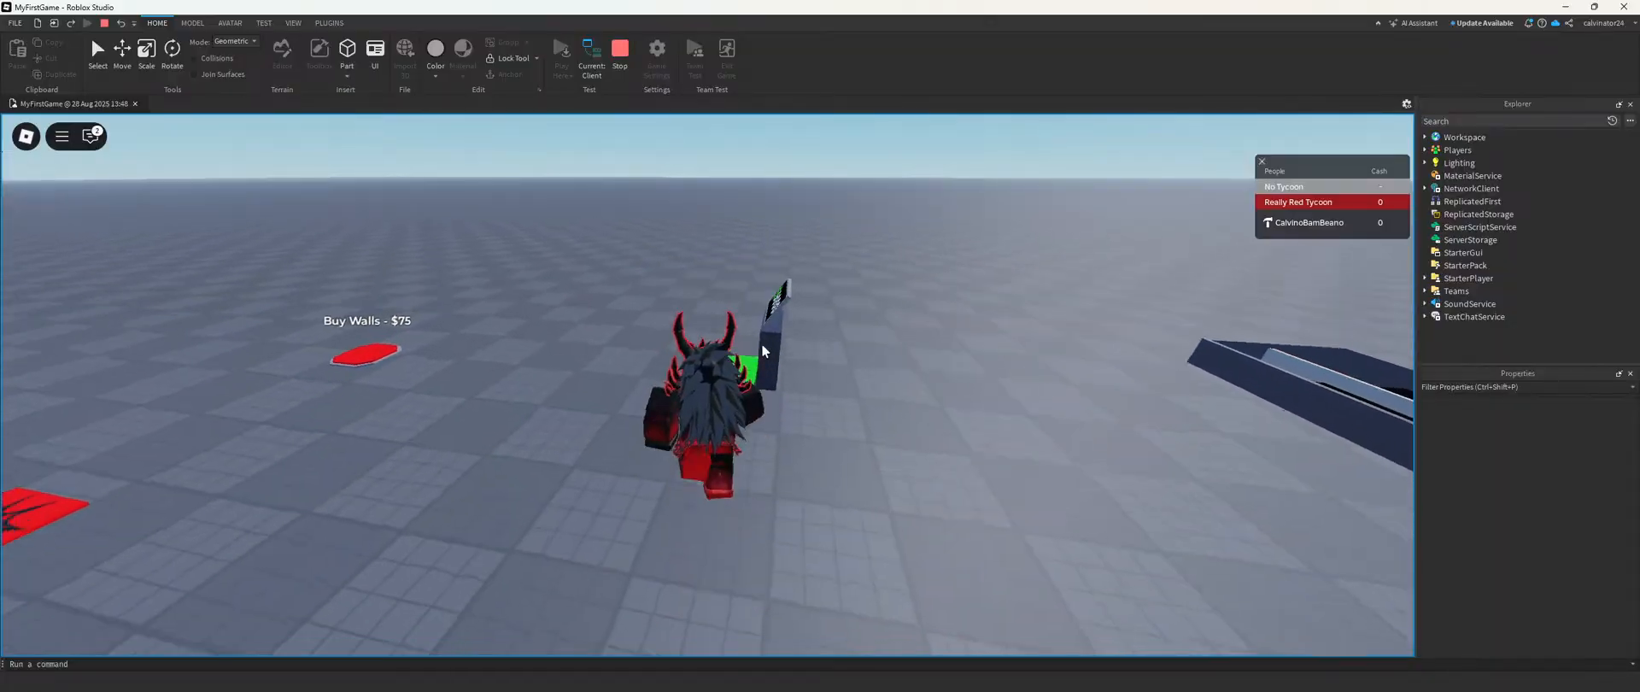
key(w)
mouse_move(762, 345)
right_down()
mouse_move(781, 342)
mouse_move(767, 340)
right_up()
Step: Buy the first, second and third droppers, watch Dropper3's drops on the conveyor, and end the playtest
key(w)
key(d)
key(a)
key(a)
key(w)
key(w)
key(a)
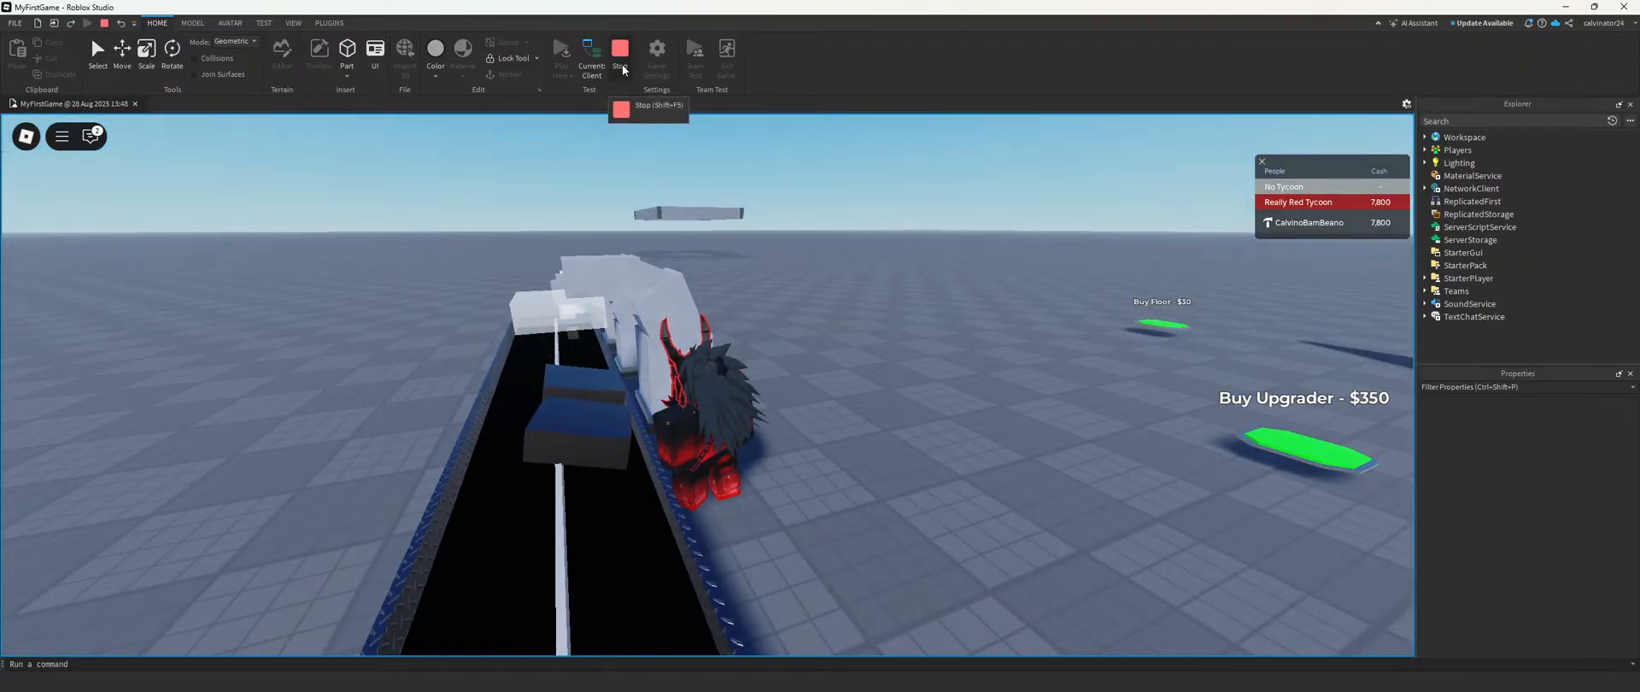
click(622, 64)
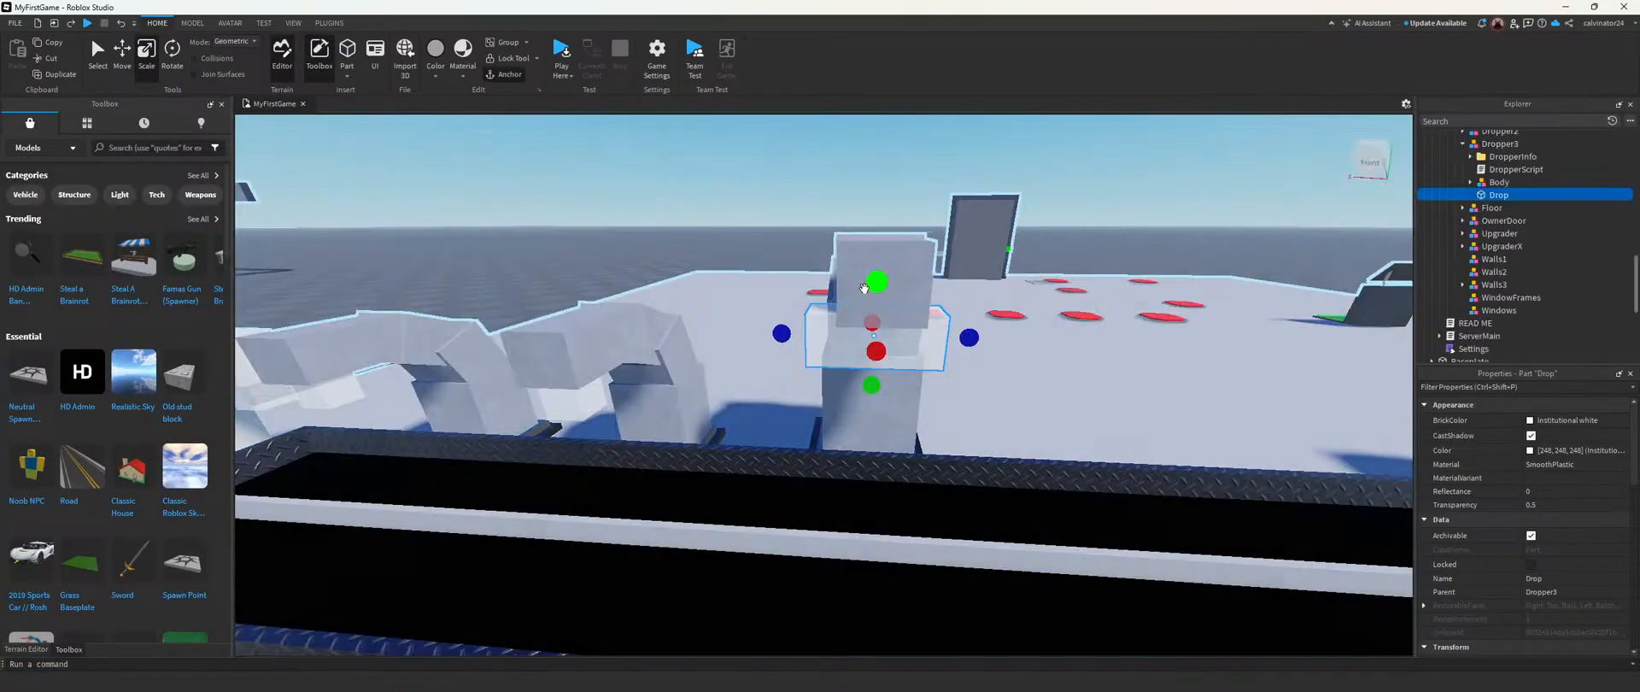
Step: Inspect Dropper3's Drop part up close and open its DropperScript to see how drops are created
click(874, 203)
right_drag(874, 203, 873, 202)
key(w)
key(d)
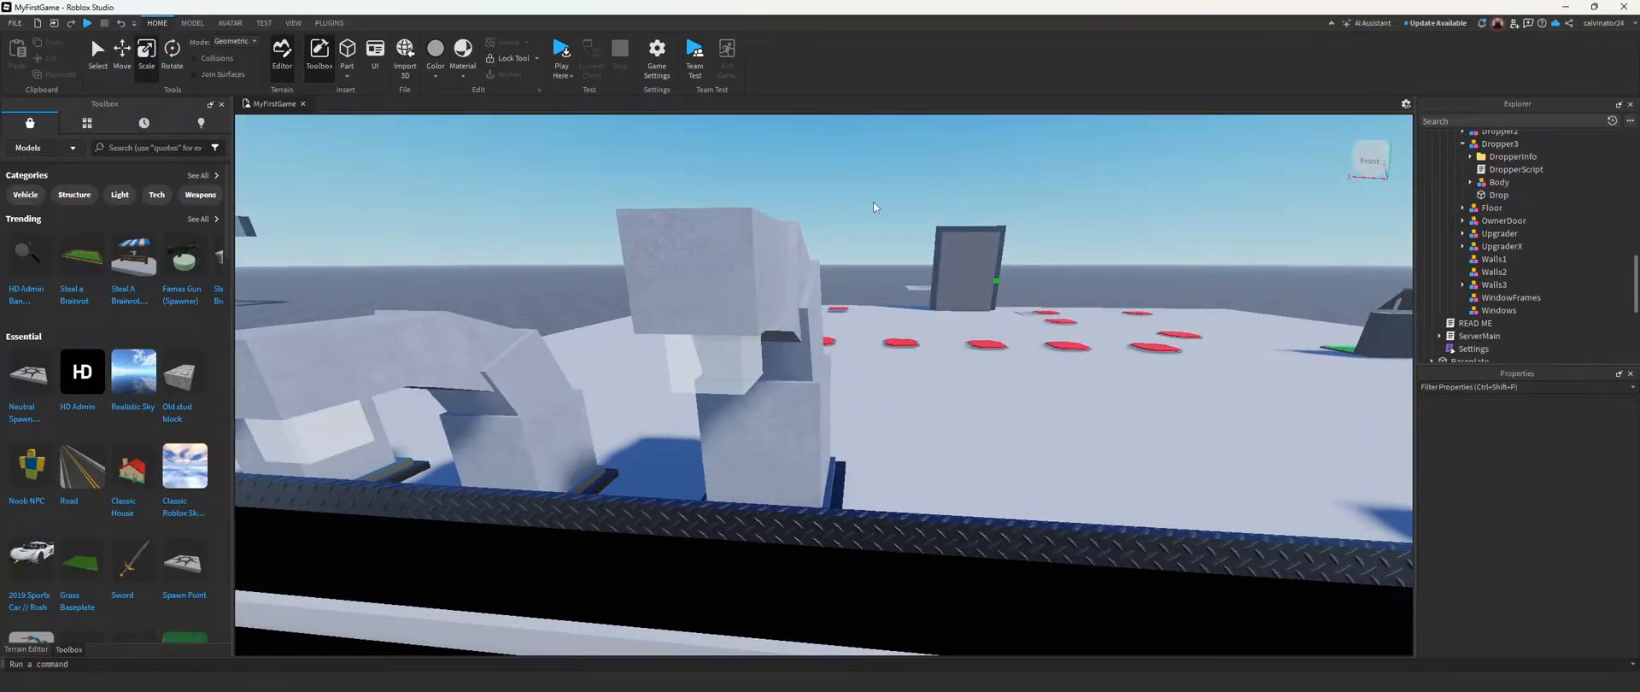
click(1499, 195)
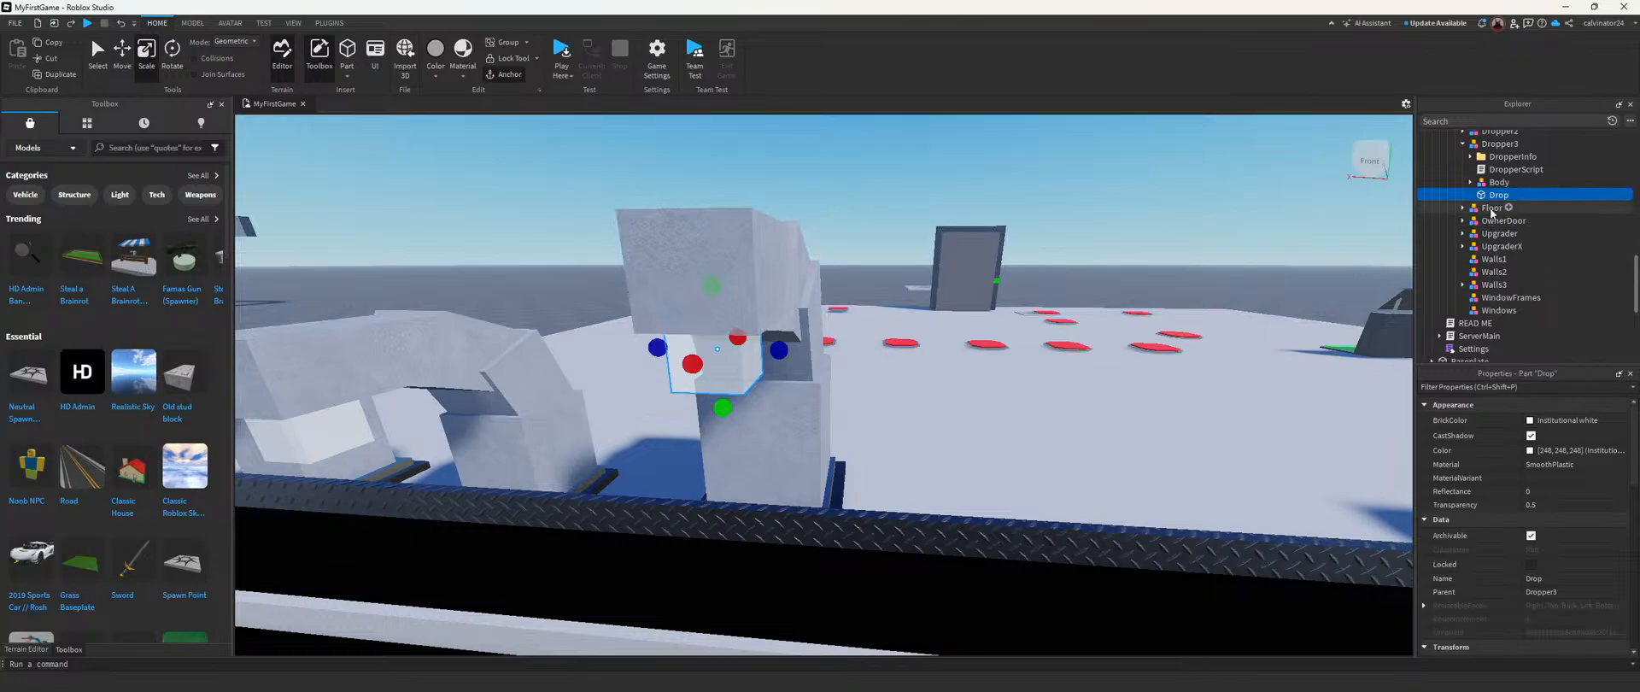
double_click(1510, 169)
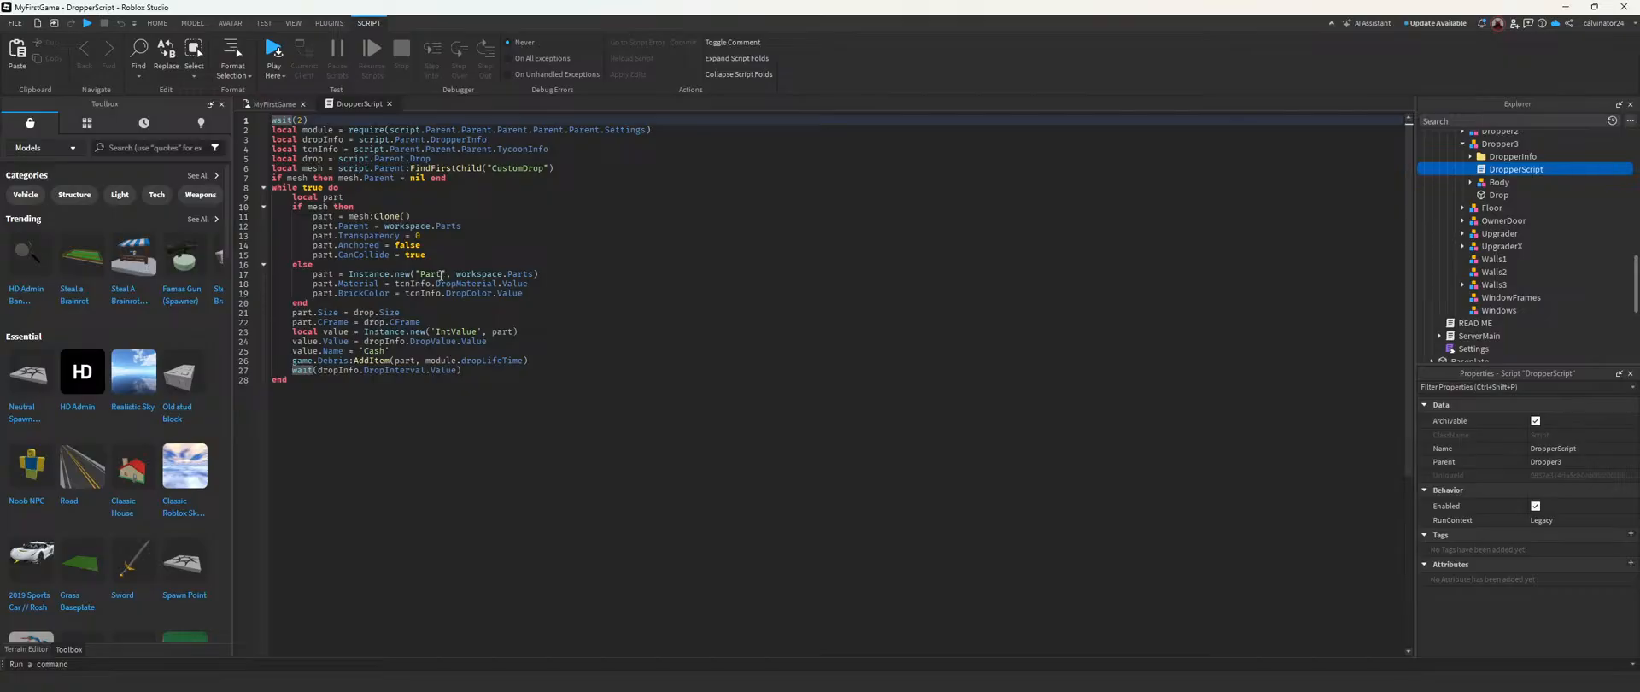
Step: Insert the Sword model from the Toolbox onto the baseplate beside the tycoon floor
click(281, 105)
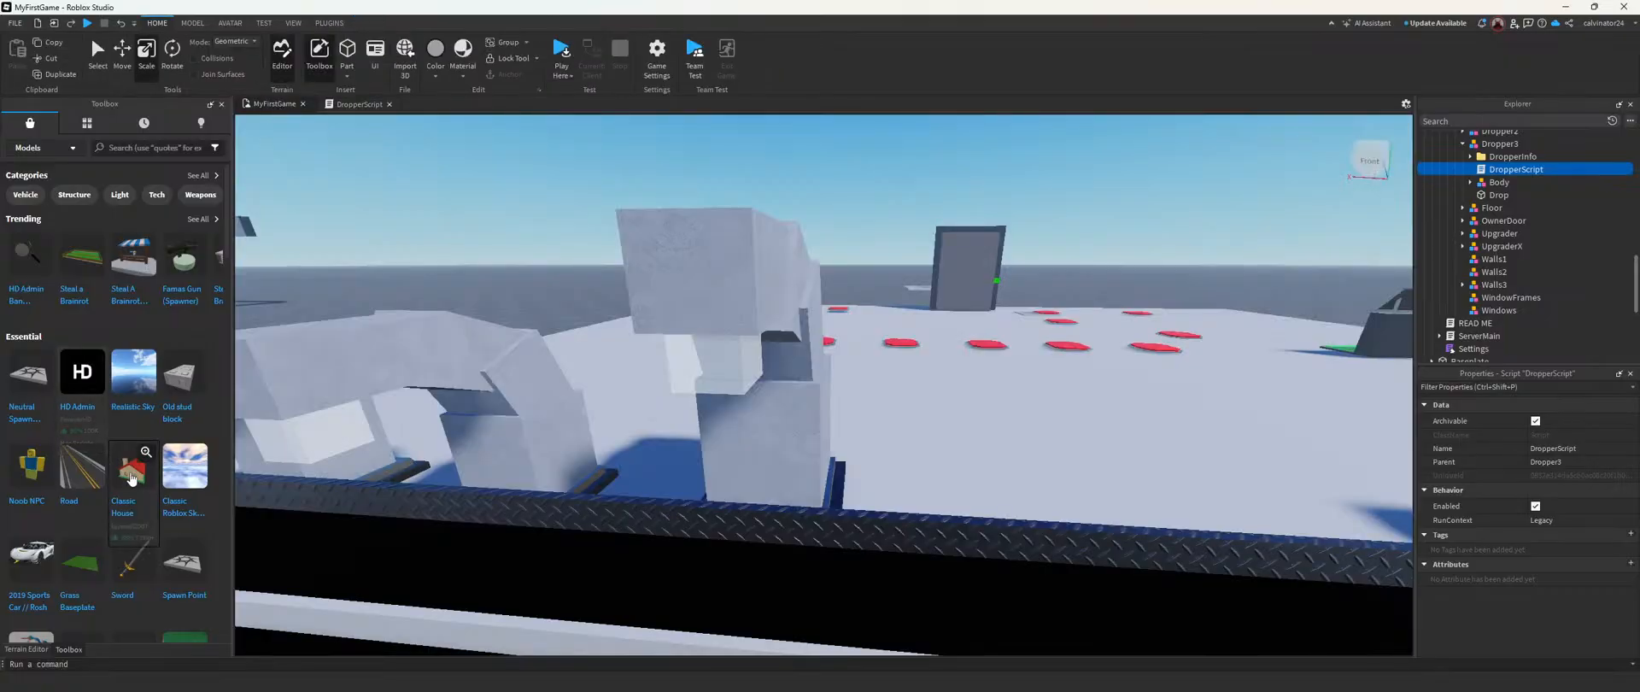
right_drag(506, 442, 495, 460)
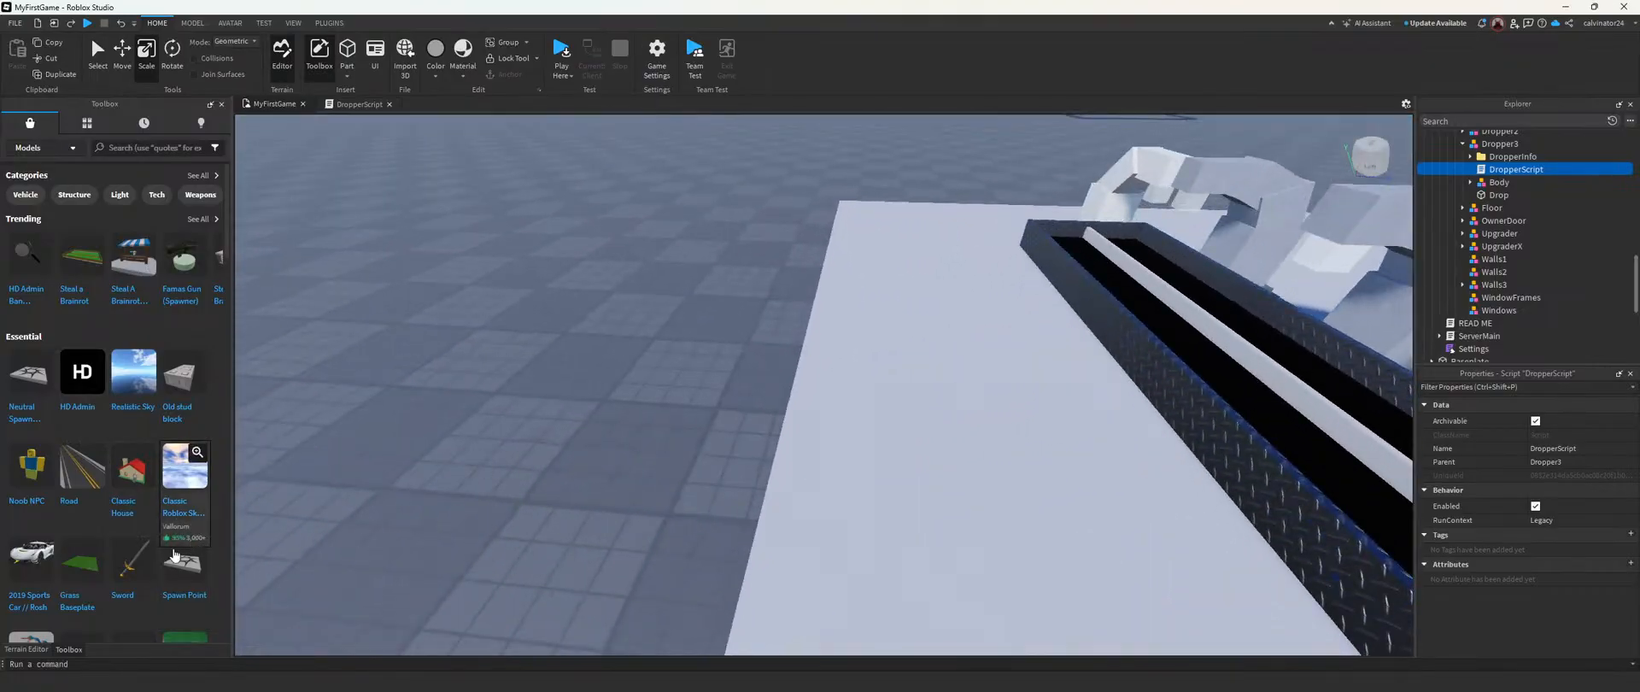
right_drag(377, 489, 377, 490)
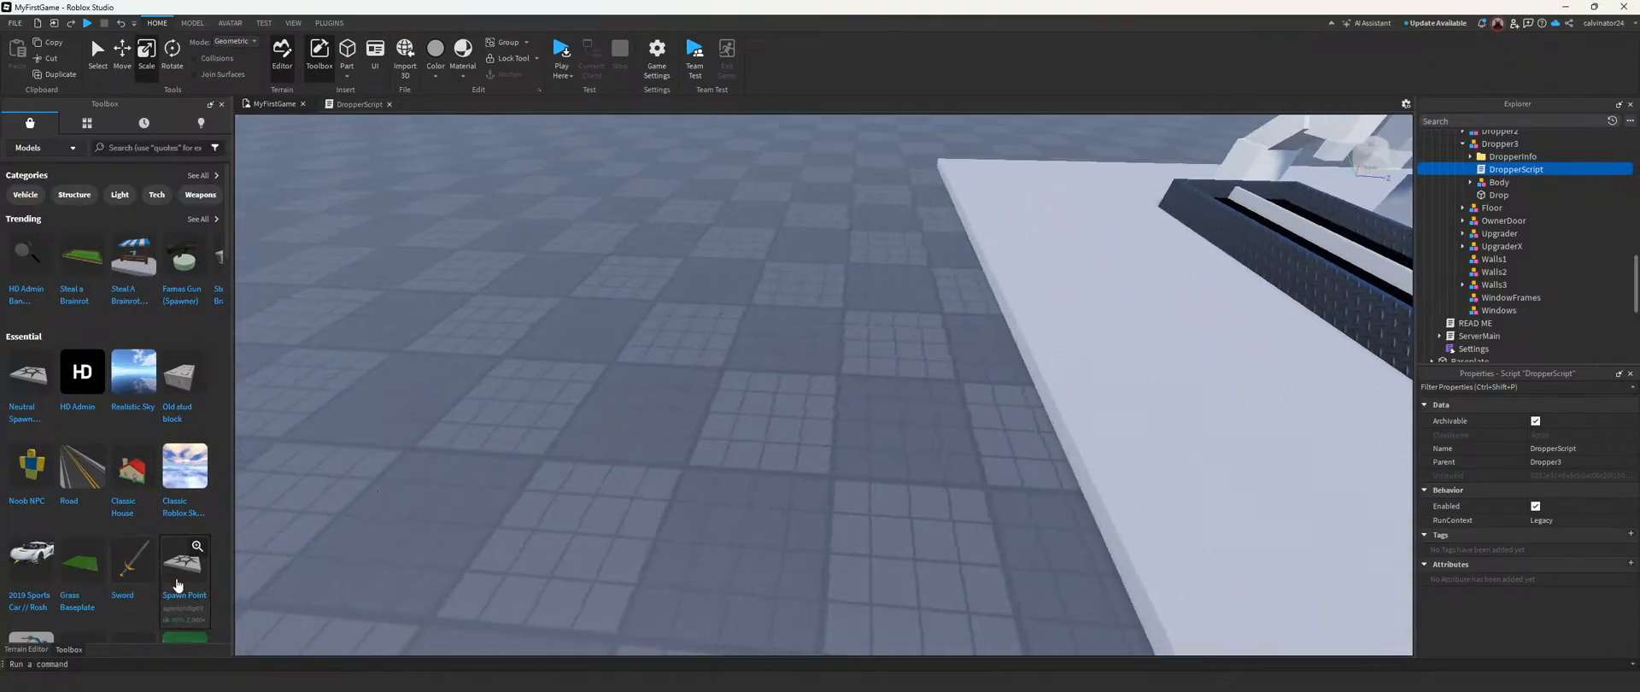
drag(145, 579, 857, 485)
drag(906, 436, 878, 430)
drag(851, 385, 851, 388)
right_drag(874, 376, 874, 376)
click(856, 416)
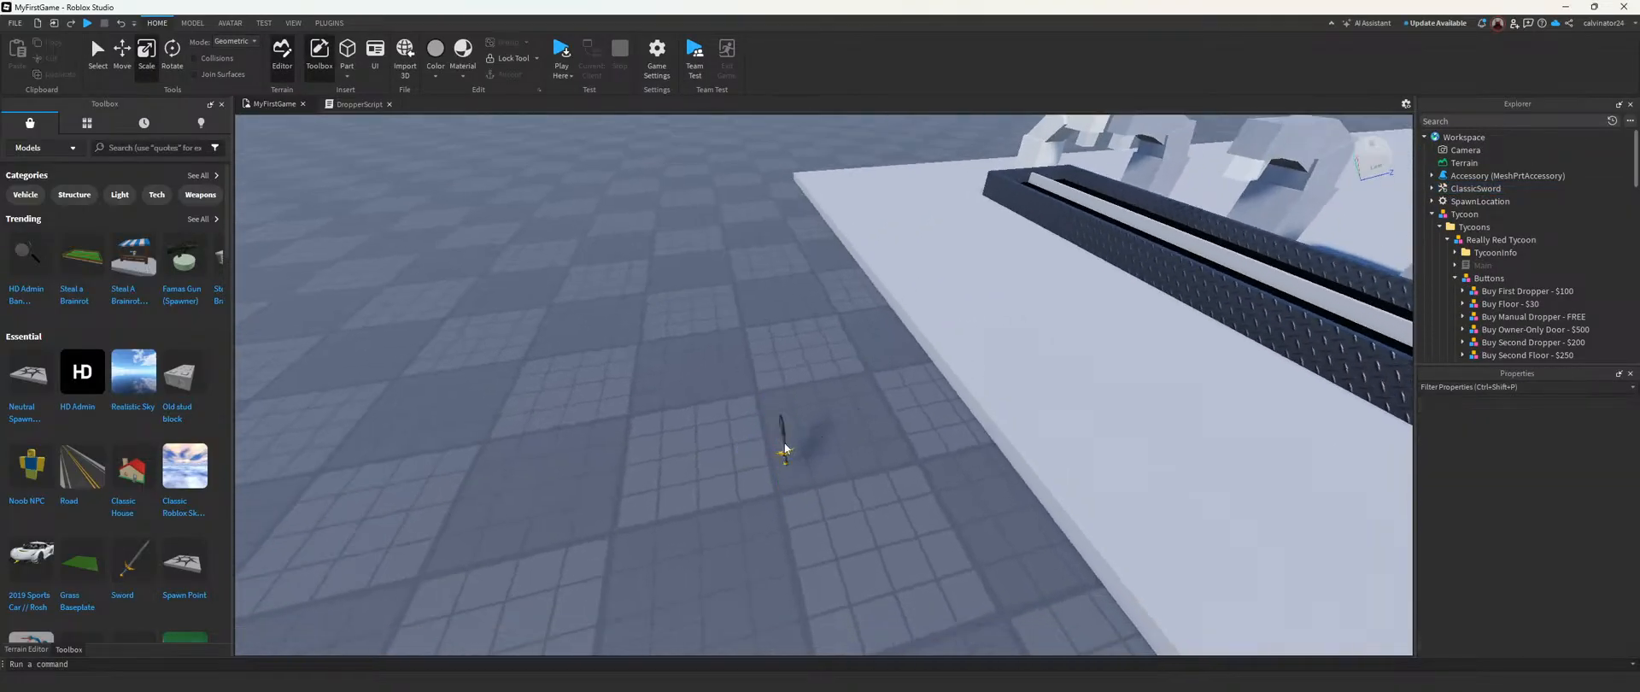
Step: Search the Explorer for "sword" and delete the SwordScript from ClassicSword
key(ctrl+1)
scroll(1471, 217, down, 2)
scroll(1471, 212, up, 2)
click(1453, 120)
text(w)
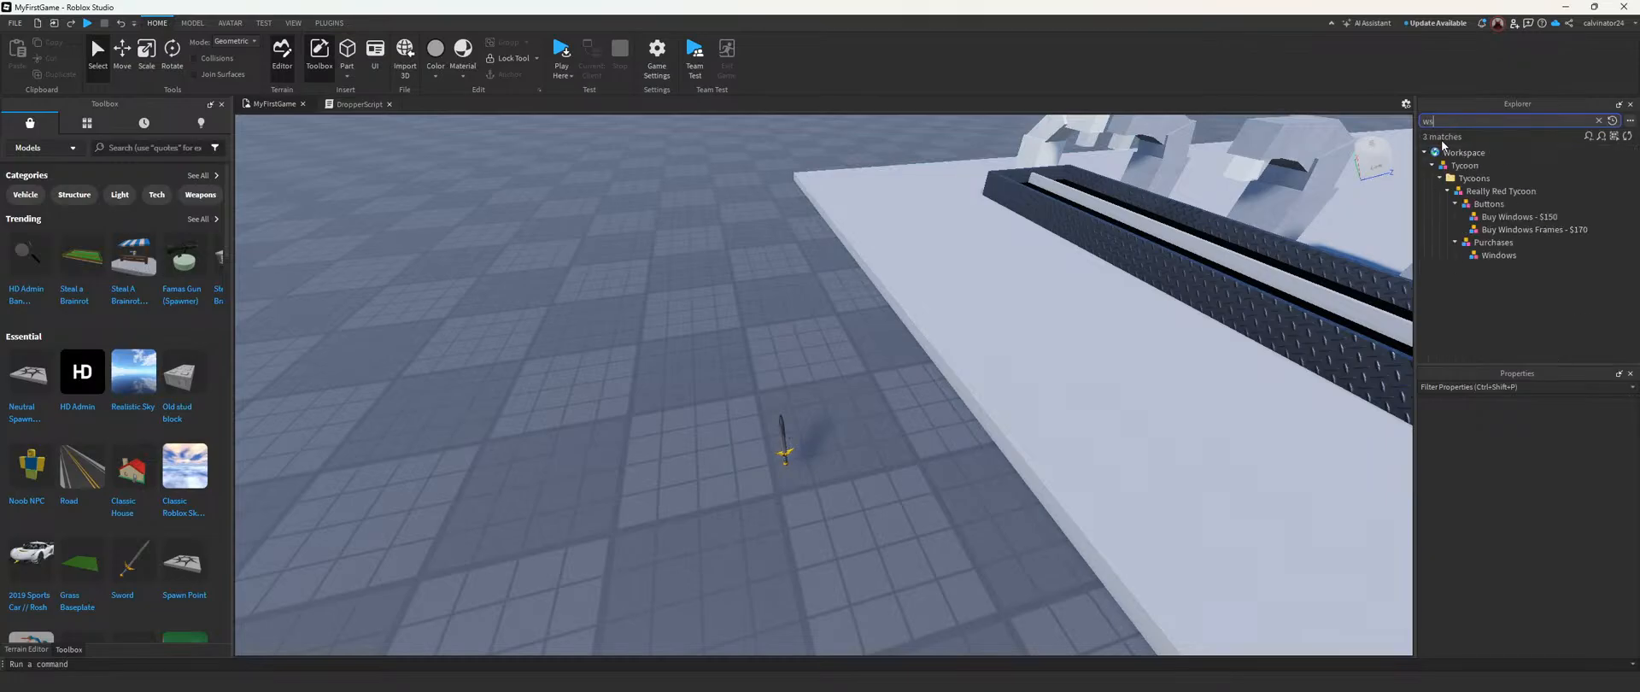
key(BackSpace)
text(sword)
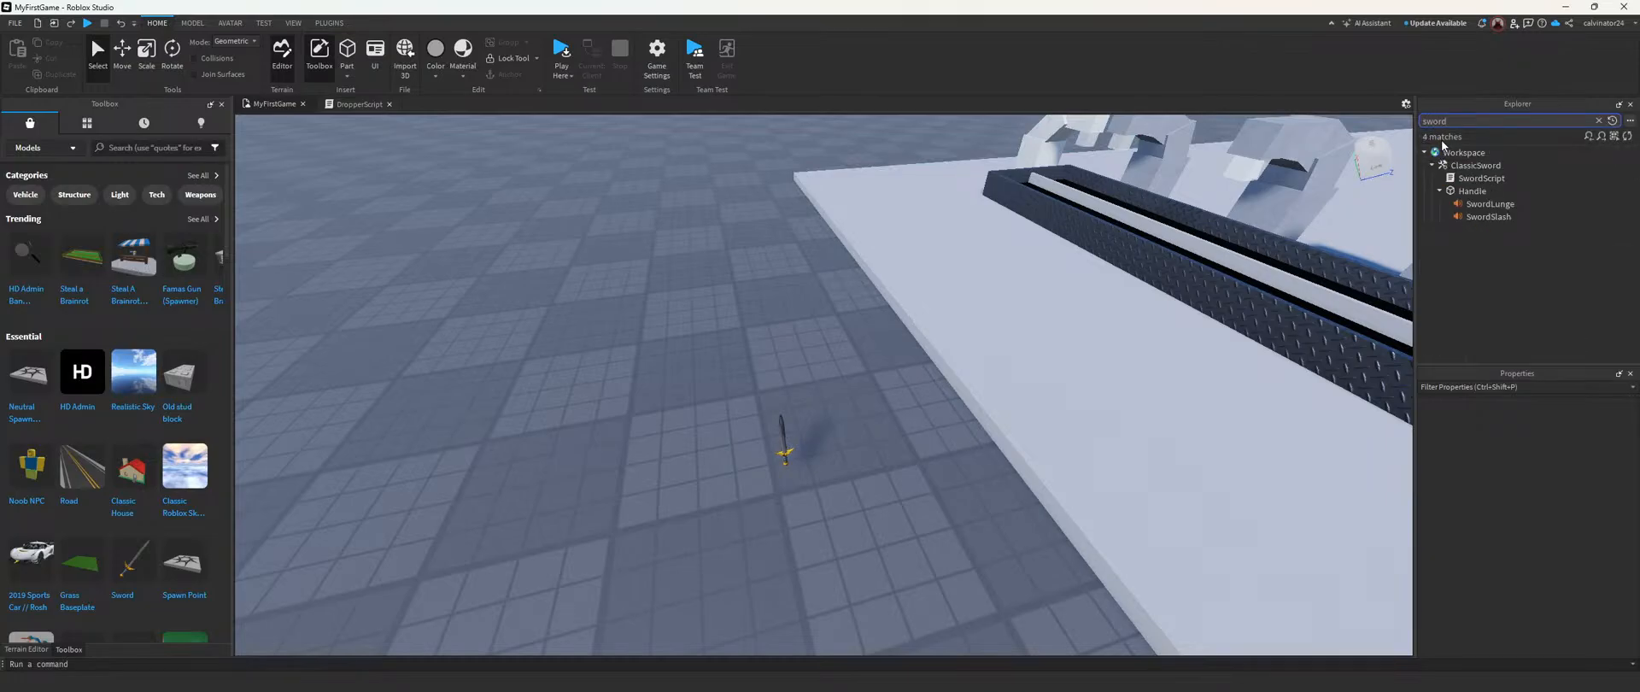
click(1482, 177)
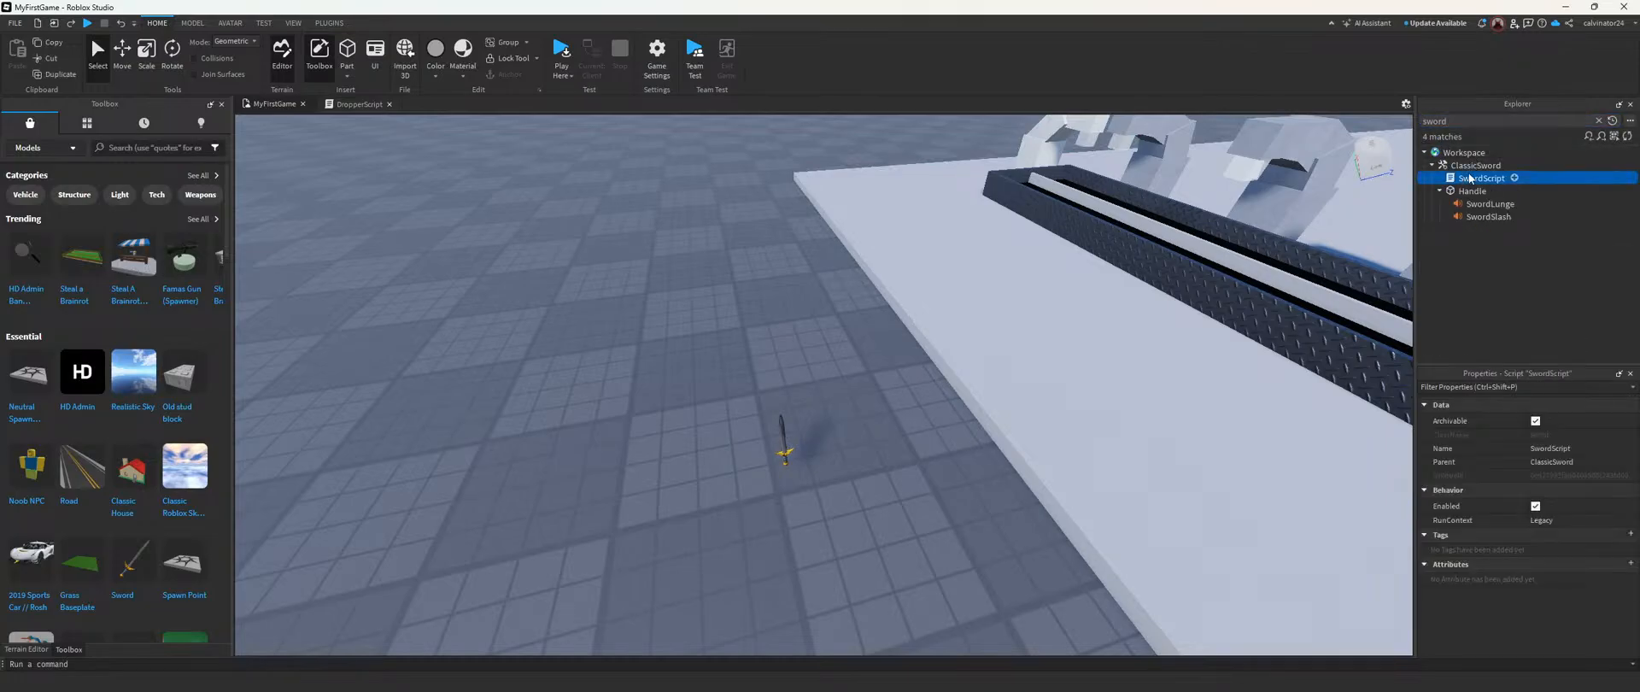
key(Delete)
Step: Delete the SwordLunge and SwordSlash sounds from the sword's Handle and clear the Explorer search
click(1477, 181)
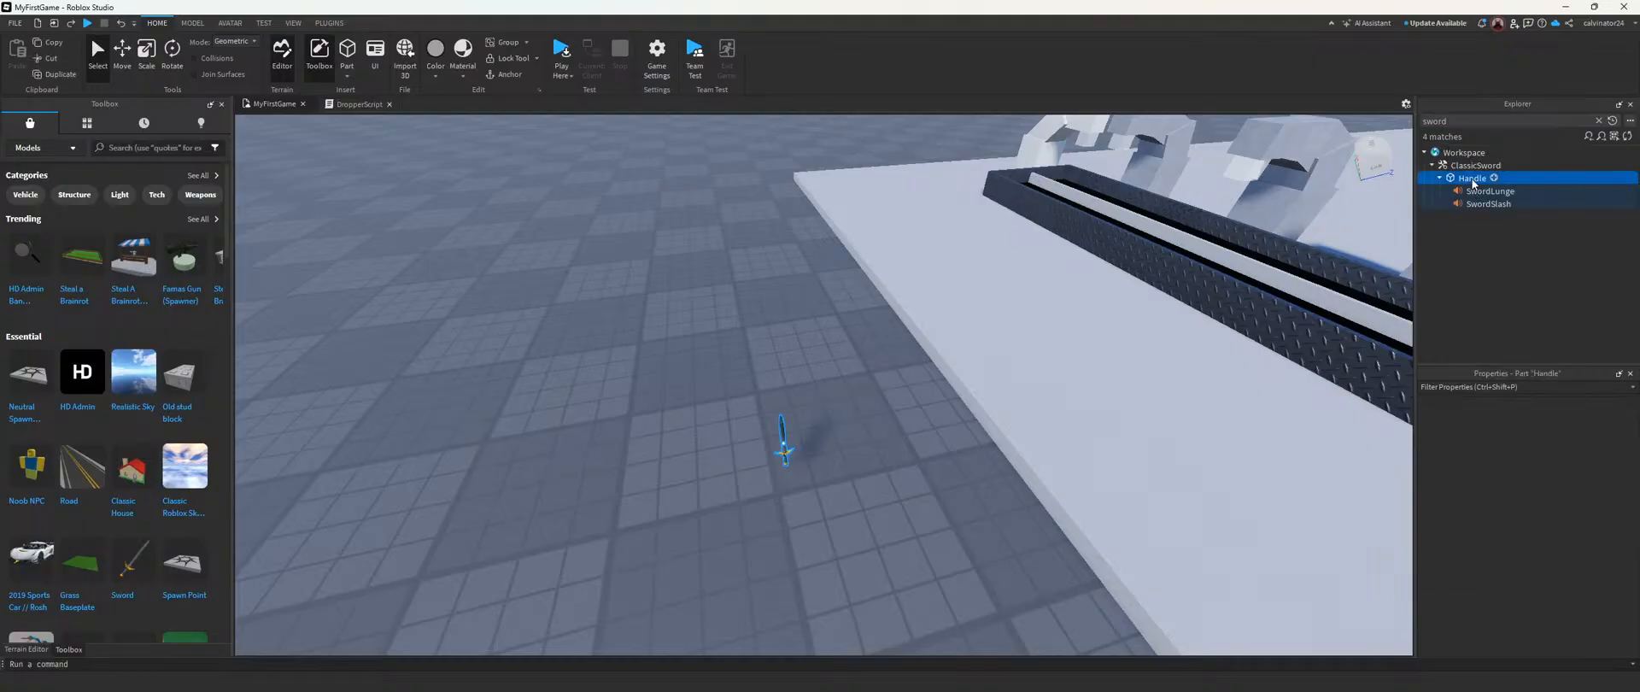
click(1480, 193)
key(Delete)
click(1479, 193)
key(Delete)
click(1463, 166)
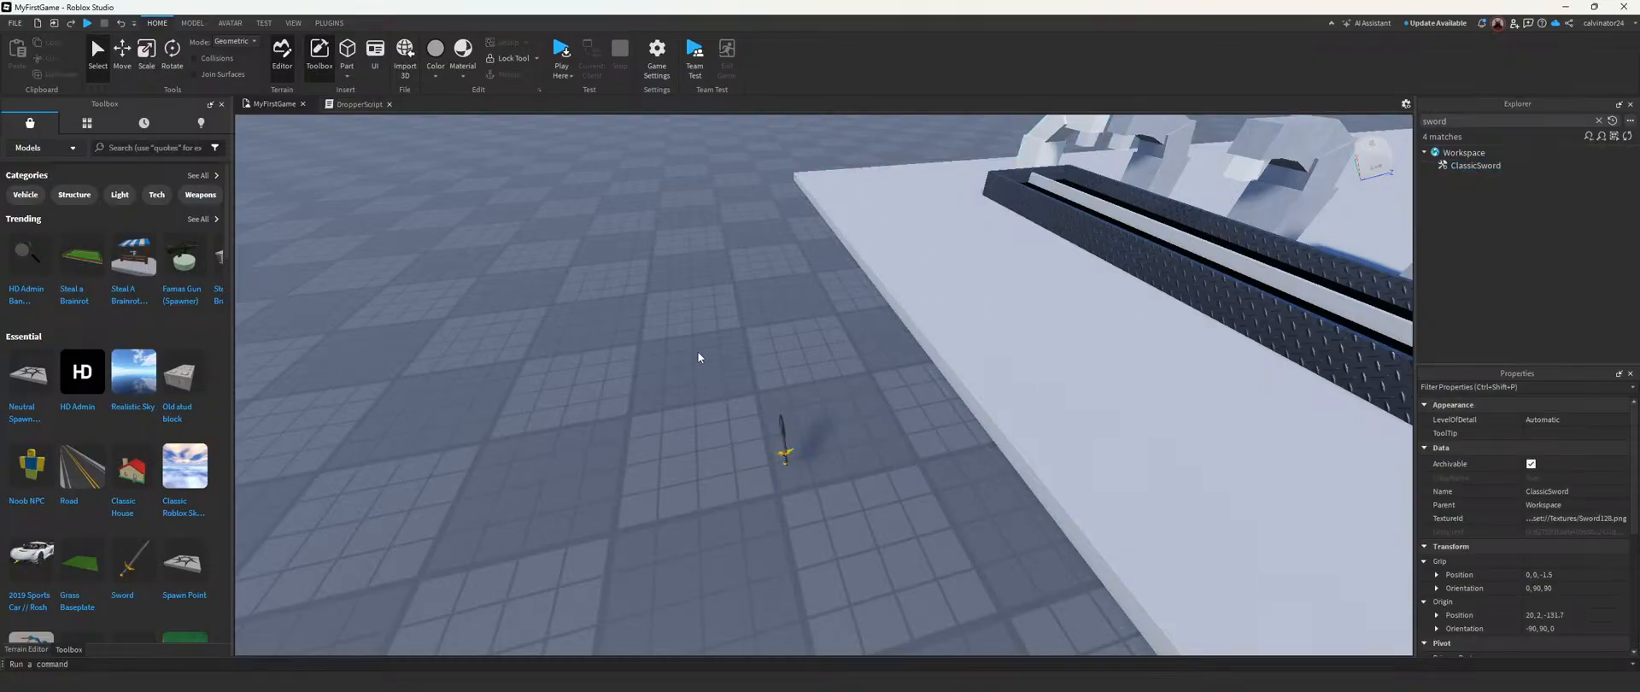
click(698, 357)
right_drag(698, 357, 858, 299)
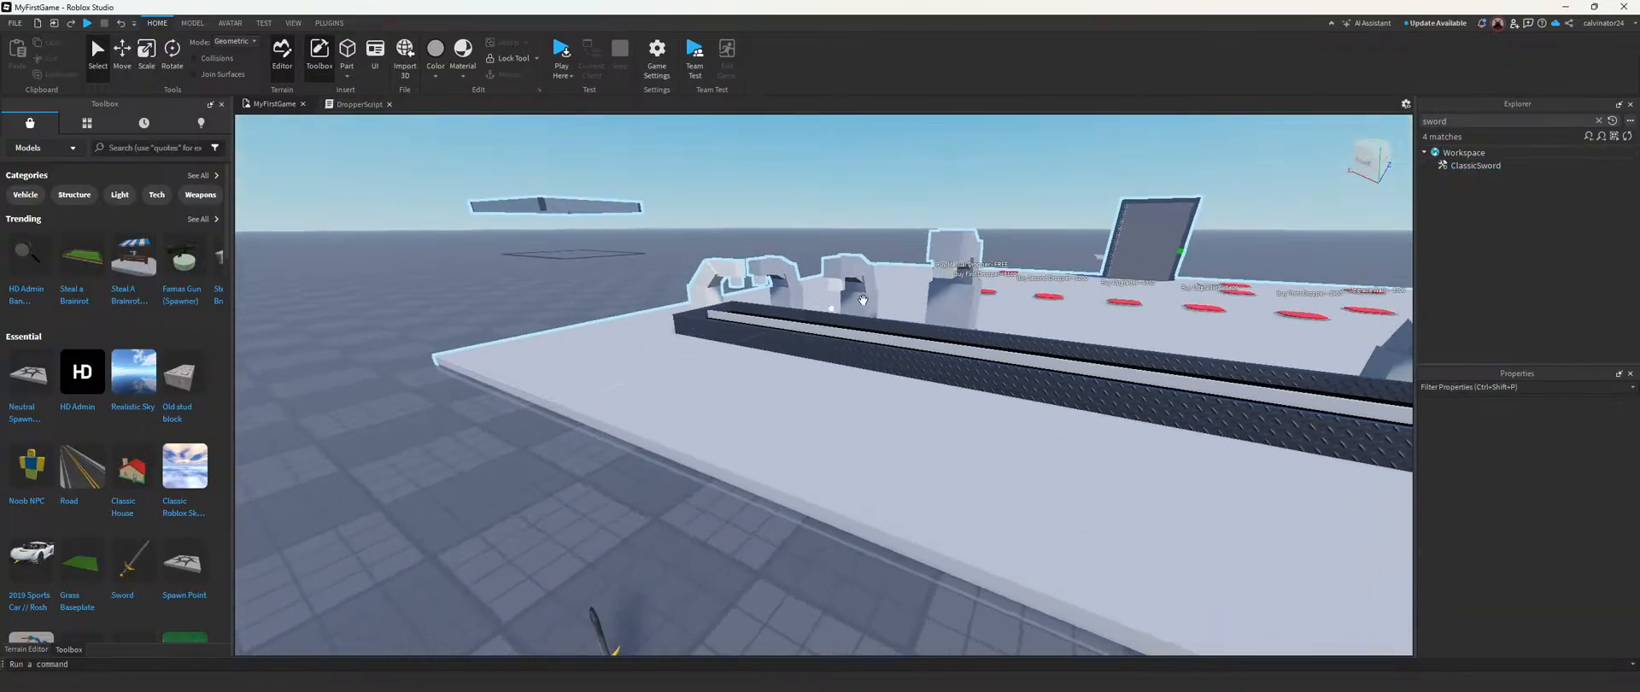
click(1600, 121)
Step: Replace "Part" with "ClassicSword" in the Instance.new call on line 17 of Dropper3's DropperScript
scroll(1503, 271, down, 10)
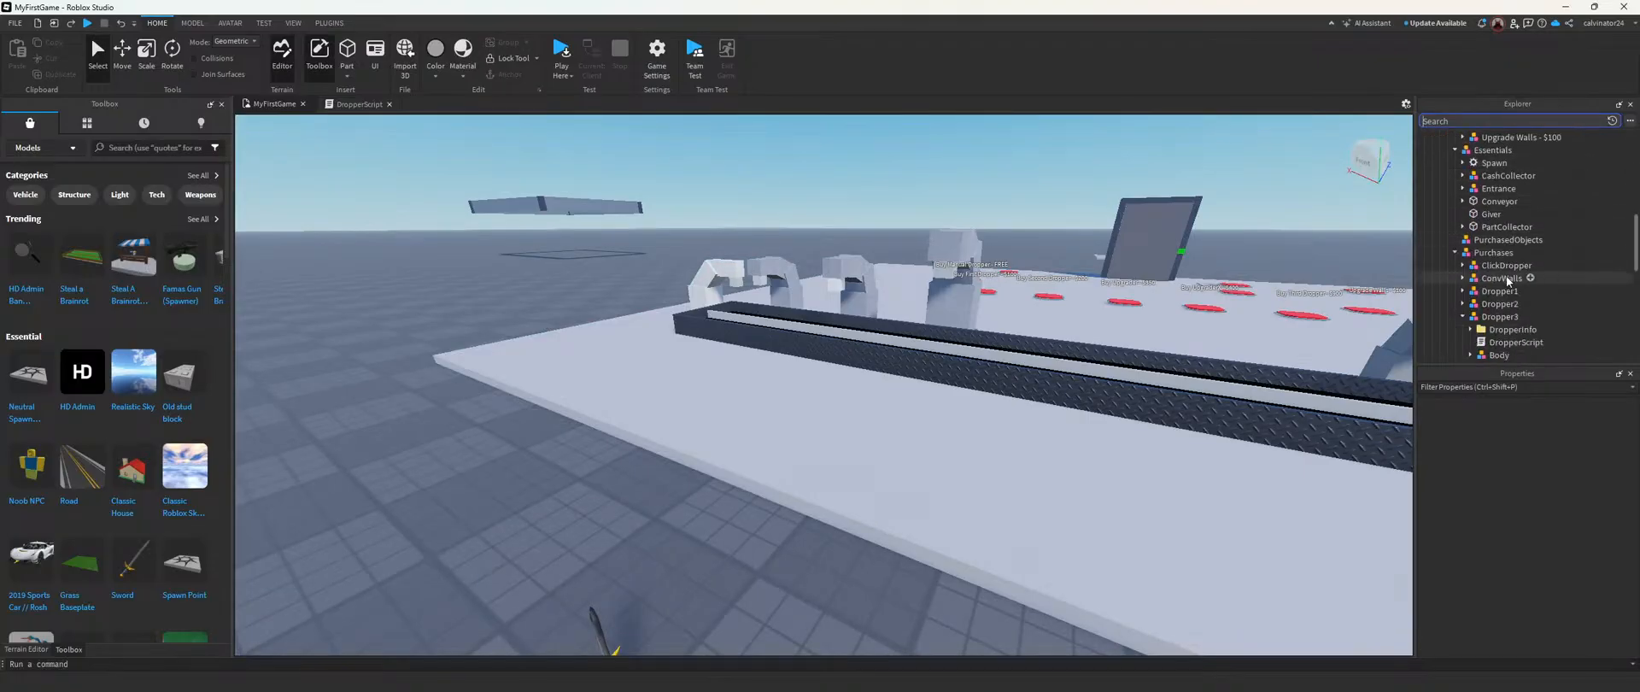
click(354, 103)
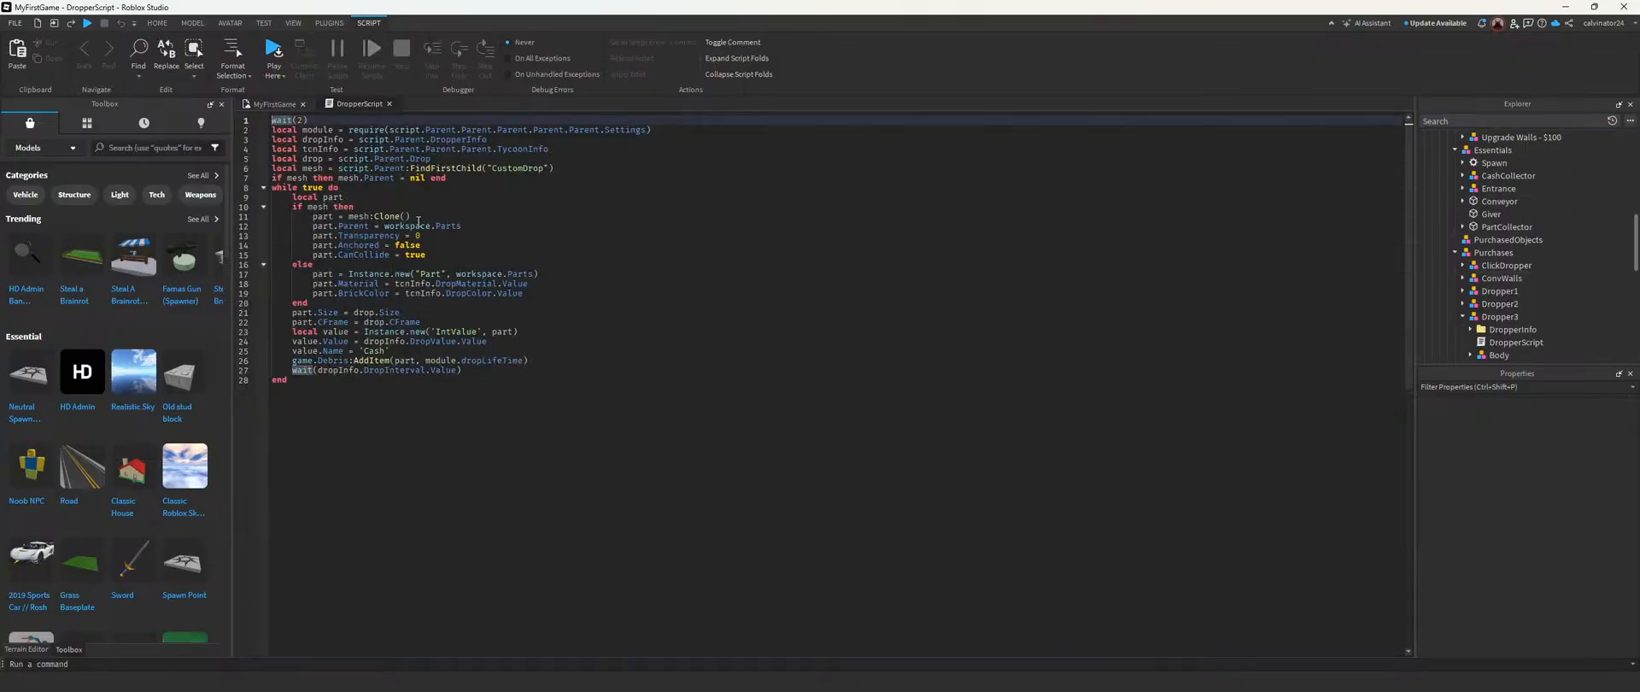
double_click(436, 274)
key(BackSpace)
text(CustomDrop)
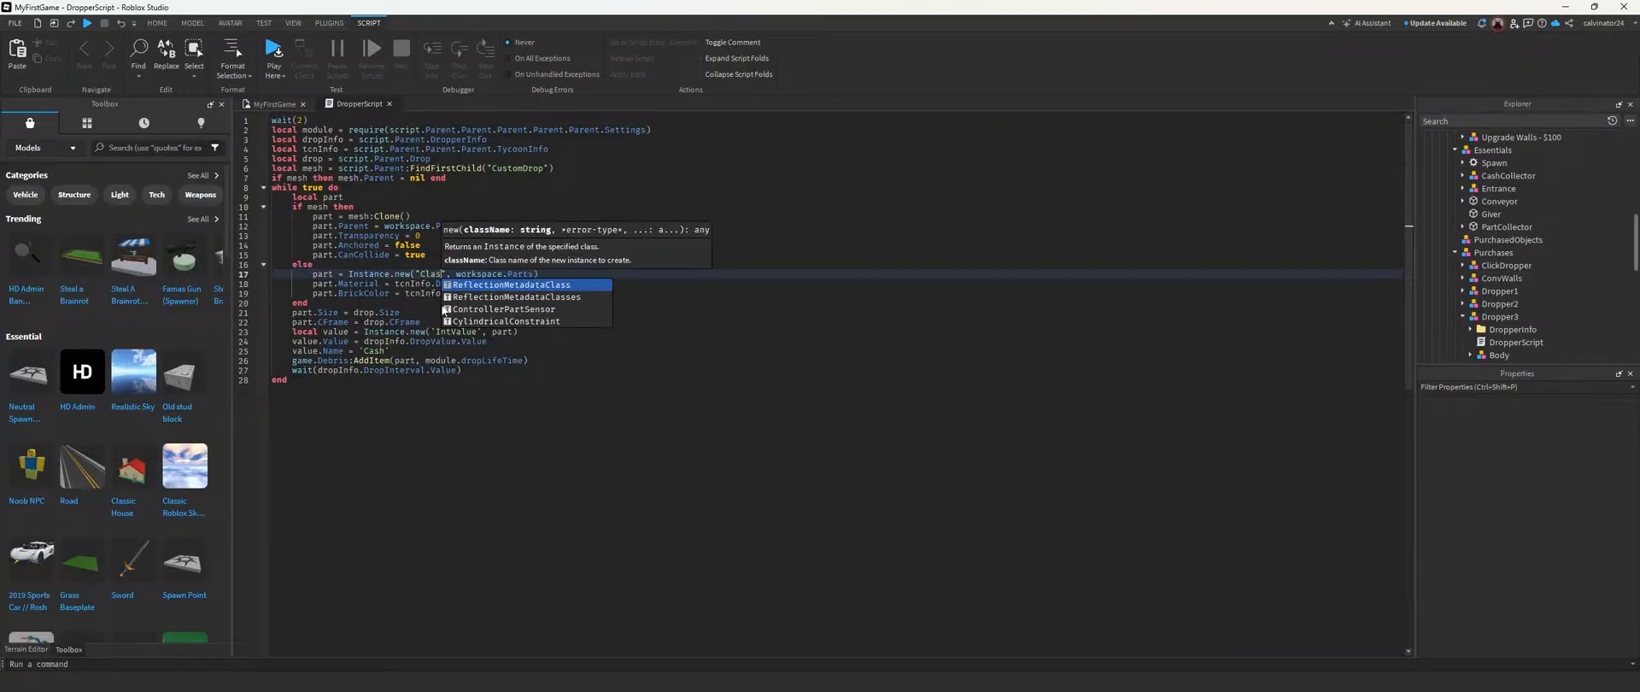
key(Return)
key(BackSpace)
key(BackSpace)
key(BackSpace)
key(BackSpace)
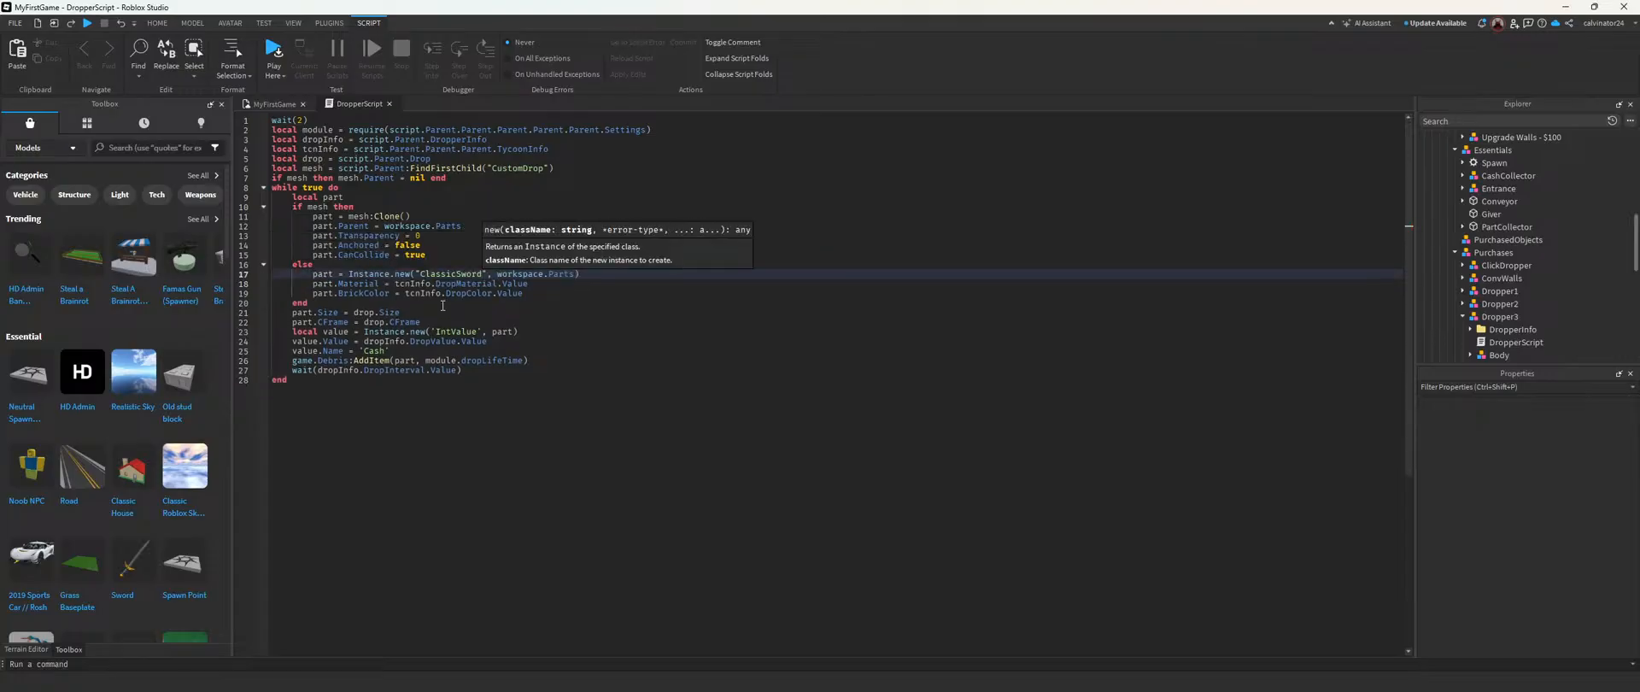
Step: Start a new playtest, claim the Really Red Tycoon and buy its free manual dropper
click(258, 106)
key(w)
right_drag(788, 300, 788, 299)
key(s)
click(561, 52)
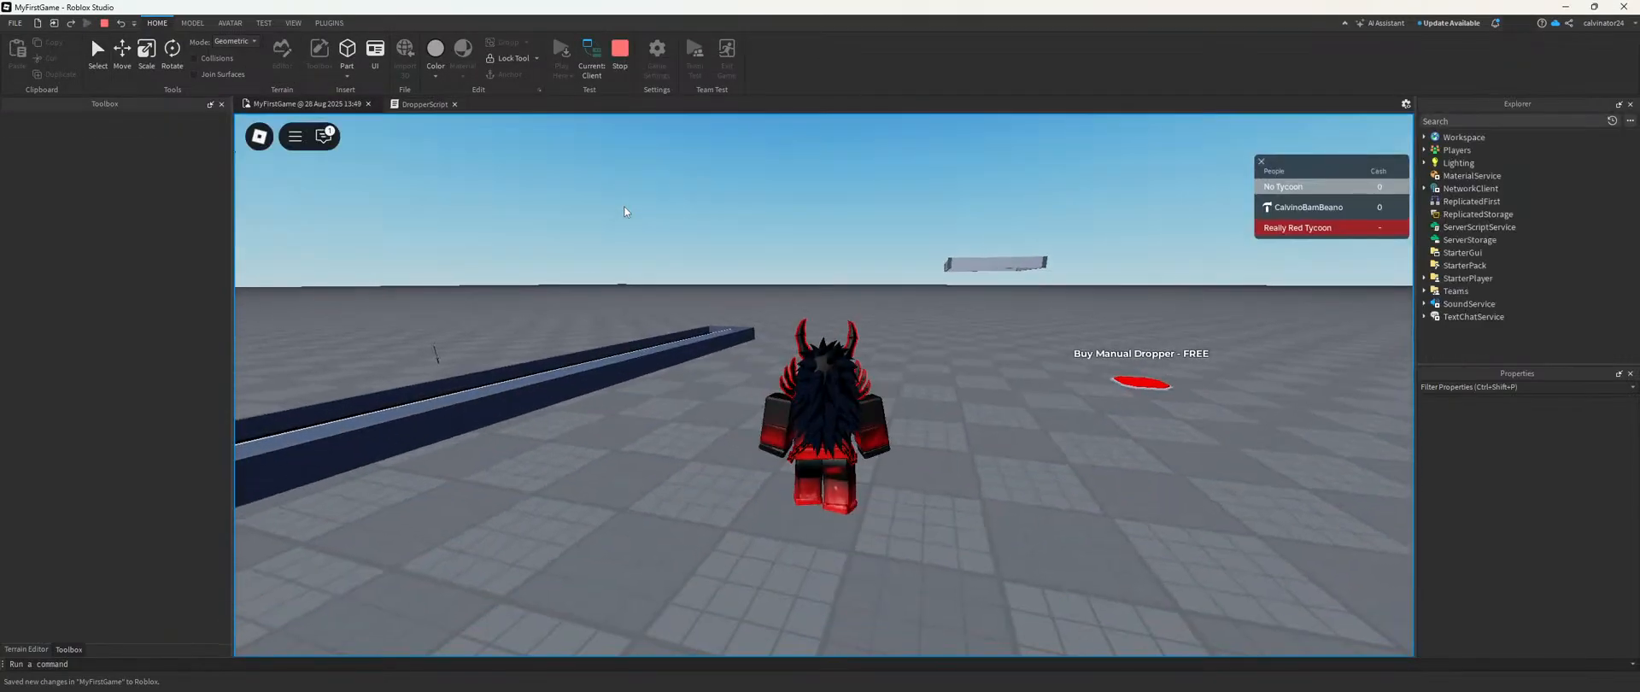
key(d)
right_drag(630, 300, 647, 261)
key(w)
Step: Run along the conveyor to the green collector pad and collect the tycoon's cash
key(w)
key(w)
key(w)
click(813, 354)
click(813, 353)
right_drag(813, 353, 815, 341)
key(w)
key(w)
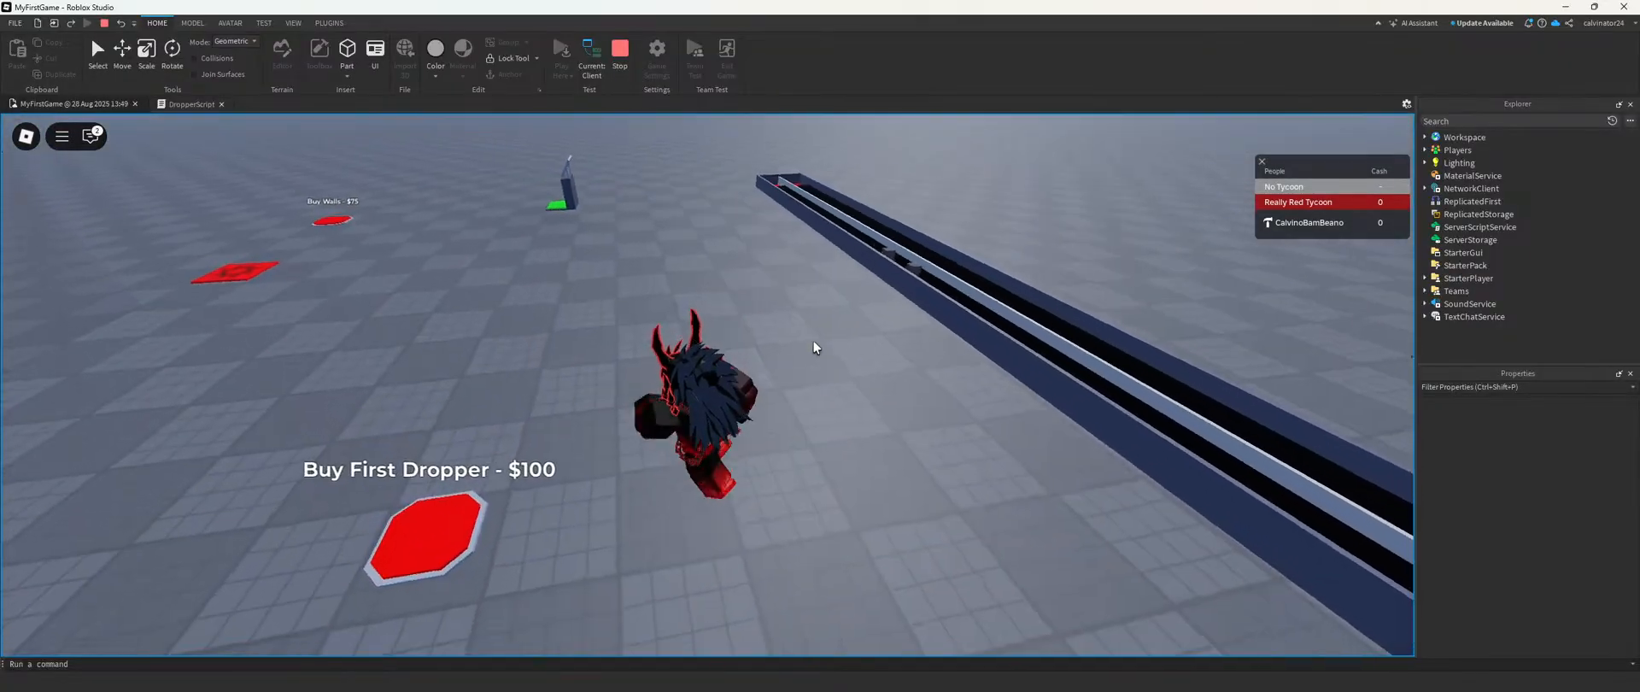
key(w)
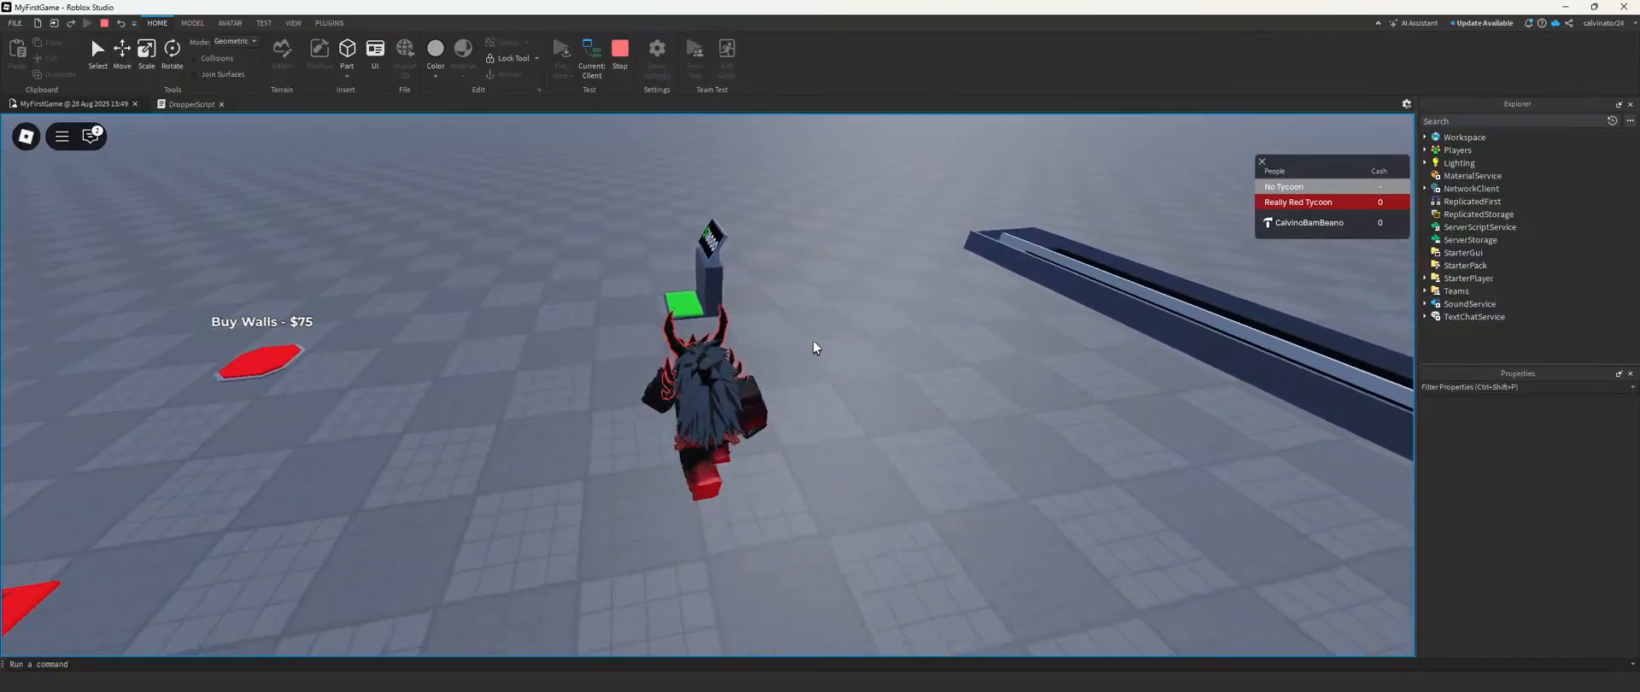
right_drag(717, 348, 726, 346)
key(w)
Step: Buy the three paid droppers, check what they drop with the edited script, and stop the playtest
key(d)
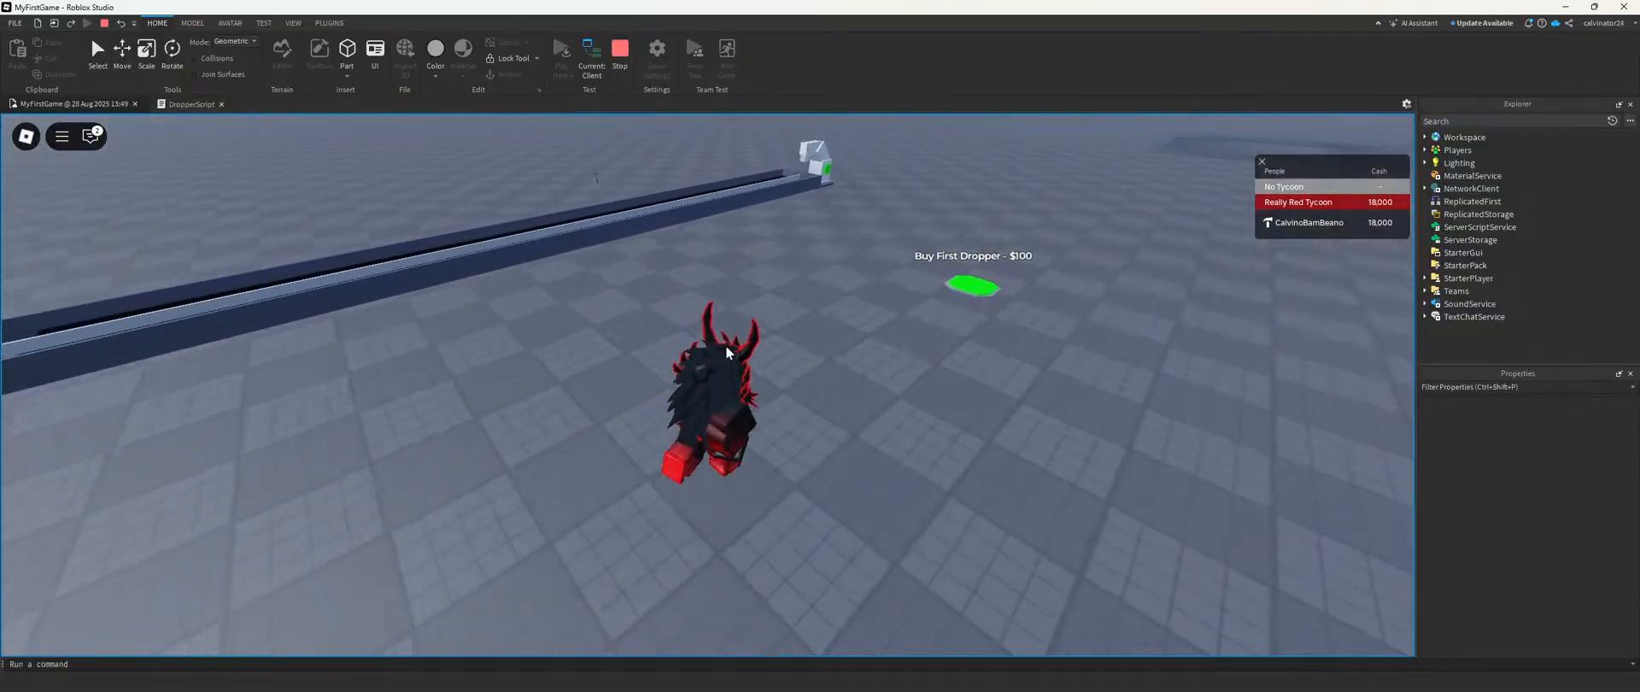
key(d)
key(s)
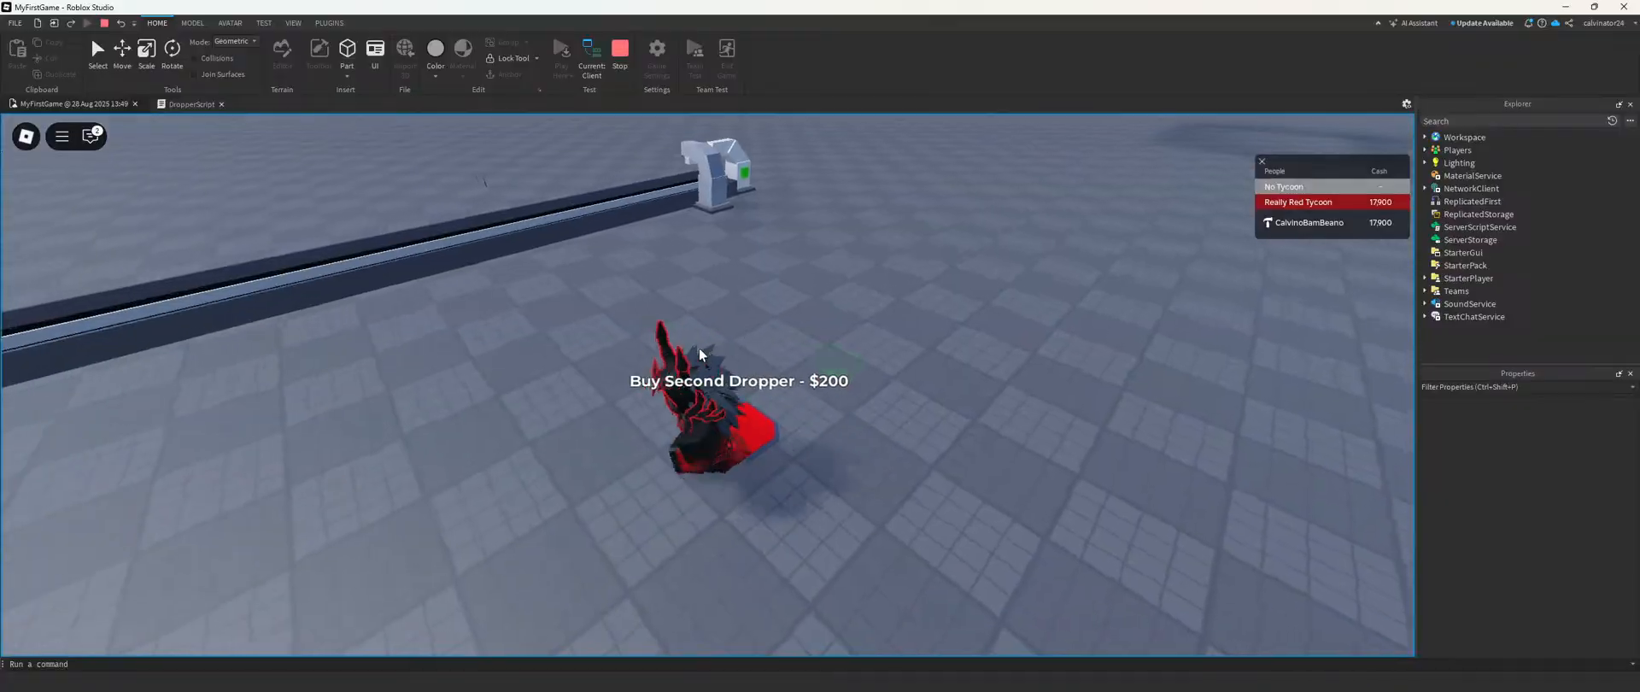
key(a)
key(w)
right_drag(699, 347, 698, 346)
key(w)
key(a)
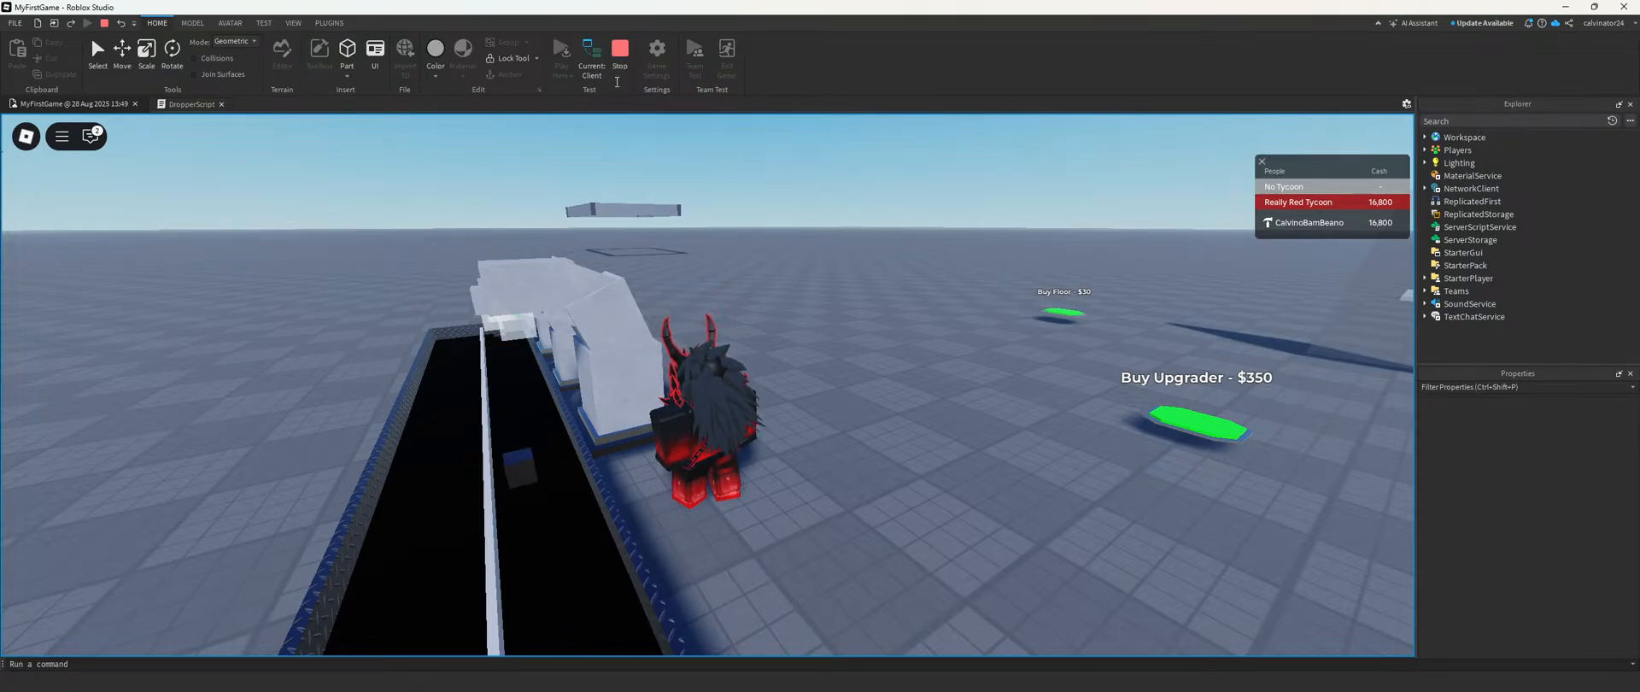
click(620, 51)
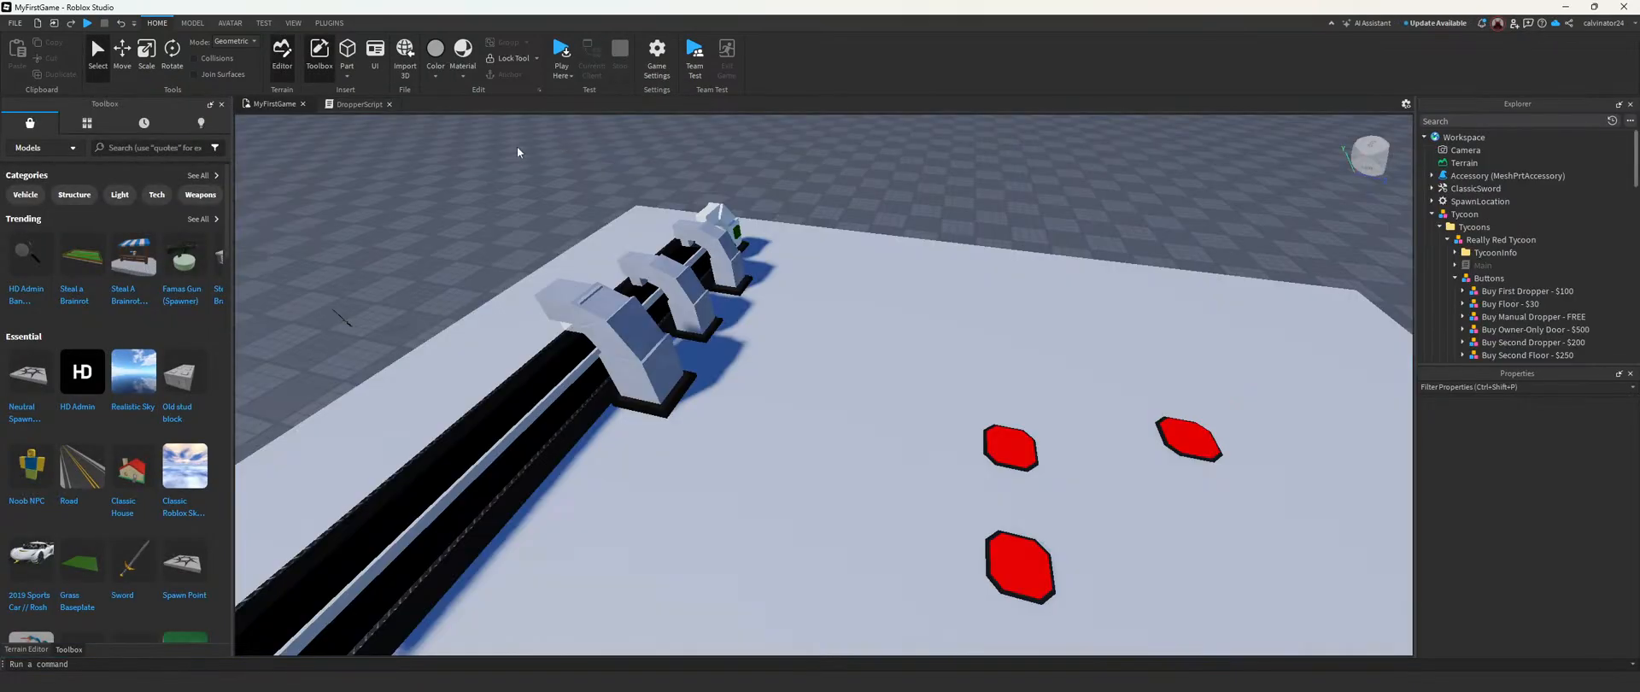
Step: Undo the DropperScript edit so that line 17 creates a "Part" again
click(348, 105)
right_click(591, 244)
click(489, 271)
key(ctrl+z)
key(ctrl+z)
key(ctrl+z)
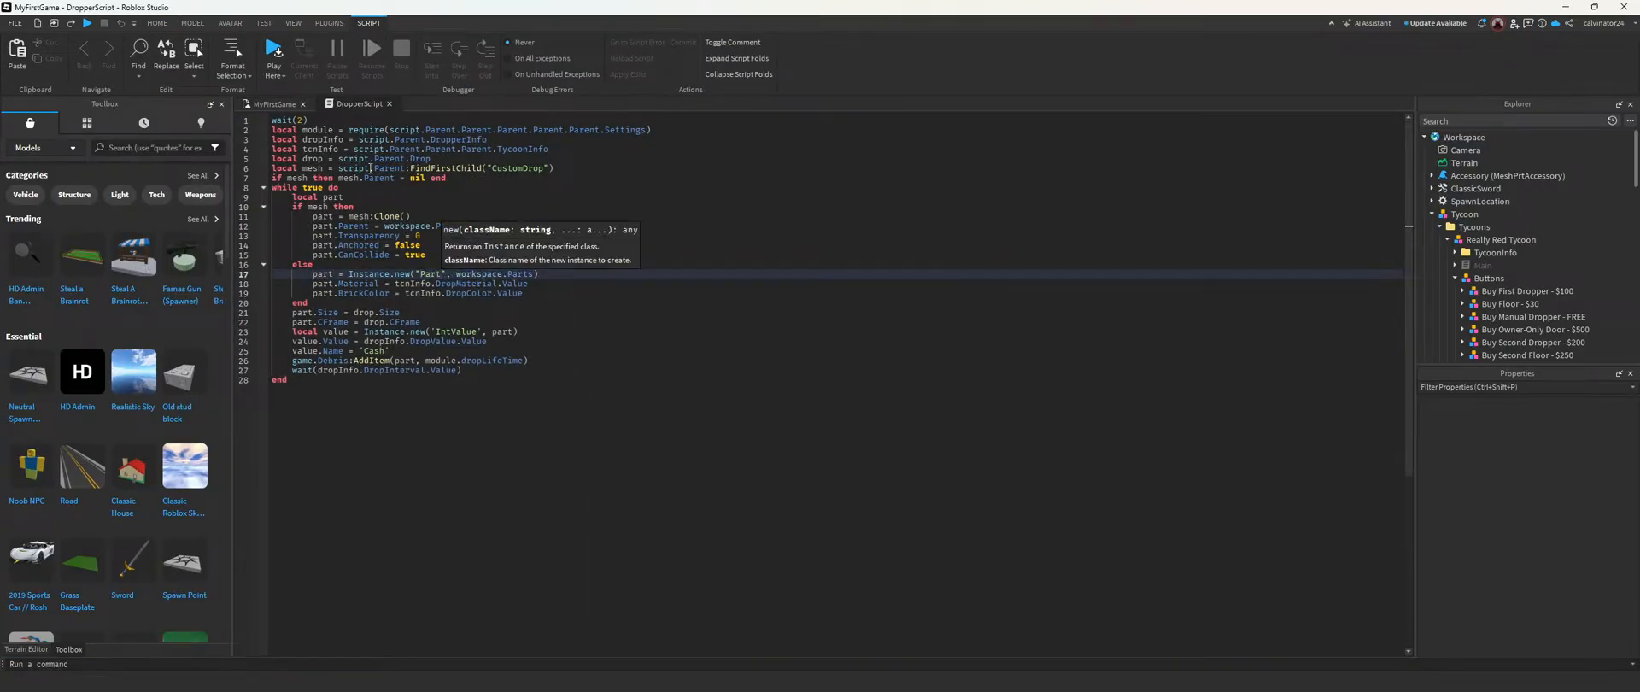
Step: Find ClassicSword in the Explorer by searching "class", delete it and clear the search
click(267, 103)
key(w)
right_drag(604, 305, 605, 305)
scroll(735, 325, up, 5)
right_drag(797, 335, 797, 335)
key(a)
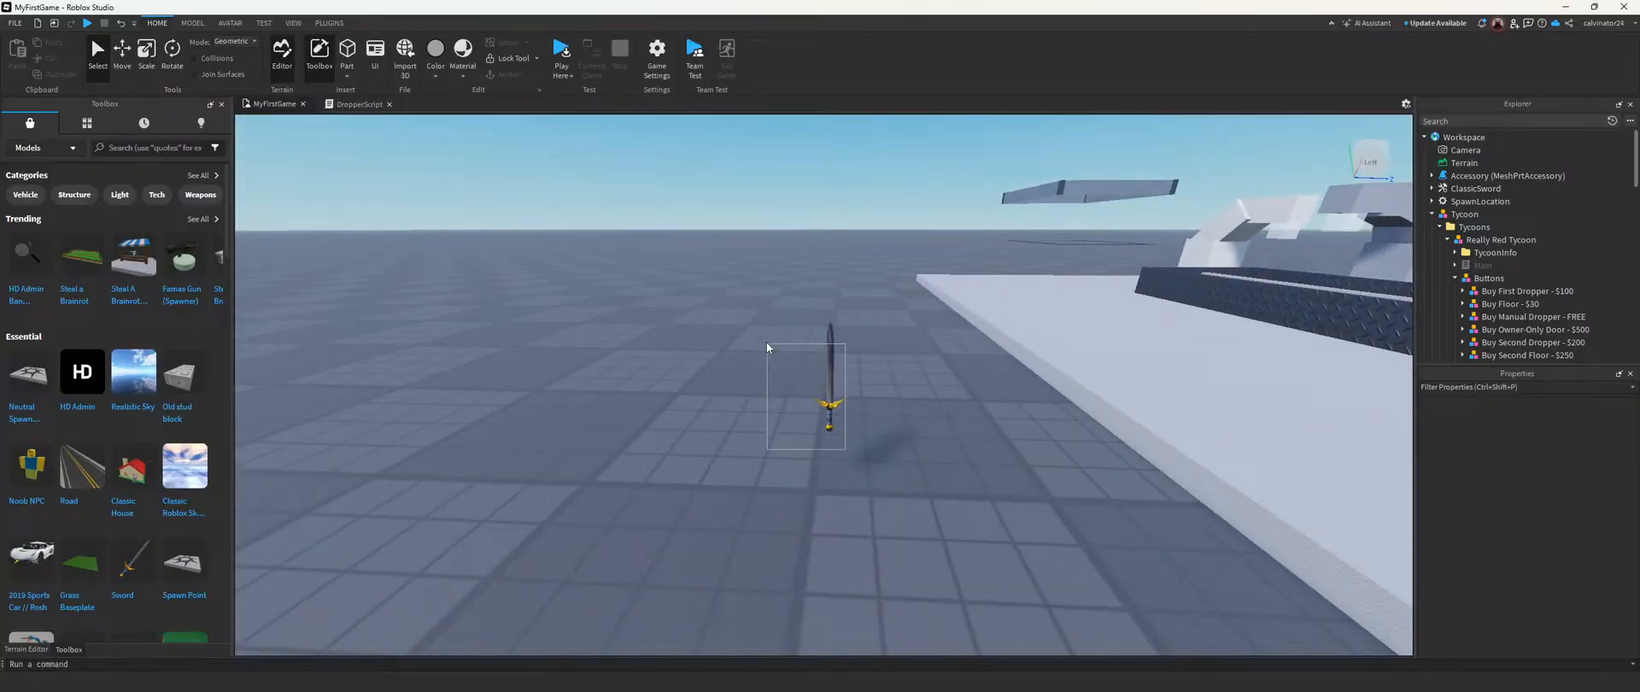
click(1496, 121)
text(class)
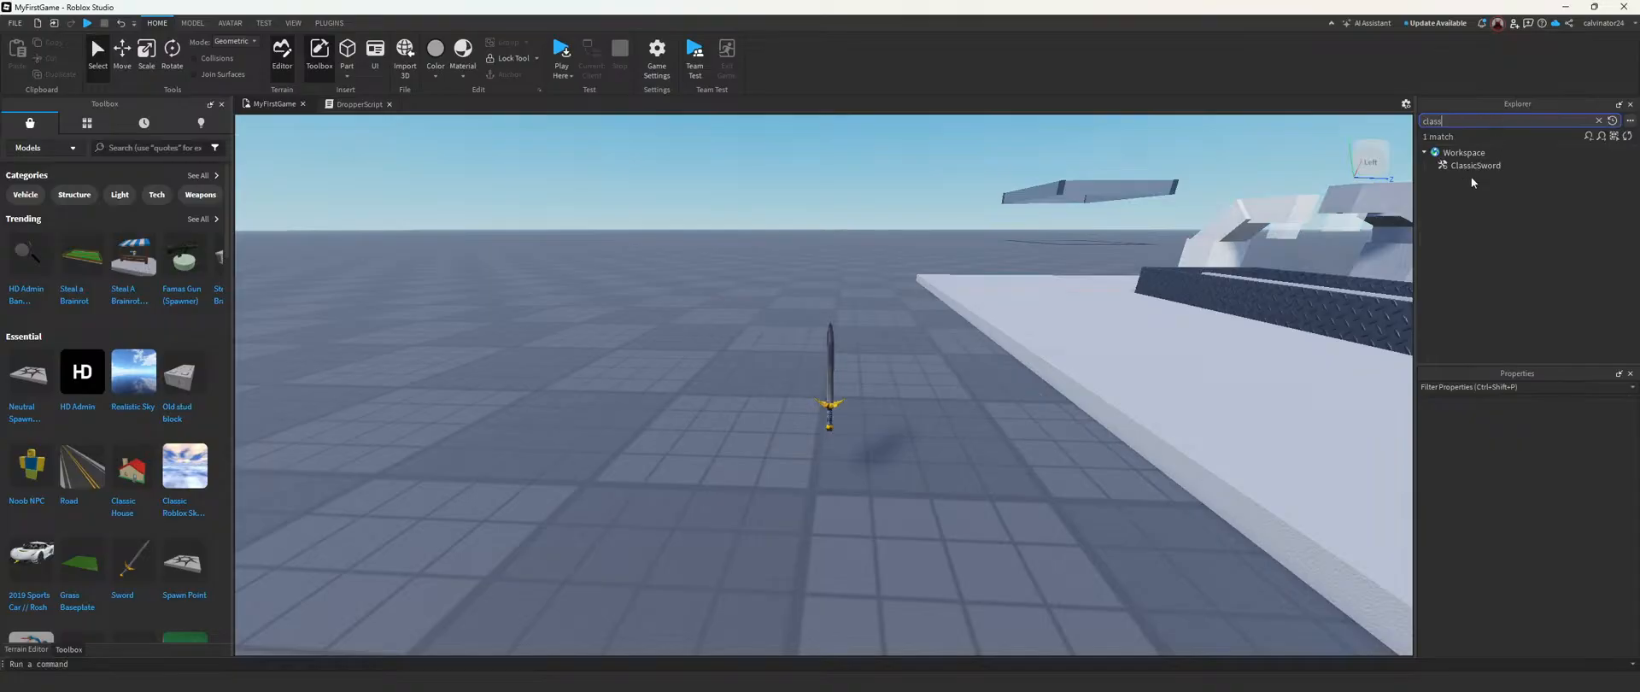
click(1468, 166)
key(Delete)
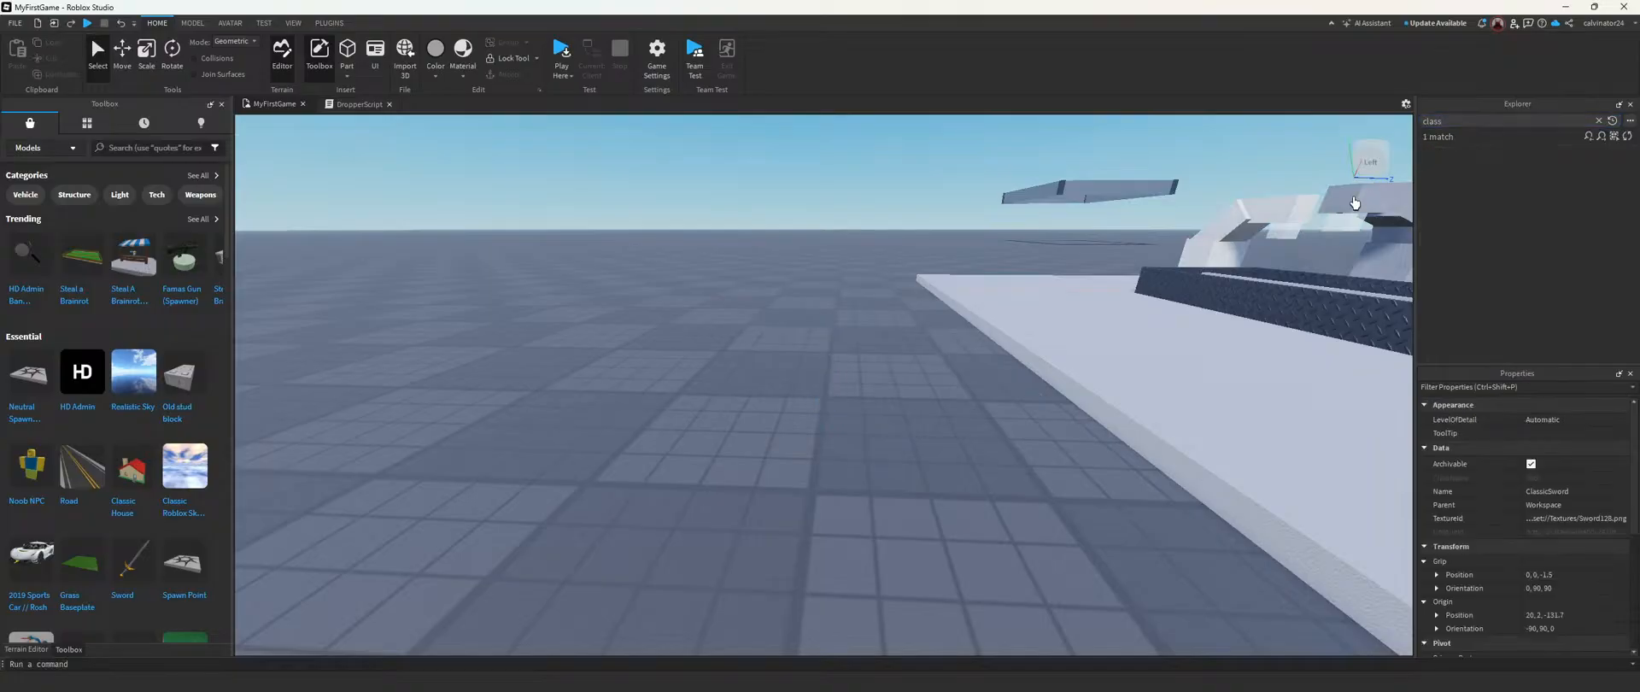
click(1600, 121)
Step: Select the Dropper3 model under the tycoon's Purchases and bring it into close view beside the conveyor
right_drag(948, 248, 777, 197)
key(s)
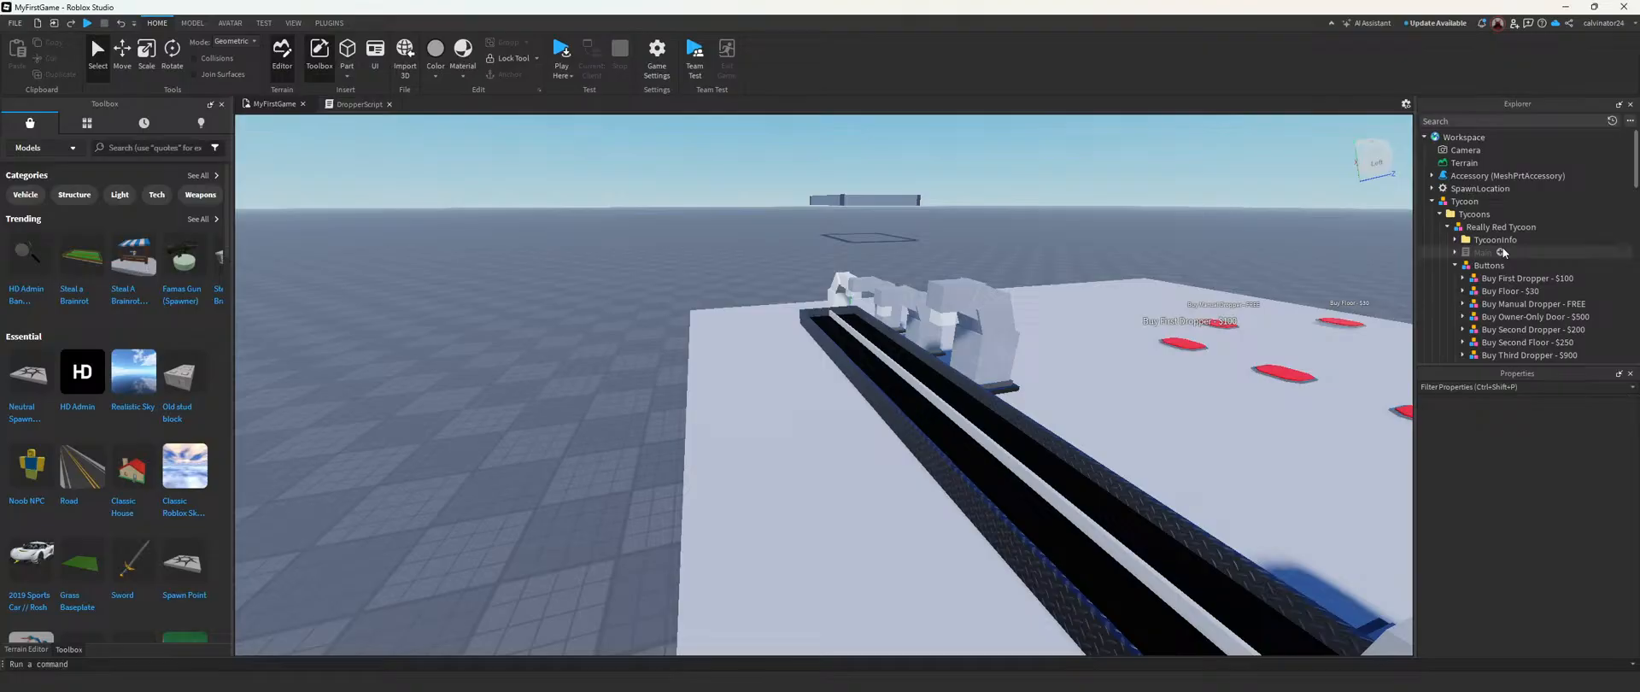
scroll(1504, 252, down, 8)
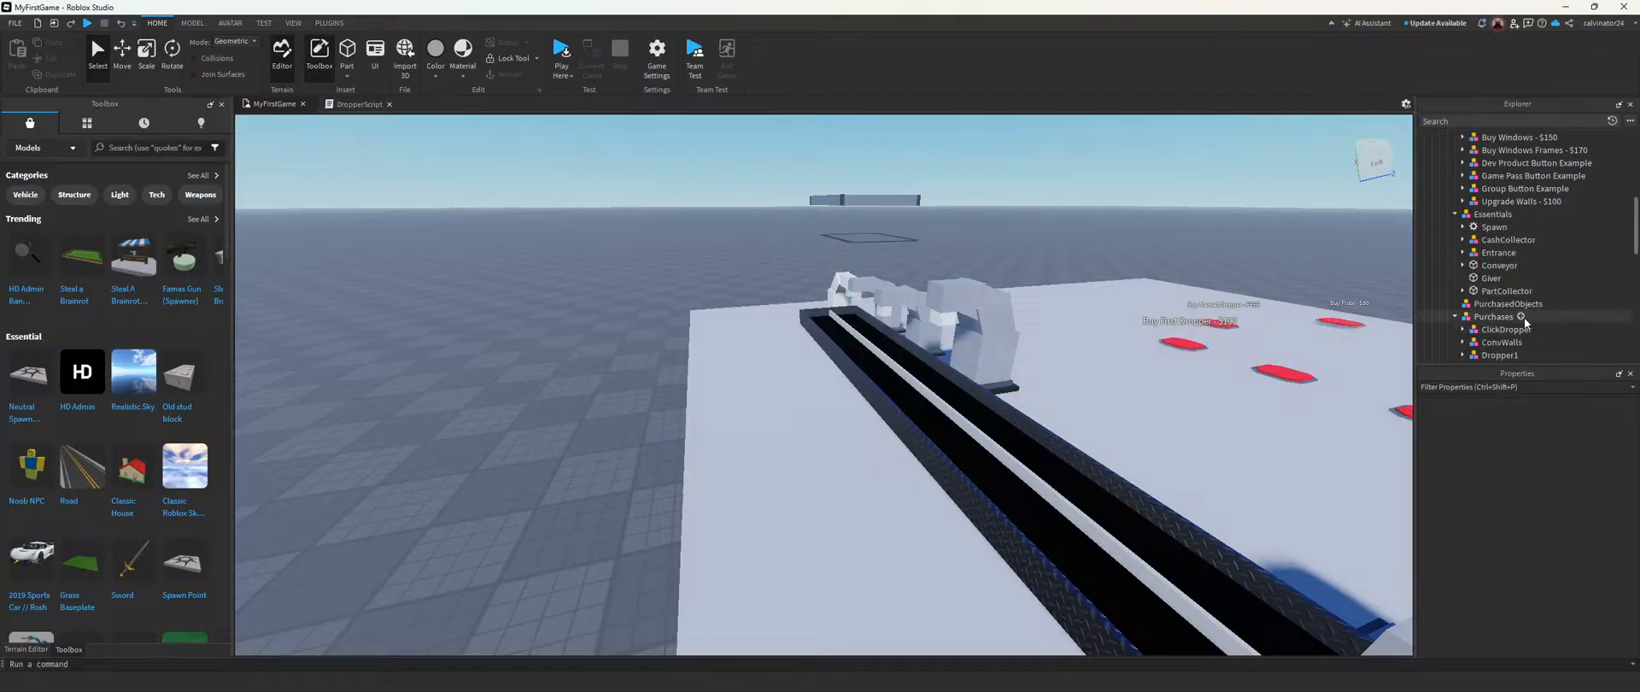
scroll(1516, 333, down, 2)
click(1505, 343)
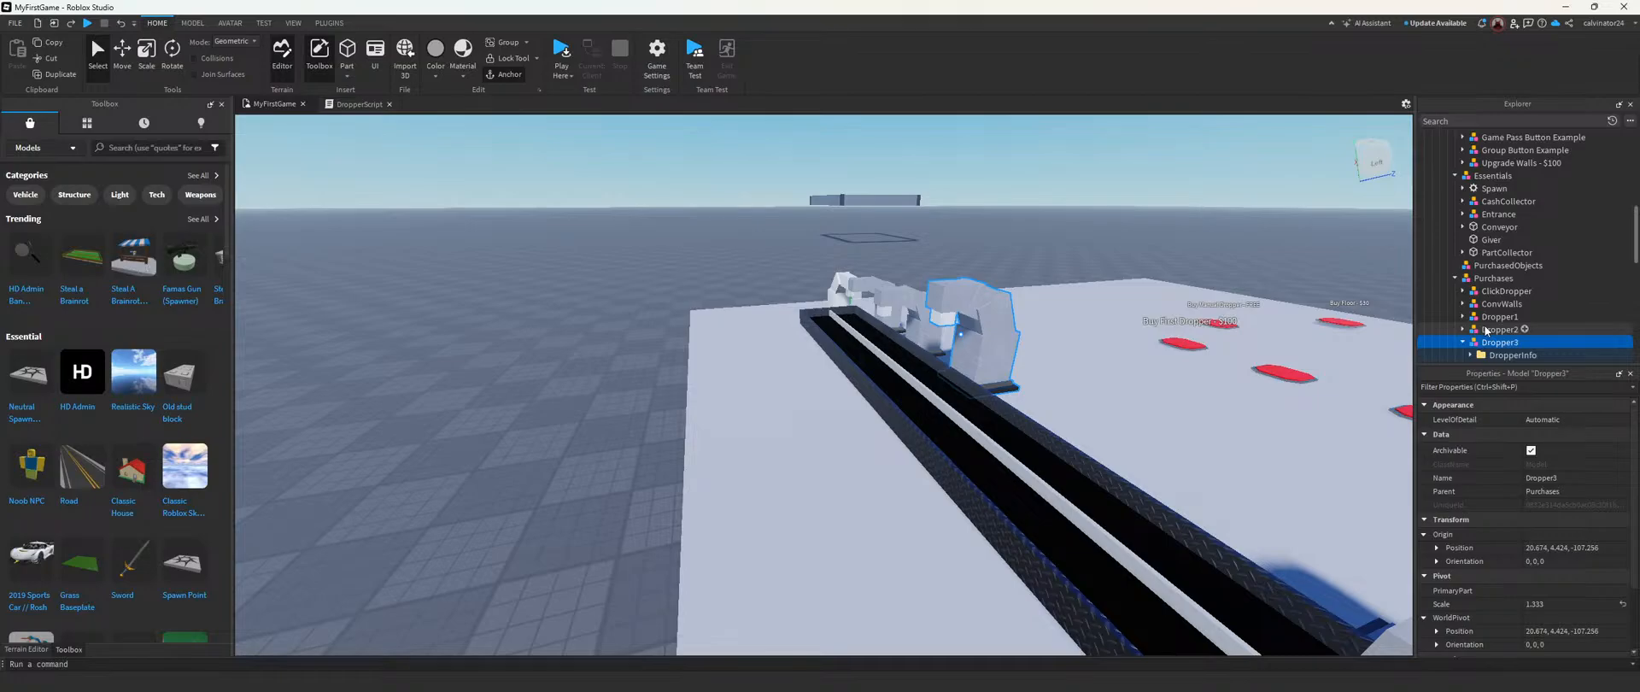
right_drag(1011, 386, 1011, 386)
key(w)
key(s)
key(w)
click(1464, 342)
click(1463, 342)
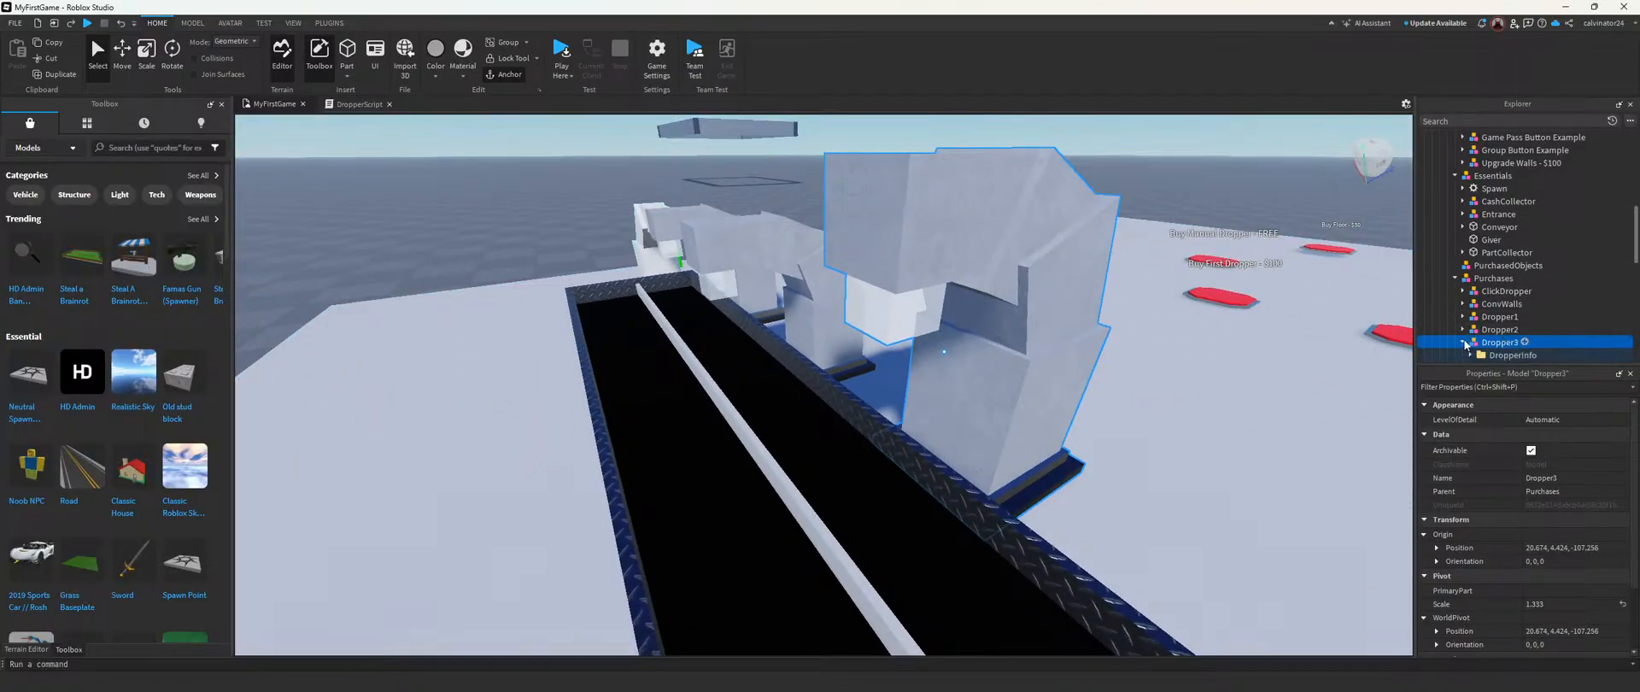
Step: Expand Dropper3's contents and examine its DropValue and DropperScript
scroll(1466, 341, down, 3)
click(1471, 278)
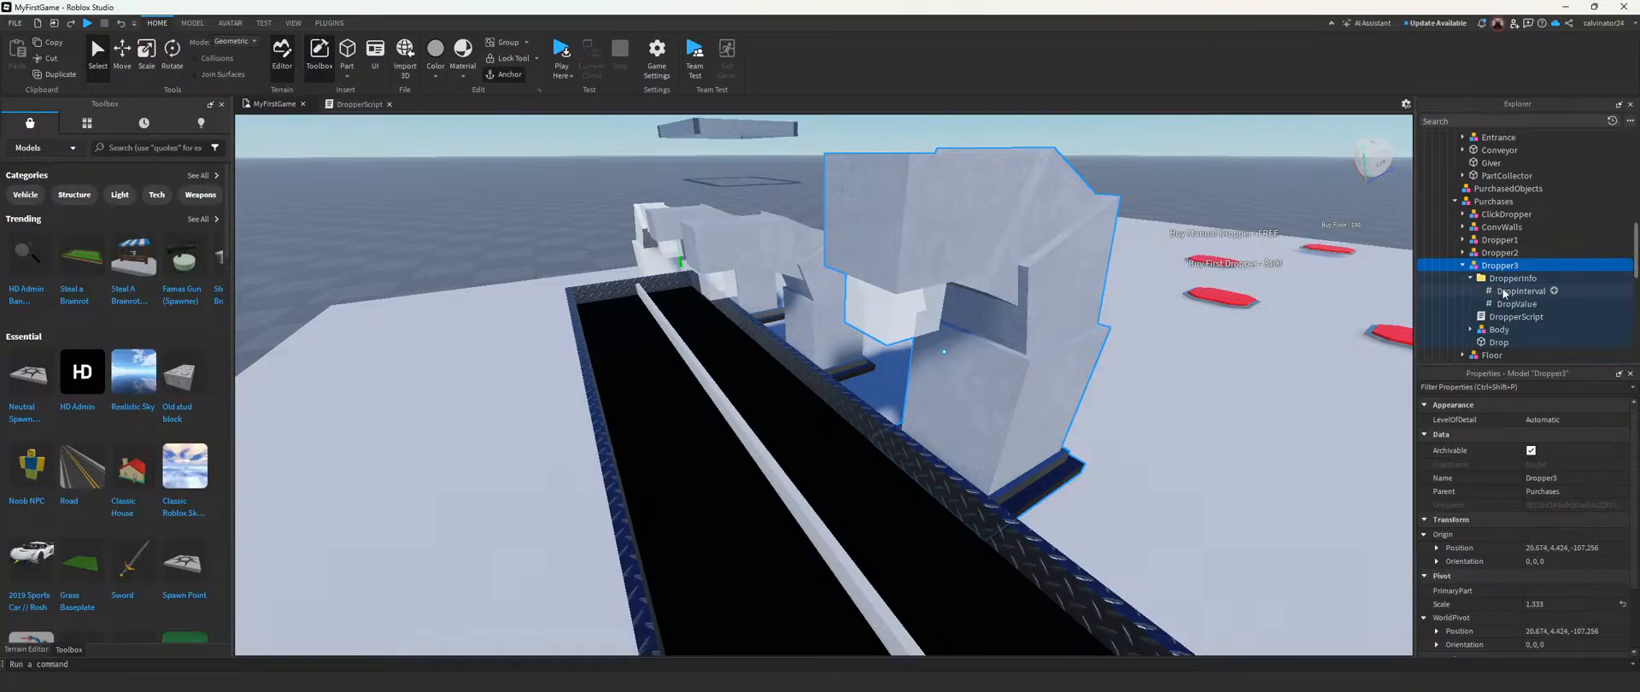
click(1508, 304)
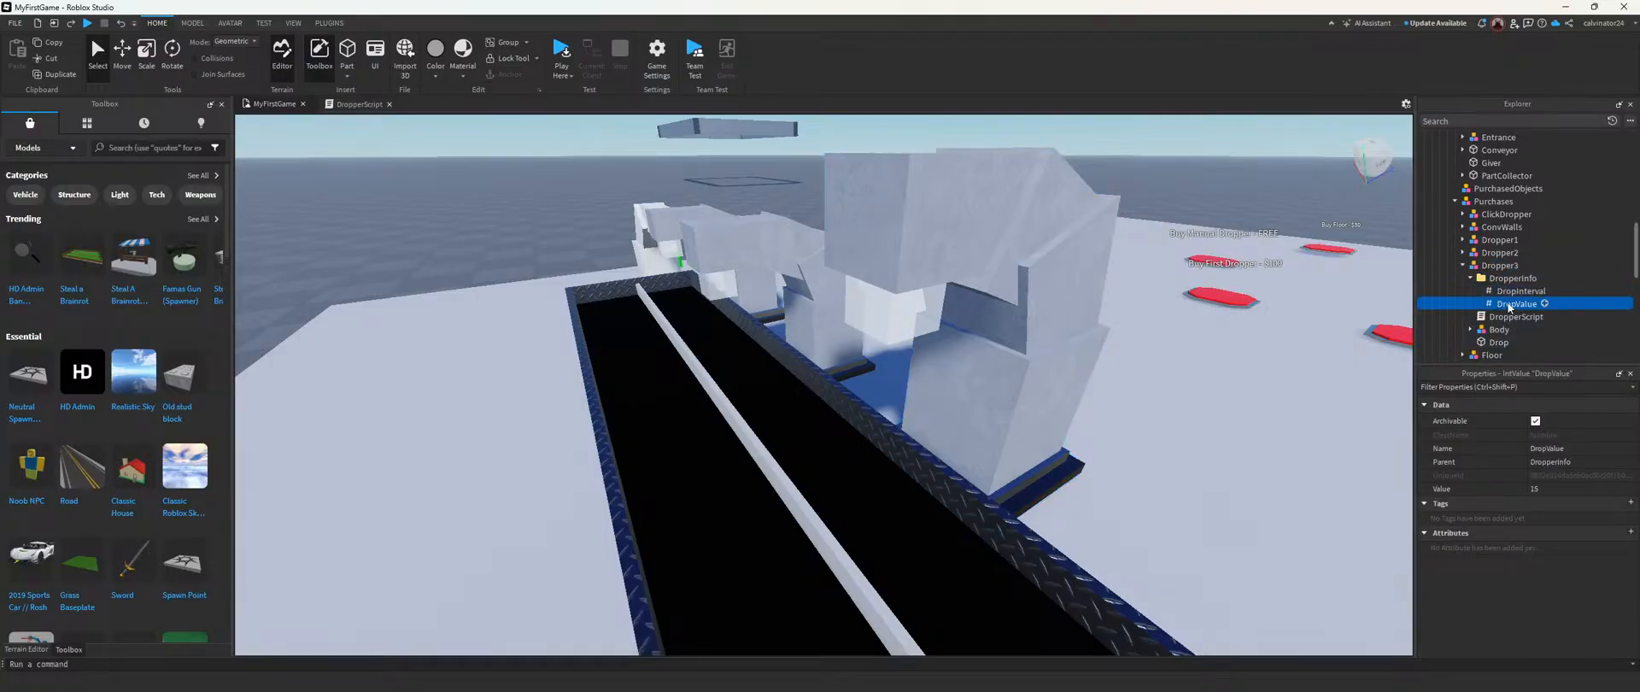
click(1471, 278)
click(1514, 291)
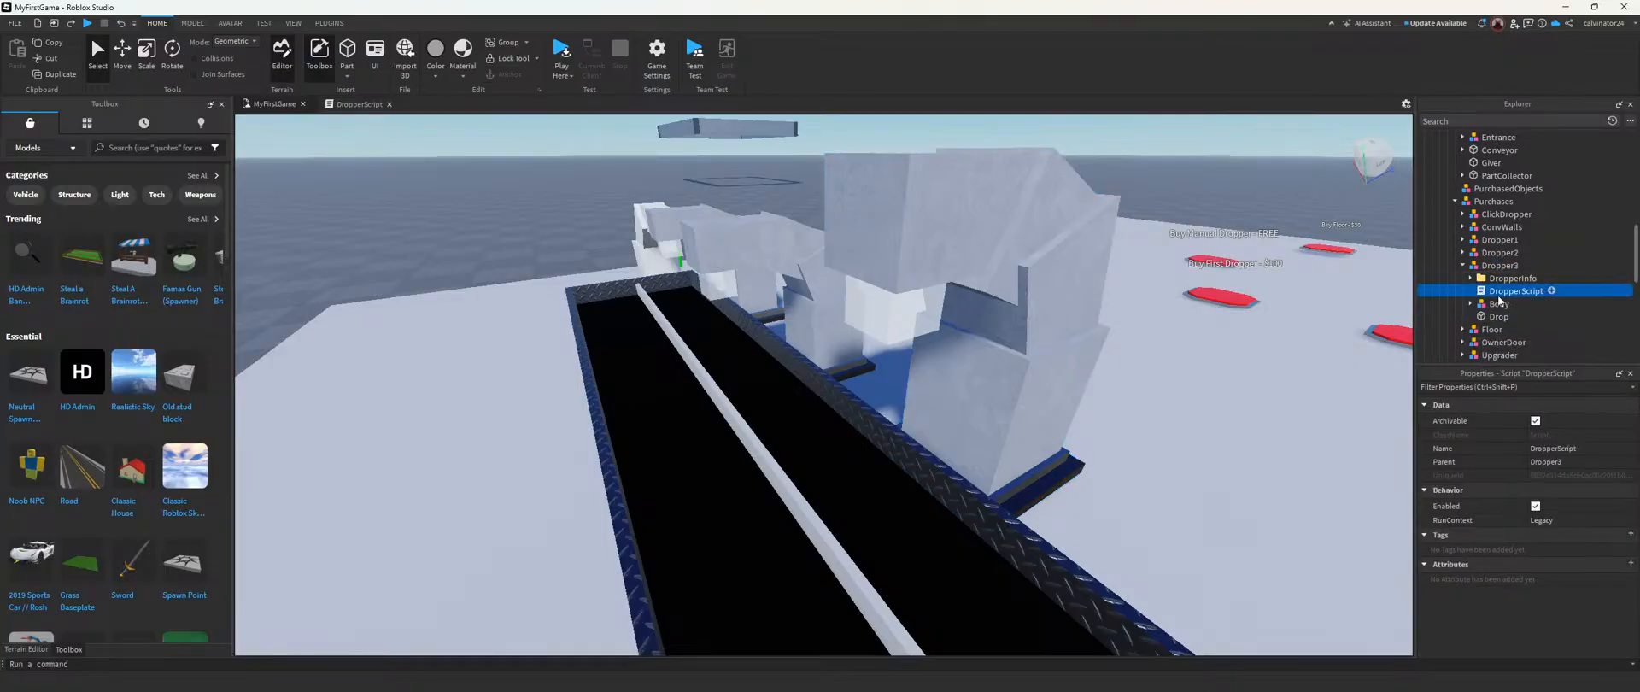
Step: Select Dropper3's Drop part and examine its properties, including the available Shape options, without changing the shape
click(1500, 315)
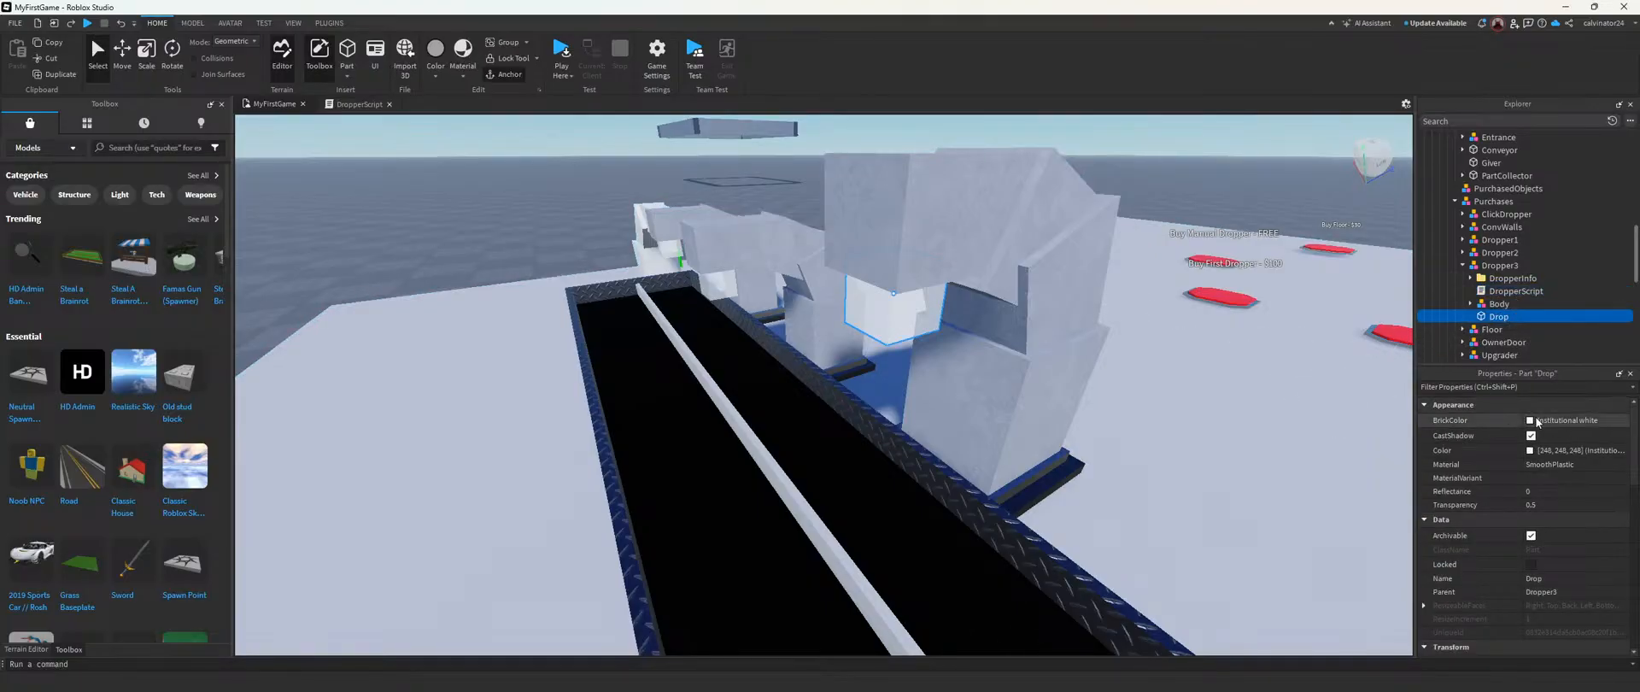
scroll(1538, 512, down, 8)
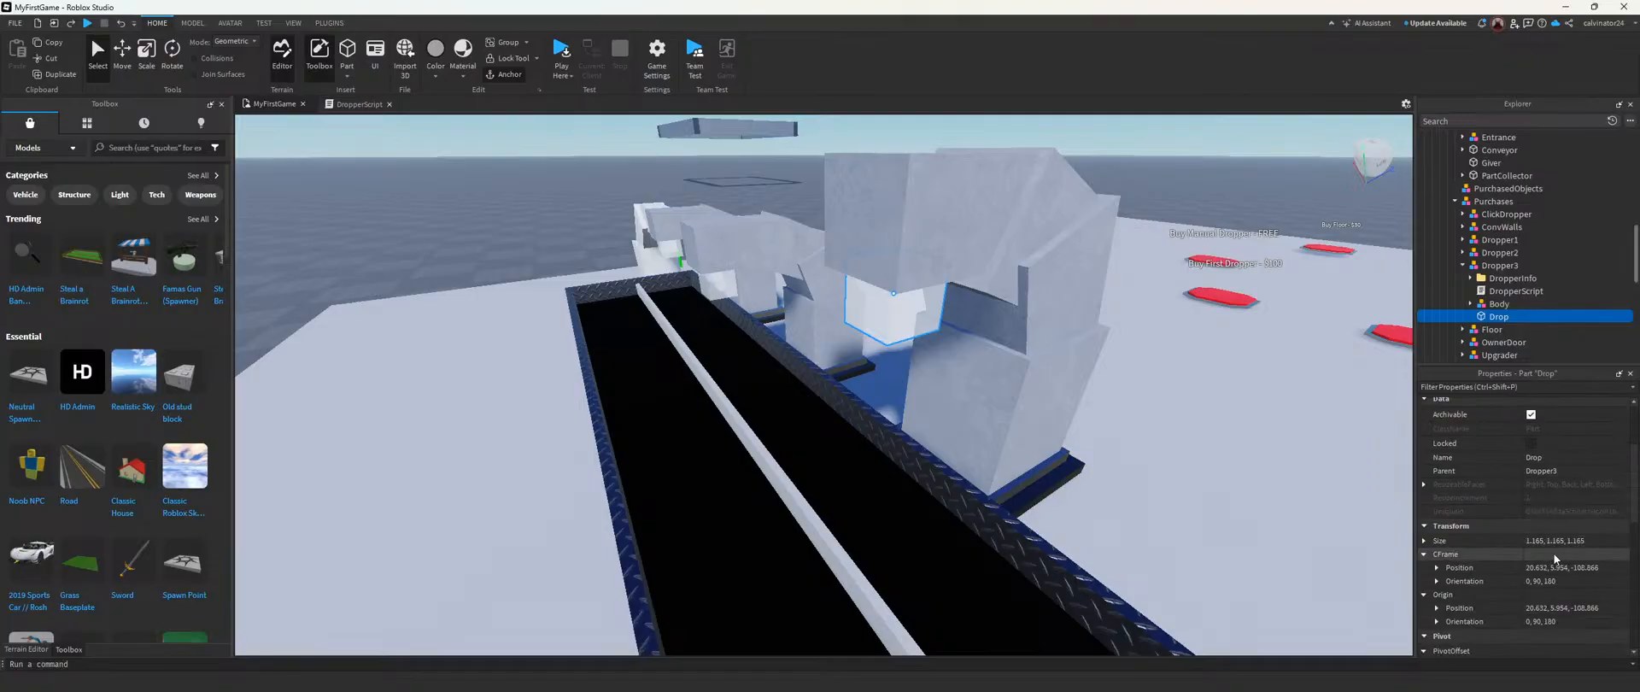
scroll(1556, 552, down, 5)
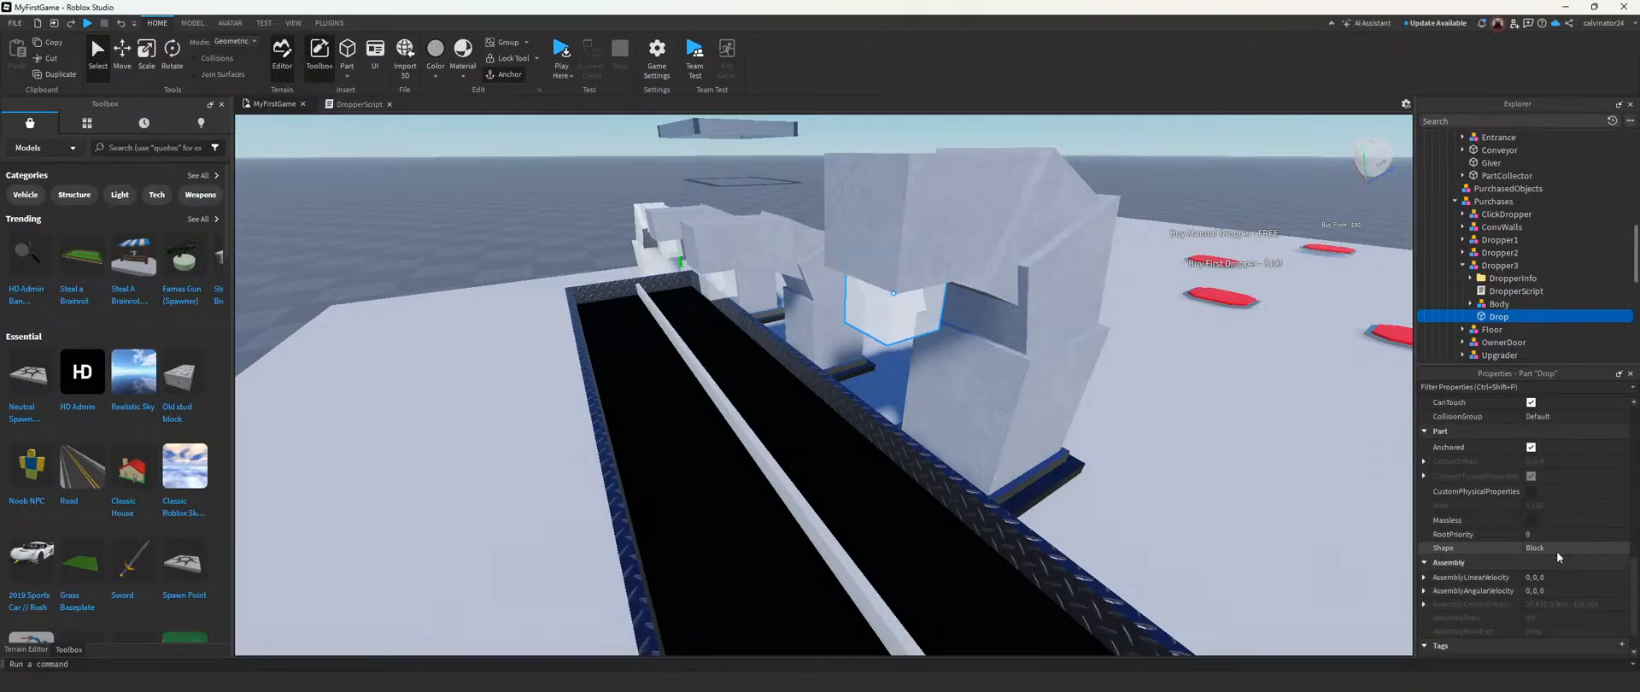
click(1555, 505)
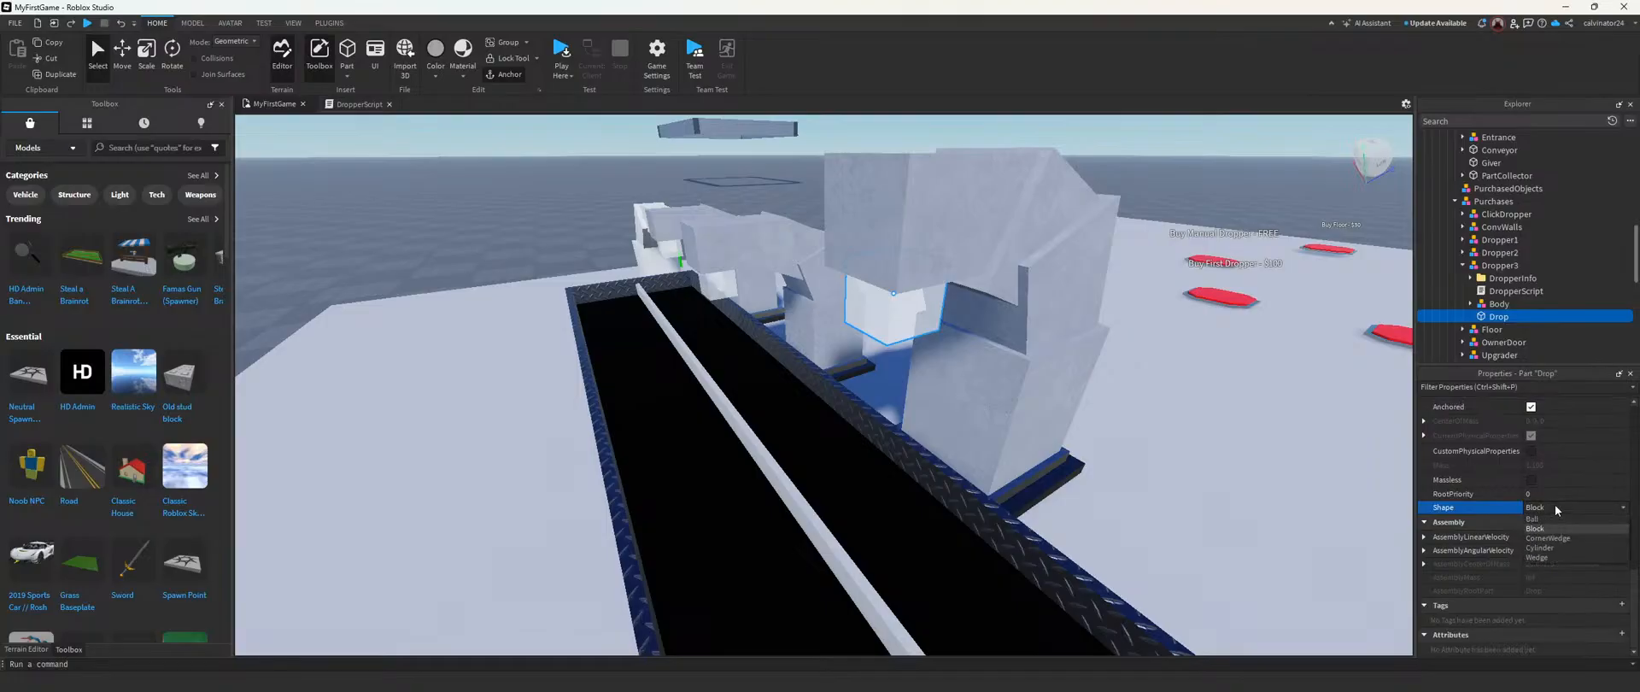
click(1541, 505)
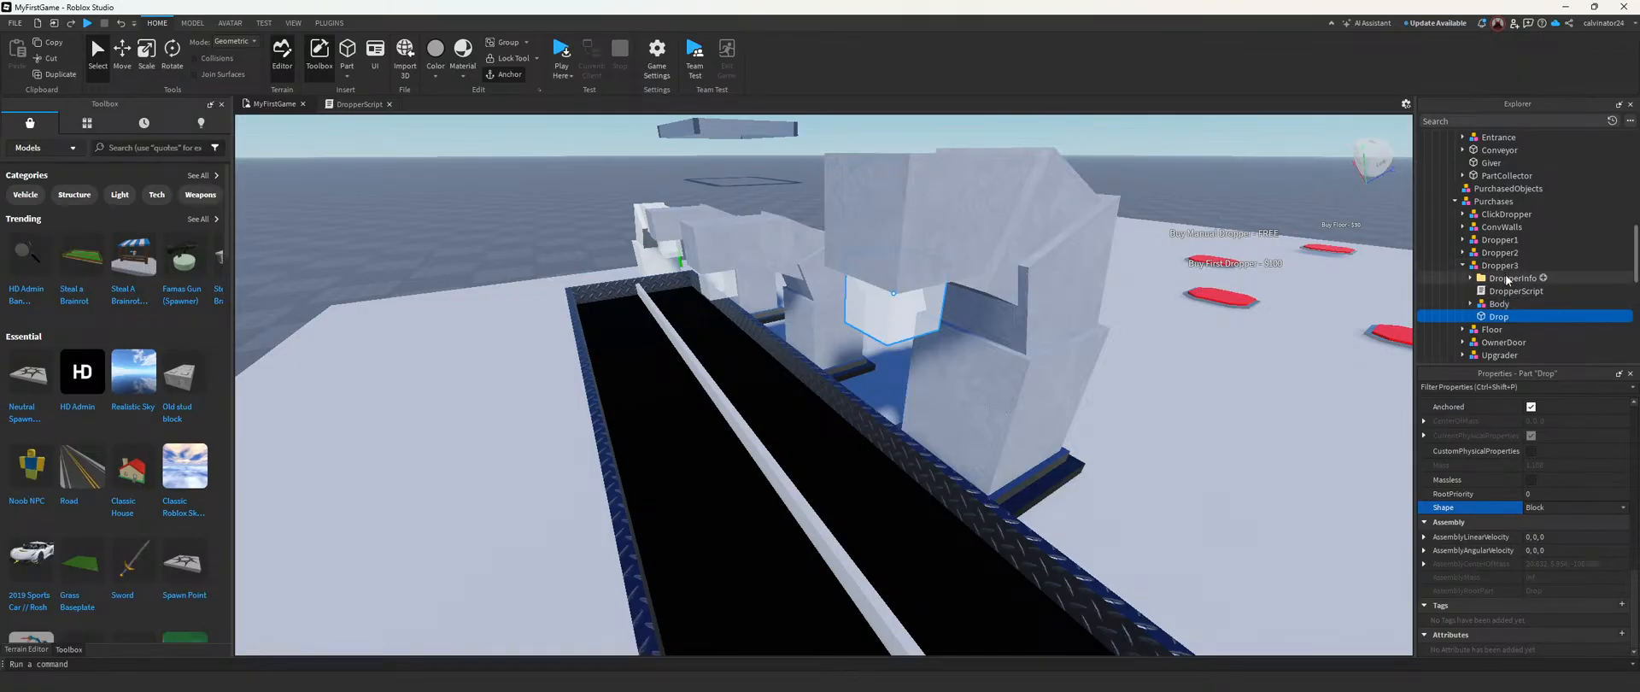
Step: Show Dropper3's DropperInfo values again, check its DropperScript, and reselect the whole Dropper3 model
click(1488, 279)
click(1471, 279)
click(1510, 317)
scroll(1501, 335, down, 1)
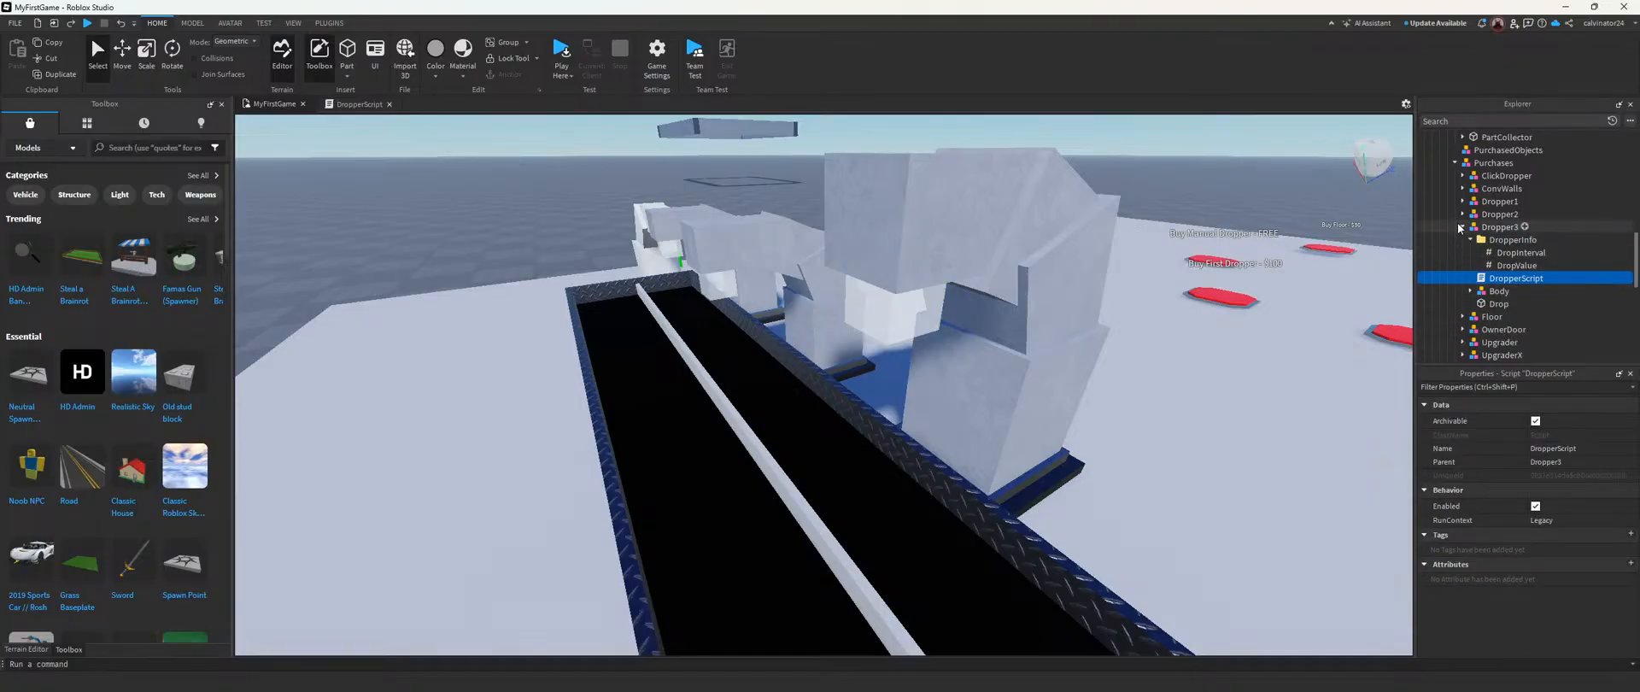
click(1479, 231)
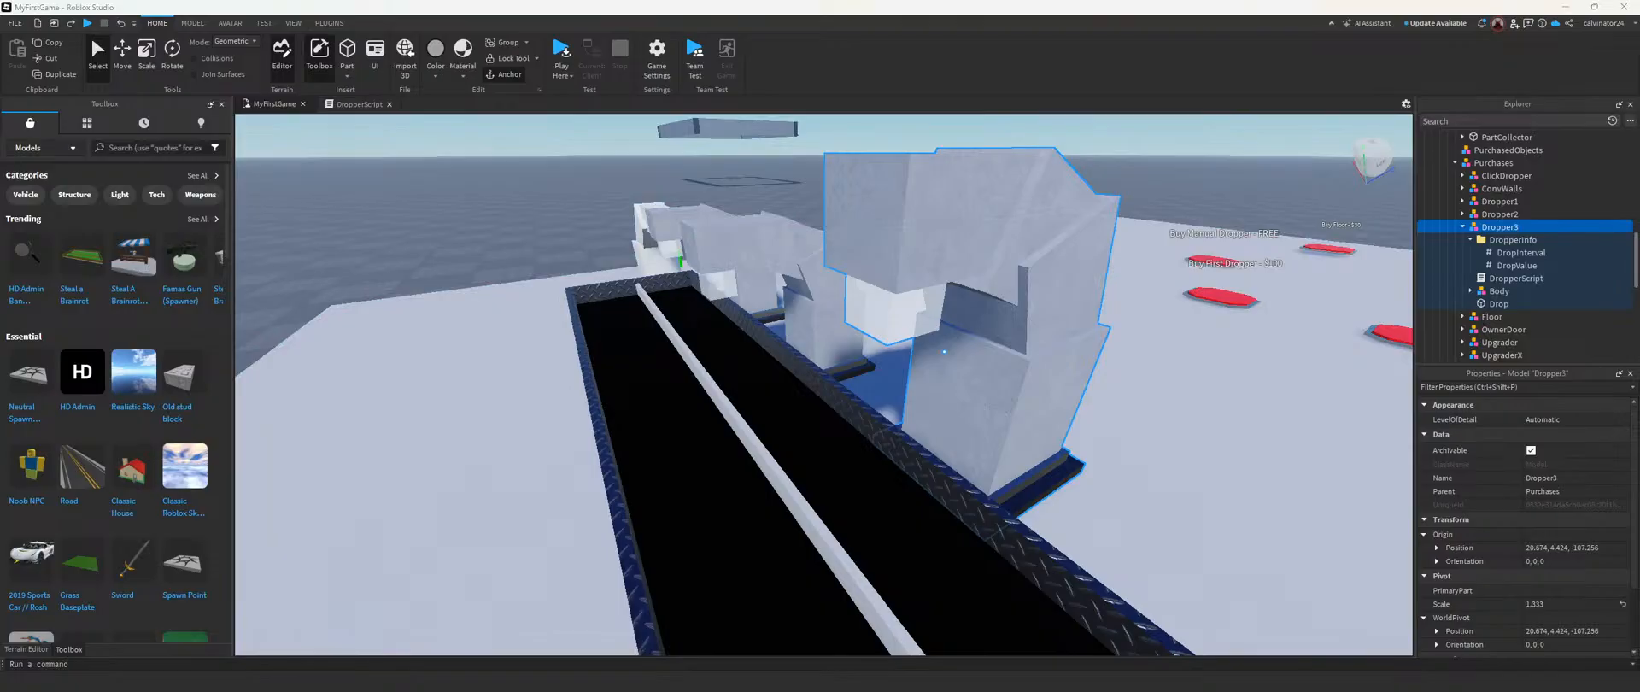
Step: Select the "Buy First Dropper - $100" button, save the place to Roblox, and clear the selection
click(730, 376)
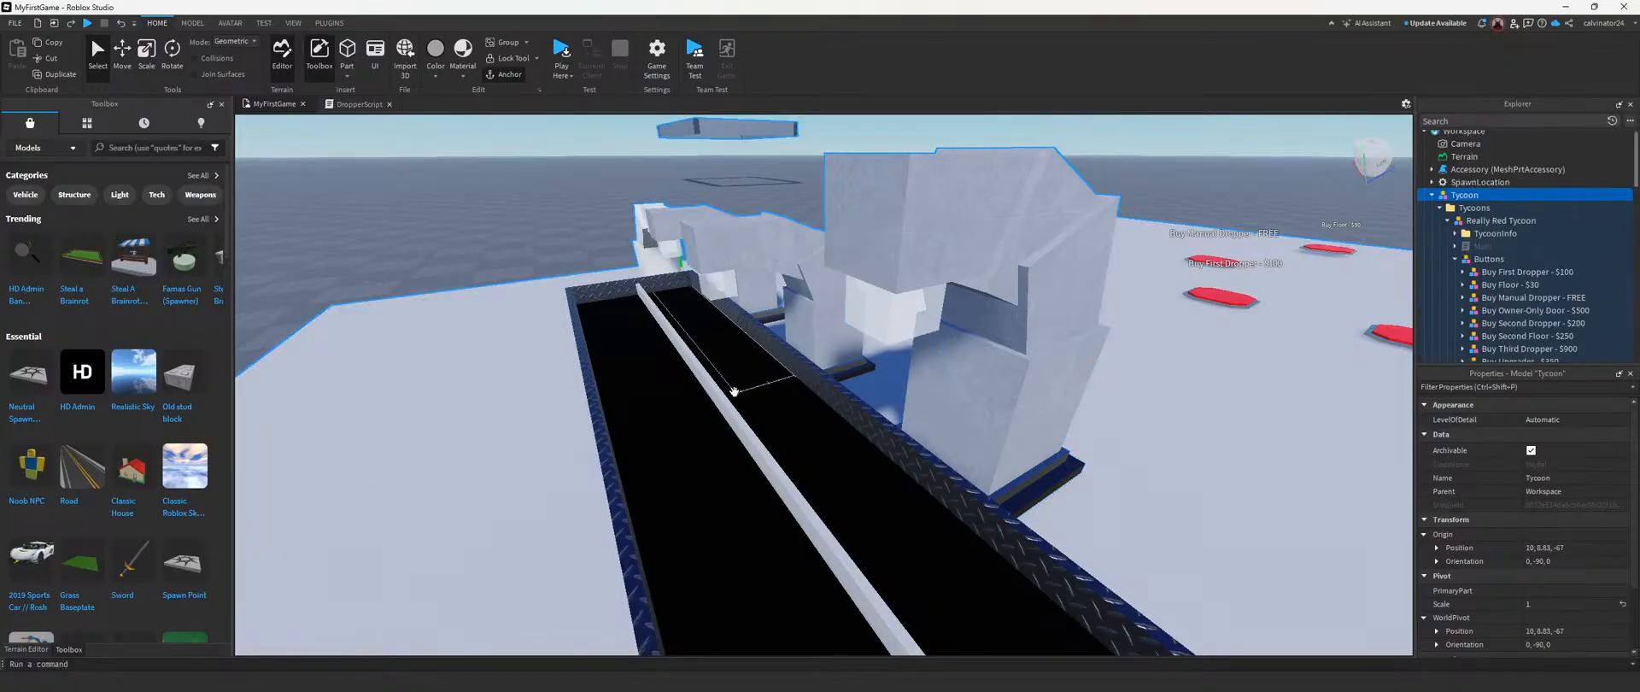
click(1503, 272)
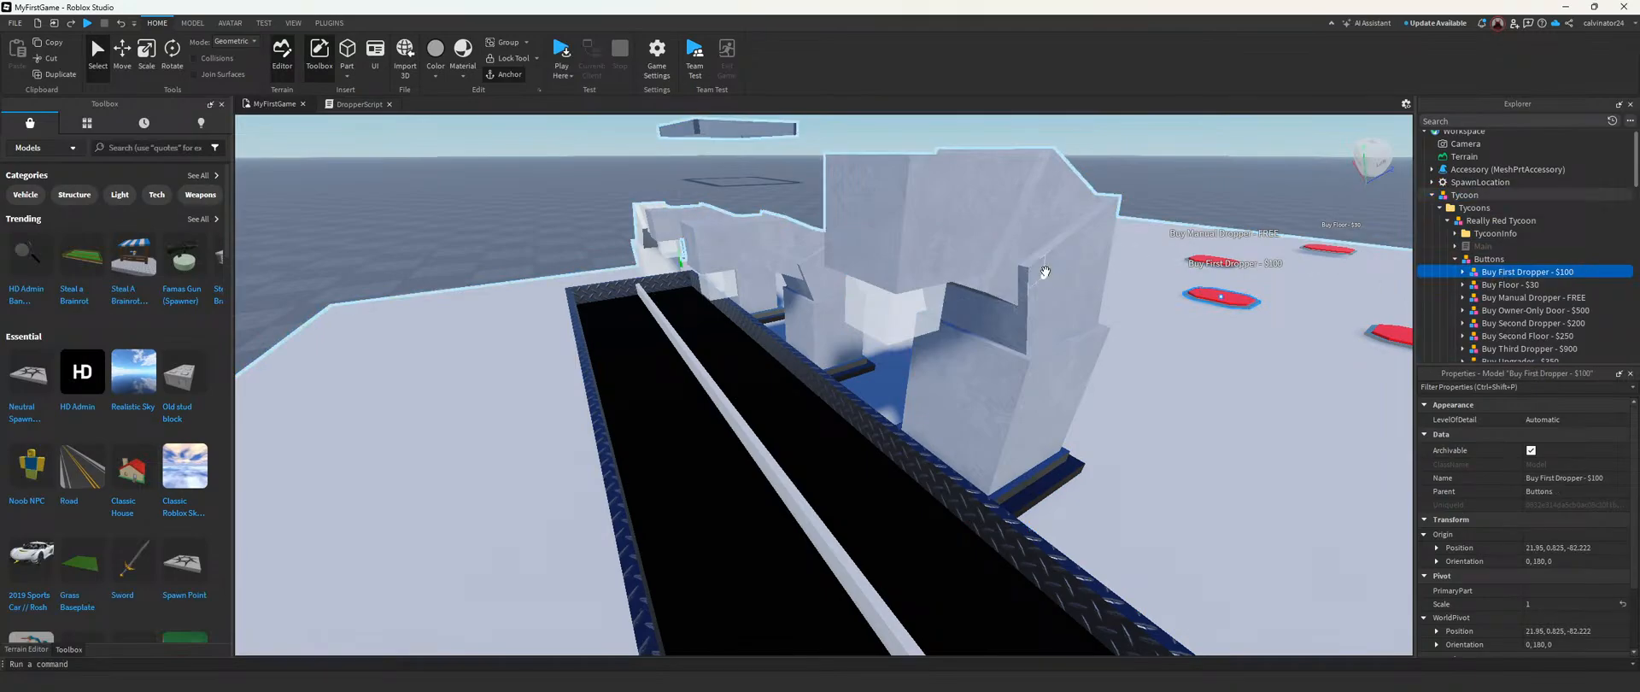
click(16, 24)
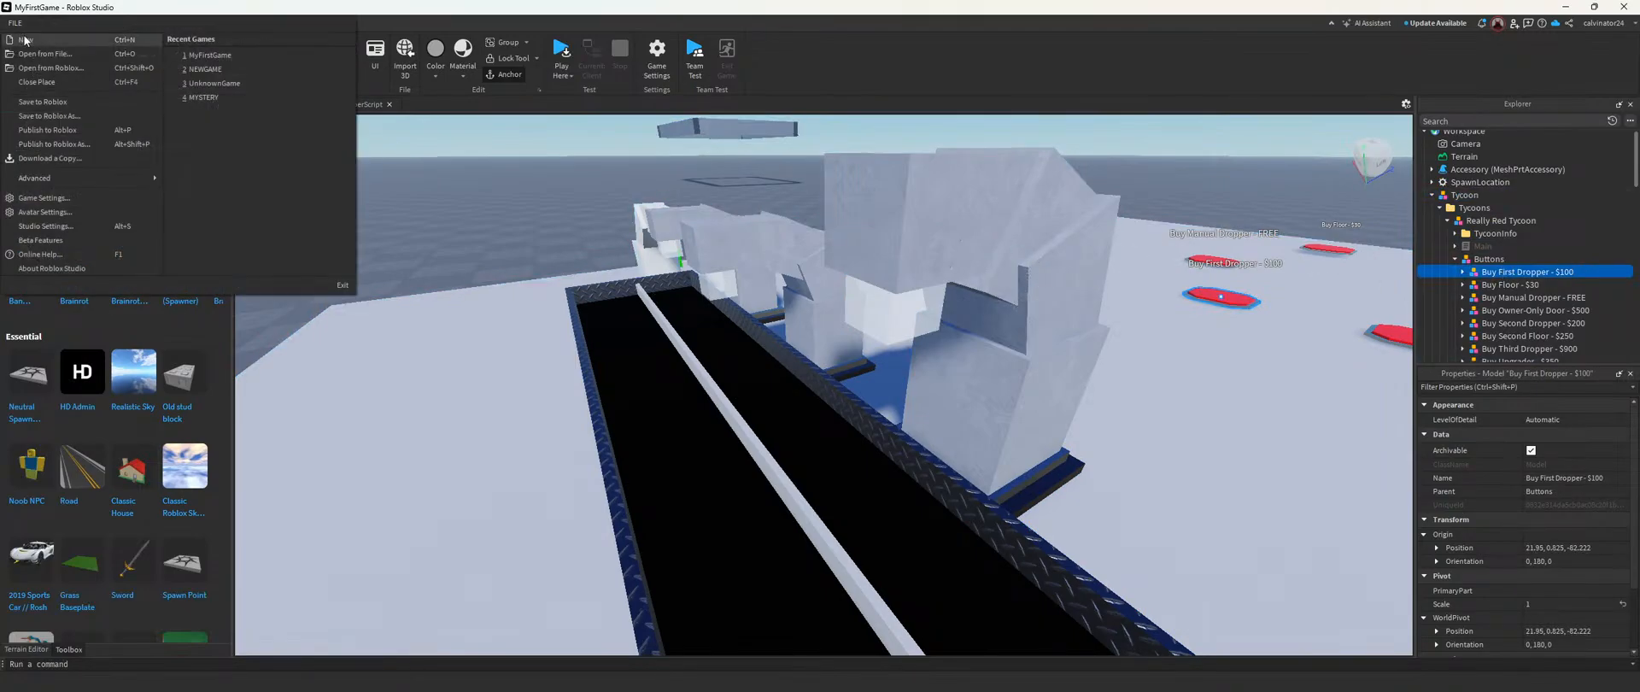
click(51, 104)
right_drag(1082, 315, 1096, 313)
key(s)
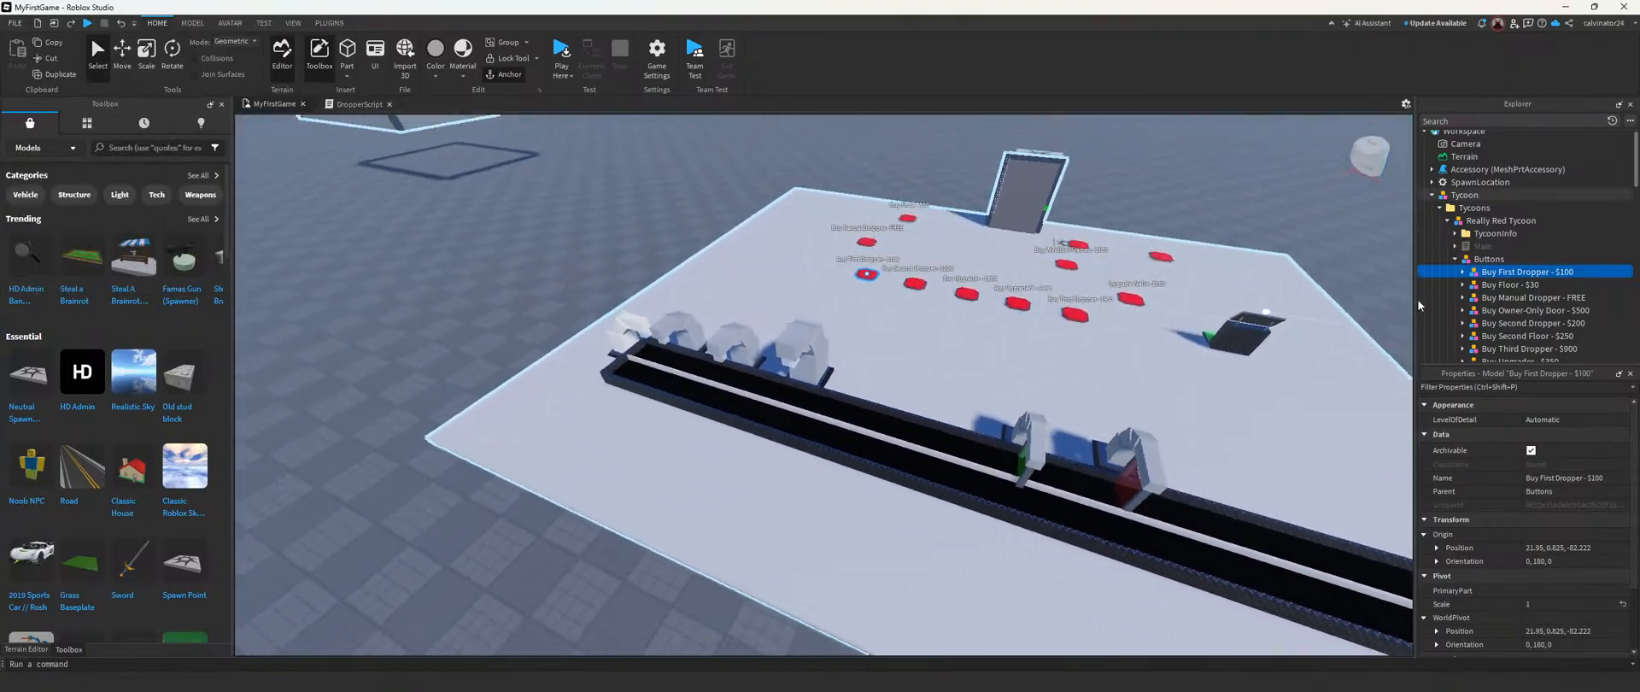
right_drag(863, 328, 831, 334)
key(w)
click(717, 461)
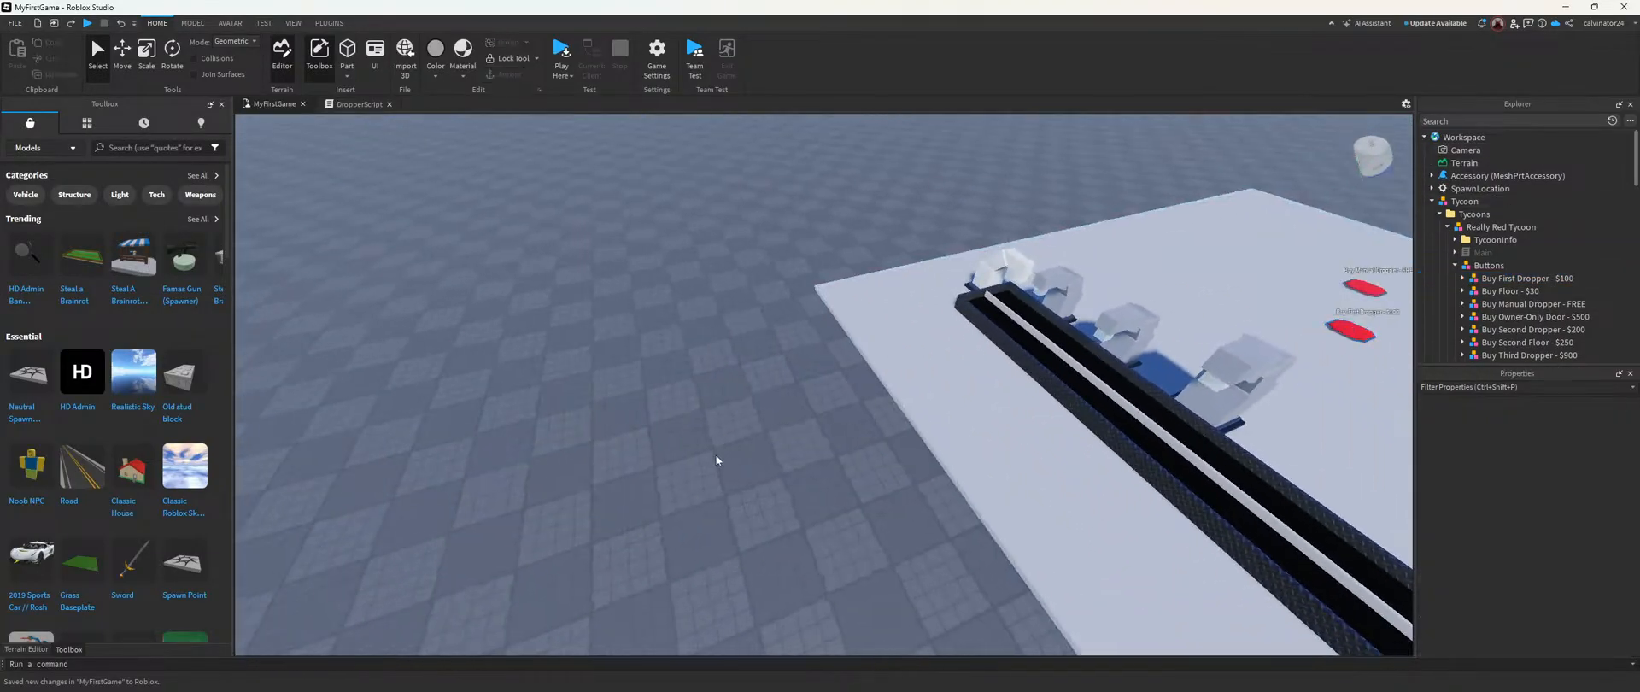
Step: Search Windows for Google Chrome and launch it
click(658, 677)
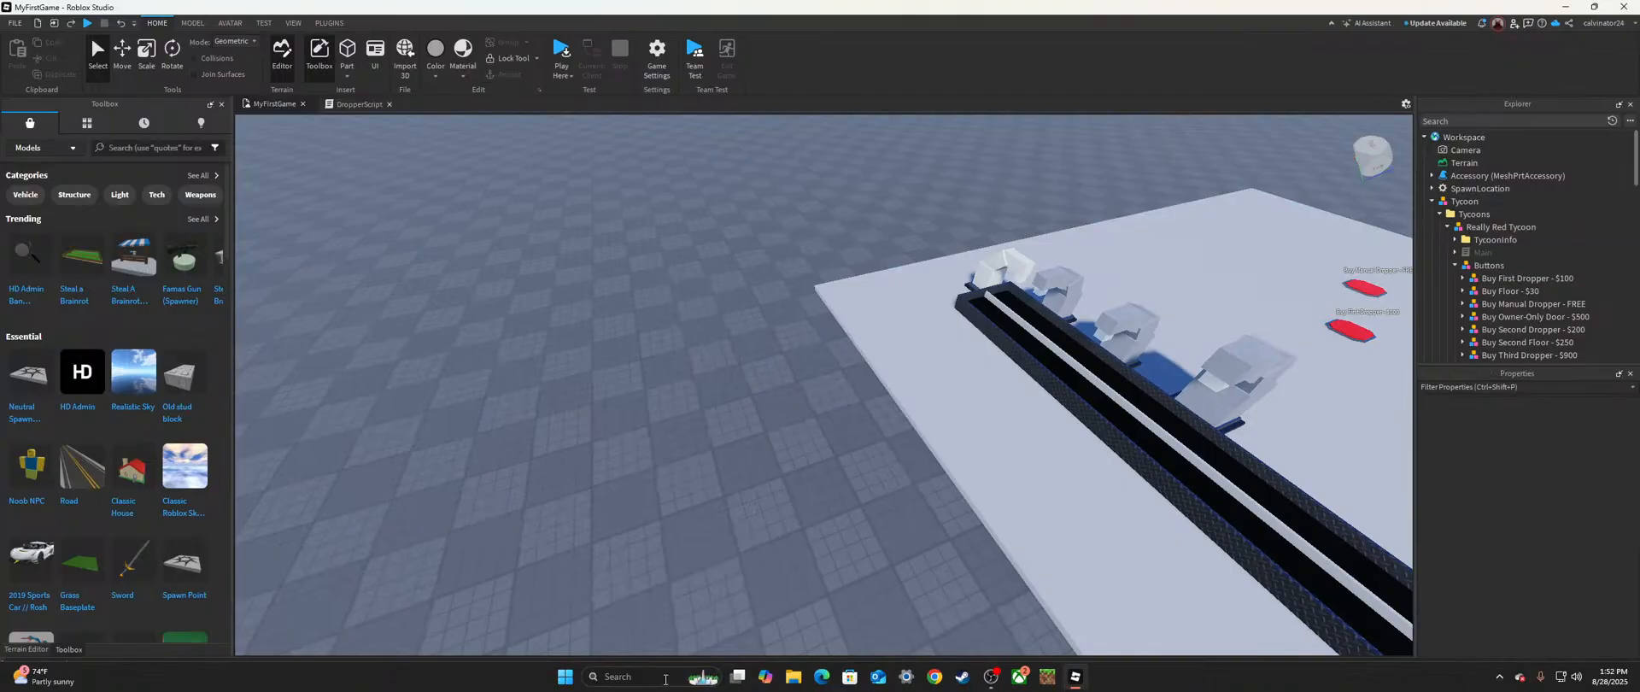
text(sdasd)
key(BackSpace)
key(BackSpace)
key(BackSpace)
key(BackSpace)
key(BackSpace)
text(google Chrome)
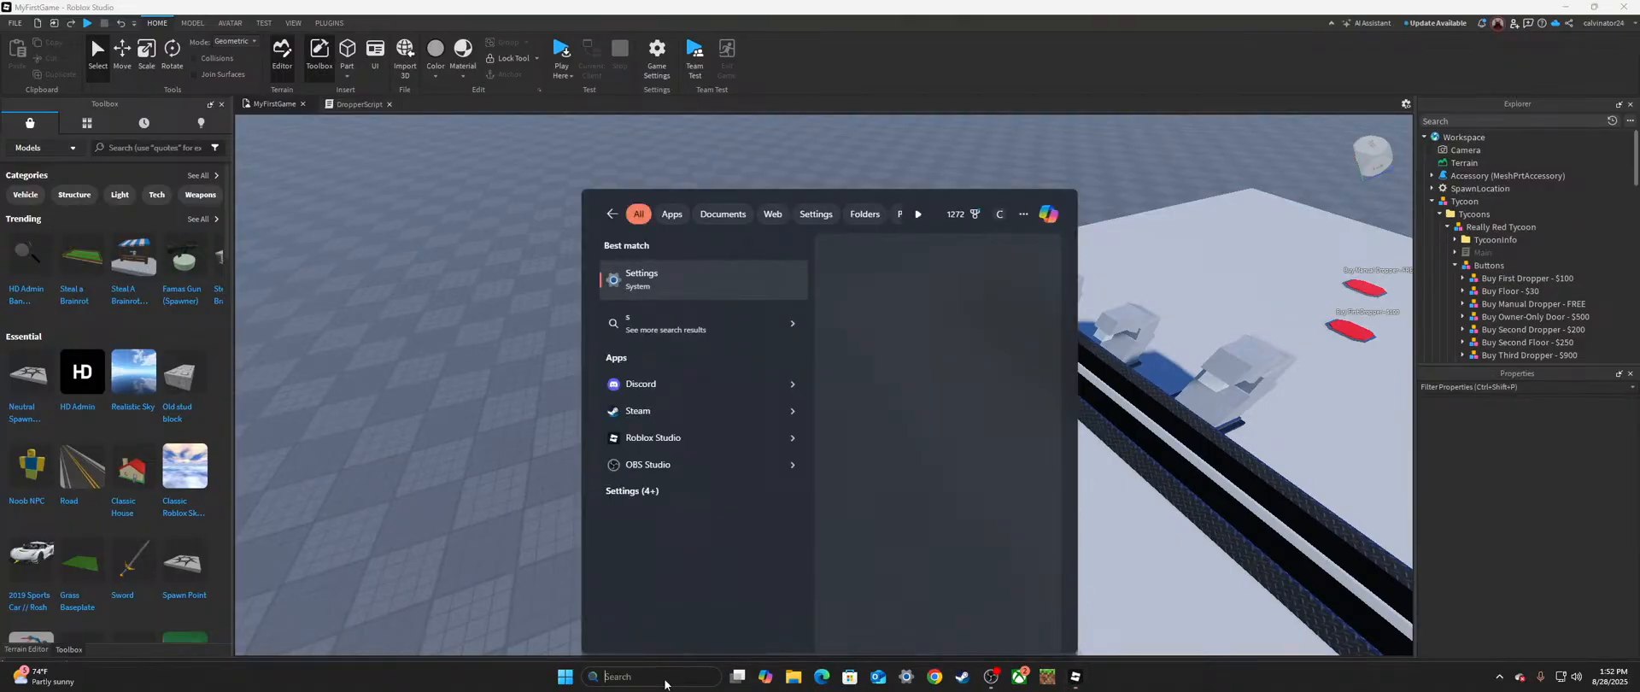
key(Return)
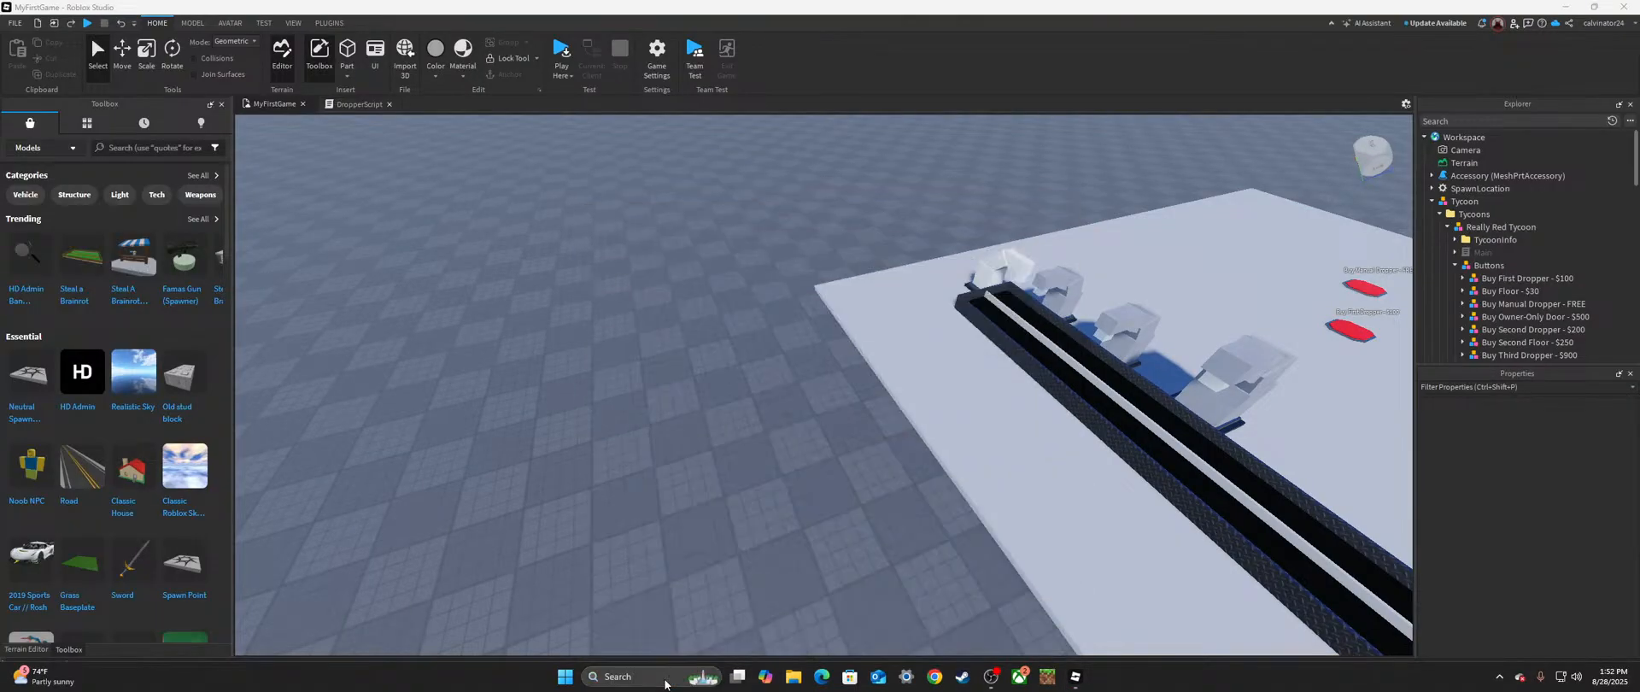
Step: Start attaching a file to a ChatGPT prompt, cancel the file selection, and close the browser
click(818, 432)
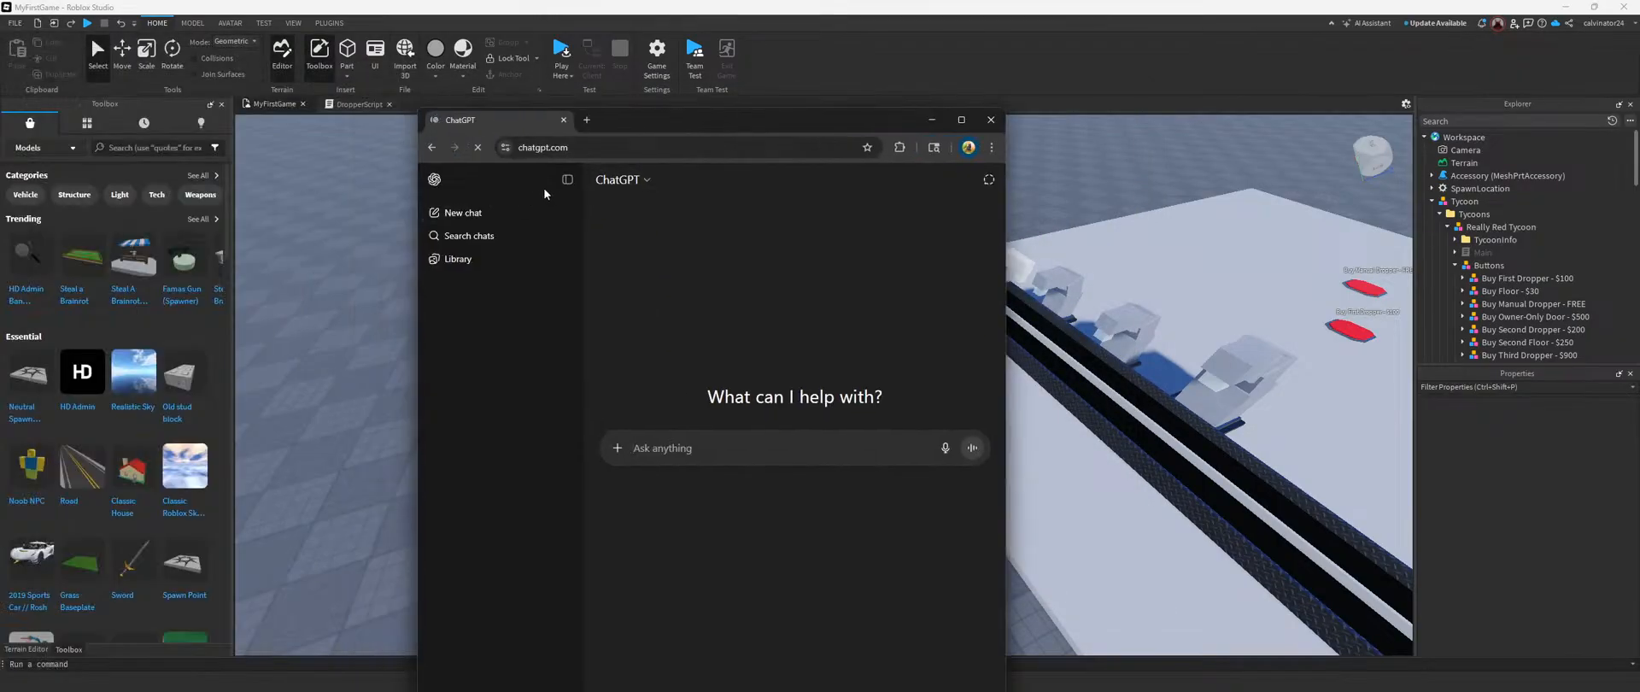
click(566, 179)
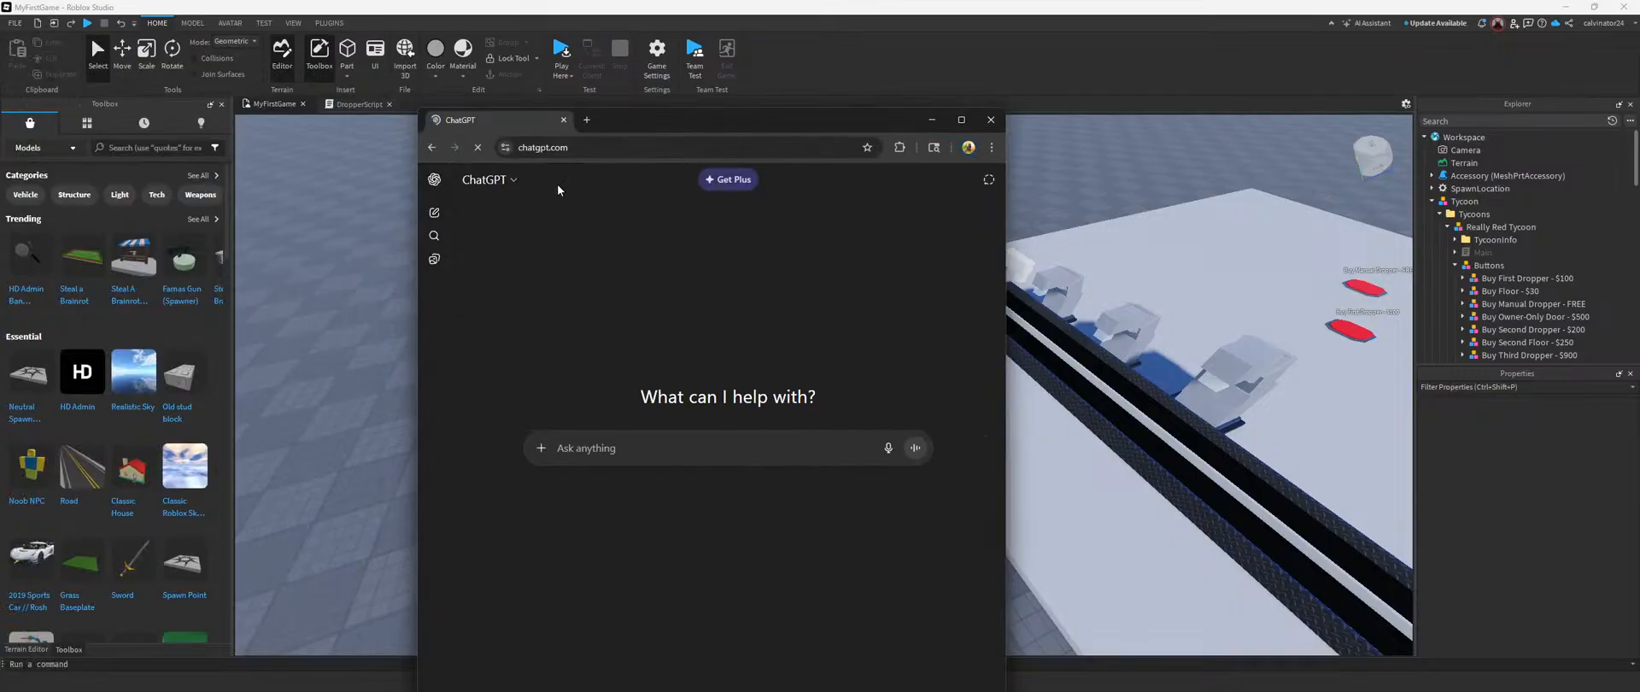
click(538, 452)
click(564, 476)
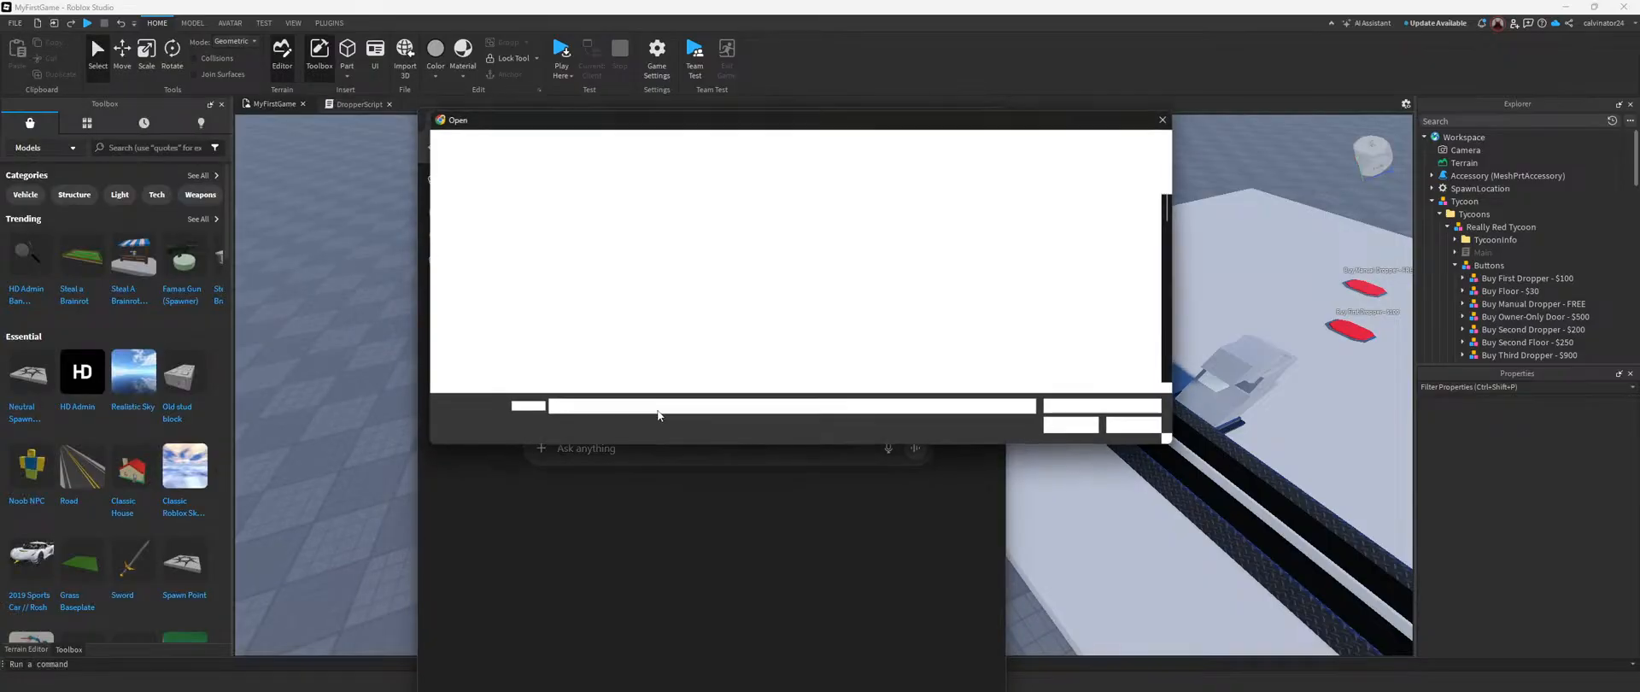
click(1174, 119)
click(995, 120)
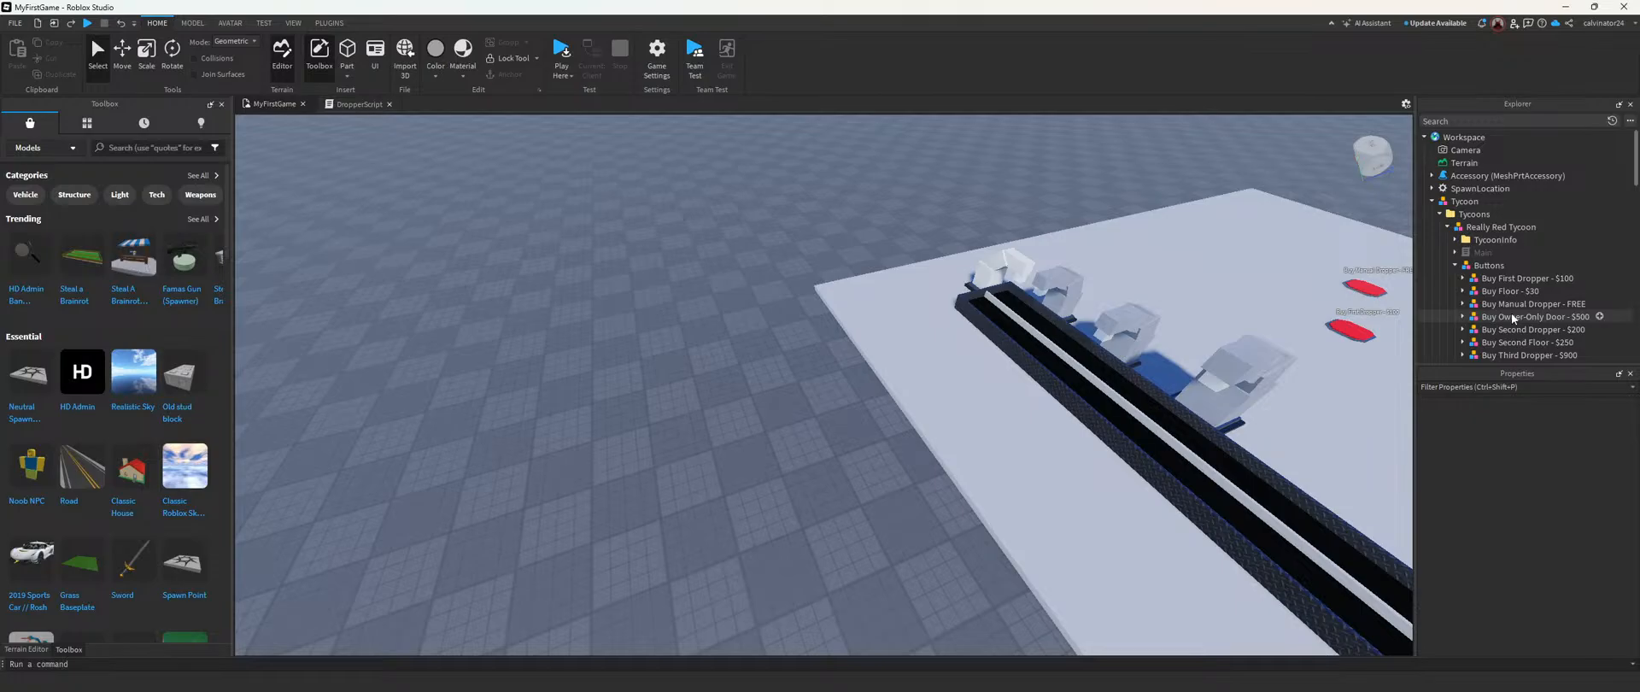
key(s)
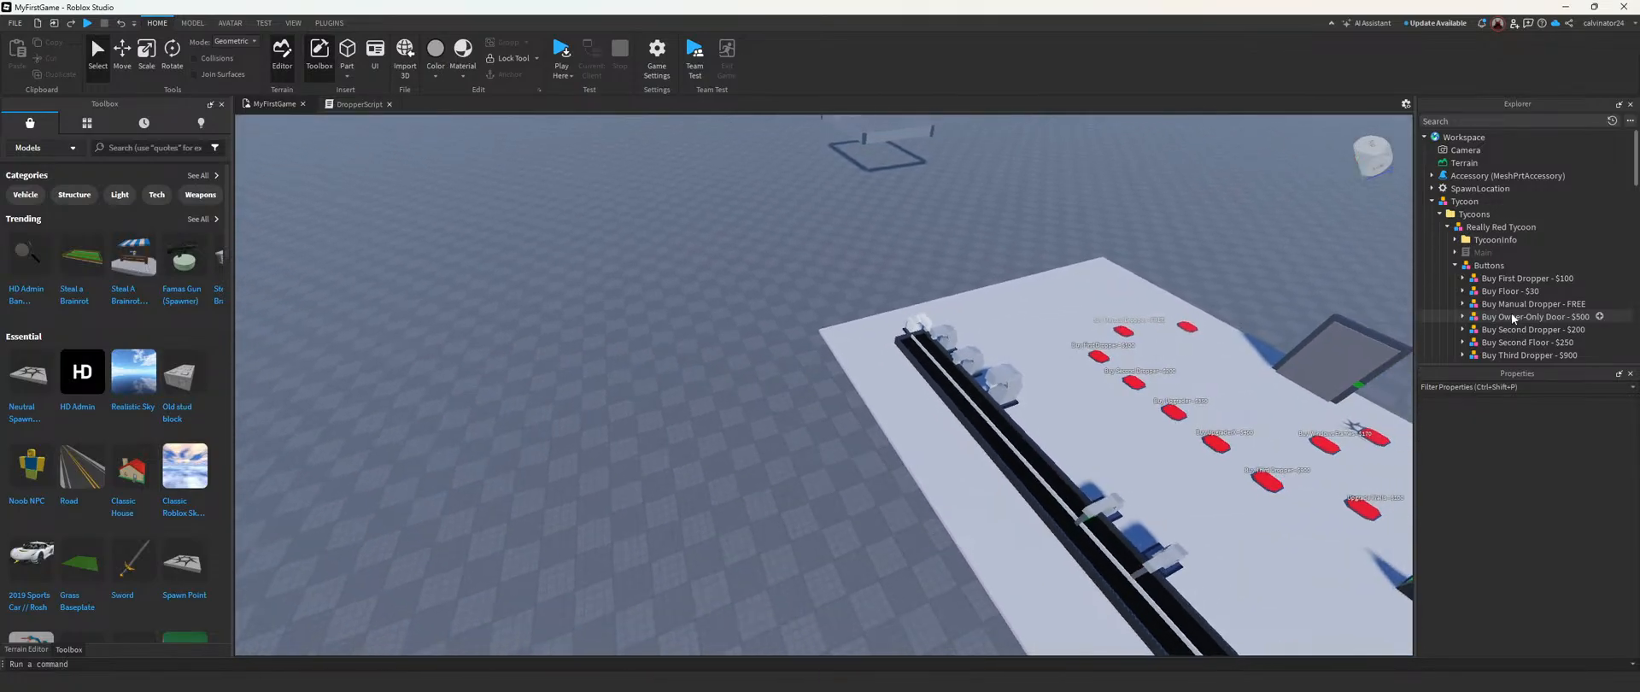
key(s)
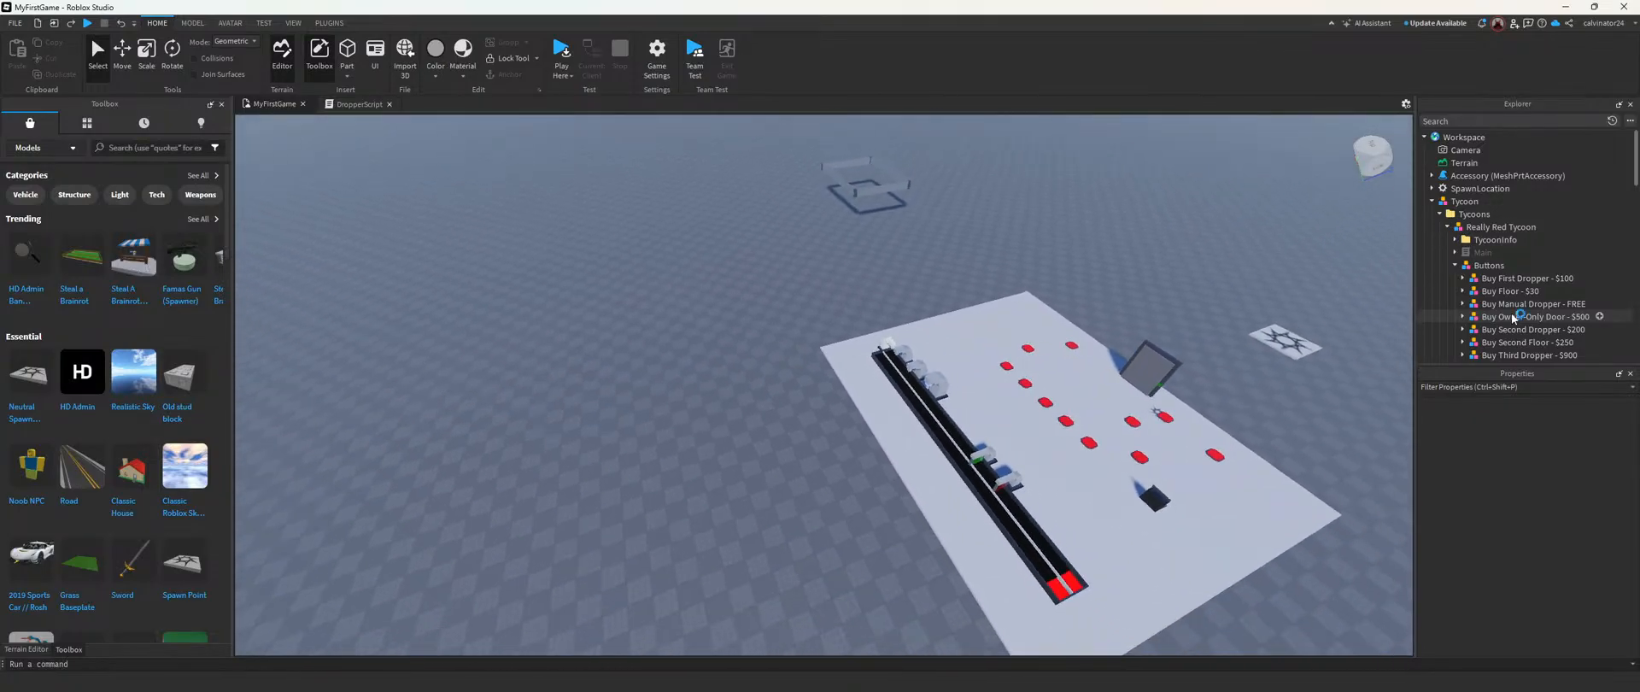
right_drag(747, 336, 747, 334)
scroll(747, 335, up, 1)
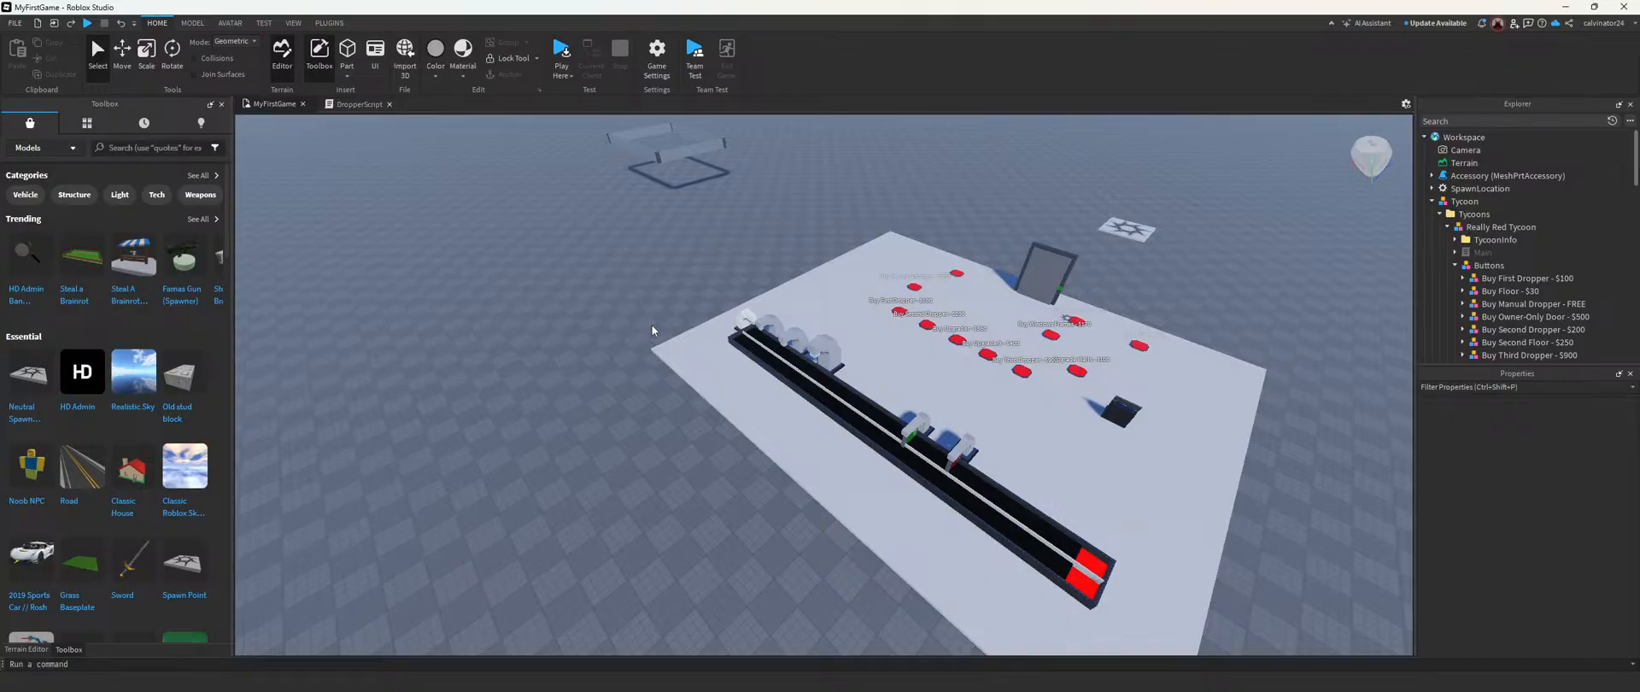
scroll(651, 325, up, 3)
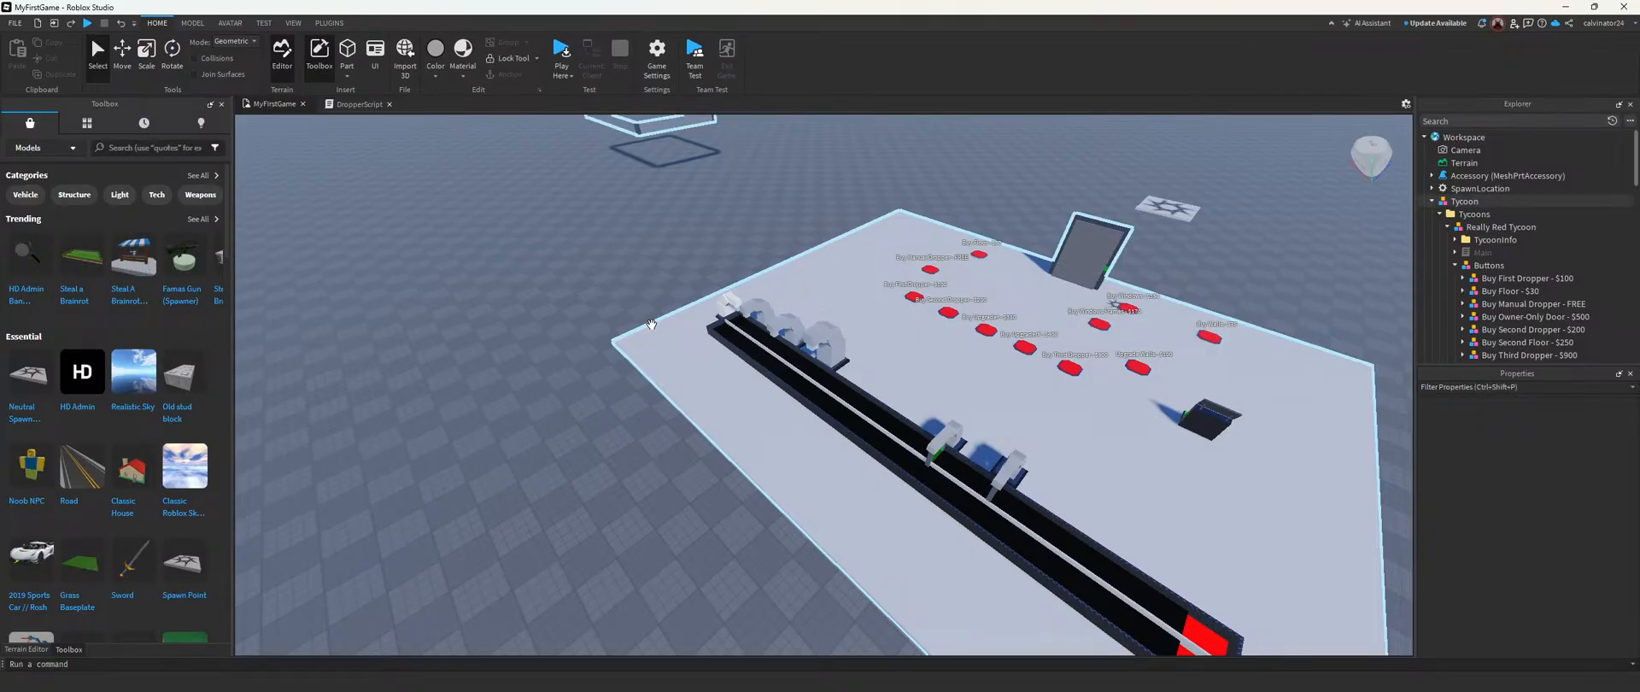
right_drag(530, 458, 622, 440)
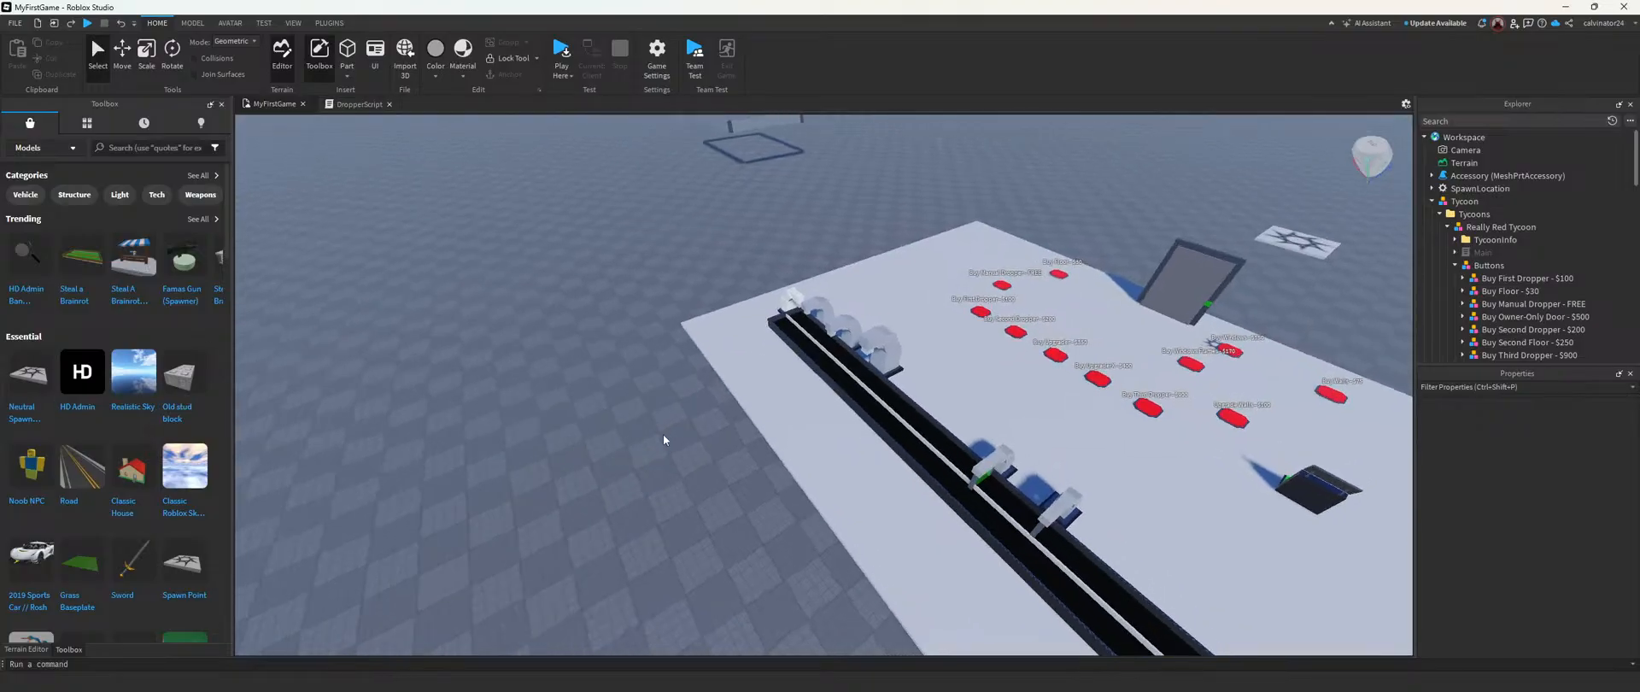
right_click(630, 436)
click(1476, 493)
Step: Restore the Roblox Studio window to a smaller size and move it lower on the desktop
drag(1190, 7, 974, 176)
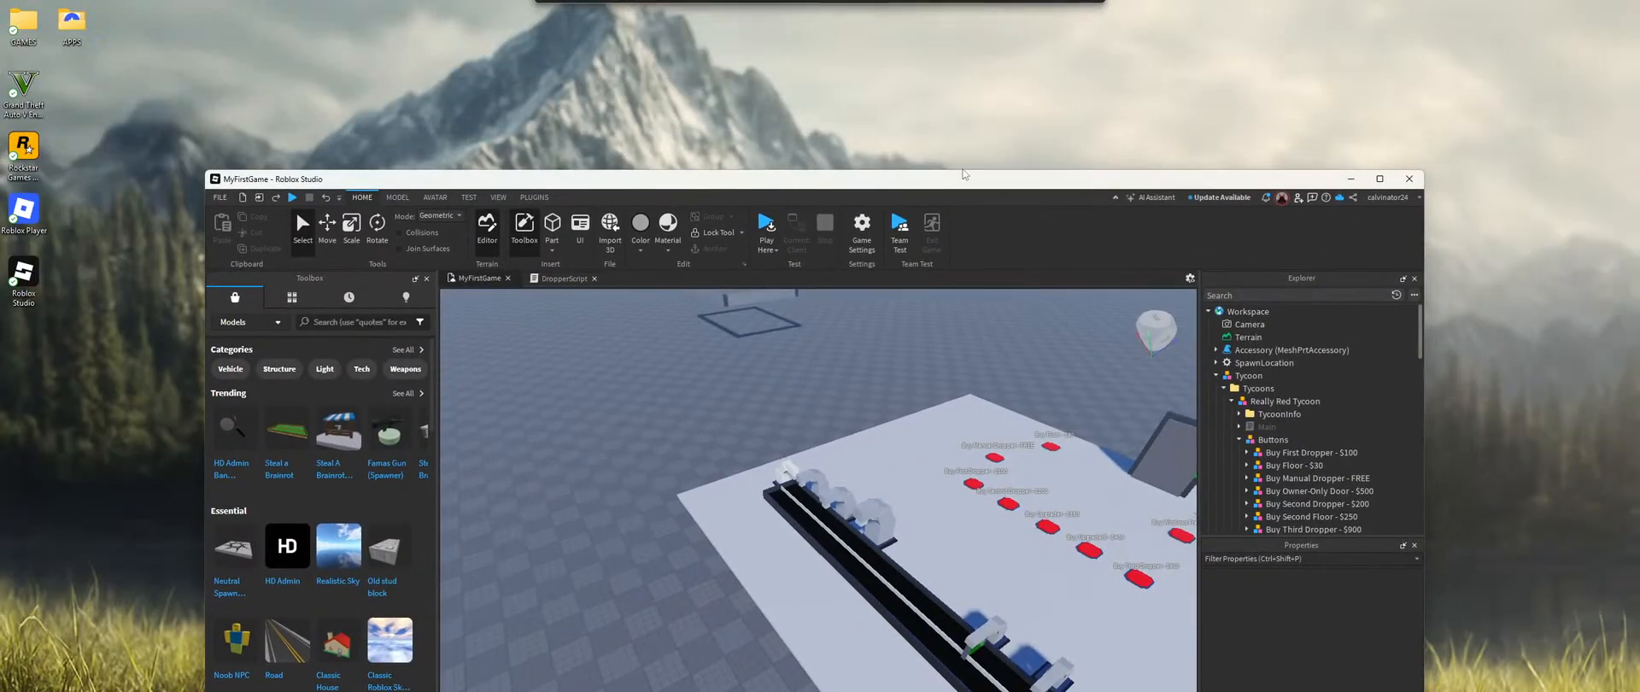
click(954, 95)
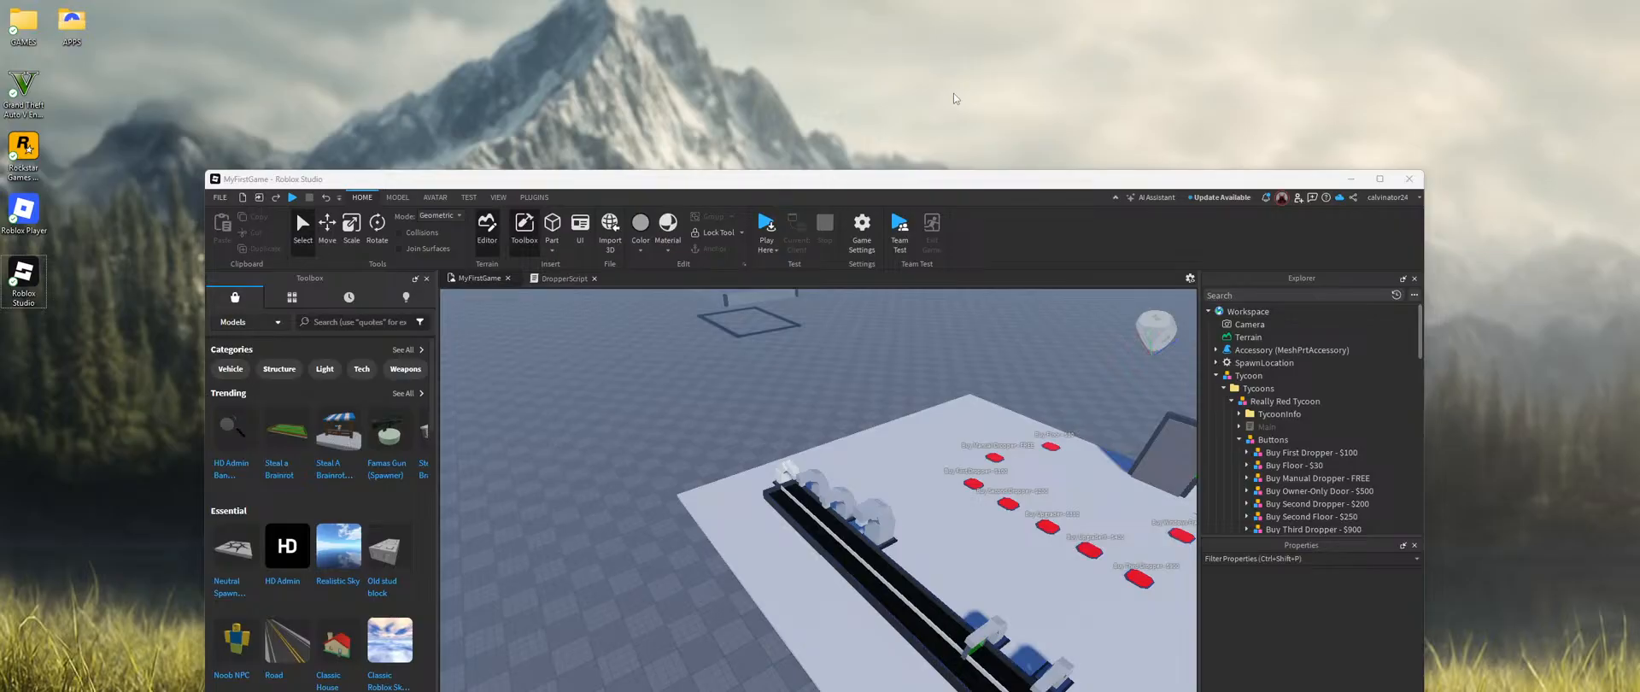
key(XF86AudioRaiseVolume)
Step: Check the file commands for saving to Roblox and start the available Studio update
click(223, 201)
click(222, 197)
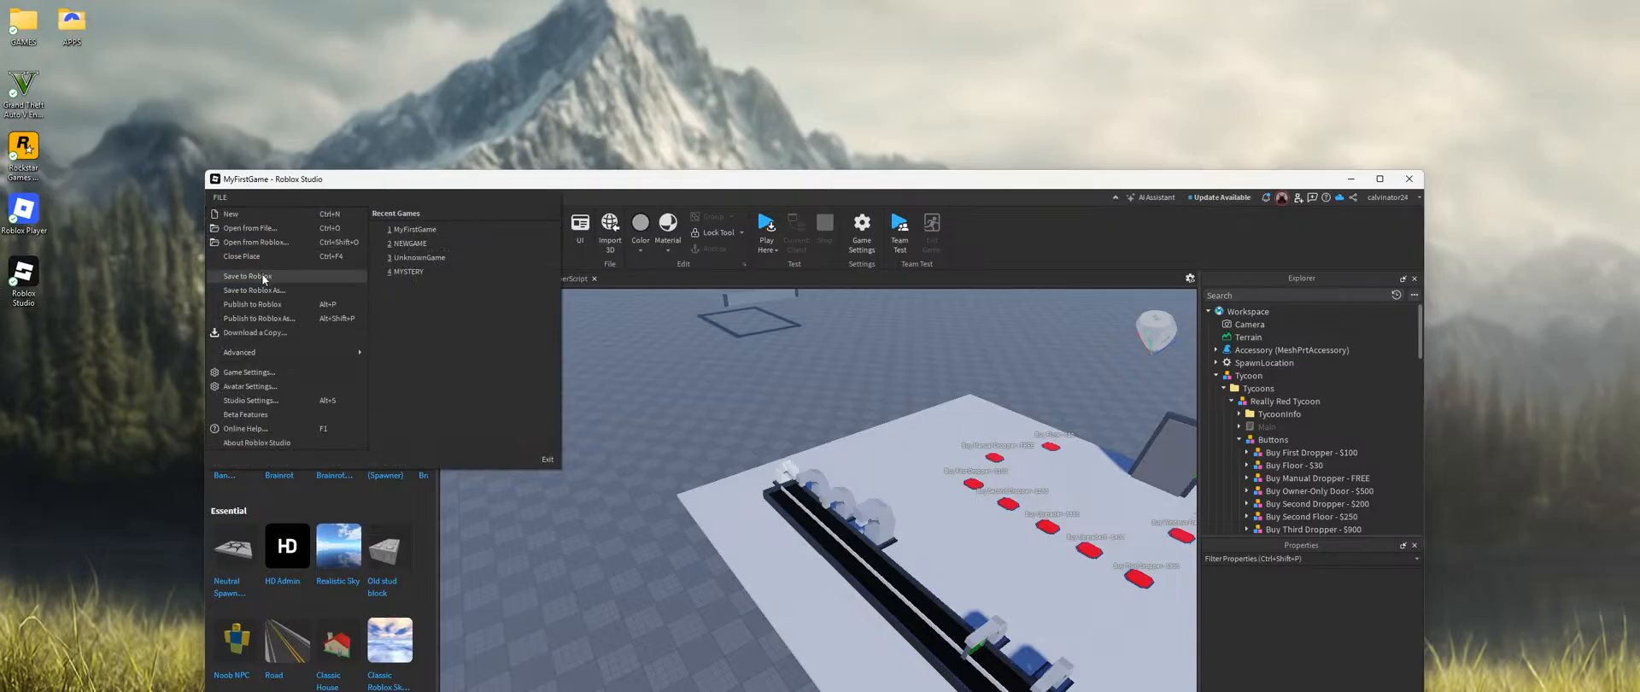
click(1224, 197)
click(1242, 299)
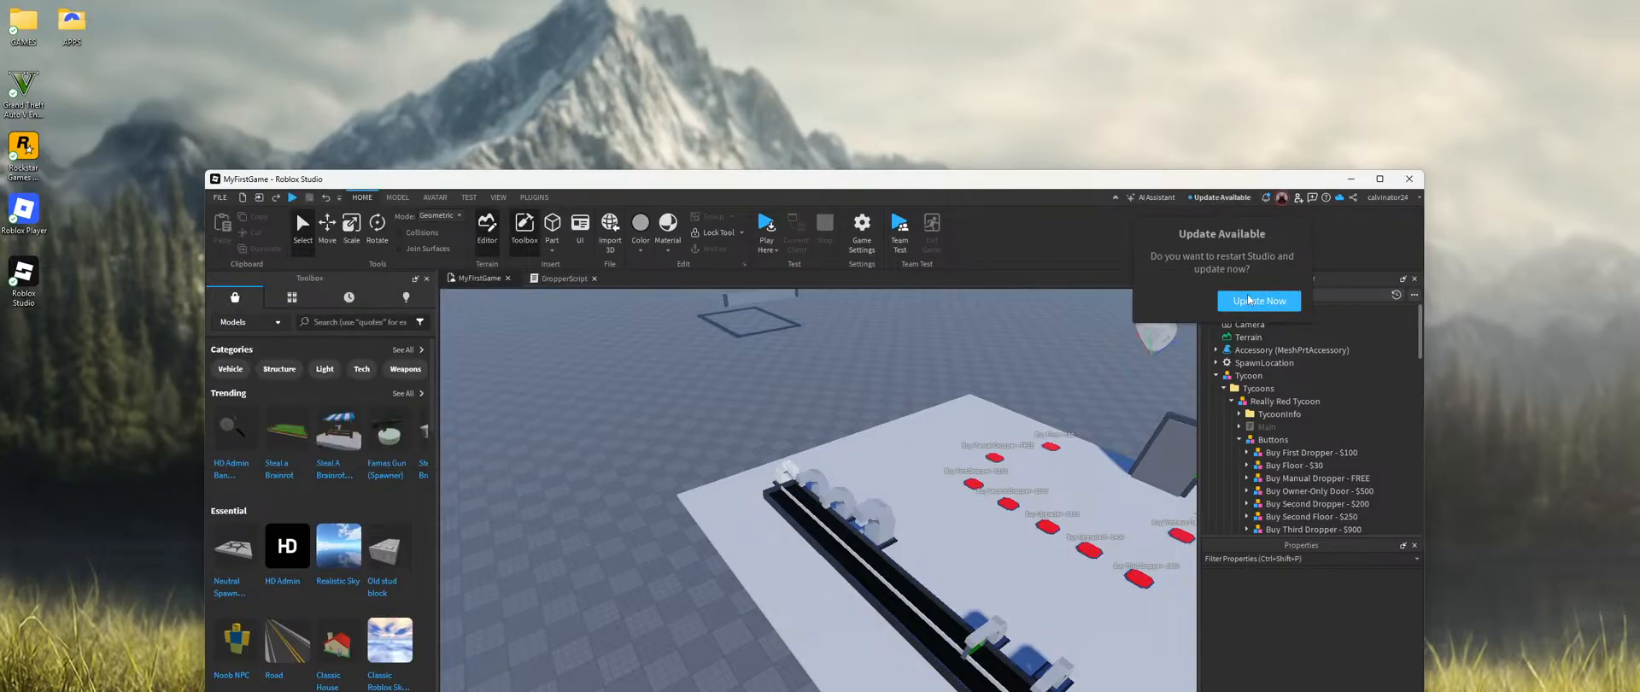
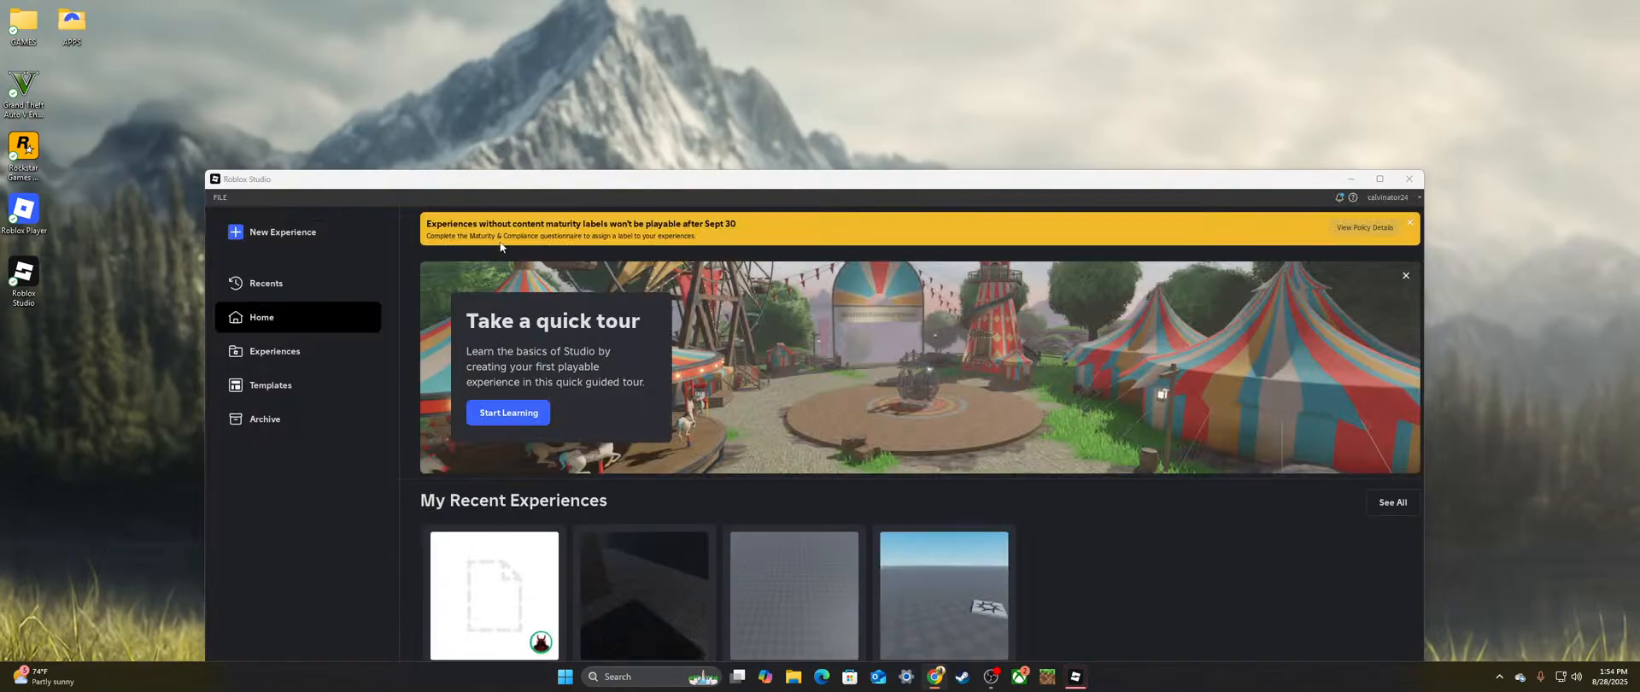
Step: Maximize the Studio window, open the MyFirstGame experience and bring the whole conveyor line into view
click(1380, 178)
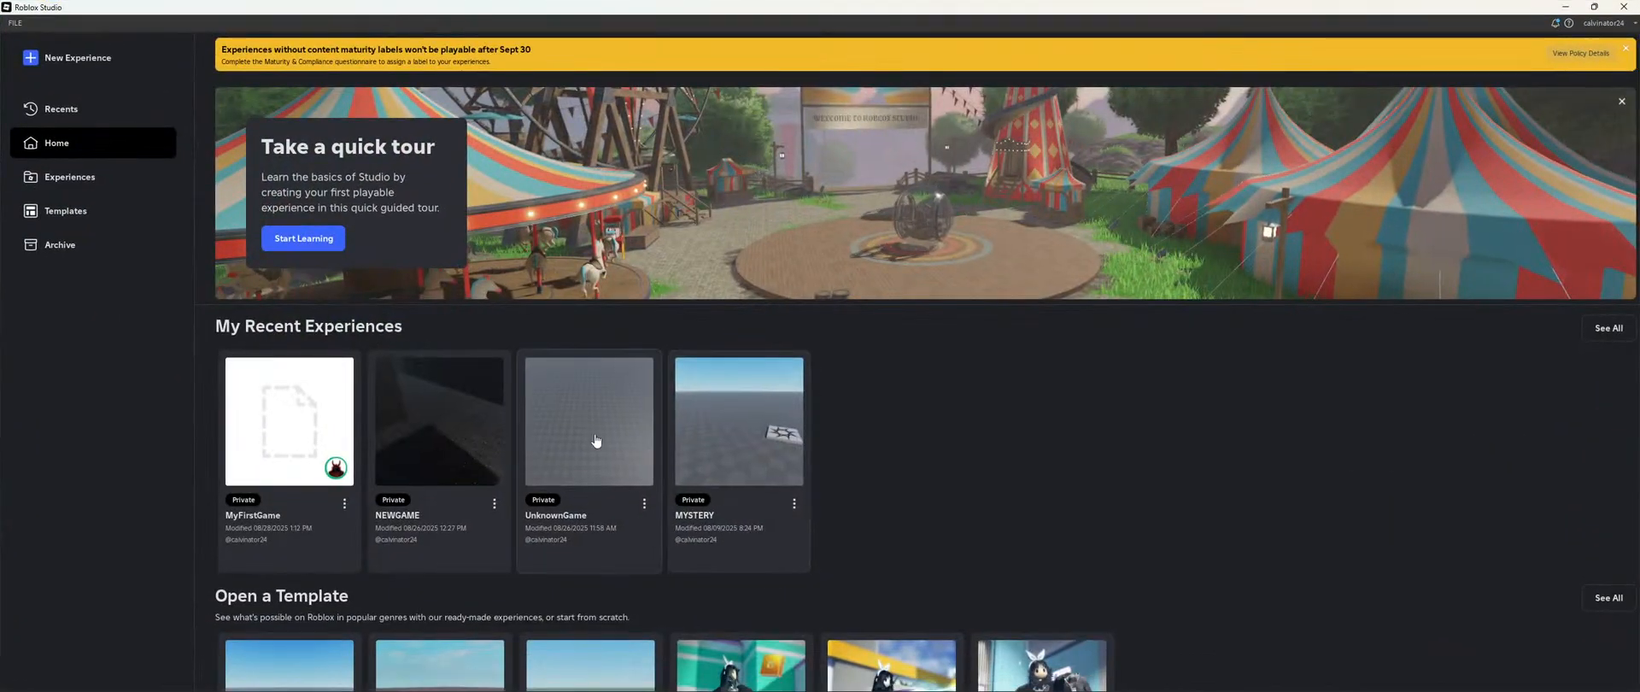
click(297, 444)
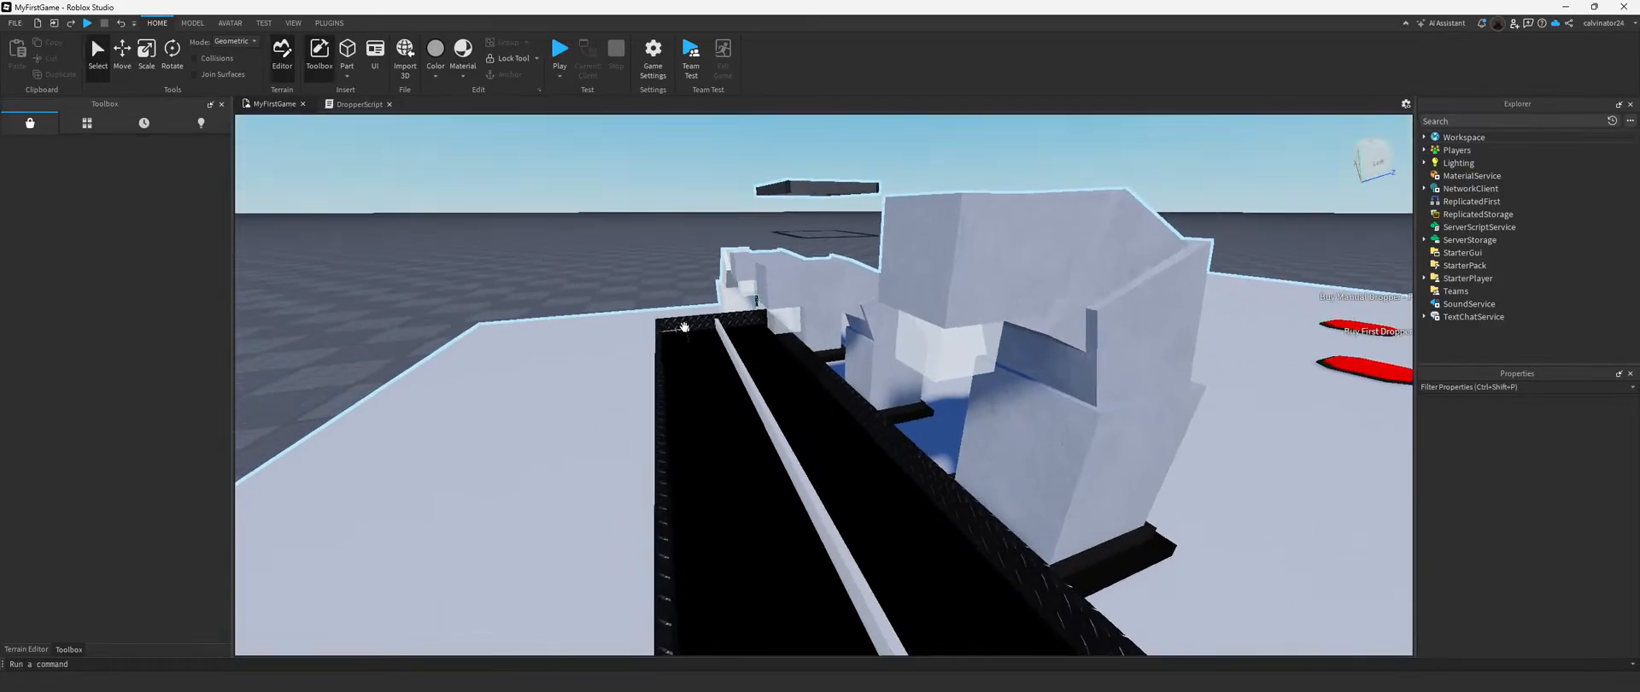
right_drag(684, 328, 684, 330)
key(s)
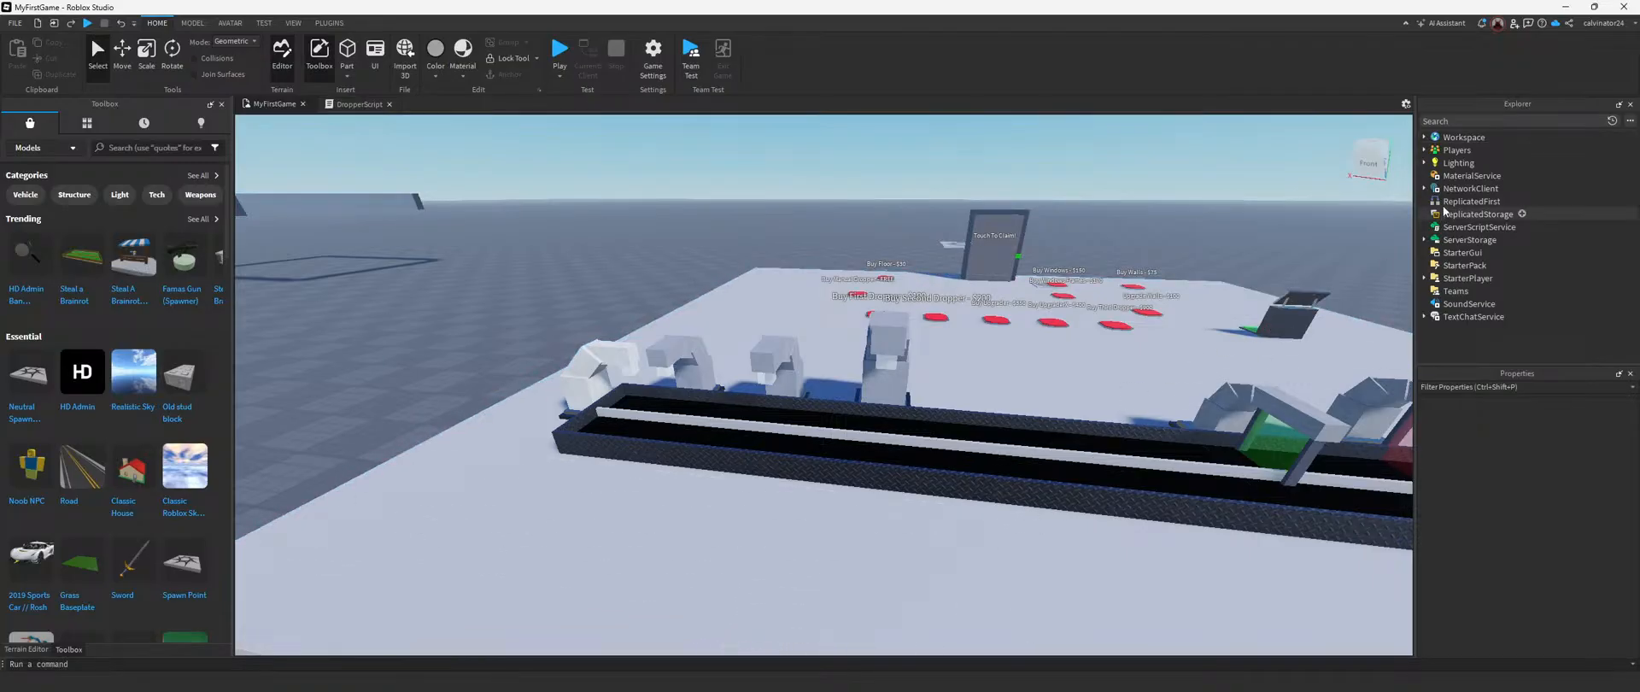
right_drag(872, 380, 872, 380)
key(s)
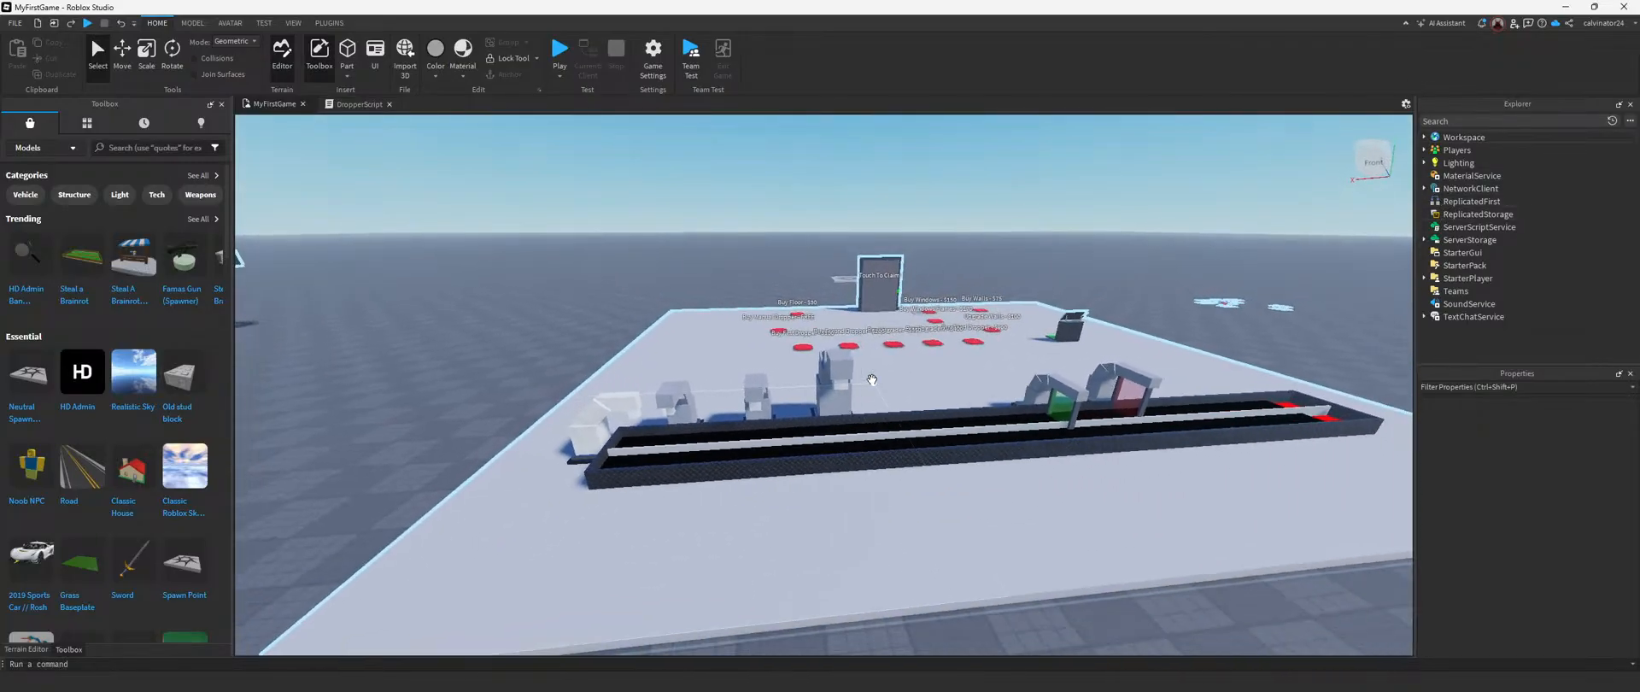
key(w)
key(d)
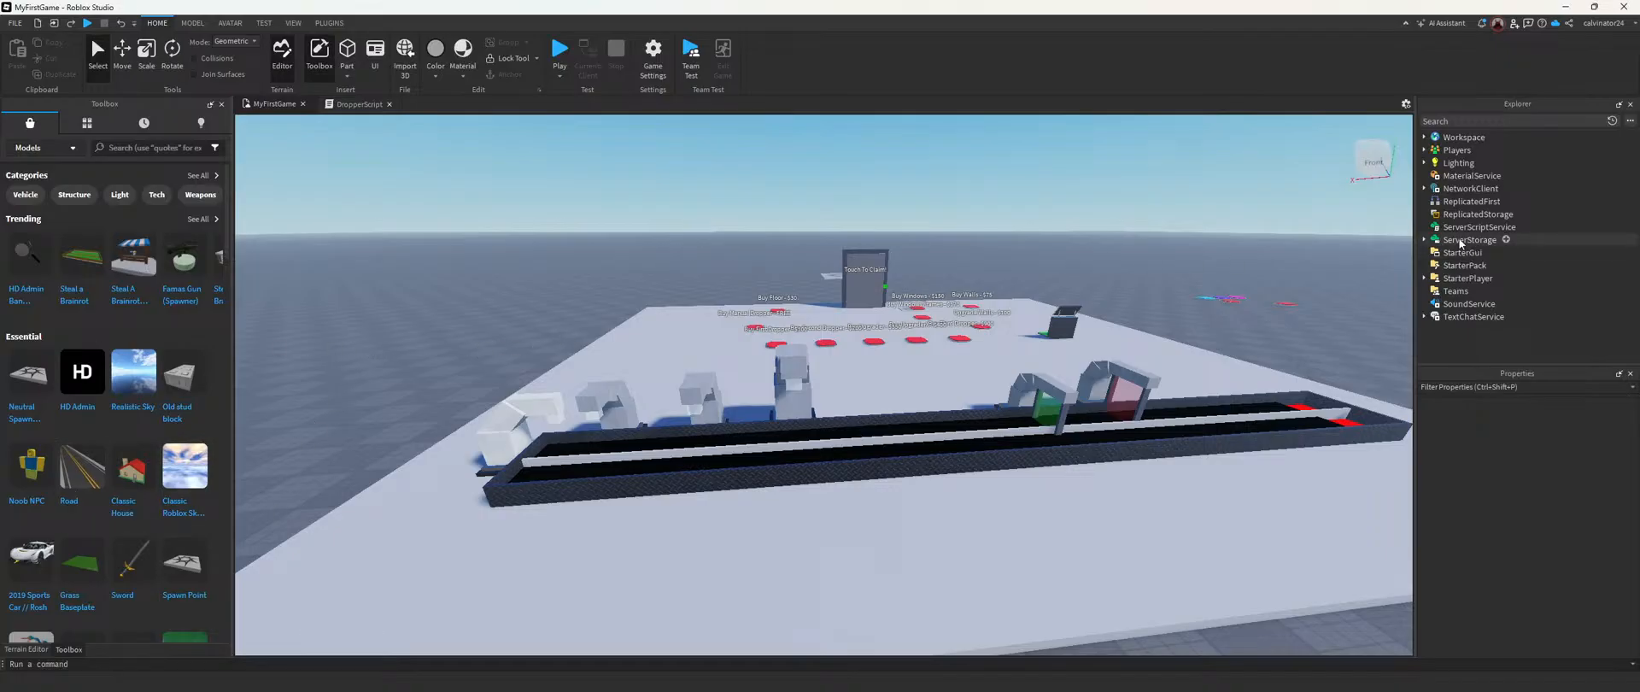
Step: Expand the Tycoon model in the Workspace down to the Purchases group of Really Red Tycoon
click(1424, 137)
click(1432, 201)
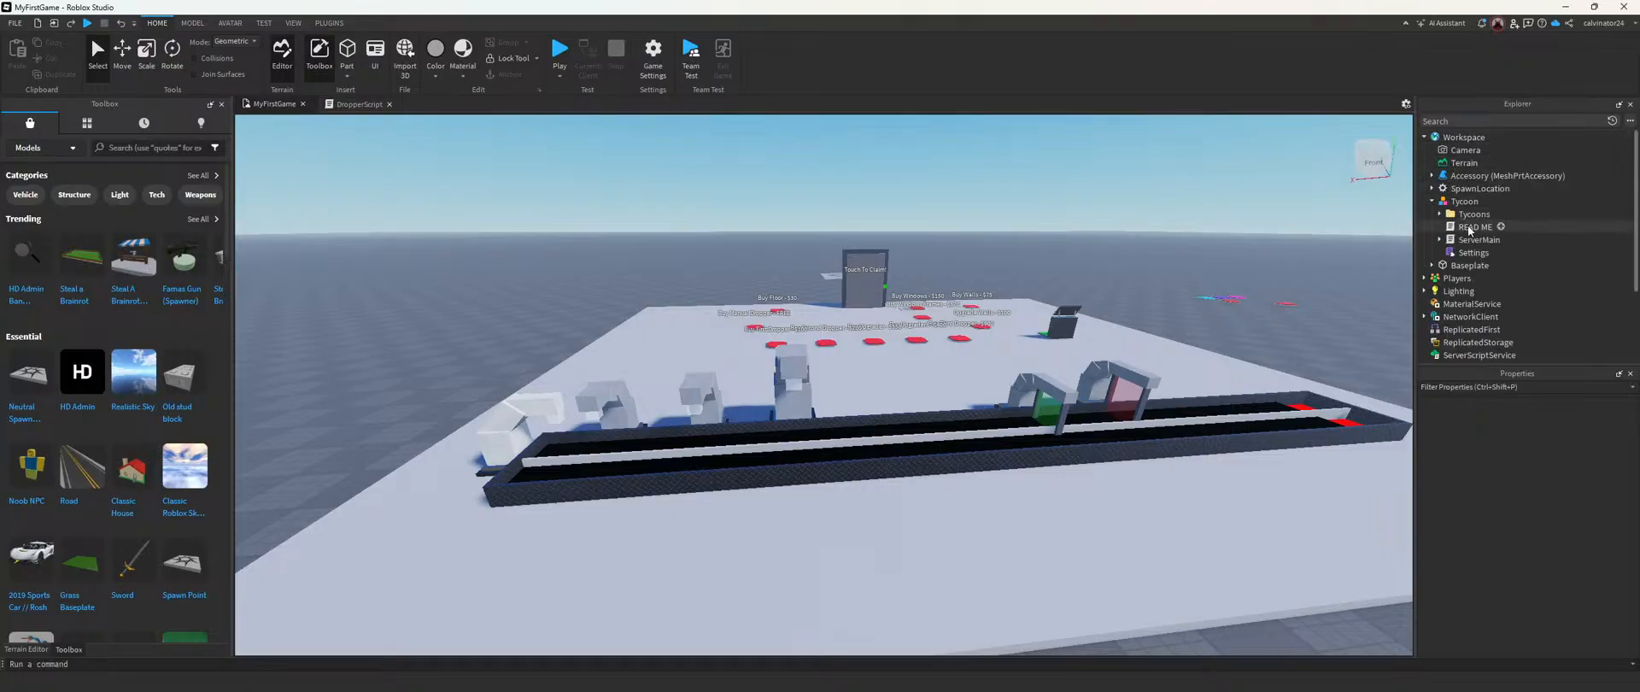
click(1440, 214)
click(1450, 226)
scroll(1453, 224, down, 2)
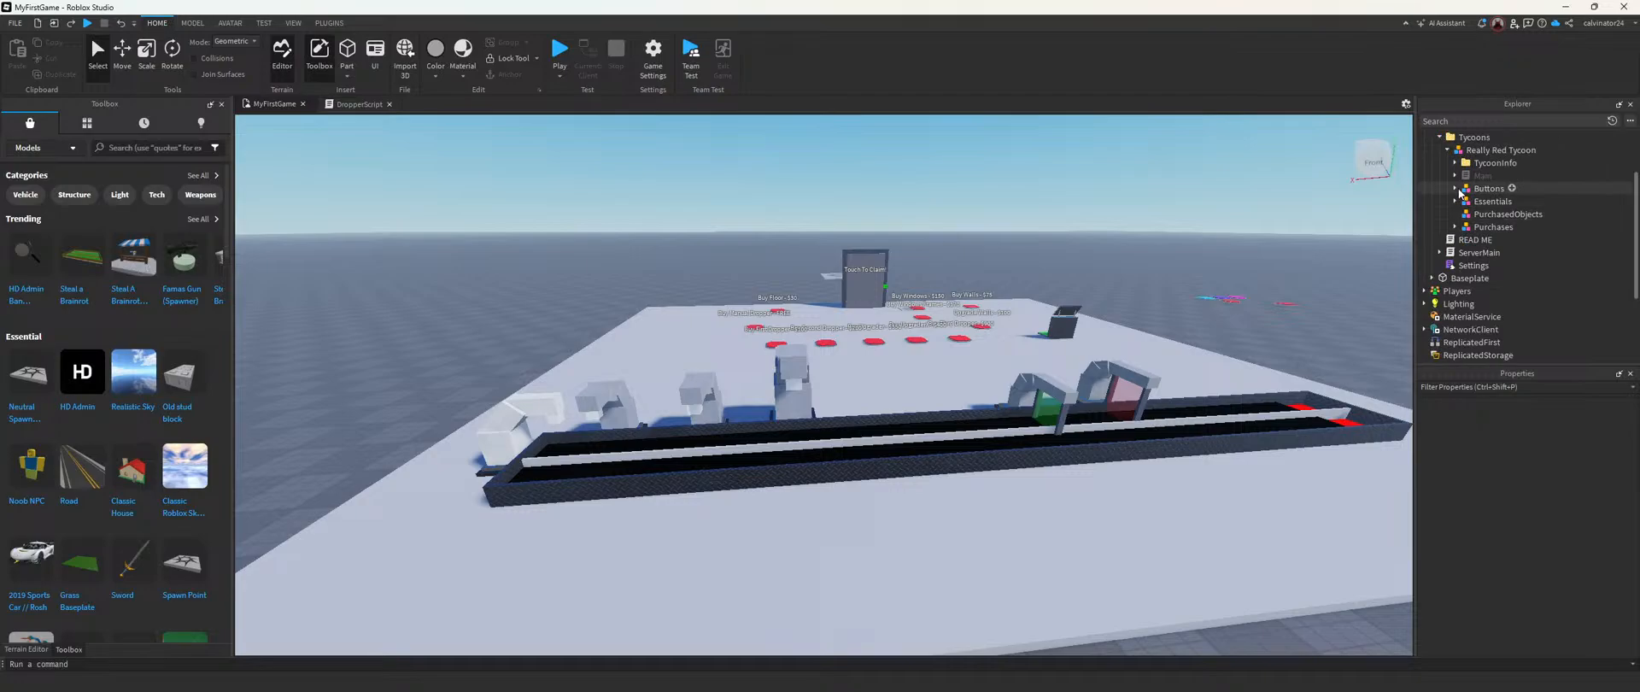
click(1456, 189)
click(1455, 189)
scroll(1458, 191, down, 1)
click(1455, 188)
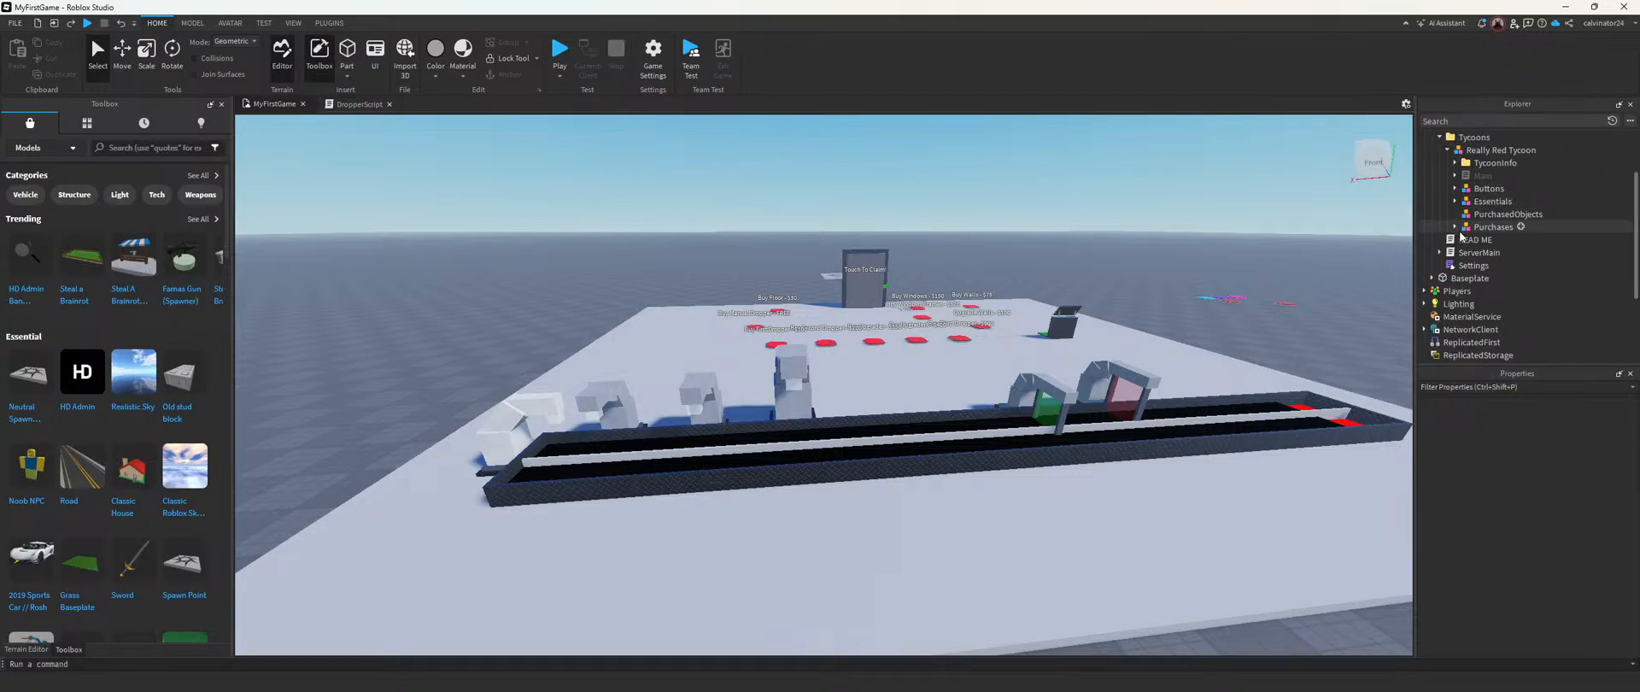
Step: Select Dropper3 and expand its DropperInfo folder and Body model to show all its contents
click(1500, 252)
click(1463, 252)
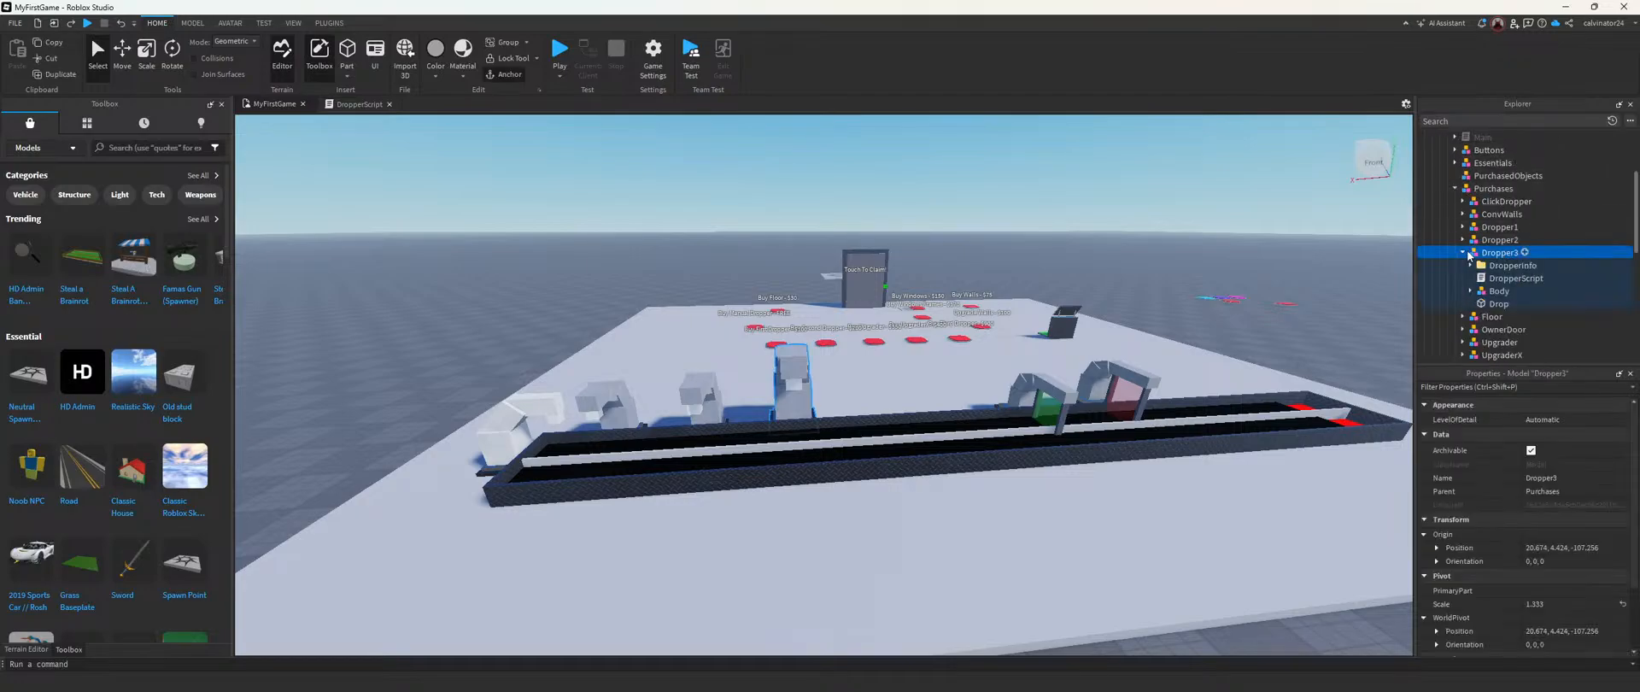
click(1472, 265)
click(1471, 316)
scroll(1487, 312, down, 2)
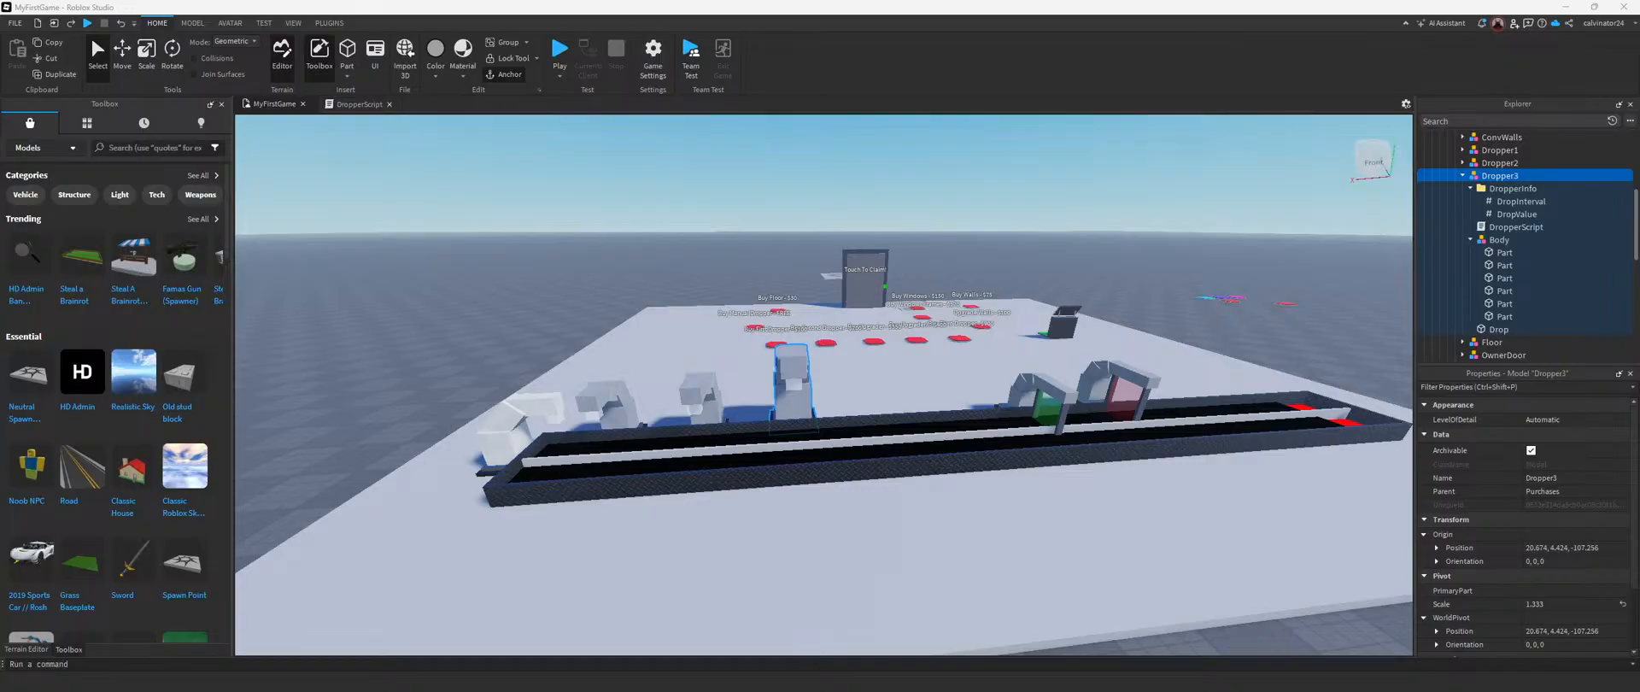
Step: Read ChatGPT's instructions on making Dropper3 drop a specific part, and close the browser
drag(0, 133, 693, 56)
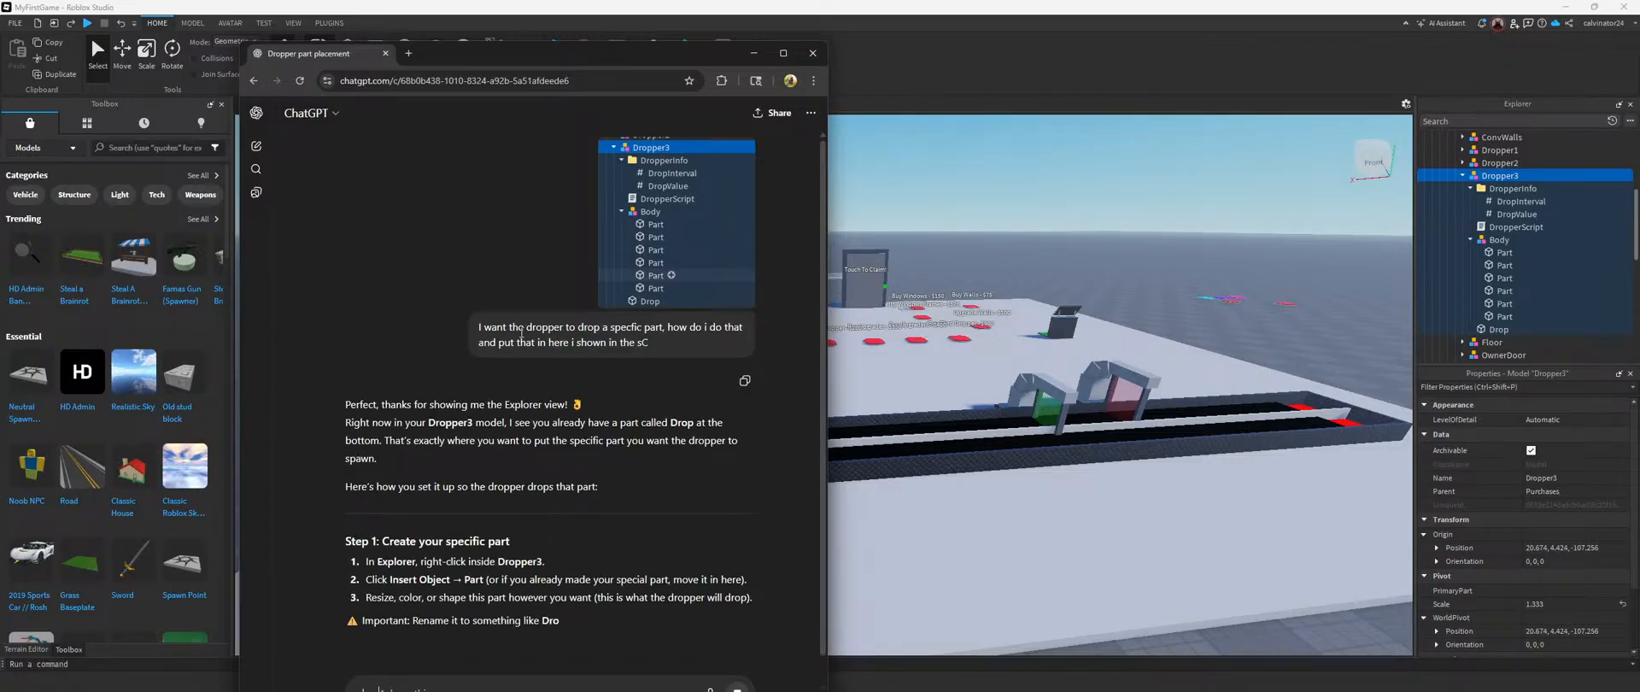
scroll(515, 510, down, 2)
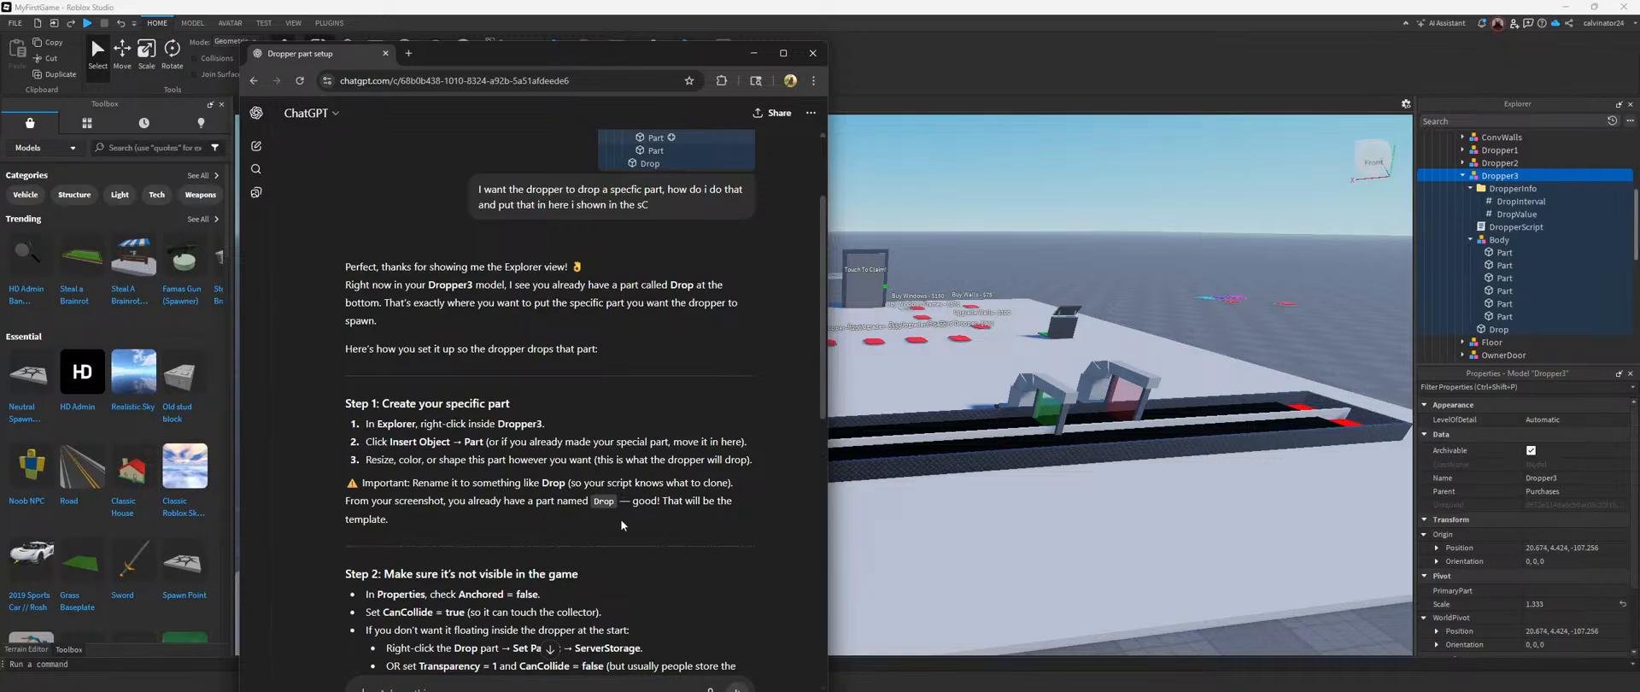
scroll(585, 538, down, 1)
scroll(600, 527, down, 2)
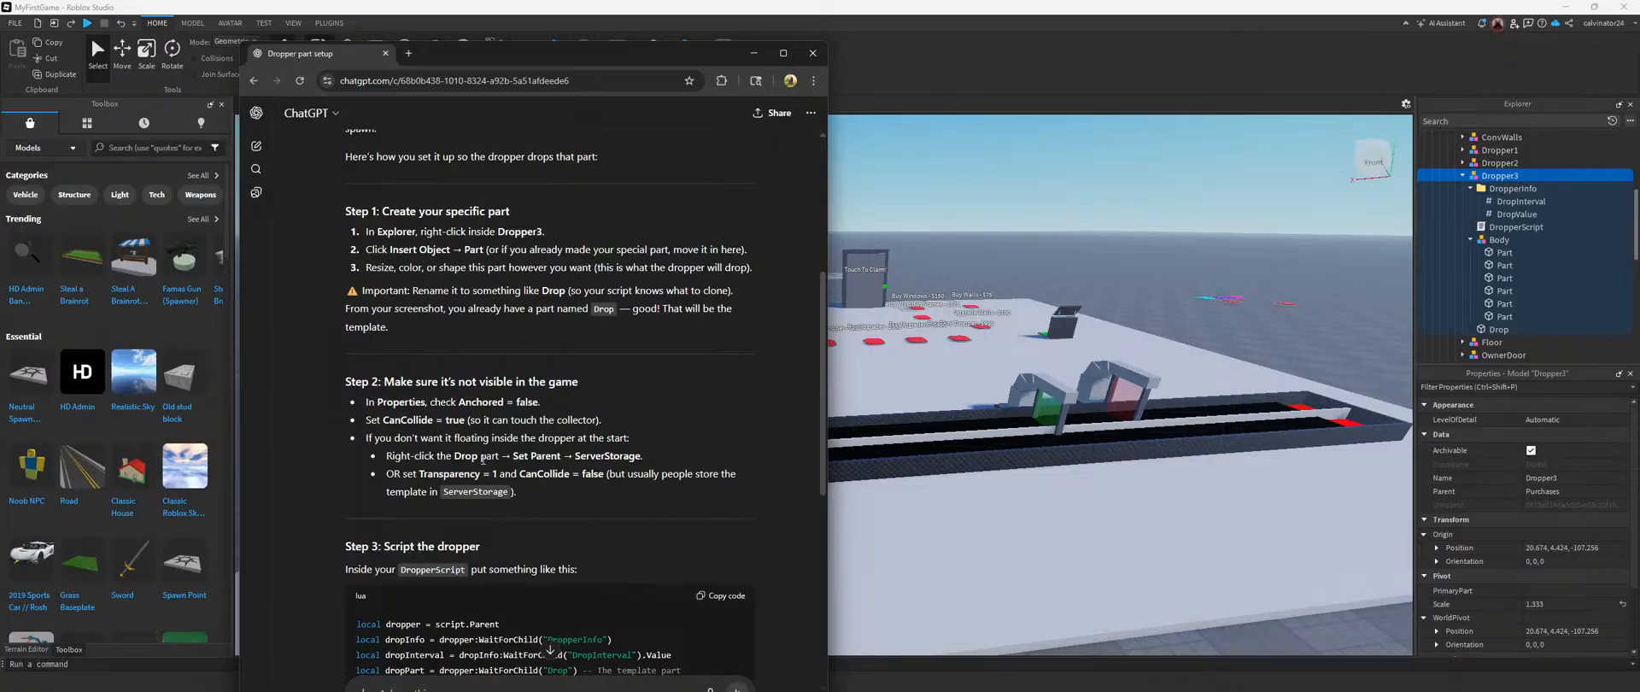
scroll(484, 460, down, 3)
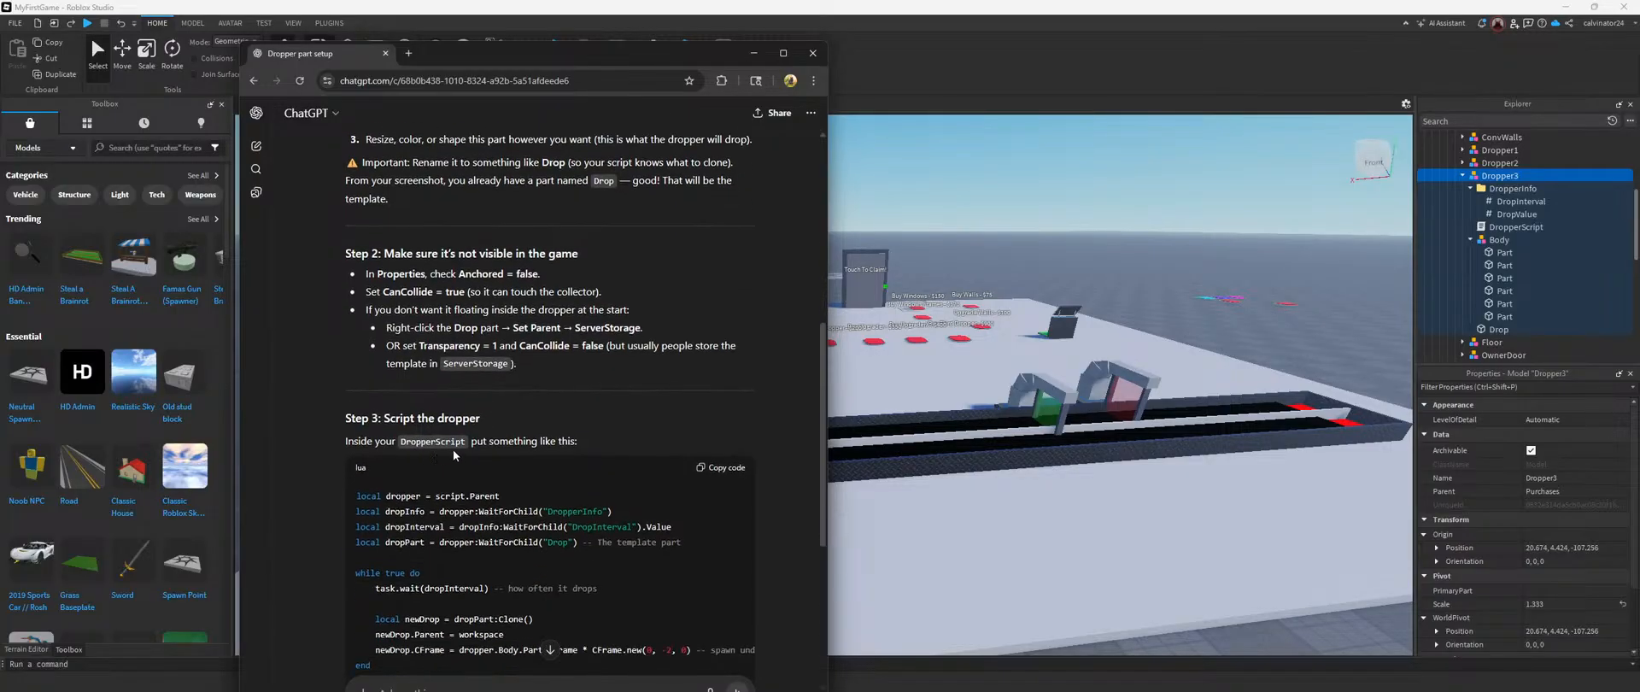
scroll(453, 449, down, 4)
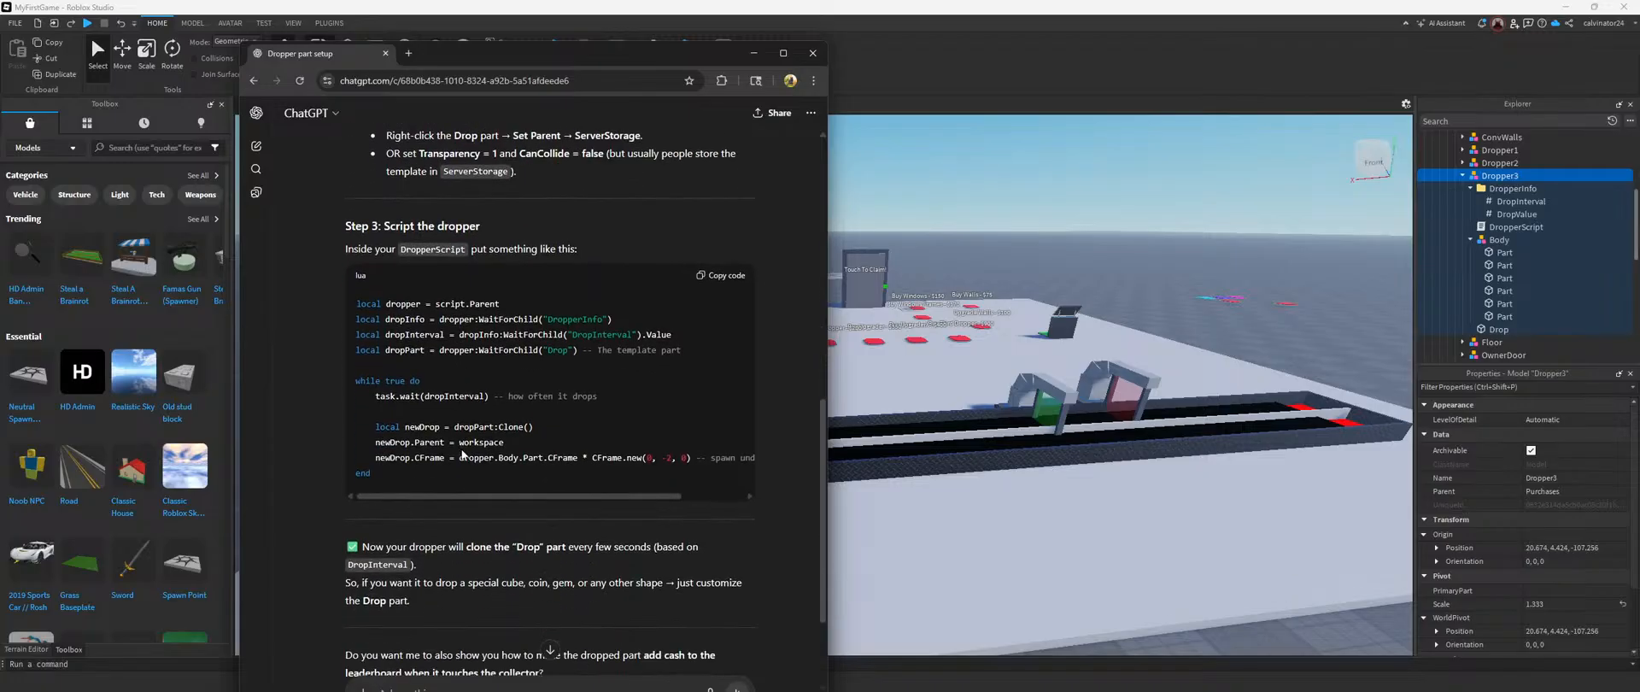
scroll(457, 466, down, 3)
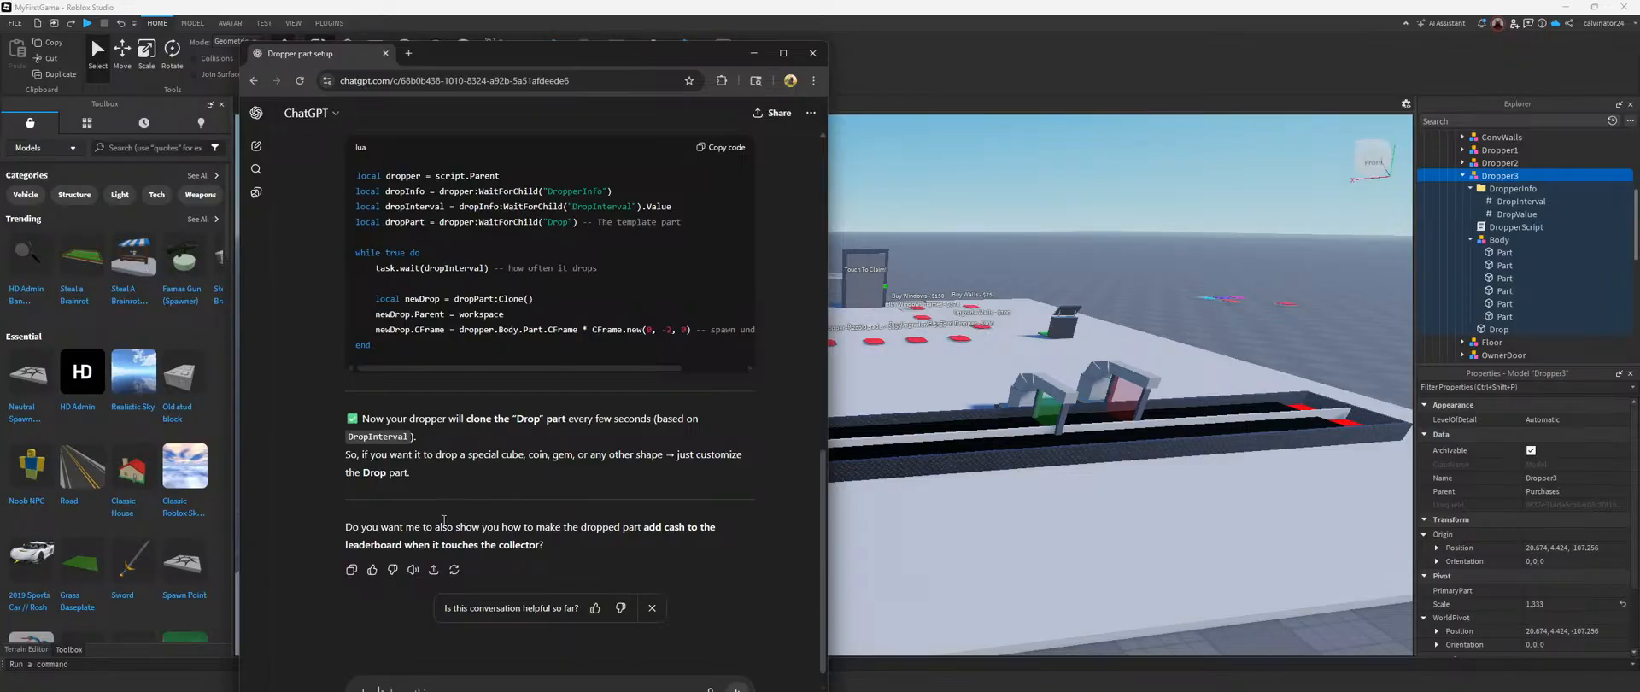
scroll(432, 534, down, 1)
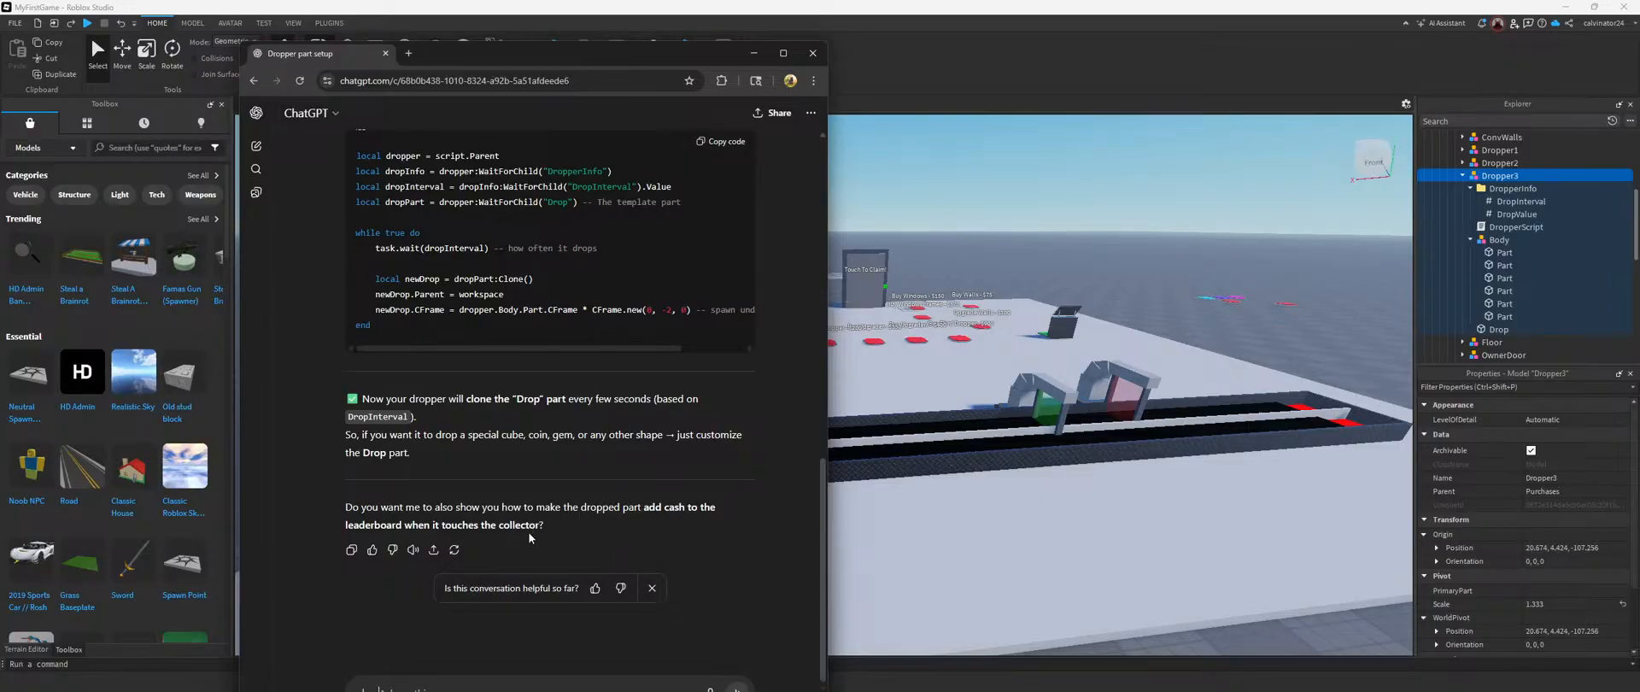
drag(700, 53, 714, 37)
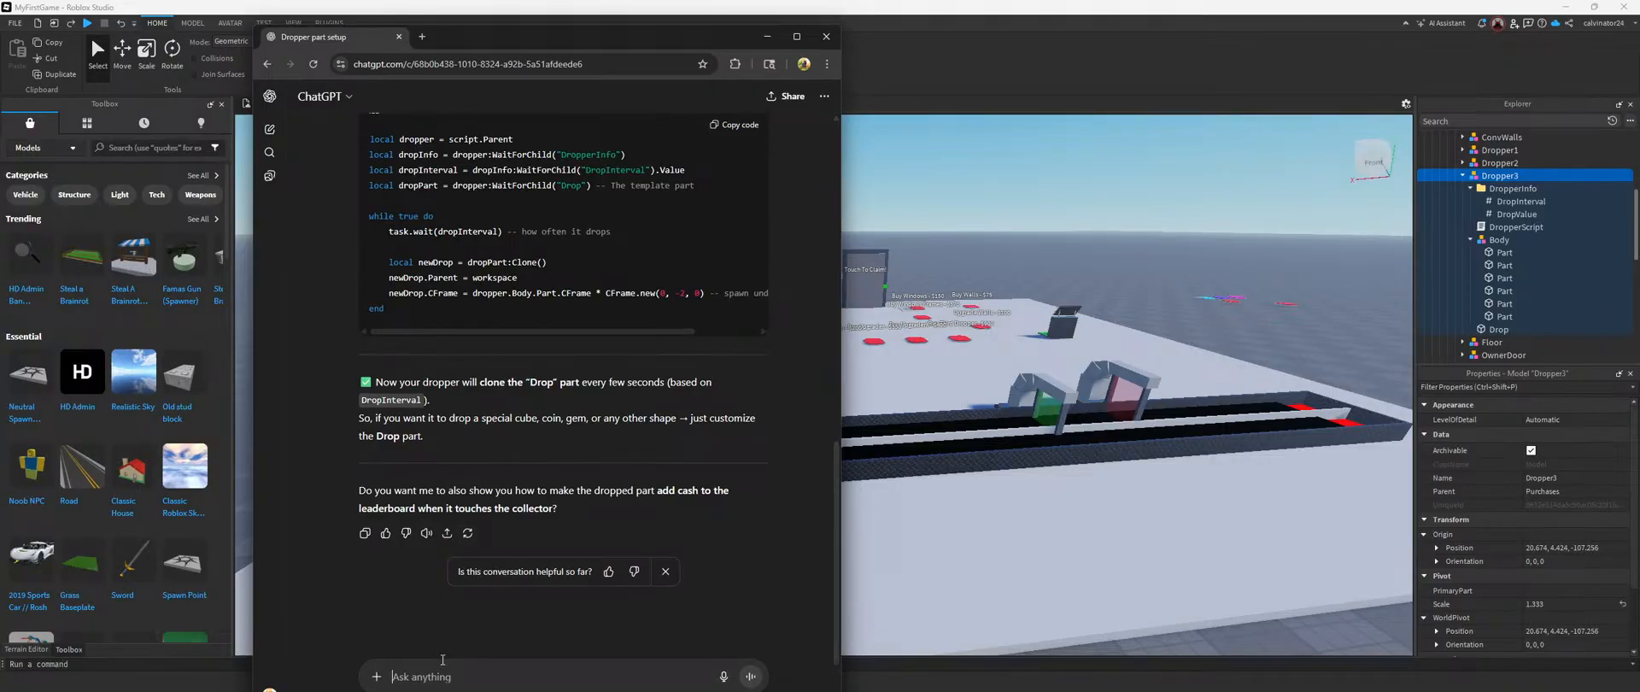
click(827, 36)
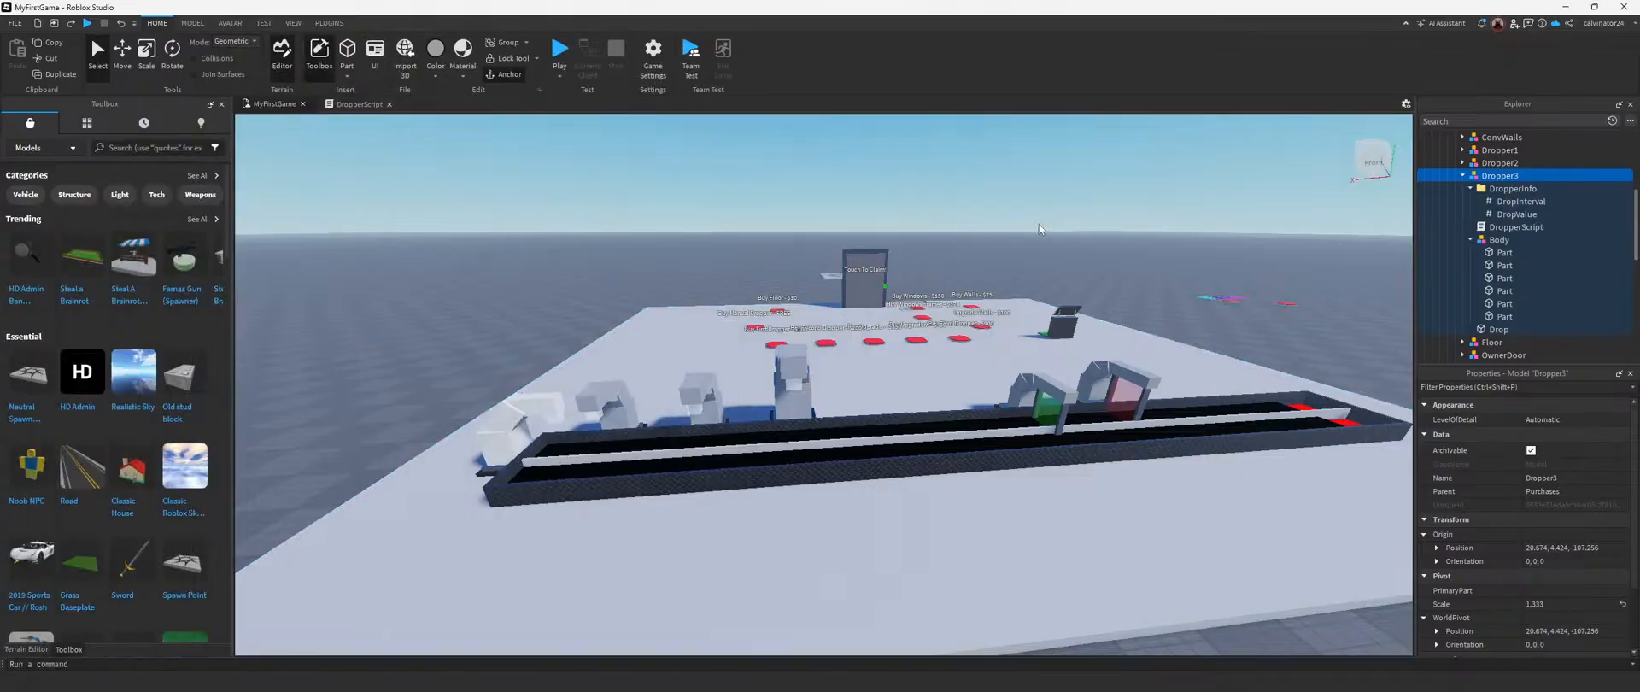
Step: Select Dropper3's Drop part and examine it up close beside the conveyor
right_drag(1041, 230, 1121, 245)
click(1121, 245)
click(1500, 330)
right_drag(1144, 338, 996, 376)
key(f)
scroll(996, 377, down, 5)
scroll(995, 377, up, 3)
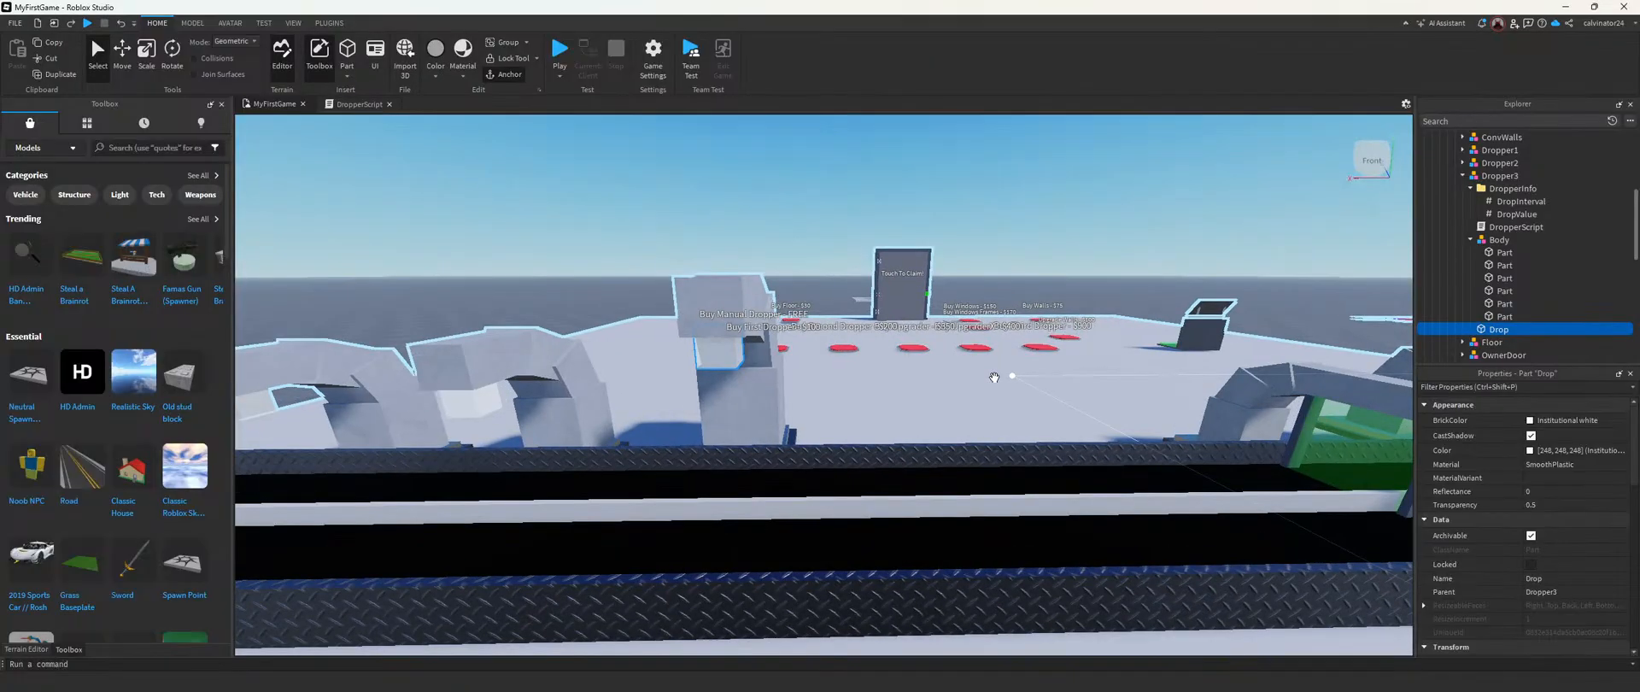
scroll(995, 377, up, 1)
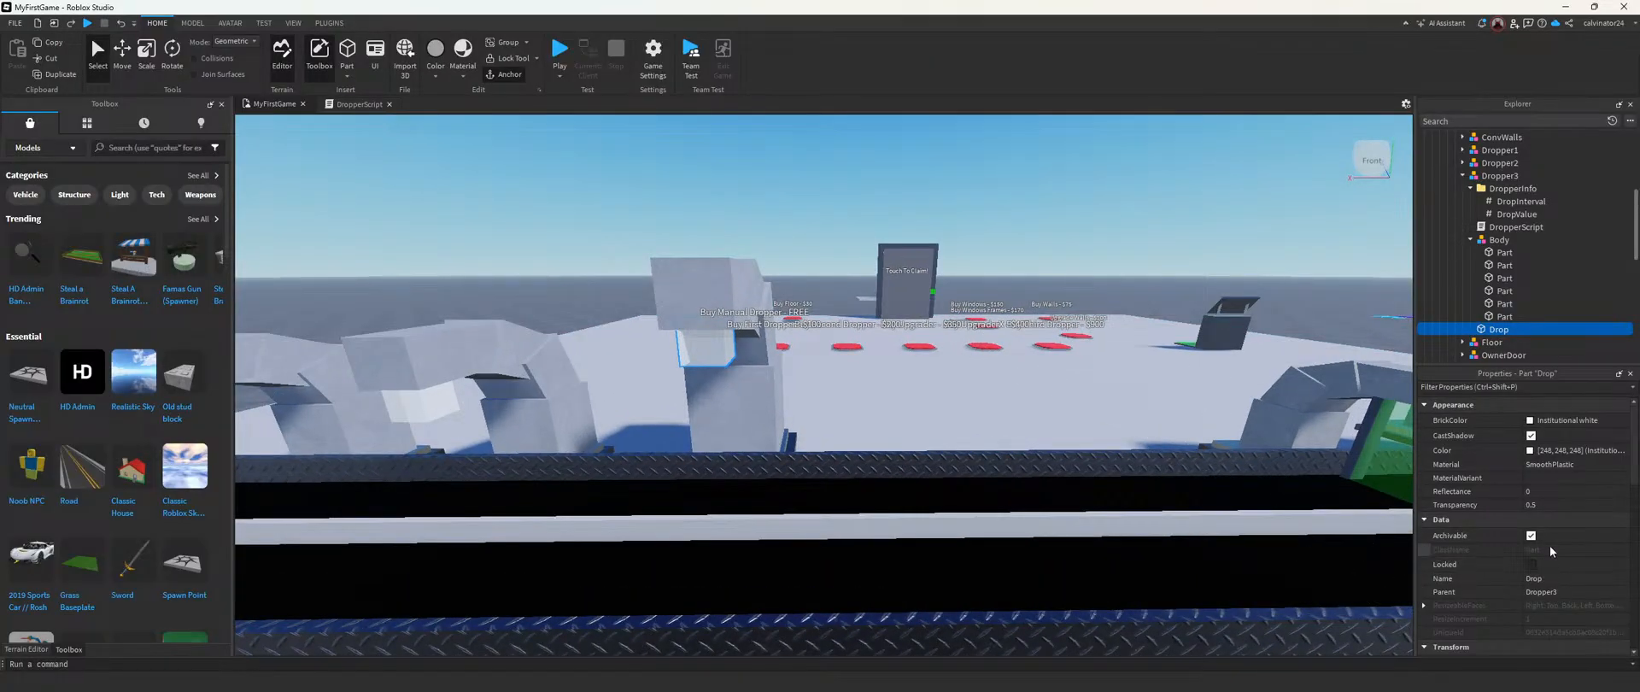
Step: Try adding a block mesh inside Dropper3's Drop part, check its properties and delete it
click(1516, 329)
text(mesh)
click(1406, 378)
right_drag(994, 318, 993, 316)
scroll(994, 317, down, 2)
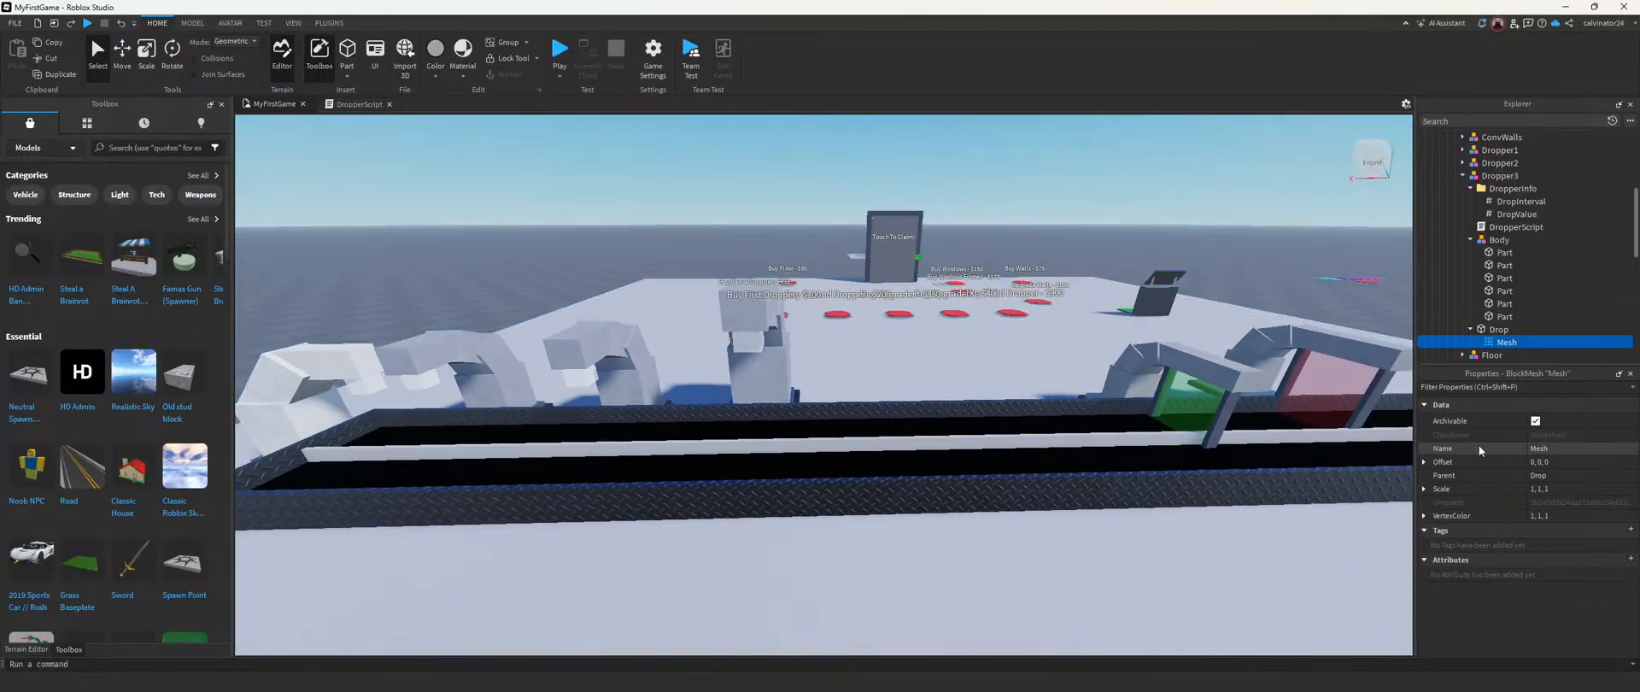
click(1565, 448)
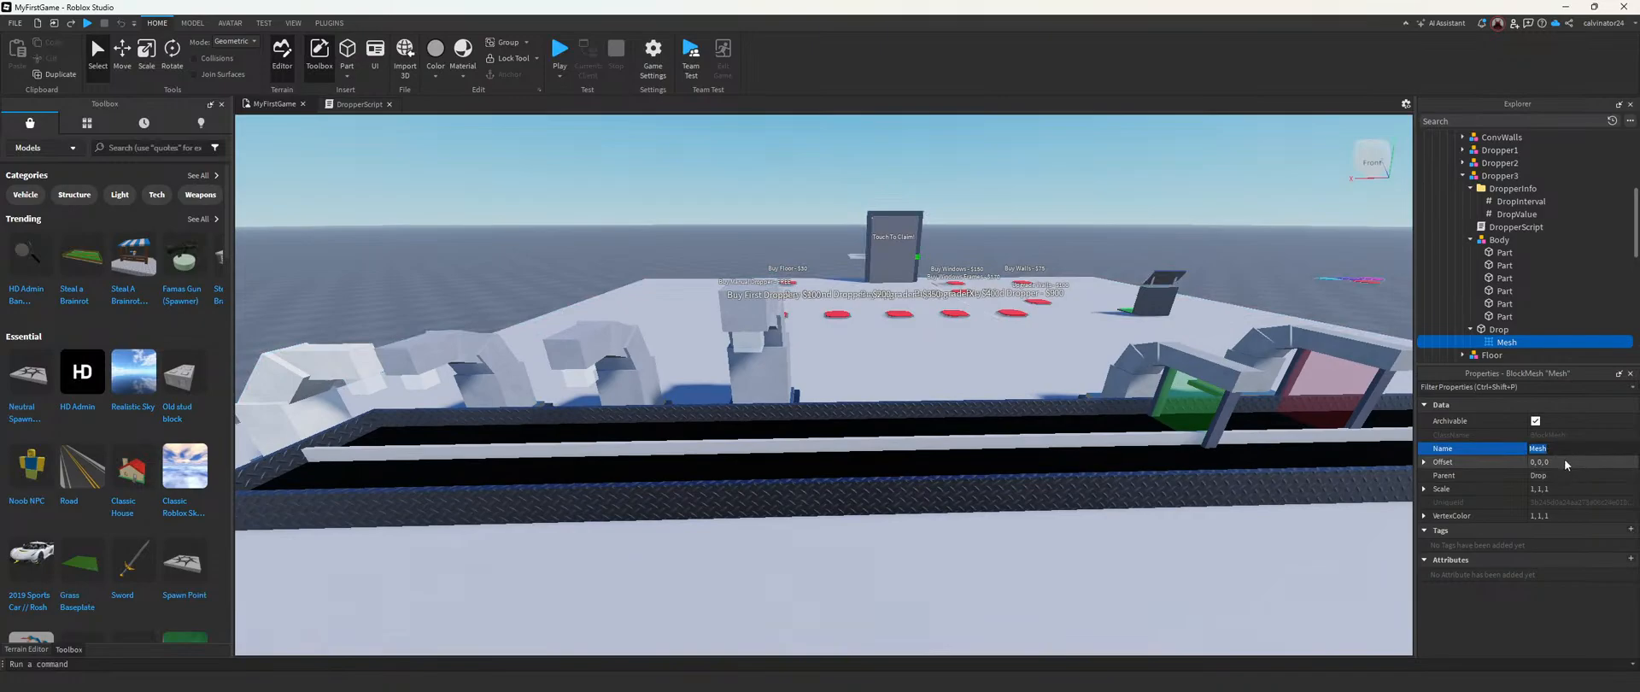
click(1560, 438)
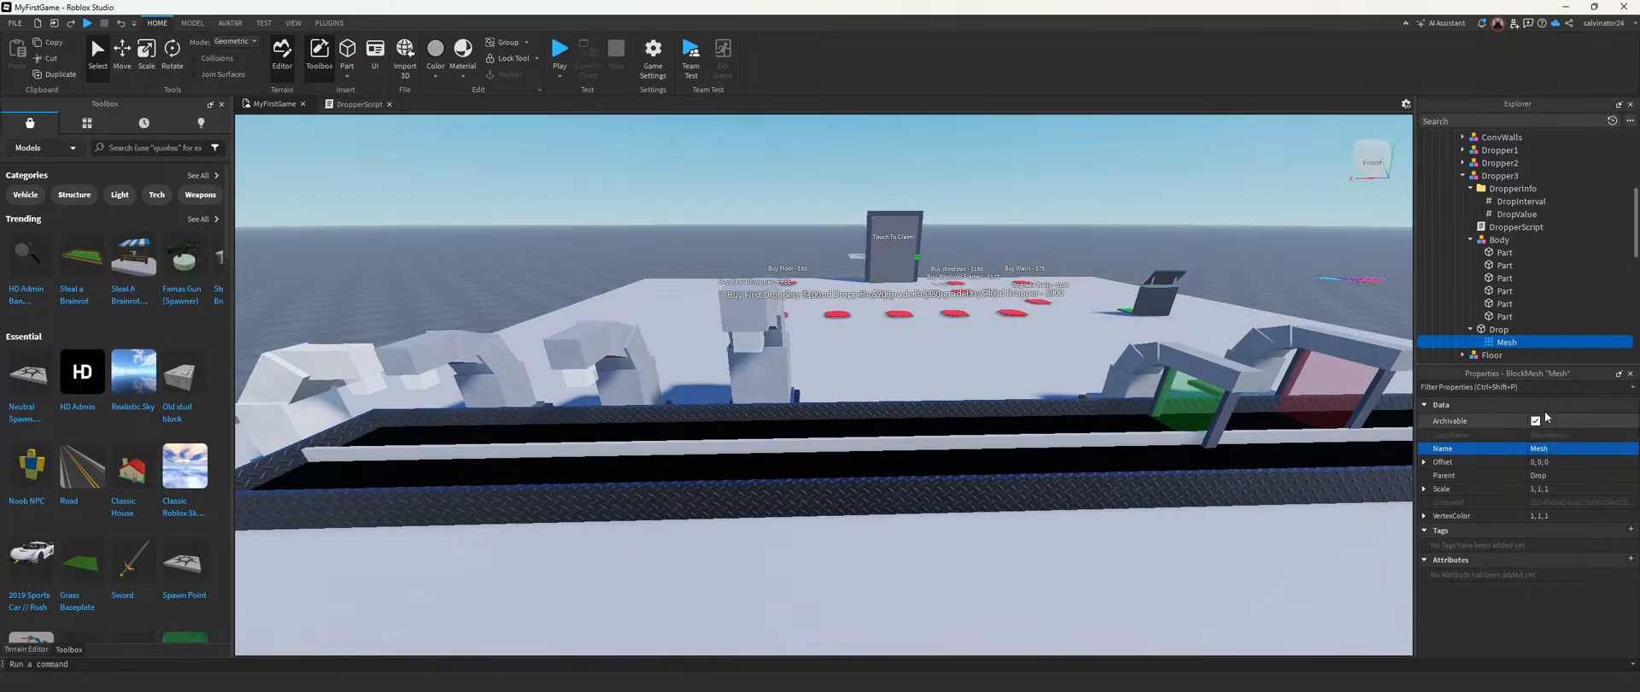
key(Delete)
Step: Try a MeshPart inside the Drop part, look at it beside the dropper and delete it
click(1499, 329)
click(1513, 329)
text(mesh)
key(Return)
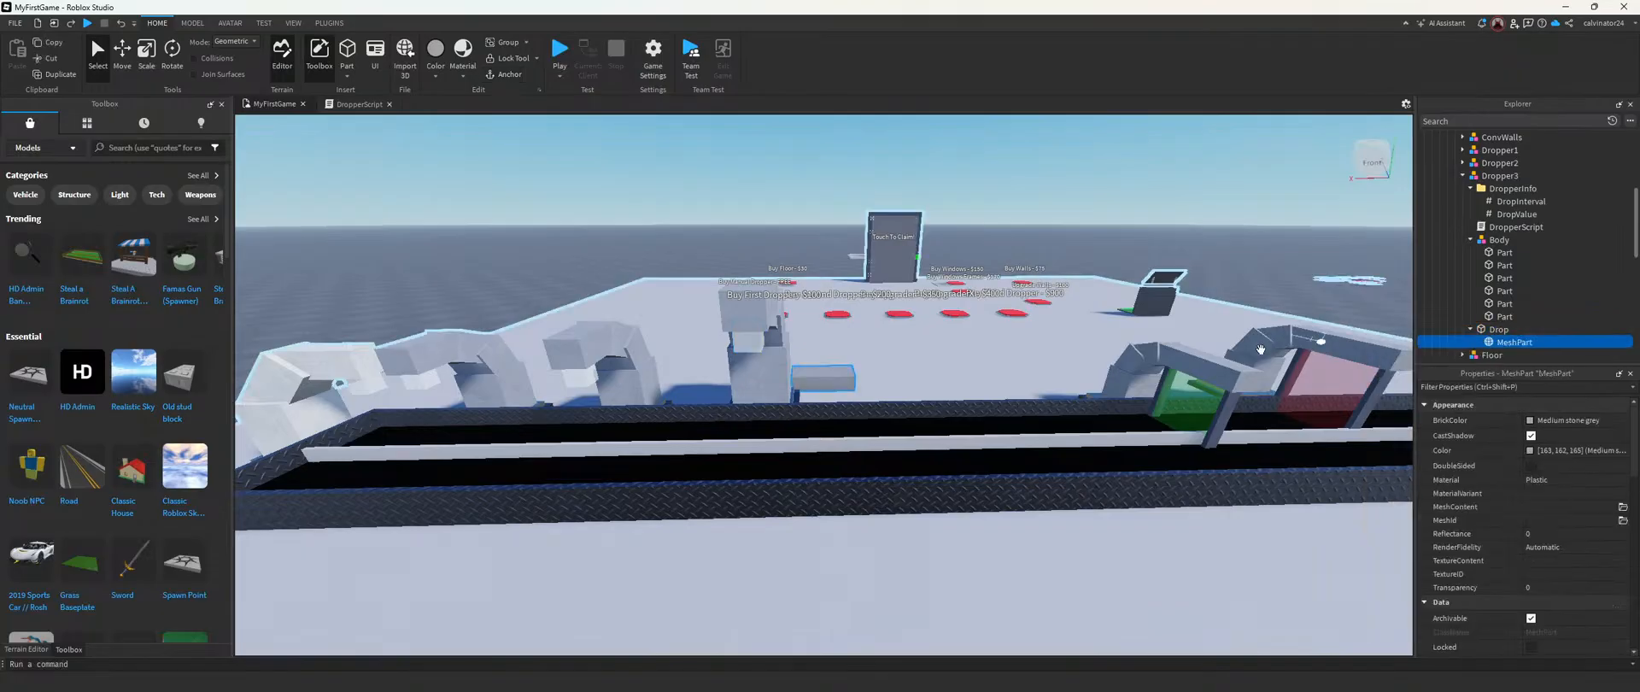
right_drag(1230, 352, 1163, 358)
scroll(1163, 358, up, 3)
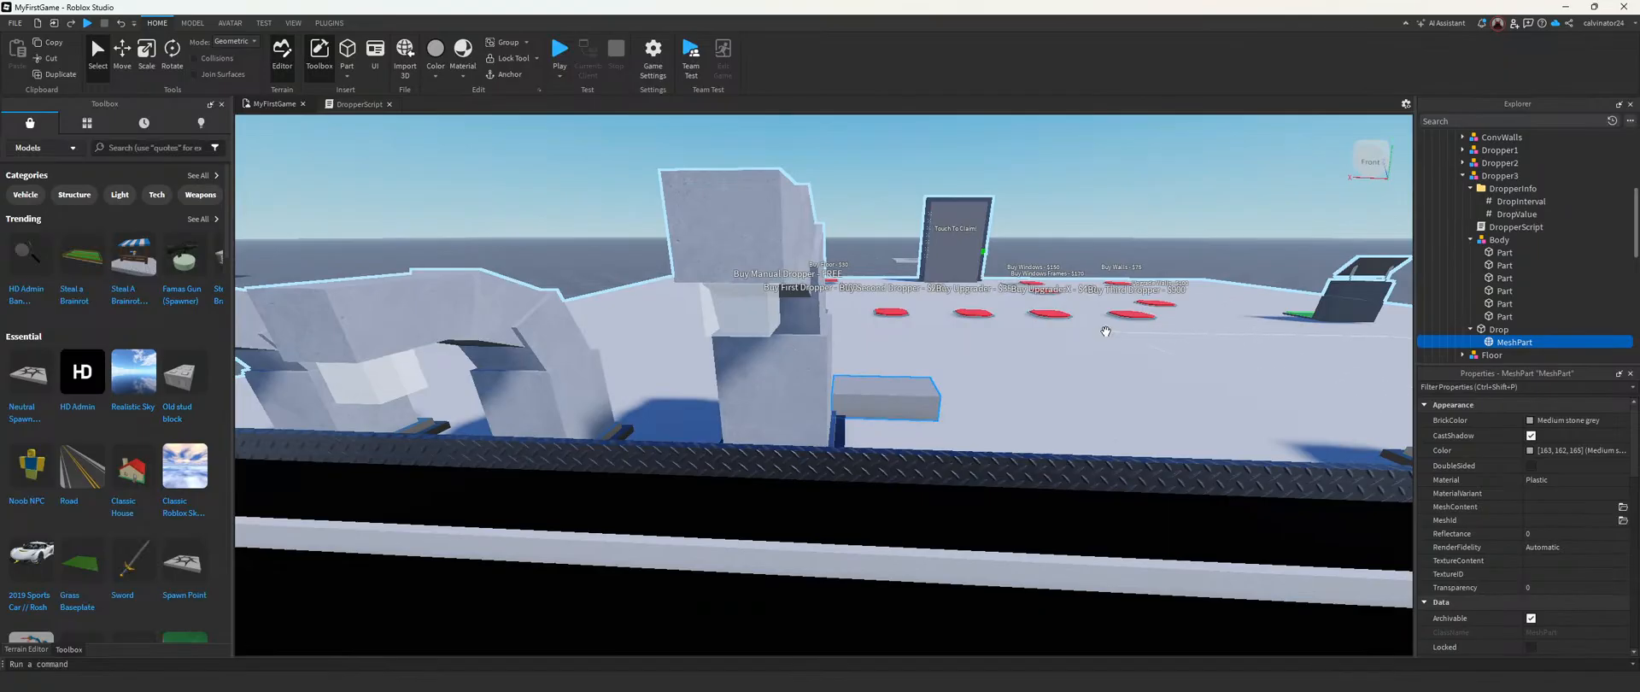
scroll(1106, 332, up, 2)
key(Delete)
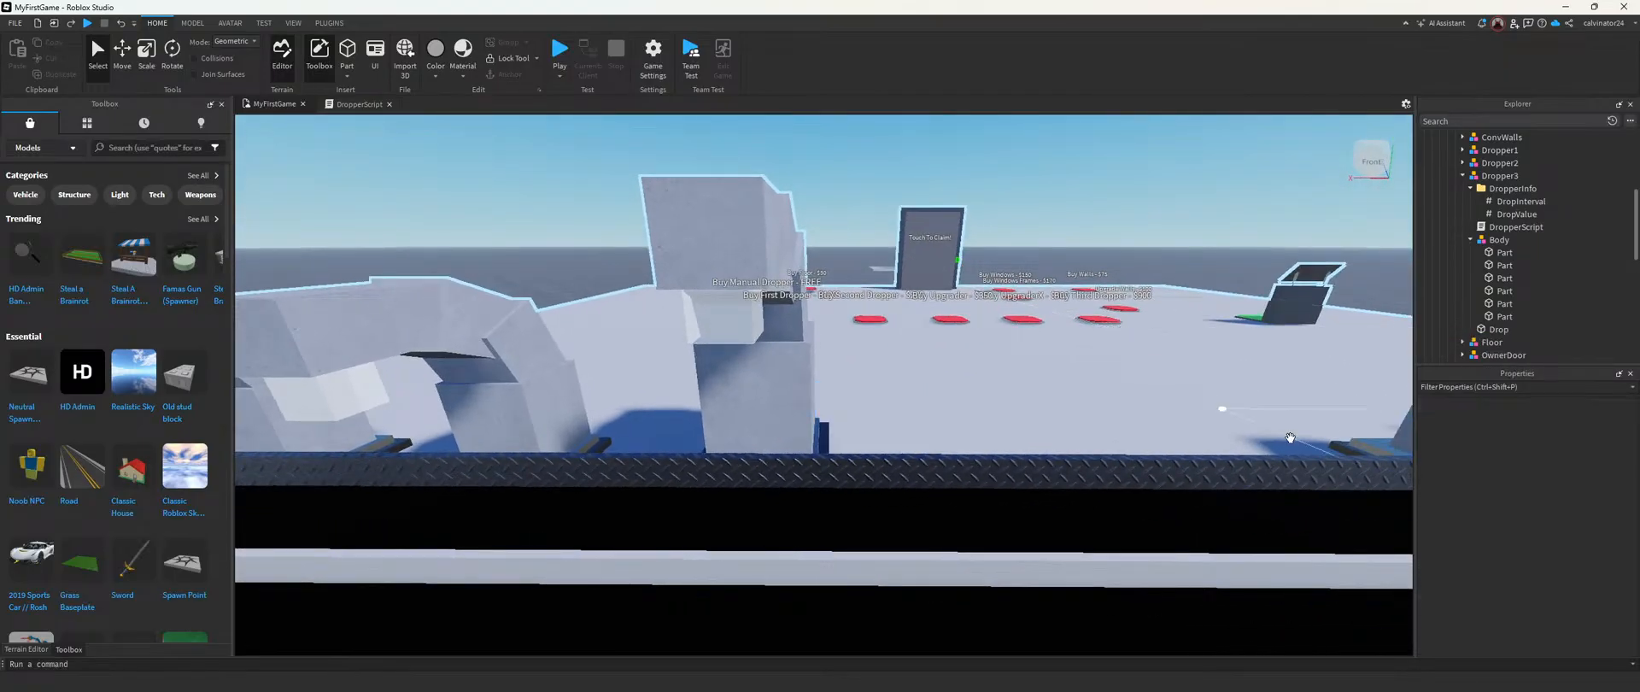
Step: Review the properties of Dropper3's Drop part and delete the part
click(1470, 239)
click(1471, 239)
click(1497, 328)
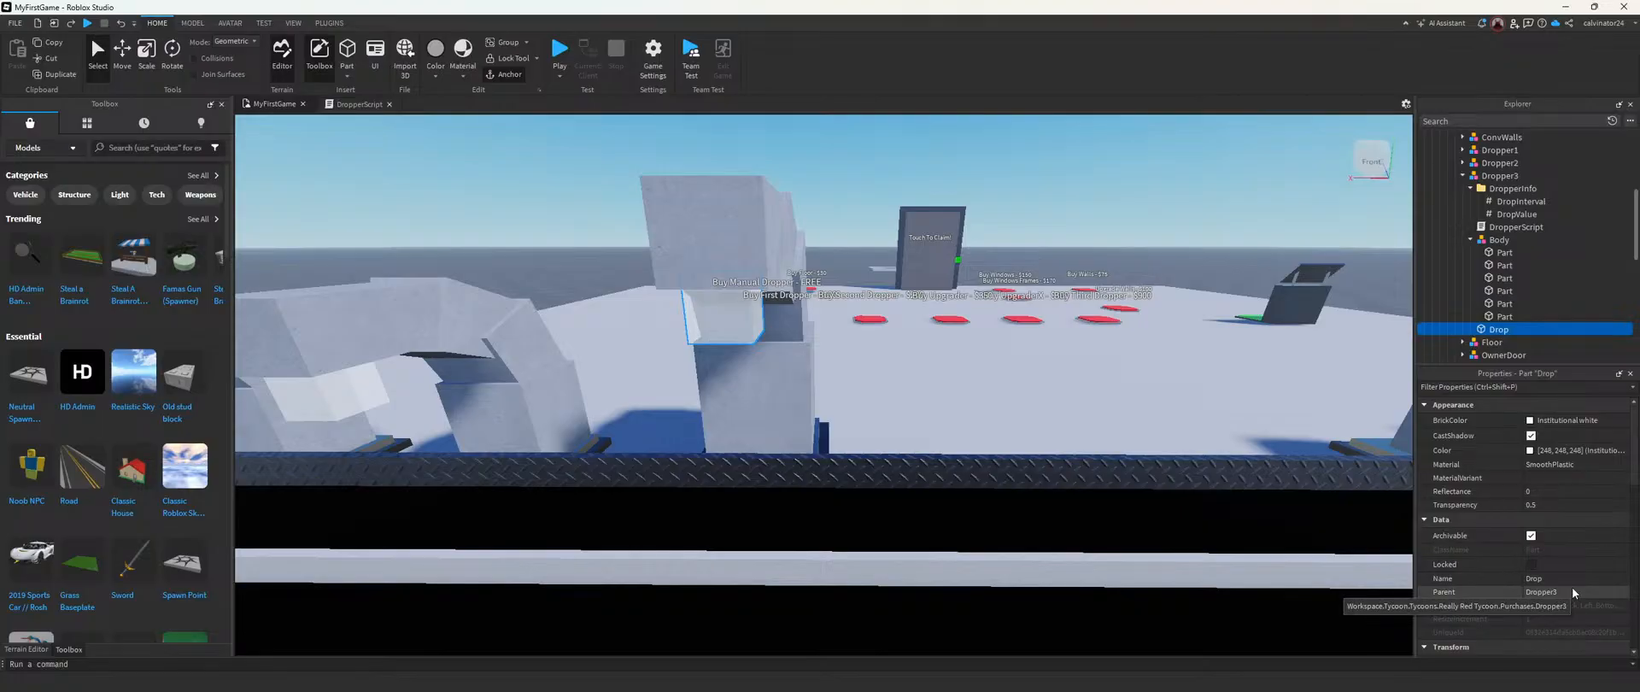
scroll(1553, 508, down, 1)
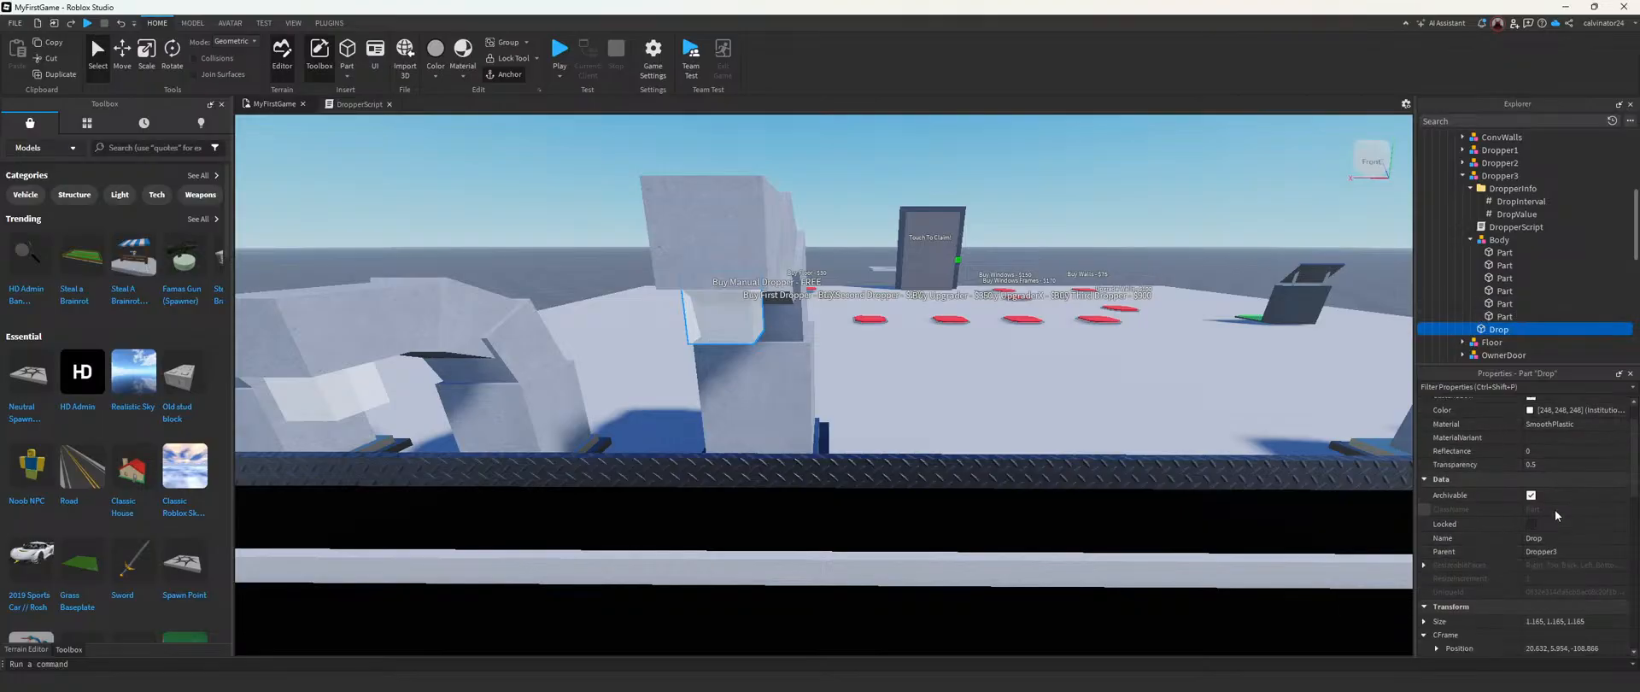
scroll(1554, 510, up, 1)
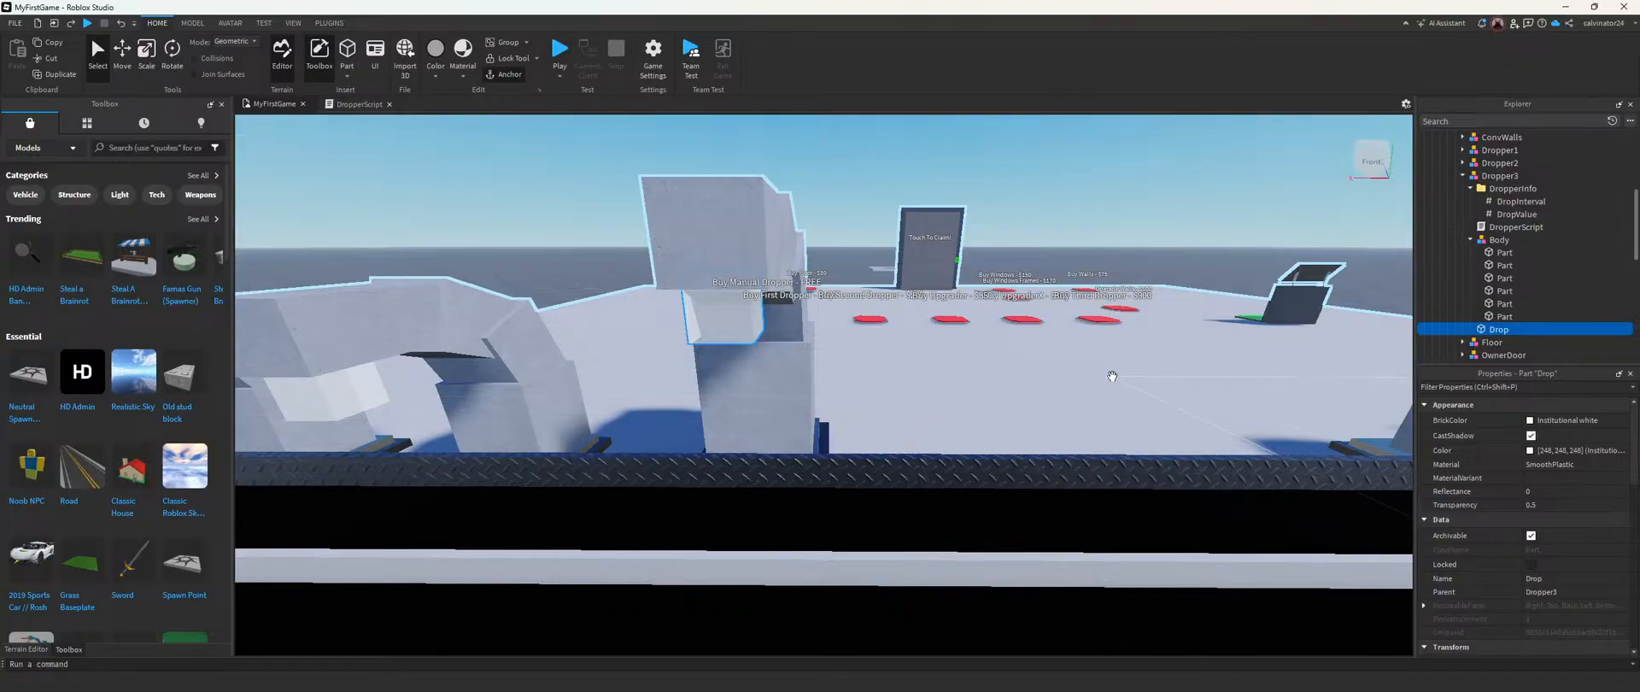
key(Delete)
Step: Insert a MeshPart into Dropper3's Body model
click(1502, 240)
click(1516, 240)
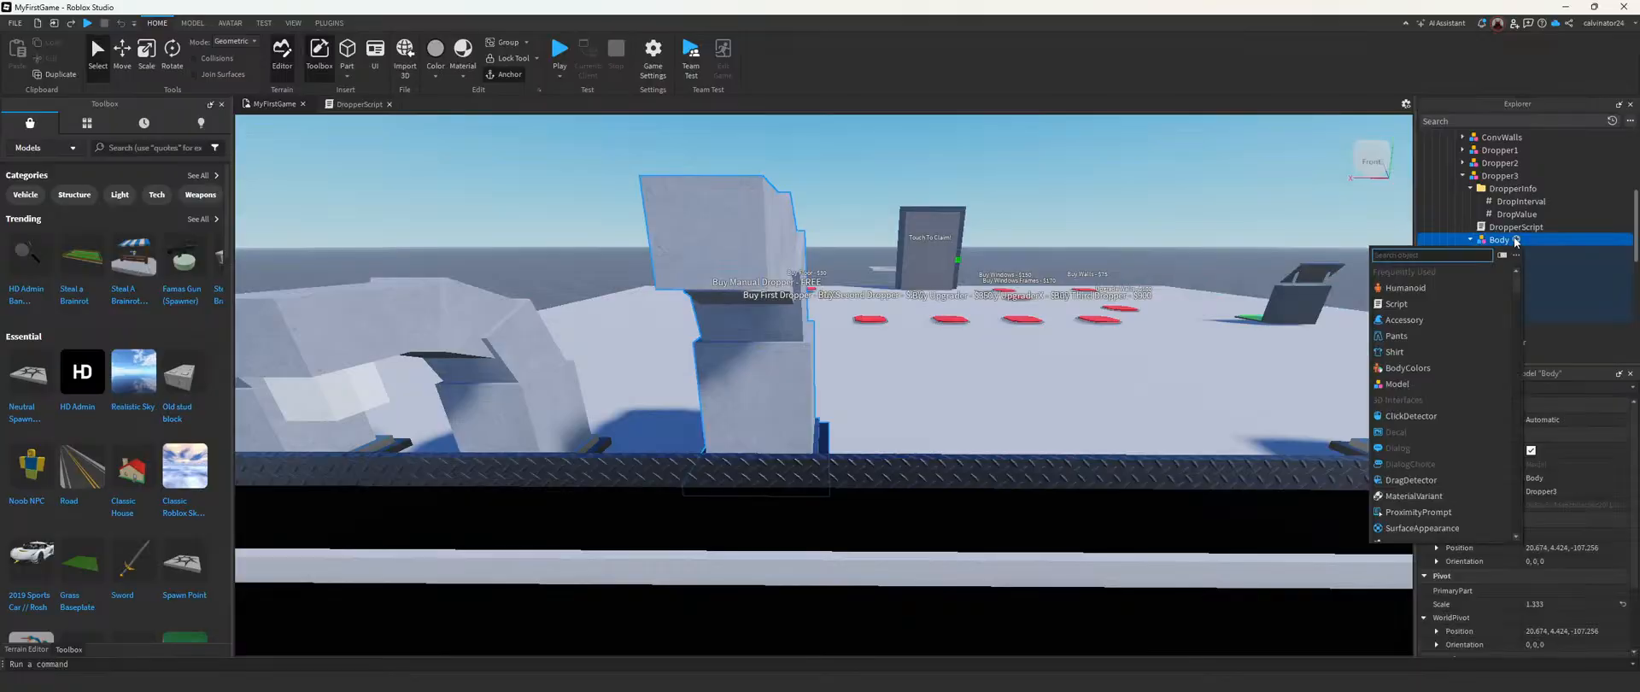
text(mesh)
key(Return)
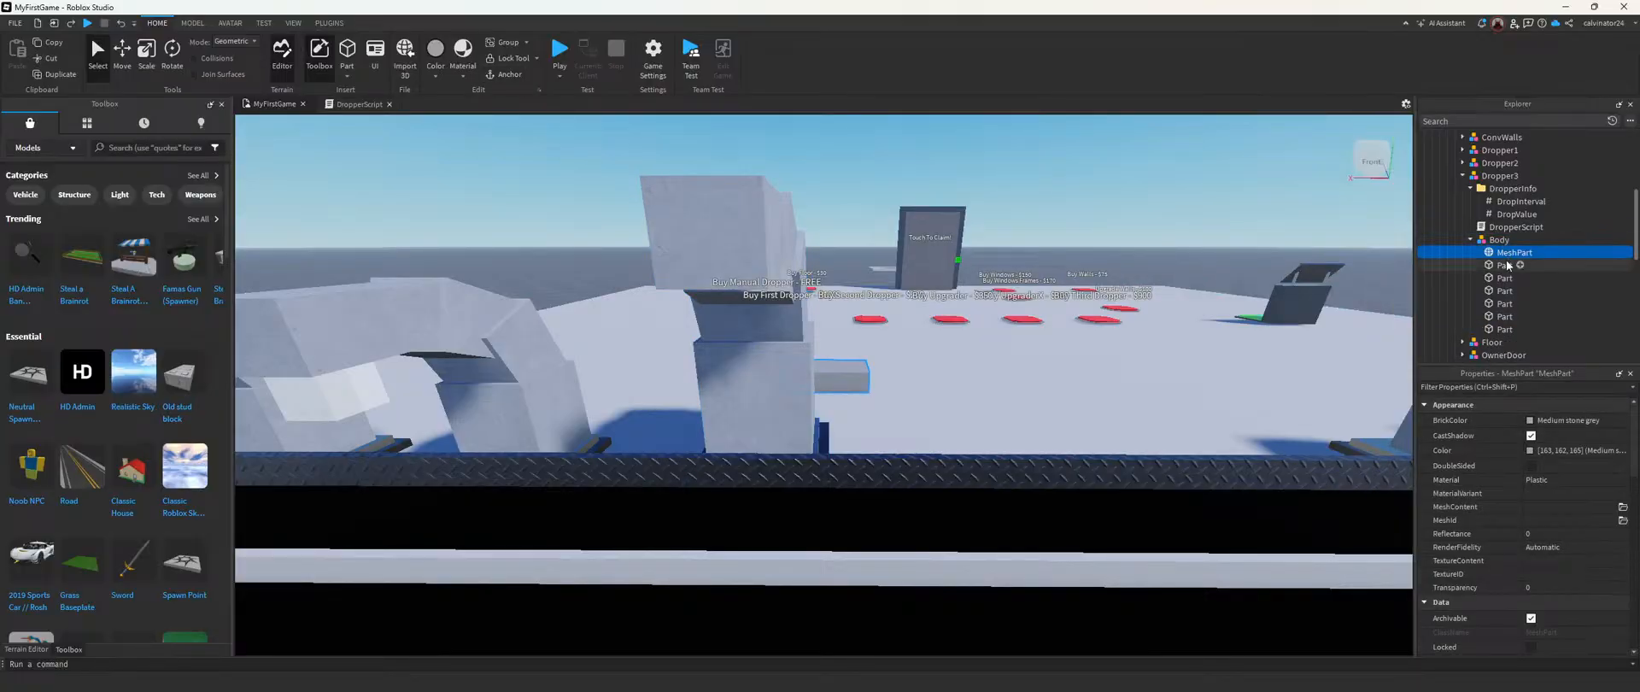
Step: Move the new MeshPart toward the conveyor and up to the opening under Dropper3's upper block
key(f)
key(ctrl+2)
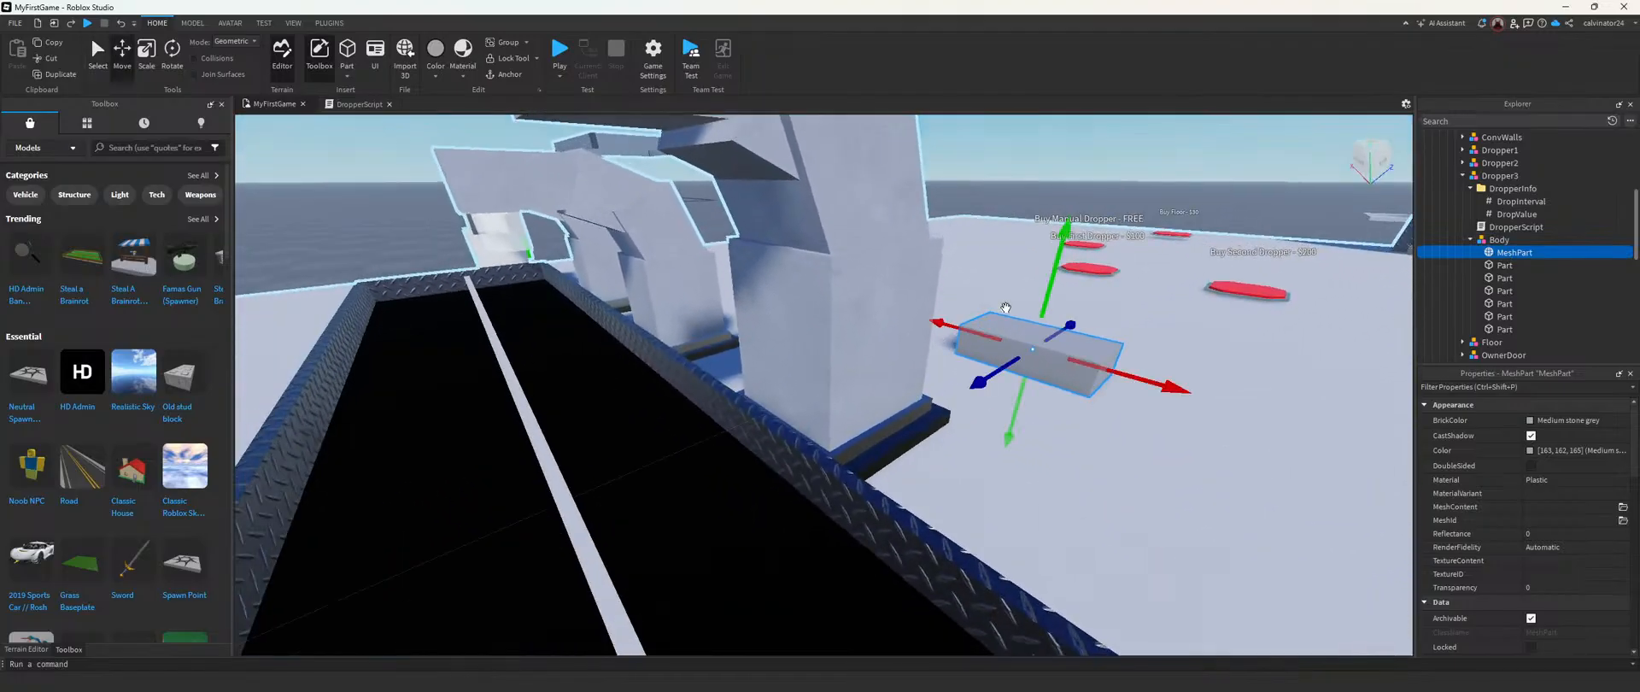
drag(999, 366, 760, 449)
scroll(991, 370, down, 4)
scroll(721, 402, up, 3)
right_drag(721, 403, 719, 402)
drag(760, 418, 750, 159)
drag(703, 269, 648, 271)
right_drag(730, 273, 730, 275)
Step: Rename the MeshPart in Dropper3's Body model to Drop and focus on it
key(a)
scroll(730, 275, up, 3)
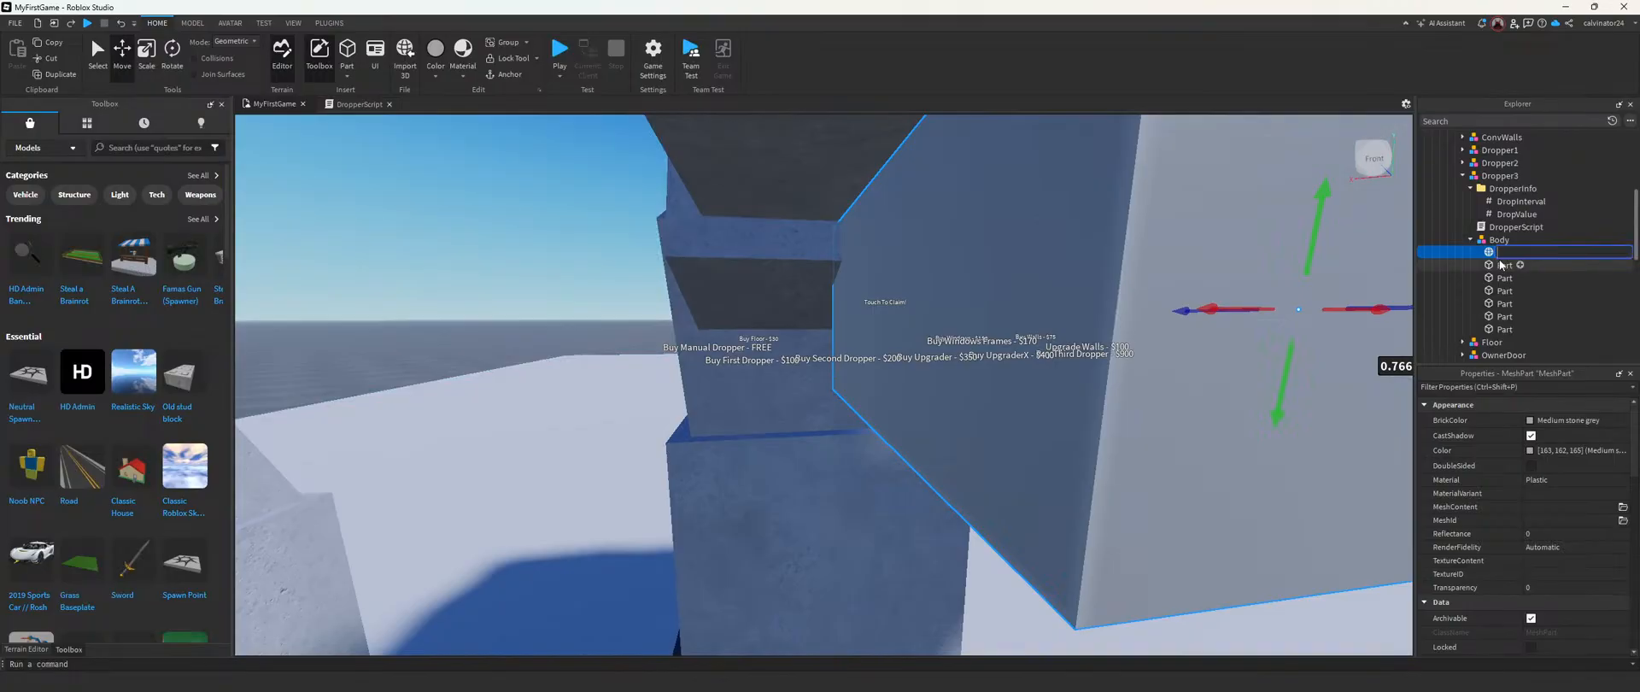
key(f)
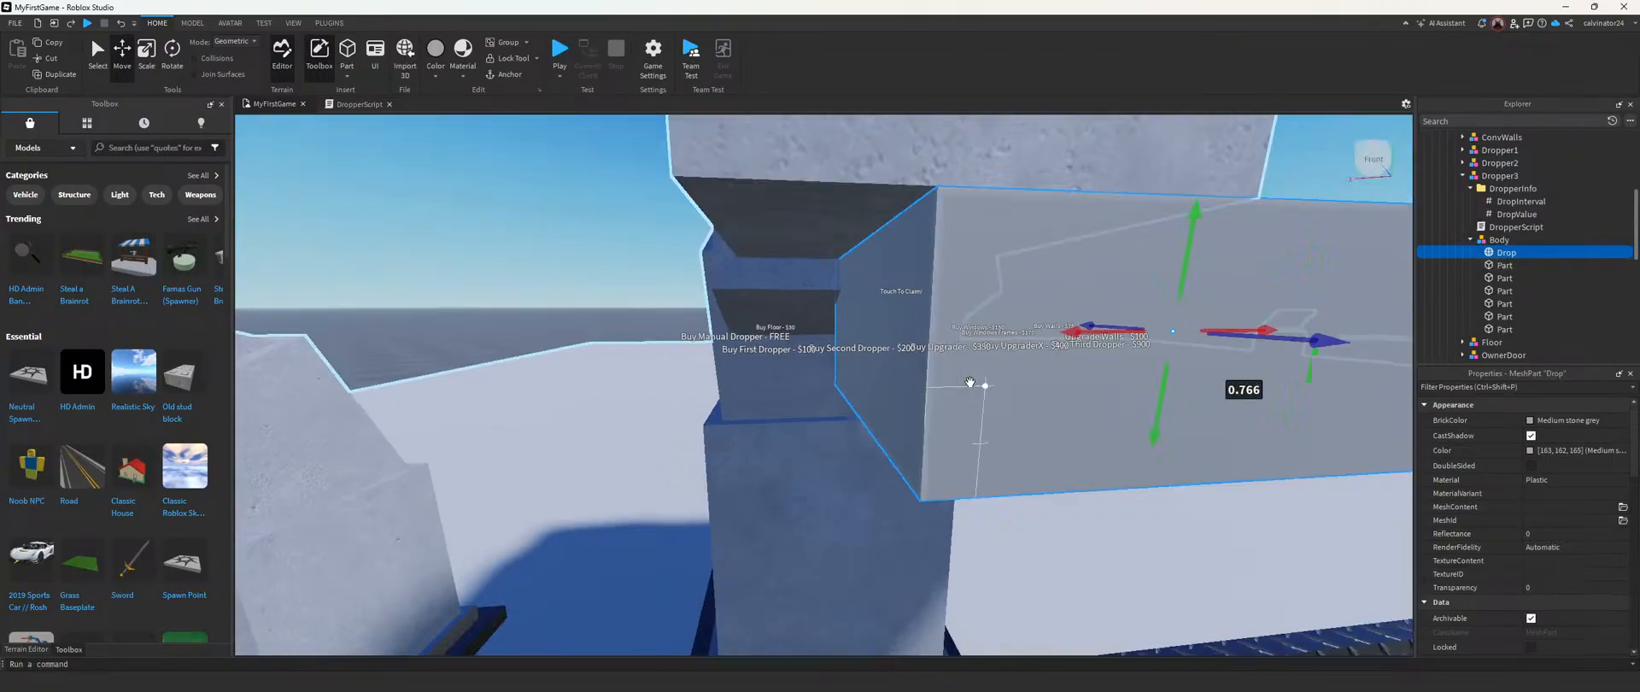
Step: Scale the Drop mesh part down until it fits under Dropper3's upper block
drag(1032, 384, 1002, 383)
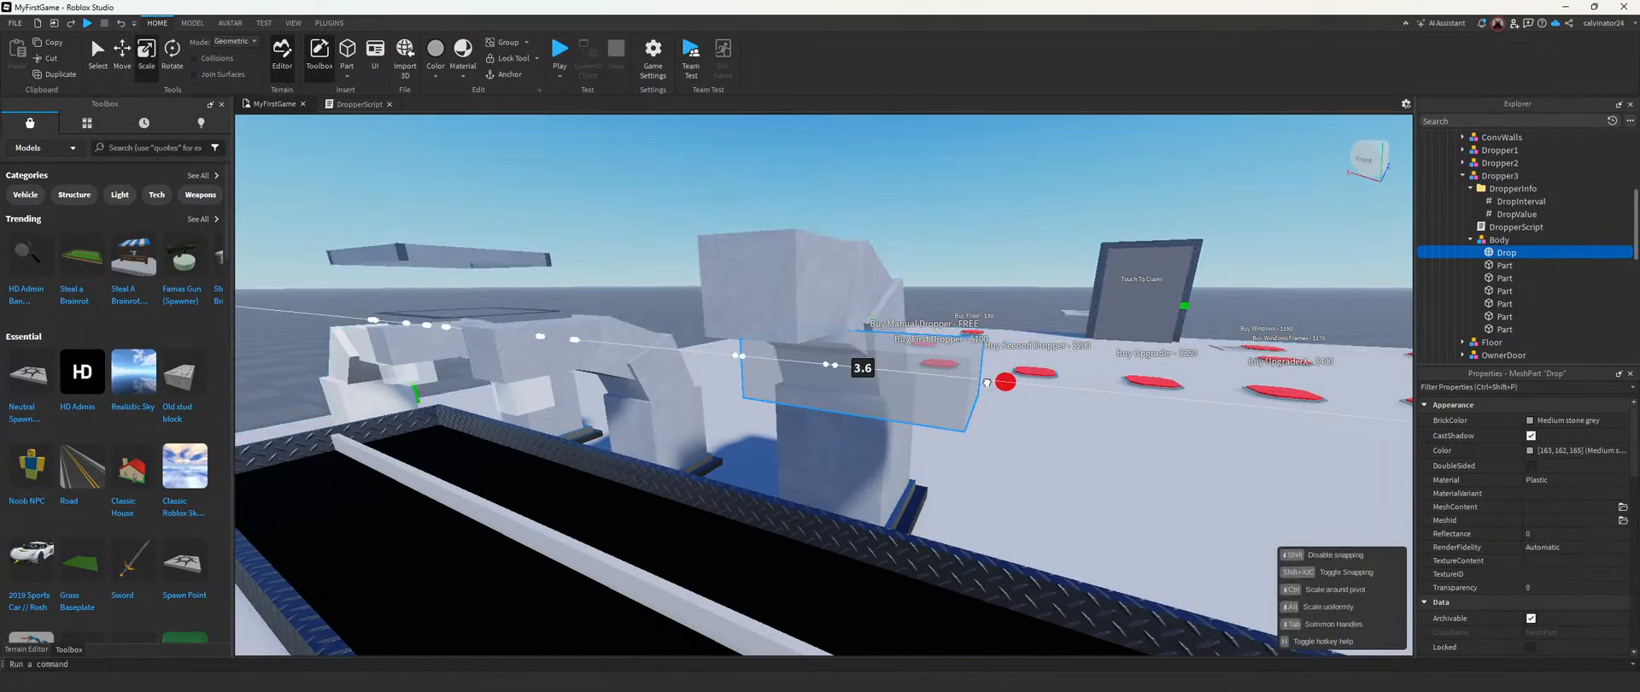
drag(827, 352, 829, 351)
key(d)
right_drag(829, 351, 824, 355)
click(969, 350)
drag(968, 350, 907, 343)
drag(782, 339, 836, 341)
key(a)
right_drag(837, 344, 840, 338)
key(d)
drag(779, 326, 750, 323)
right_drag(750, 322, 750, 321)
key(a)
key(d)
key(d)
key(w)
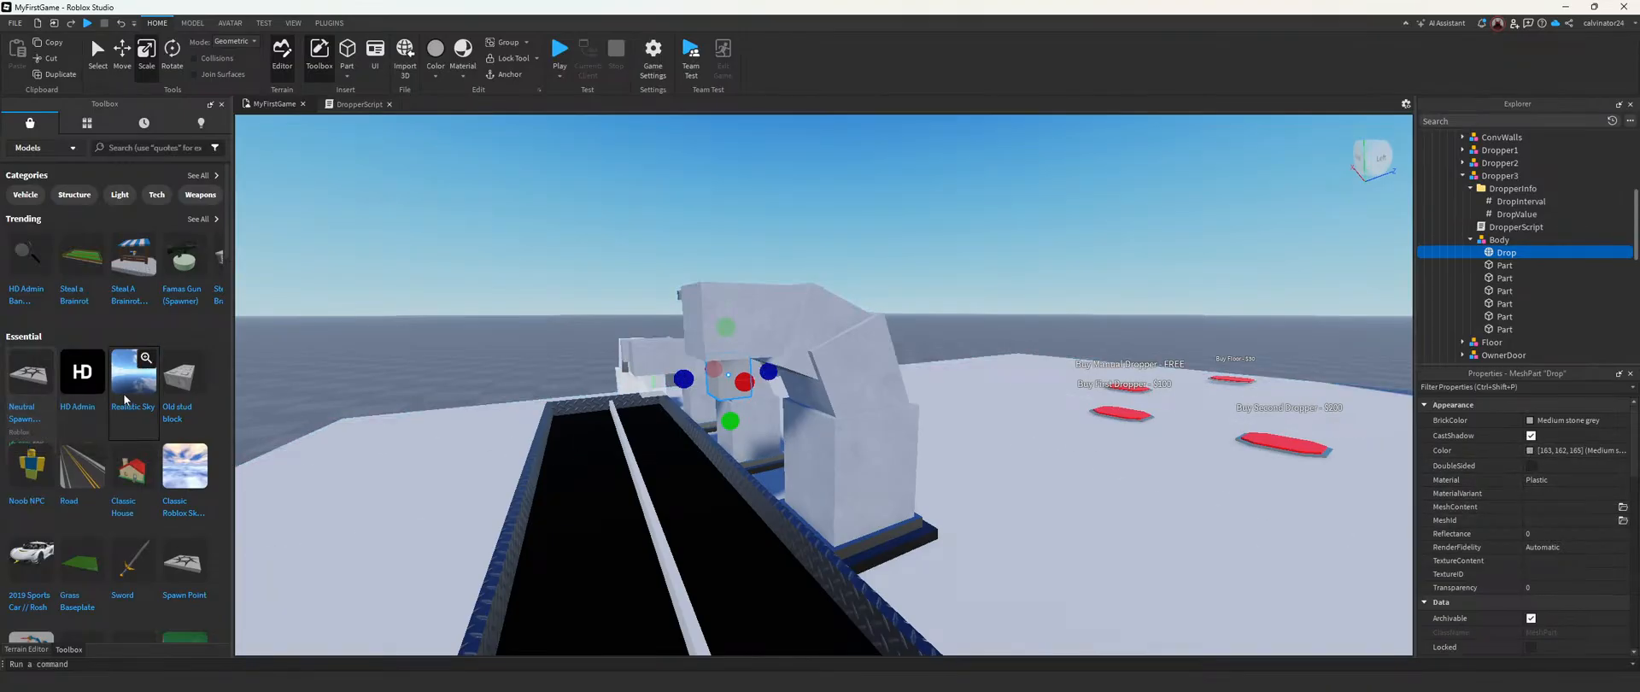
key(s)
right_drag(561, 395, 558, 397)
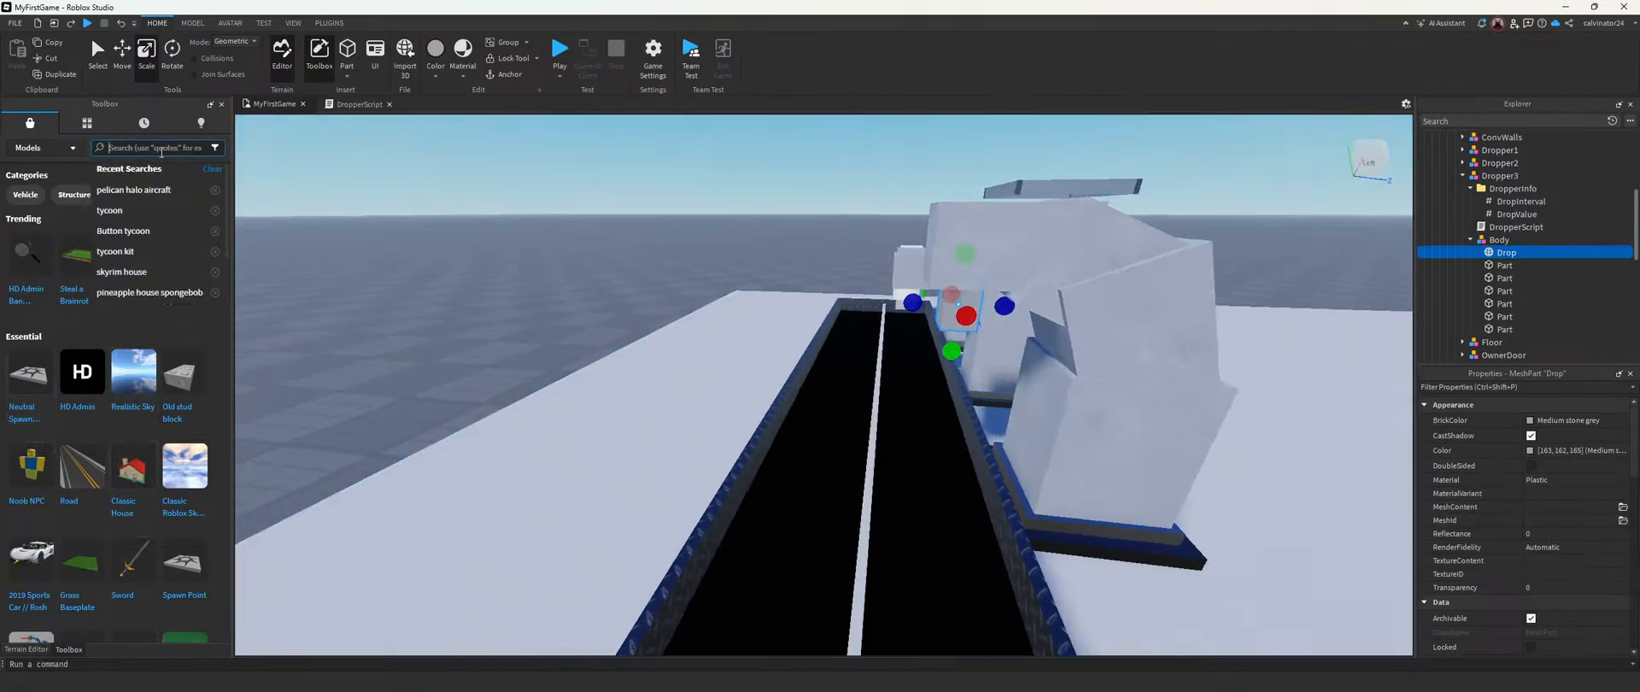
Step: Search the model library for "gun" and insert the Handgun model into the workspace
click(161, 152)
text(gun)
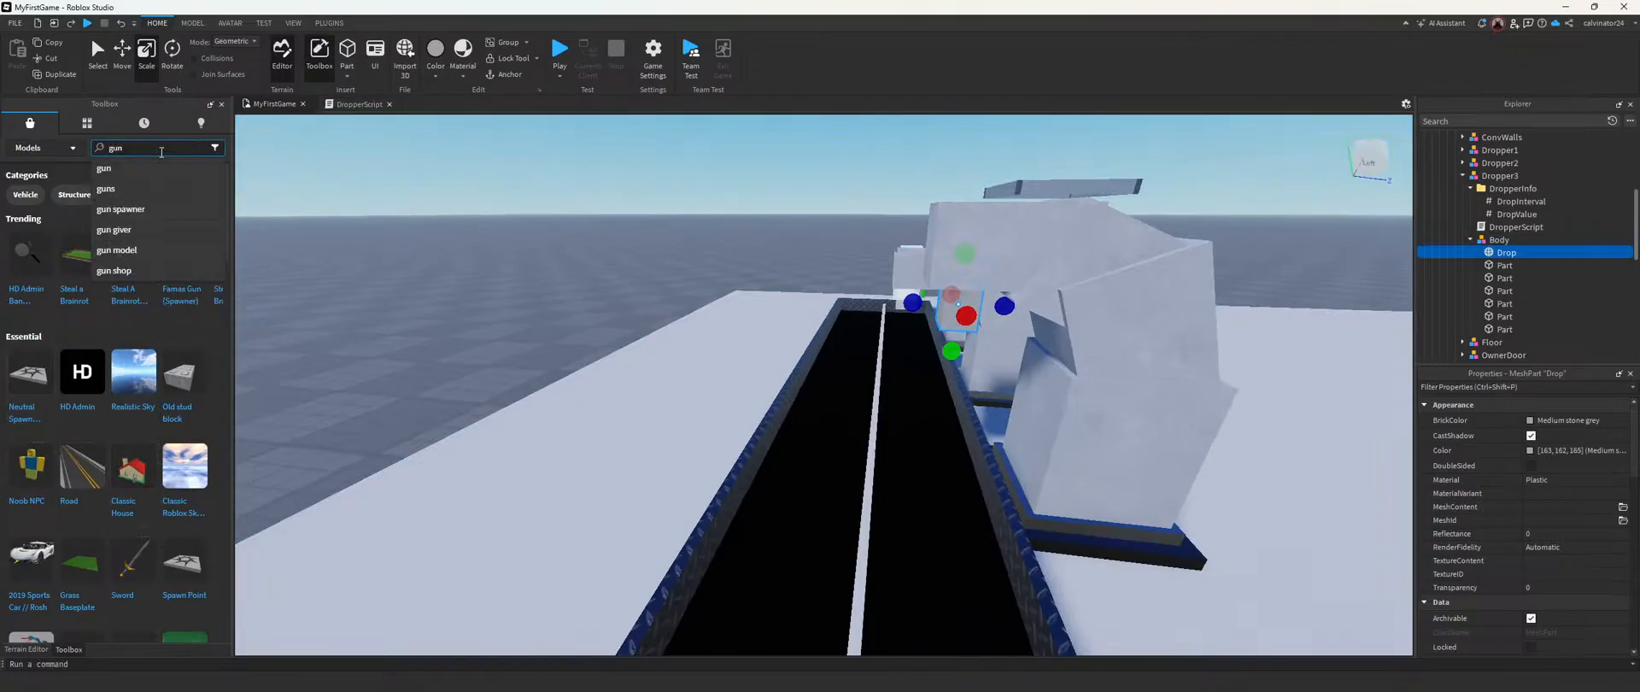
key(Return)
right_drag(442, 220, 352, 243)
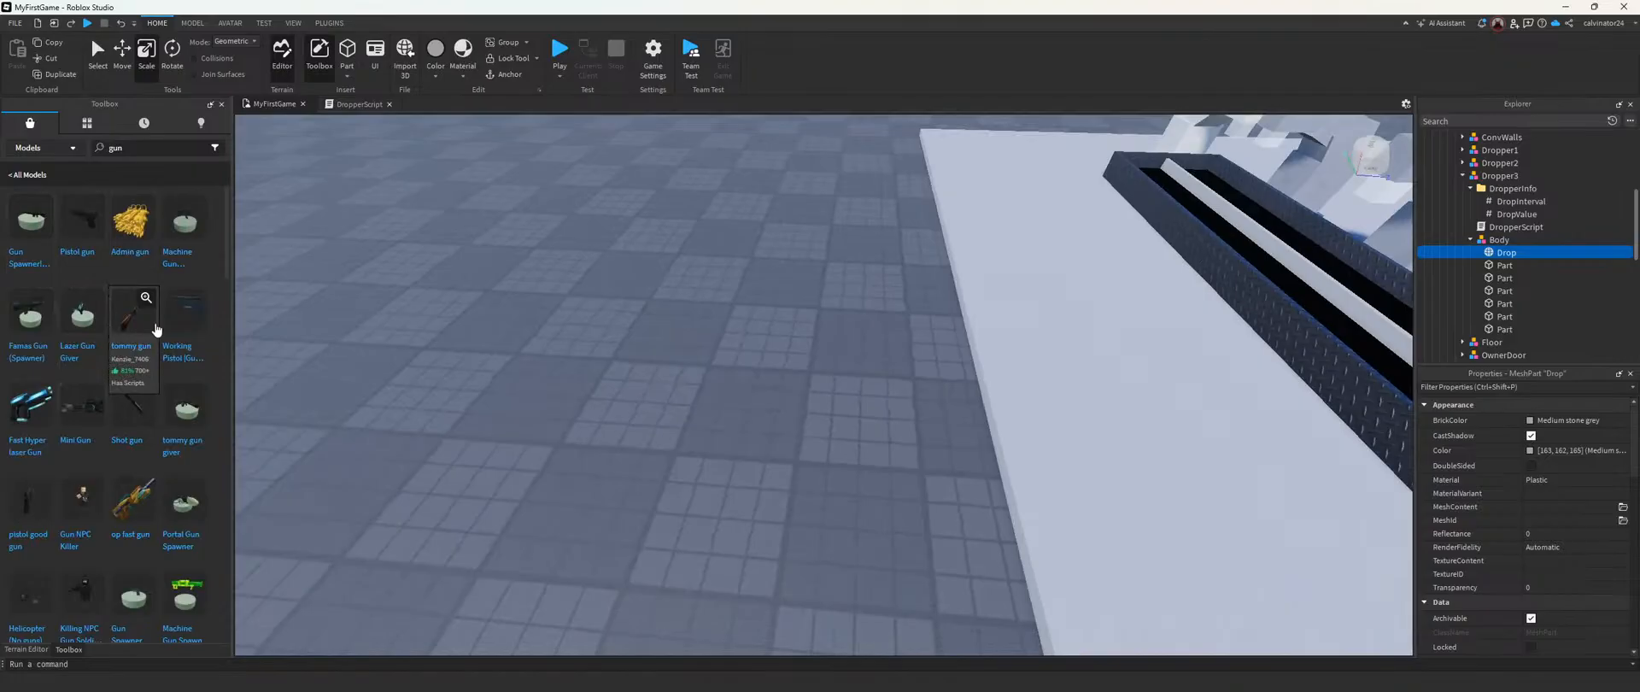
drag(679, 342, 691, 359)
right_drag(916, 313, 919, 313)
key(w)
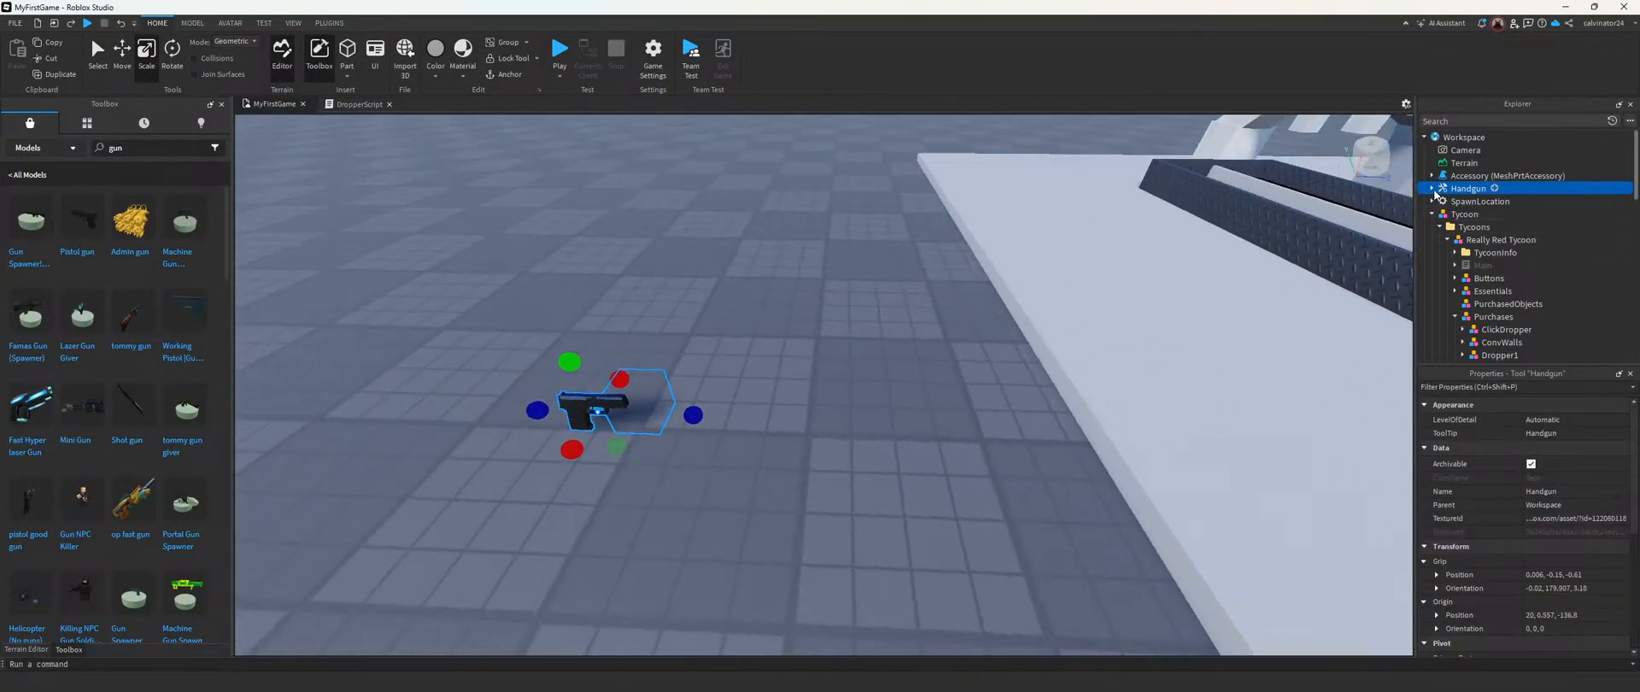
Step: Look through the Handgun's Handle and Flare objects for a usable mesh and delete the Handgun
click(1473, 265)
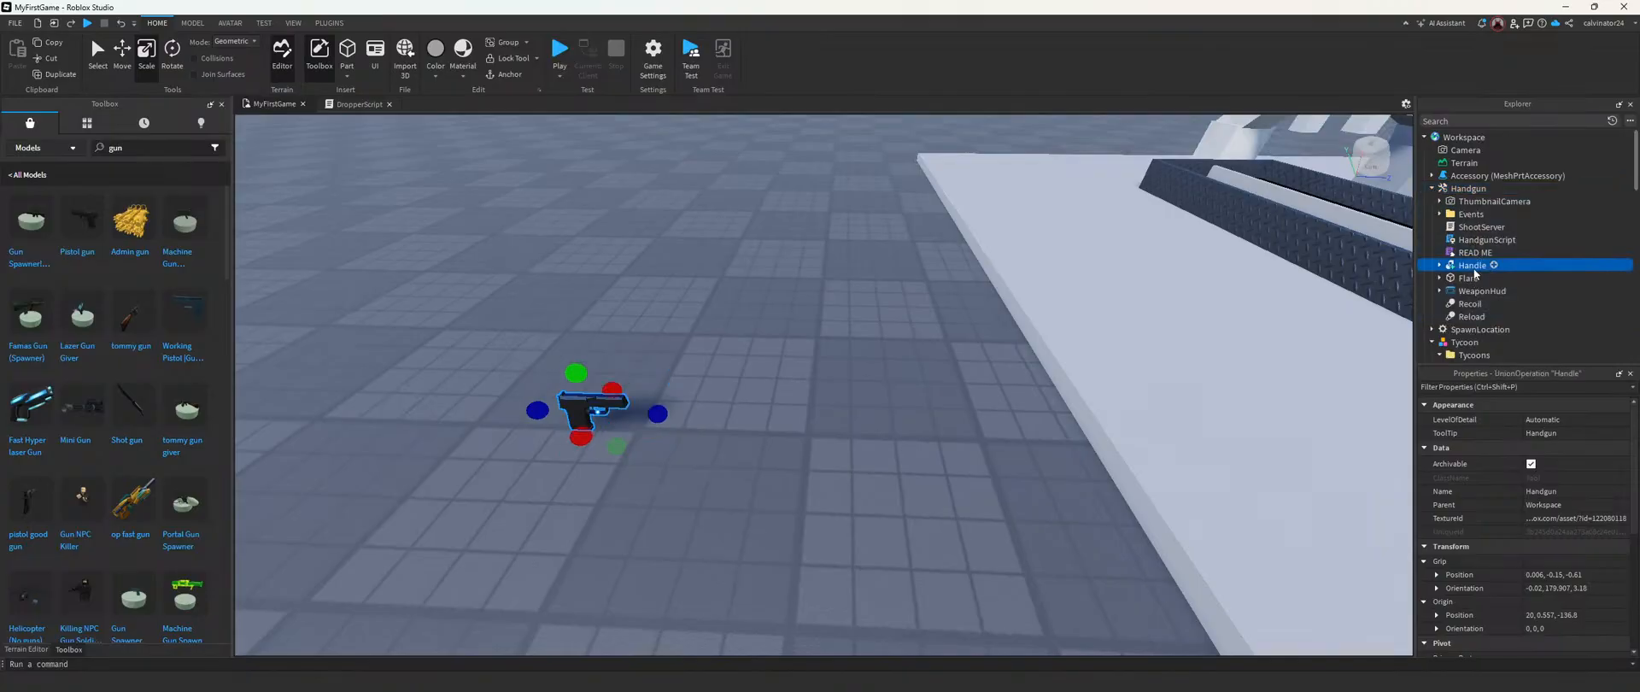
scroll(1472, 287, down, 2)
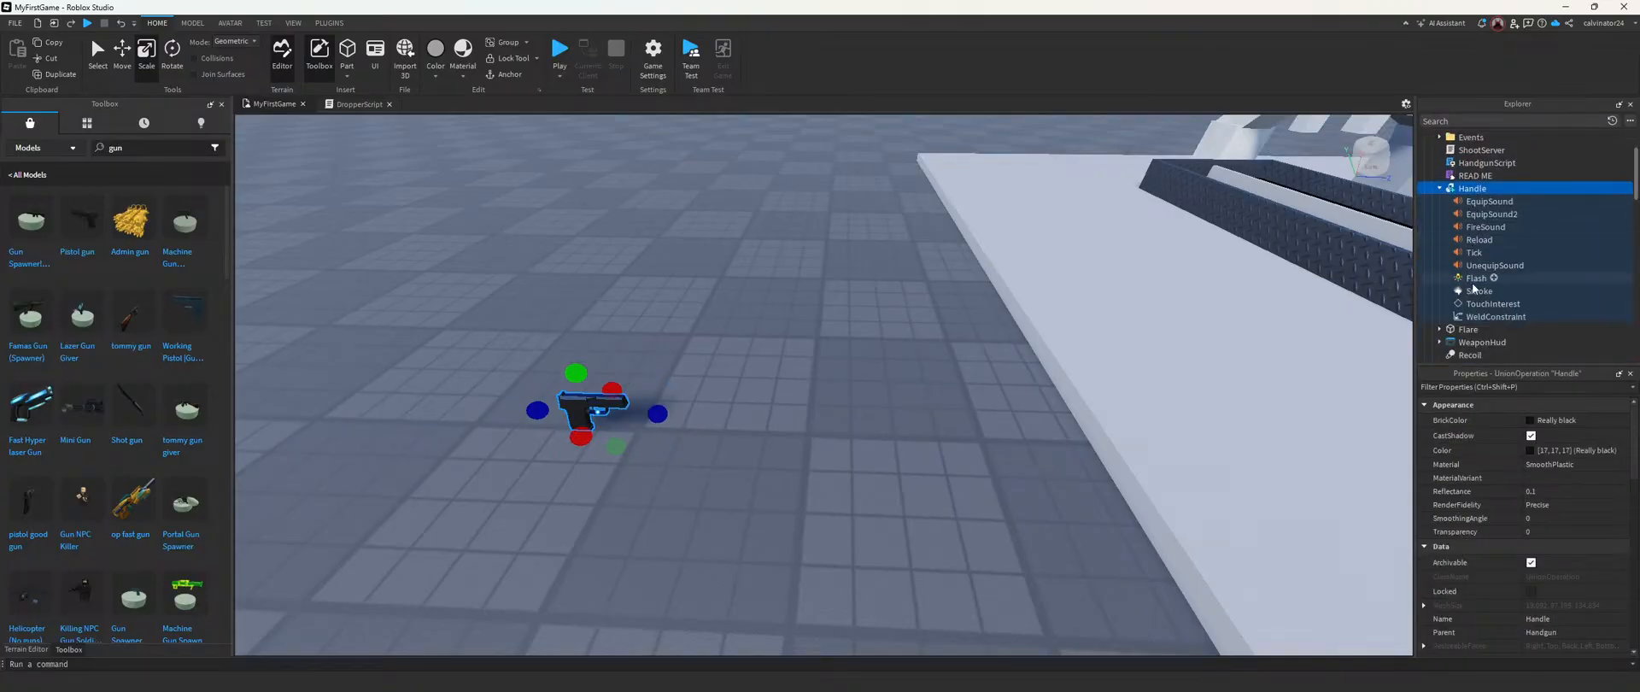
click(1482, 304)
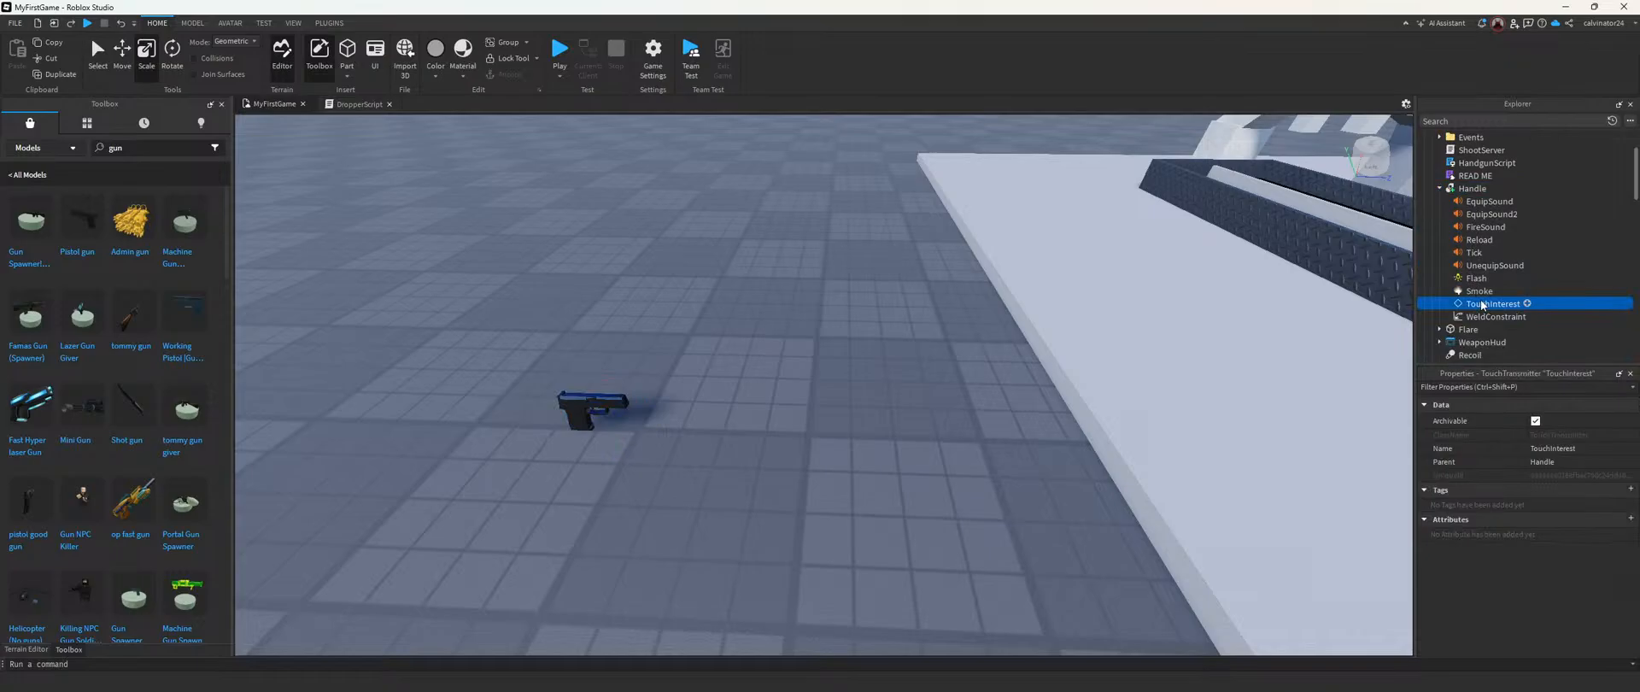
scroll(1477, 280, up, 1)
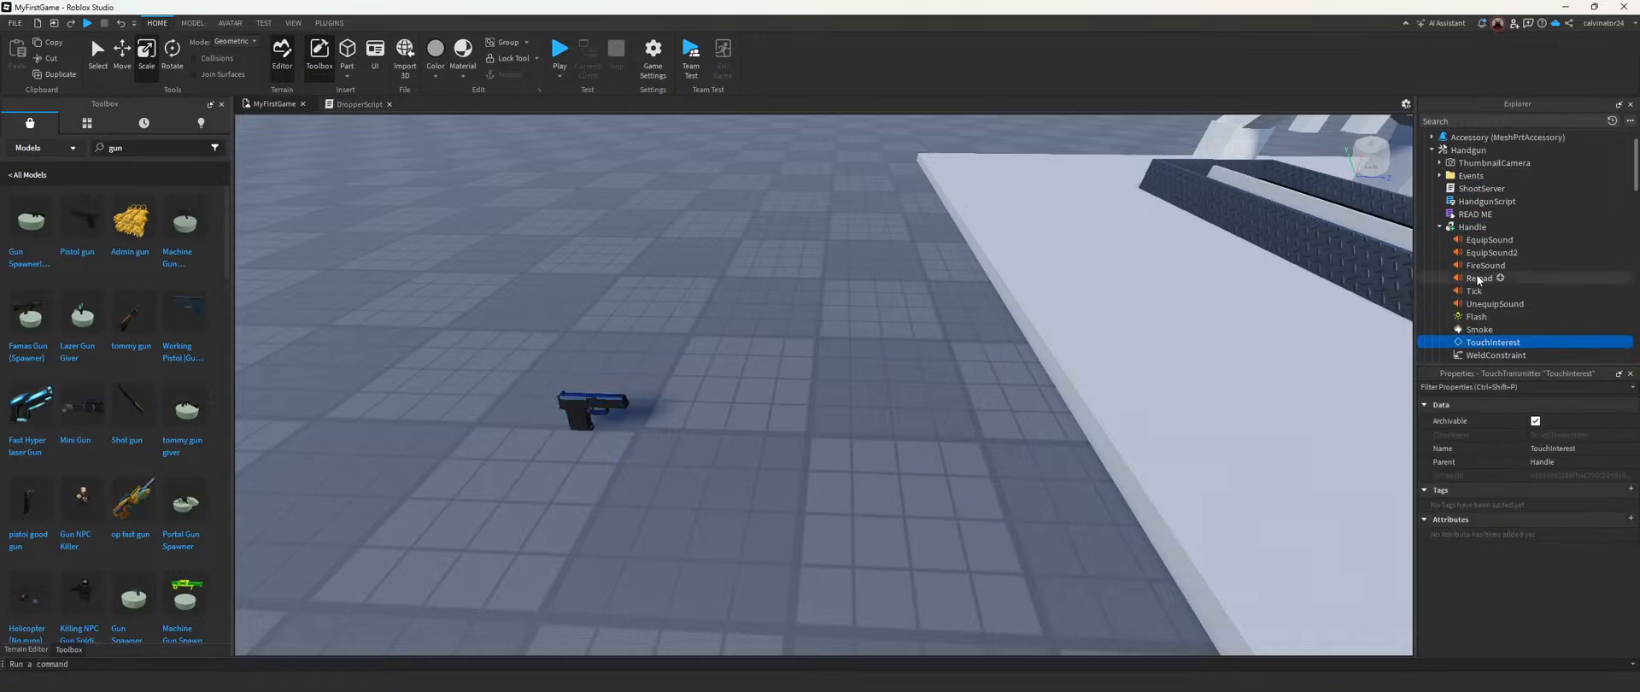
click(1440, 227)
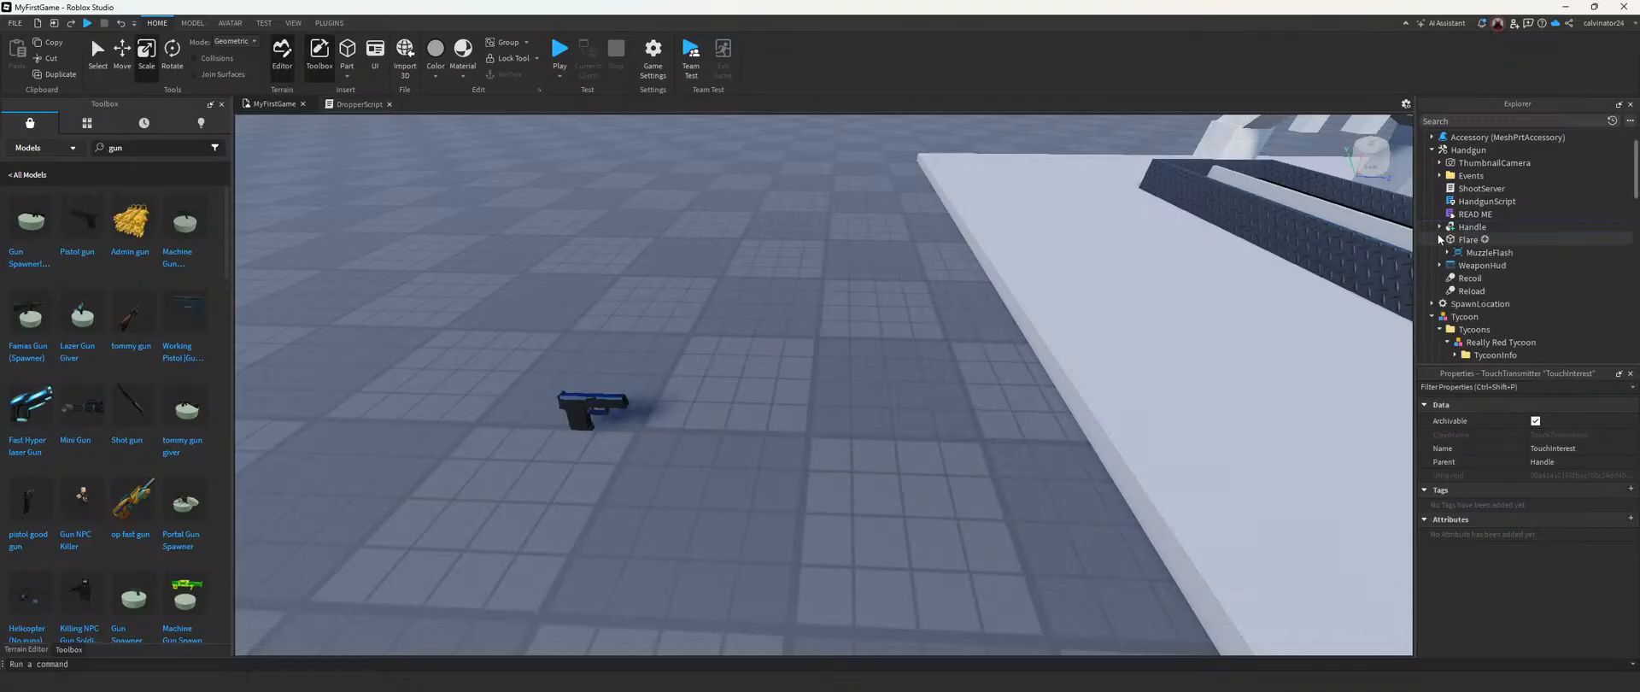
scroll(1459, 241, up, 1)
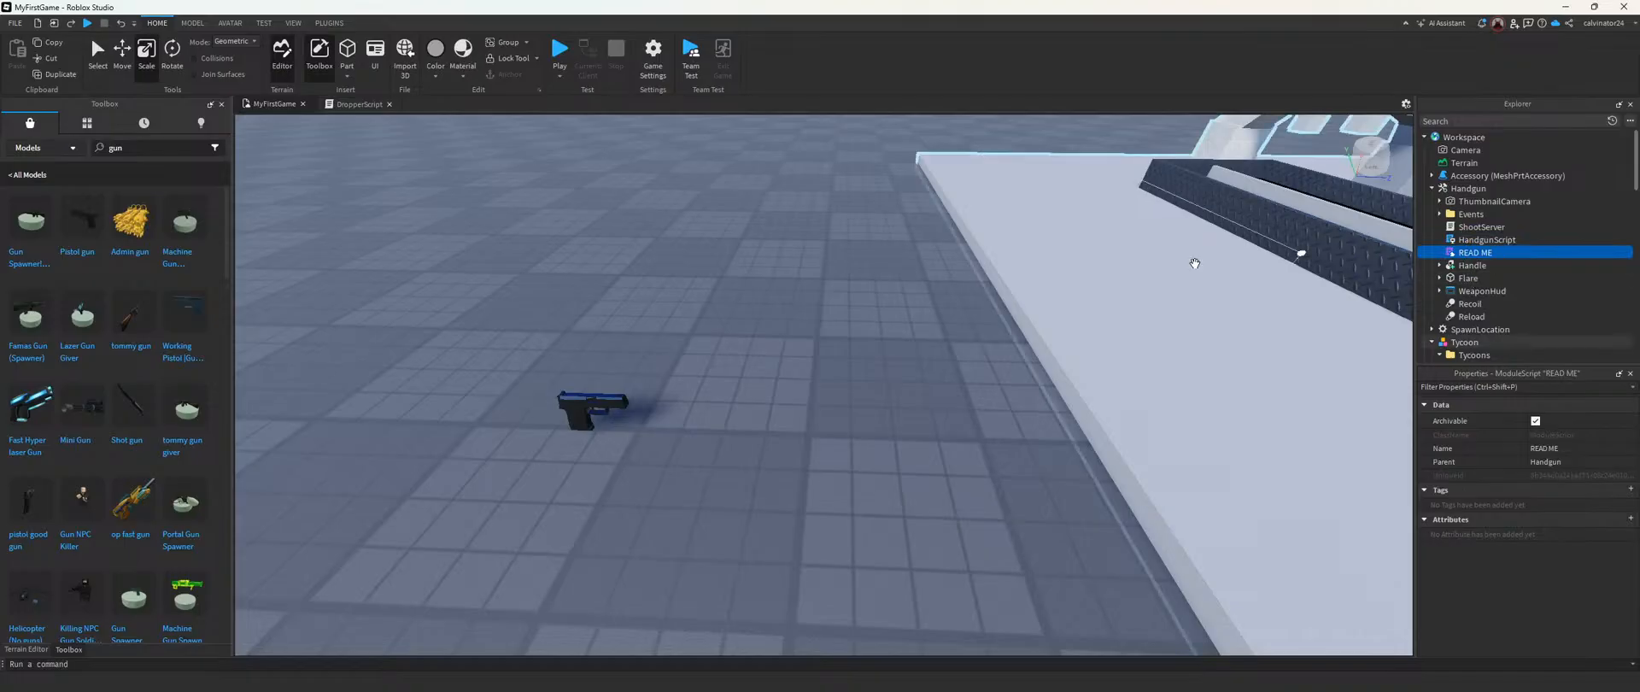
key(Delete)
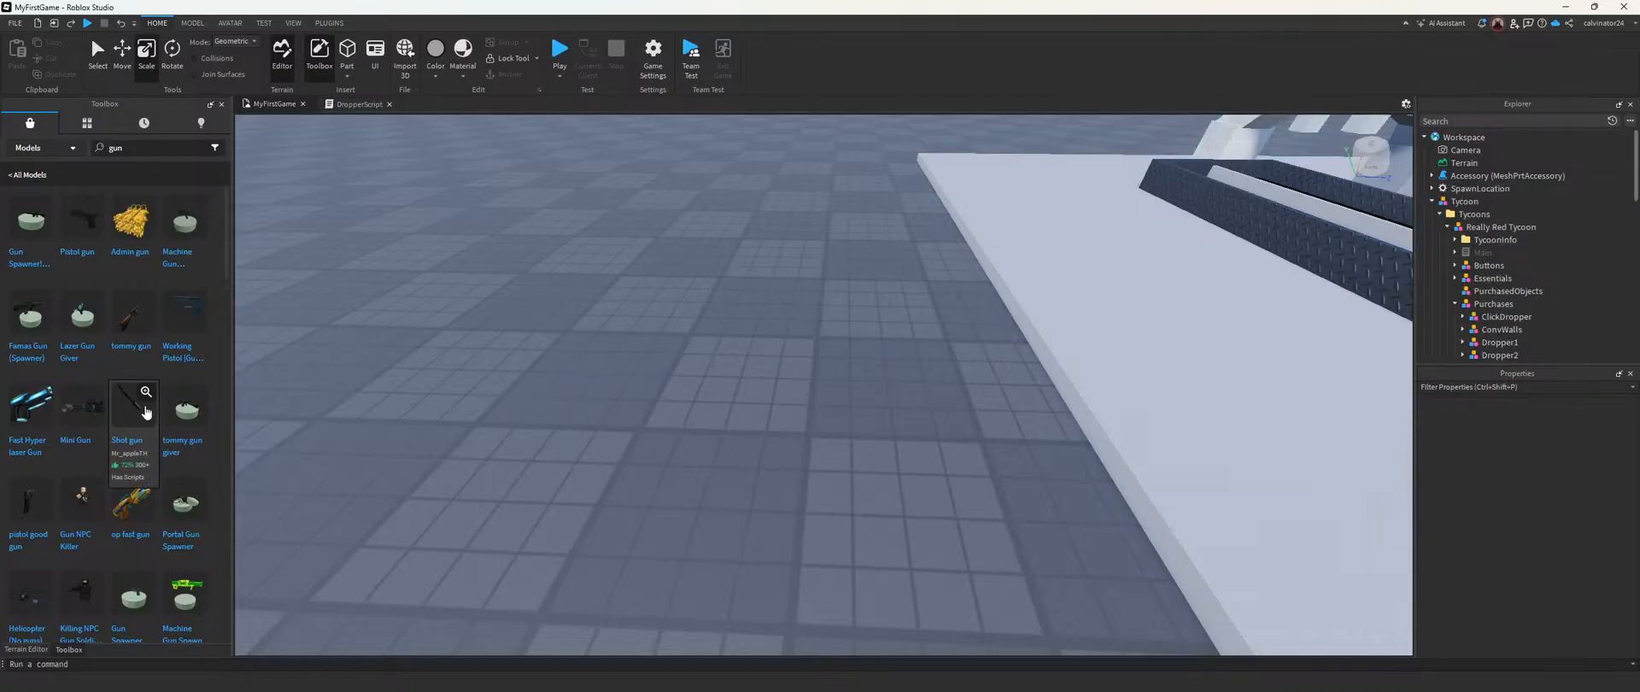
Step: Search the model library for "gun mesh", insert a gun mesh part and check its MeshId property
click(160, 150)
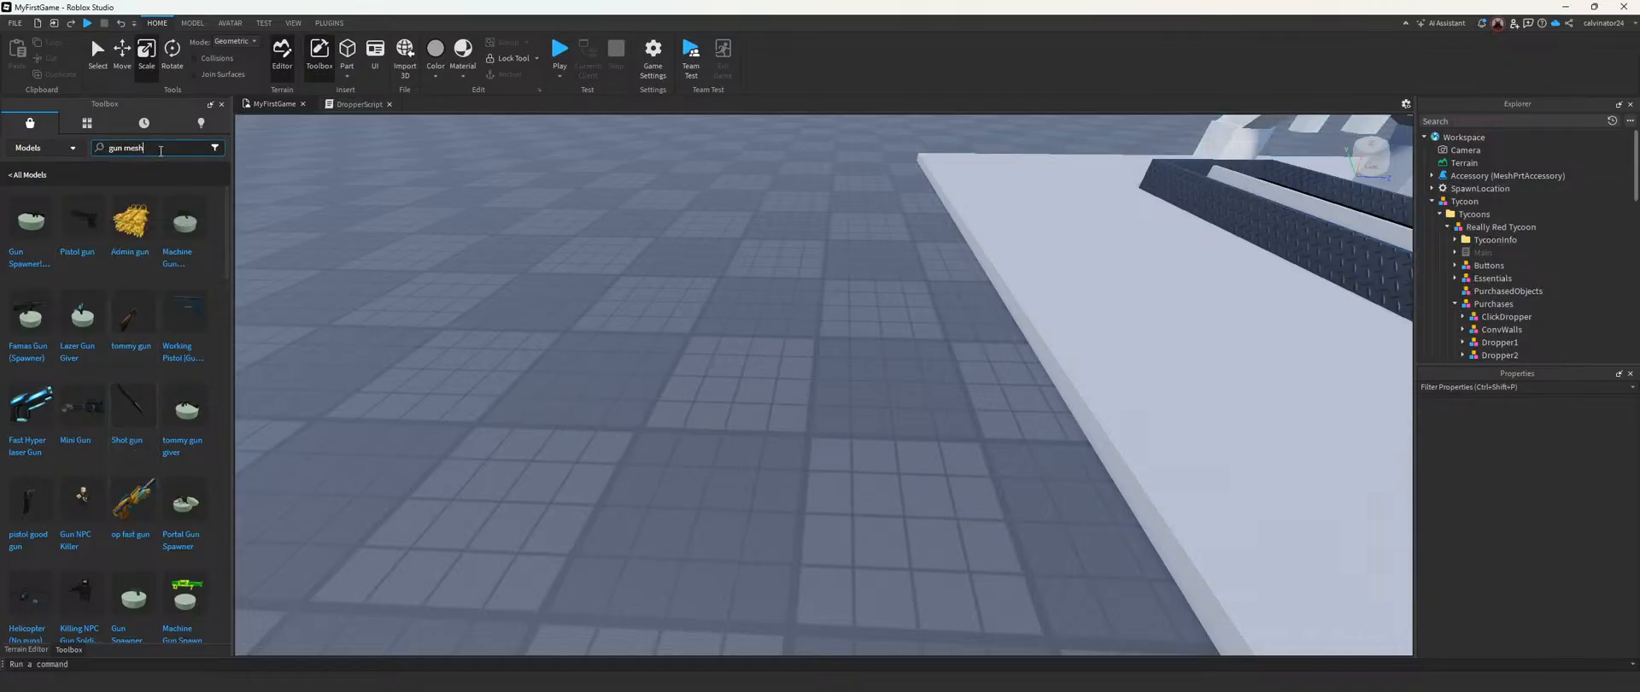
key(Return)
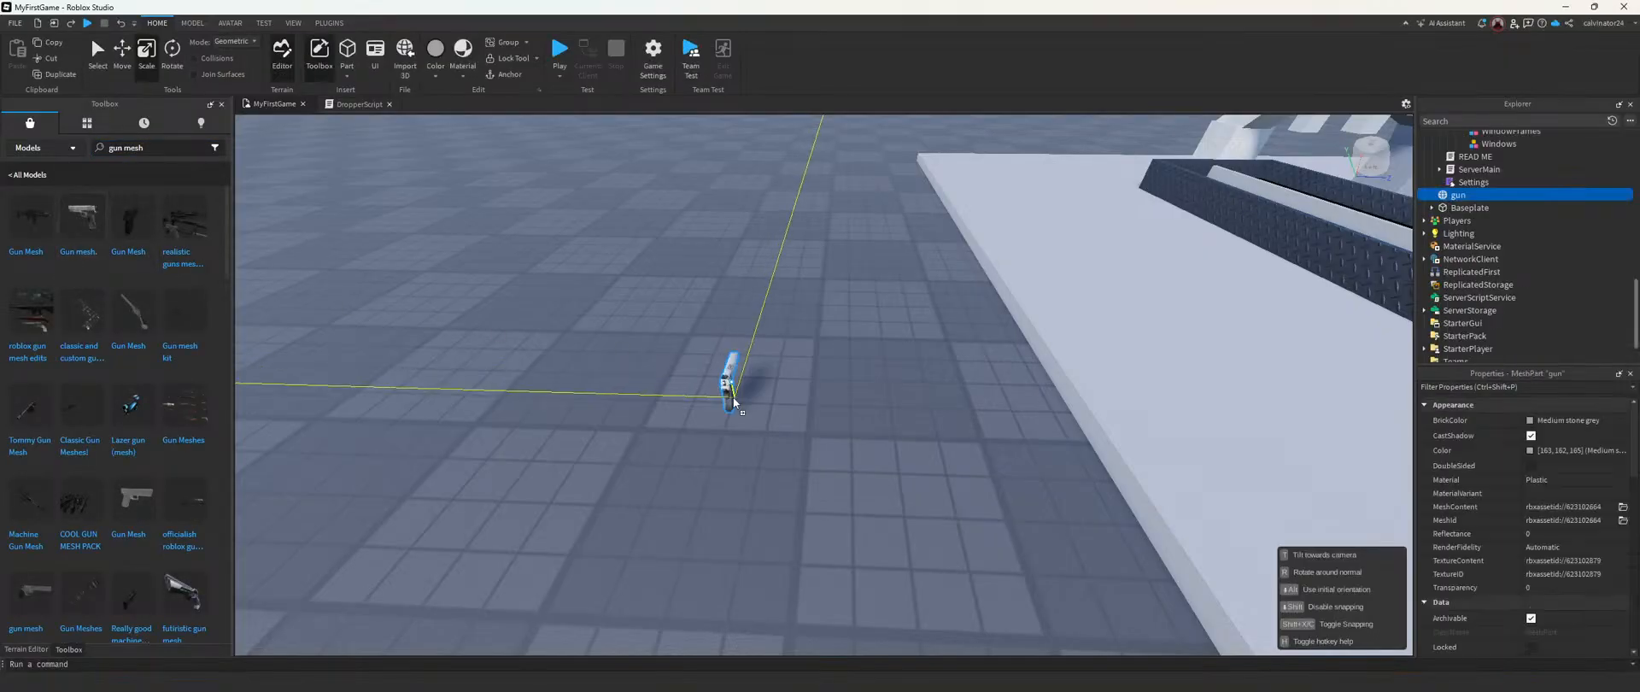
click(1622, 521)
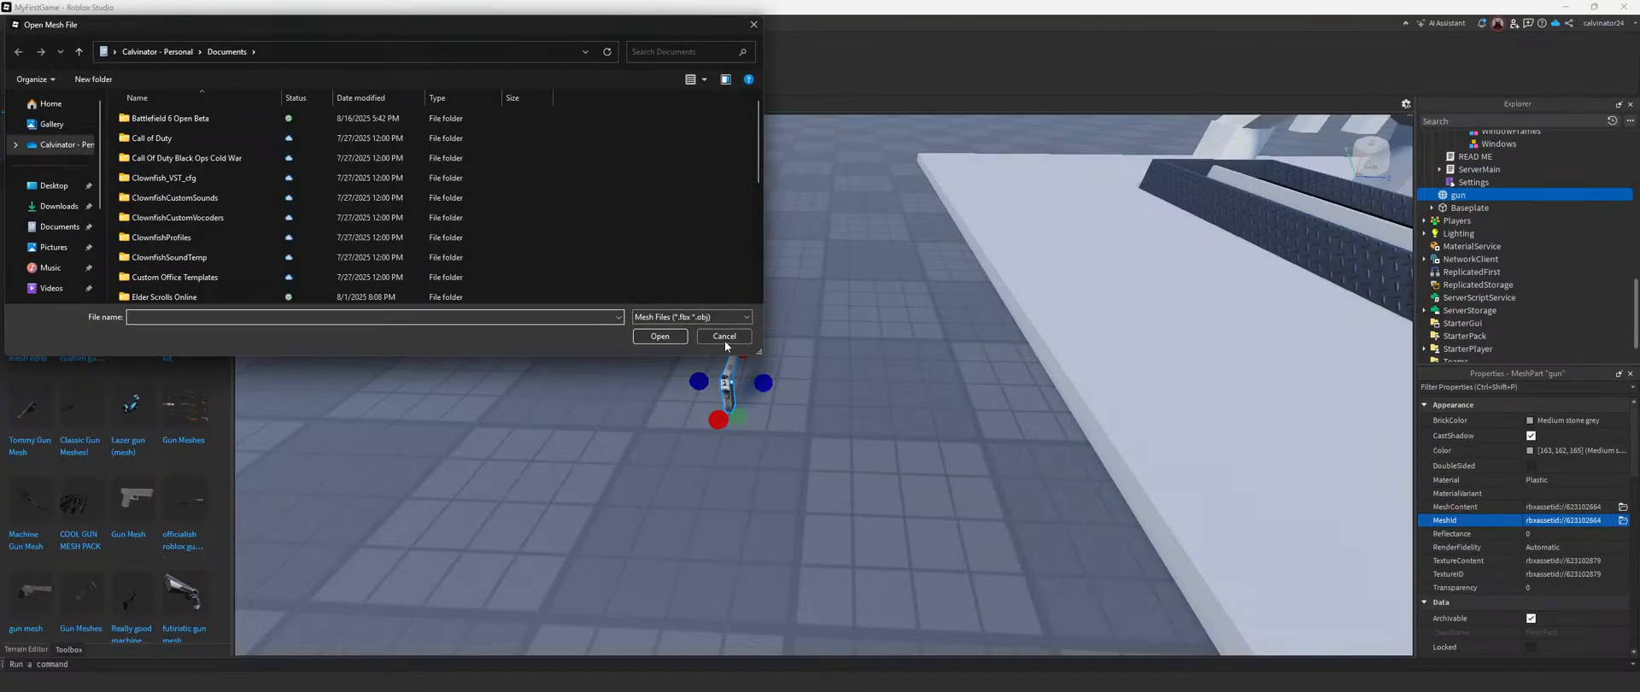
click(723, 336)
Step: Copy the gun part's MeshId into the MeshId of Dropper3's Drop mesh part and focus on Drop
click(1577, 522)
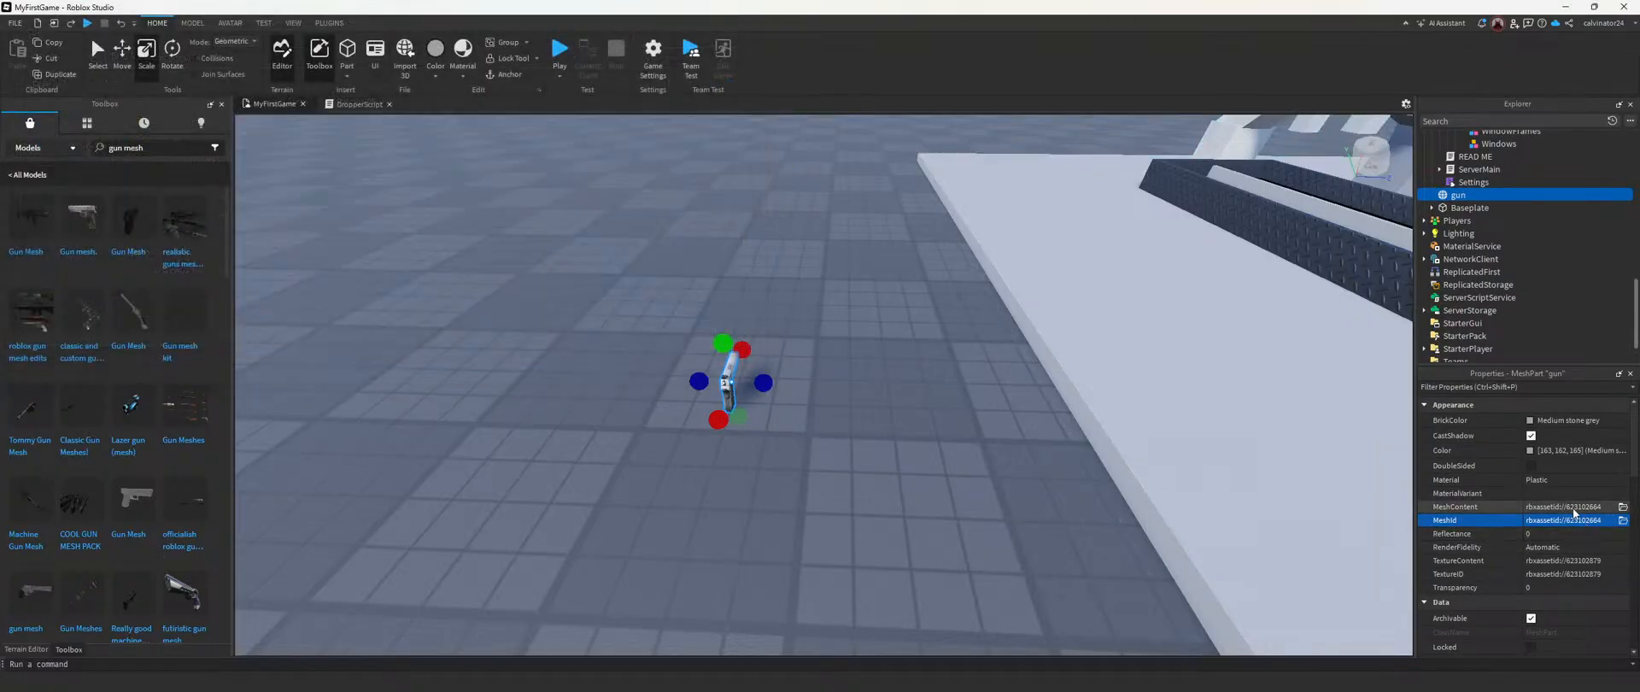
scroll(1505, 213, up, 5)
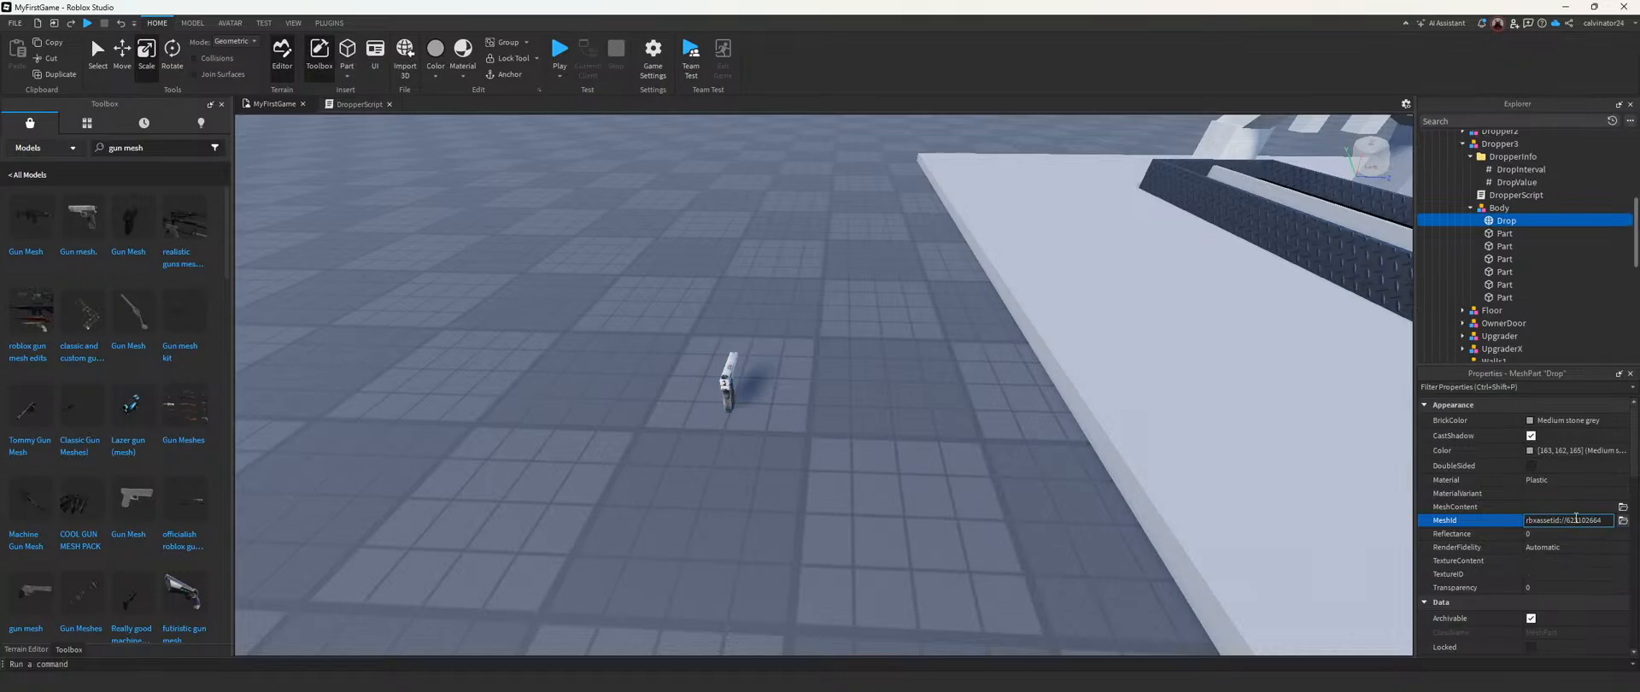
key(f)
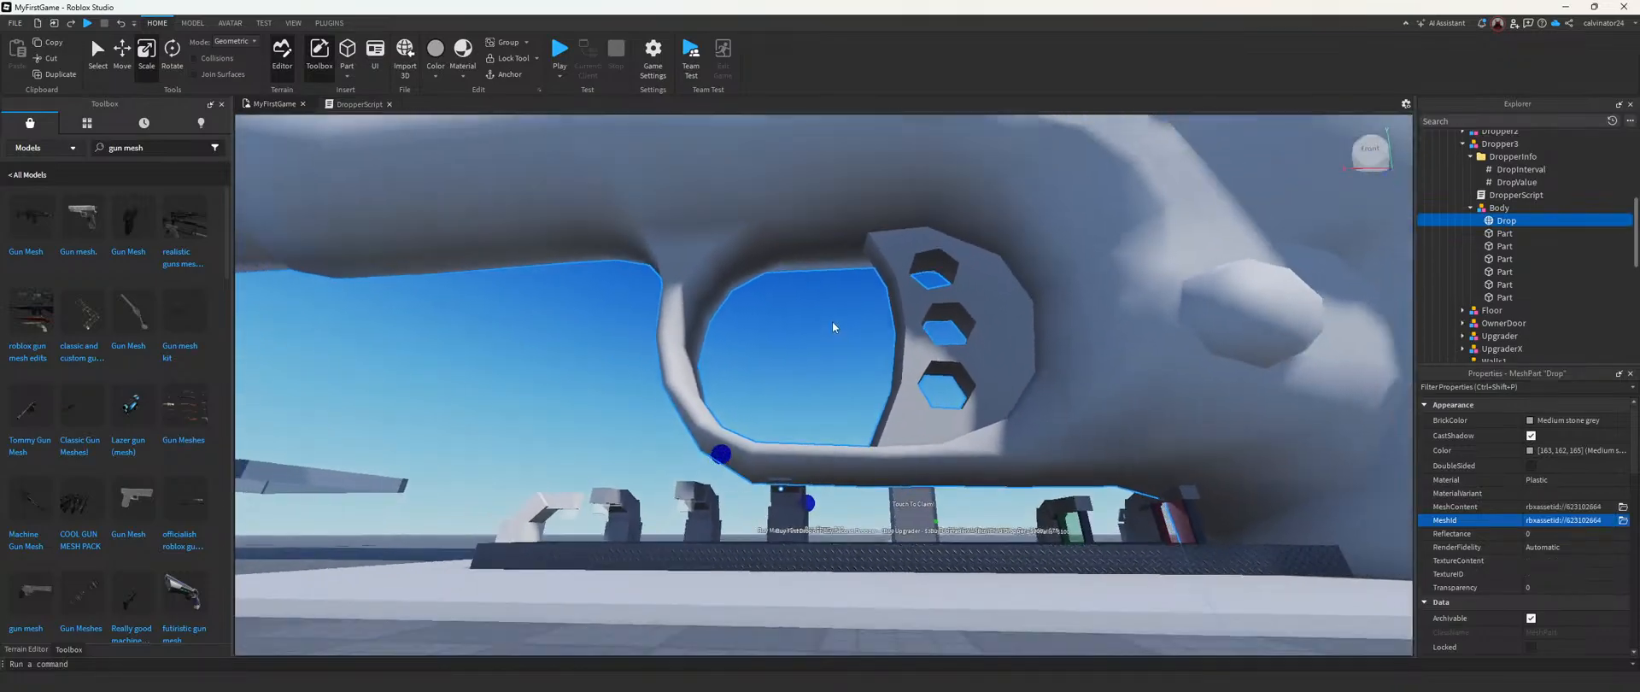
right_drag(832, 321, 832, 321)
key(s)
Step: Shrink the oversized gun-shaped Drop part and raise it above the tycoon
key(ctrl+1)
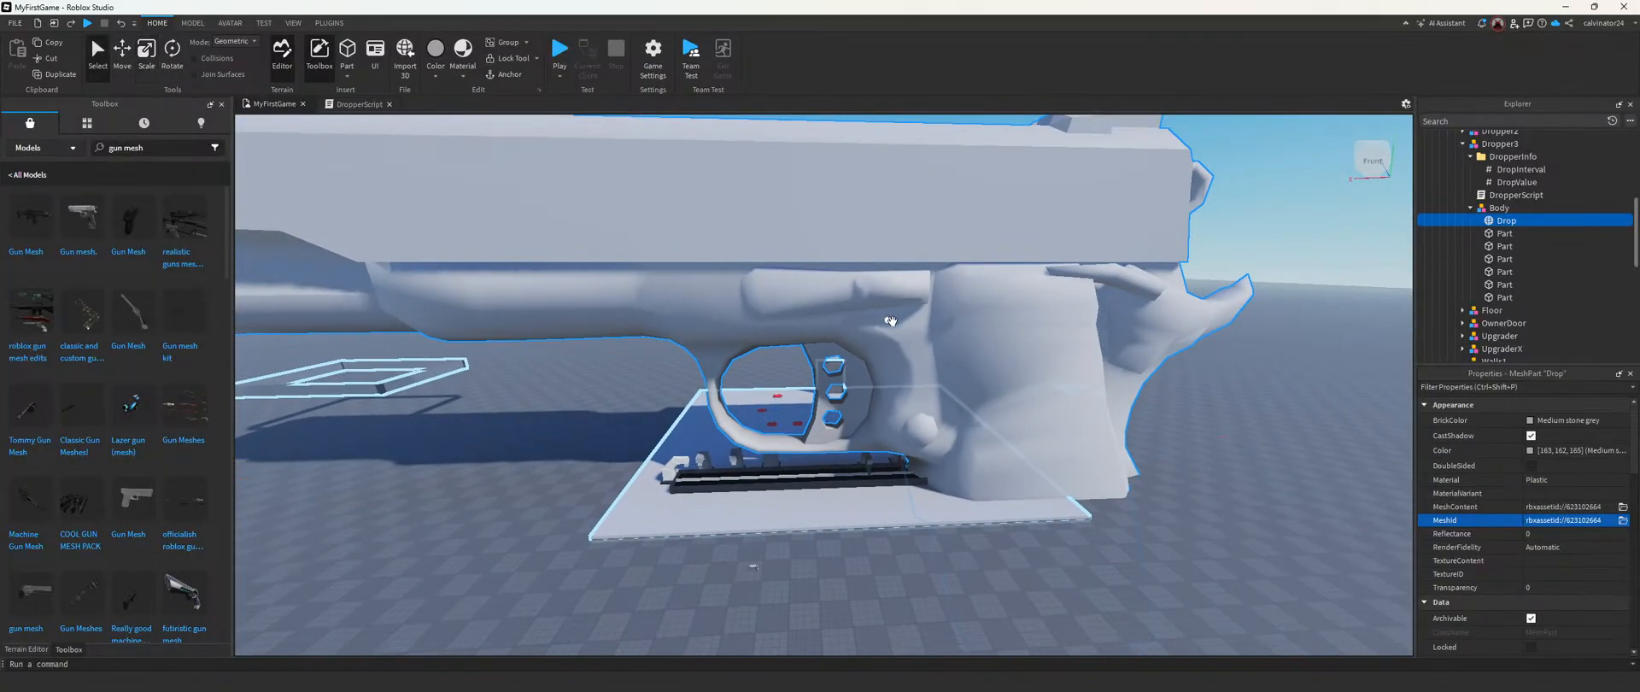
scroll(887, 320, down, 5)
key(ctrl+3)
drag(1243, 433, 716, 361)
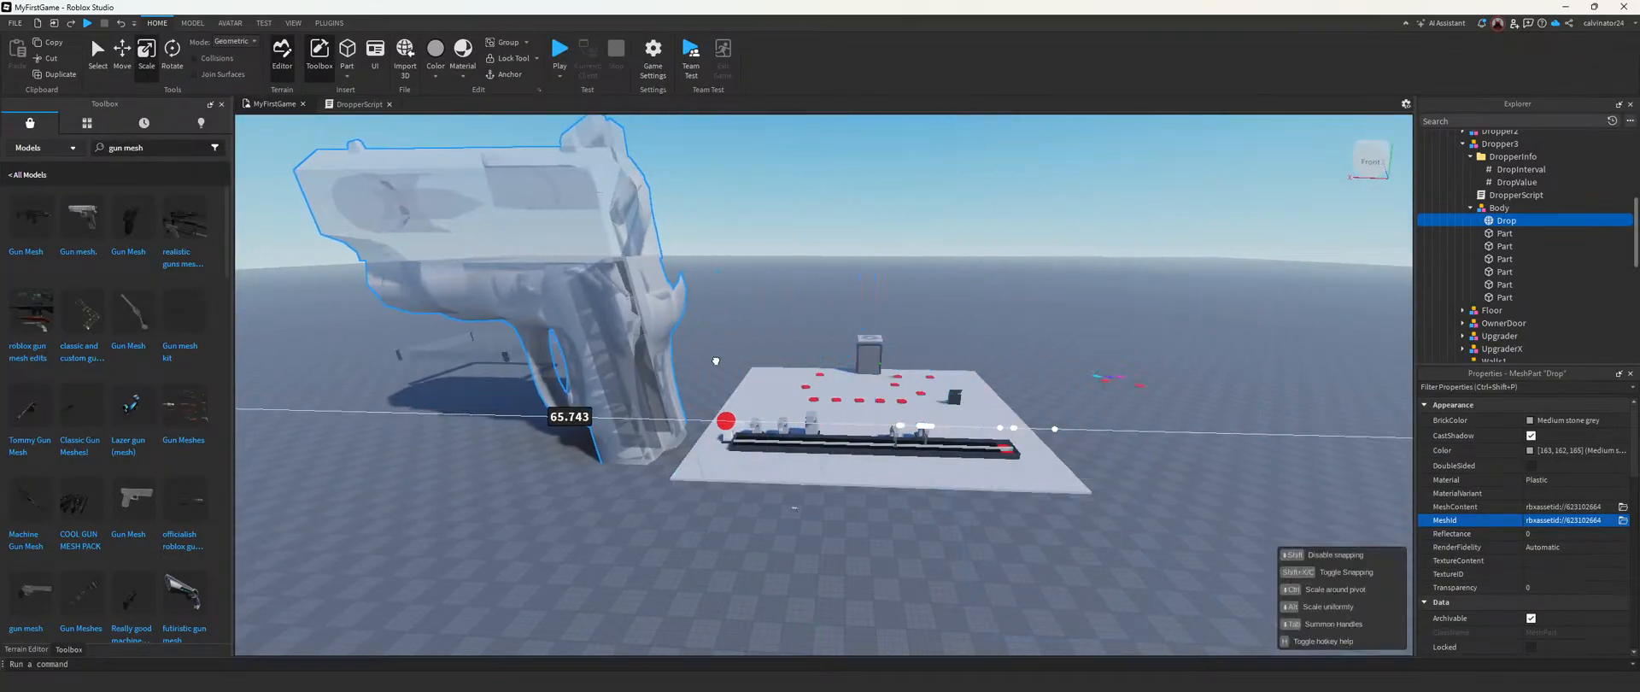
right_drag(556, 180, 556, 180)
drag(639, 223, 669, 516)
right_drag(679, 513, 684, 506)
key(ctrl+2)
drag(704, 394, 670, 156)
key(w)
right_drag(629, 345, 628, 344)
Step: Scale the gun-shaped Drop part down further along its length and height
key(ctrl+3)
drag(652, 334, 788, 348)
drag(836, 457, 839, 314)
drag(963, 229, 899, 214)
drag(806, 149, 806, 159)
drag(714, 247, 773, 248)
drag(901, 243, 1011, 251)
right_drag(1013, 259, 1012, 260)
key(w)
key(a)
drag(513, 355, 860, 358)
scroll(859, 359, up, 10)
scroll(859, 360, down, 10)
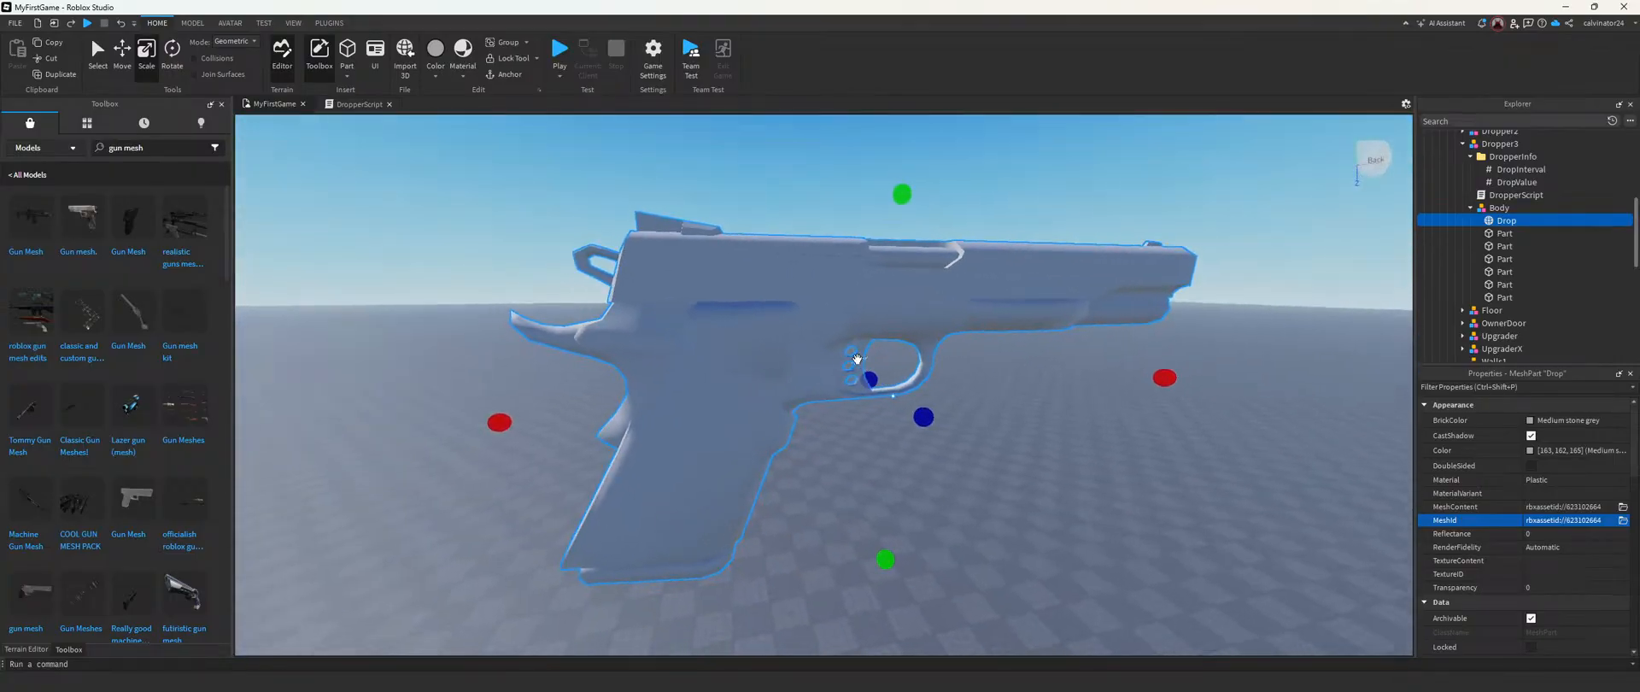
Step: Shorten the gun's barrel length and reduce its height as seen from the side
drag(1088, 387, 823, 381)
key(a)
right_drag(822, 382, 823, 381)
drag(843, 559, 838, 340)
key(d)
right_drag(838, 340, 838, 340)
drag(814, 442, 722, 389)
key(a)
right_drag(721, 389, 724, 390)
key(w)
key(s)
key(a)
drag(787, 300, 808, 303)
key(a)
right_drag(815, 307, 857, 309)
Step: Reduce the gun's remaining oversized dimensions and bring it back to pistol proportions
drag(1134, 351, 638, 265)
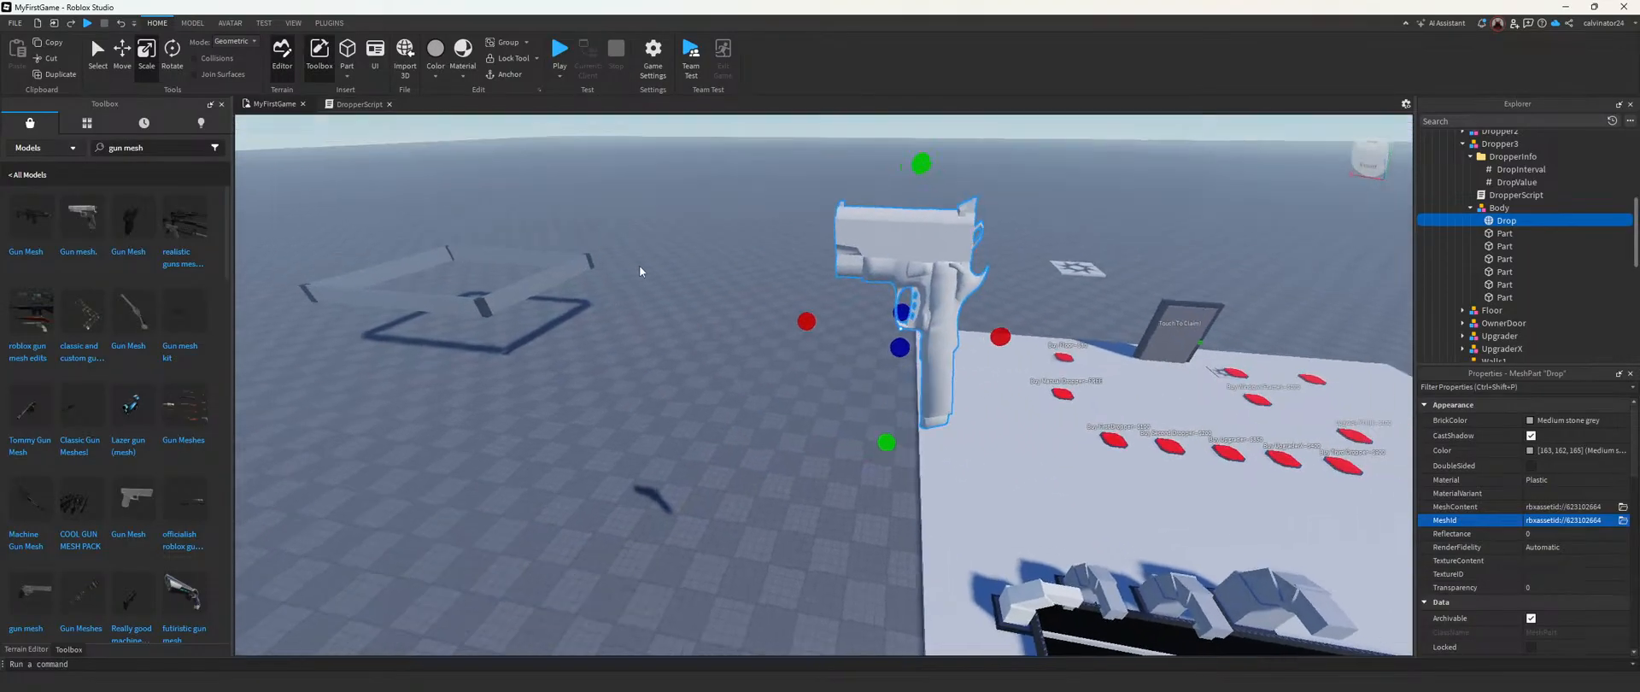
right_drag(638, 265, 638, 265)
drag(782, 444, 808, 389)
drag(792, 329, 792, 328)
right_drag(792, 328, 826, 293)
scroll(803, 299, up, 3)
scroll(825, 292, down, 3)
scroll(826, 292, up, 3)
drag(1047, 321, 888, 308)
right_drag(888, 305, 888, 305)
scroll(889, 306, down, 3)
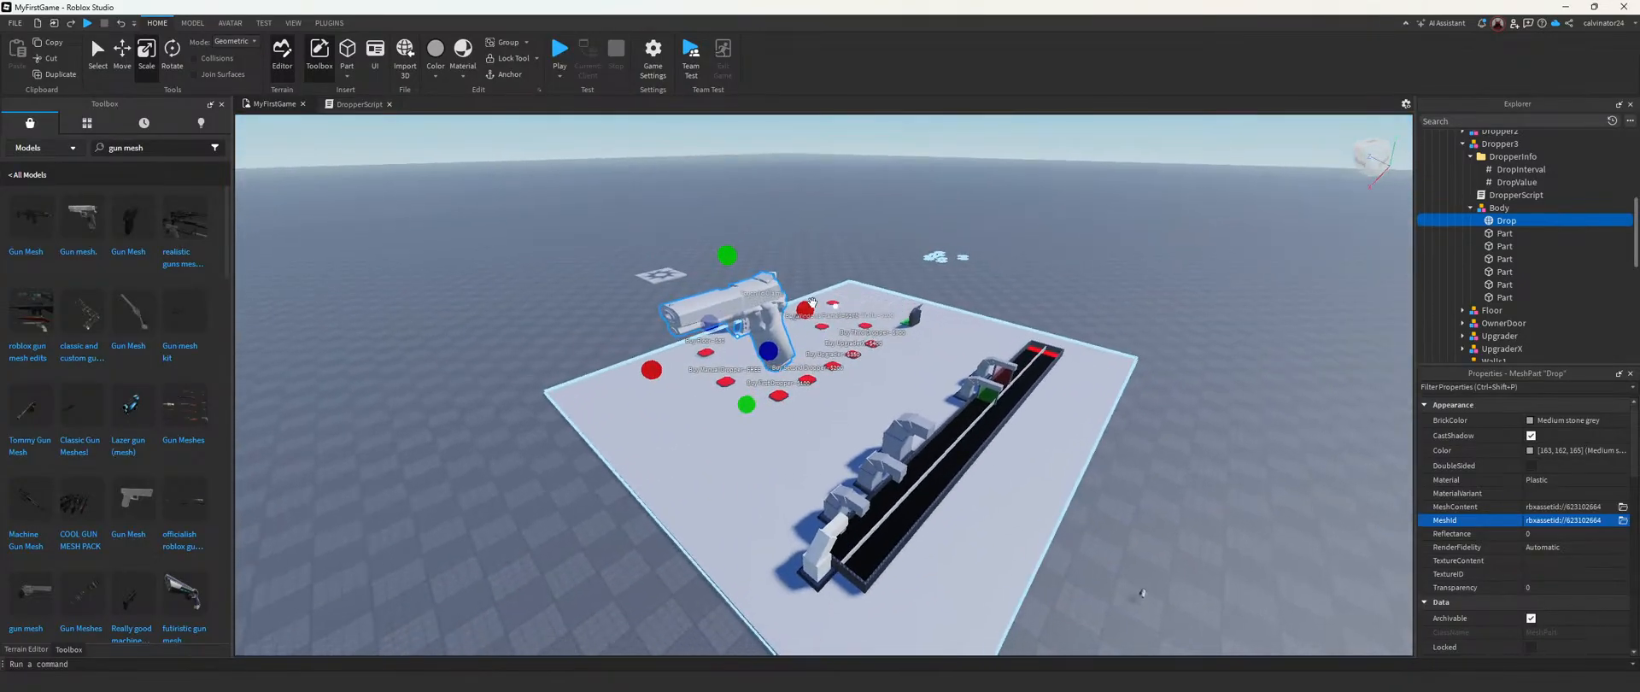
Step: Fine-tune the gun's height and length and clear the selection to check its shape
drag(741, 406, 741, 378)
drag(648, 358, 640, 361)
key(a)
right_drag(653, 352, 653, 352)
right_drag(958, 249, 982, 270)
click(910, 342)
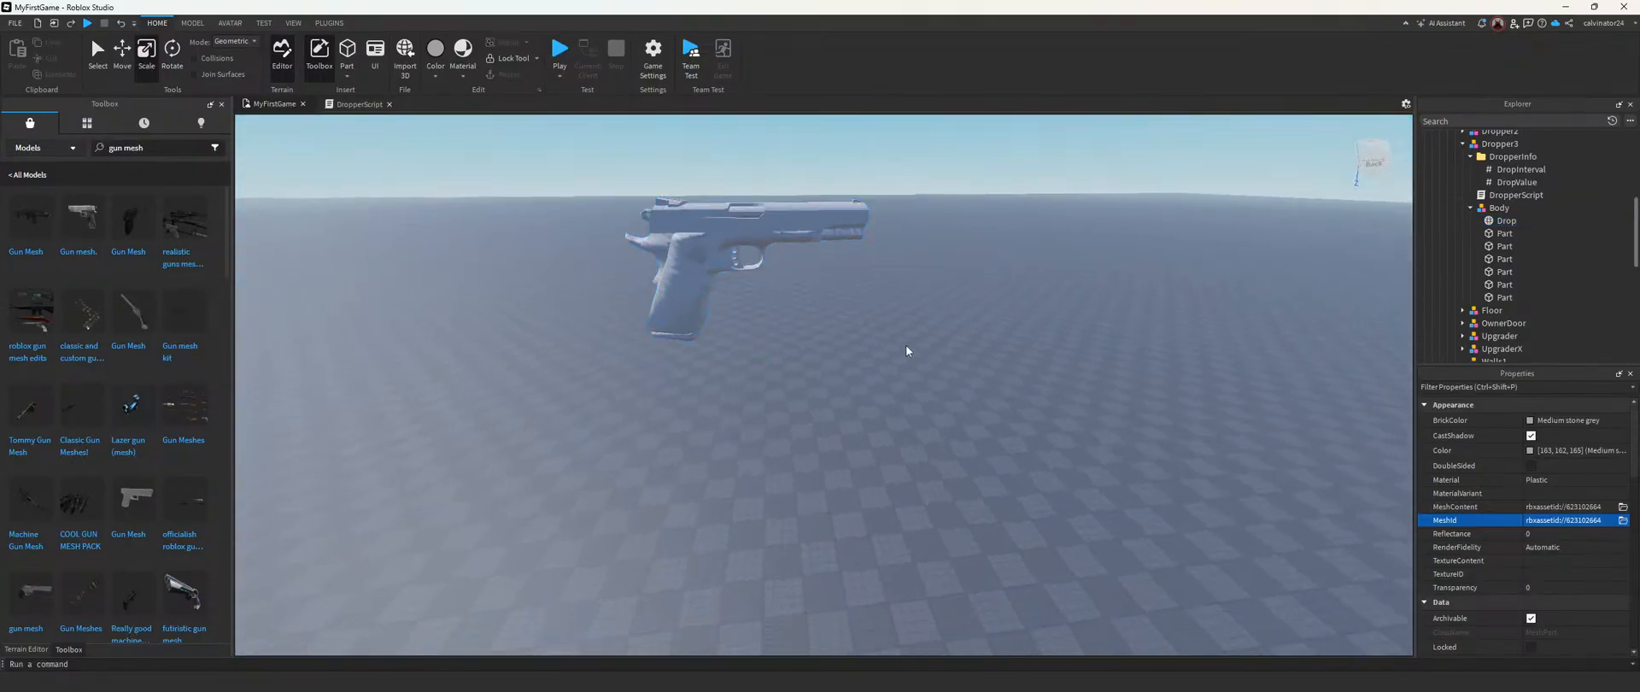
Step: Reselect Drop in Dropper3's Body model and lower the gun toward the platform's height
right_drag(910, 341, 890, 350)
scroll(890, 350, down, 5)
right_drag(1122, 223, 1121, 223)
key(w)
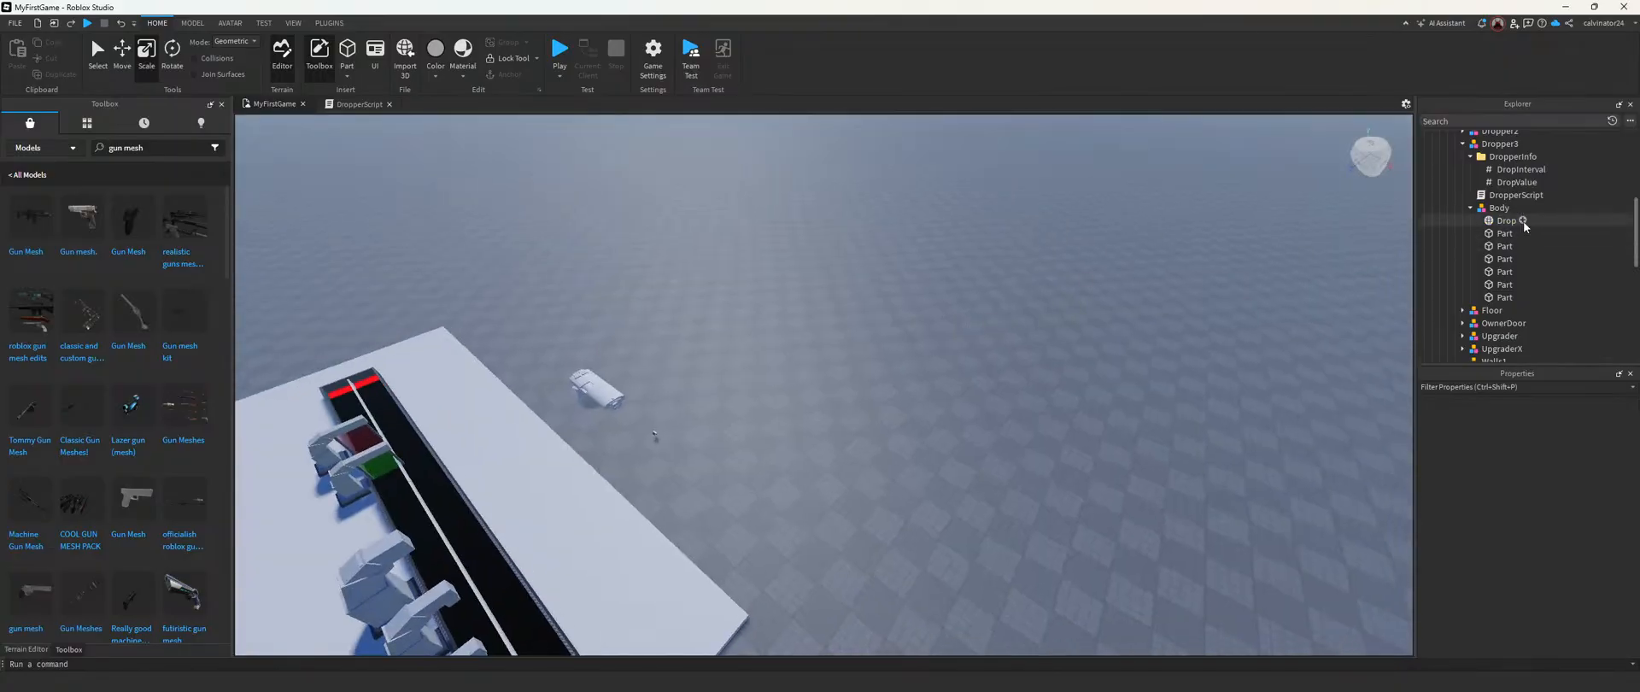
right_drag(677, 439, 677, 439)
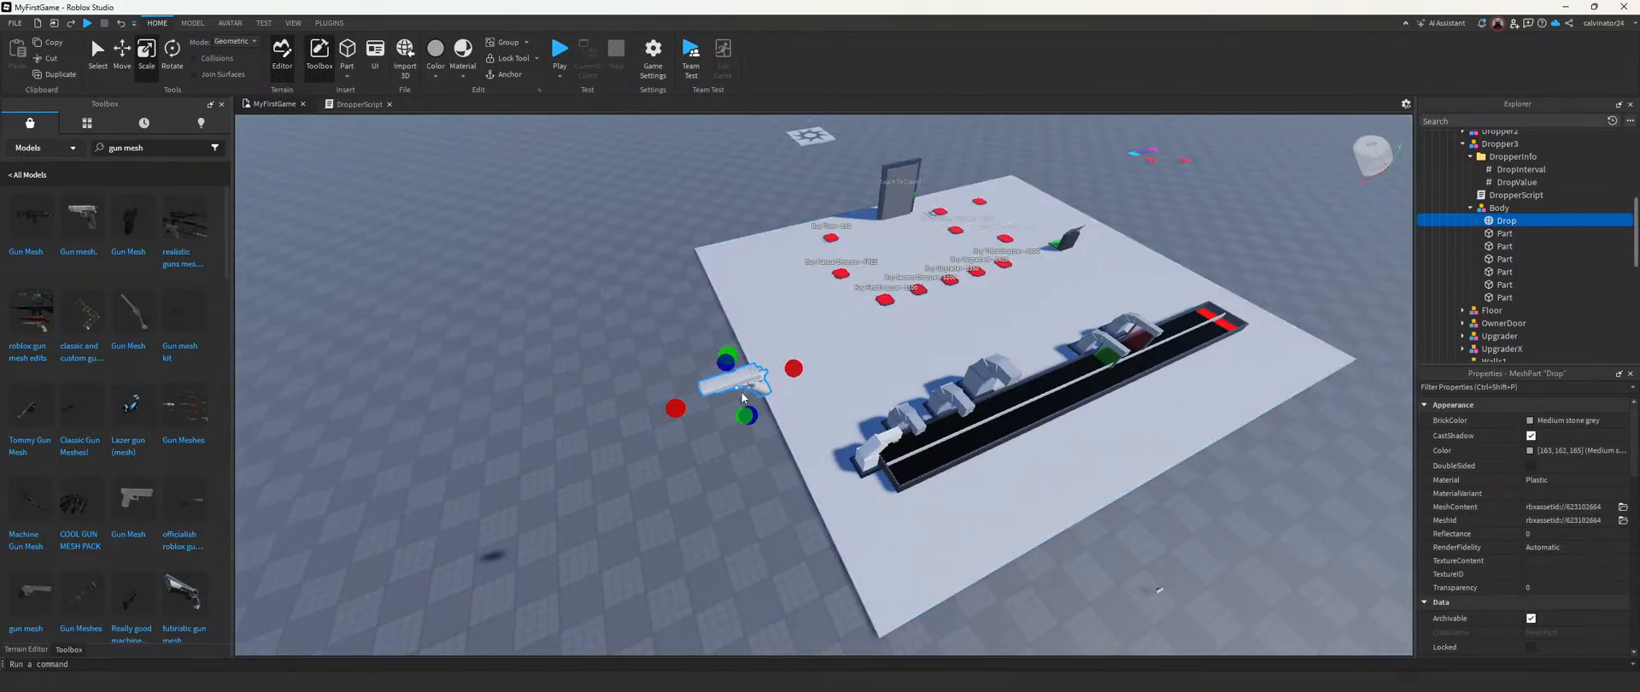
right_drag(770, 417, 771, 417)
drag(533, 352, 531, 379)
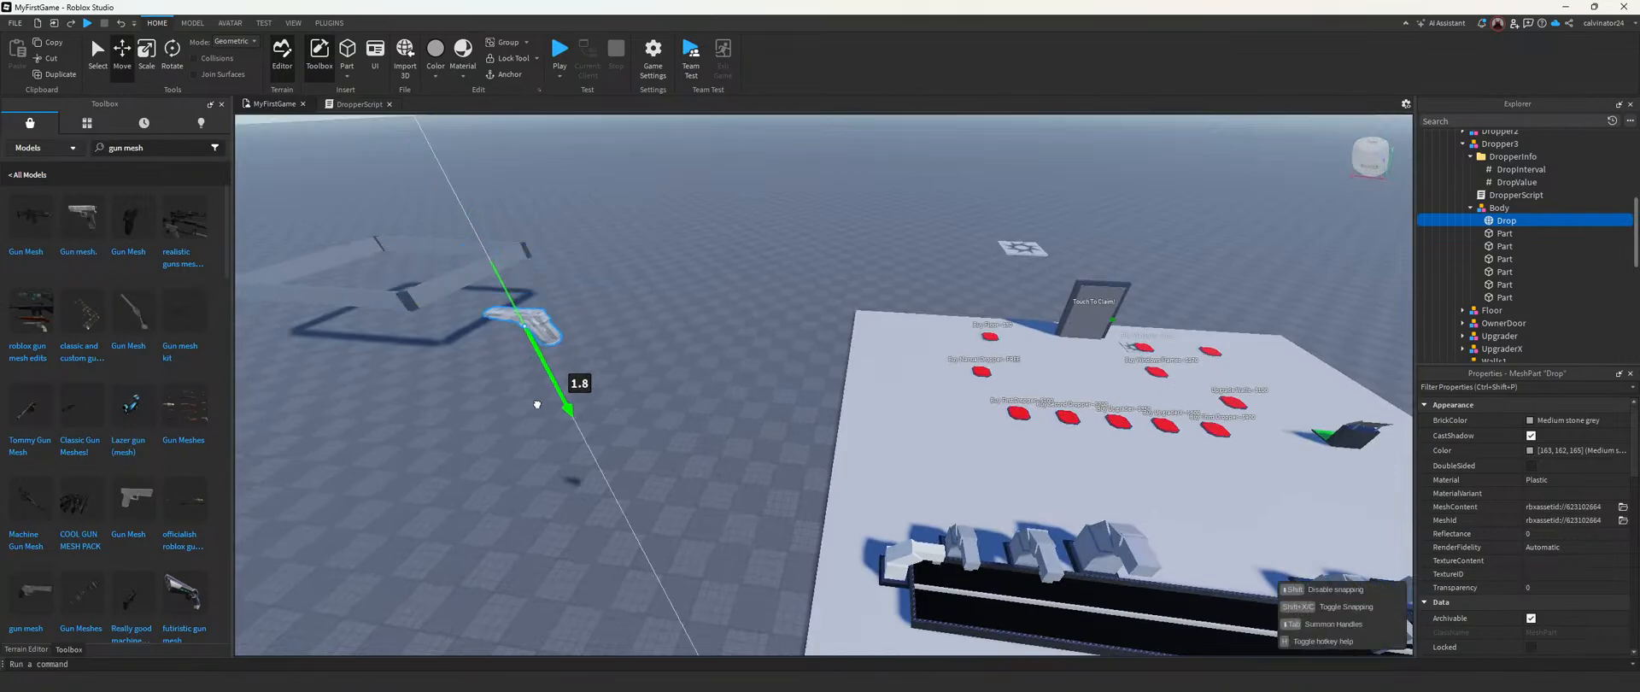
key(f)
right_drag(797, 475, 797, 475)
Step: Move the gun across the platform toward Dropper3's end of the conveyor and lower it
right_drag(1162, 383, 1167, 384)
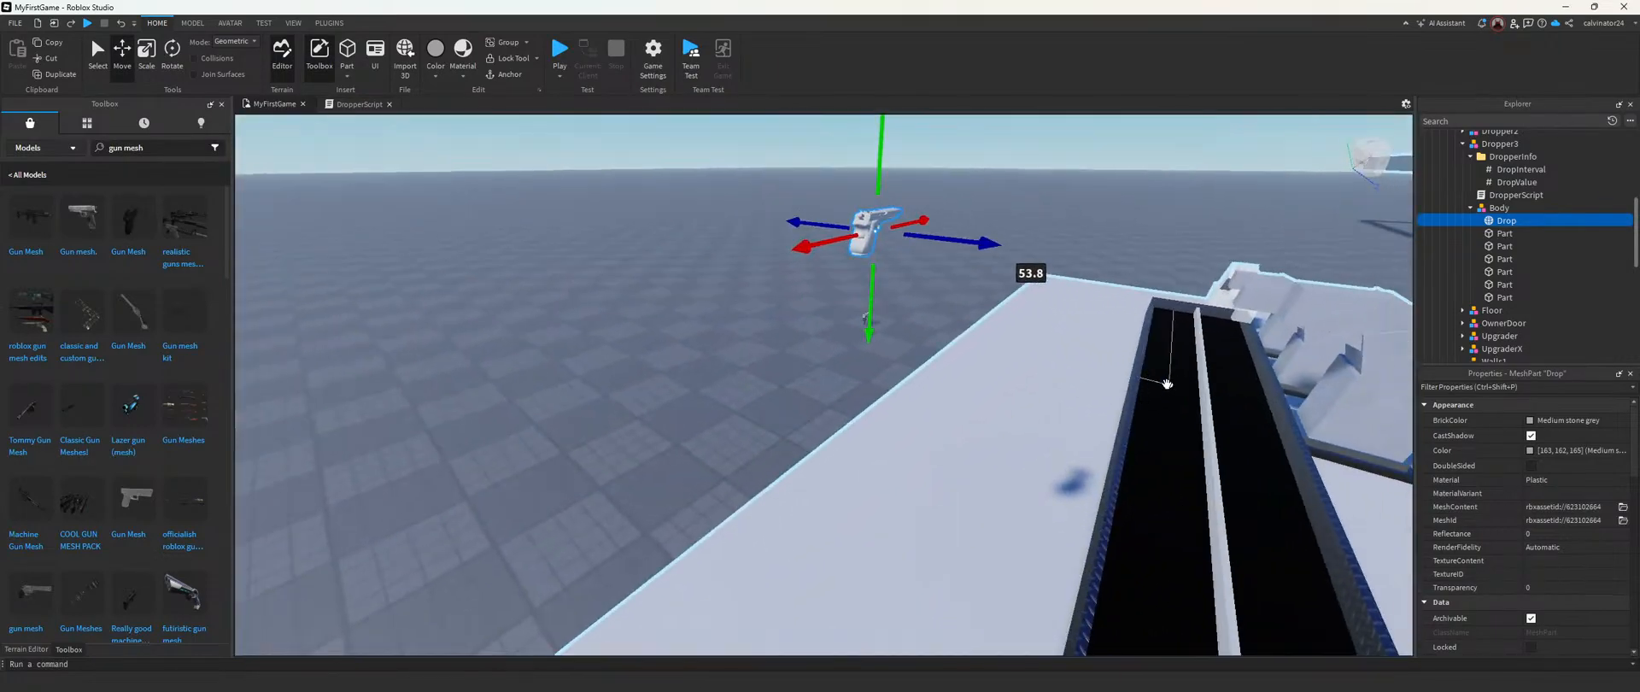
drag(871, 305, 863, 445)
drag(909, 333, 1270, 287)
right_drag(1270, 287, 1265, 286)
right_drag(932, 258, 724, 234)
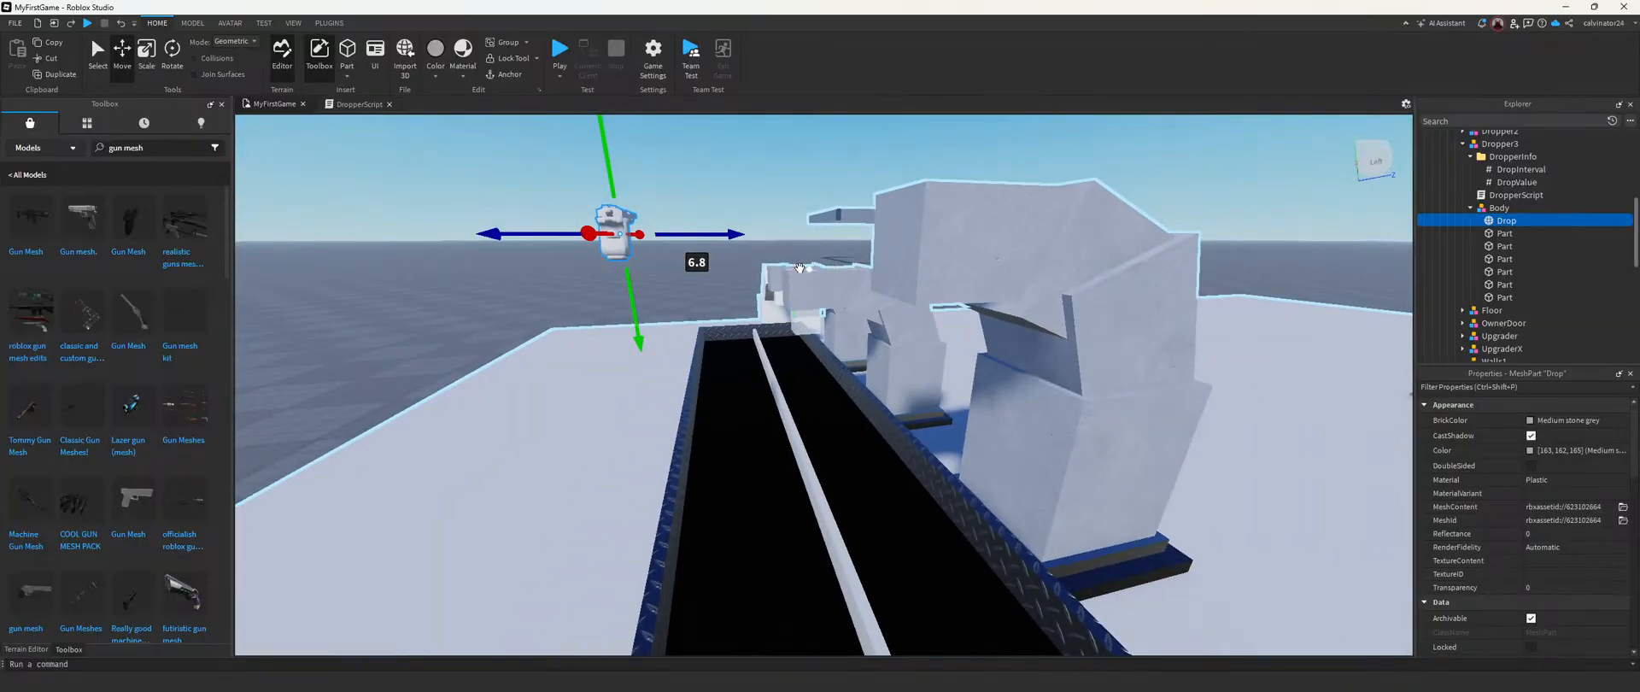
drag(936, 255, 1040, 247)
right_drag(1040, 248, 1041, 248)
Step: Move the gun in beneath Dropper3's upper block and center it on the dropper
drag(674, 247, 735, 250)
drag(735, 191, 743, 282)
key(a)
right_drag(743, 282, 744, 282)
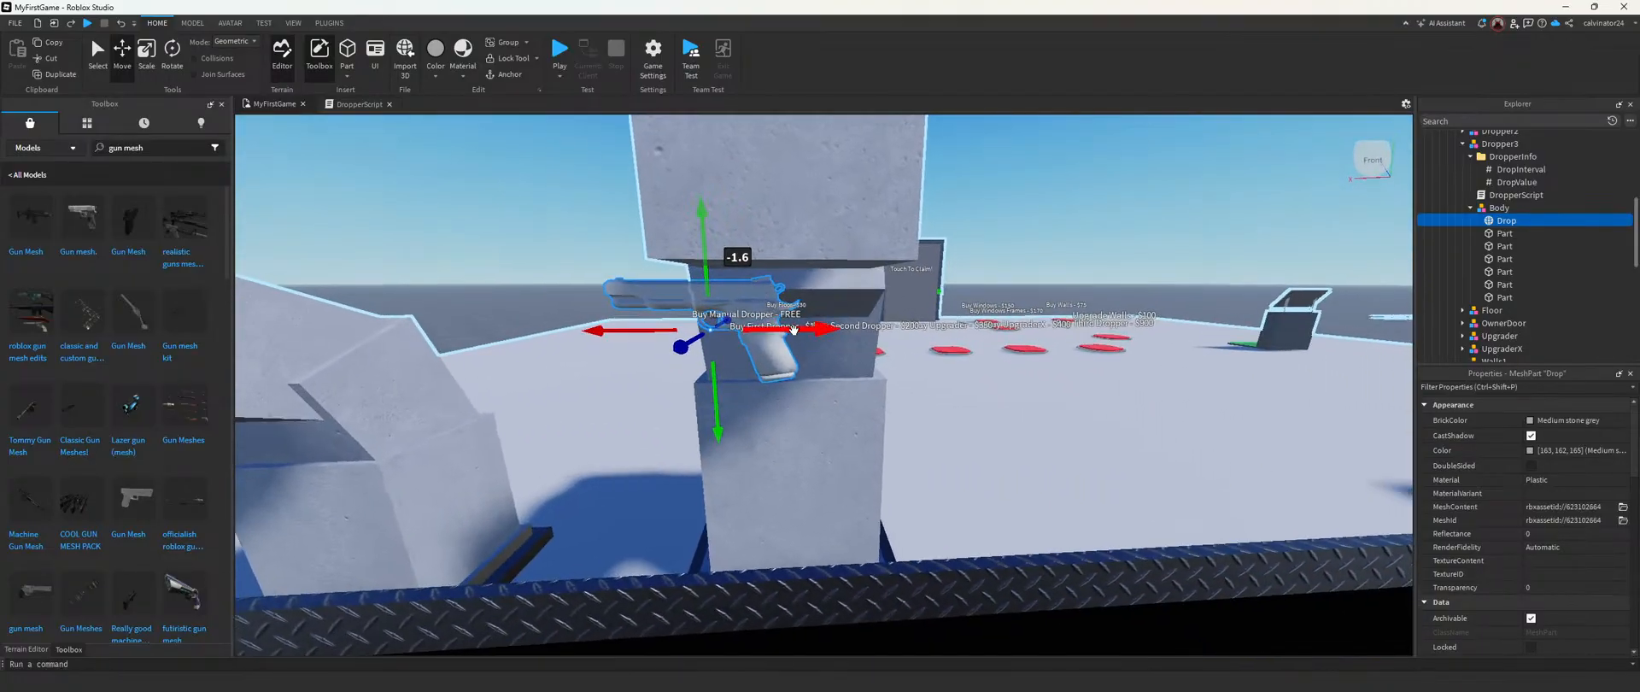
drag(794, 330, 842, 329)
key(d)
right_drag(841, 329, 854, 328)
Step: Adjust the gun's position and scale it slightly to fit Dropper3's opening
key(w)
key(e)
drag(833, 275, 850, 276)
mouse_move(850, 276)
right_down()
mouse_move(826, 228)
mouse_move(829, 278)
right_up()
key(ctrl+3)
drag(830, 277, 814, 276)
key(d)
right_drag(805, 232, 798, 234)
Step: Nudge the gun up to its final position under Dropper3's upper block
key(ctrl+2)
drag(740, 328, 740, 321)
drag(800, 259, 836, 254)
right_drag(832, 254, 831, 255)
key(d)
key(s)
Step: Start a playtest from the current view near the claim door and claim the Really Red Tycoon
click(859, 208)
mouse_move(860, 208)
right_down()
mouse_move(814, 211)
mouse_move(864, 231)
right_up()
key(w)
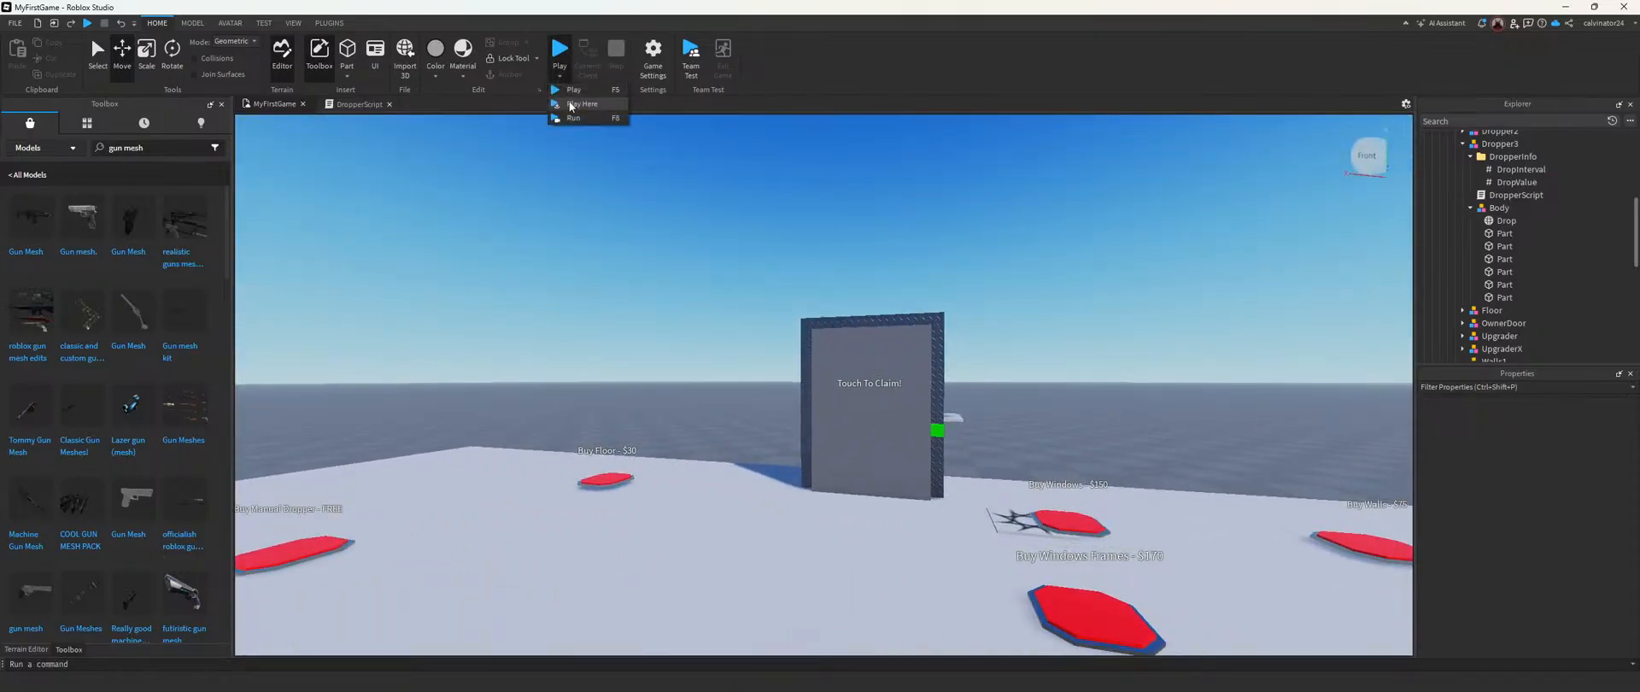
click(581, 103)
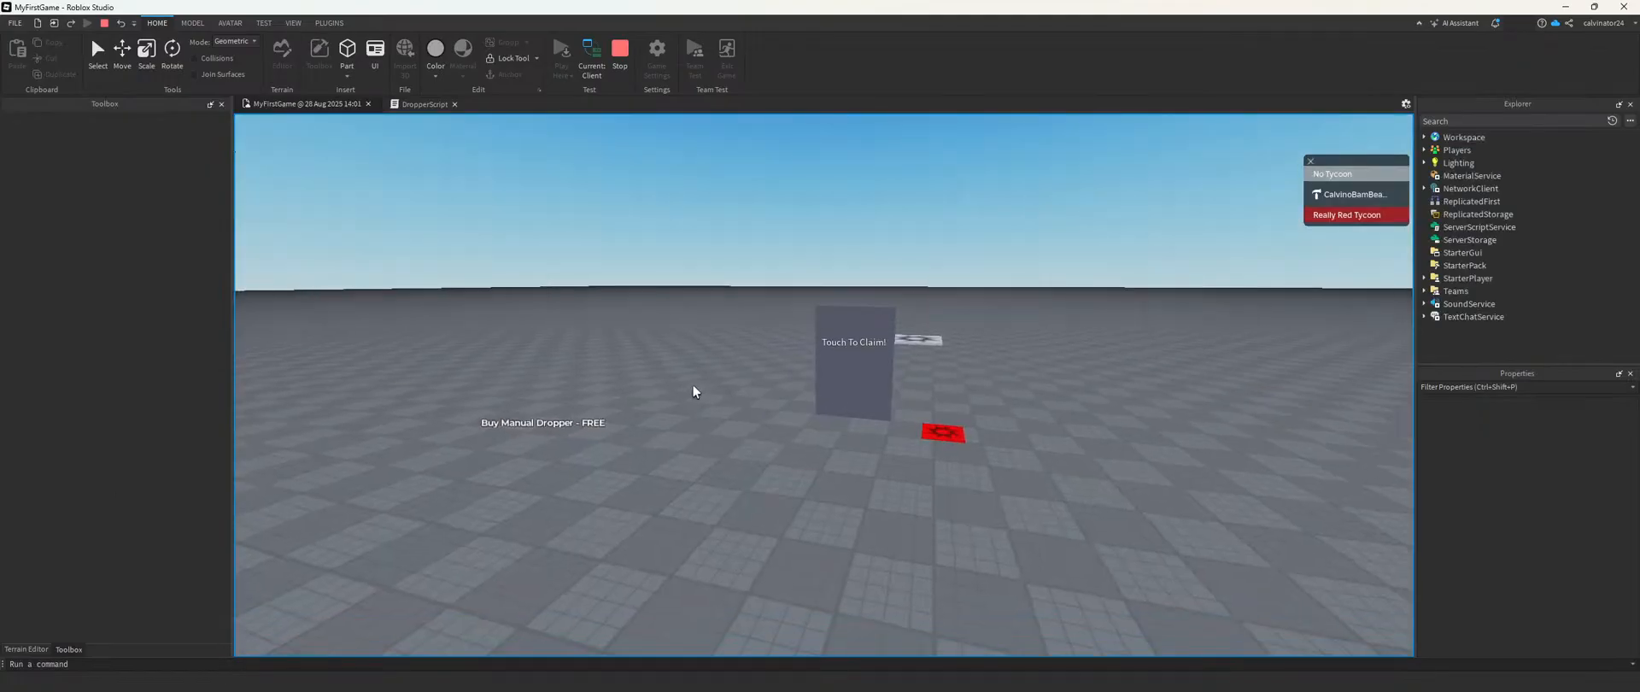
key(w)
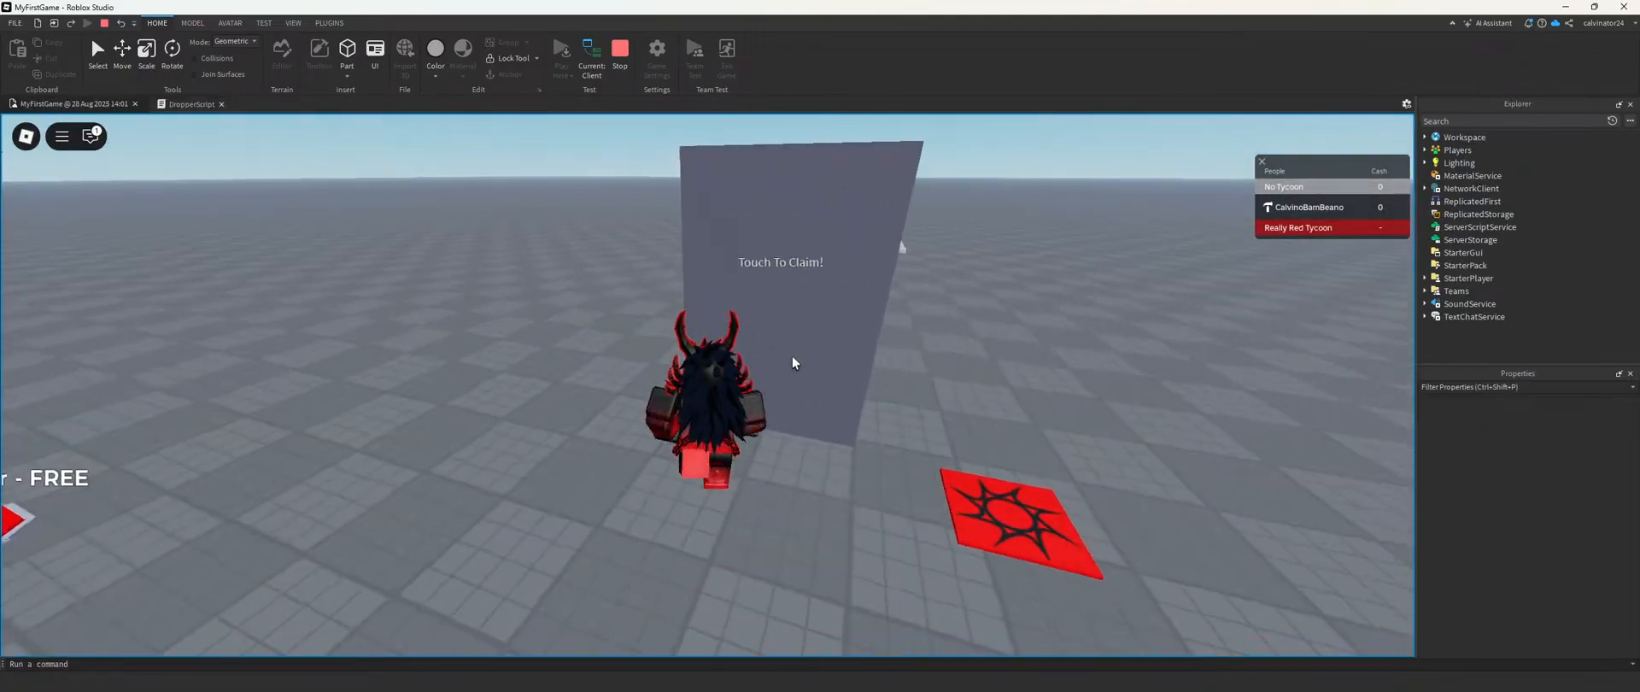
right_drag(792, 356, 788, 355)
Step: Buy the free manual dropper and trigger it to release blocks onto the conveyor
key(w)
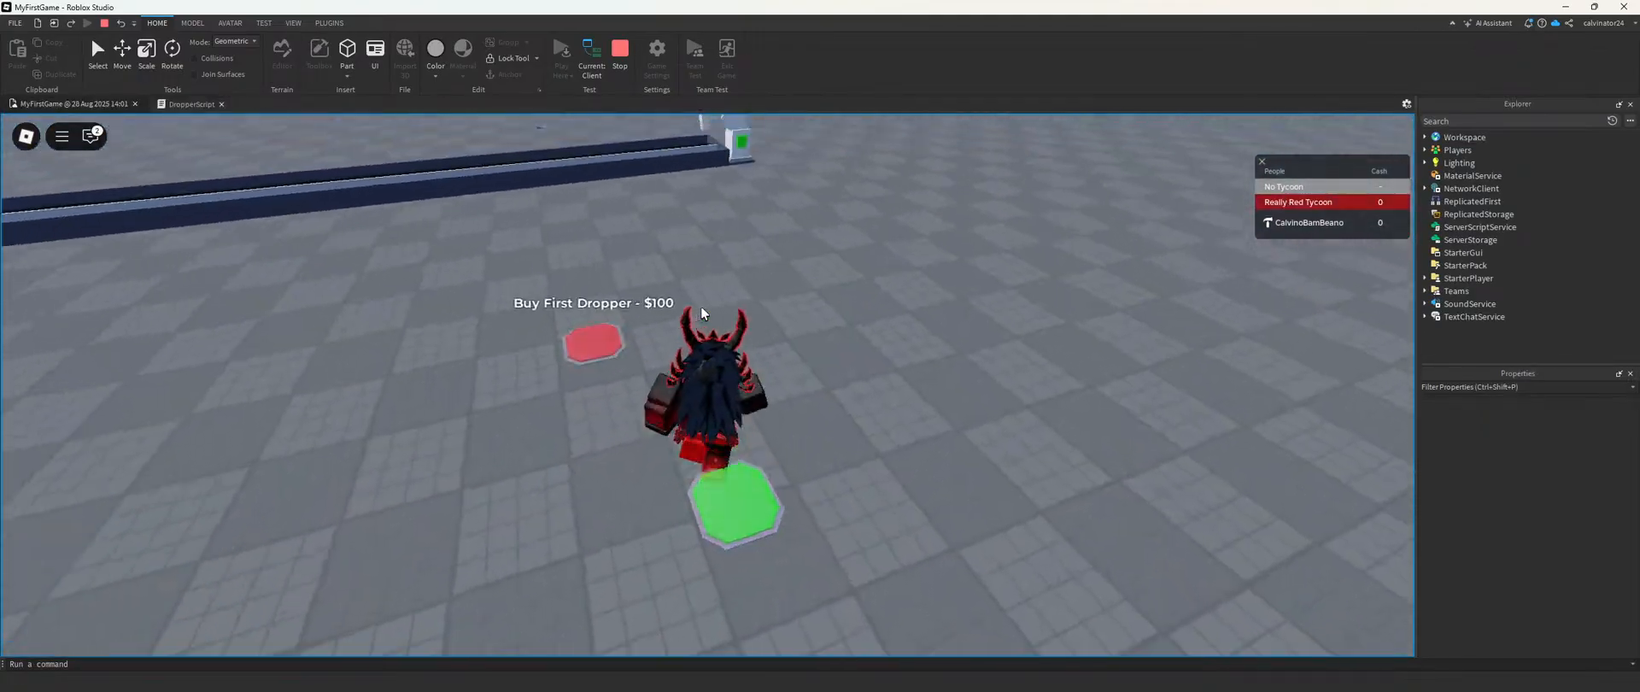
key(w)
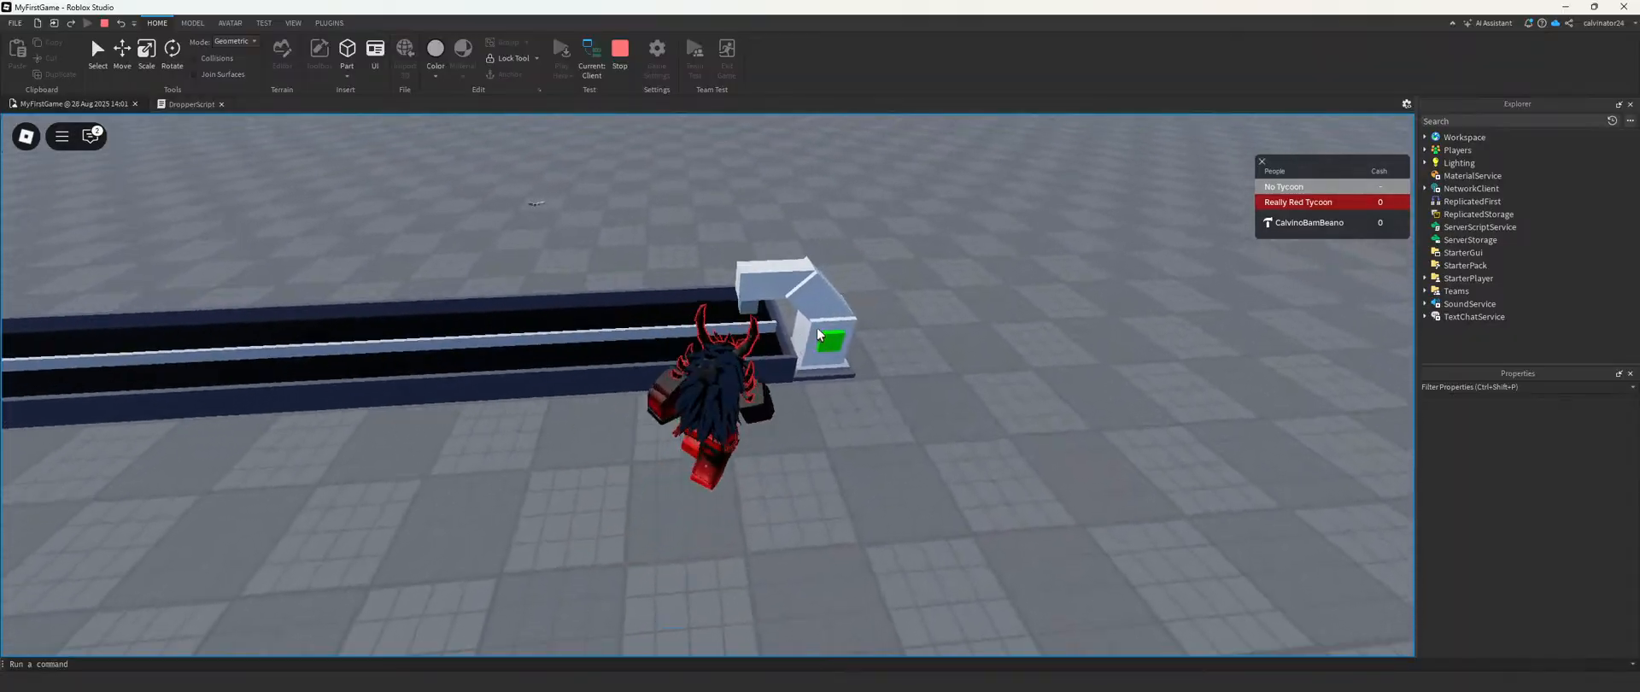
click(841, 365)
key(w)
right_drag(841, 364, 839, 362)
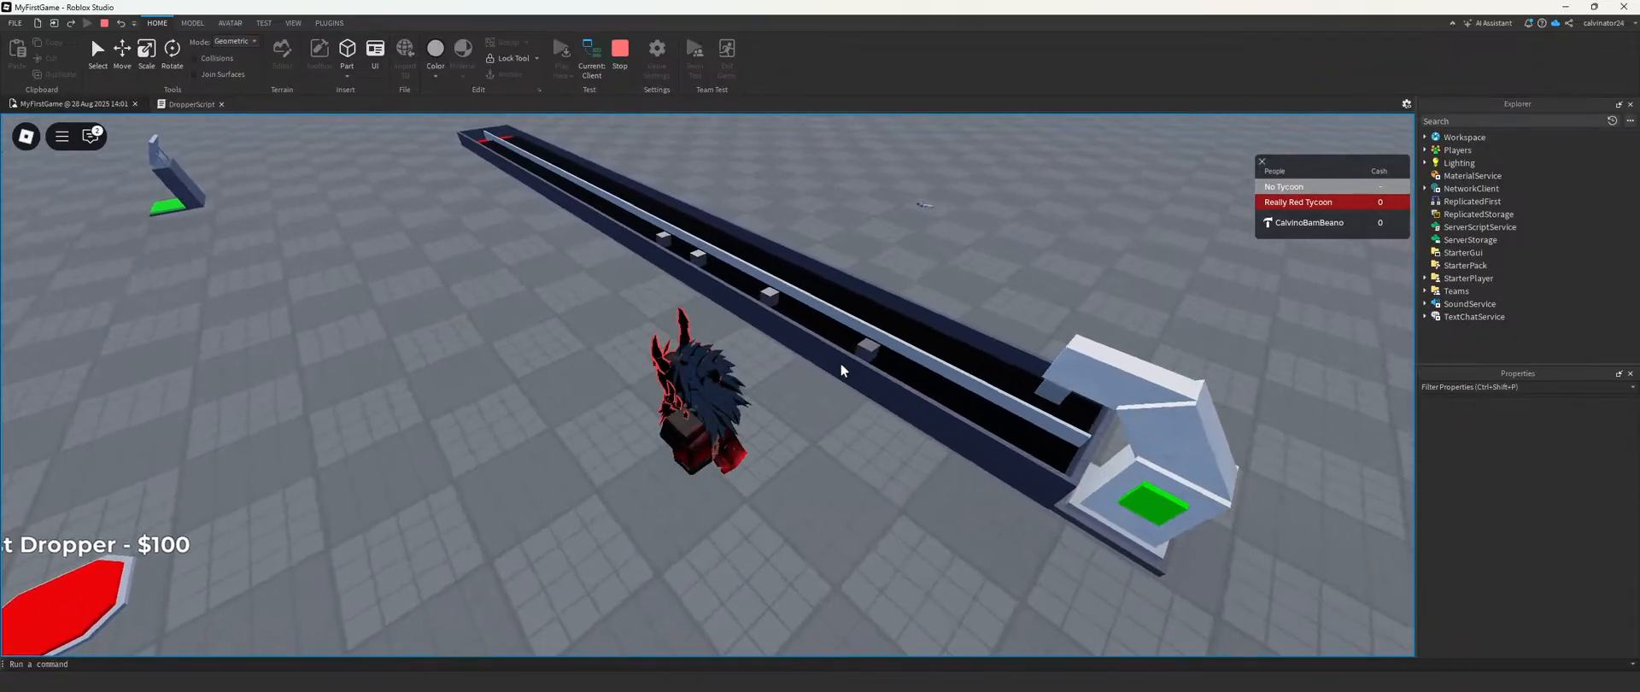
Step: Walk to the cash collector pad, collect the tycoon's money and return to the conveyor
key(w)
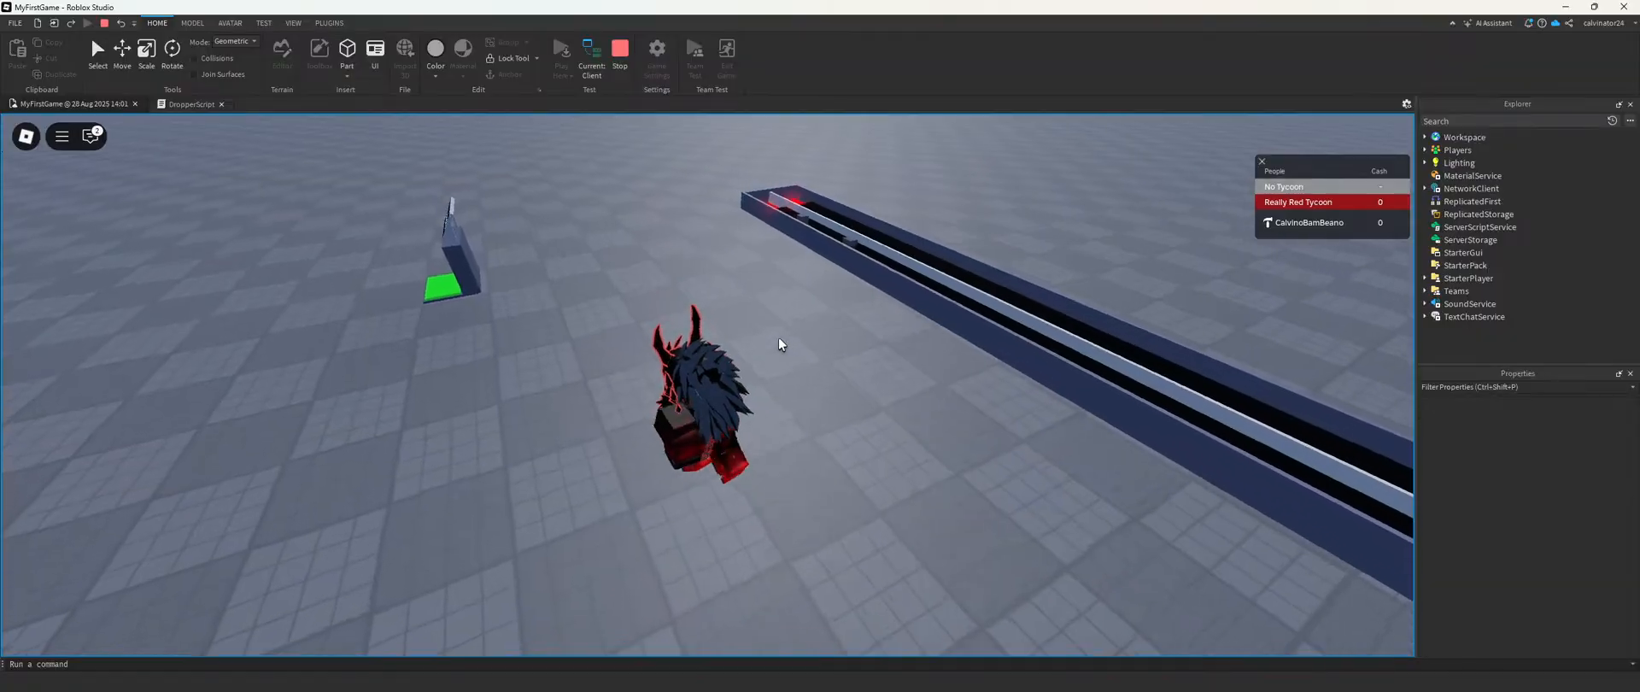
key(w)
right_drag(752, 316, 698, 305)
key(w)
key(space)
key(w)
key(a)
key(w)
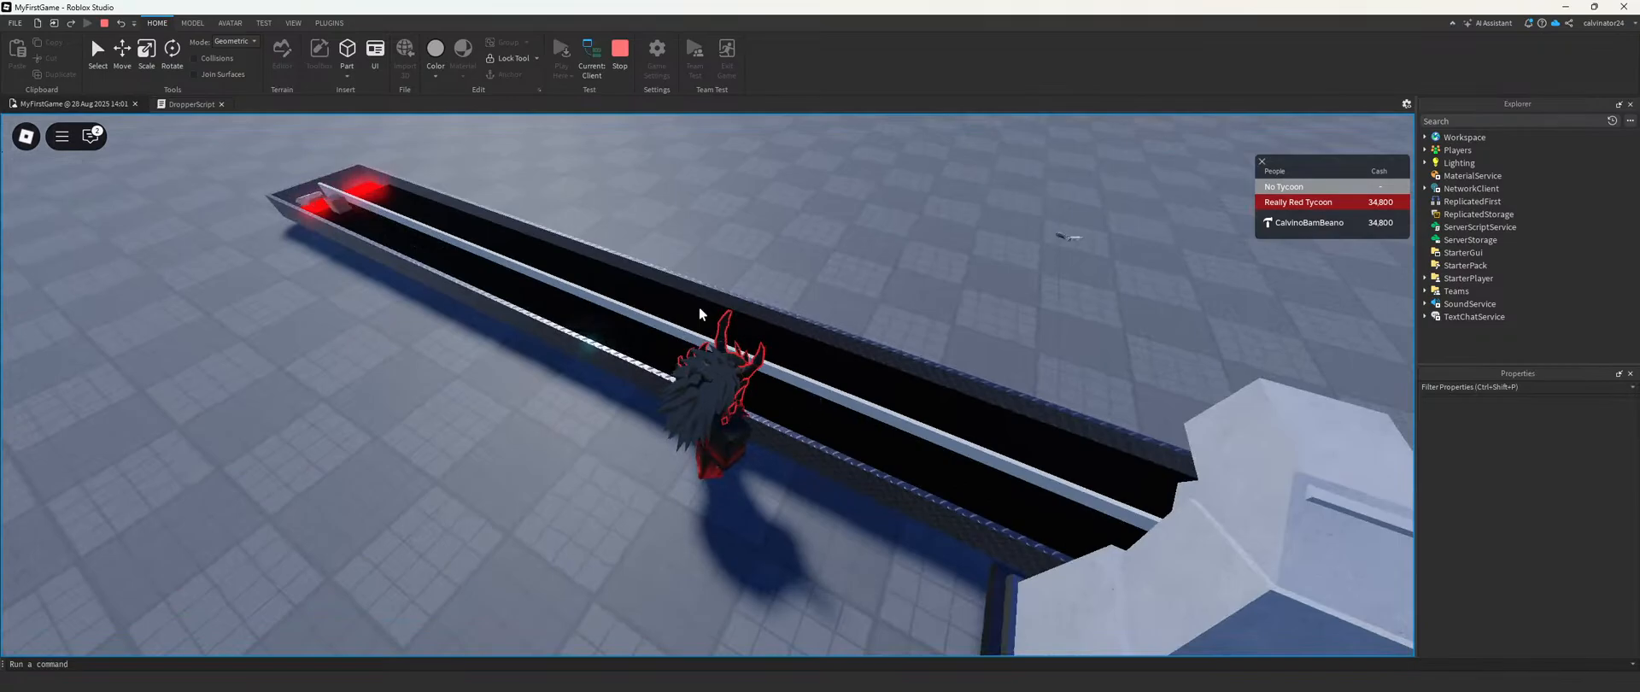
Step: Examine the blocks and droppers along the conveyor, and stop the playtest
right_drag(698, 306, 699, 306)
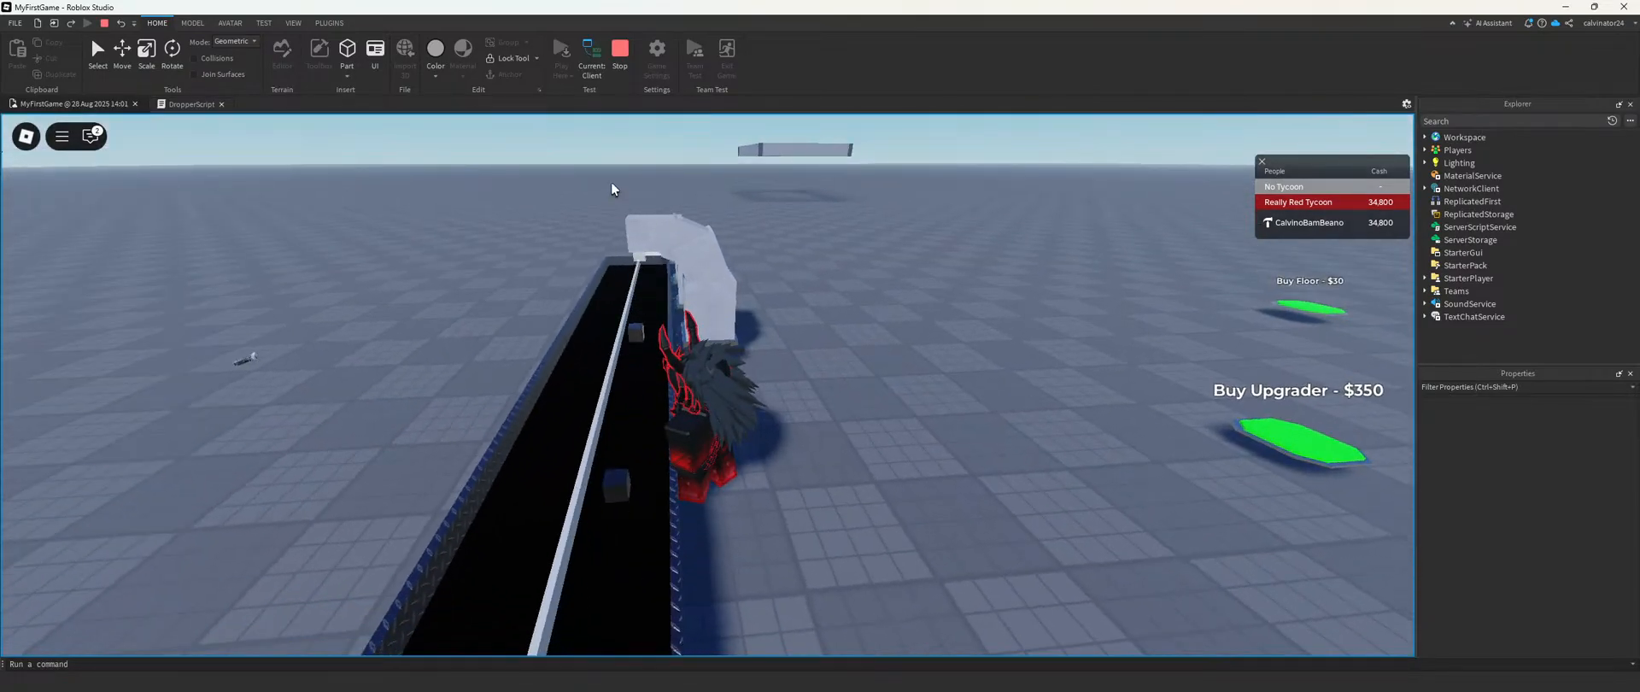
right_drag(655, 174, 654, 175)
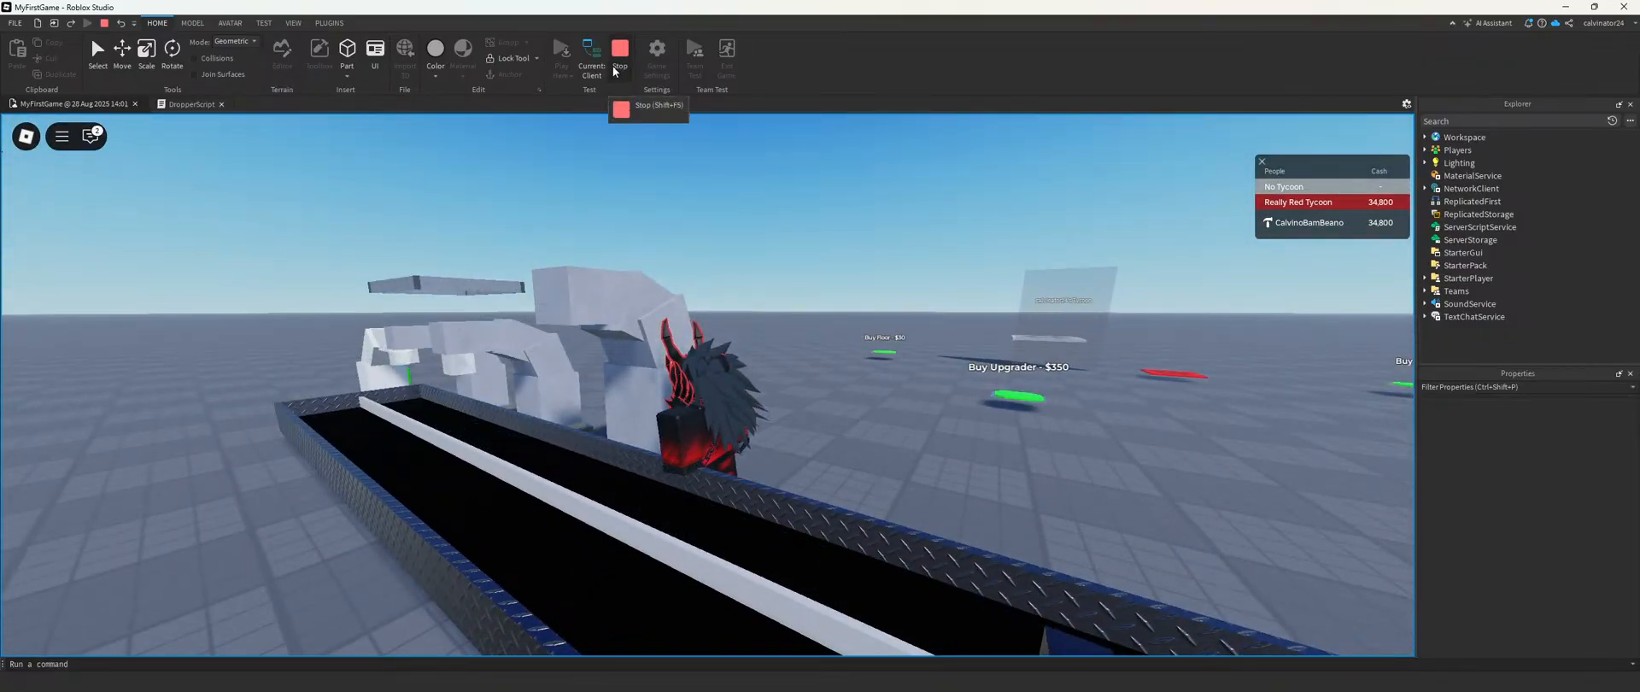
click(619, 53)
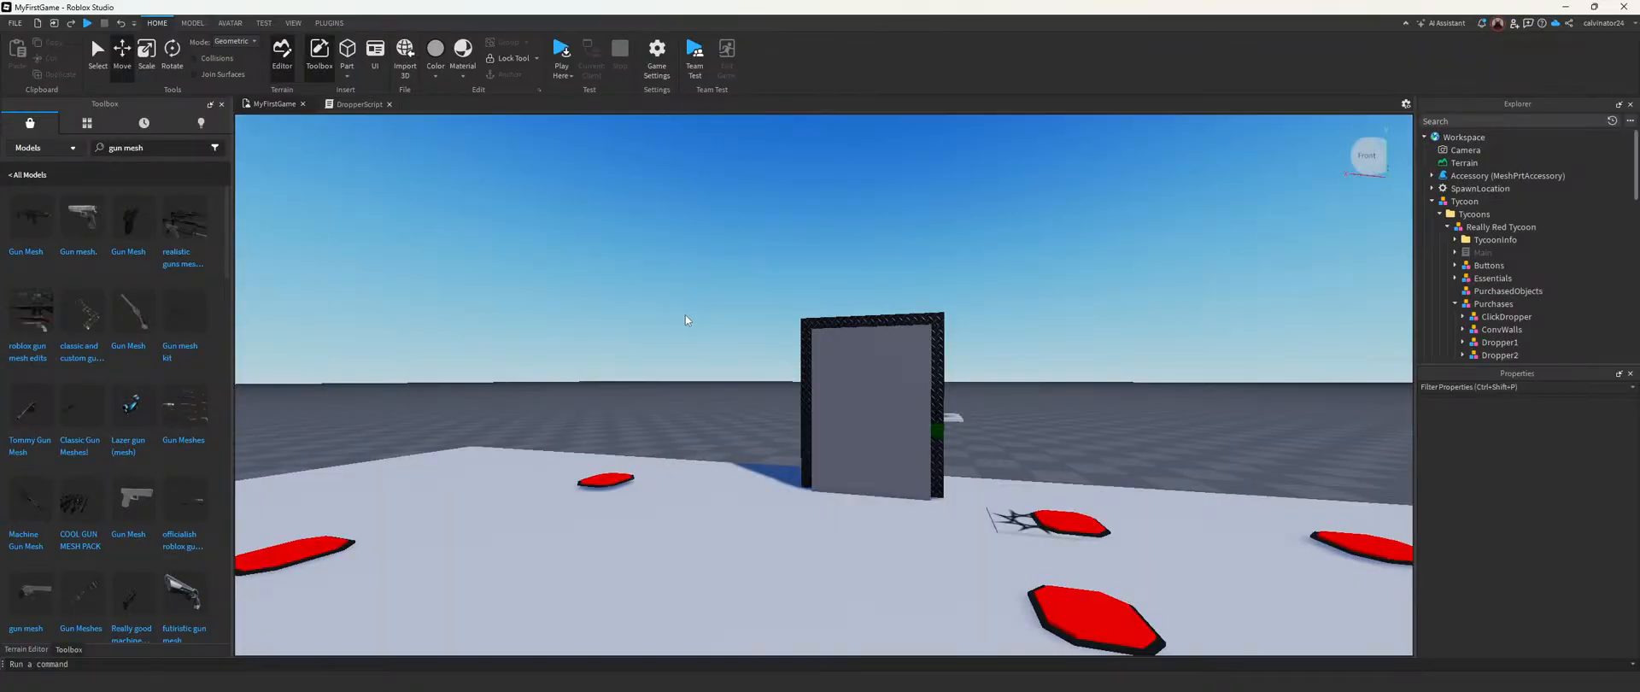
Step: Undo the gun mesh edits step by step until Dropper3's original Drop part is restored
right_drag(689, 338, 689, 339)
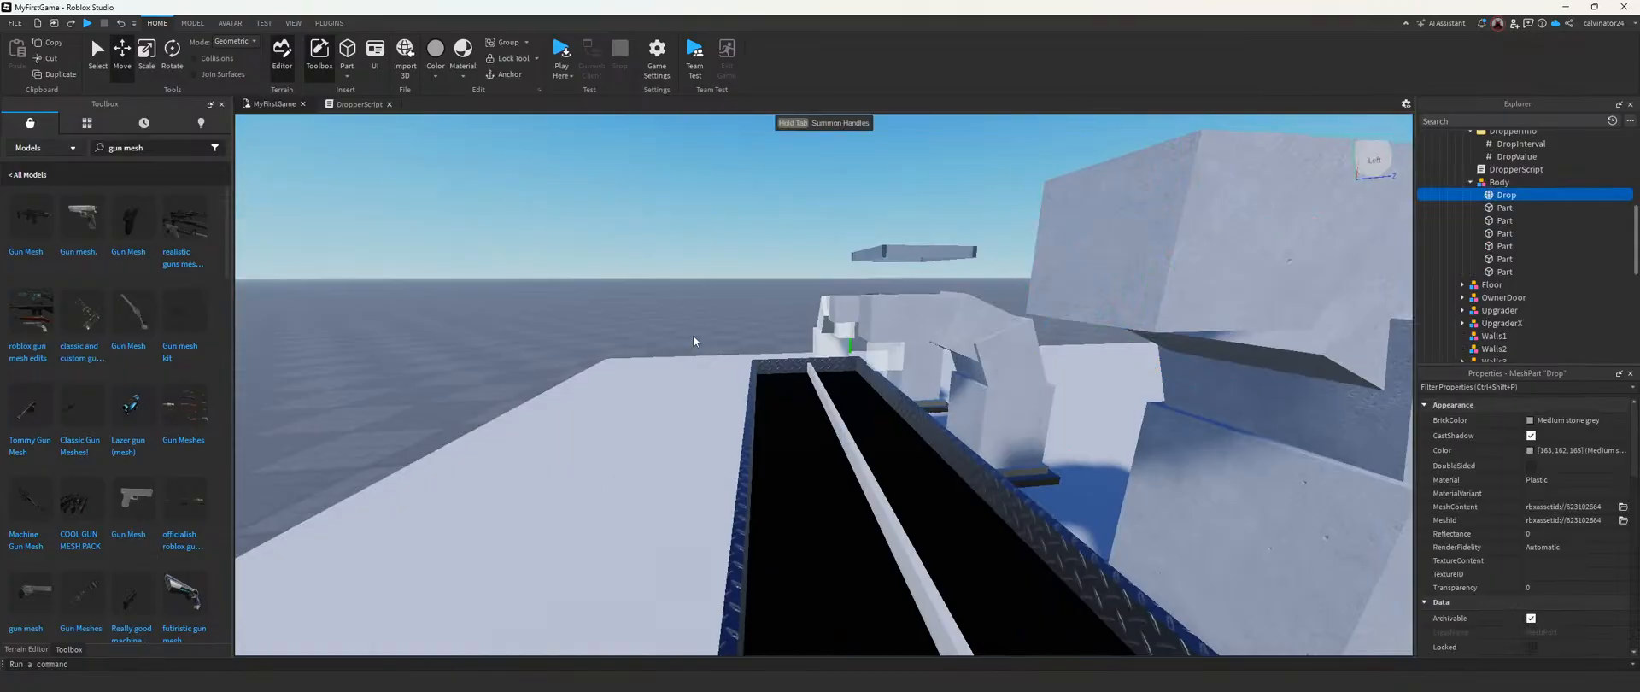
key(ctrl+z)
key(ctrl+z)
key(ctrl+z)
key(ctrl+z)
key(ctrl+z)
key(ctrl+z)
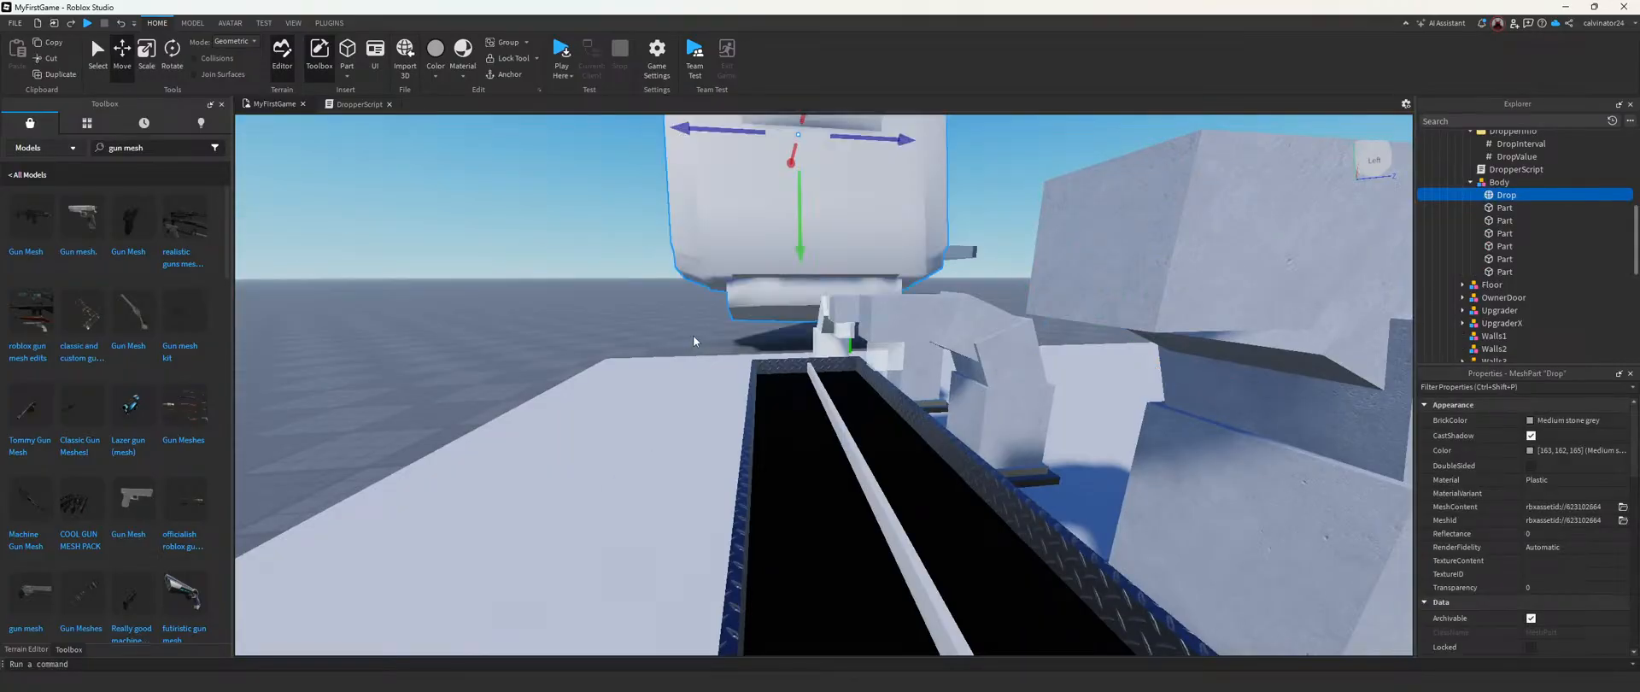
key(ctrl+z)
key(ctrl+z)
key(ctrl+z)
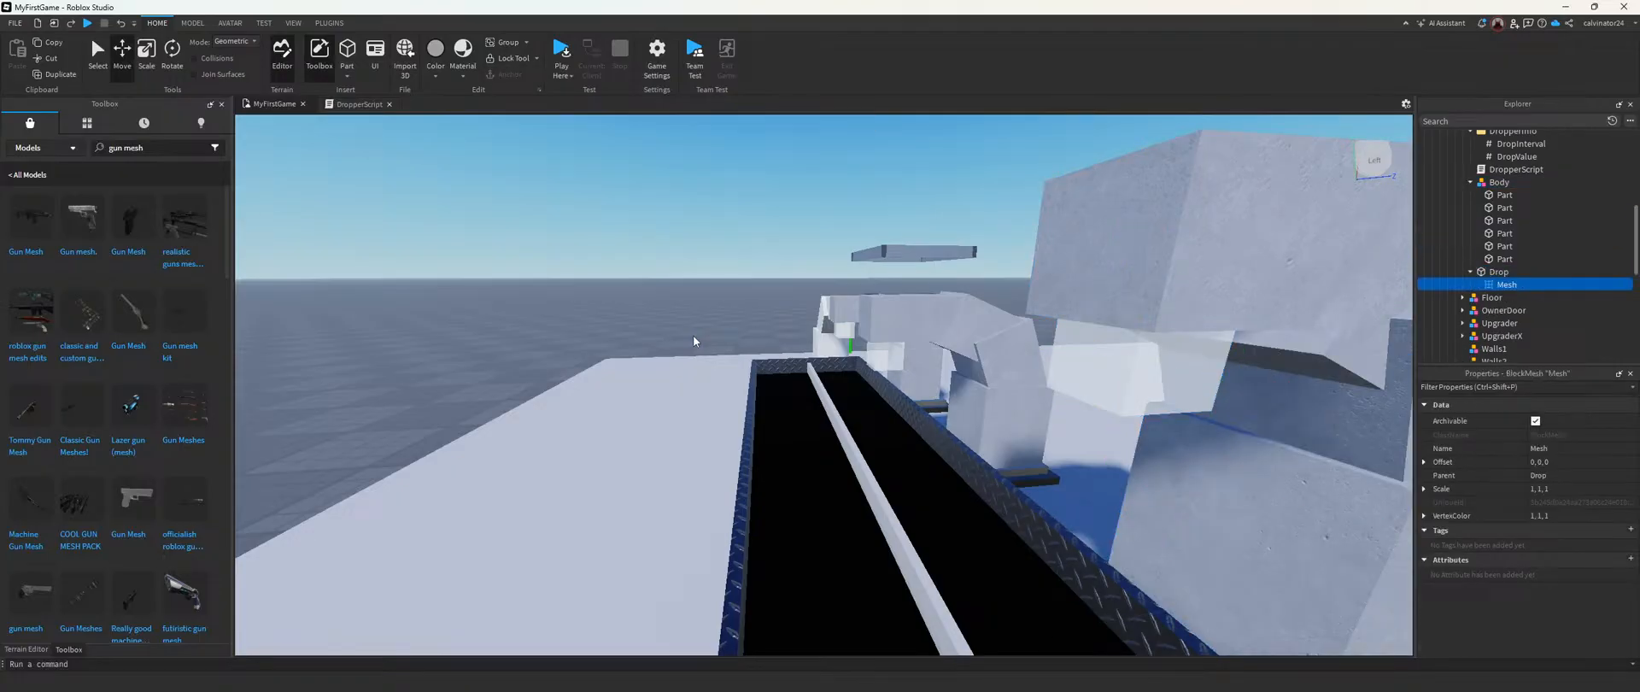
key(ctrl+z)
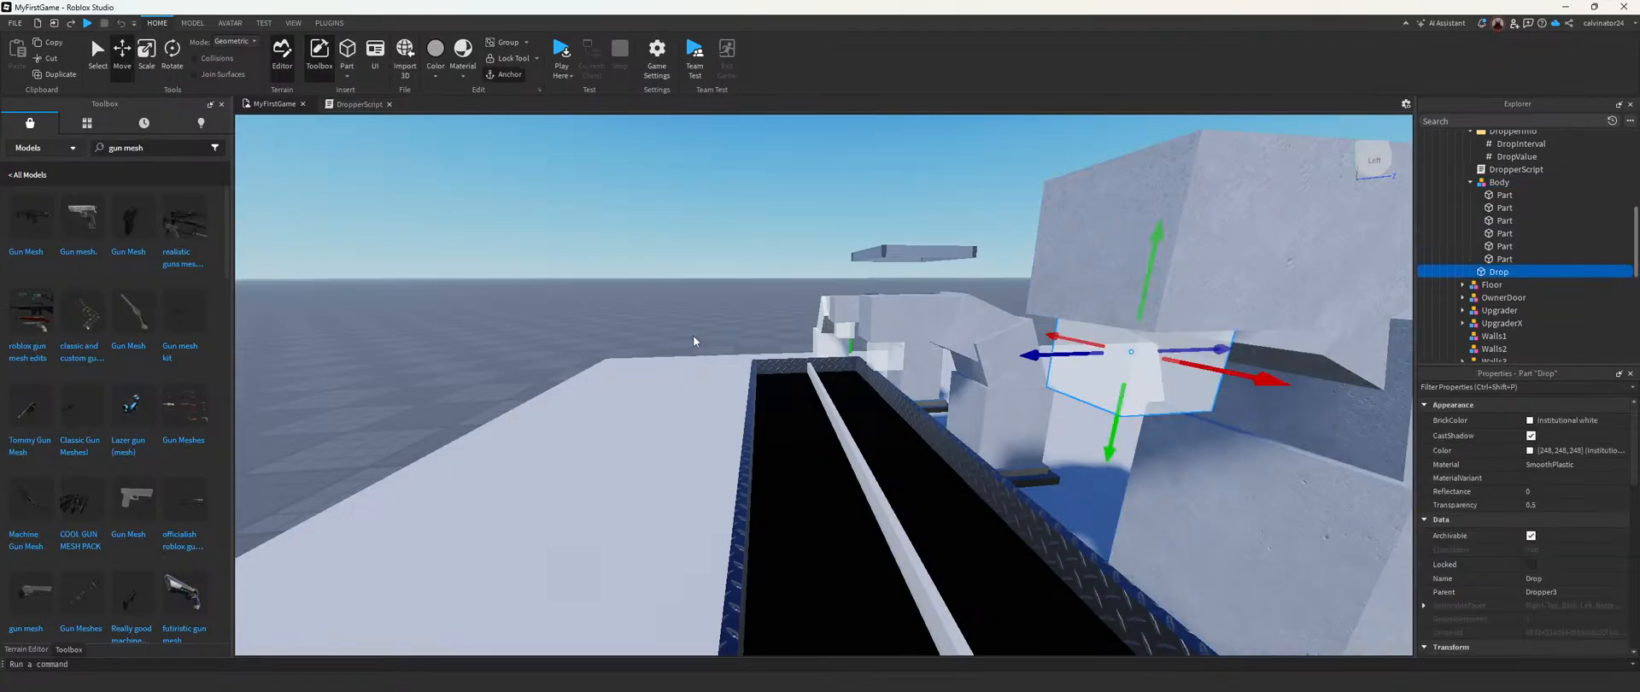
Step: Review Dropper3's DropperScript, close it, and examine the DropValue and DropInterval settings
click(673, 288)
right_drag(675, 290, 731, 345)
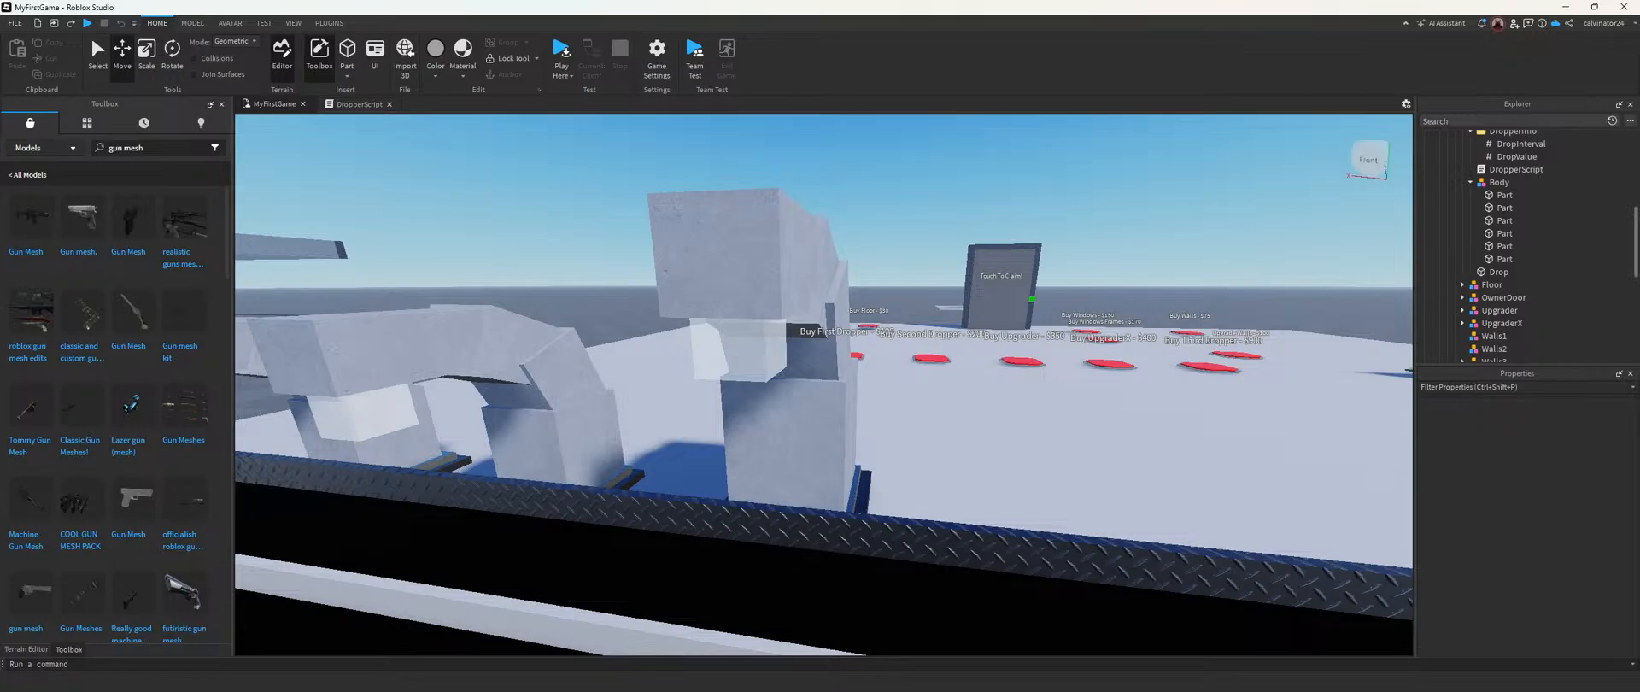
scroll(1505, 346, up, 4)
click(1499, 271)
click(1511, 311)
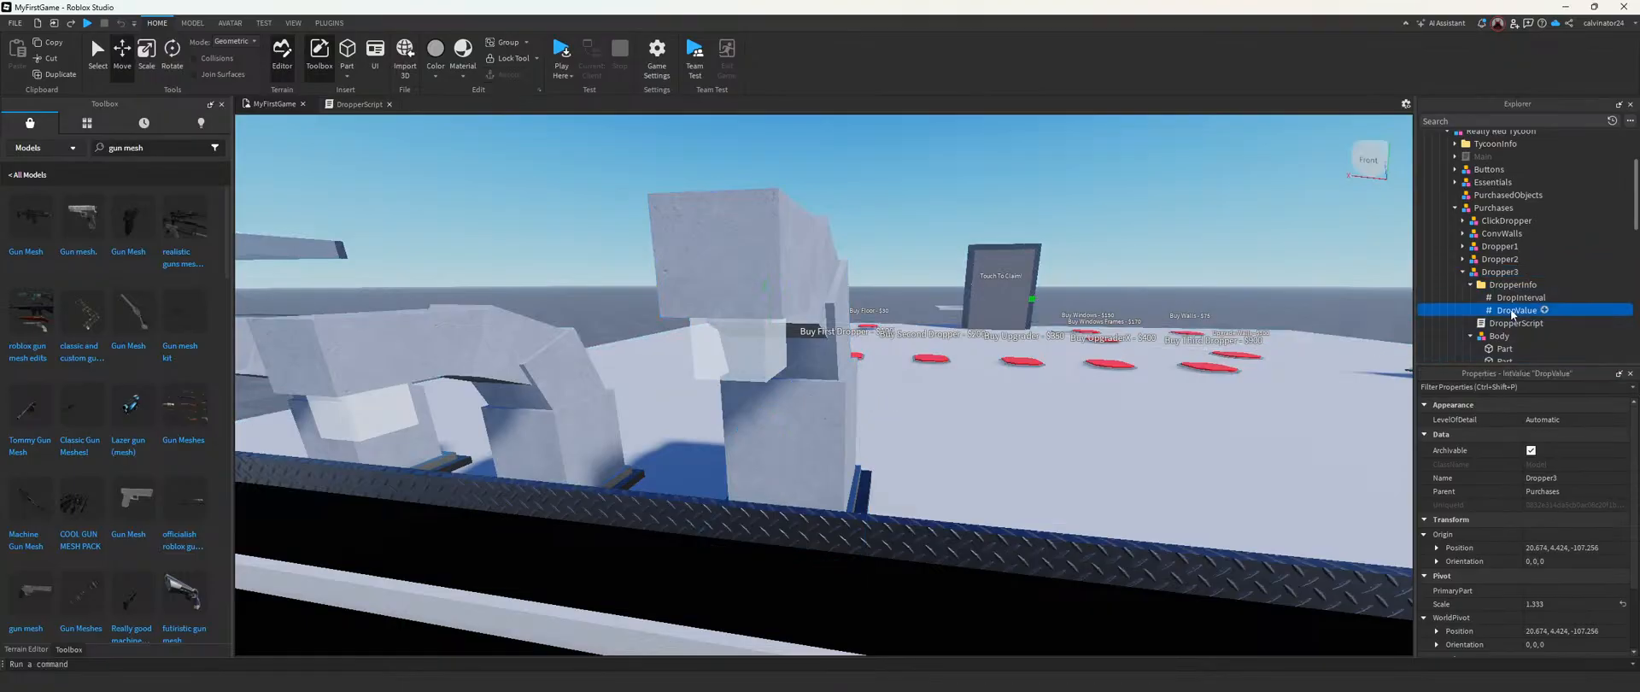
click(1512, 325)
double_click(1510, 325)
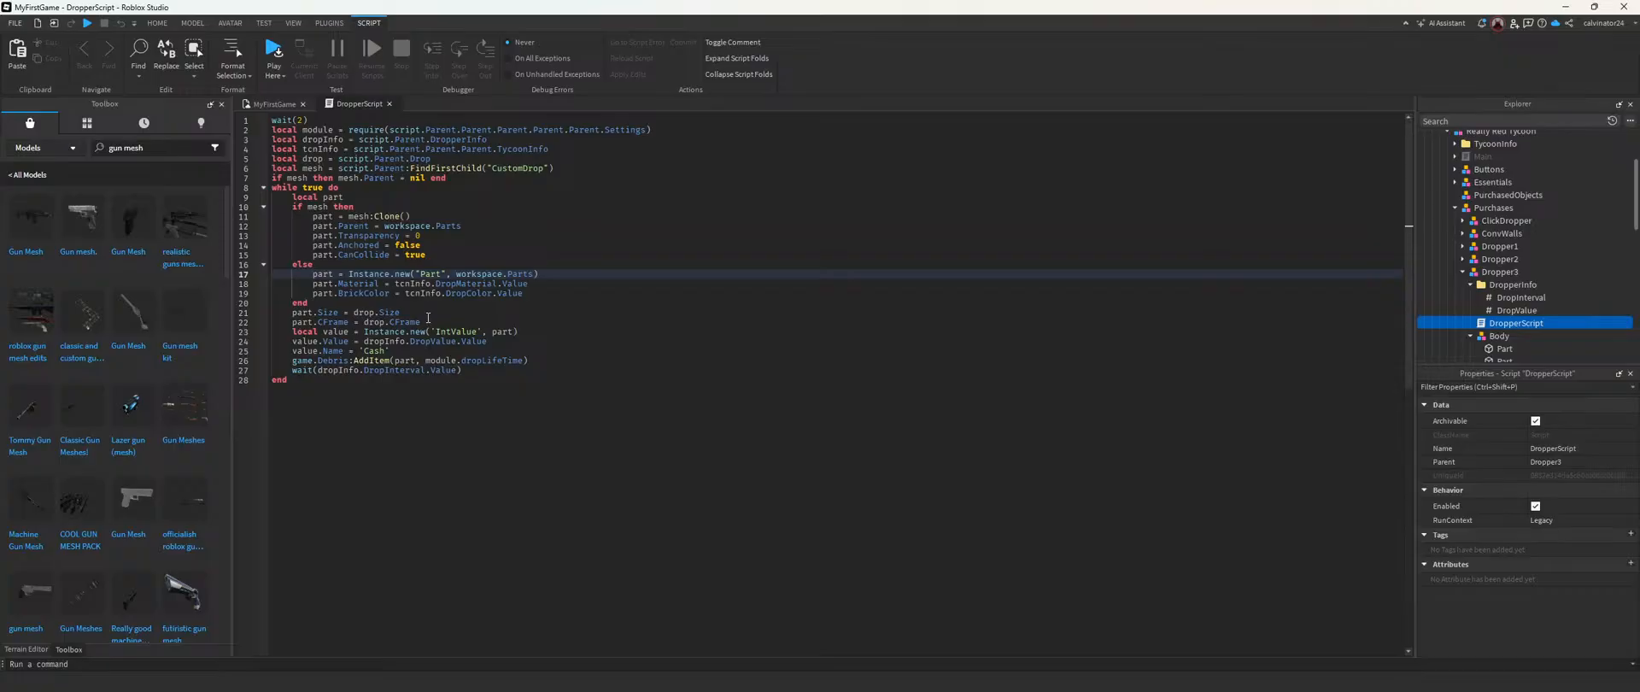
click(389, 103)
click(1512, 311)
click(1516, 299)
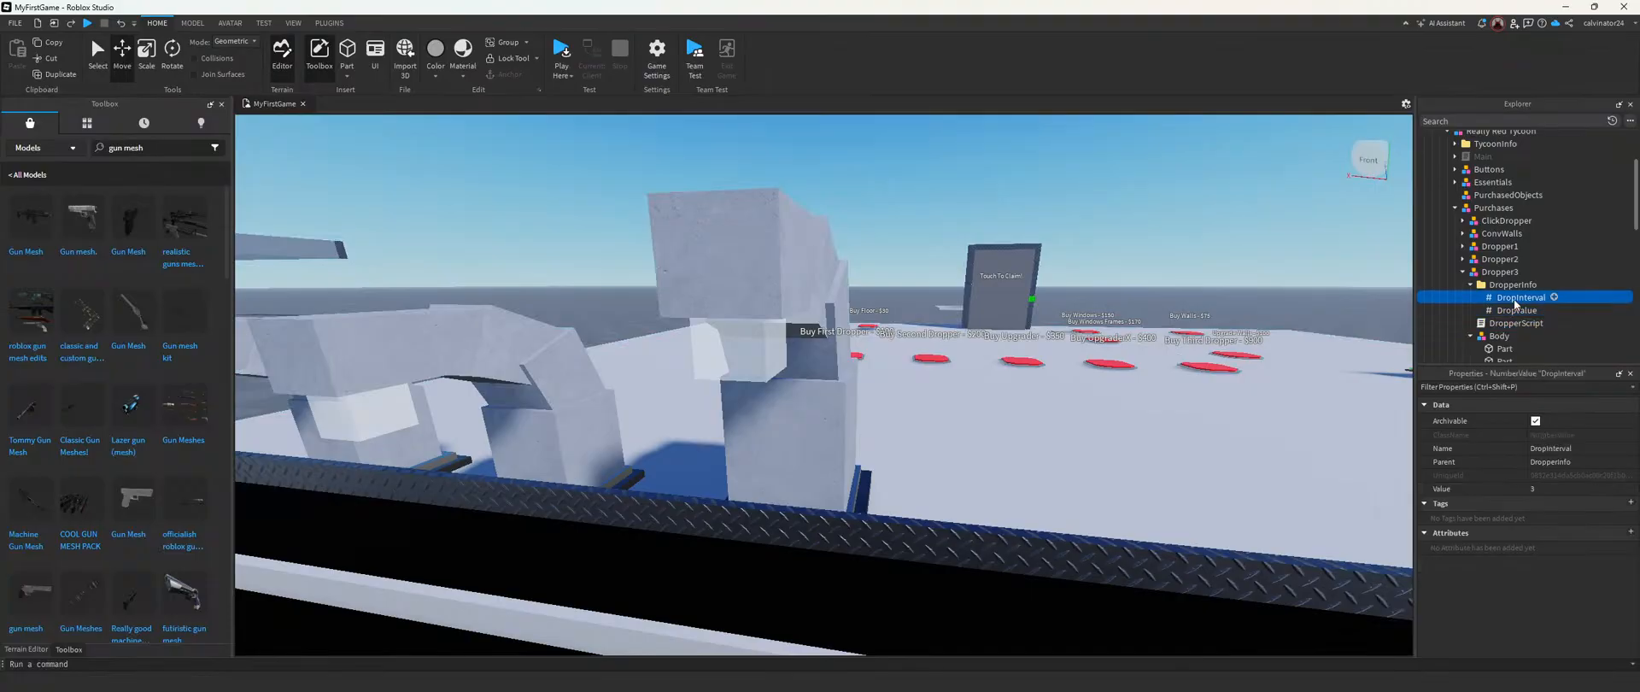
Step: Try CornerWedge as the shape of Dropper3's Drop part and undo the change
scroll(1499, 341, down, 2)
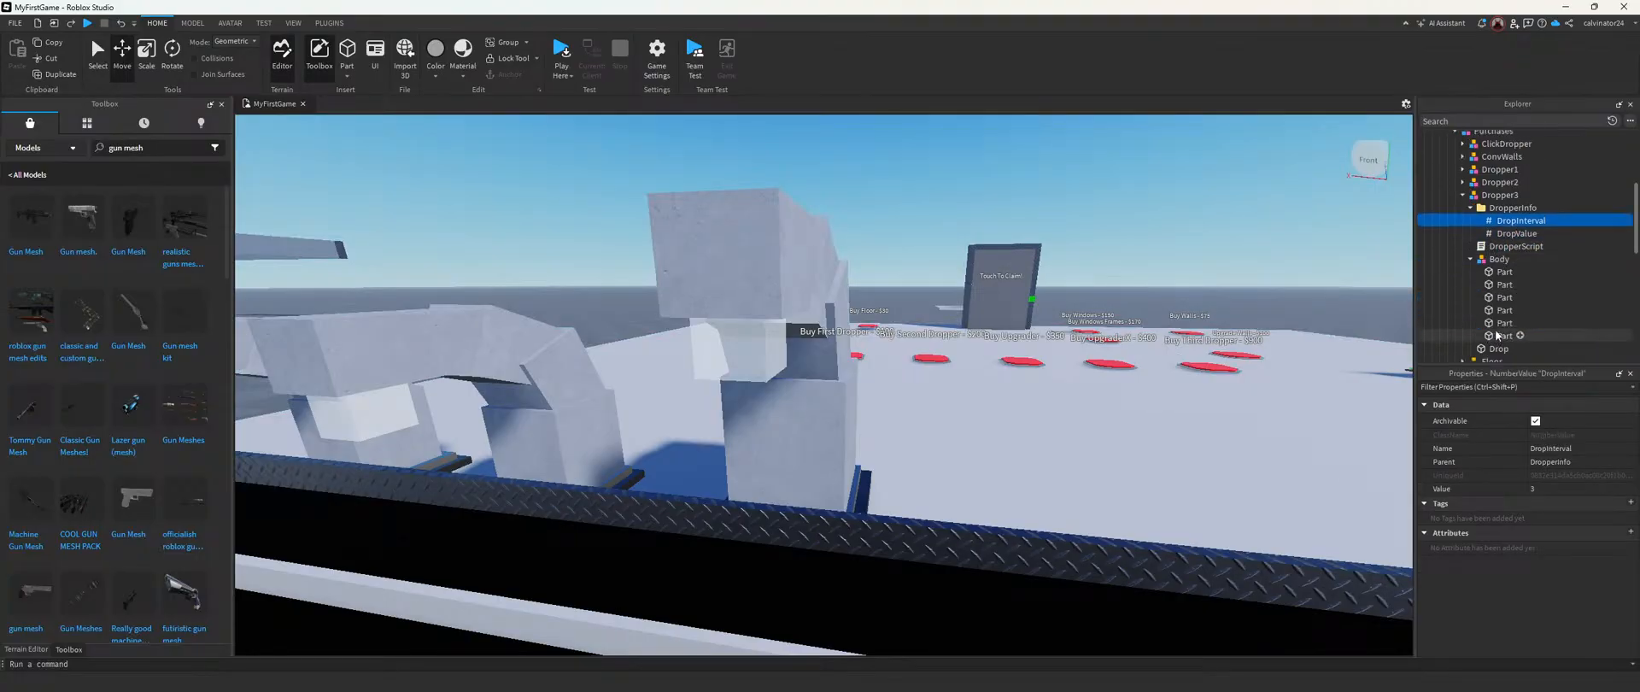
click(1499, 259)
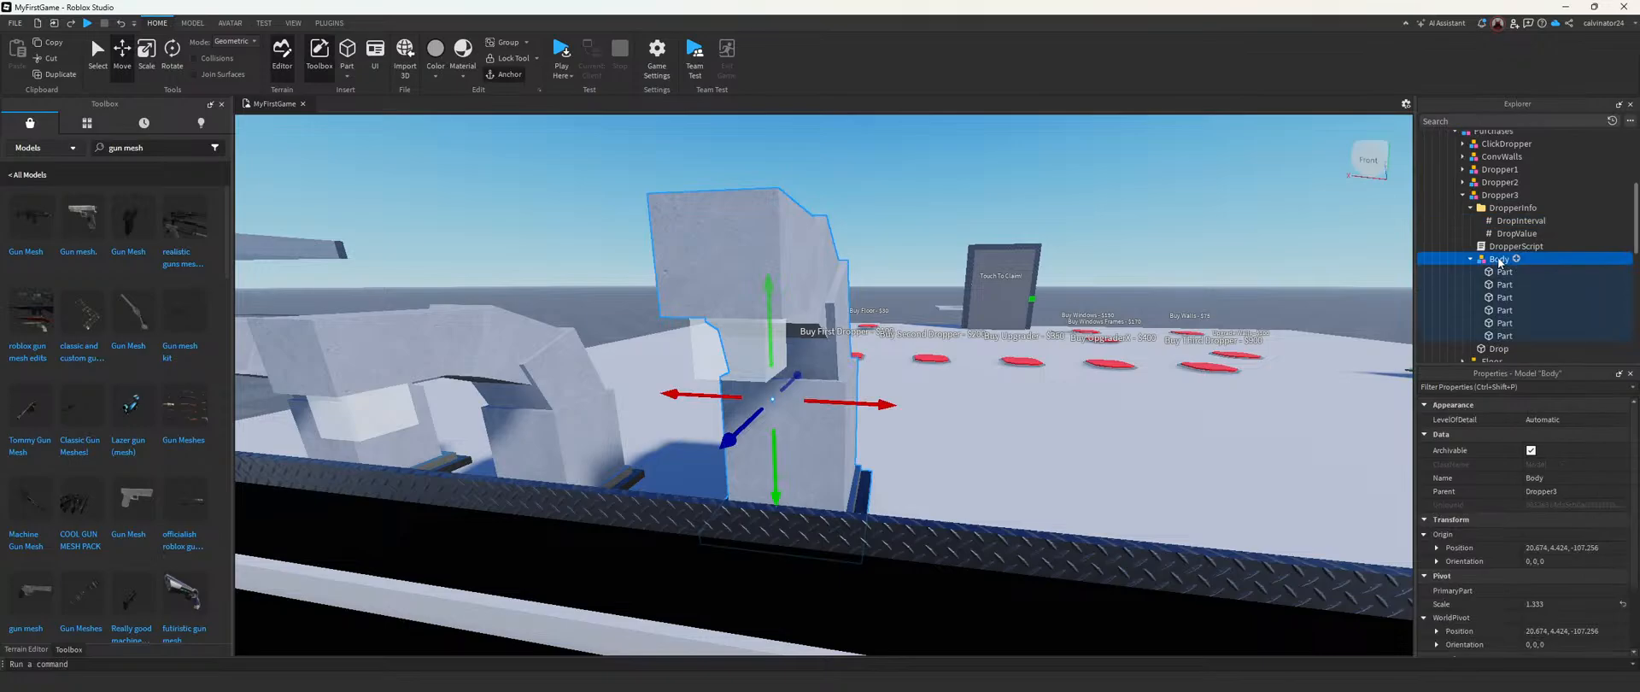
key(Down)
key(Down)
key(Down)
key(Down)
key(Down)
key(Down)
key(Down)
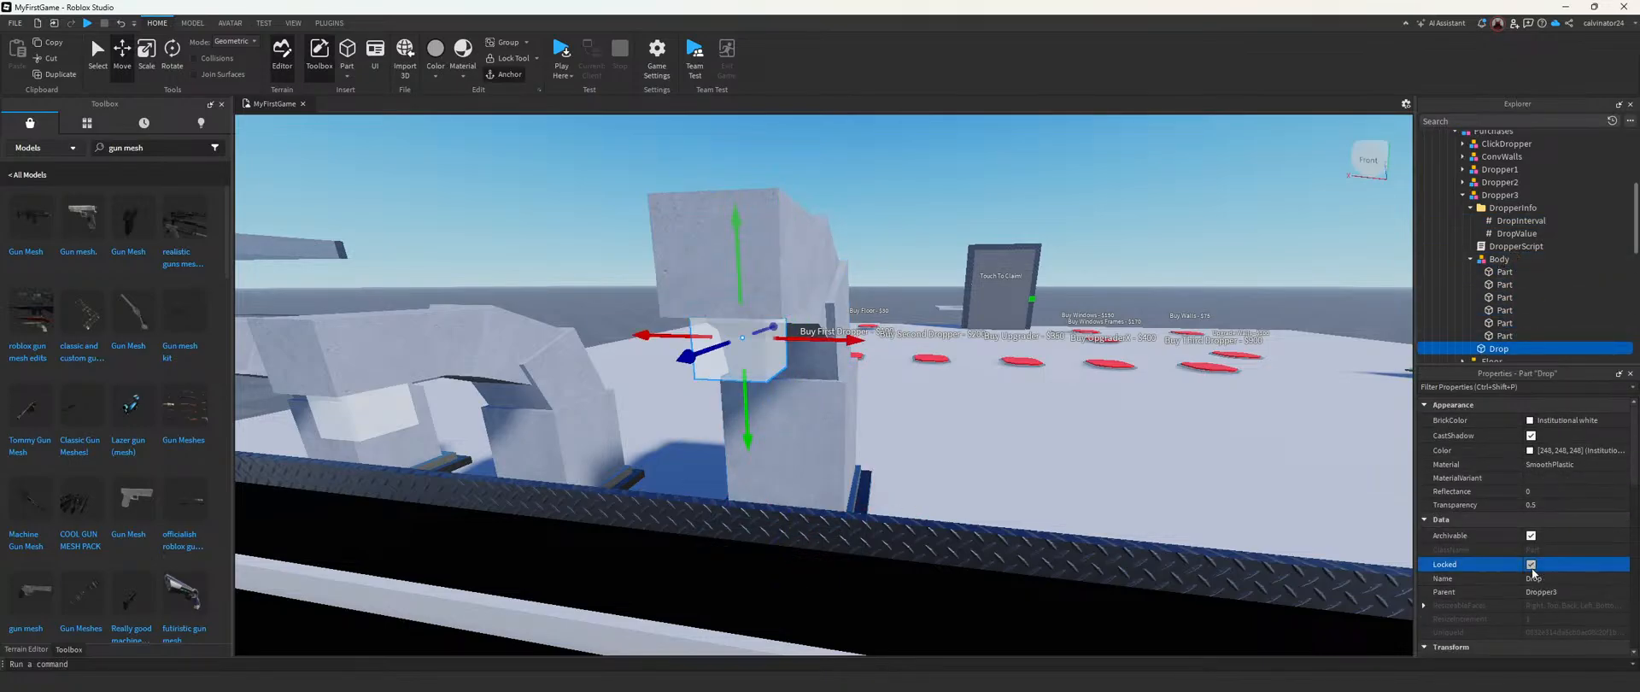
scroll(1577, 564, down, 5)
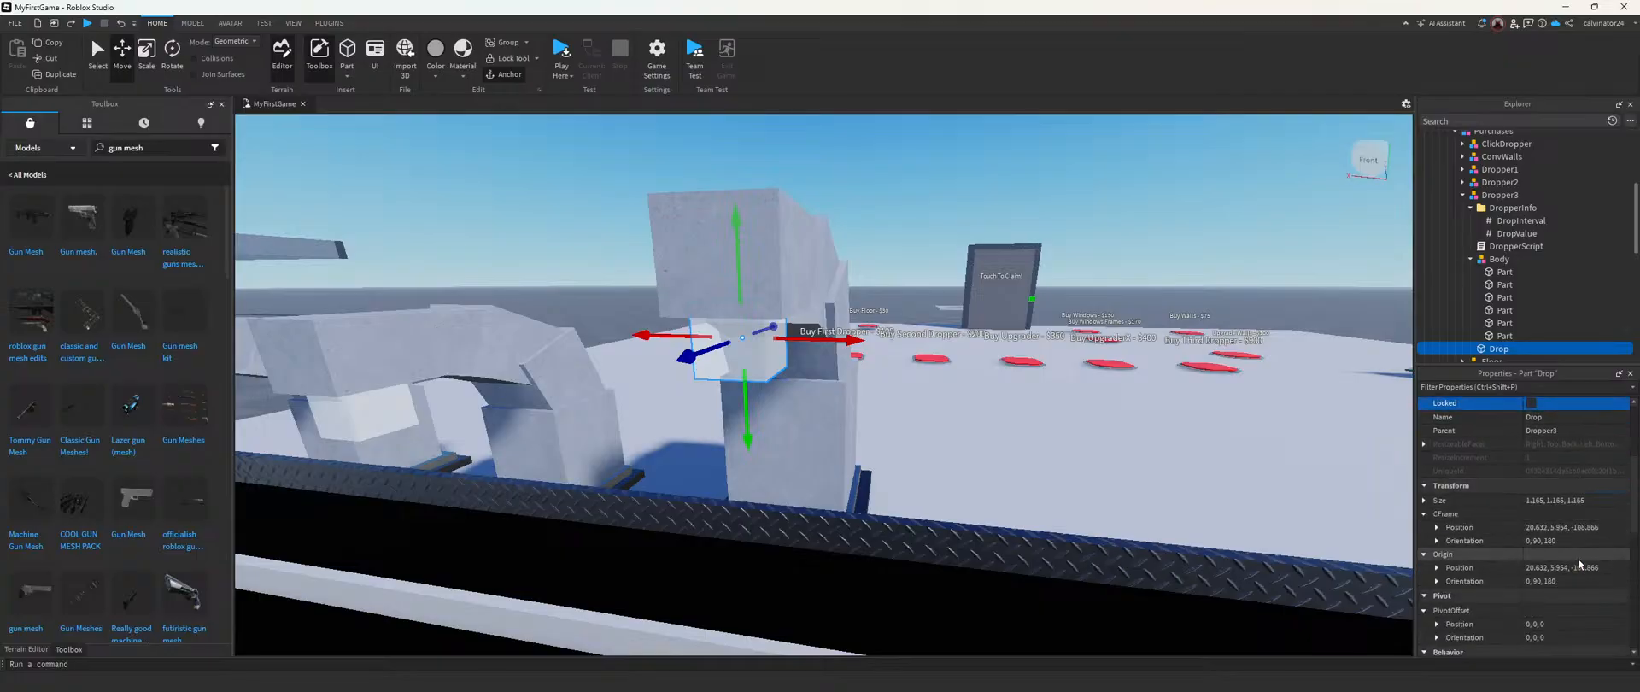
scroll(1579, 562, down, 1)
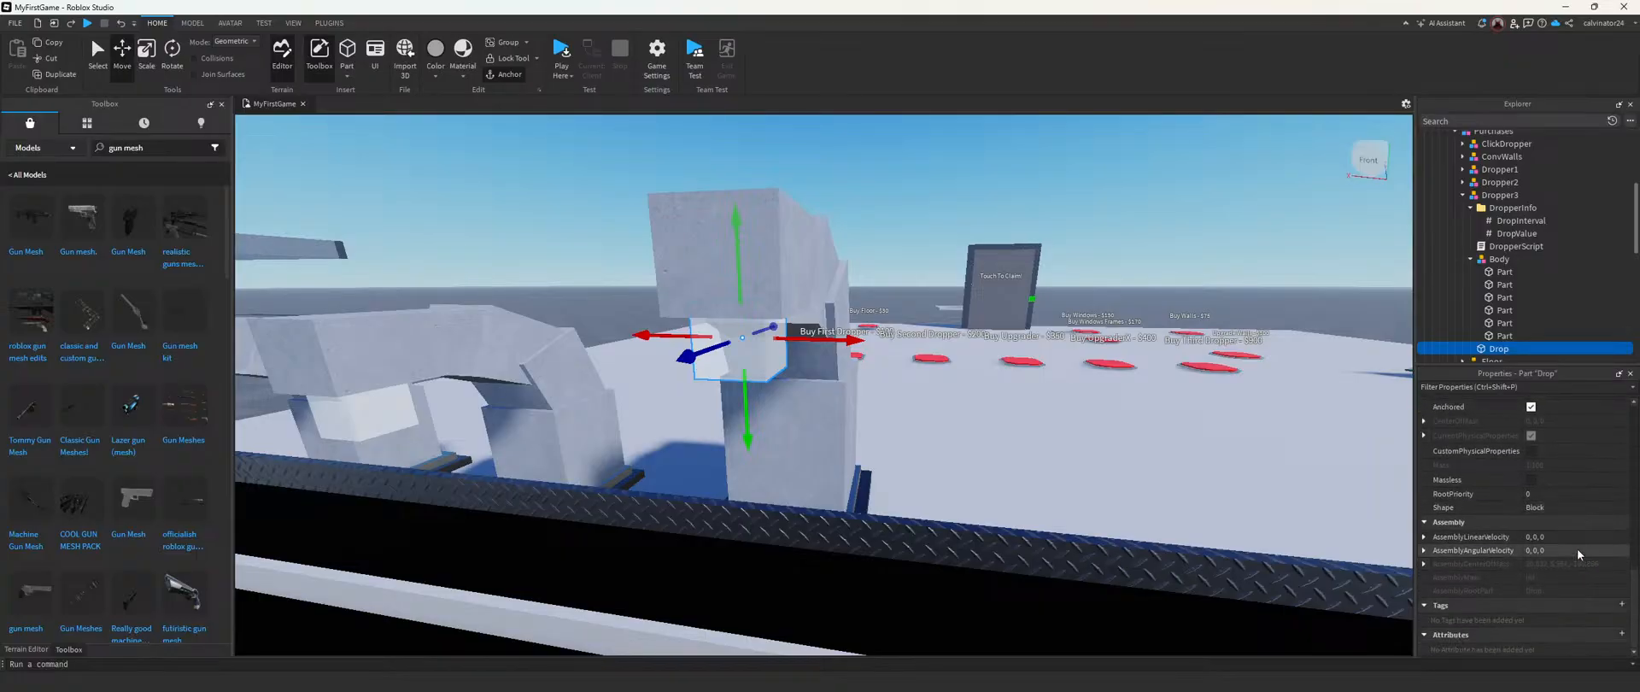
click(1558, 507)
click(1558, 507)
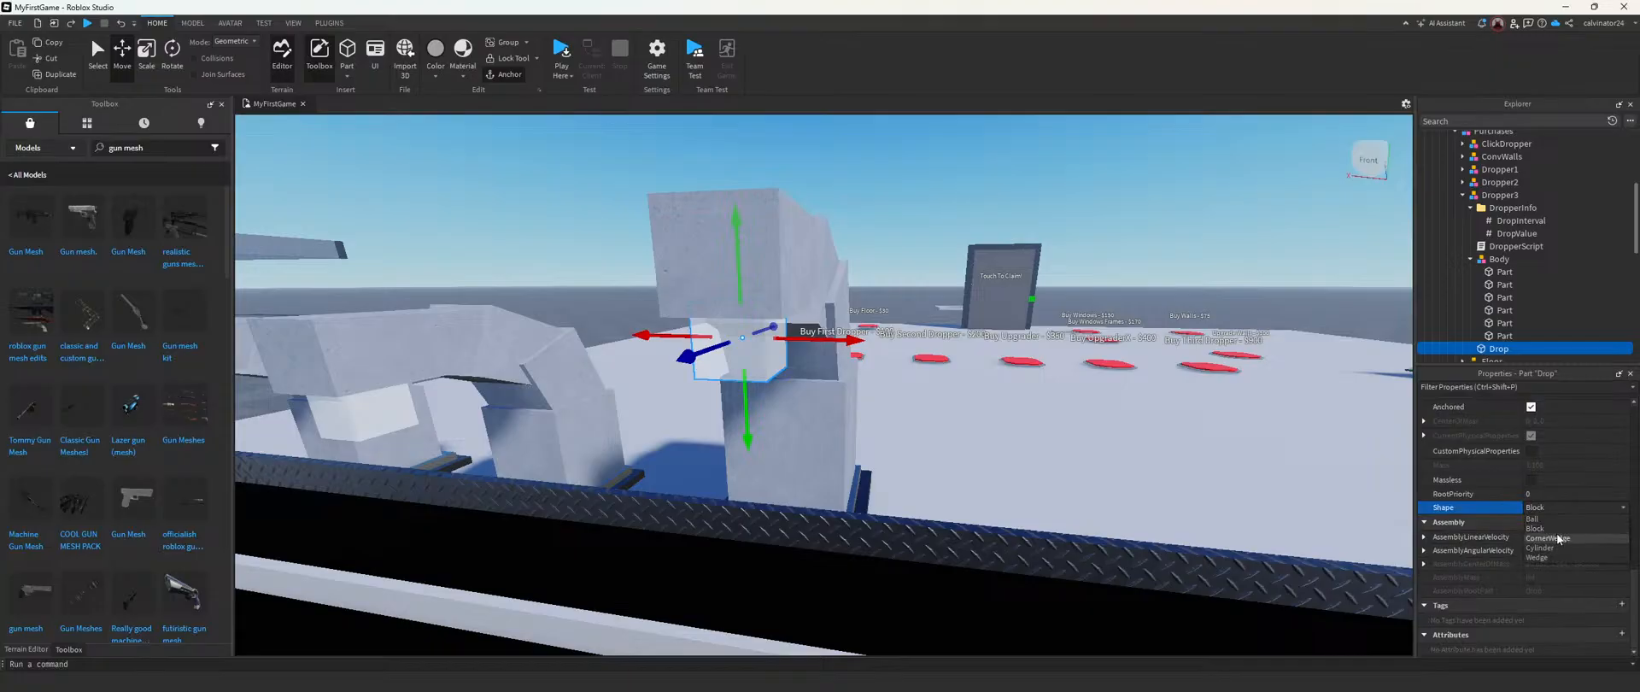
click(1560, 537)
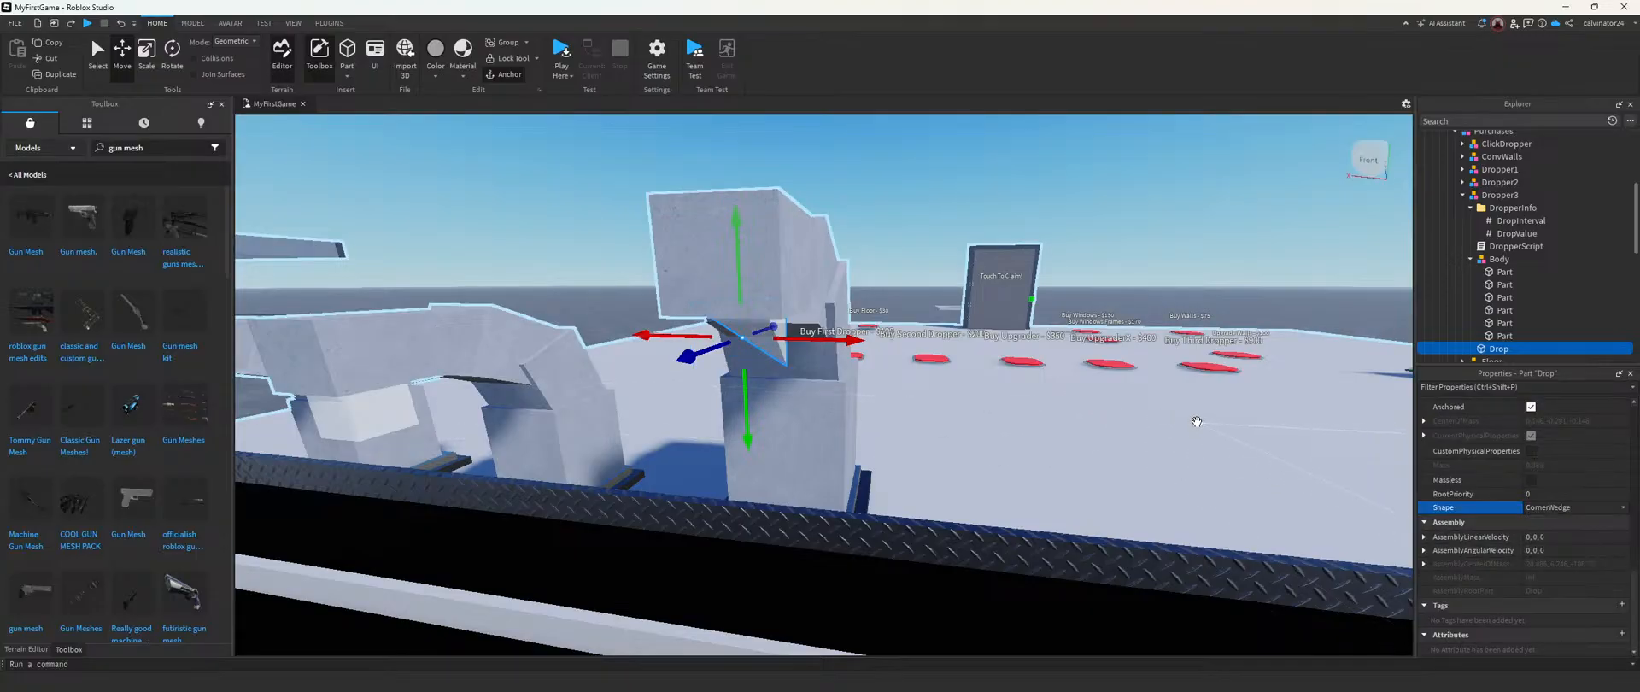
key(ctrl+z)
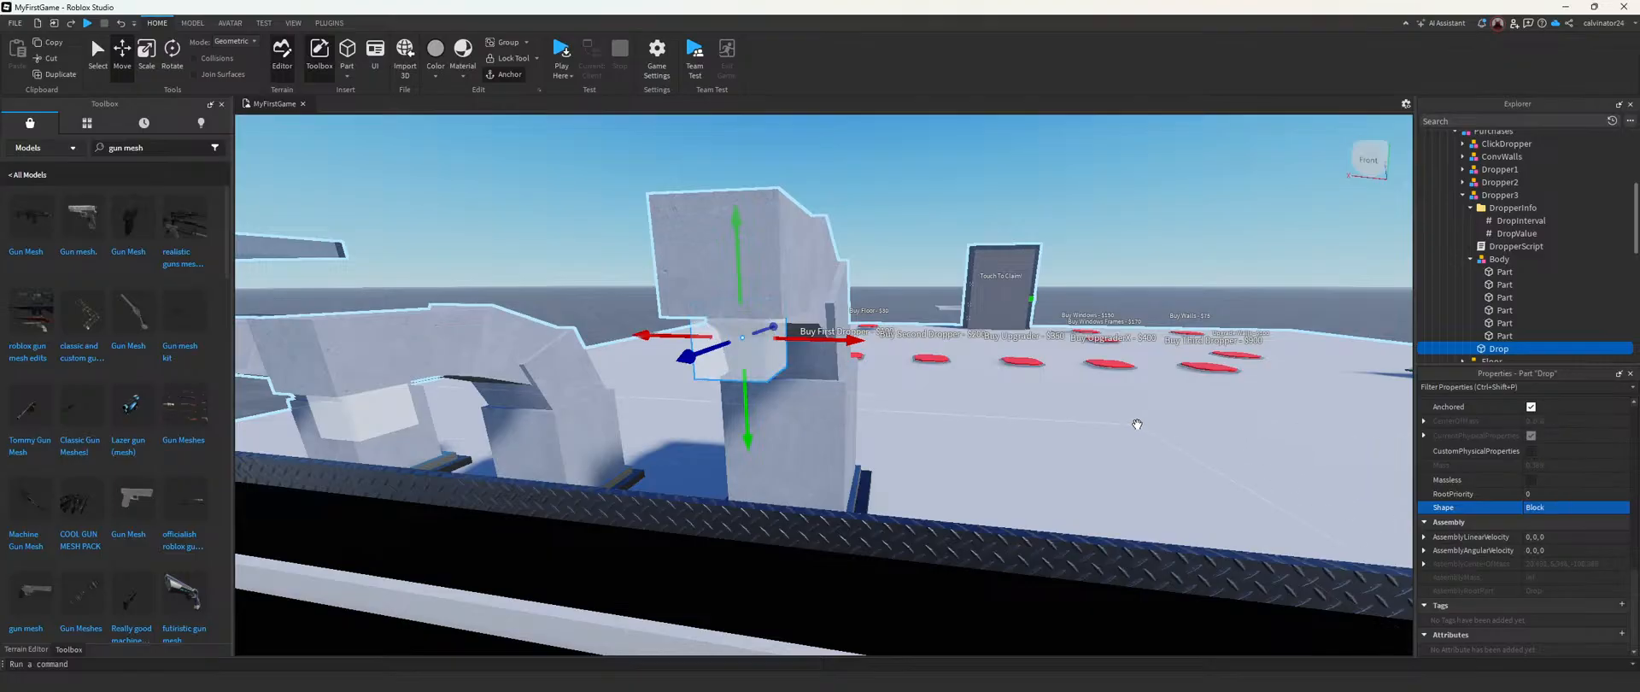
Step: Insert a MeshPart inside Dropper3's Drop part
right_drag(1137, 425, 1139, 446)
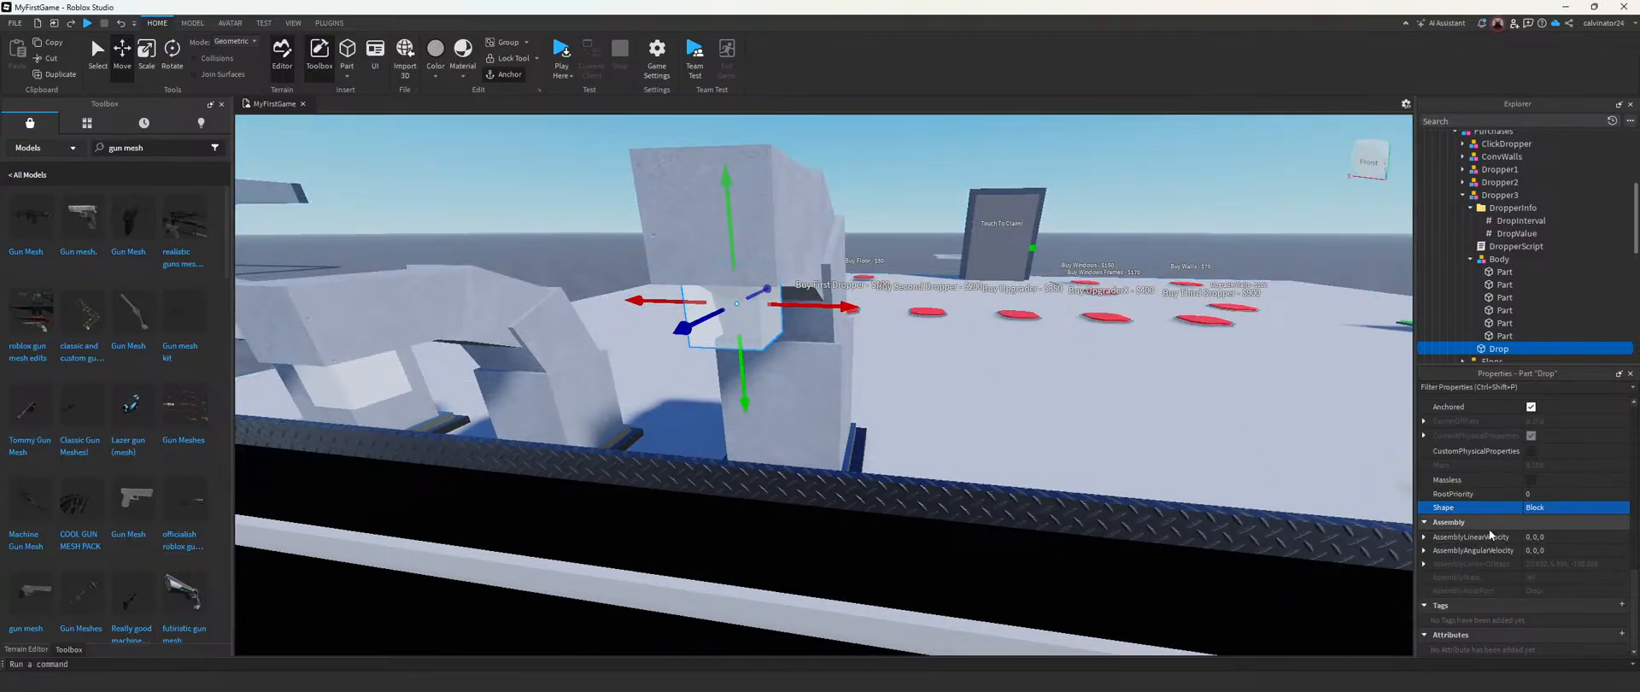
click(1427, 522)
click(1427, 589)
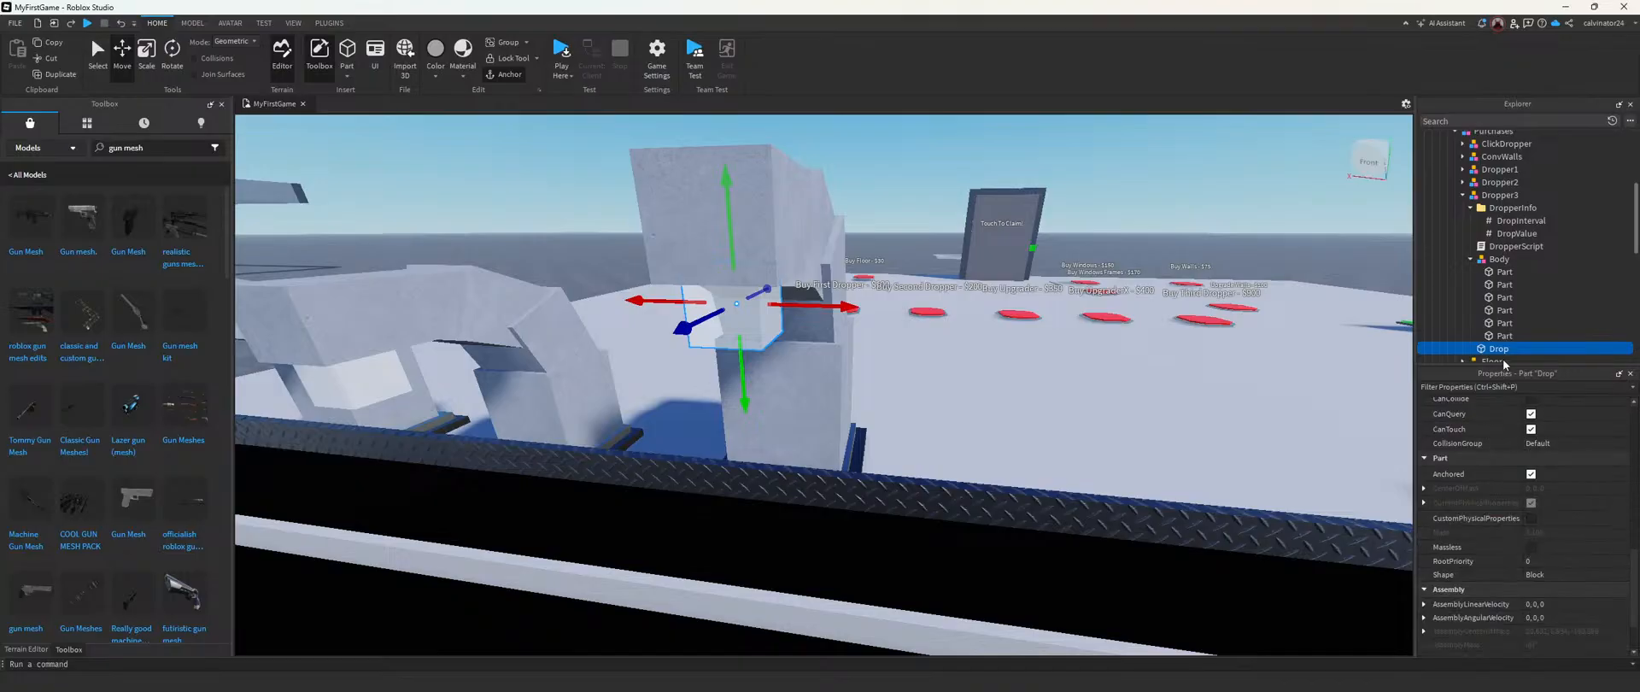
scroll(1511, 323, down, 1)
click(1515, 311)
text(mesh)
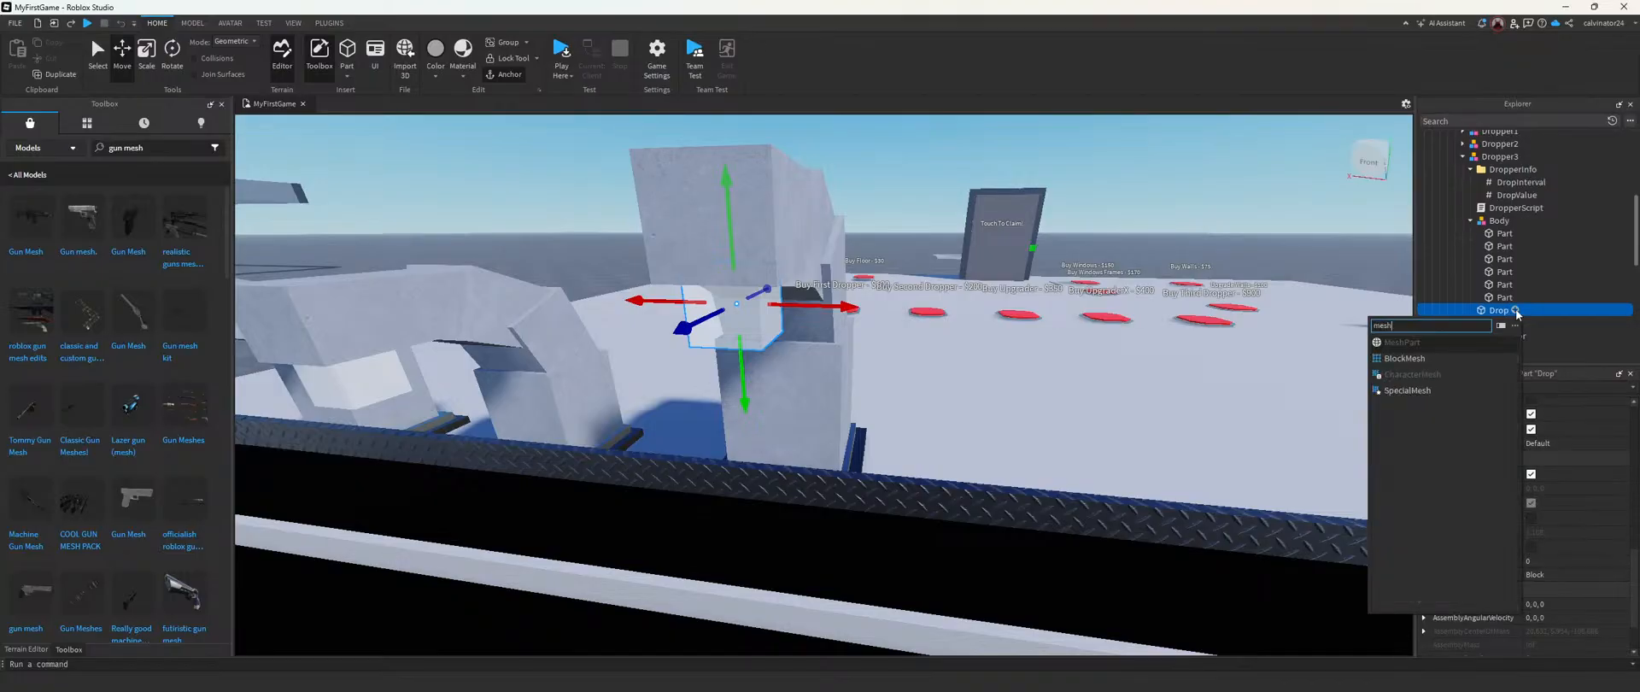
key(Return)
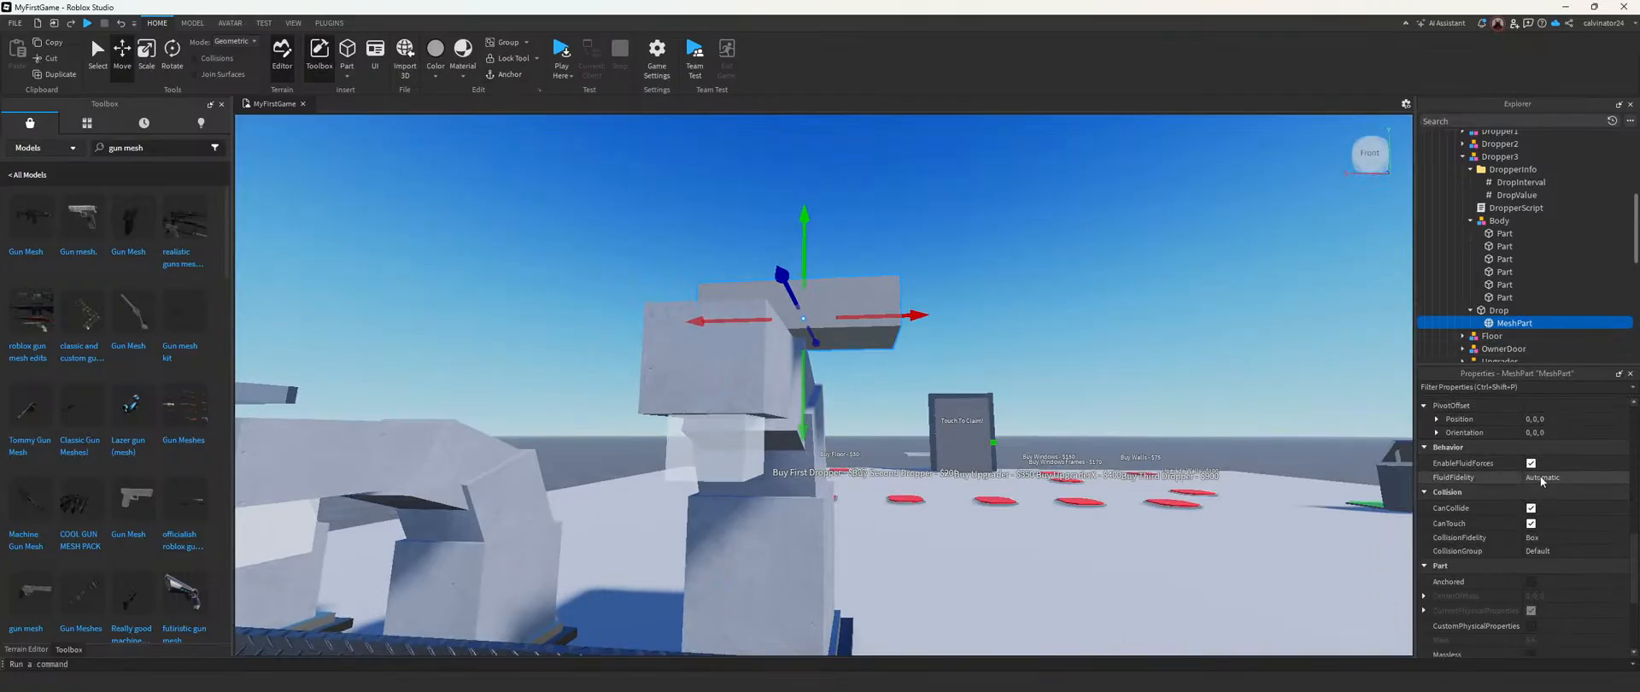
Step: Paste the copied gun mesh asset ID as the new MeshPart's MeshId
scroll(1540, 443, up, 5)
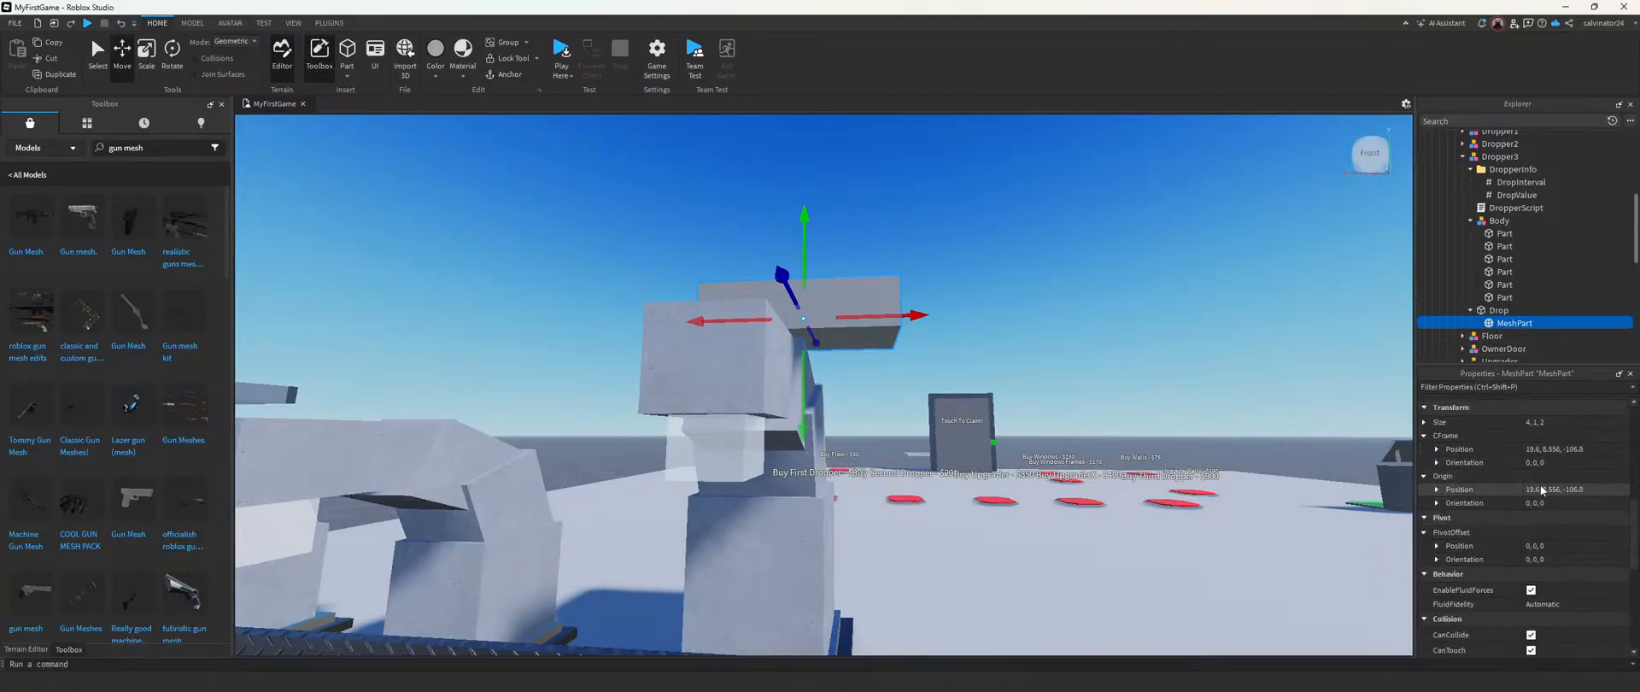
scroll(1540, 485, up, 4)
click(1548, 520)
text(rbxassetid://623102664)
key(Return)
Step: Scale the oversized gun MeshPart down along its height, length and thickness until the whole pistol fits in view
right_drag(1017, 412, 1017, 412)
scroll(1018, 415, down, 4)
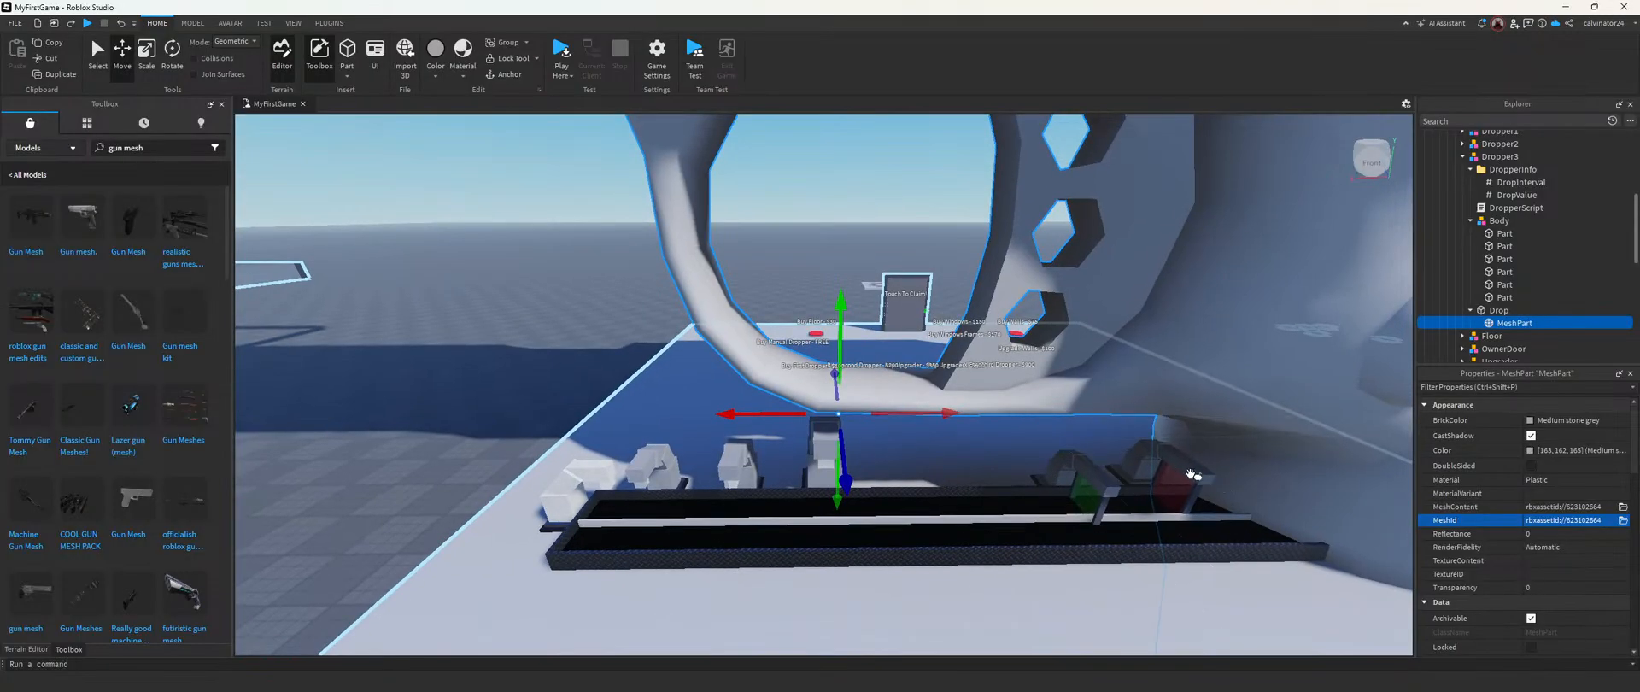
scroll(1147, 457, down, 6)
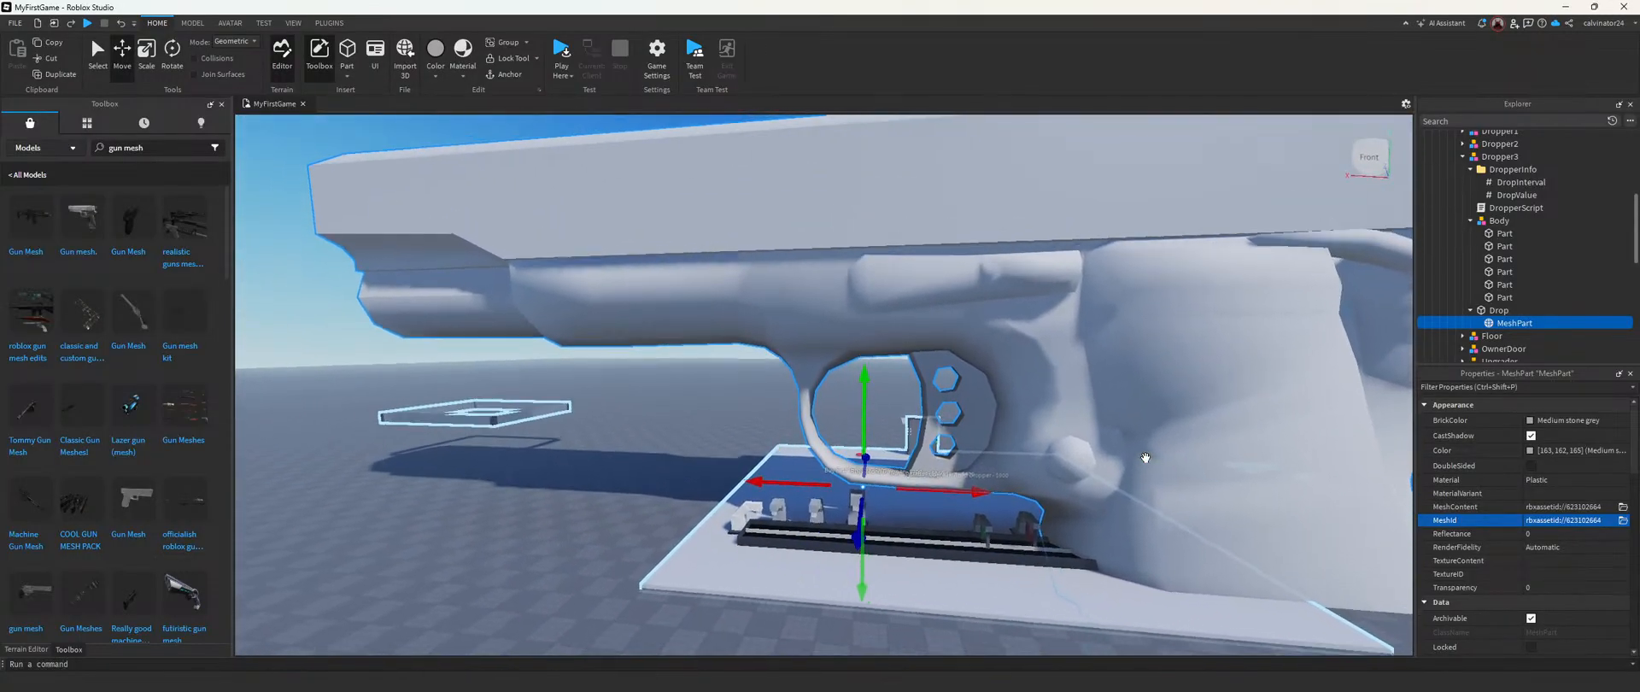
right_drag(1146, 458, 1146, 458)
scroll(780, 319, up, 5)
scroll(790, 323, down, 10)
drag(1242, 428, 858, 416)
drag(690, 631, 669, 320)
drag(681, 185, 663, 256)
drag(853, 285, 530, 201)
key(w)
right_drag(580, 267, 581, 267)
key(s)
drag(767, 552, 795, 229)
key(w)
right_drag(817, 242, 884, 275)
key(a)
drag(800, 338, 835, 347)
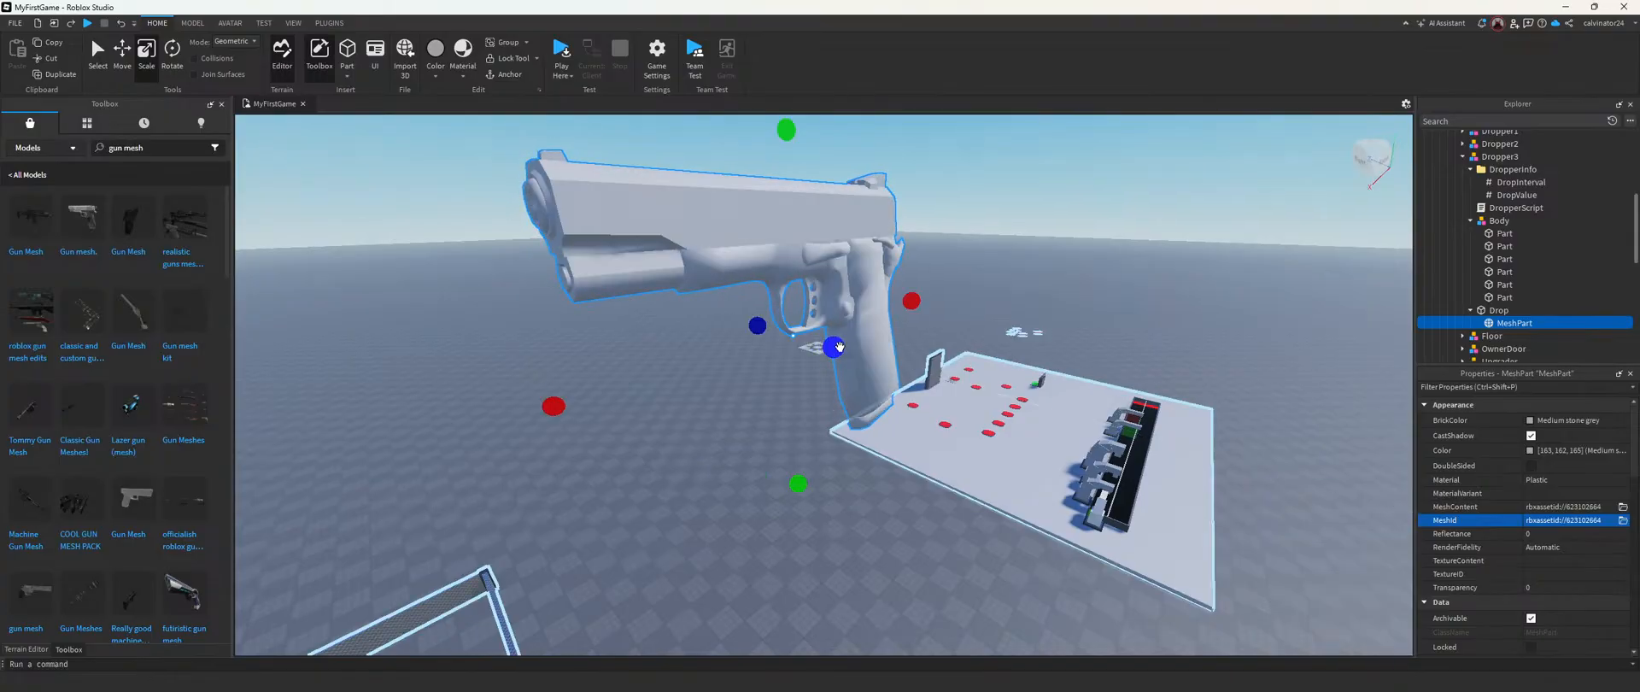
Step: Shrink the gun further from both ends of its height and length, keeping it pistol-shaped
drag(799, 481, 794, 388)
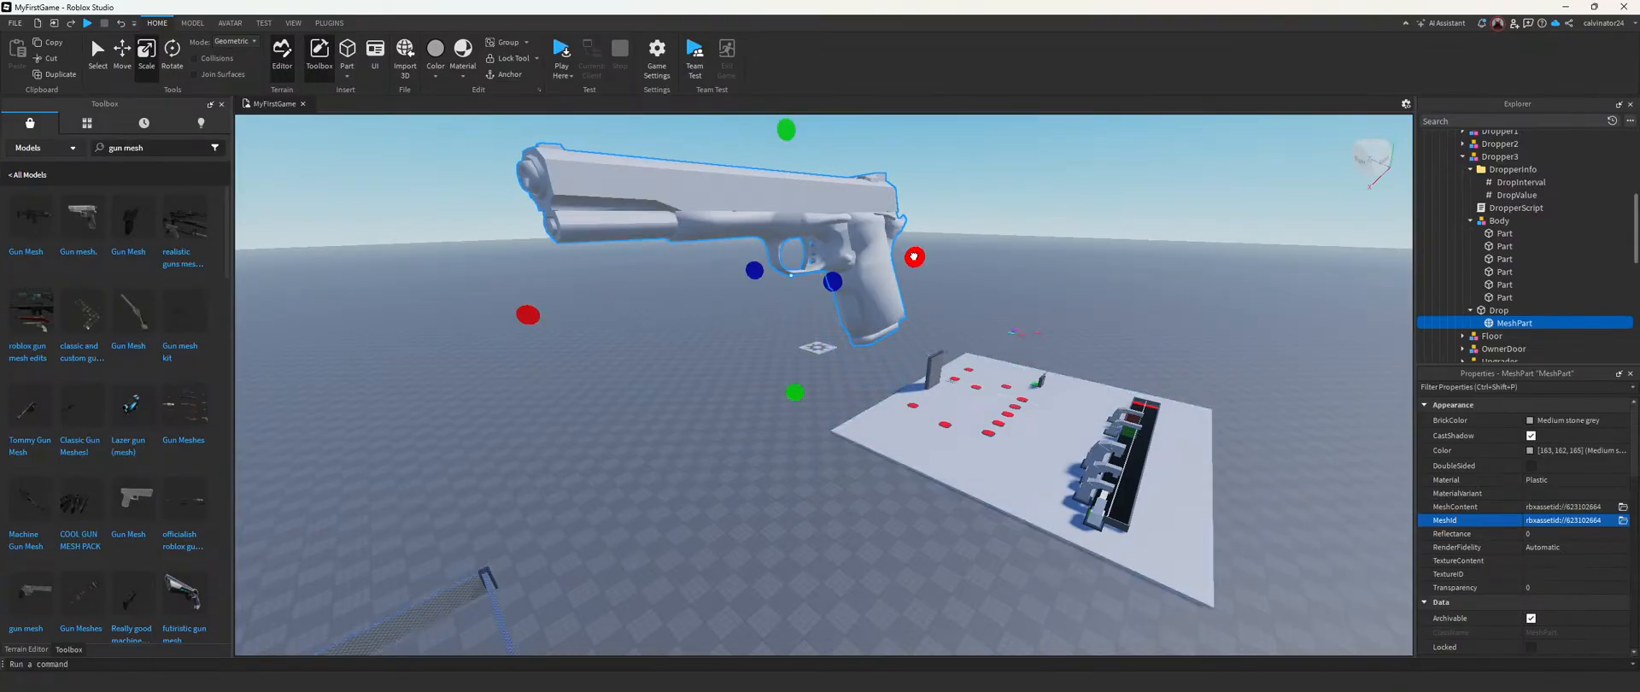
drag(913, 257, 805, 250)
drag(686, 123, 683, 153)
drag(539, 330, 502, 331)
drag(706, 428, 706, 384)
drag(814, 265, 787, 255)
key(a)
right_drag(788, 255, 783, 252)
drag(690, 321, 738, 320)
key(a)
right_drag(740, 320, 755, 322)
key(s)
Step: Reduce the gun's length and height again while working from its opposite side
drag(1054, 362, 978, 356)
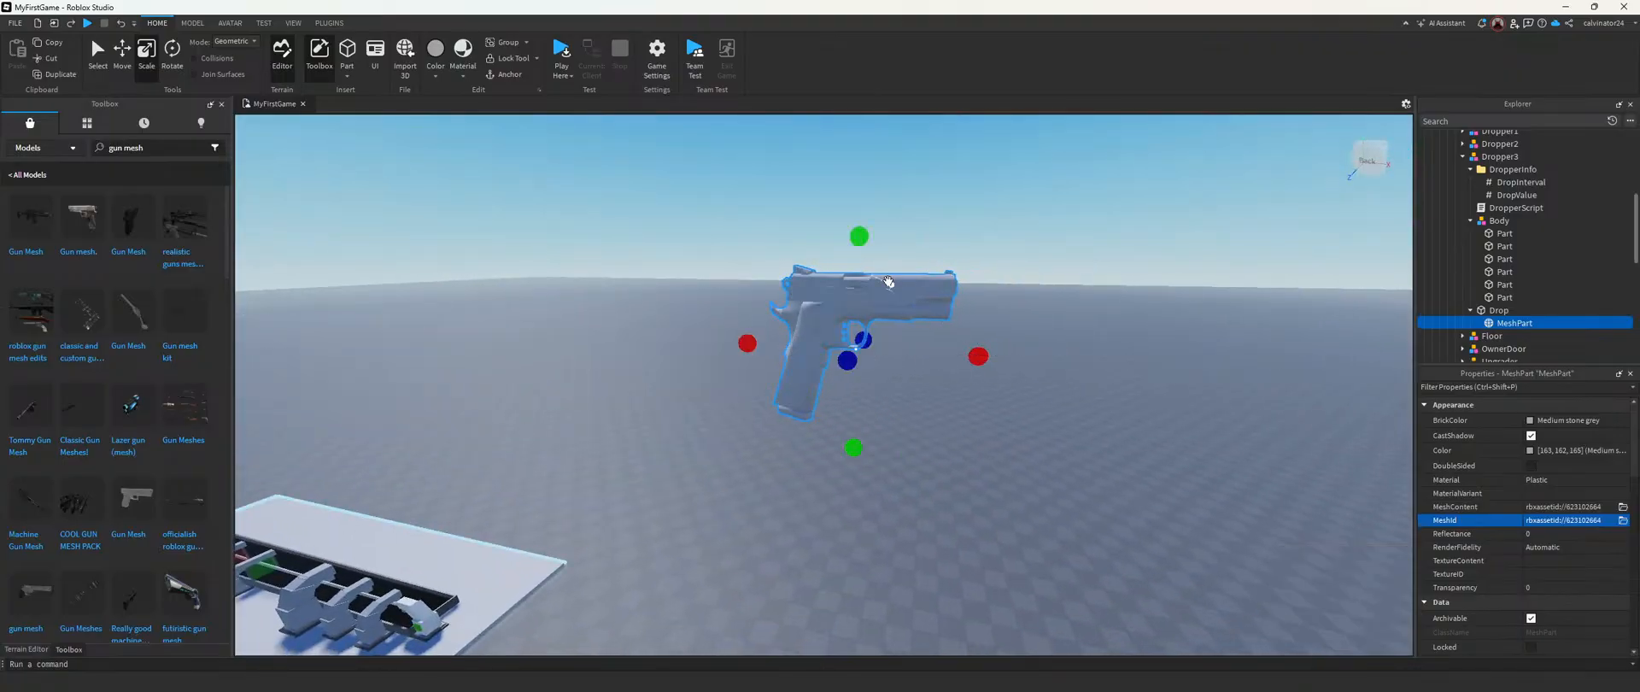
drag(861, 238, 859, 285)
drag(856, 446, 852, 400)
drag(982, 365, 920, 364)
drag(832, 284, 832, 302)
drag(750, 358, 787, 361)
drag(837, 415, 839, 405)
right_drag(888, 386, 845, 398)
Step: Fine-tune the gun's proportions with small scale adjustments at close range
key(d)
key(a)
drag(516, 513, 877, 404)
right_drag(880, 405, 877, 415)
scroll(975, 394, up, 3)
drag(977, 393, 1006, 394)
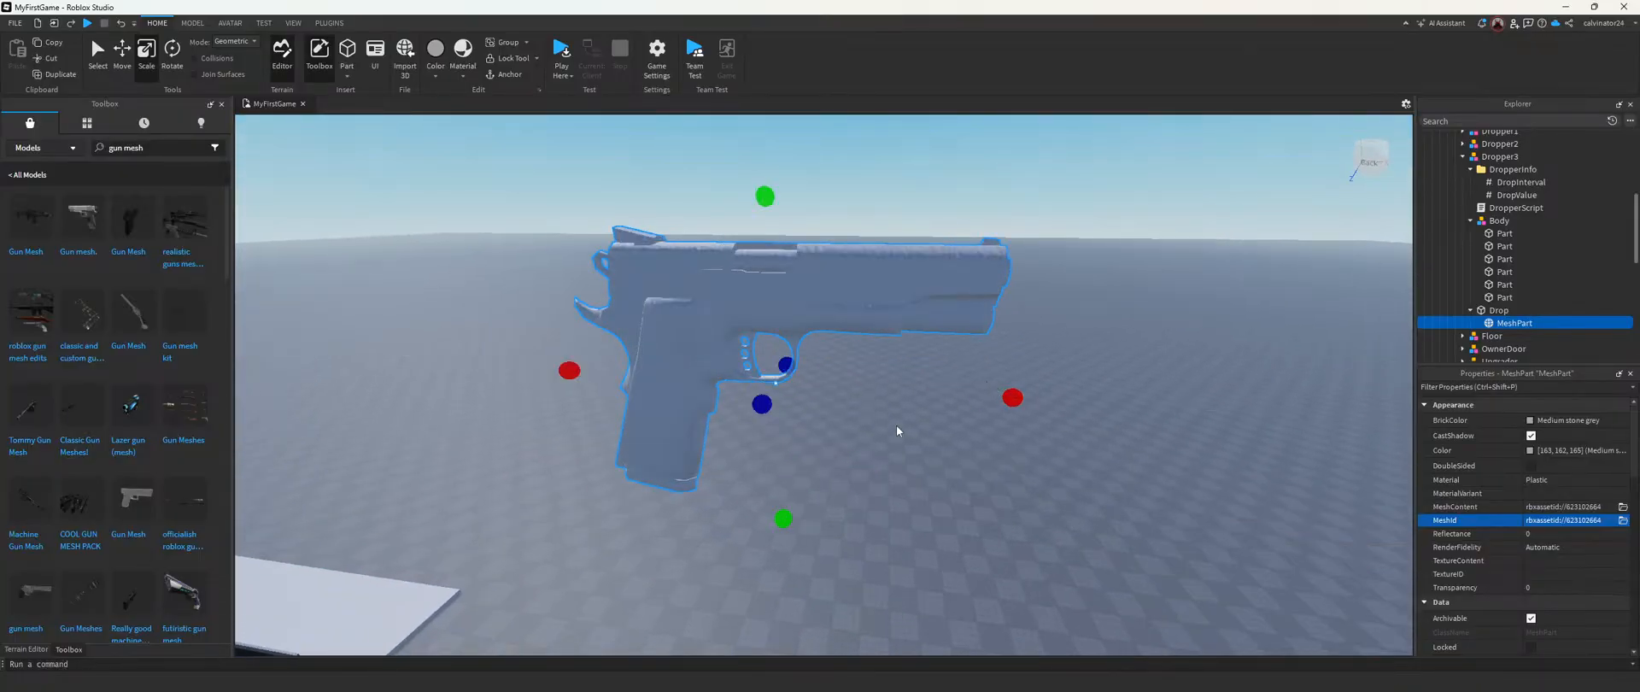
Step: Reselect only the gun MeshPart under Dropper3's Drop instead of the whole Tycoon model
scroll(893, 429, down, 5)
click(808, 390)
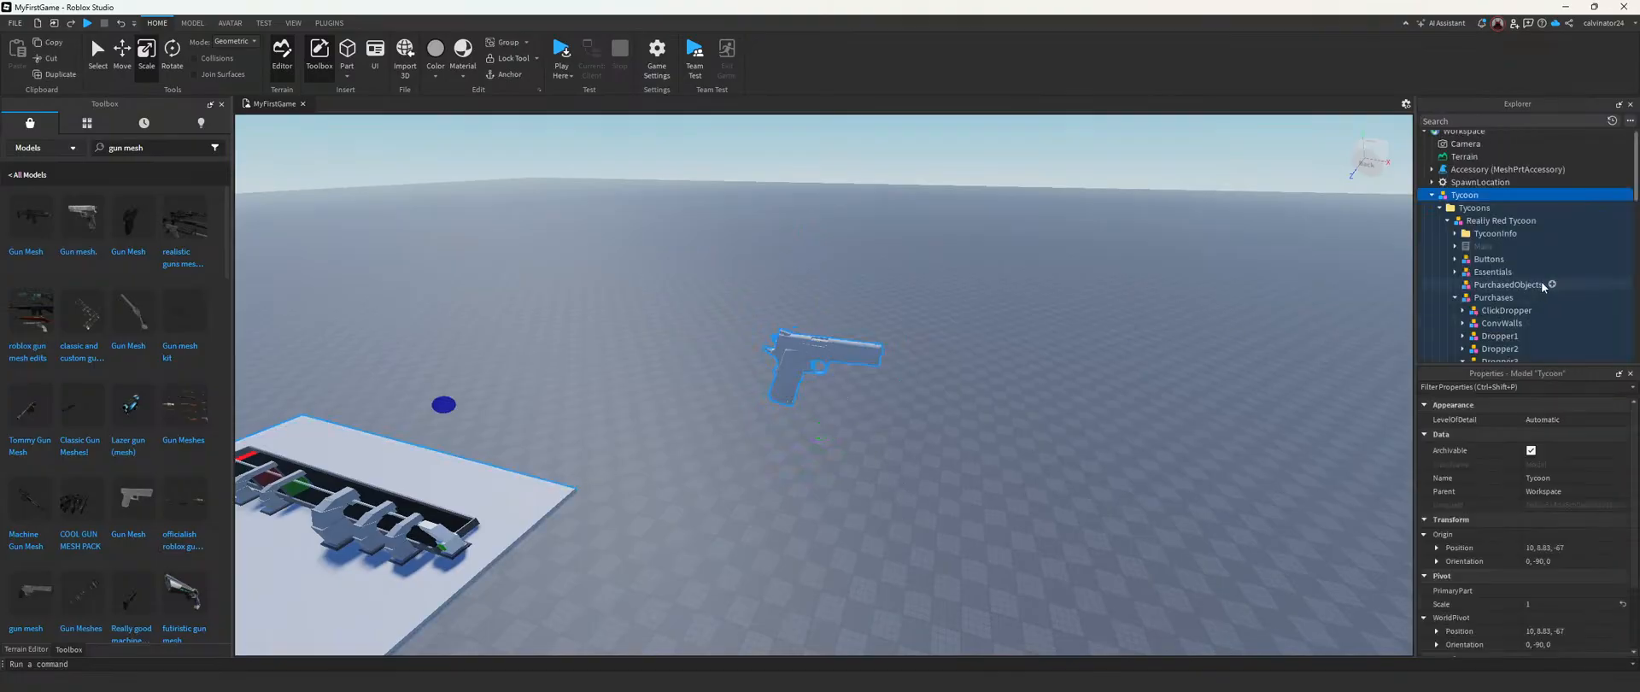
scroll(1542, 273, down, 4)
click(1503, 298)
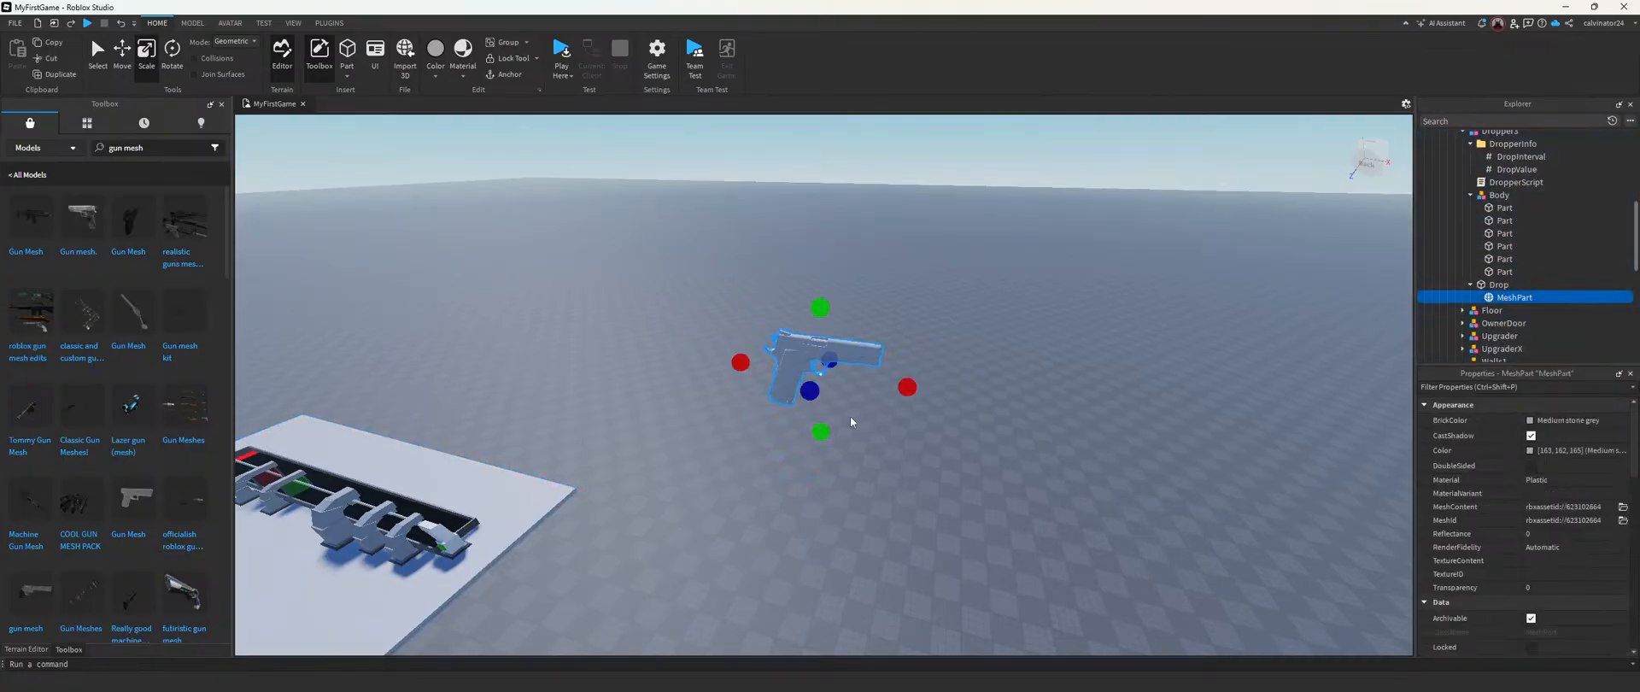
click(848, 354)
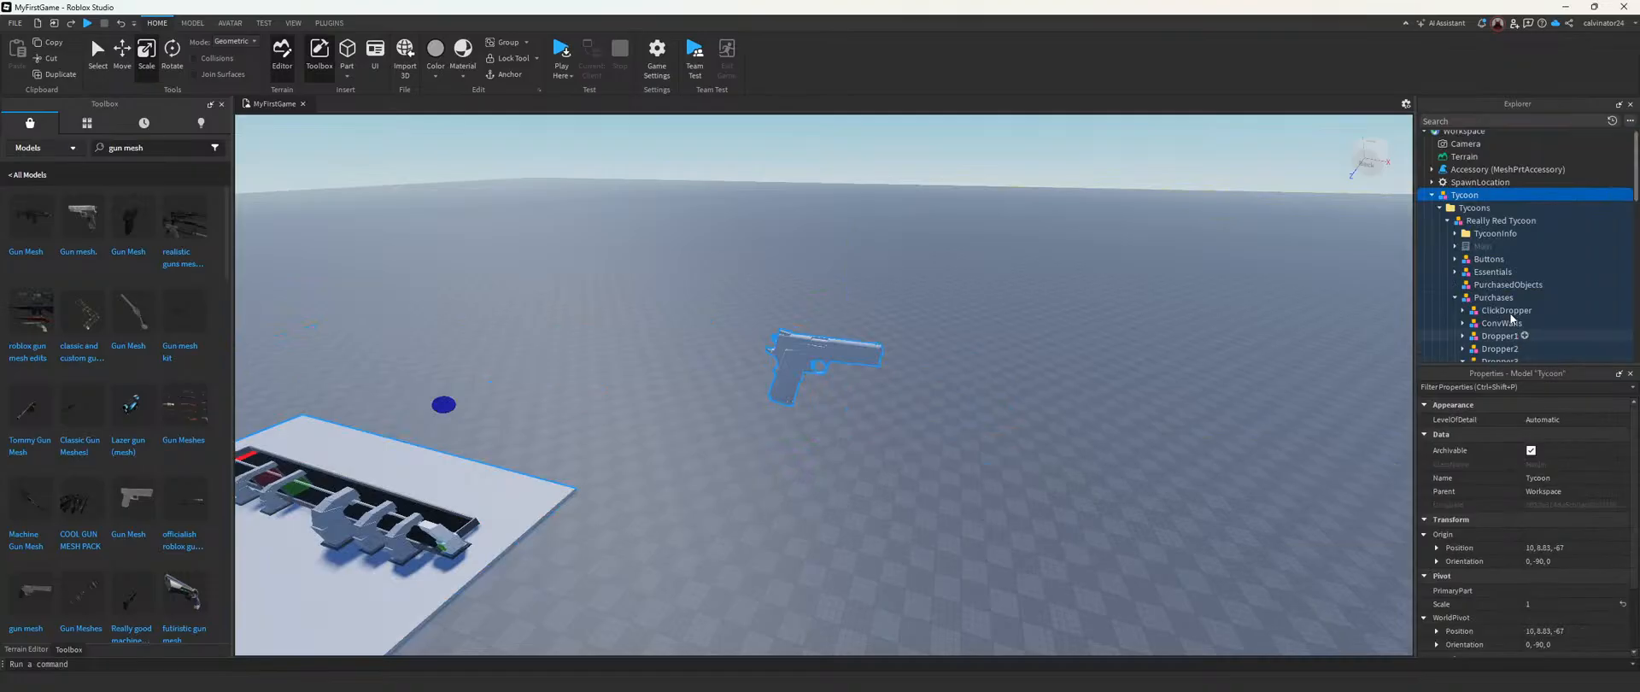
scroll(1504, 312, down, 5)
click(1510, 336)
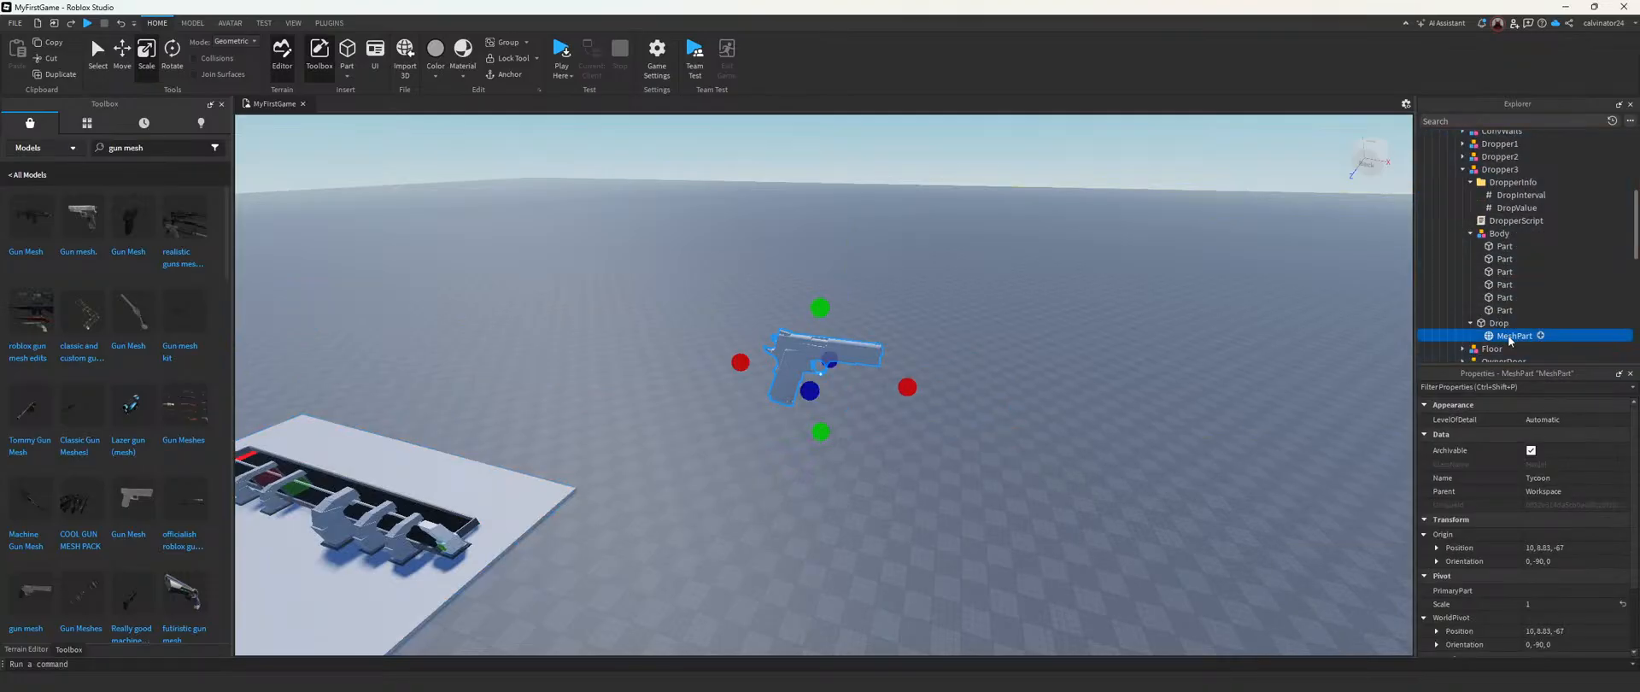
Step: Move the gun MeshPart from beside the baseplate over to the tycoon's row of droppers
drag(887, 383, 427, 313)
right_drag(557, 290, 556, 291)
key(s)
key(d)
drag(763, 270, 1178, 310)
drag(1080, 370, 984, 645)
key(a)
right_drag(1080, 557, 1080, 557)
Step: Line up the gun MeshPart with Dropper3 above the conveyor and anchor it
drag(819, 328, 1035, 526)
key(d)
right_drag(1036, 526, 1047, 503)
drag(1091, 365, 649, 347)
drag(699, 244, 716, 416)
right_drag(716, 416, 717, 435)
key(w)
drag(797, 463, 895, 463)
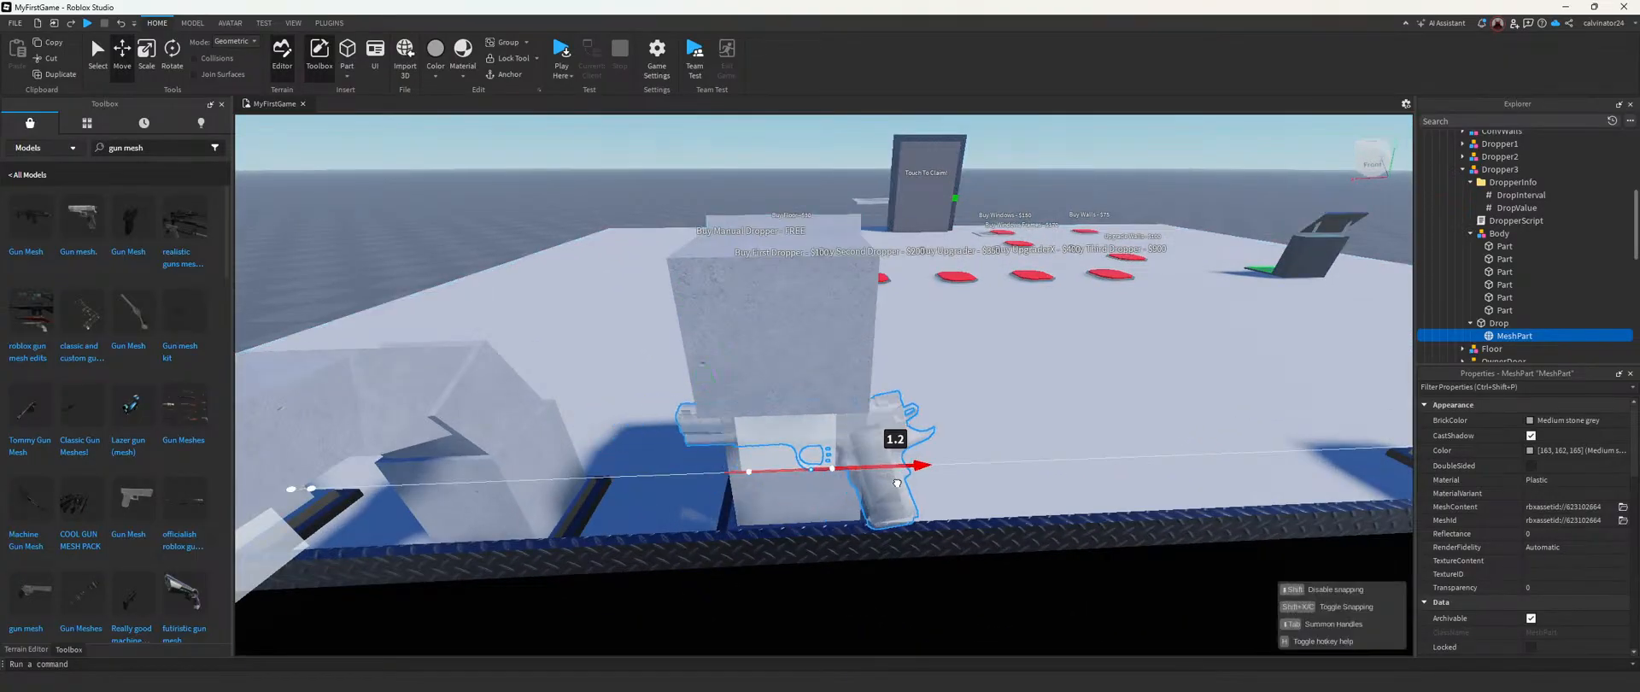
click(507, 81)
key(d)
right_drag(885, 352, 835, 325)
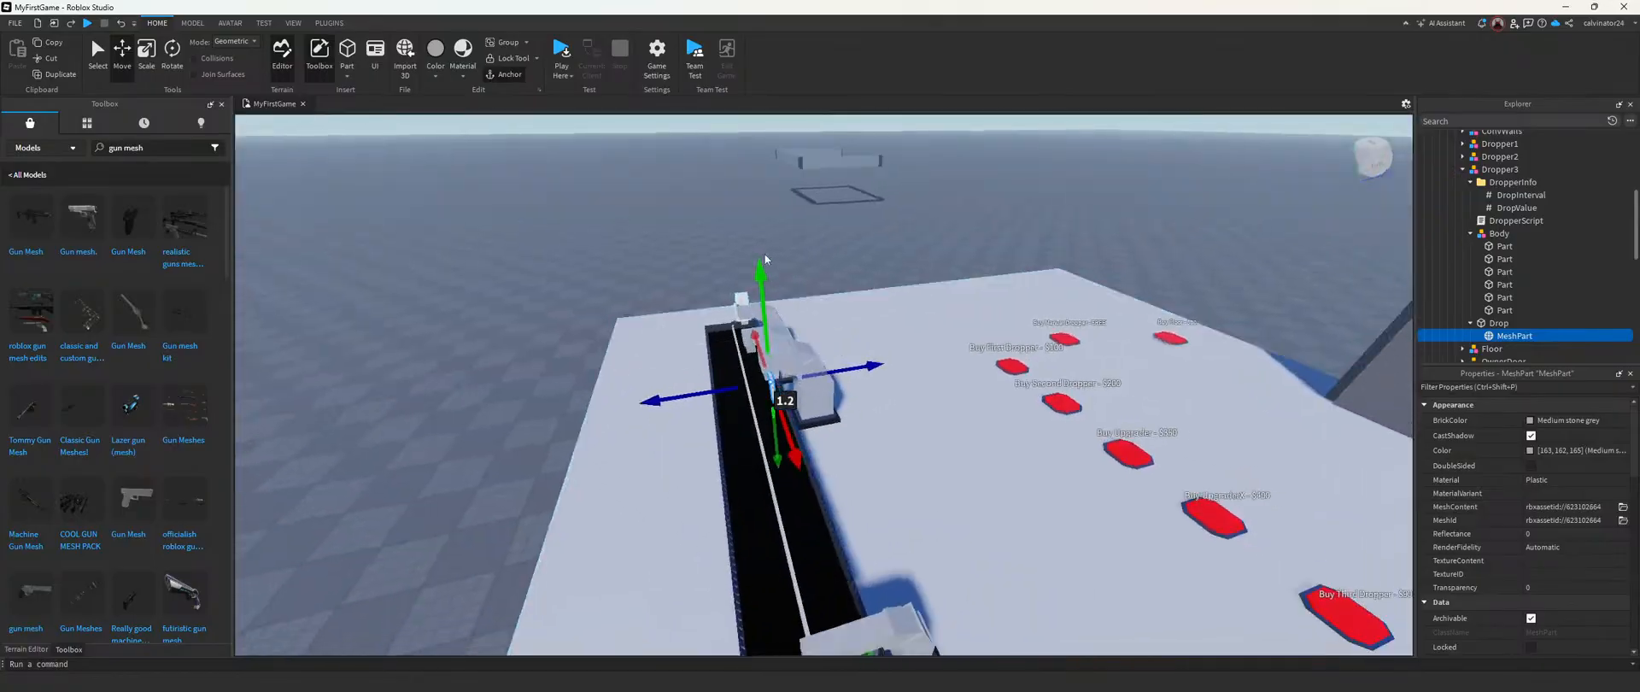
Step: Start a playtest, claim the Really Red Tycoon and buy the free Manual Dropper
click(561, 52)
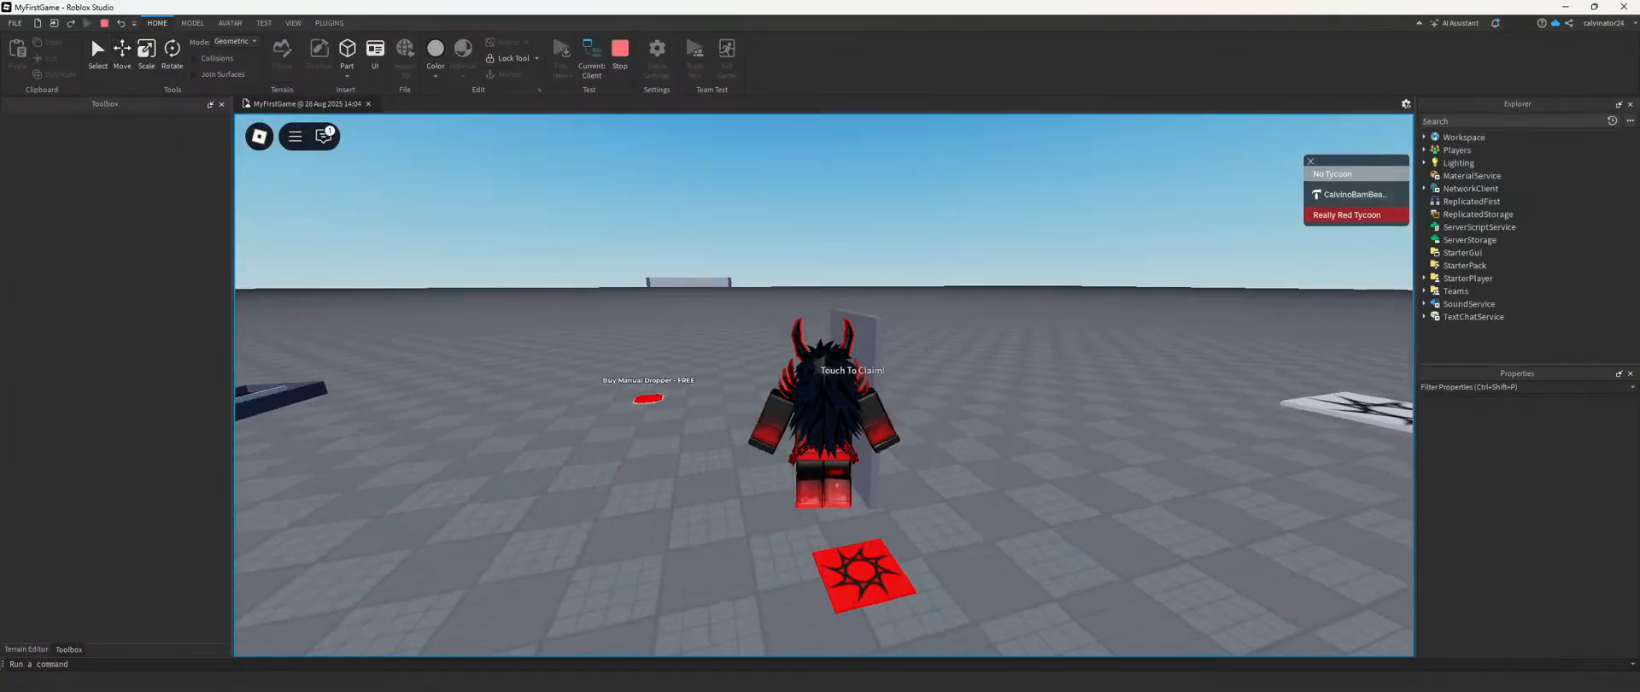
key(w)
key(w)
right_drag(626, 381, 625, 382)
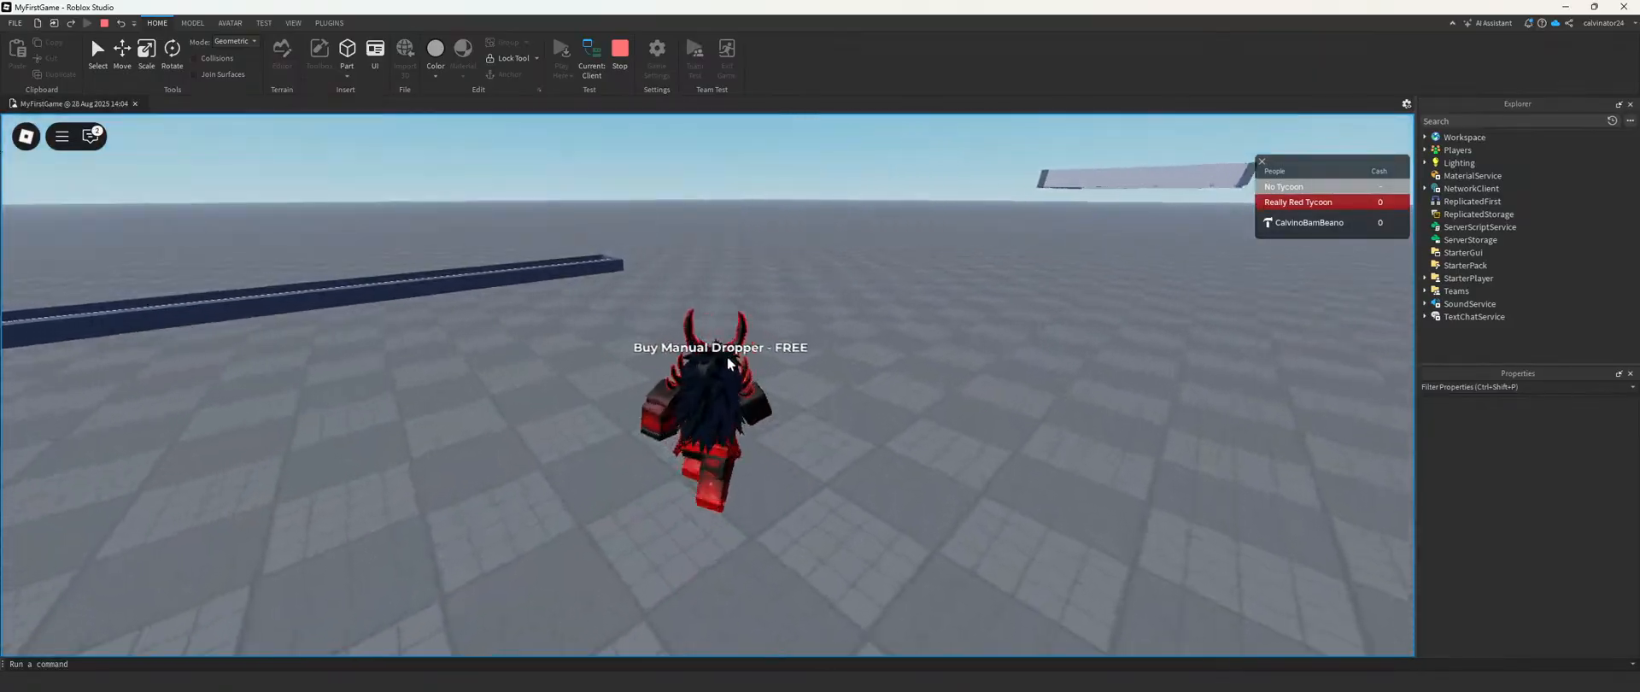
right_drag(726, 357, 727, 356)
Step: Unlock the further droppers to check what Dropper3 drops onto the conveyor, and stop the playtest
key(w)
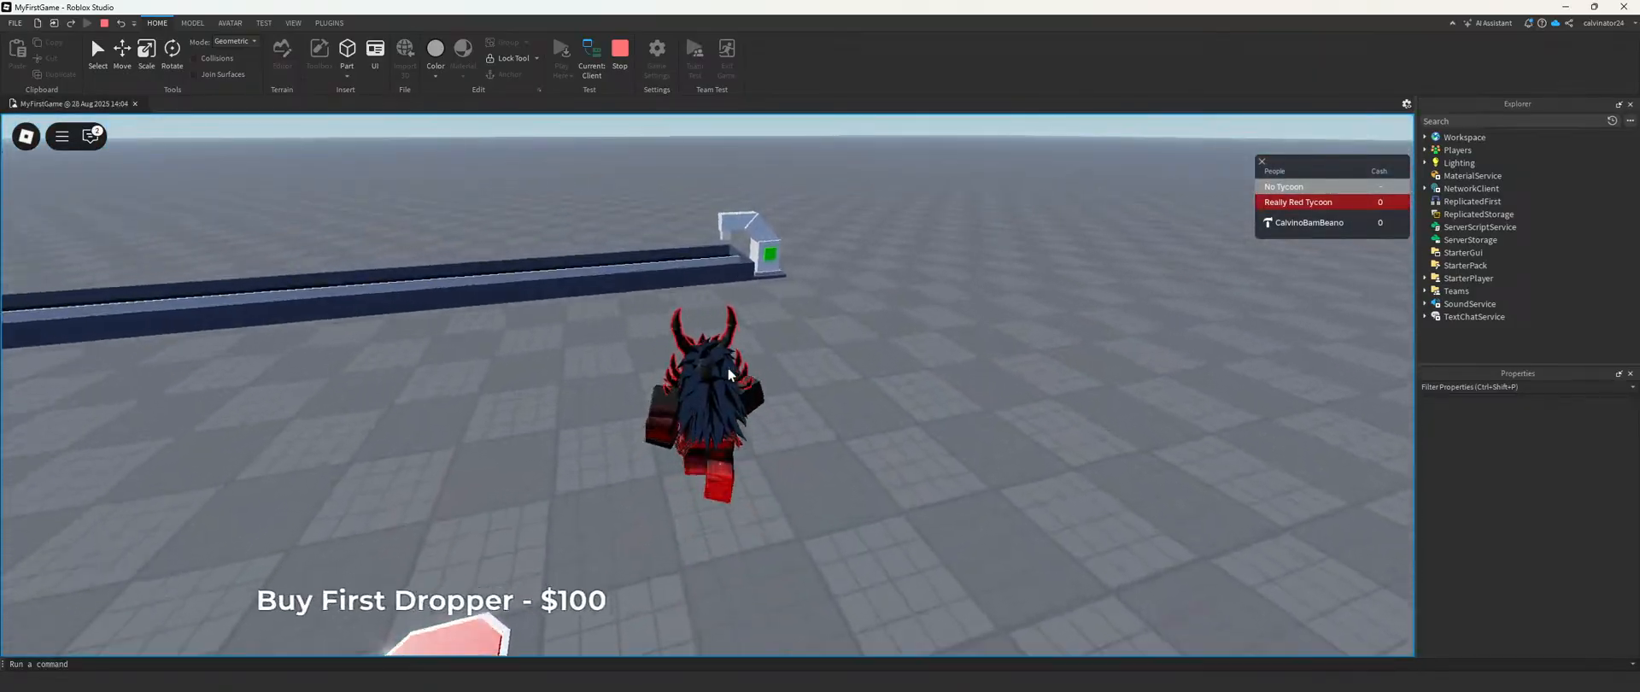
key(w)
right_drag(767, 355, 740, 359)
key(w)
key(w)
key(w)
key(w)
right_drag(728, 313, 728, 312)
key(w)
key(w)
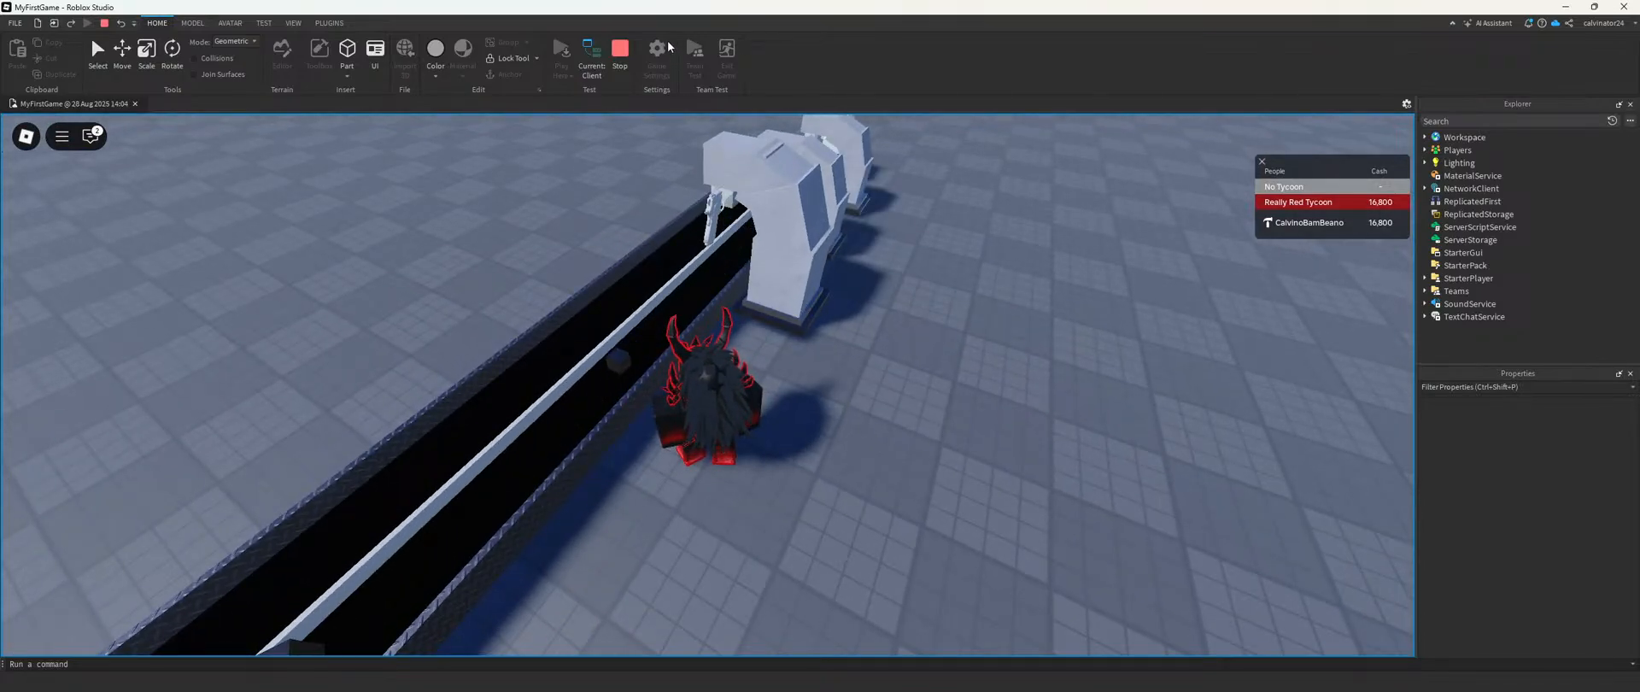
click(625, 49)
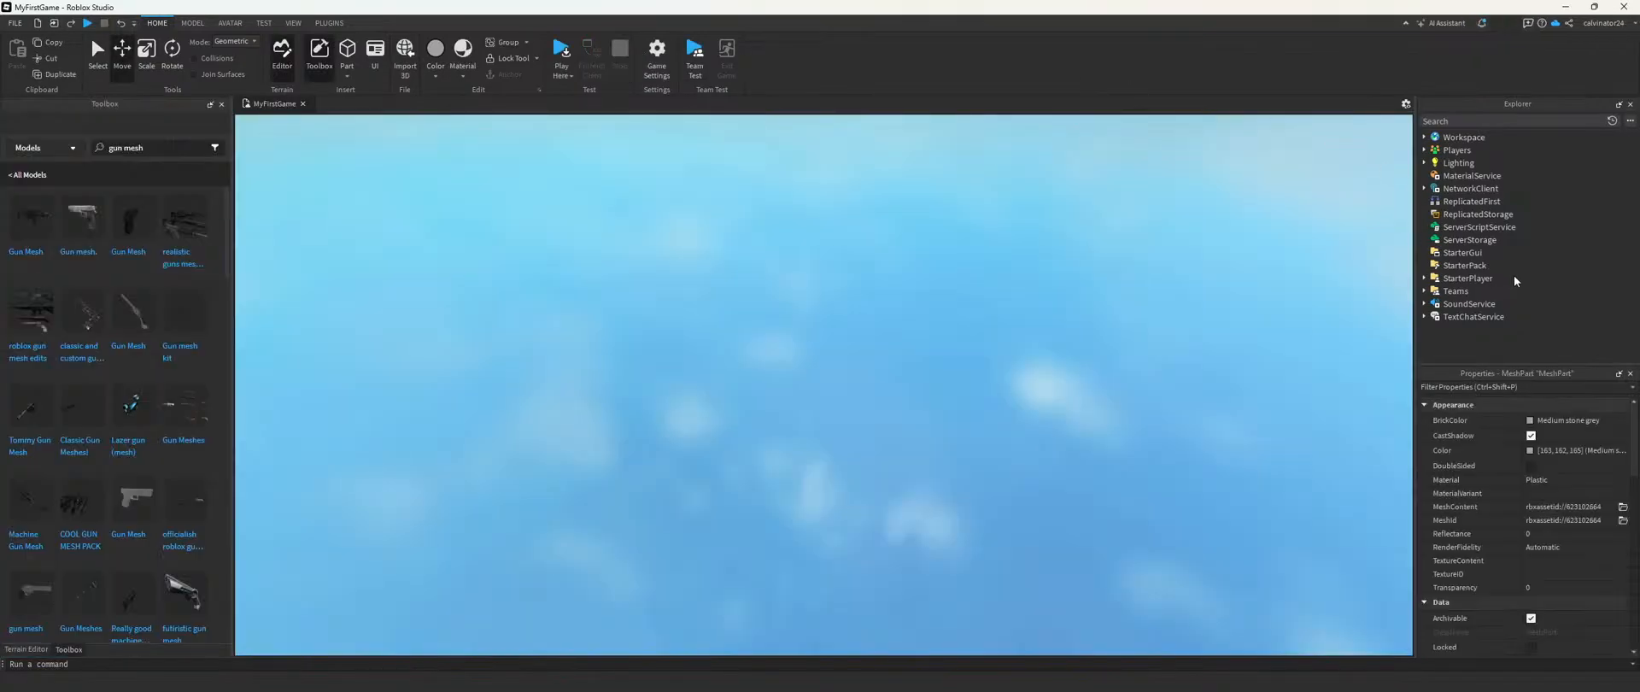